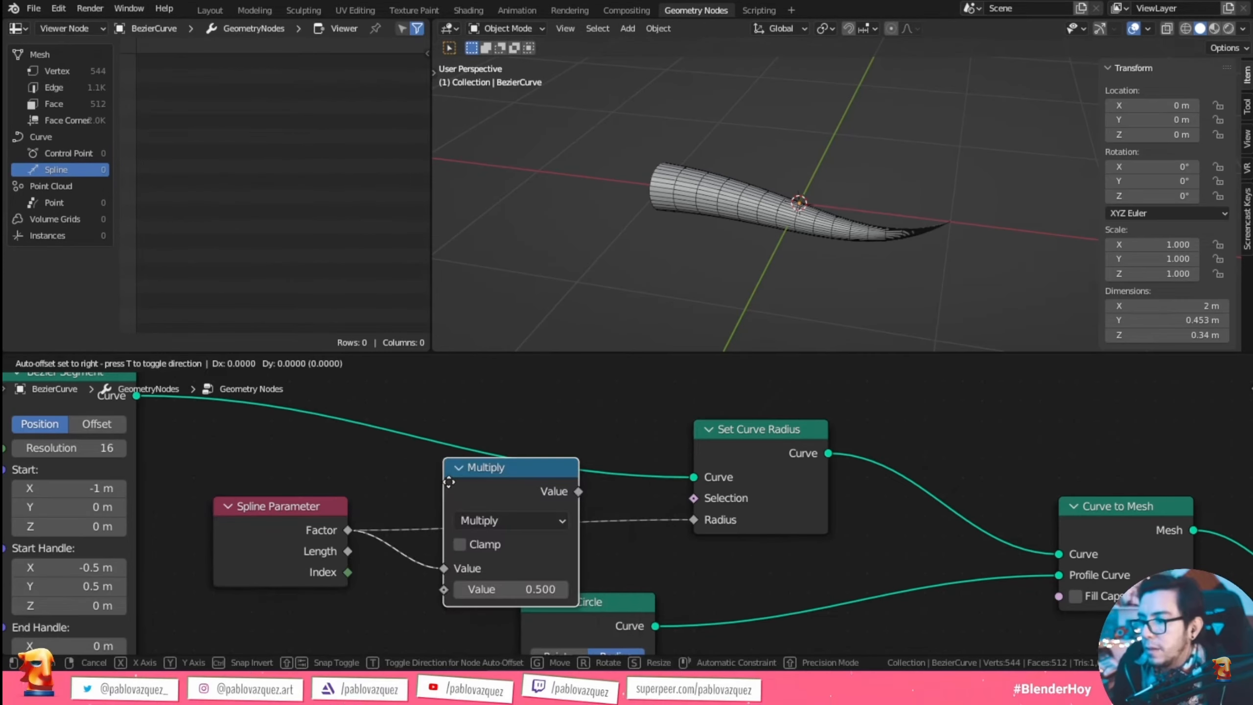
Place the Multiply node beside the Spline Parameter node and connect its value to the Radius of Set Curve Radius.
{"action": "left_click", "coordinate": [448, 482]}
{"action": "left_click_drag", "start_coordinate": [578, 491], "coordinate": [694, 519]}
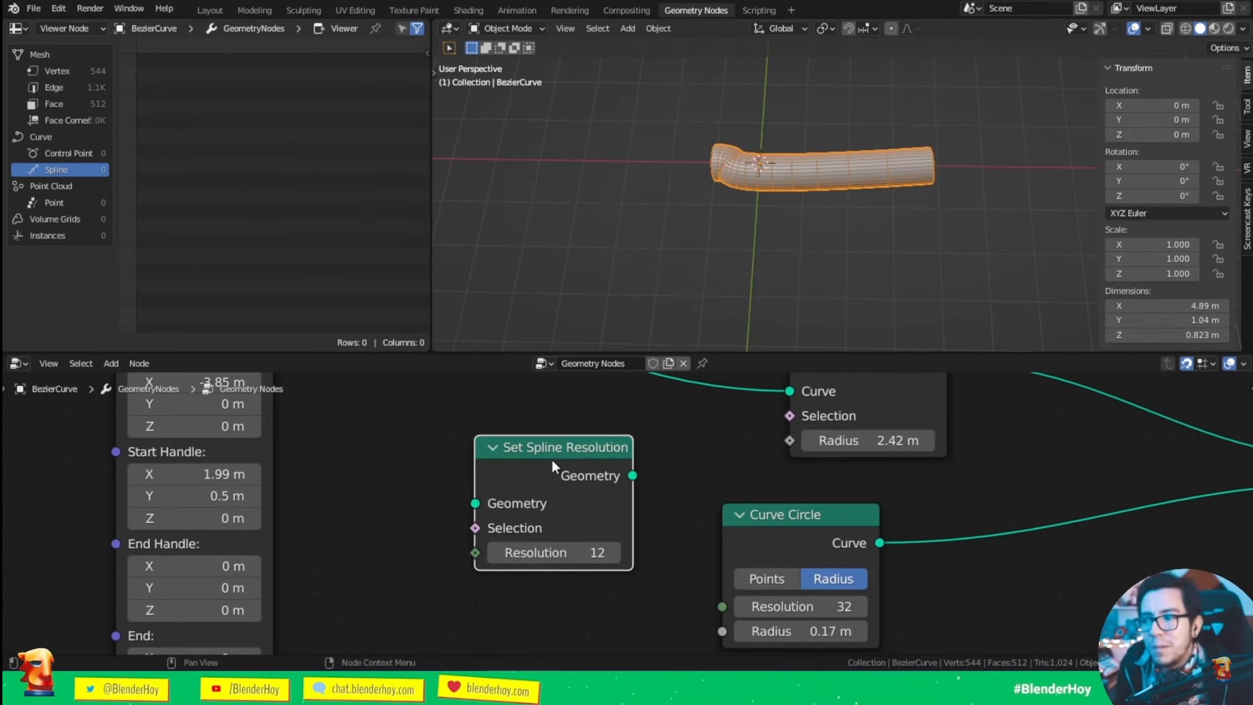
Move the Set Spline Resolution node up toward the curve link that feeds the Set Curve Radius node.
{"action": "scroll", "coordinate": [553, 463], "scroll_direction": "down", "scroll_amount": 2}
{"action": "left_click_drag", "start_coordinate": [564, 474], "coordinate": [581, 384]}
{"action": "scroll", "coordinate": [811, 238], "scroll_direction": "up", "scroll_amount": 5}
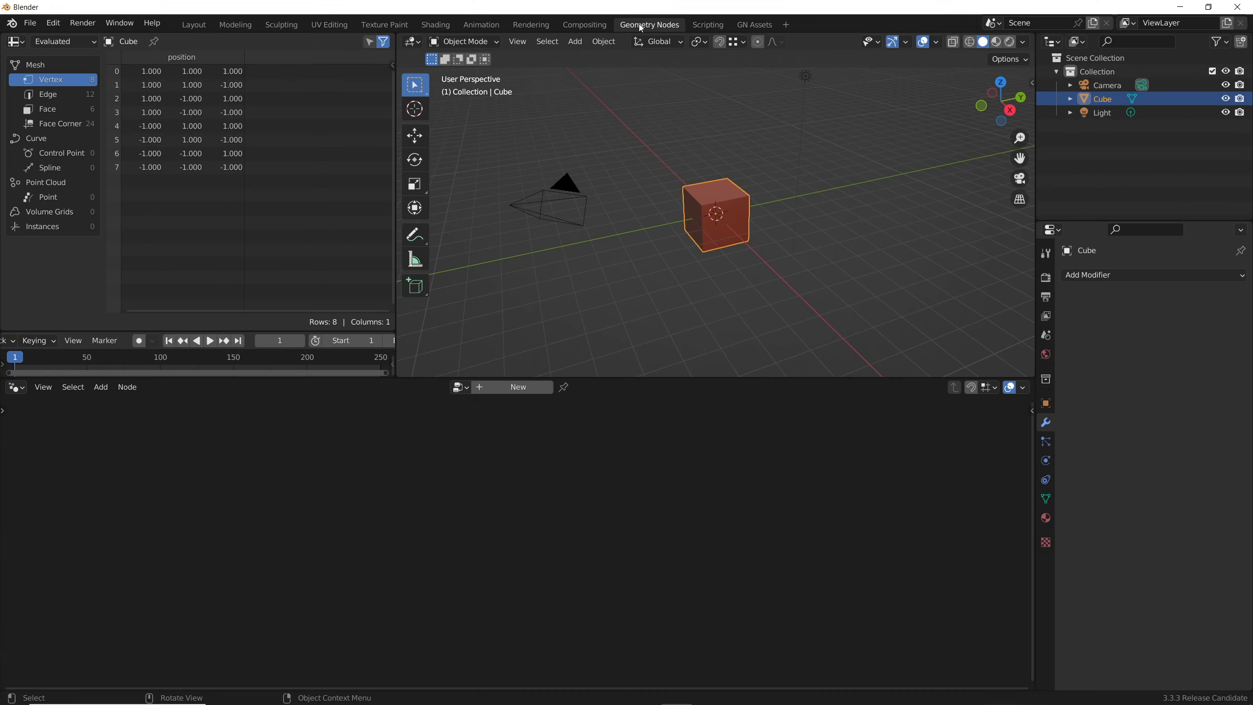
Switch to the Geometry Nodes workspace and create a new geometry node tree on the cube.
{"action": "left_click", "coordinate": [638, 24]}
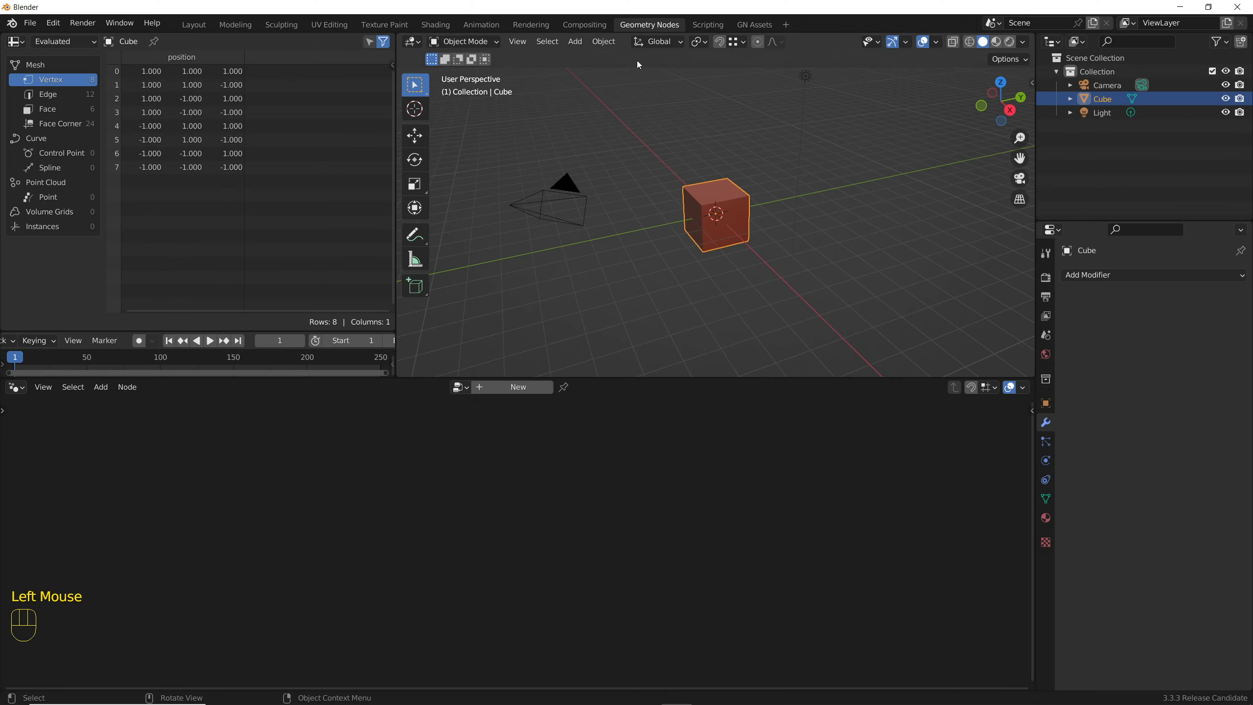
{"action": "left_click", "coordinate": [514, 389]}
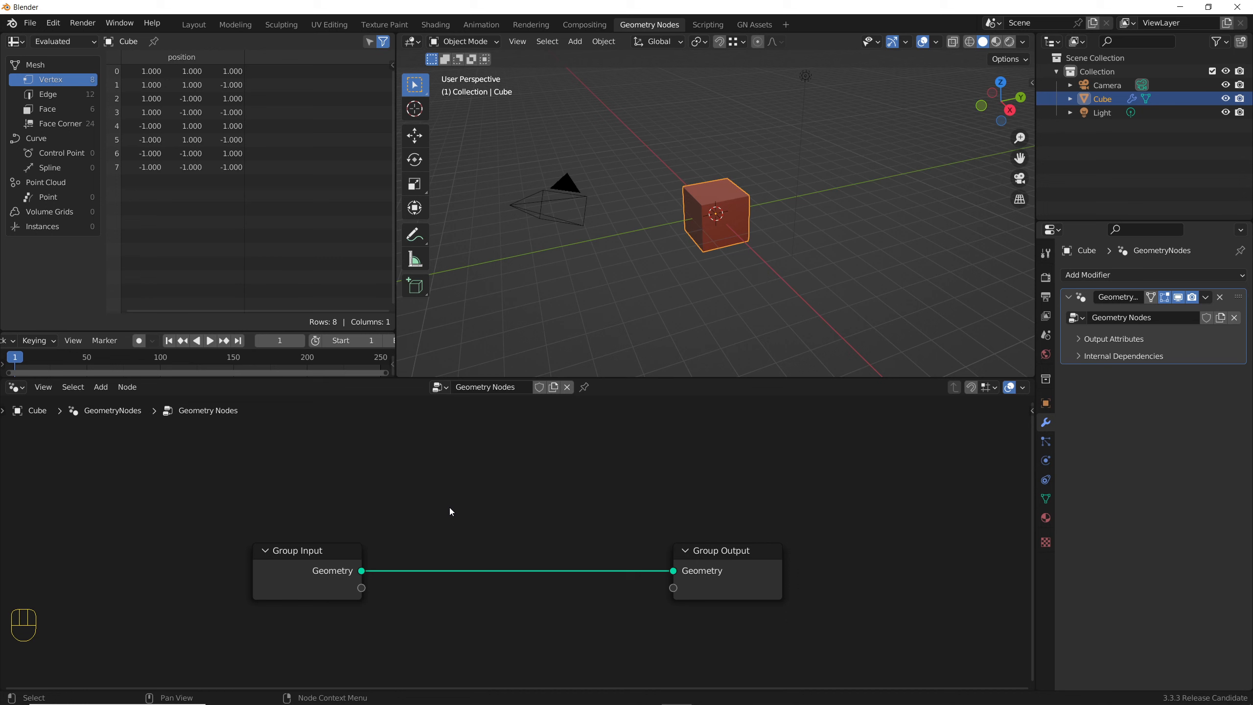
{"action": "scroll", "coordinate": [447, 513], "scroll_direction": "down", "scroll_amount": 4}
{"action": "middle_click_drag", "start_coordinate": [442, 518], "coordinate": [591, 568]}
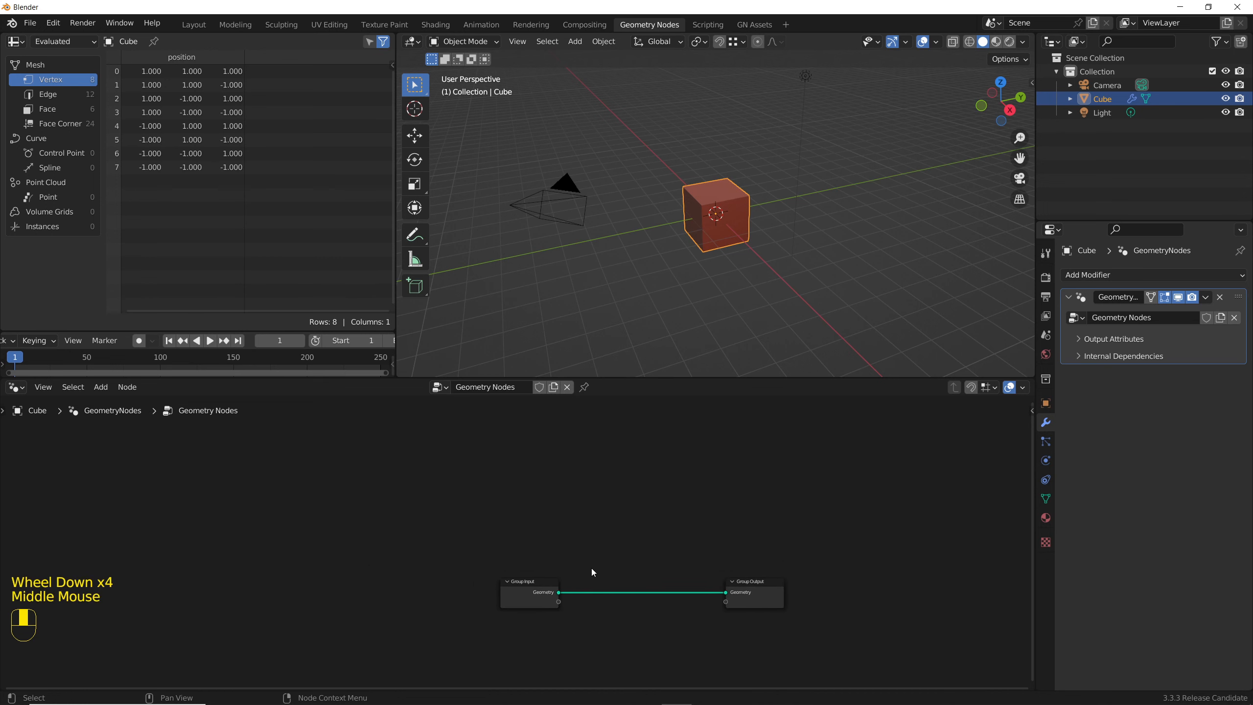
Add a Curve Line node and connect its curve to the Group Output geometry in place of the Group Input.
{"action": "key", "text": "shift+a"}
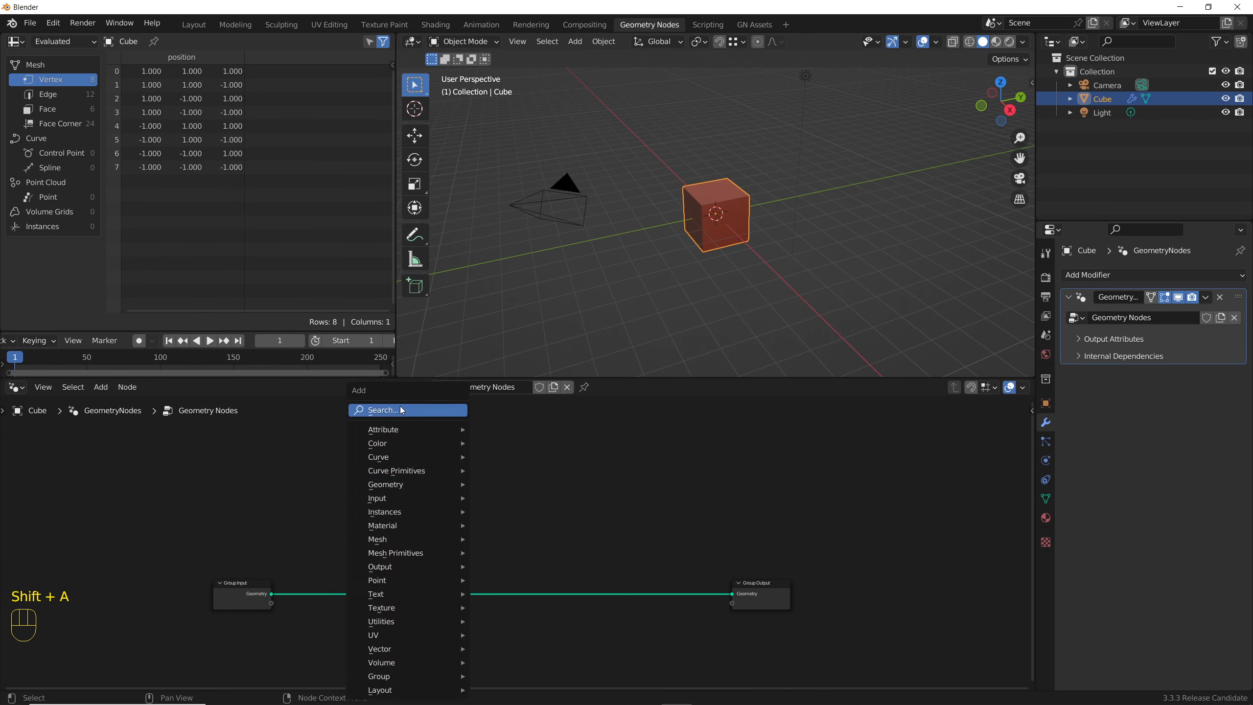
{"action": "left_click", "coordinate": [402, 411]}
{"action": "type", "text": "line"}
{"action": "key", "text": "Return"}
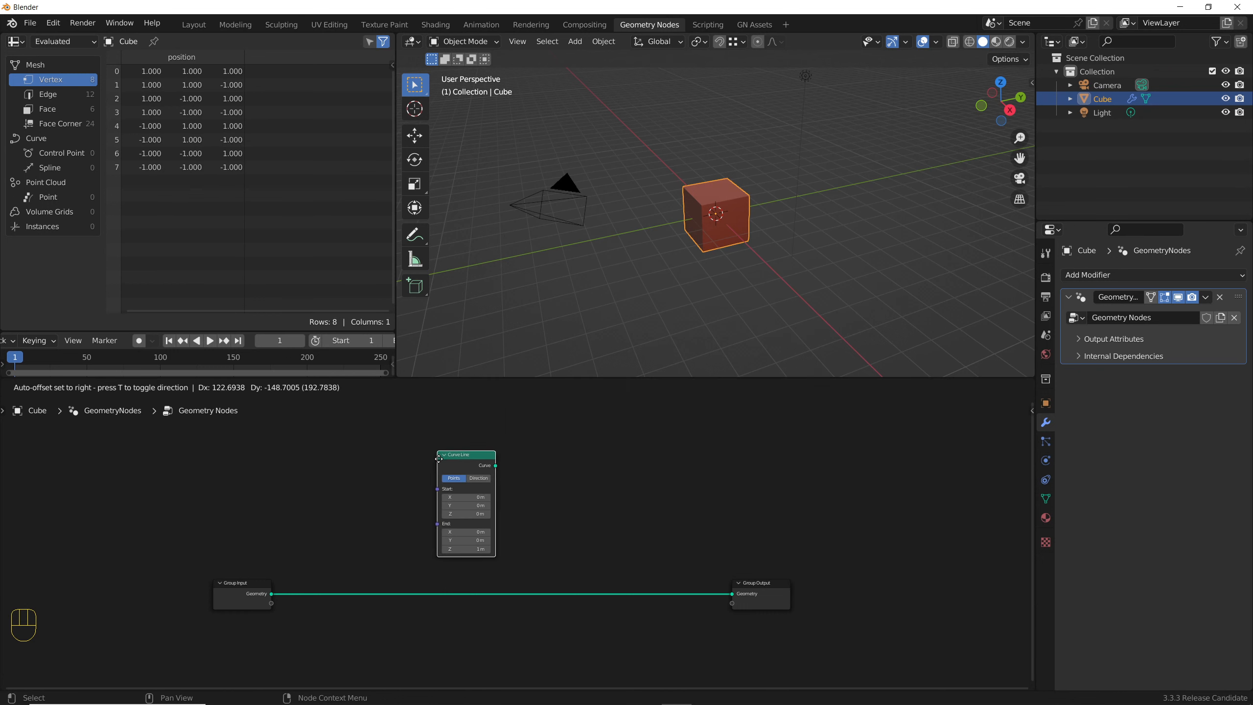
{"action": "left_click", "coordinate": [413, 529]}
{"action": "scroll", "coordinate": [758, 229], "scroll_direction": "up", "scroll_amount": 6}
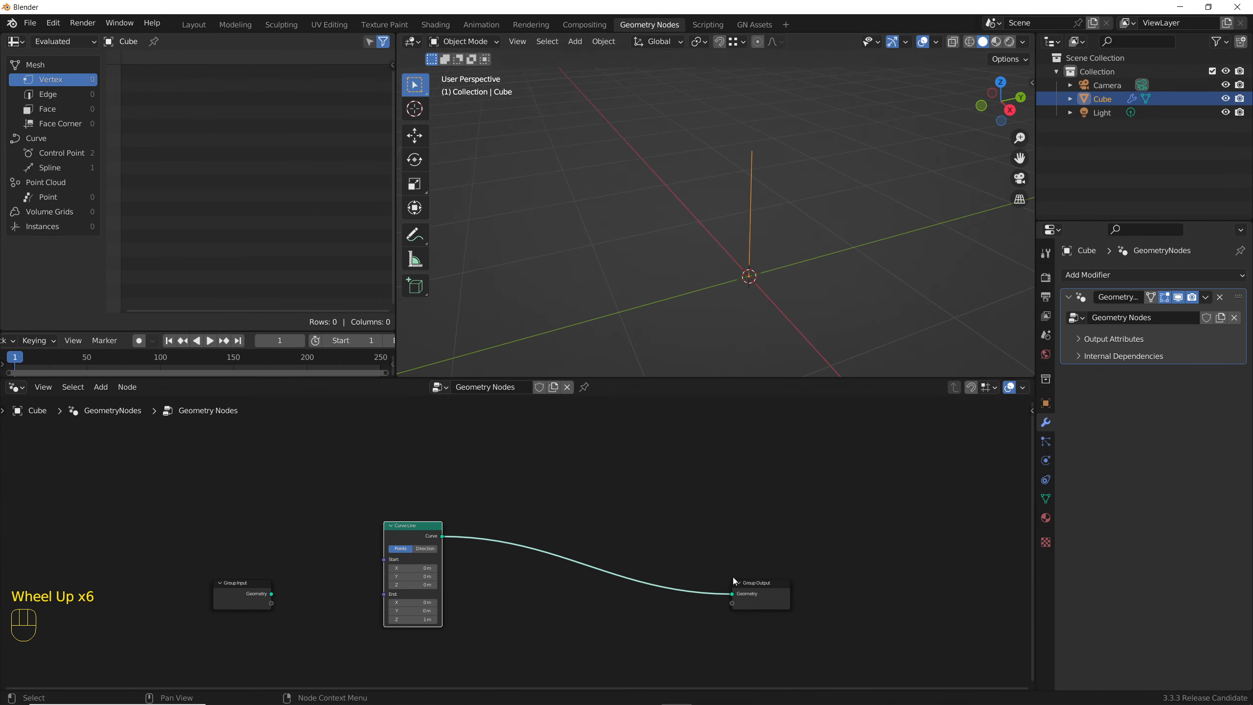
Move the Group Output node farther from the Curve Line node and show the curve's control point data in the spreadsheet.
{"action": "left_click_drag", "start_coordinate": [753, 592], "coordinate": [853, 579]}
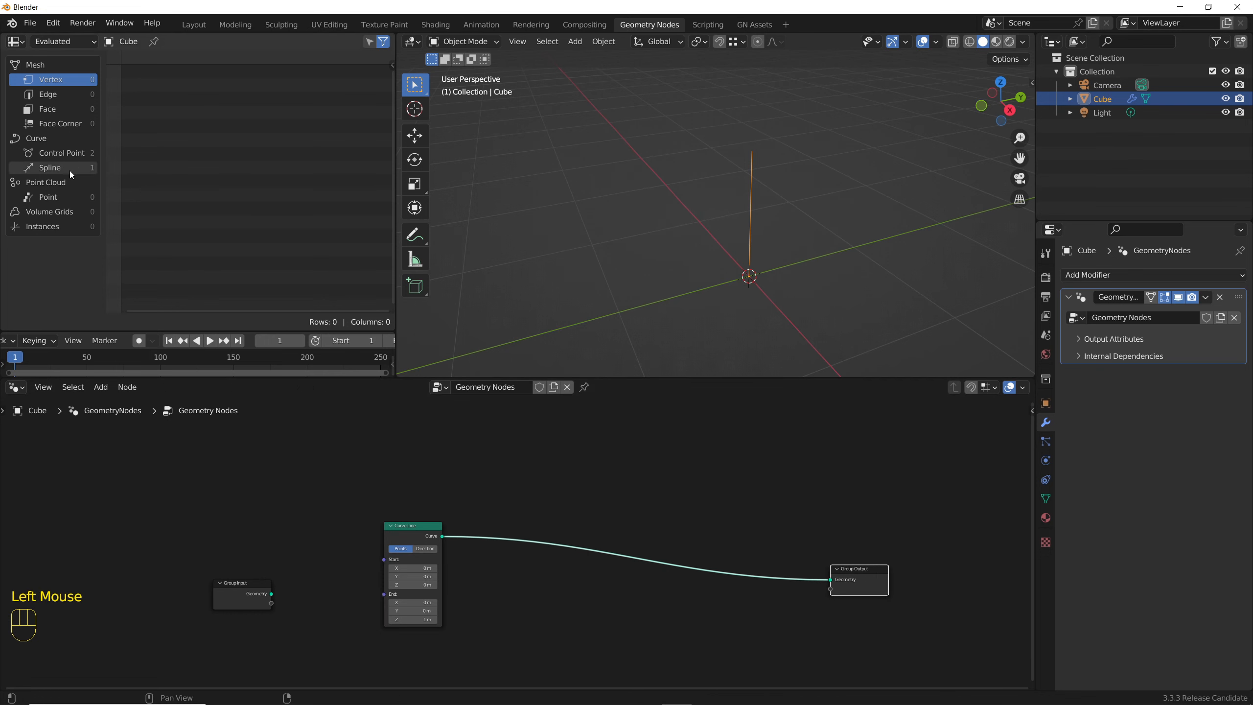
{"action": "left_click", "coordinate": [62, 156]}
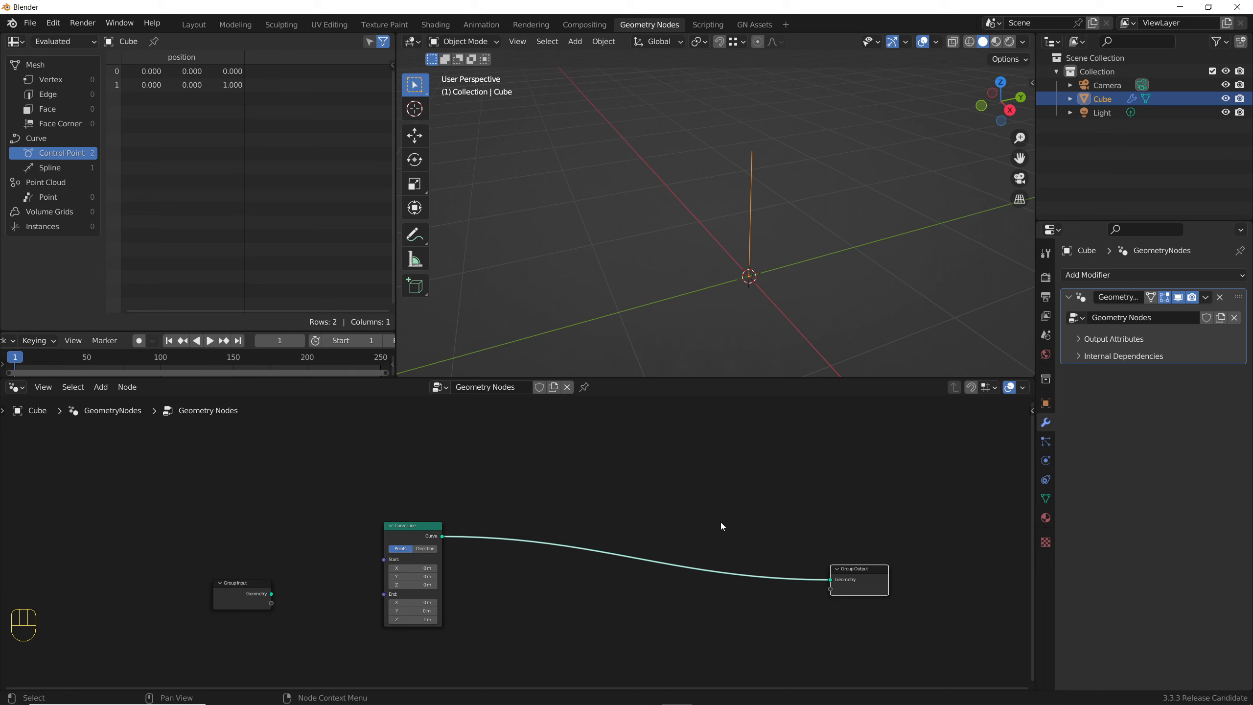
Insert a Curve to Mesh node on the link between Curve Line and Group Output.
{"action": "key", "text": "shift+a"}
{"action": "left_click", "coordinate": [657, 408]}
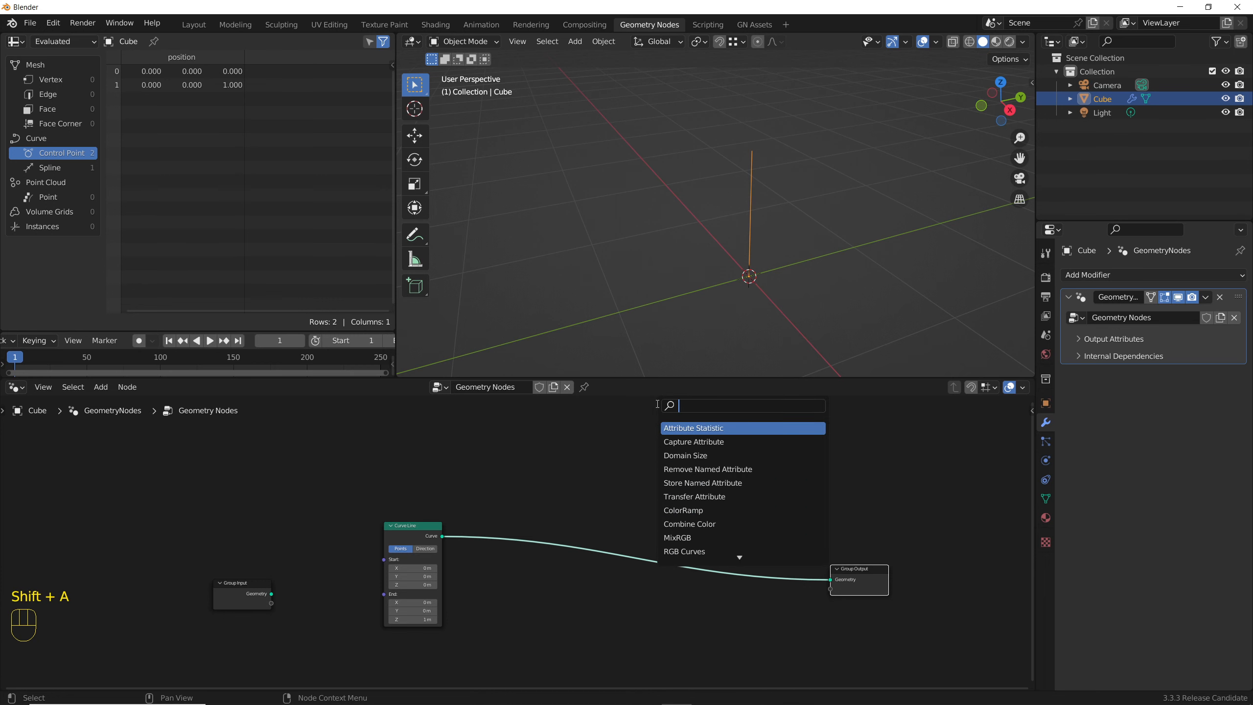
{"action": "type", "text": "m"}
{"action": "key", "text": "BackSpace"}
{"action": "type", "text": "to m"}
{"action": "key", "text": "Return"}
{"action": "left_click", "coordinate": [667, 548]}
Insert a Mesh to Points node between Curve to Mesh and Group Output.
{"action": "key", "text": "shift+a"}
{"action": "left_click", "coordinate": [656, 411]}
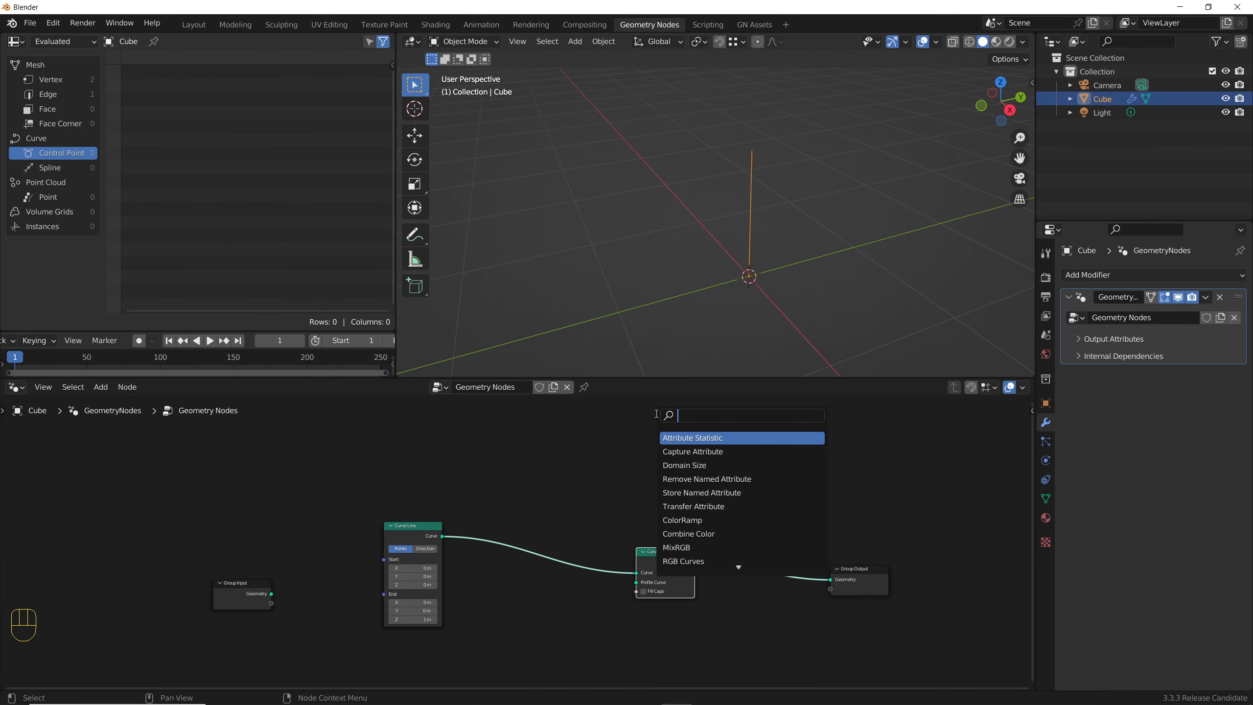
{"action": "type", "text": "to p"}
{"action": "key", "text": "Return"}
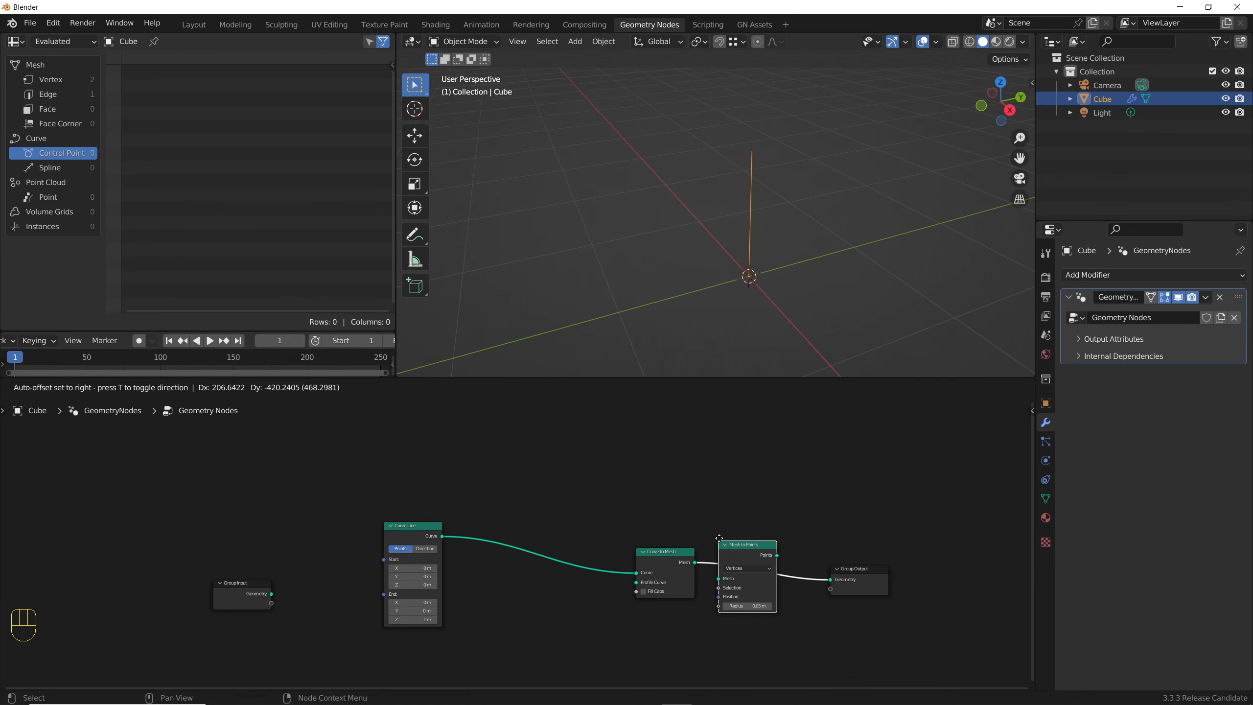
{"action": "left_click", "coordinate": [719, 539]}
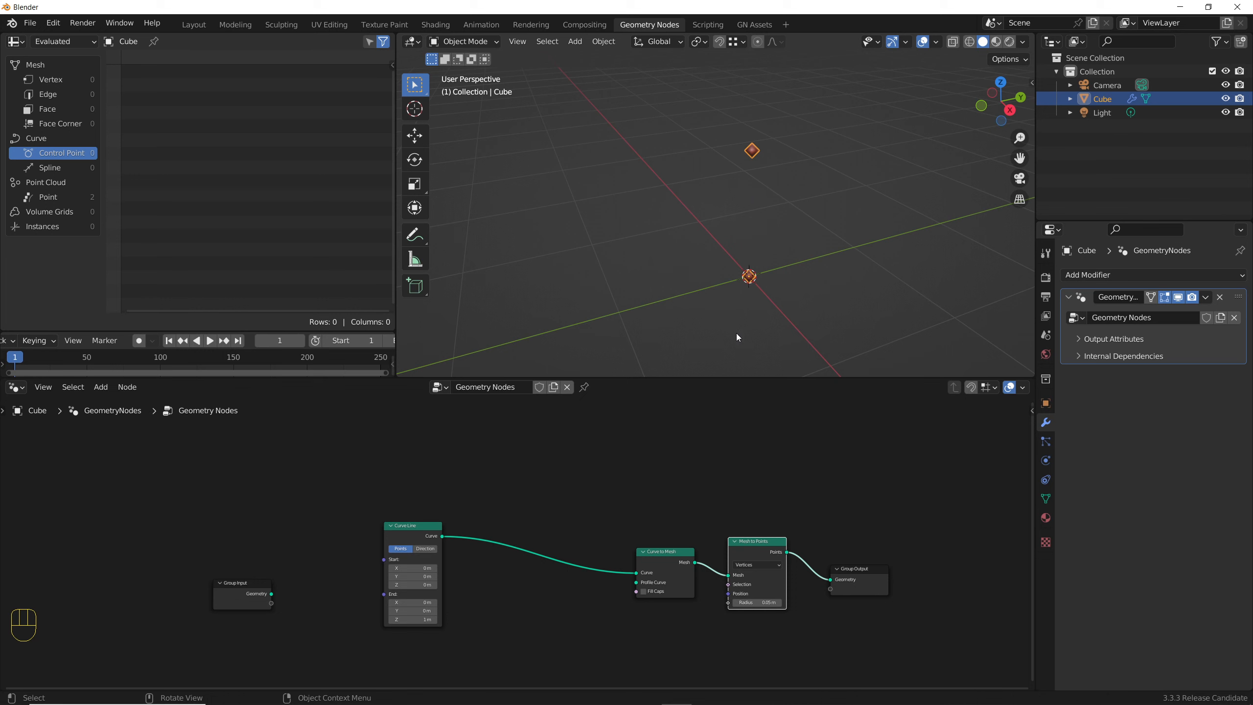
Add a Mesh Line node above the Curve Line node and connect its mesh to the Mesh to Points node.
{"action": "left_click_drag", "start_coordinate": [416, 526], "coordinate": [402, 564]}
{"action": "left_click_drag", "start_coordinate": [661, 557], "coordinate": [660, 561]}
{"action": "key", "text": "shift+a"}
{"action": "left_click", "coordinate": [495, 414]}
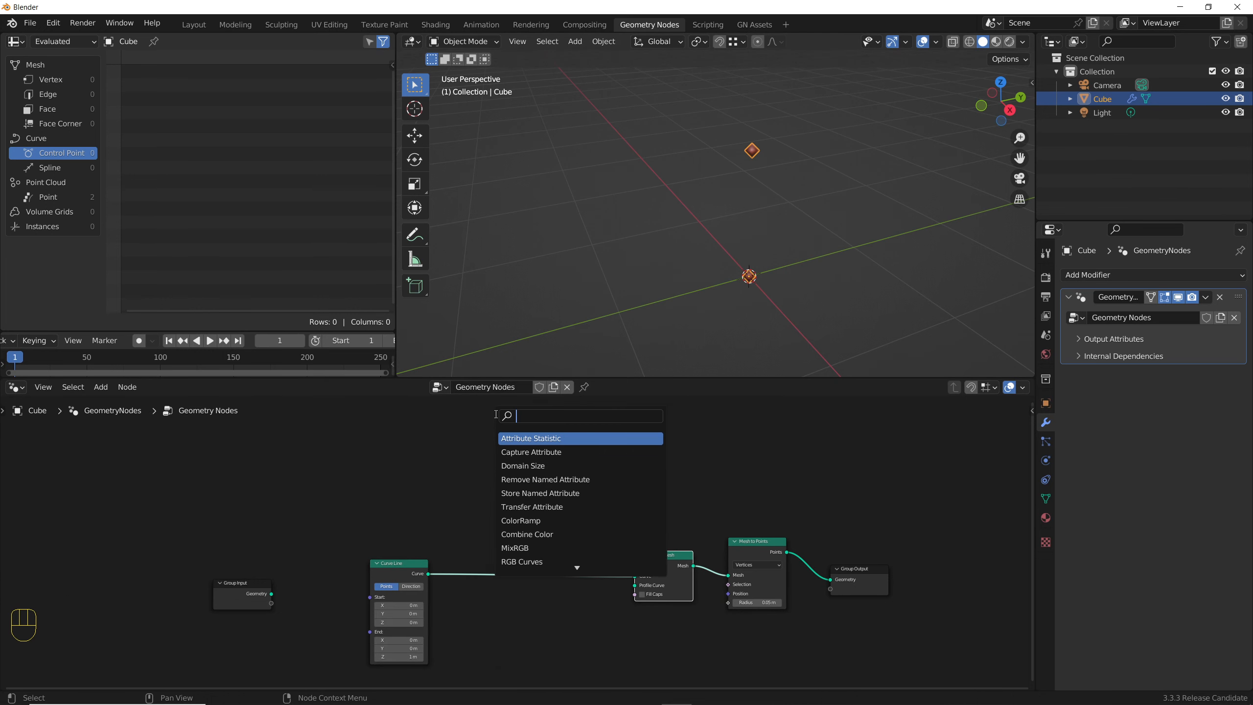
{"action": "type", "text": "li"}
{"action": "key", "text": "Return"}
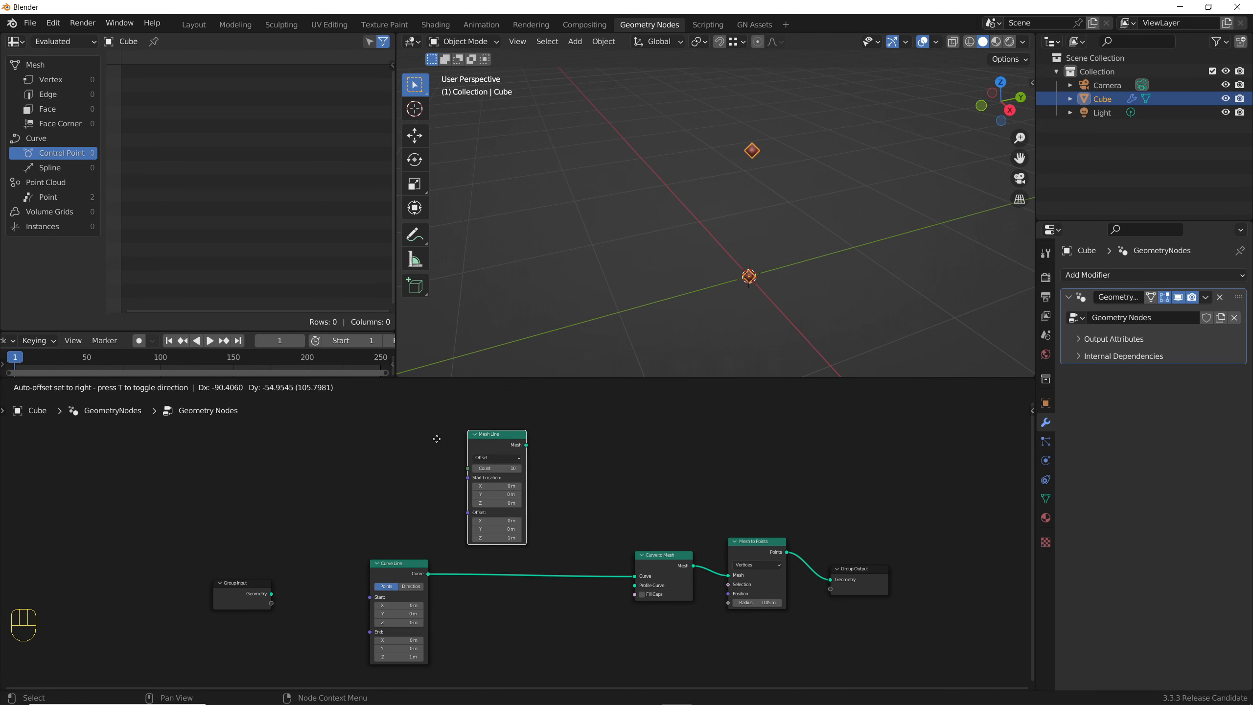
{"action": "left_click_drag", "start_coordinate": [429, 452], "coordinate": [564, 566]}
{"action": "mouse_move", "coordinate": [830, 580]}
{"action": "left_mouse_down"}
{"action": "mouse_move", "coordinate": [731, 575]}
{"action": "mouse_move", "coordinate": [809, 563]}
{"action": "mouse_move", "coordinate": [830, 579]}
{"action": "left_mouse_up"}
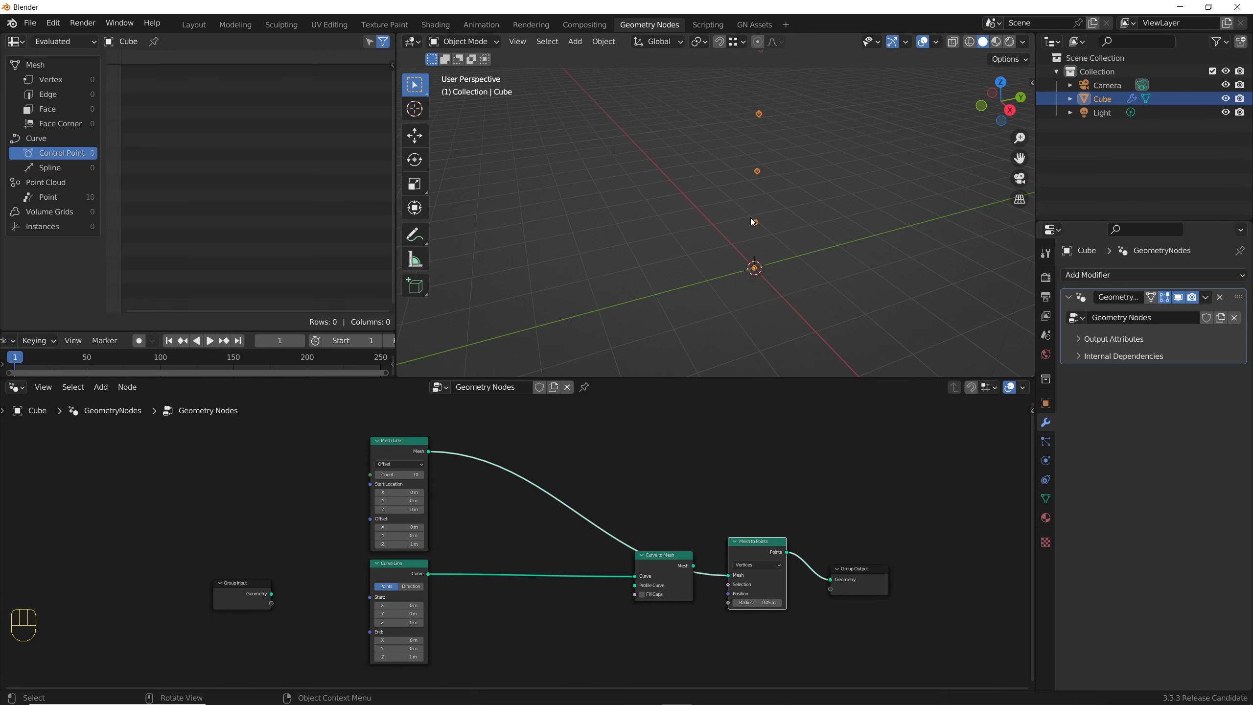
Inspect the line of points in the viewport and set the Mesh Line node's mode to End Points.
{"action": "scroll", "coordinate": [752, 225], "scroll_direction": "up", "scroll_amount": 3}
{"action": "middle_click_drag", "start_coordinate": [752, 227], "coordinate": [753, 217]}
{"action": "scroll", "coordinate": [753, 218], "scroll_direction": "down", "scroll_amount": 4}
{"action": "scroll", "coordinate": [754, 208], "scroll_direction": "up", "scroll_amount": 4}
{"action": "scroll", "coordinate": [754, 208], "scroll_direction": "down", "scroll_amount": 1}
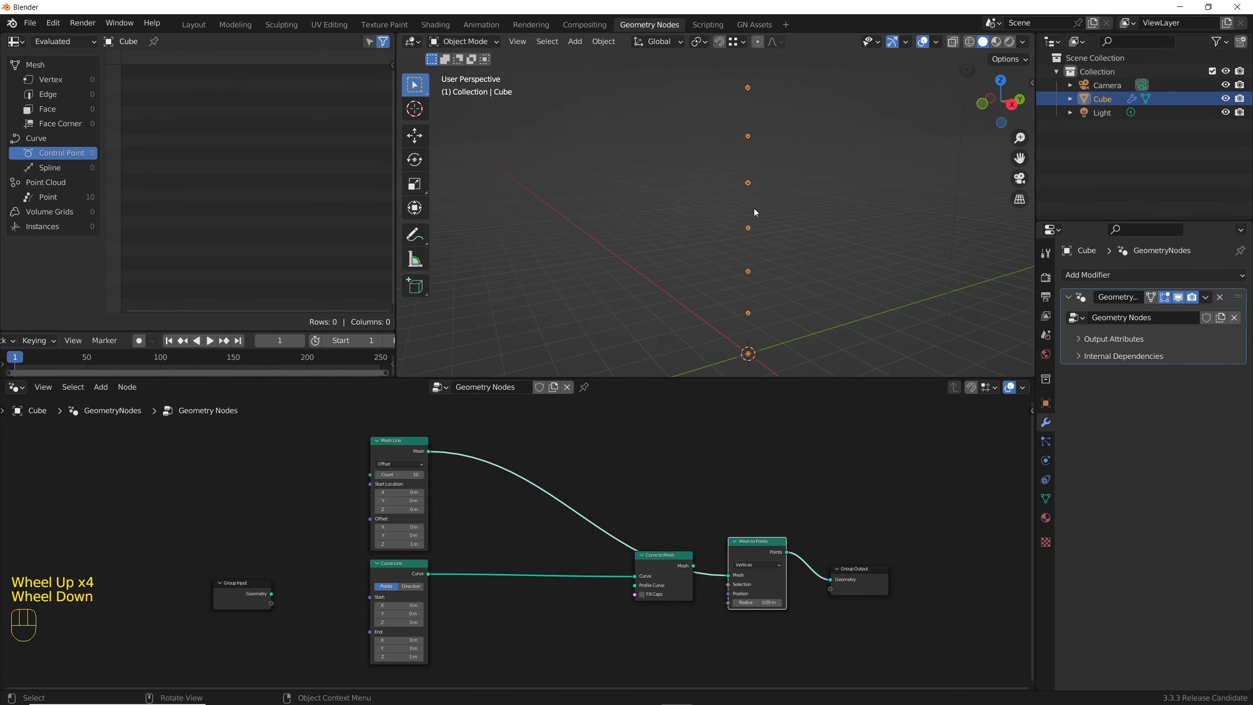
{"action": "scroll", "coordinate": [387, 494], "scroll_direction": "down", "scroll_amount": 1}
{"action": "scroll", "coordinate": [387, 494], "scroll_direction": "up", "scroll_amount": 3}
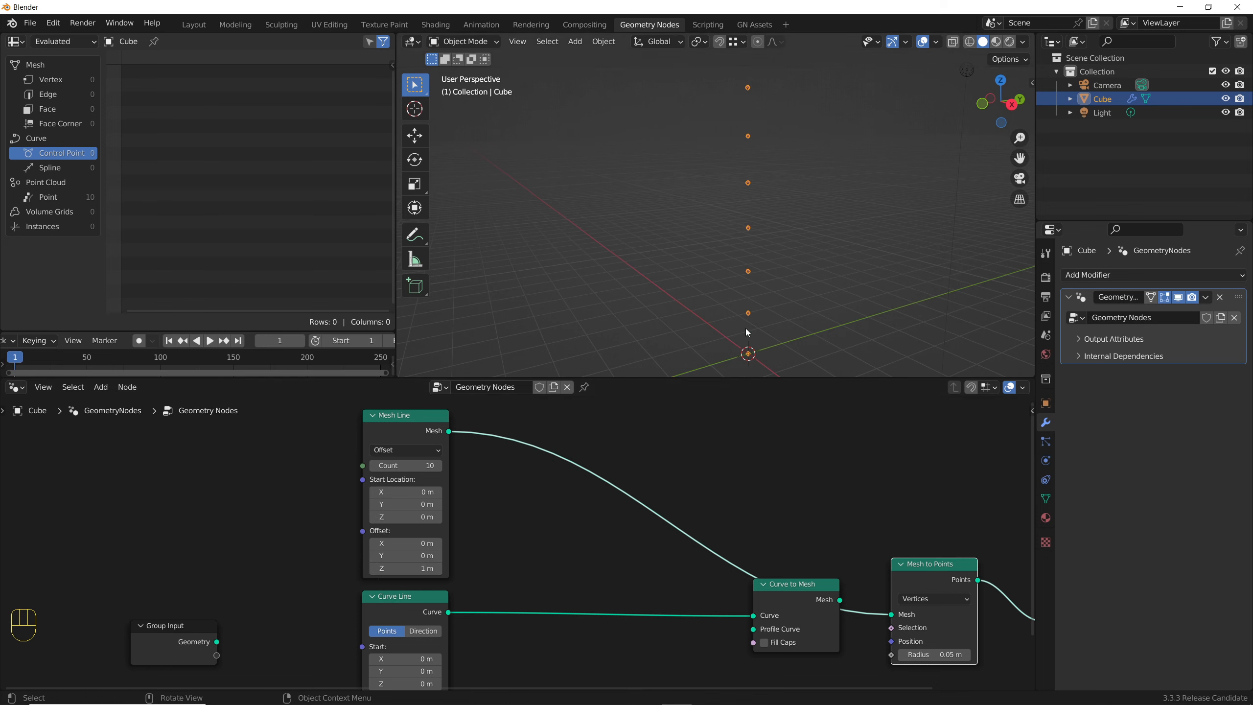
{"action": "left_click", "coordinate": [403, 450]}
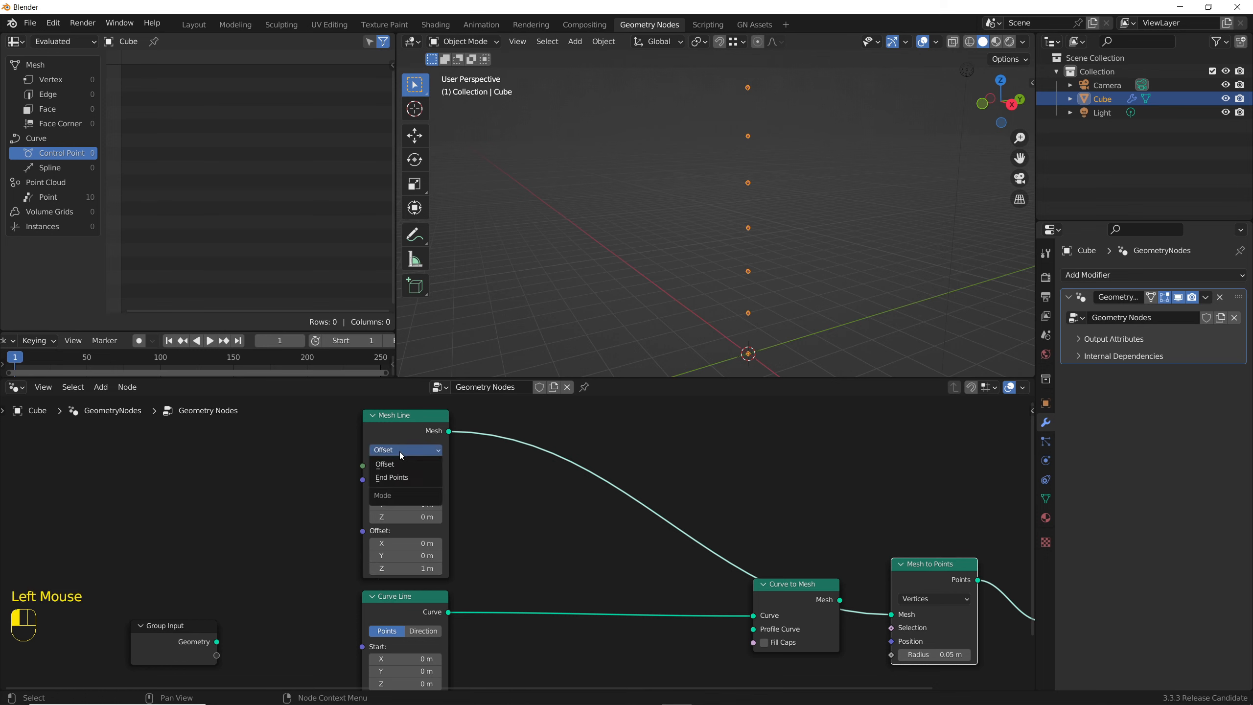
{"action": "left_click", "coordinate": [396, 478]}
Set the Mesh Line's end location to 0 m in Z and 1 m in X.
{"action": "scroll", "coordinate": [705, 275], "scroll_direction": "down", "scroll_amount": 2}
{"action": "scroll", "coordinate": [730, 259], "scroll_direction": "up", "scroll_amount": 4}
{"action": "scroll", "coordinate": [730, 259], "scroll_direction": "up", "scroll_amount": 5}
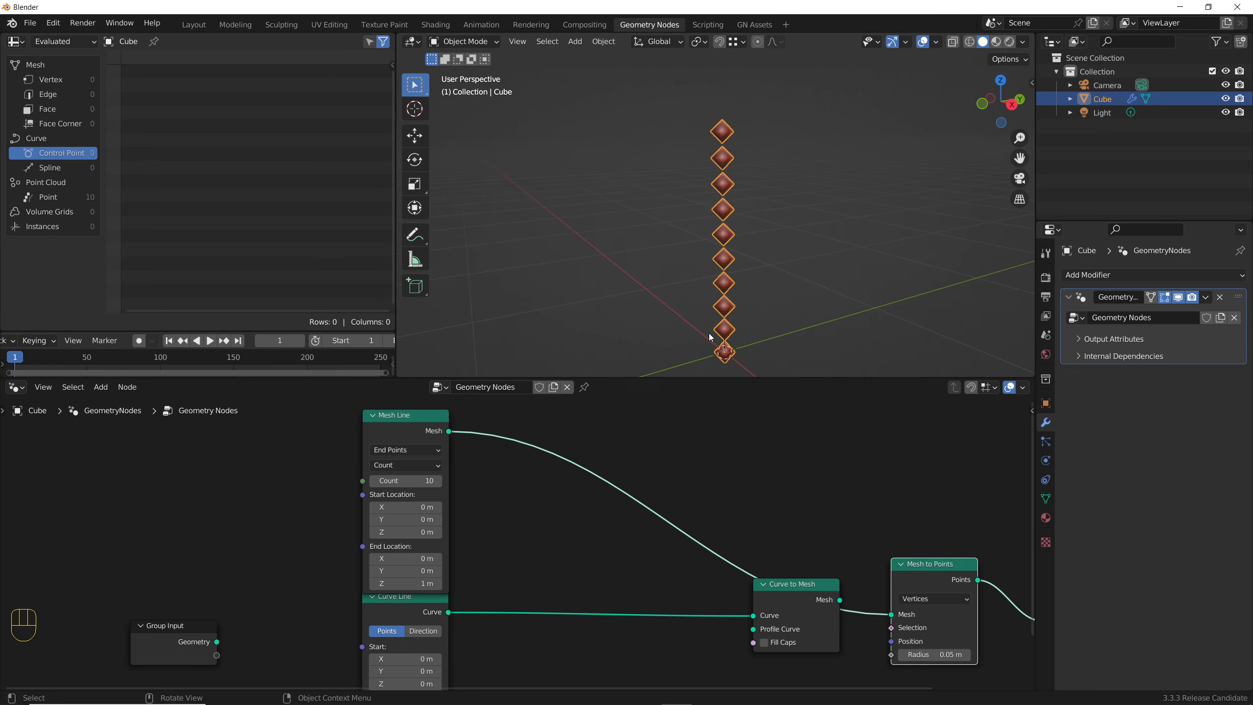
{"action": "mouse_move", "coordinate": [709, 333]}
{"action": "middle_mouse_down"}
{"action": "mouse_move", "coordinate": [675, 278]}
{"action": "mouse_move", "coordinate": [700, 314]}
{"action": "middle_mouse_up"}
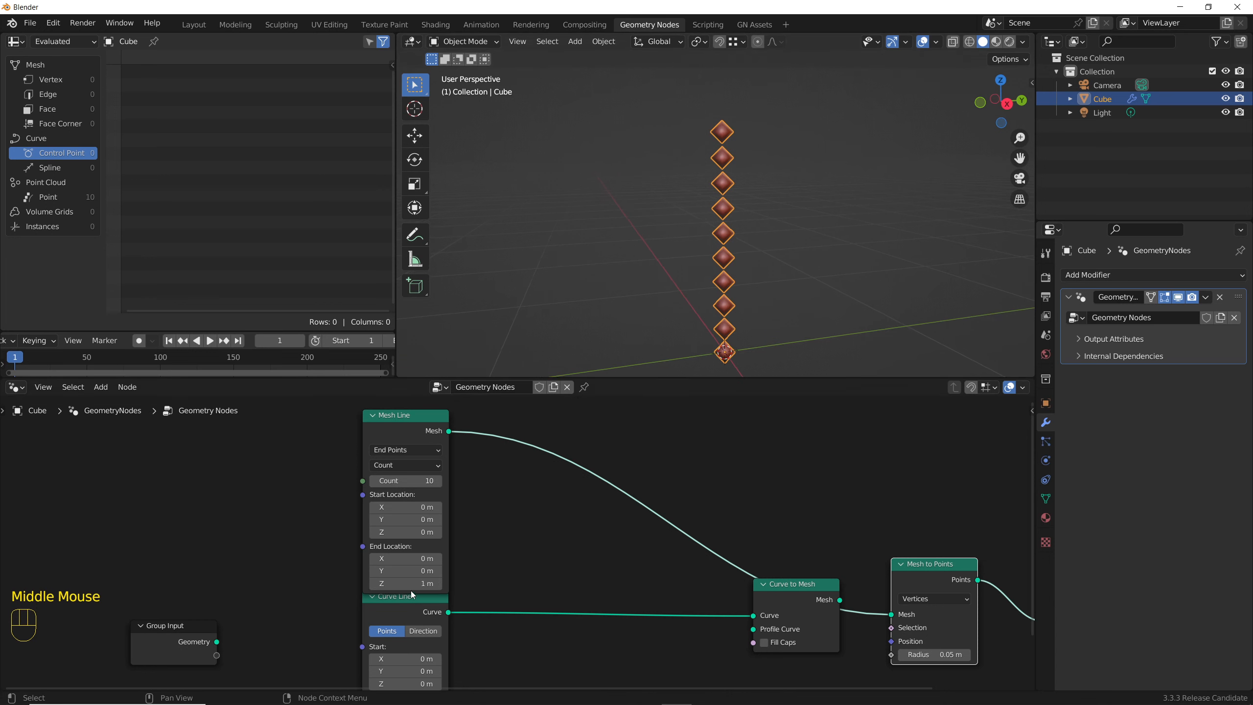
{"action": "left_click", "coordinate": [411, 583]}
{"action": "type", "text": "0"}
{"action": "key", "text": "Return"}
{"action": "double_click", "coordinate": [403, 558]}
{"action": "type", "text": "1"}
{"action": "key", "text": "Return"}
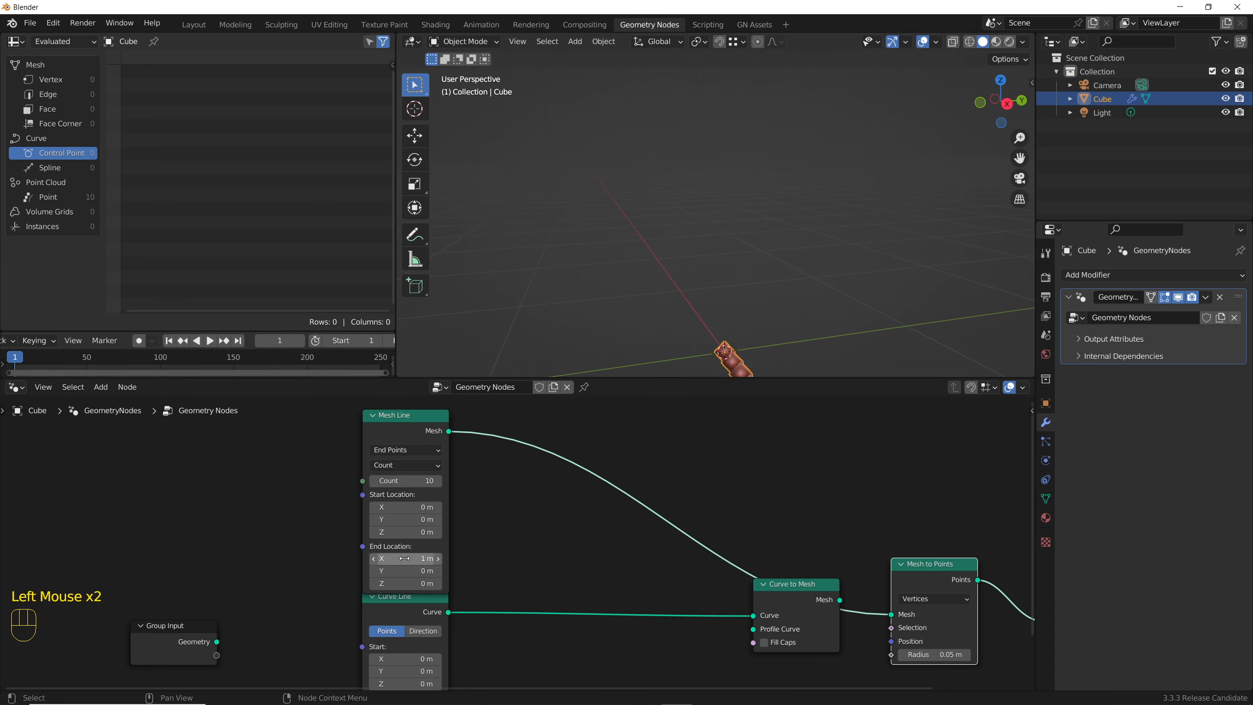
{"action": "scroll", "coordinate": [713, 313], "scroll_direction": "down", "scroll_amount": 2}
{"action": "middle_click_drag", "start_coordinate": [713, 313], "coordinate": [747, 346]}
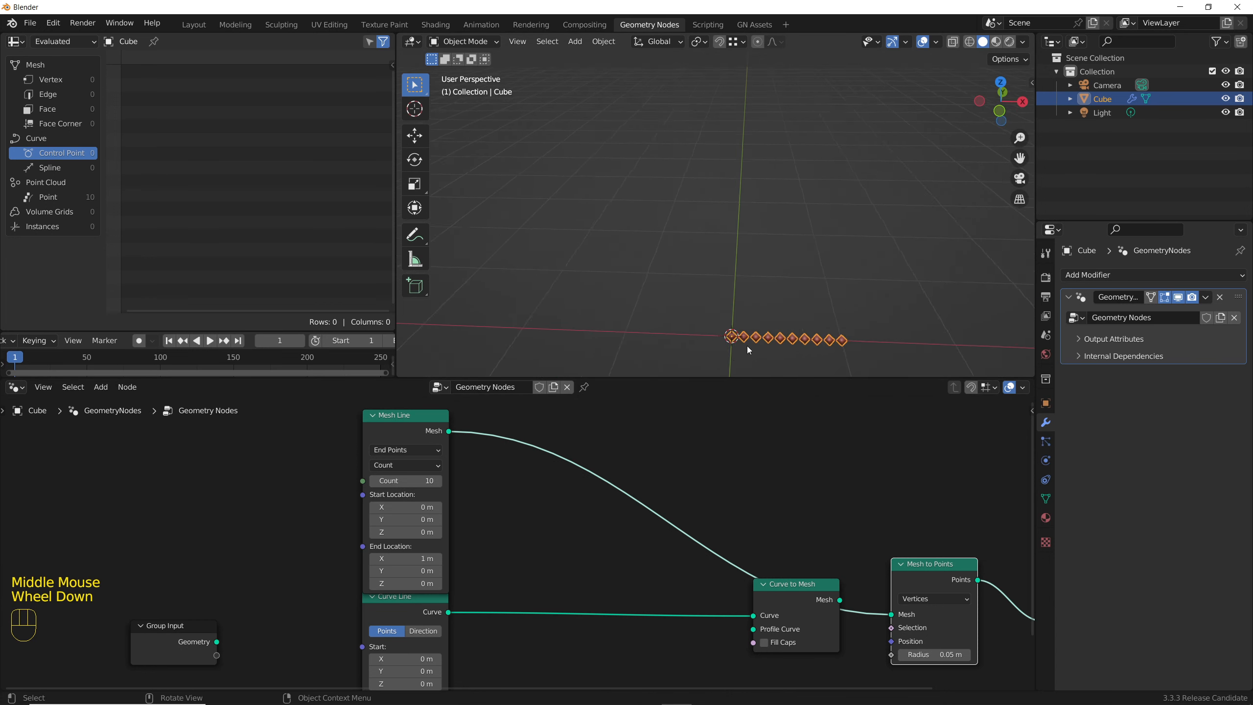
Set the Mesh Line's end location to X 0 m and Y 1 m, and feed Mesh to Points from Curve to Mesh.
{"action": "left_click_drag", "start_coordinate": [427, 562], "coordinate": [429, 572]}
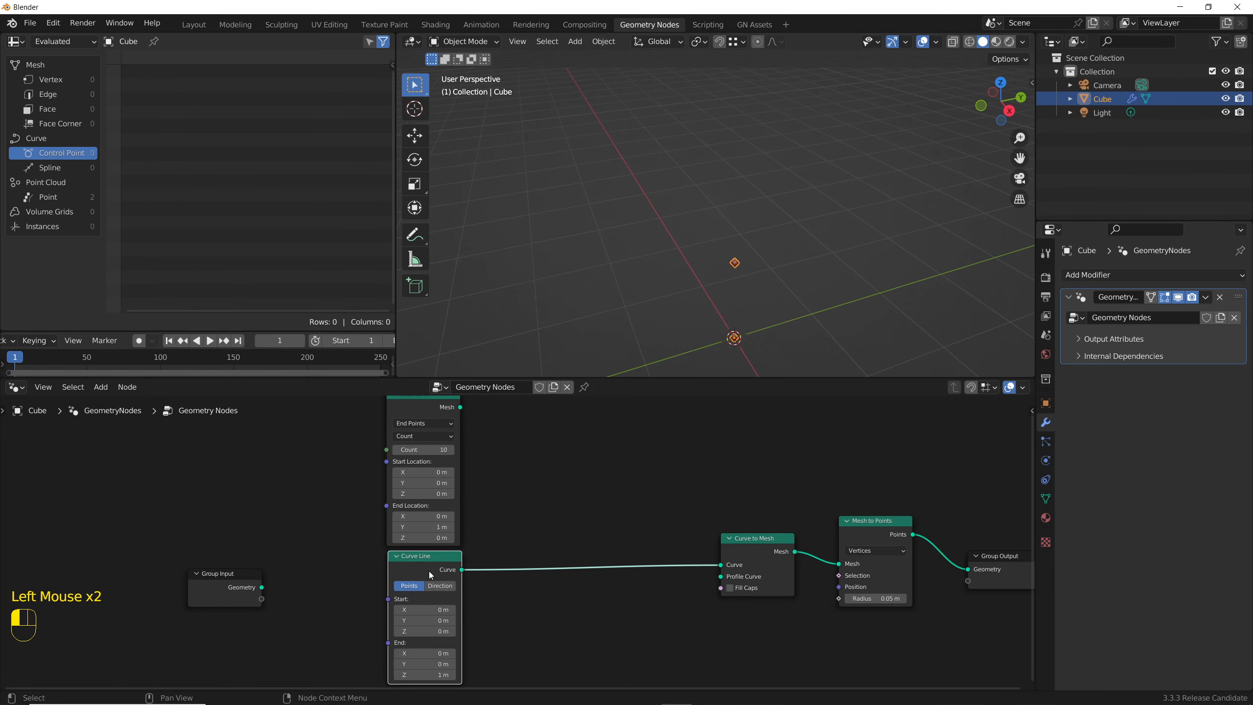
{"action": "middle_click_drag", "start_coordinate": [674, 343], "coordinate": [725, 296]}
{"action": "scroll", "coordinate": [718, 313], "scroll_direction": "down", "scroll_amount": 2}
{"action": "scroll", "coordinate": [718, 315], "scroll_direction": "up", "scroll_amount": 3}
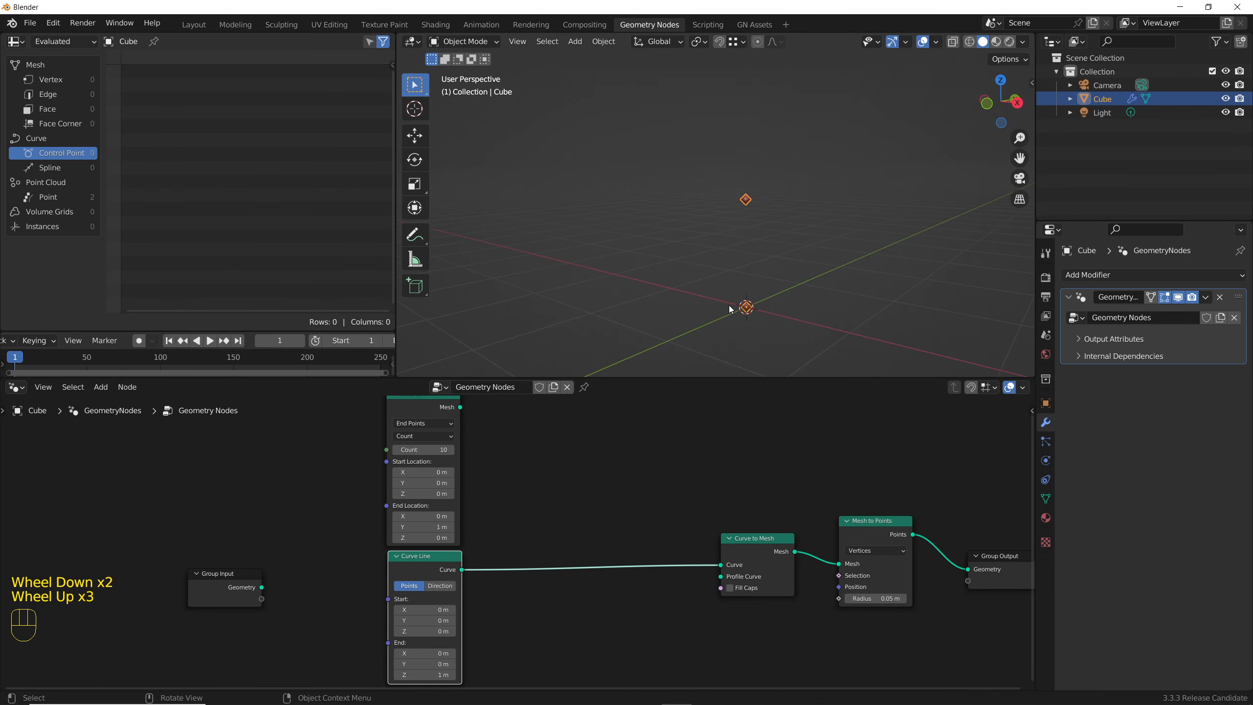
Insert a Resample Curve node in Count mode between the Curve Line and Curve to Mesh nodes.
{"action": "scroll", "coordinate": [506, 619], "scroll_direction": "up", "scroll_amount": 4}
{"action": "middle_click_drag", "start_coordinate": [507, 619], "coordinate": [495, 585]}
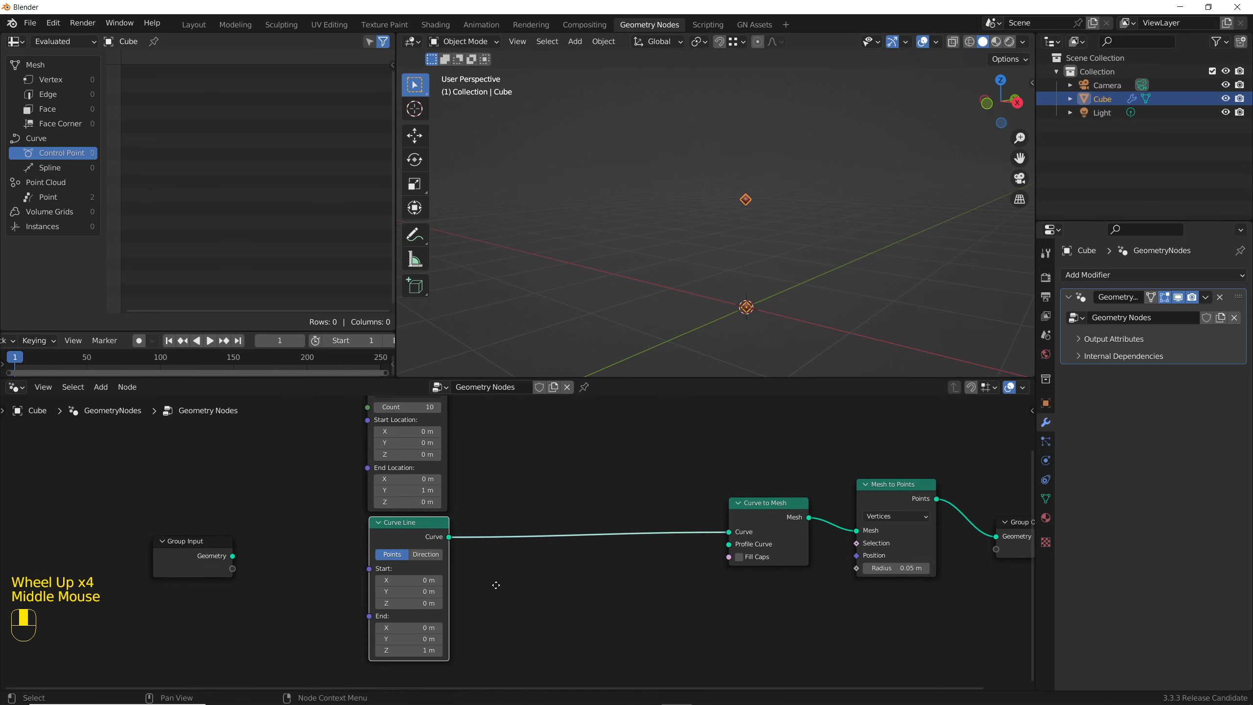
{"action": "key", "text": "shift+a"}
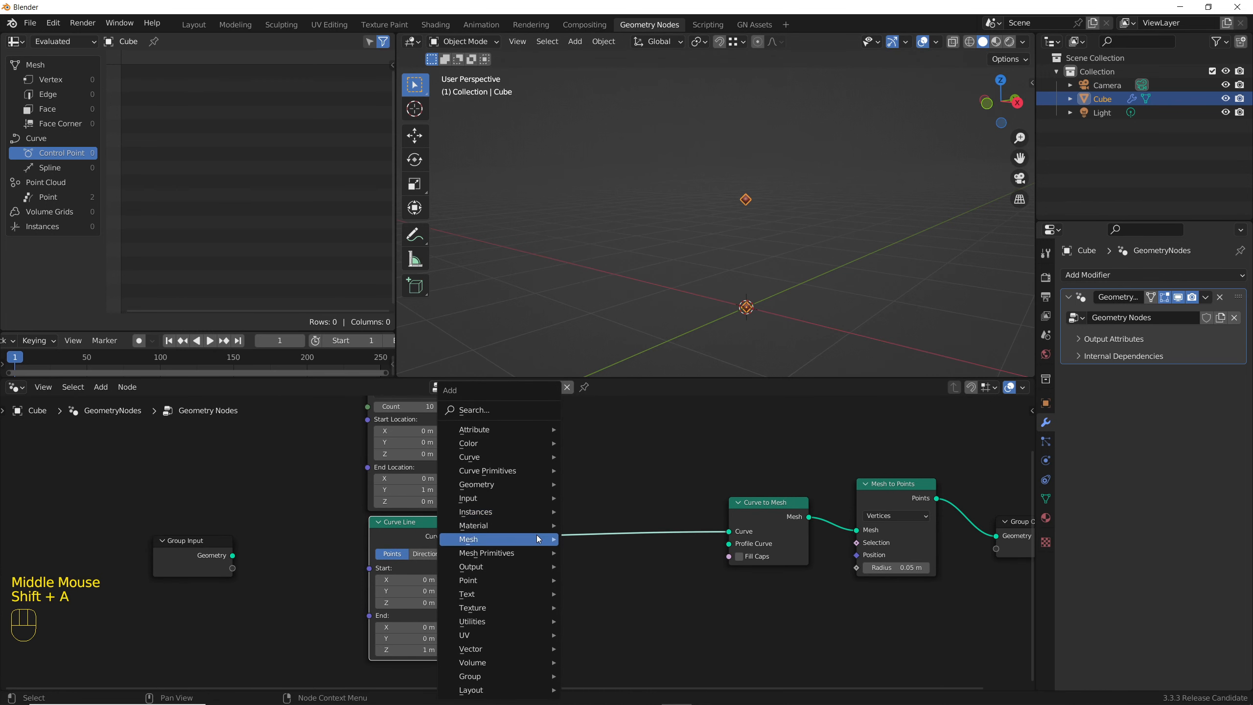
{"action": "left_click", "coordinate": [492, 411]}
{"action": "type", "text": "res"}
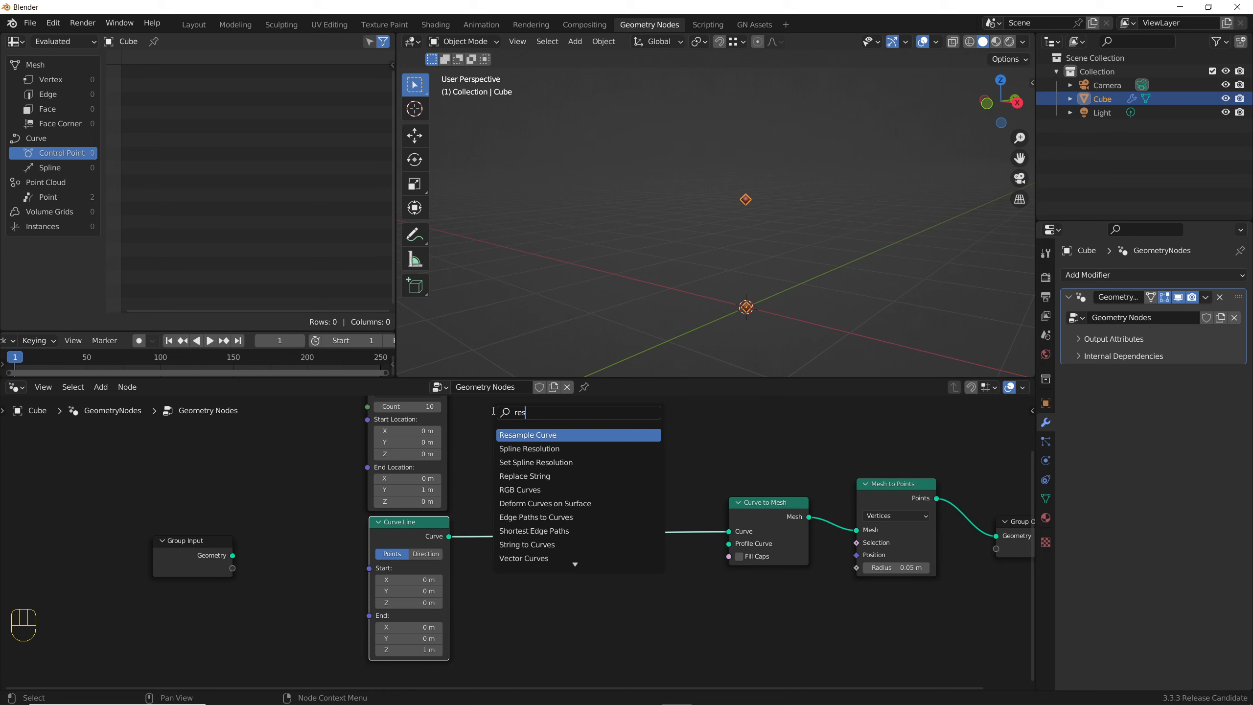
{"action": "left_click", "coordinate": [528, 462]}
{"action": "left_click", "coordinate": [537, 488]}
{"action": "scroll", "coordinate": [578, 571], "scroll_direction": "down", "scroll_amount": 2}
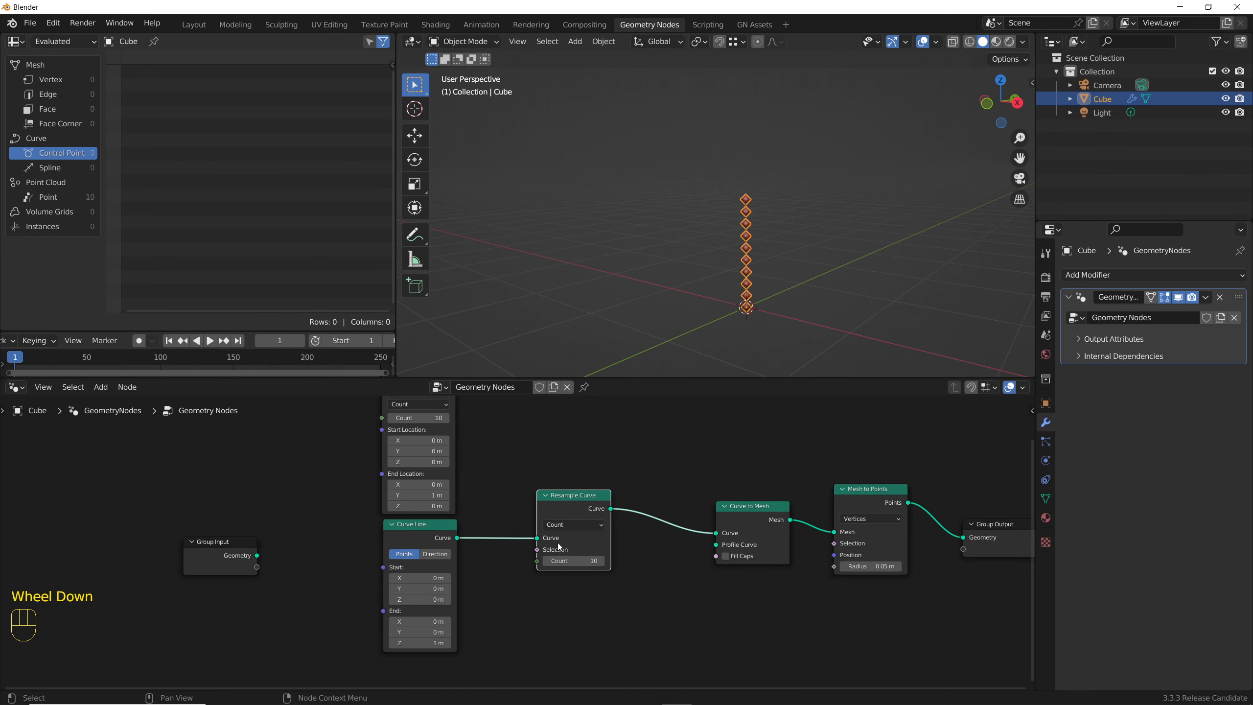
{"action": "middle_click_drag", "start_coordinate": [572, 533], "coordinate": [557, 554]}
{"action": "scroll", "coordinate": [557, 569], "scroll_direction": "down", "scroll_amount": 1}
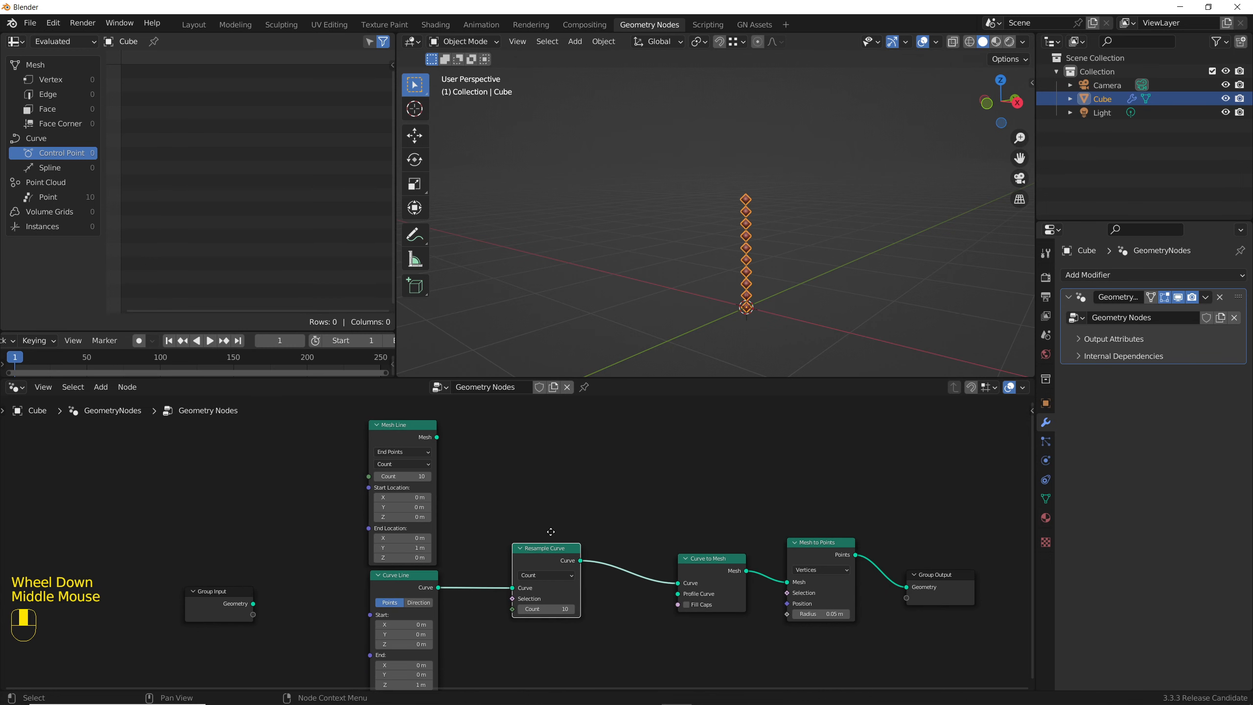
Connect the Mesh Line's mesh output to the Mesh to Points node in place of the Curve to Mesh output.
{"action": "left_click_drag", "start_coordinate": [437, 437], "coordinate": [787, 582]}
{"action": "left_click", "coordinate": [378, 548]}
{"action": "left_click", "coordinate": [428, 557]}
{"action": "left_click_drag", "start_coordinate": [437, 438], "coordinate": [795, 584]}
{"action": "scroll", "coordinate": [427, 581], "scroll_direction": "down", "scroll_amount": 1}
{"action": "middle_click_drag", "start_coordinate": [441, 578], "coordinate": [478, 566]}
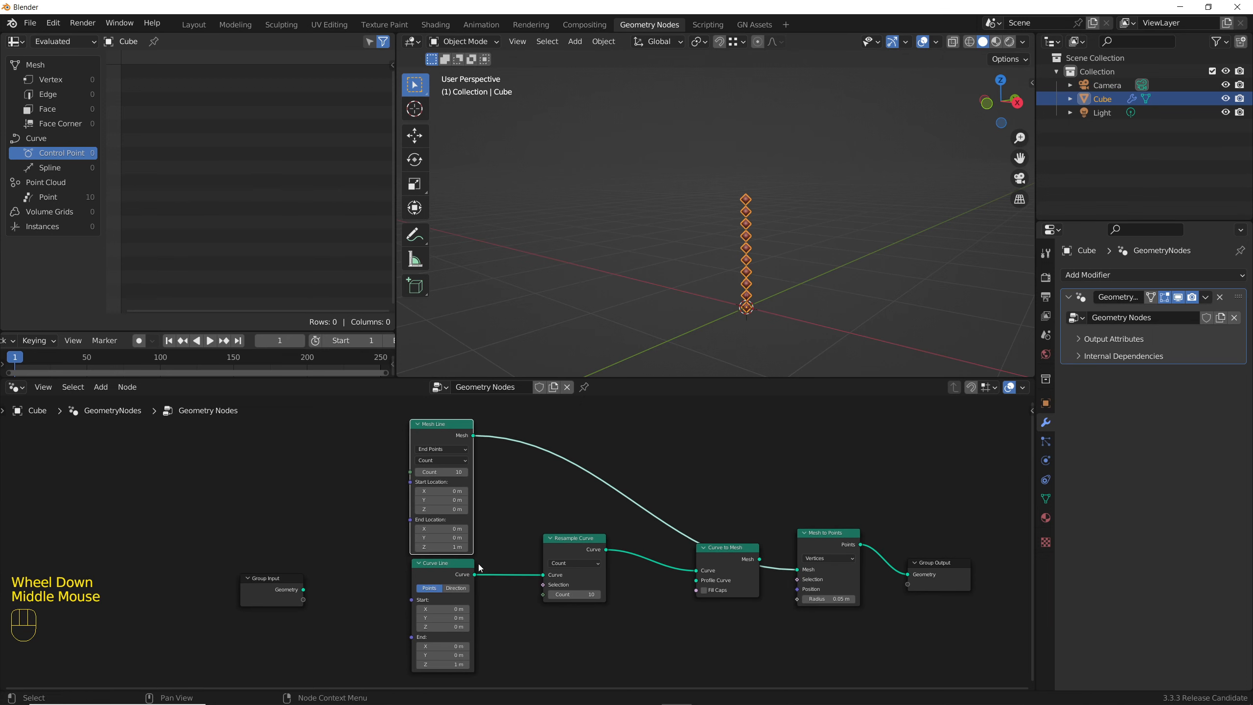
Move the Curve to Mesh and Resample Curve nodes closer together beside the Curve Line node.
{"action": "scroll", "coordinate": [497, 567], "scroll_direction": "up", "scroll_amount": 1}
{"action": "left_click_drag", "start_coordinate": [740, 549], "coordinate": [658, 546]}
{"action": "left_click_drag", "start_coordinate": [583, 521], "coordinate": [654, 566]}
{"action": "left_click_drag", "start_coordinate": [655, 546], "coordinate": [601, 576]}
{"action": "left_click", "coordinate": [585, 547]}
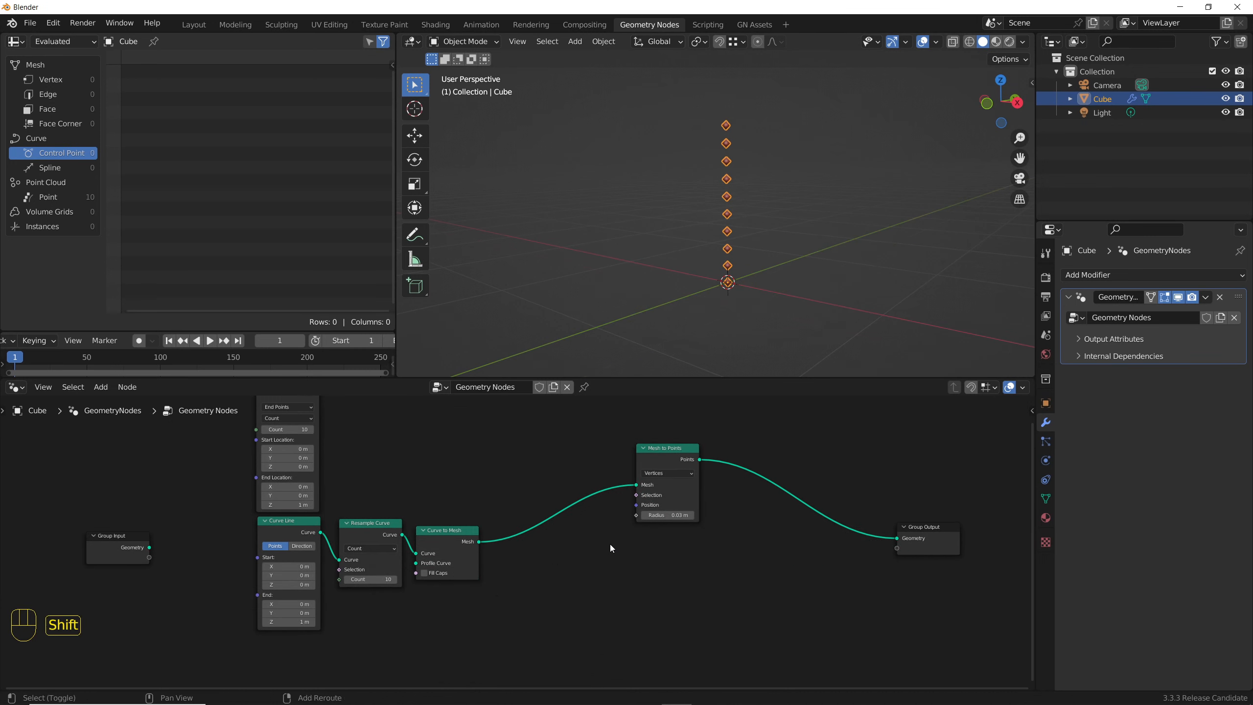
Insert a Join Geometry node between Mesh to Points and Group Output, and connect Curve to Mesh's mesh output to it as well.
{"action": "key", "text": "shift+a"}
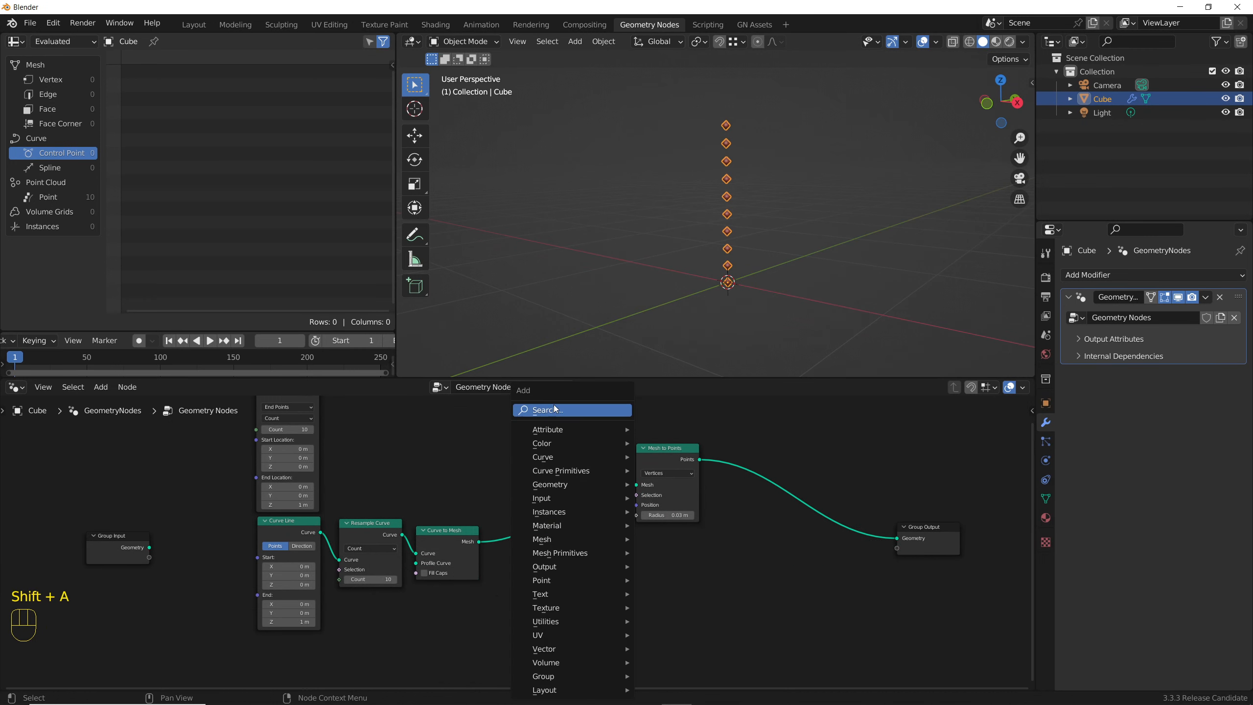
{"action": "left_click", "coordinate": [553, 408]}
{"action": "type", "text": "join"}
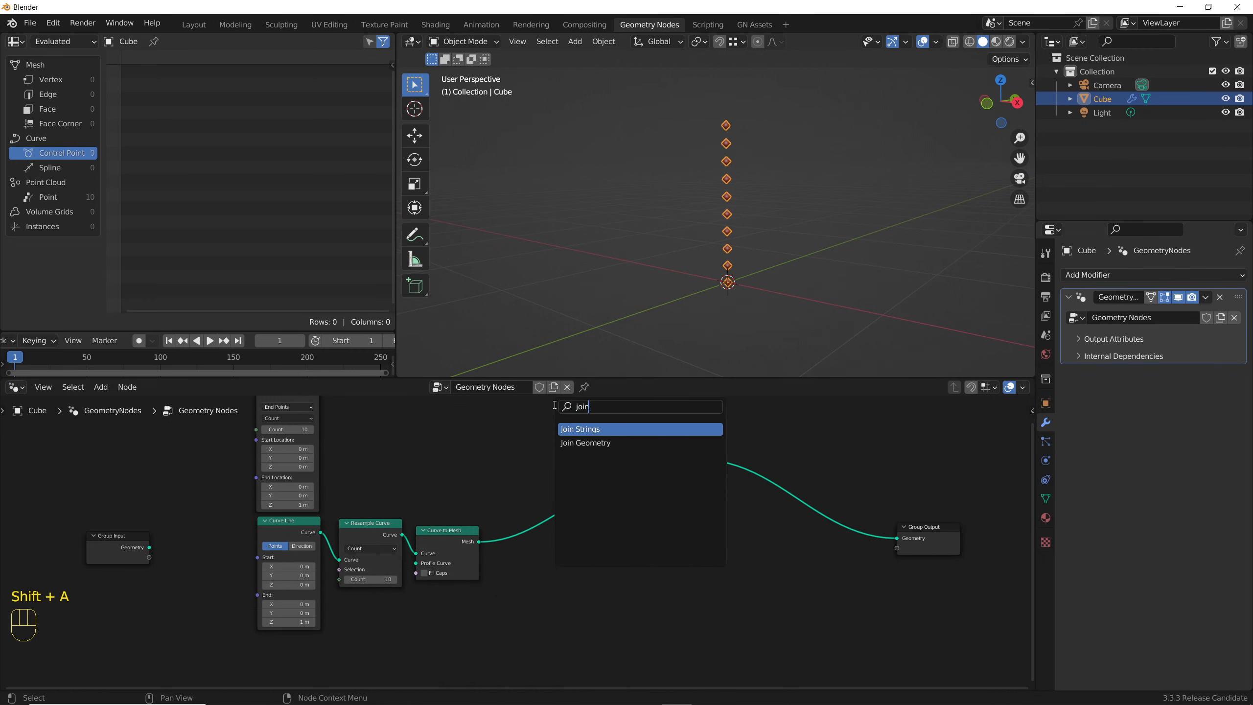
{"action": "left_click", "coordinate": [581, 443]}
{"action": "left_click", "coordinate": [795, 505]}
{"action": "left_click_drag", "start_coordinate": [795, 504], "coordinate": [792, 528]}
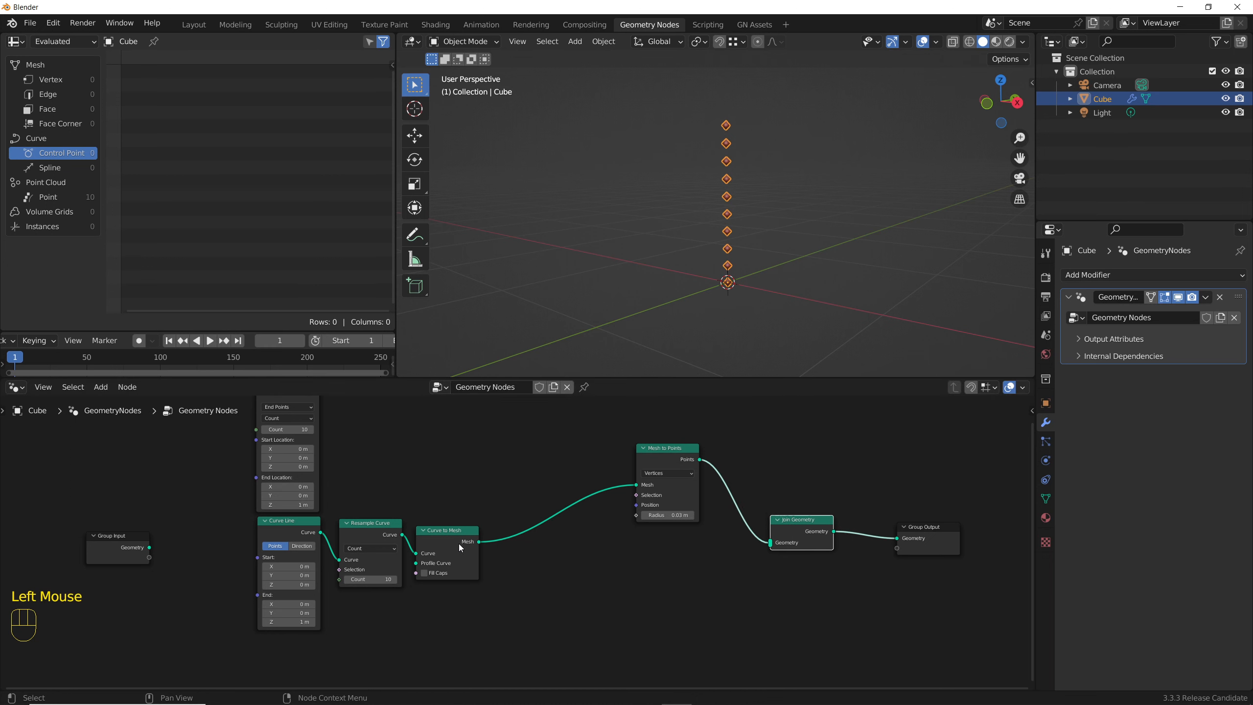
{"action": "left_click_drag", "start_coordinate": [478, 541], "coordinate": [769, 544]}
{"action": "scroll", "coordinate": [734, 198], "scroll_direction": "up", "scroll_amount": 3}
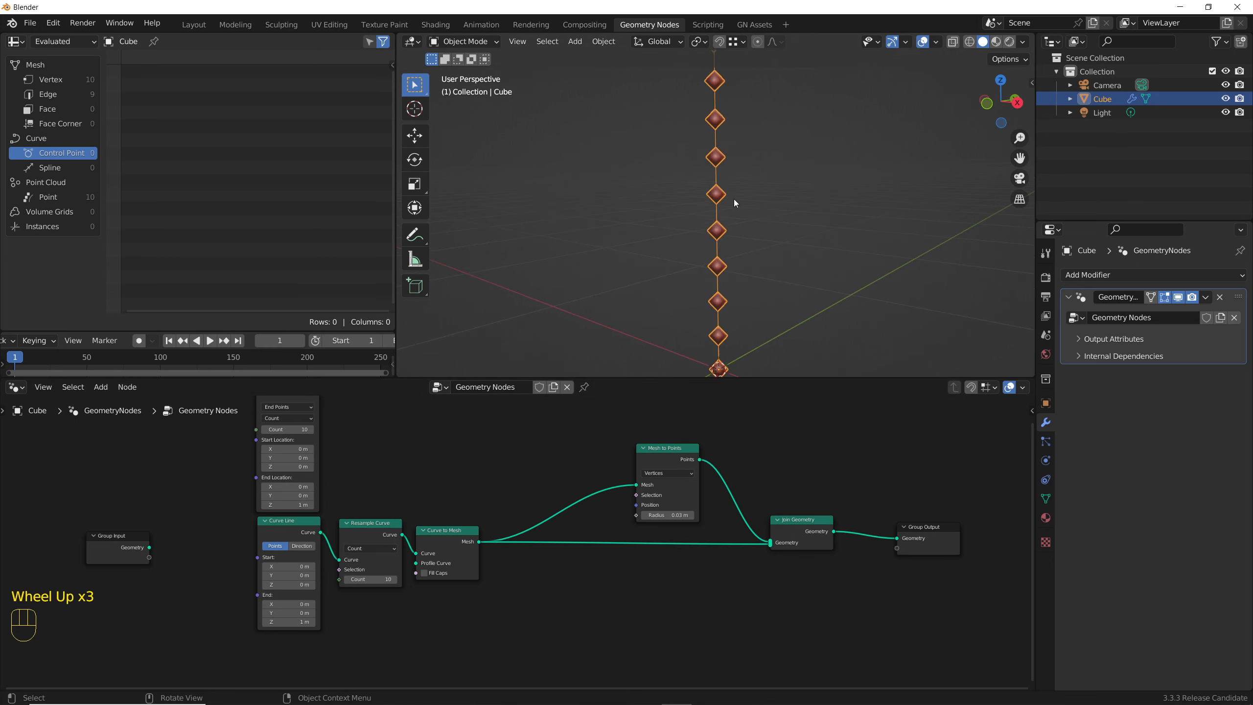
{"action": "scroll", "coordinate": [734, 198], "scroll_direction": "down", "scroll_amount": 2}
{"action": "middle_click_drag", "start_coordinate": [731, 208], "coordinate": [592, 377]}
Delete the Mesh Line node and set the Curve Line's end to X 2 m and Z 0 m.
{"action": "scroll", "coordinate": [430, 466], "scroll_direction": "down", "scroll_amount": 1}
{"action": "middle_click_drag", "start_coordinate": [430, 467], "coordinate": [450, 523]}
{"action": "double_click", "coordinate": [310, 447]}
{"action": "key", "text": "Delete"}
Move the Group Output and Join Geometry nodes farther from Mesh to Points to make room for more nodes.
{"action": "middle_click_drag", "start_coordinate": [623, 557], "coordinate": [474, 483]}
{"action": "left_click_drag", "start_coordinate": [774, 509], "coordinate": [894, 507]}
{"action": "left_click_drag", "start_coordinate": [646, 499], "coordinate": [760, 501]}
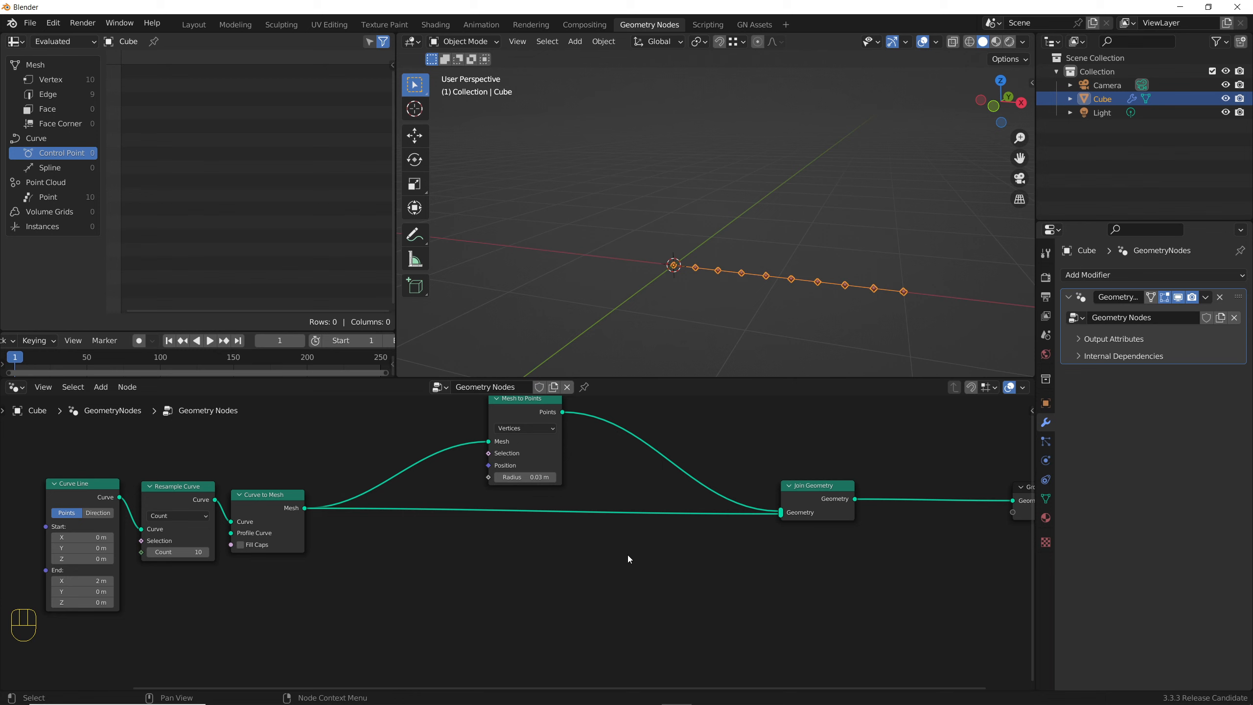
Add a Wave Texture node below the link between Curve to Mesh and Join Geometry.
{"action": "key", "text": "shift+a"}
{"action": "left_click", "coordinate": [570, 410]}
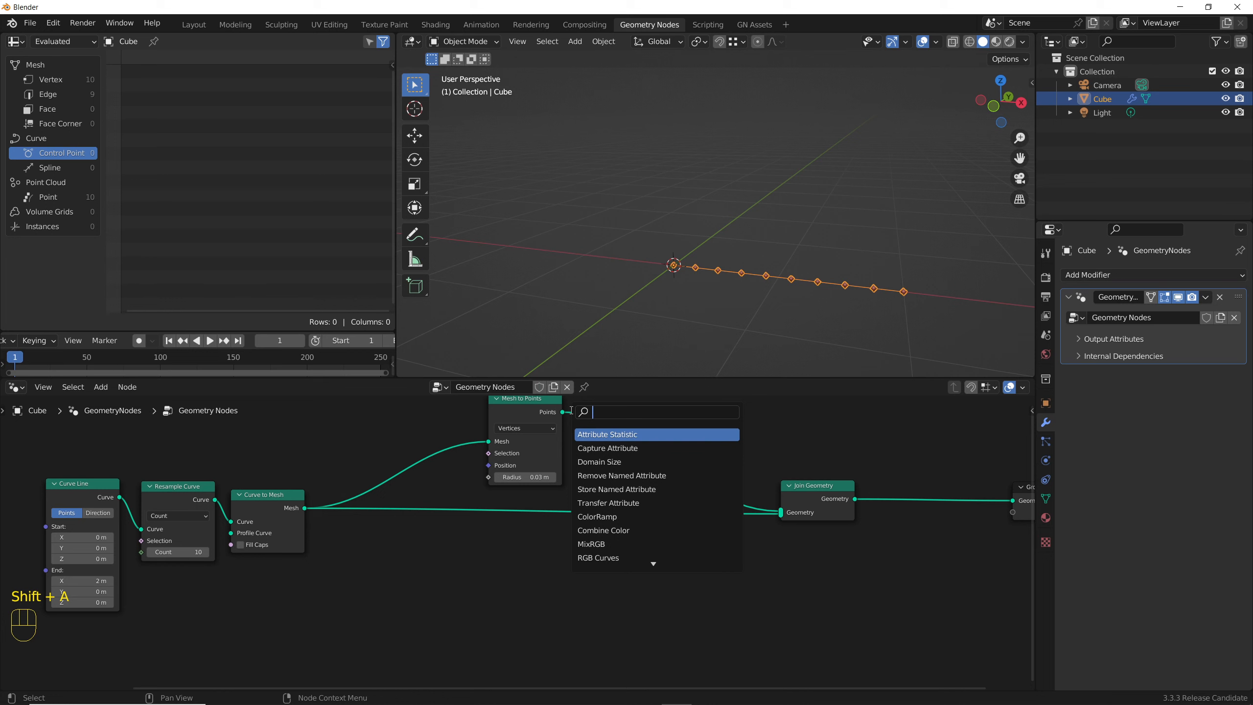
{"action": "type", "text": "wac"}
{"action": "key", "text": "BackSpace"}
{"action": "type", "text": "v"}
{"action": "key", "text": "Return"}
{"action": "left_click", "coordinate": [651, 530]}
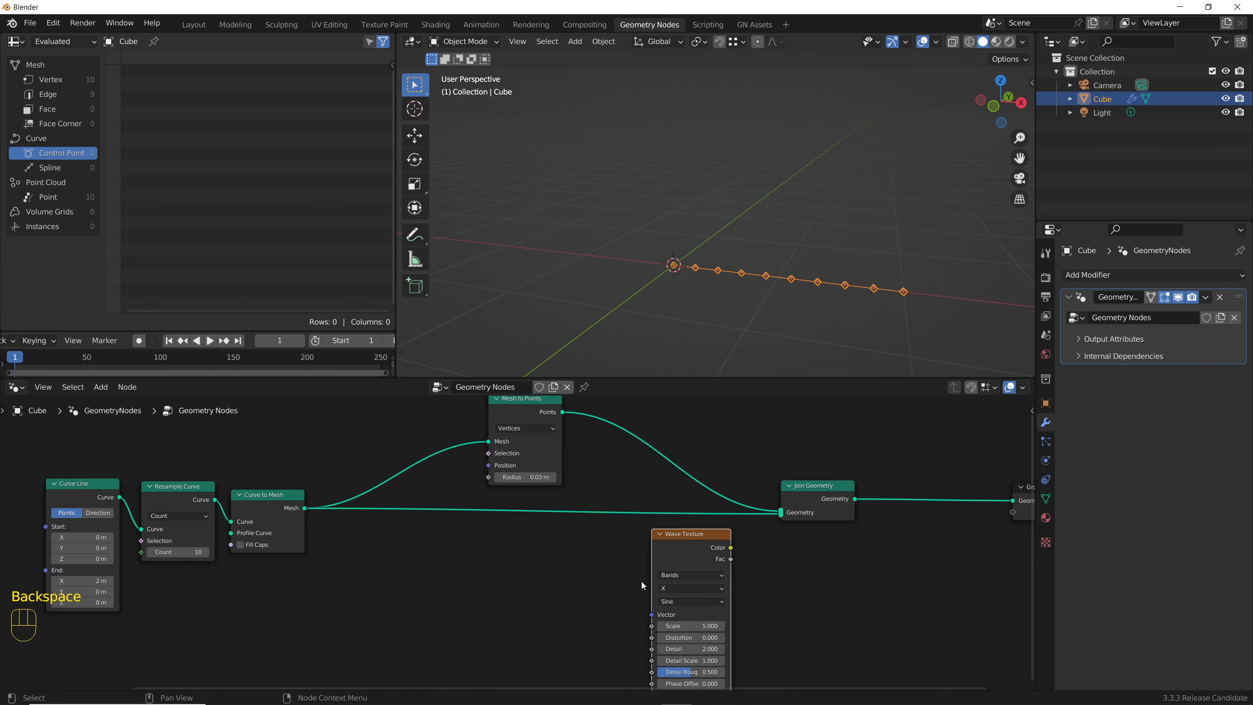
Add a Position node connected to the Wave Texture's Vector input.
{"action": "key", "text": "shift+a"}
{"action": "left_click", "coordinate": [600, 603]}
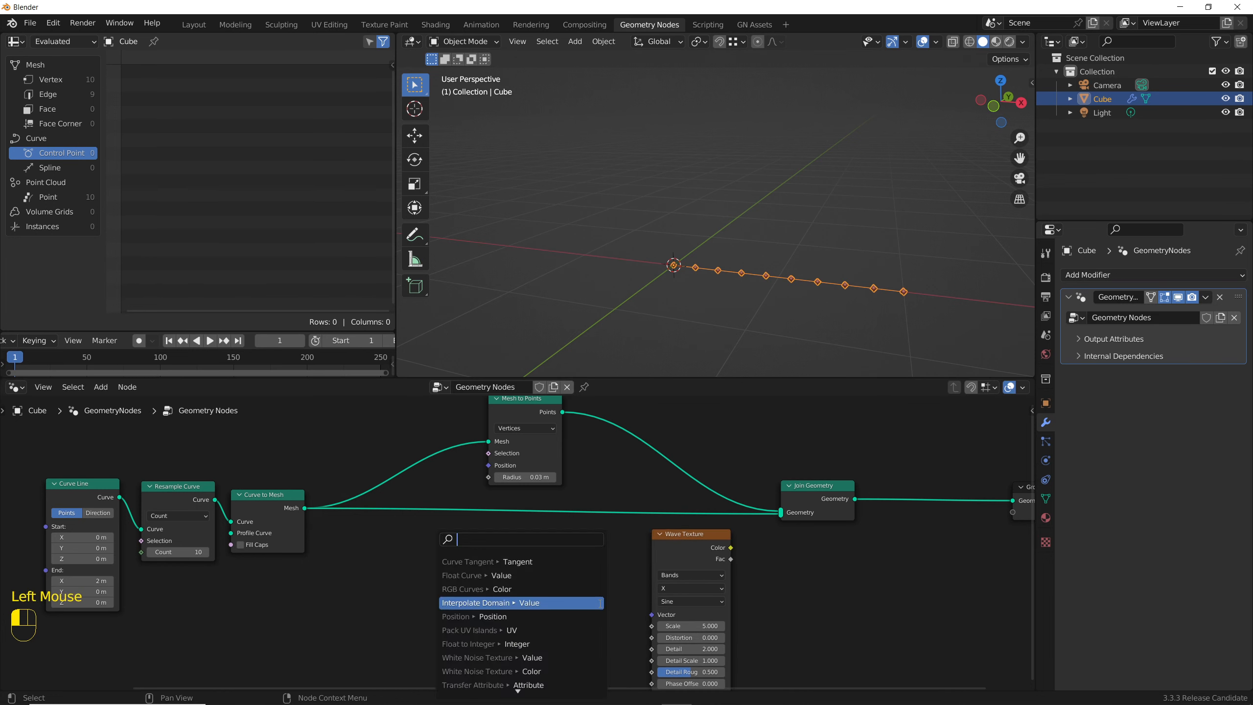
{"action": "type", "text": "pos"}
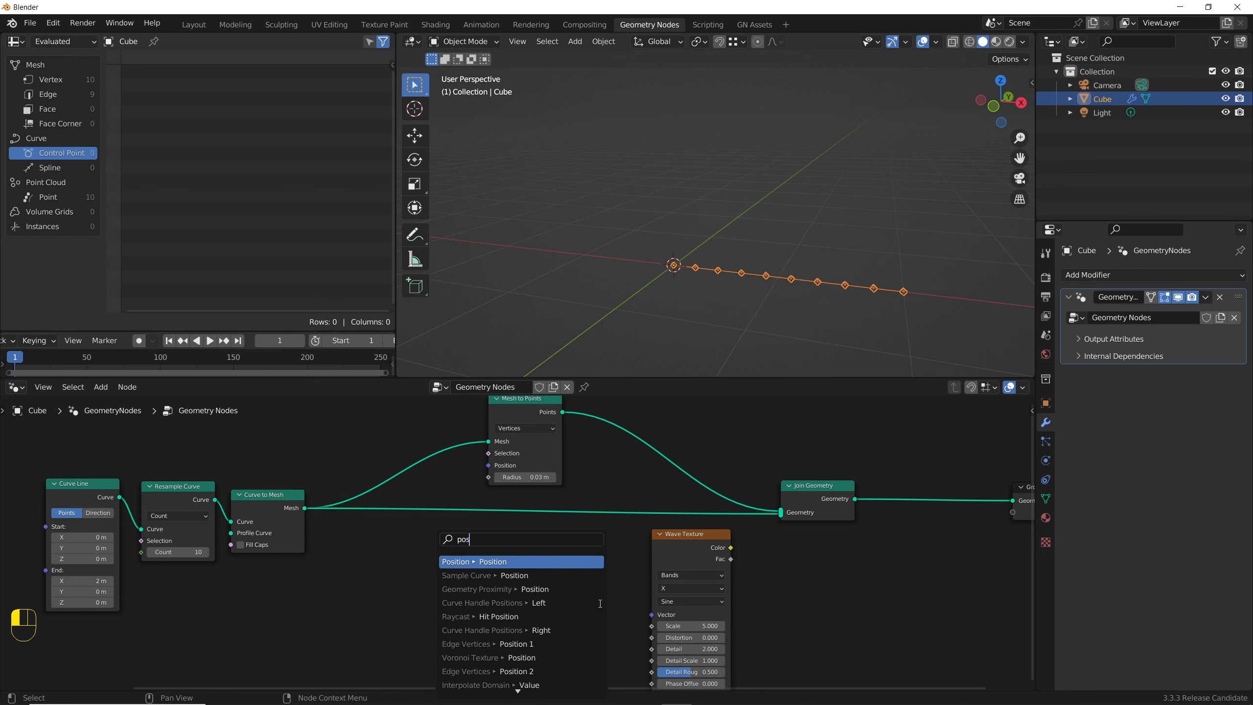
{"action": "key", "text": "Return"}
{"action": "left_click", "coordinate": [619, 616]}
Insert a Set Position node between Join Geometry and Group Output, with its Offset driven by the Wave Texture's Color output.
{"action": "key", "text": "shift+a"}
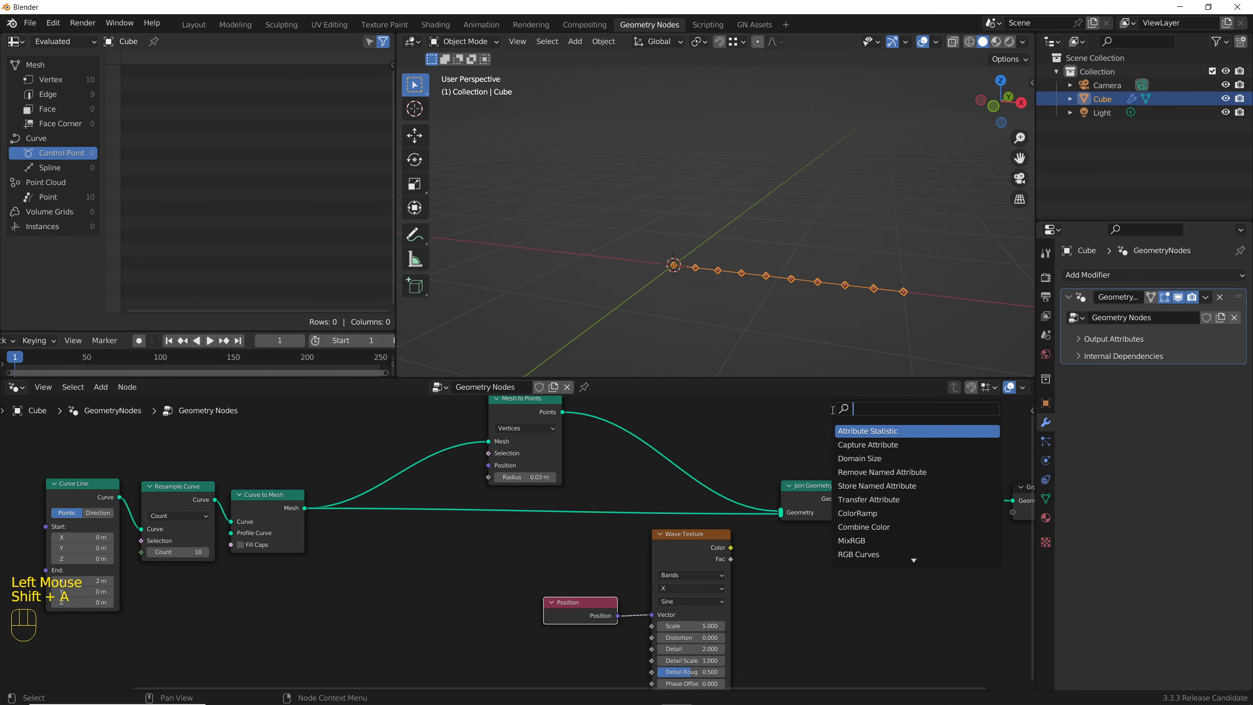
{"action": "type", "text": "set"}
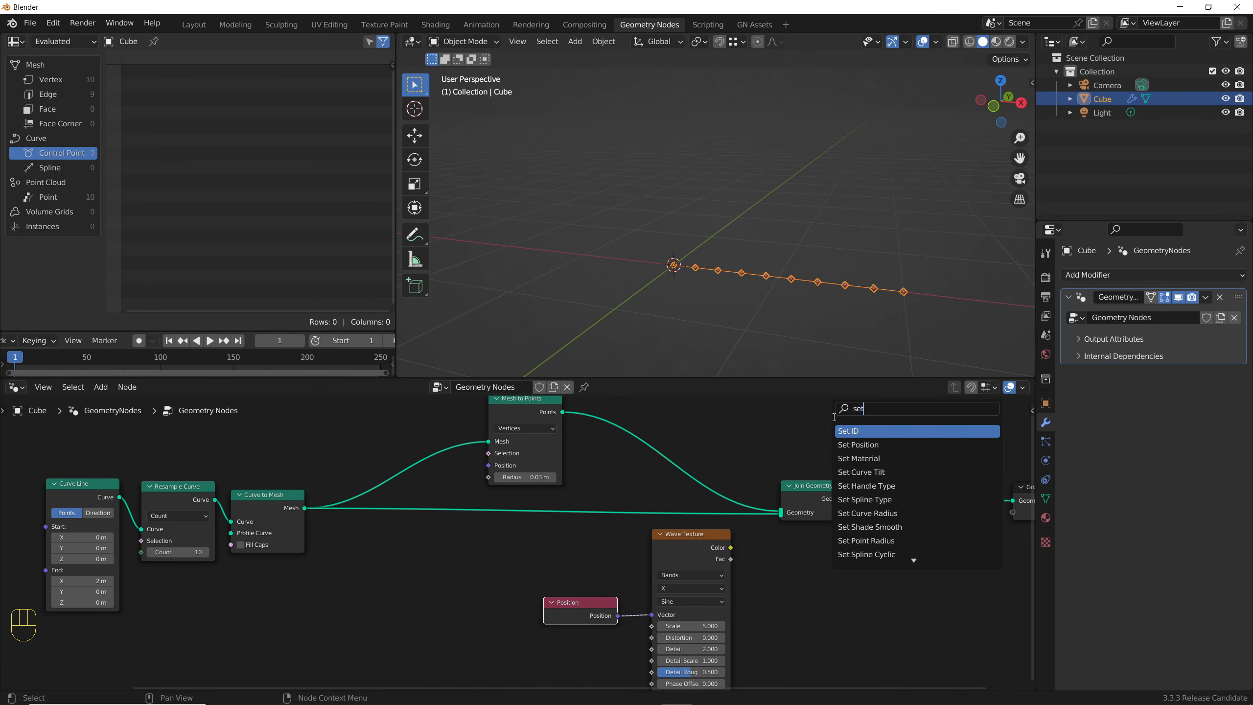
{"action": "left_click", "coordinate": [859, 444]}
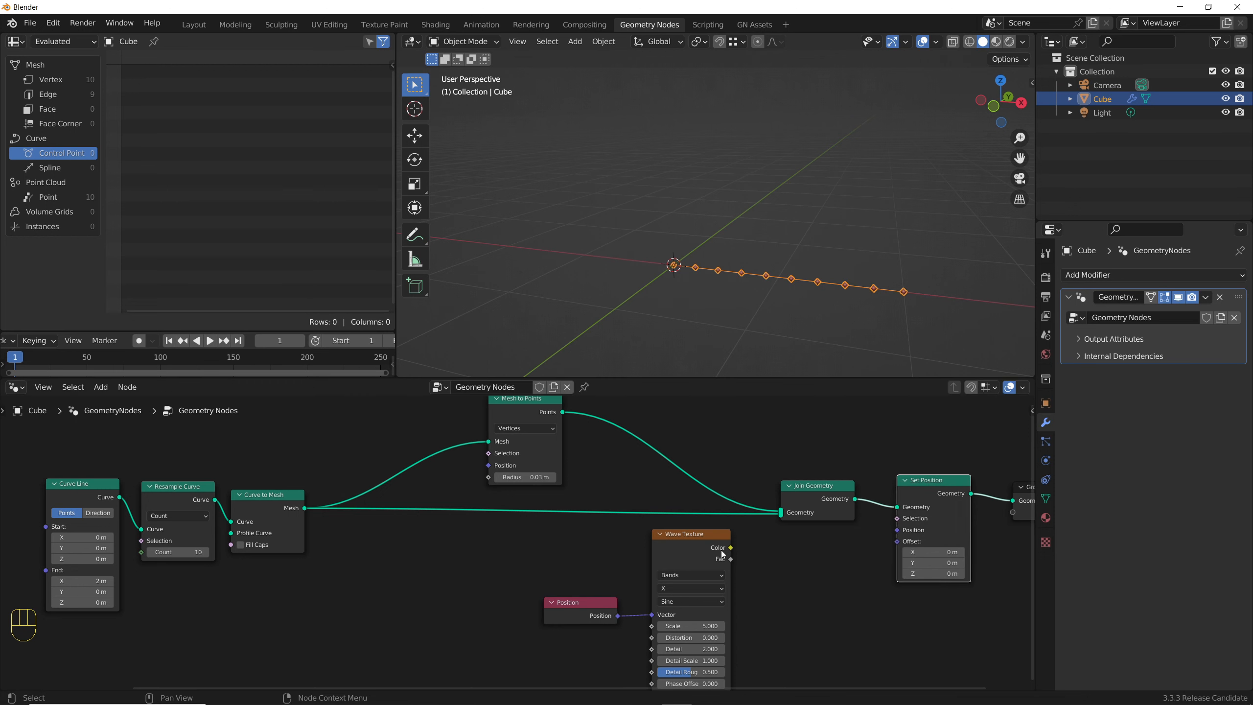
{"action": "left_click_drag", "start_coordinate": [731, 549], "coordinate": [897, 542]}
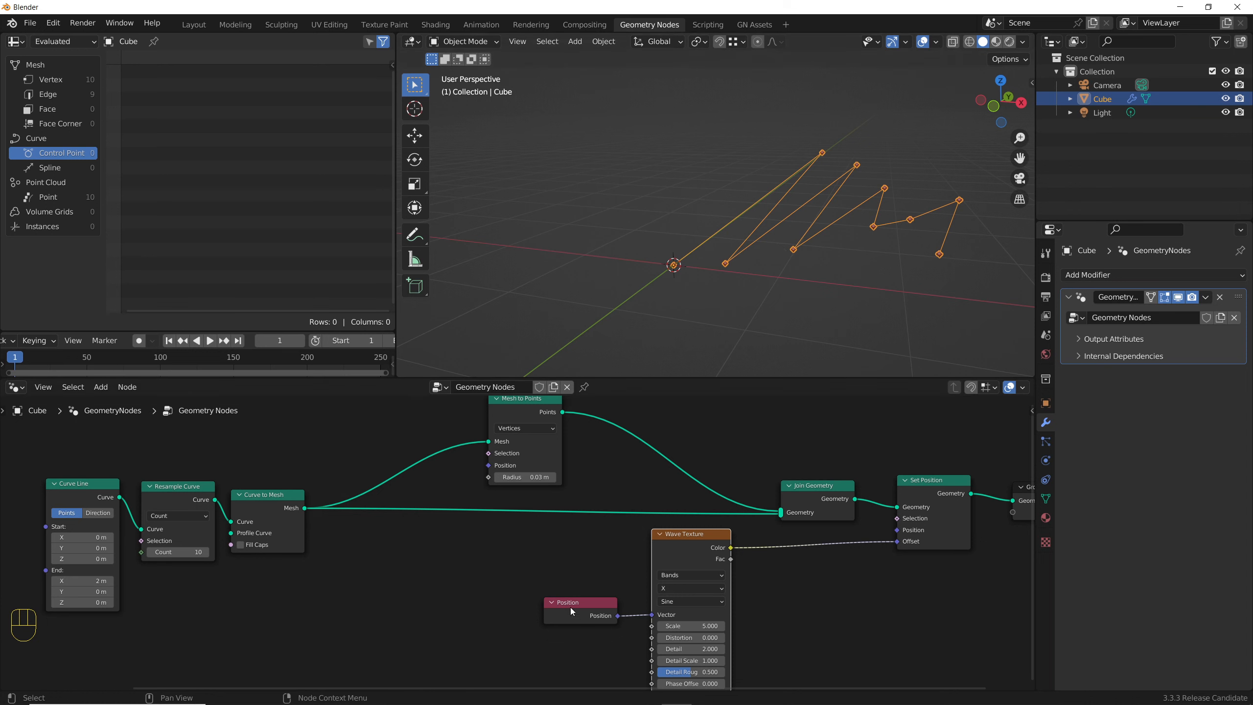
Set the Resample Curve count to 23 and the Wave Texture's scale to 3.76, distortion to 0.1, detail to 0.1 and phase offset to 8.4.
{"action": "left_click_drag", "start_coordinate": [572, 611], "coordinate": [540, 611]}
{"action": "left_click_drag", "start_coordinate": [674, 542], "coordinate": [641, 543]}
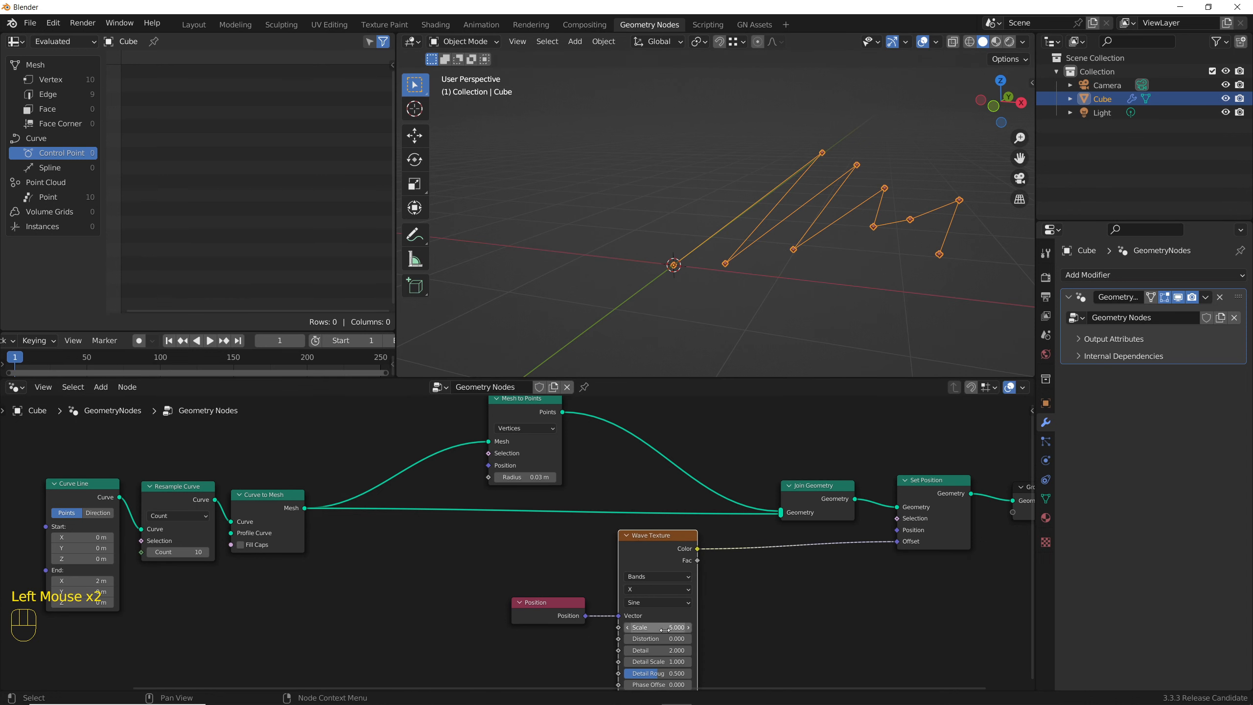
{"action": "mouse_move", "coordinate": [656, 627]}
{"action": "left_mouse_down", "text": "shift"}
{"action": "mouse_move", "coordinate": [641, 627]}
{"action": "mouse_move", "coordinate": [663, 627]}
{"action": "left_mouse_up", "text": "shift"}
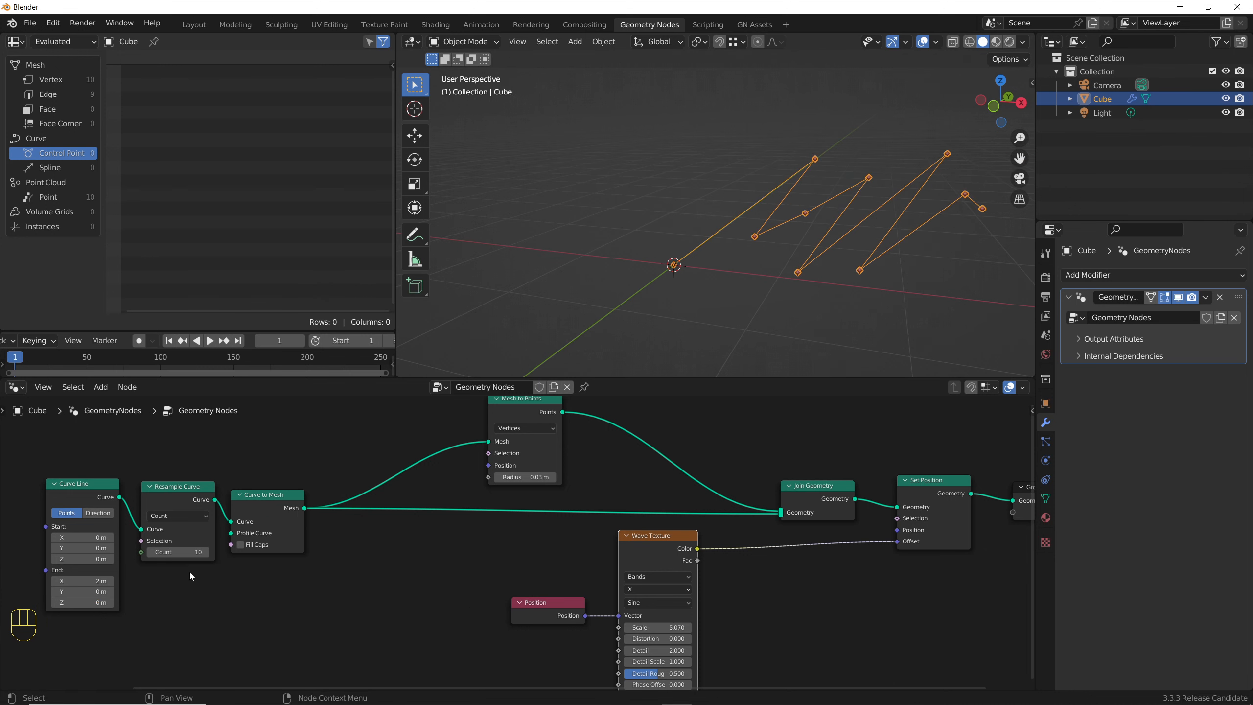
{"action": "left_click_drag", "start_coordinate": [179, 556], "coordinate": [215, 556]}
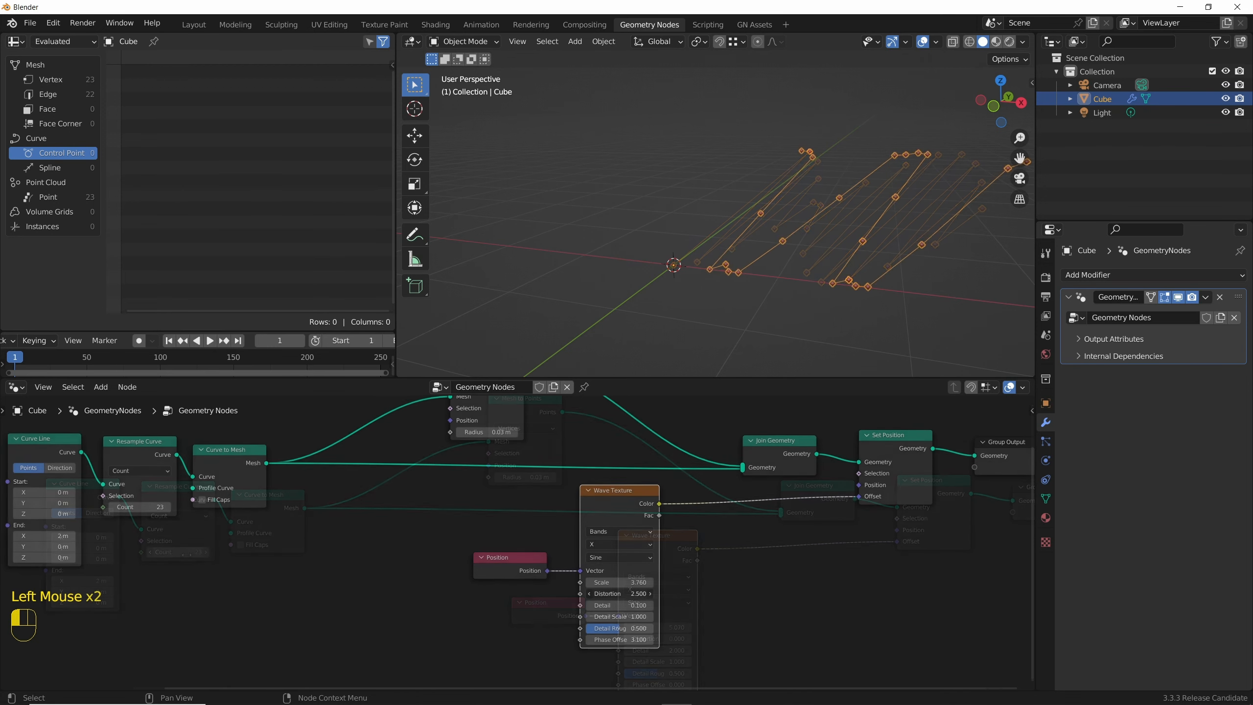
{"action": "left_click_drag", "start_coordinate": [614, 594], "coordinate": [624, 593]}
{"action": "left_click_drag", "start_coordinate": [623, 640], "coordinate": [652, 641]}
Add a Noise Texture node fed by Position, and connect its Fac output to Set Position's Offset in place of the Wave Texture.
{"action": "key", "text": "shift+a"}
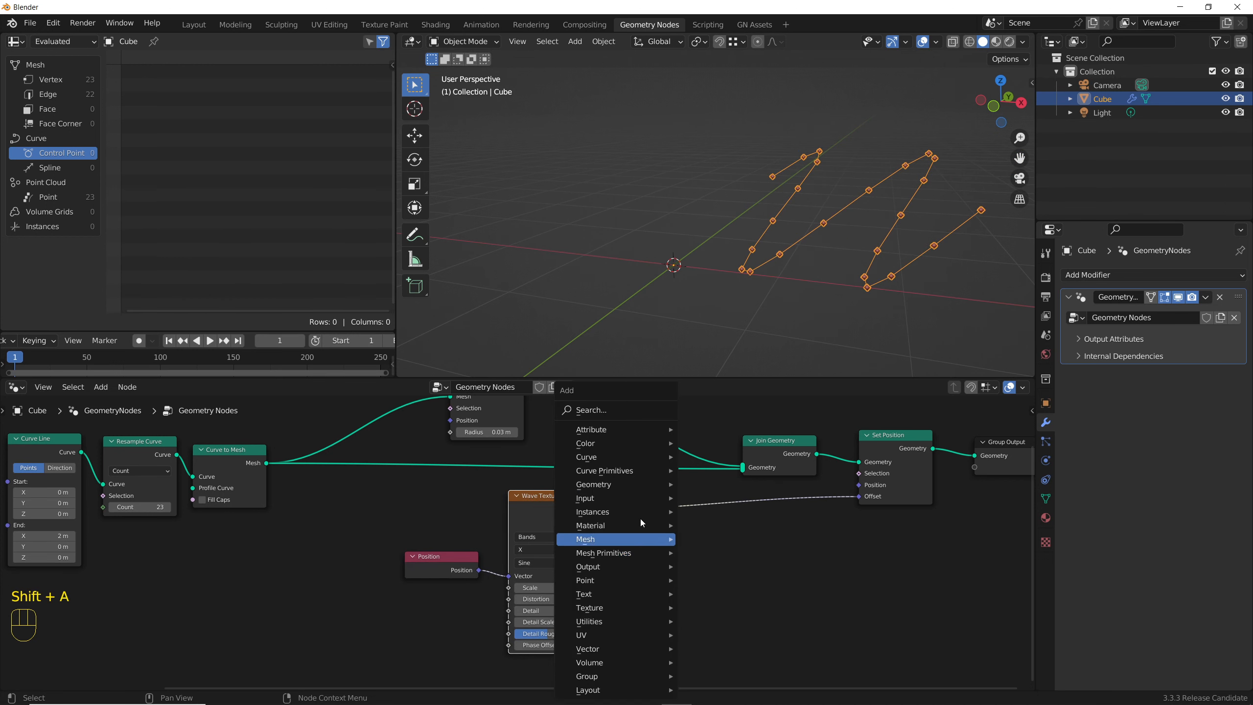
{"action": "left_click", "coordinate": [586, 413]}
{"action": "type", "text": "noise"}
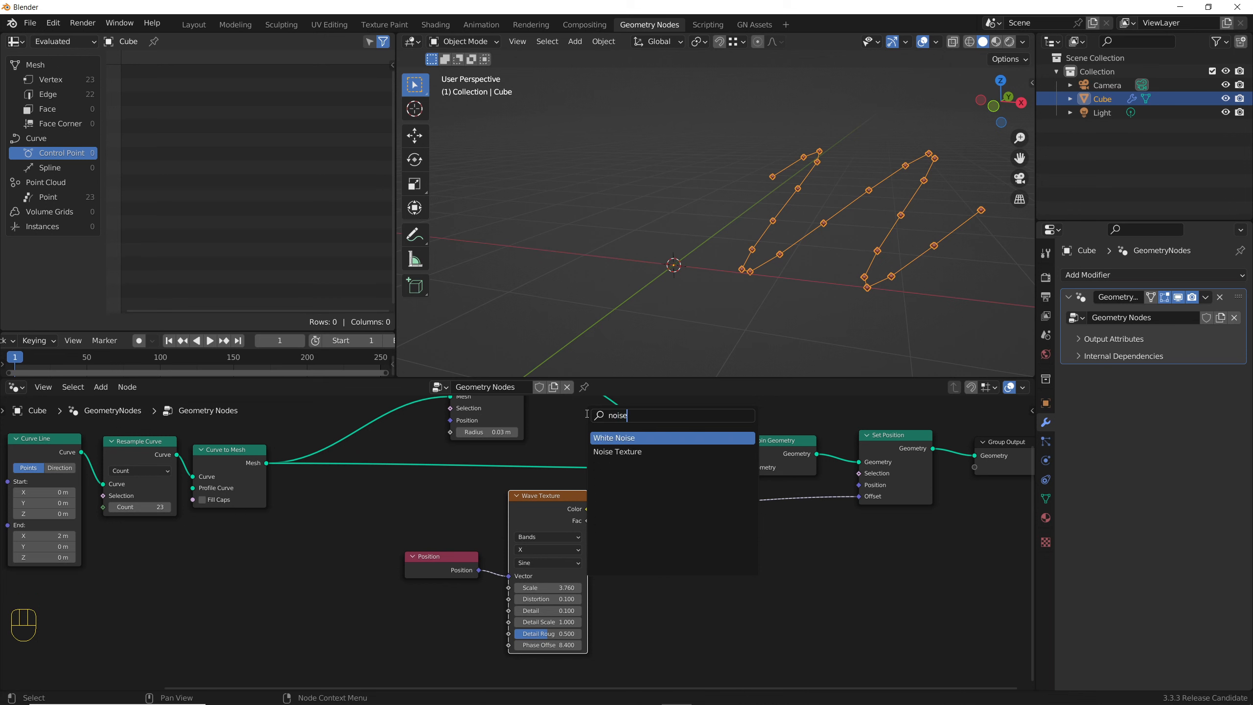
{"action": "key", "text": "Down"}
{"action": "key", "text": "Return"}
{"action": "left_click", "coordinate": [624, 582]}
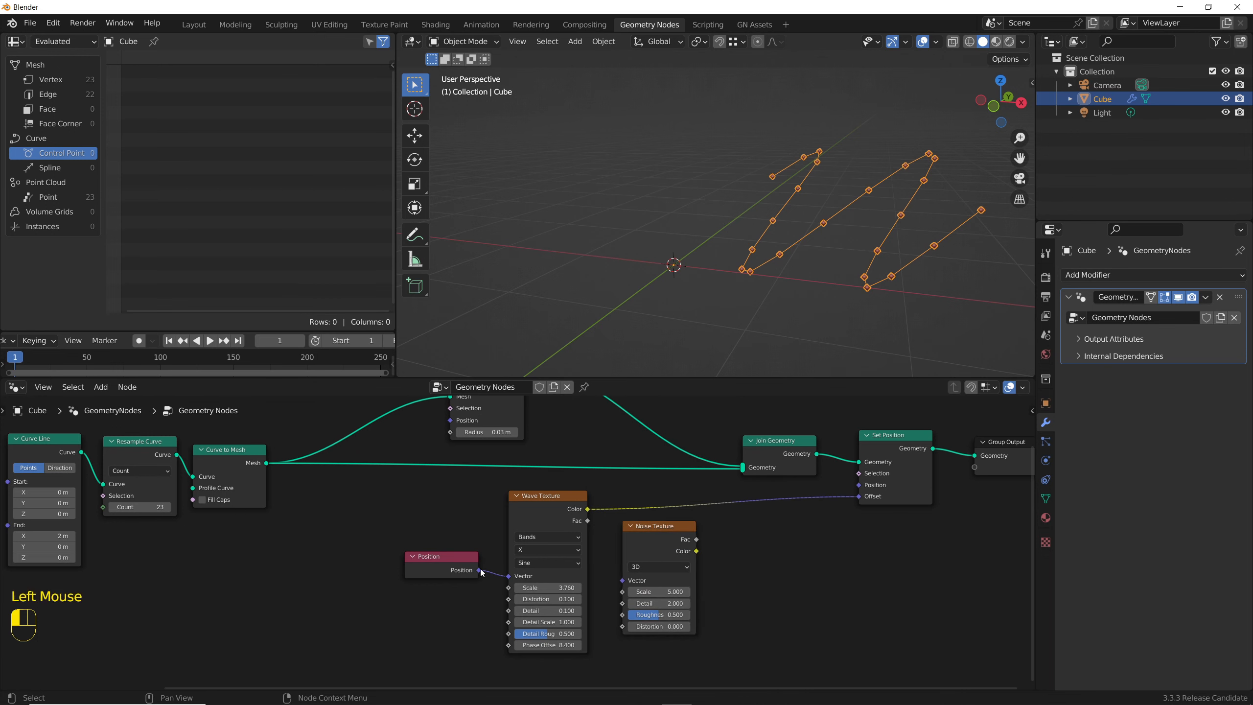
{"action": "left_click_drag", "start_coordinate": [697, 539], "coordinate": [859, 496]}
Set the Noise Texture's scale to 3.83 and its detail to 1.25.
{"action": "scroll", "coordinate": [803, 270], "scroll_direction": "down", "scroll_amount": 2}
{"action": "middle_click_drag", "start_coordinate": [803, 271], "coordinate": [777, 272]}
{"action": "scroll", "coordinate": [777, 271], "scroll_direction": "up", "scroll_amount": 2}
{"action": "left_click_drag", "start_coordinate": [659, 591], "coordinate": [637, 591], "text": "shift"}
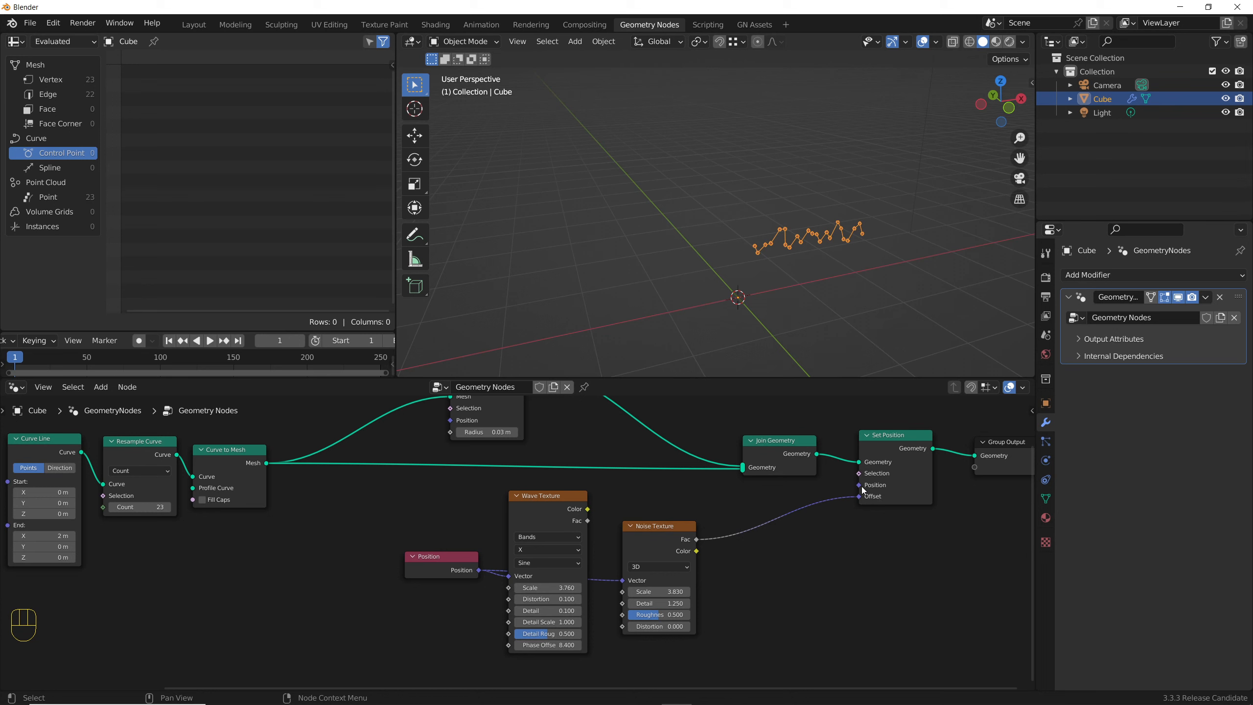
Insert a Vector Math node subtracting 0.5 on all axes between Noise Texture and Set Position, and set the noise scale to 2.53.
{"action": "key", "text": "shift+a"}
{"action": "left_click", "coordinate": [779, 421]}
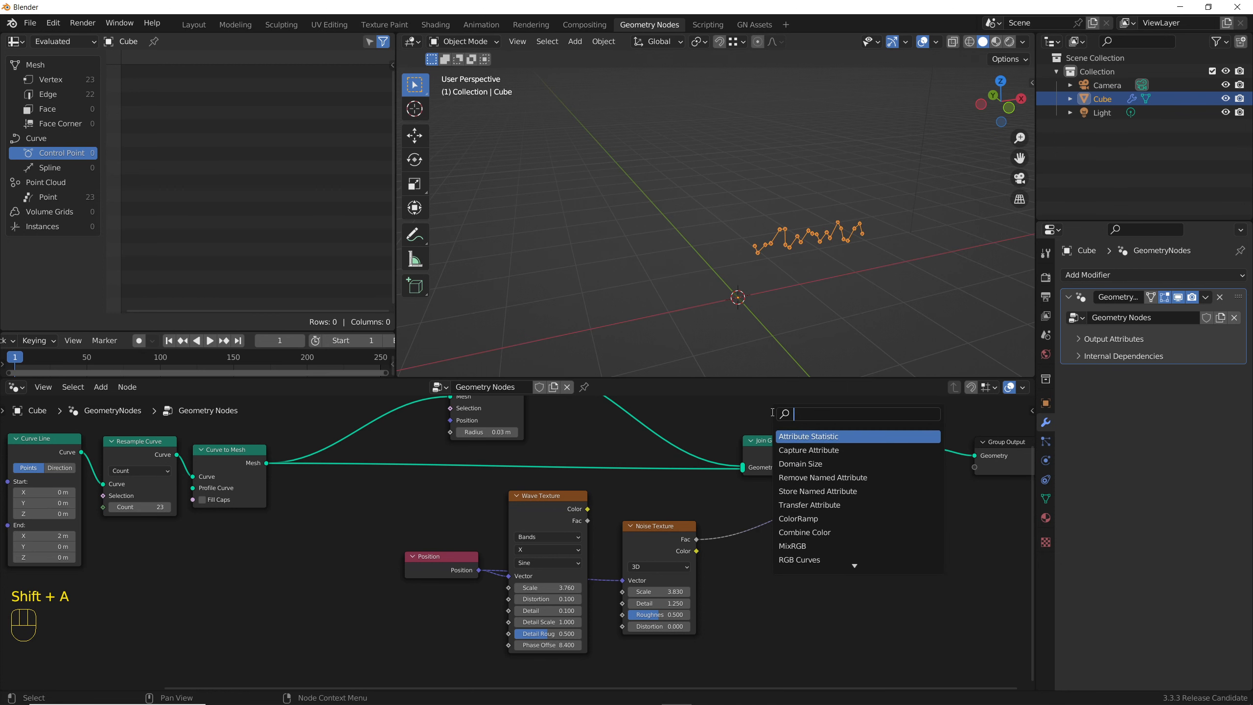
{"action": "type", "text": "vec"}
{"action": "left_click", "coordinate": [791, 450]}
{"action": "left_click", "coordinate": [759, 526]}
{"action": "left_click", "coordinate": [760, 529]}
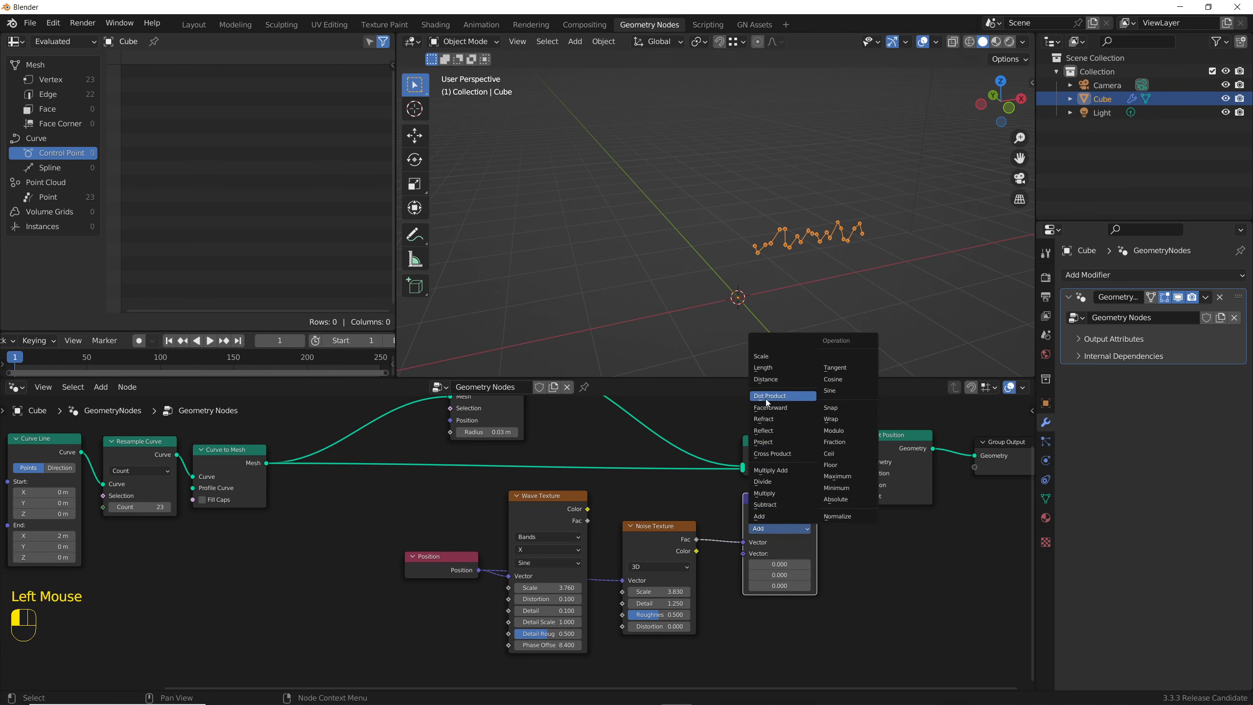
{"action": "left_click", "coordinate": [765, 505]}
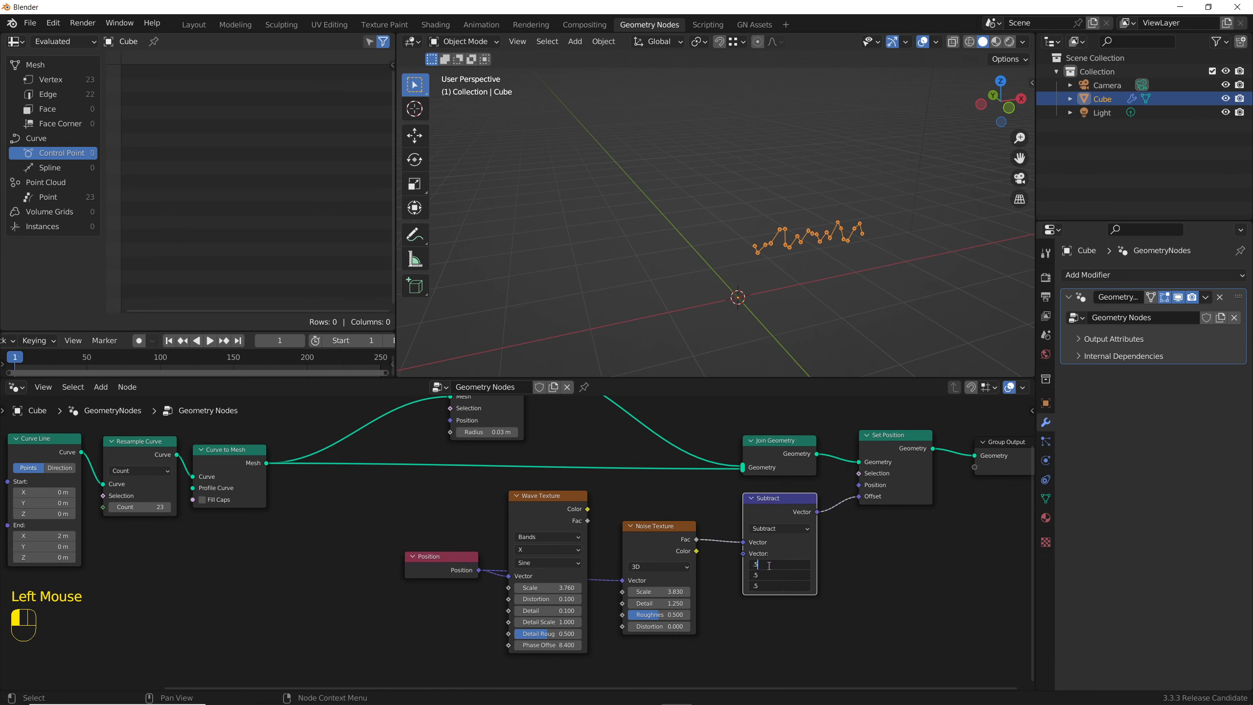
{"action": "key", "text": "Return"}
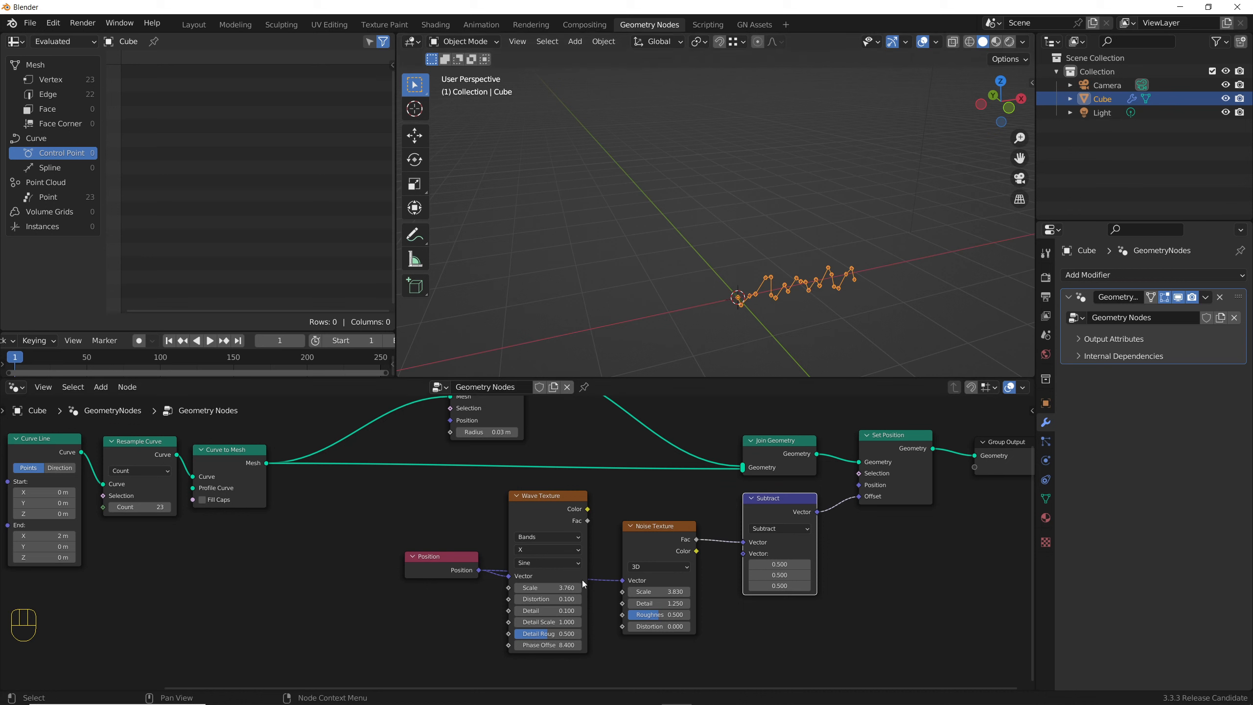
{"action": "mouse_move", "coordinate": [659, 591]}
{"action": "left_mouse_down"}
{"action": "mouse_move", "coordinate": [615, 591]}
{"action": "mouse_move", "coordinate": [644, 591]}
{"action": "left_mouse_up"}
Disconnect Subtract from Set Position's Offset and drive the Offset with a new Combine XYZ node instead.
{"action": "left_click_drag", "start_coordinate": [860, 496], "coordinate": [840, 546]}
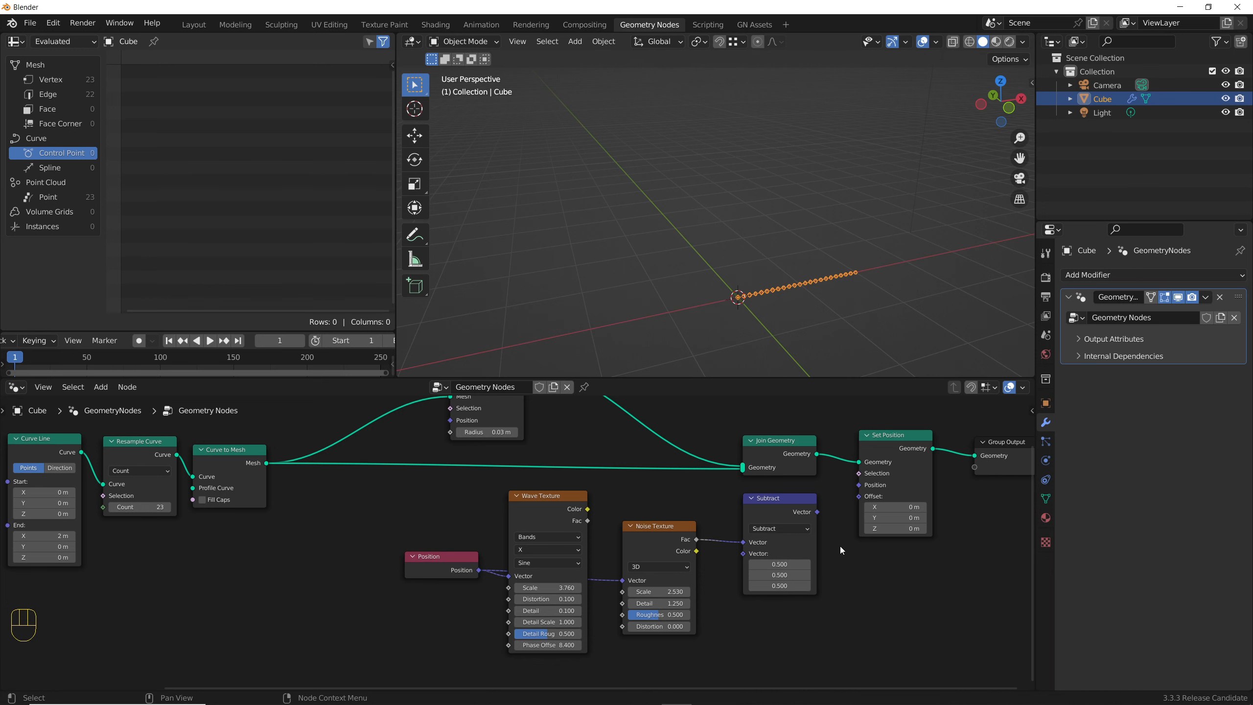
{"action": "scroll", "coordinate": [822, 572], "scroll_direction": "down", "scroll_amount": 2}
{"action": "middle_click_drag", "start_coordinate": [823, 572], "coordinate": [808, 498]}
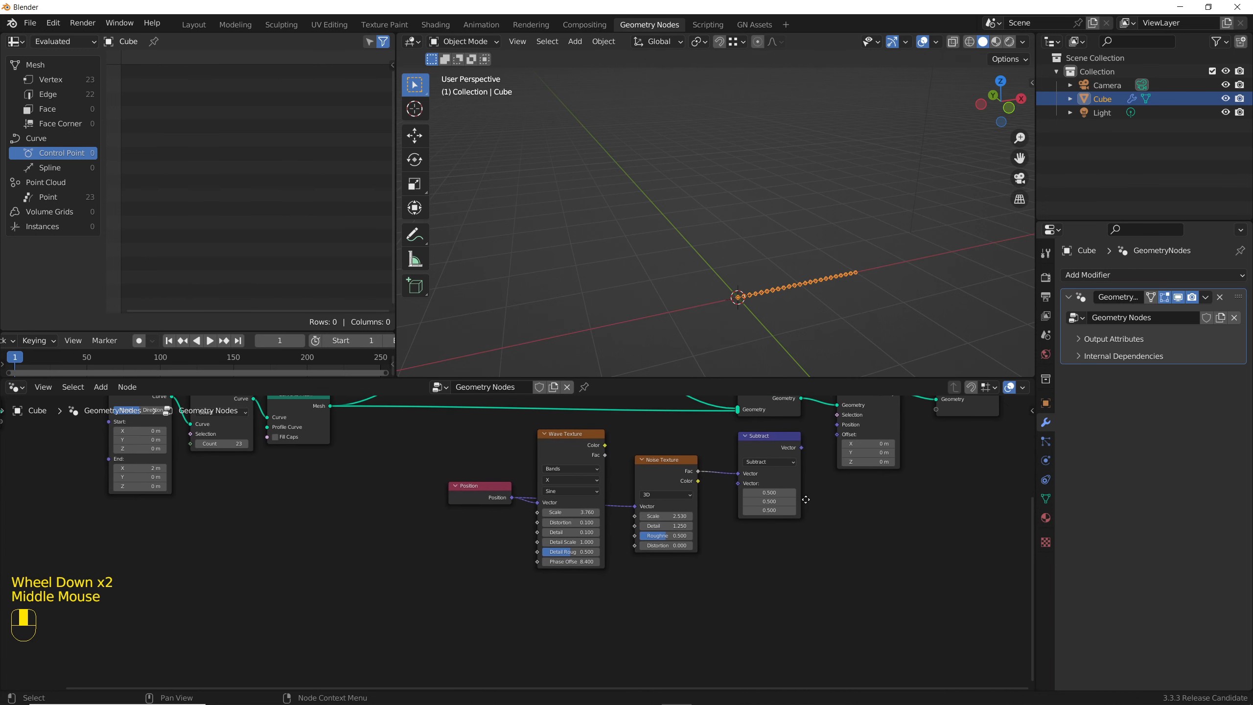
{"action": "scroll", "coordinate": [809, 495], "scroll_direction": "up", "scroll_amount": 3}
{"action": "left_click_drag", "start_coordinate": [847, 412], "coordinate": [808, 564]}
{"action": "type", "text": "co"}
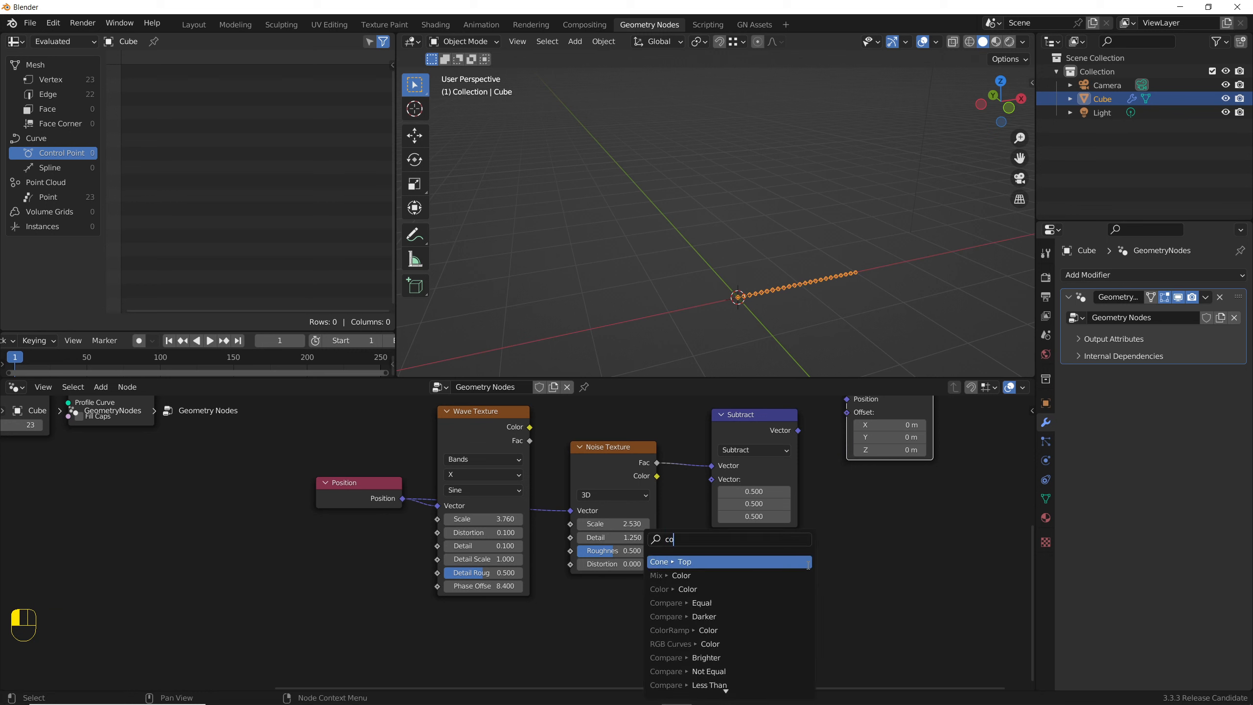
{"action": "type", "text": "mbin"}
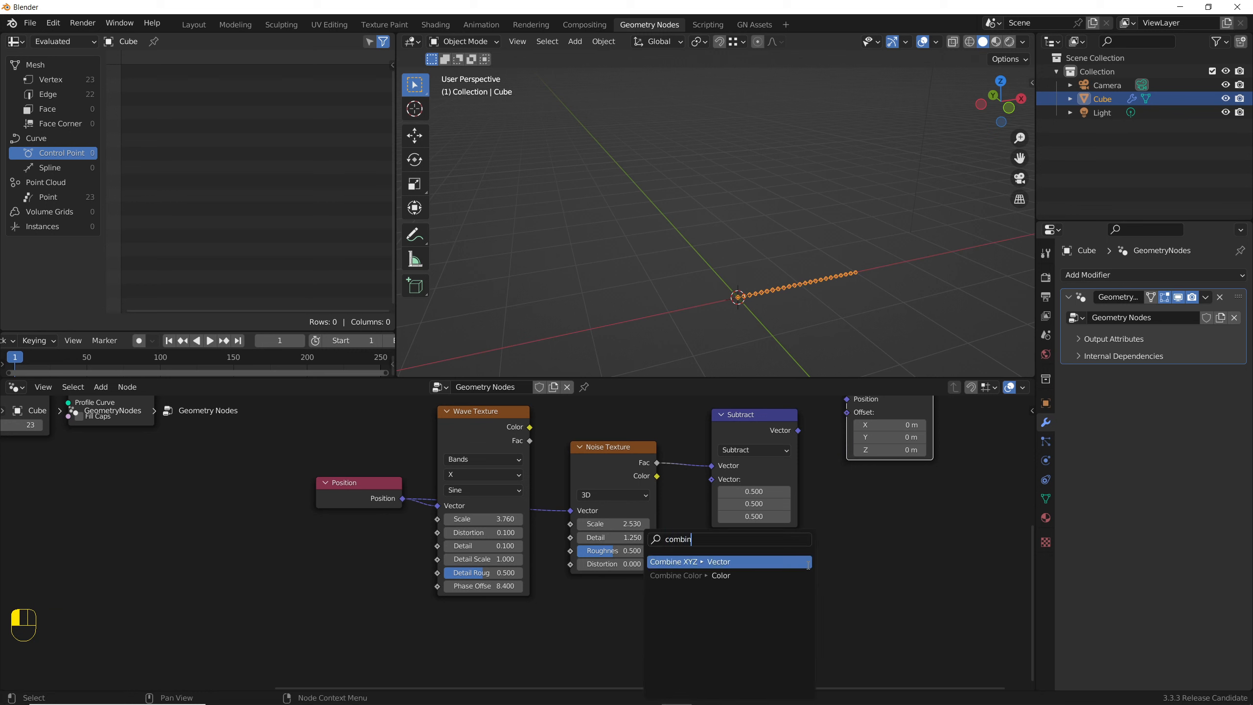
{"action": "left_click", "coordinate": [808, 565]}
{"action": "left_click", "coordinate": [725, 625]}
{"action": "middle_click_drag", "start_coordinate": [720, 622], "coordinate": [752, 542]}
Add a Separate XYZ node with its X output connected to Combine XYZ's Z input.
{"action": "left_click_drag", "start_coordinate": [735, 588], "coordinate": [501, 560]}
{"action": "type", "text": "x"}
{"action": "left_click", "coordinate": [501, 561]}
{"action": "left_click", "coordinate": [526, 564]}
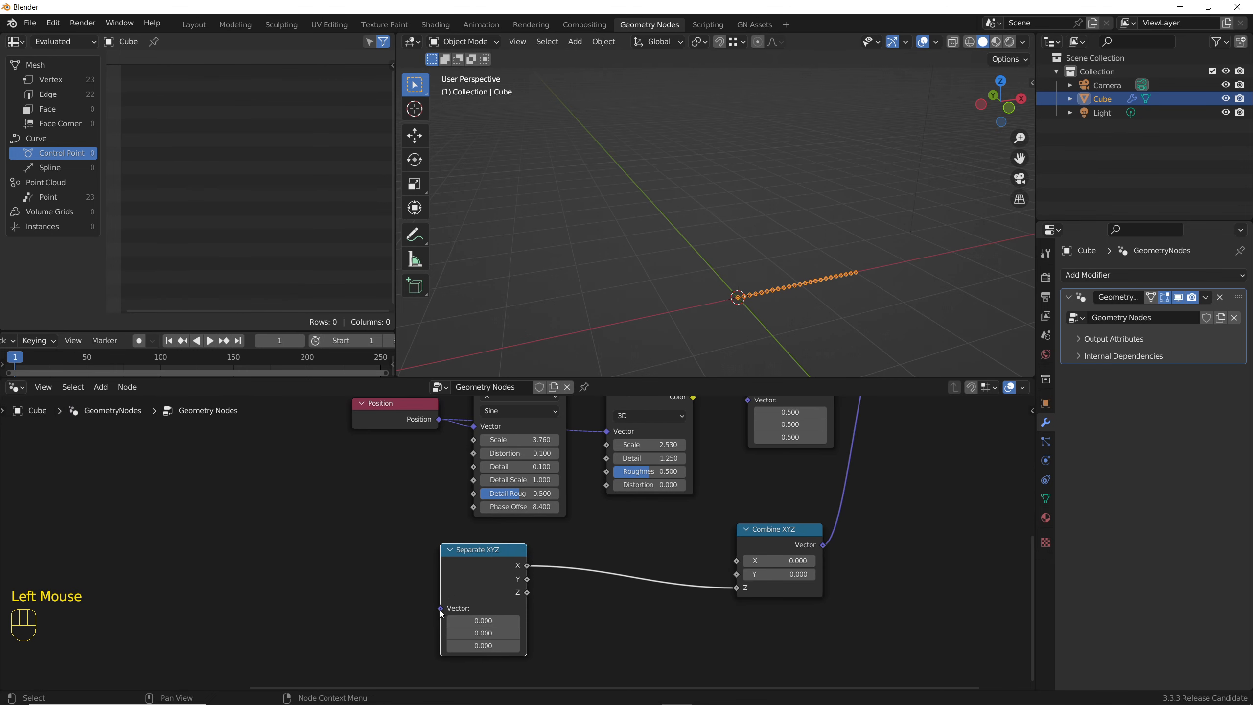
Add a second Position node connected to the Separate XYZ node's Vector input.
{"action": "left_click_drag", "start_coordinate": [440, 608], "coordinate": [386, 590]}
{"action": "type", "text": "pos"}
{"action": "key", "text": "Return"}
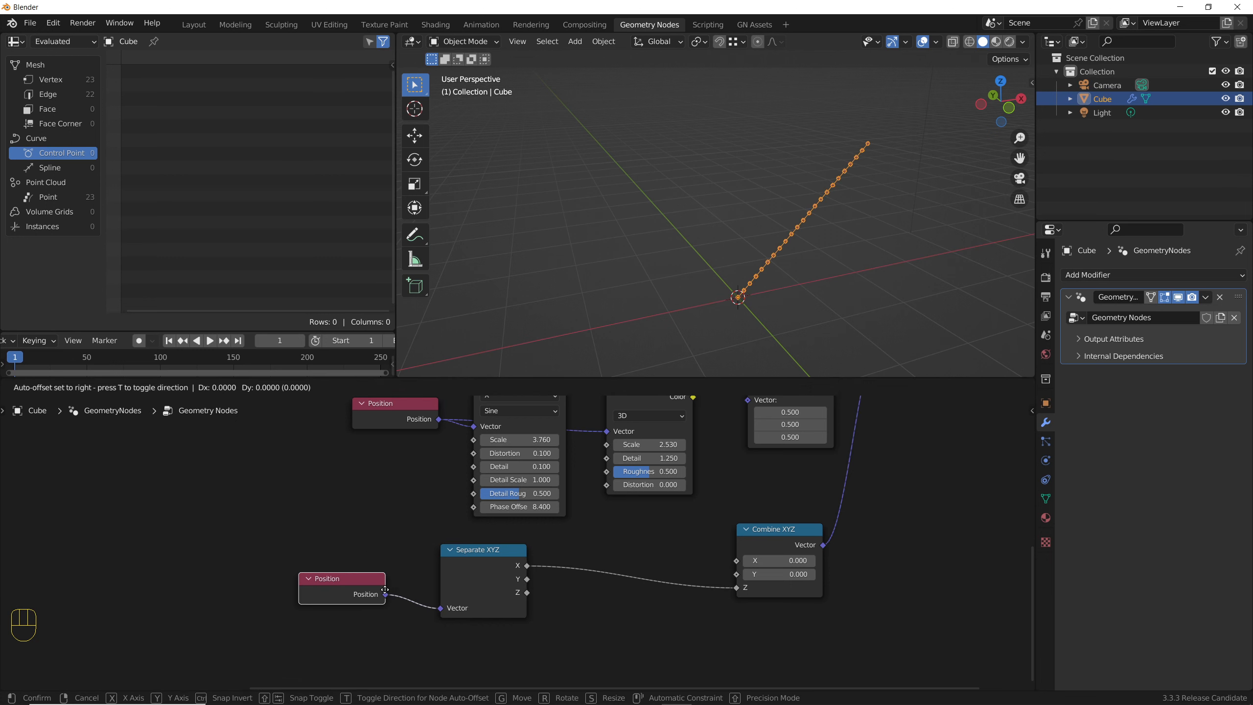
{"action": "left_click", "coordinate": [414, 606]}
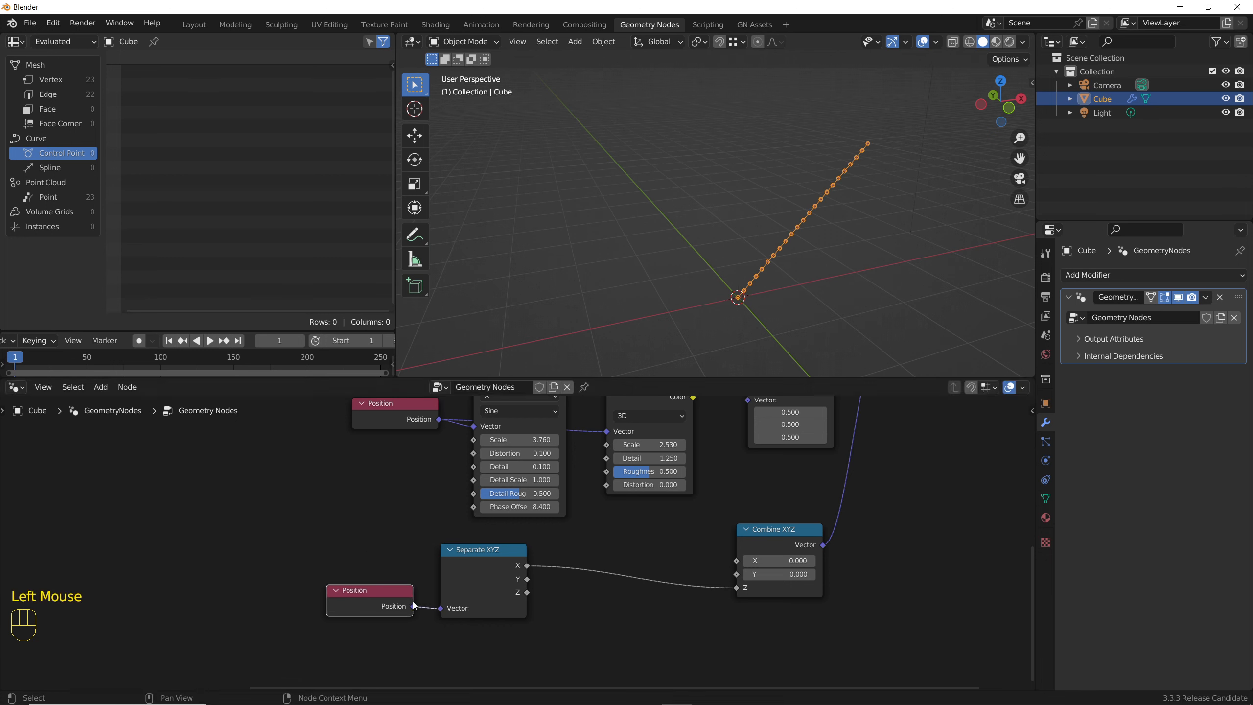
{"action": "scroll", "coordinate": [526, 585], "scroll_direction": "down", "scroll_amount": 2}
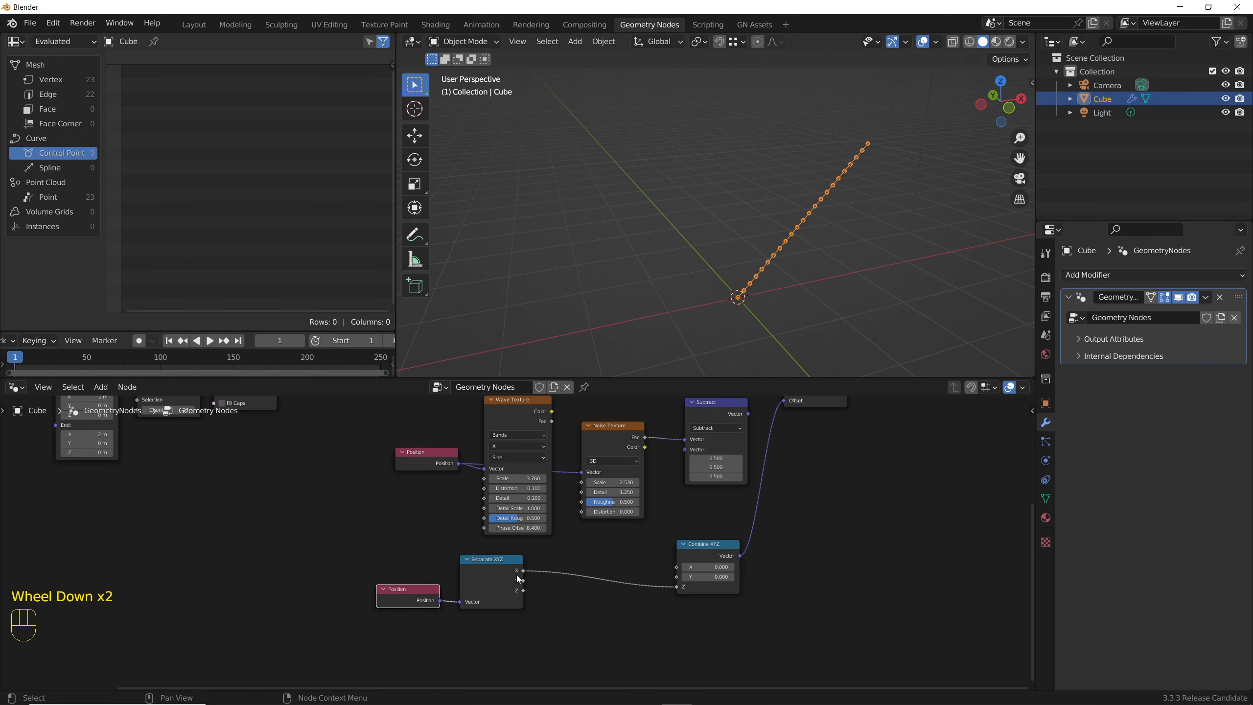
{"action": "scroll", "coordinate": [519, 579], "scroll_direction": "up", "scroll_amount": 2}
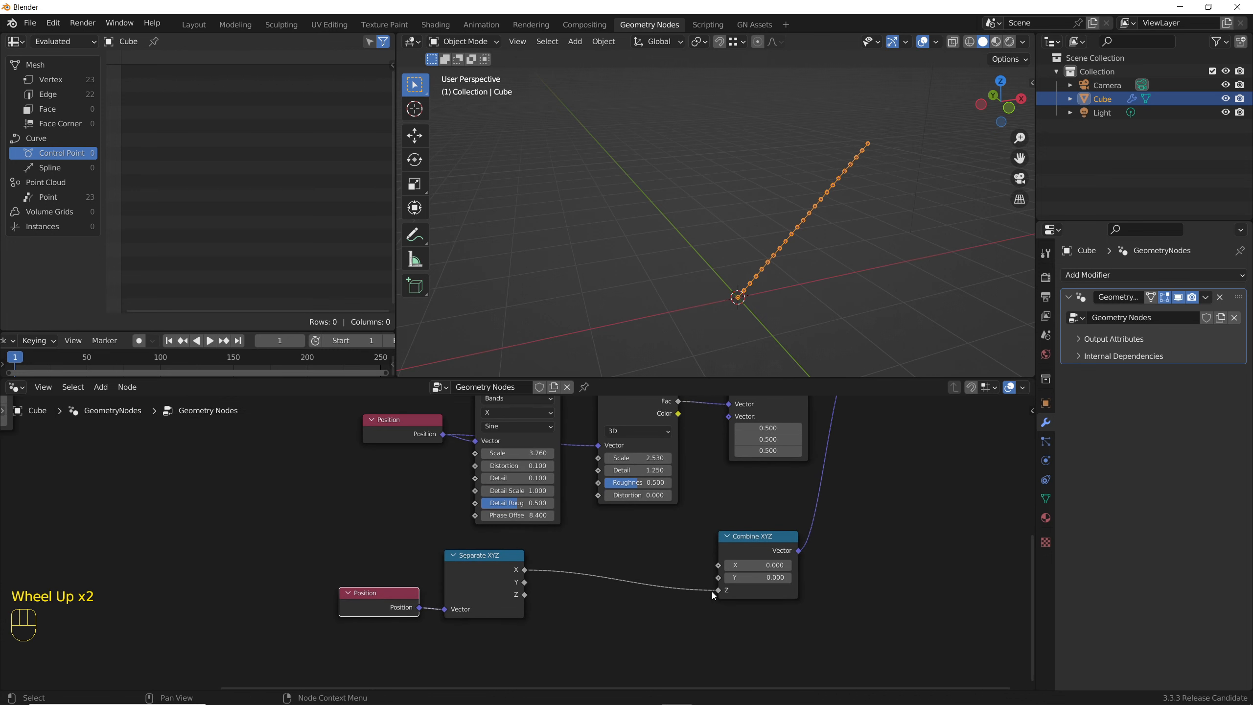
Try routing Separate XYZ's X output into Combine XYZ's X and Y inputs, and return the link to Z.
{"action": "left_click_drag", "start_coordinate": [716, 591], "coordinate": [716, 568]}
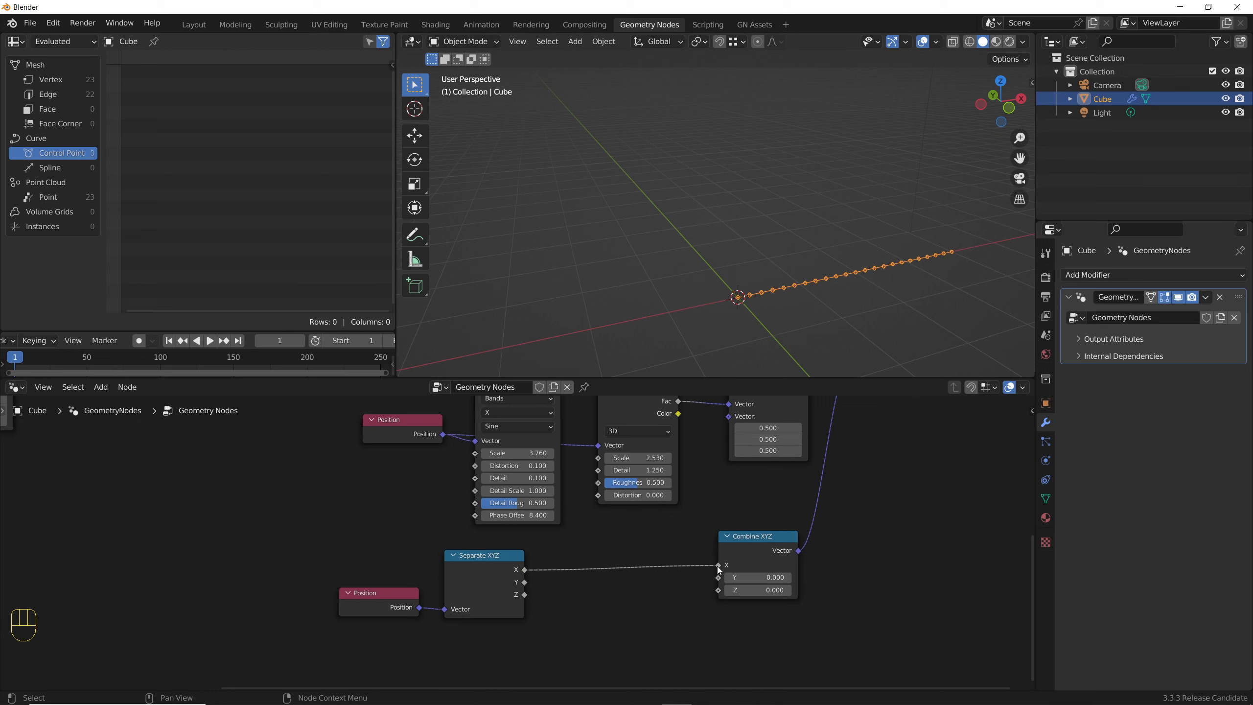
{"action": "left_click_drag", "start_coordinate": [719, 571], "coordinate": [721, 579]}
{"action": "middle_click_drag", "start_coordinate": [740, 345], "coordinate": [762, 301]}
{"action": "left_click_drag", "start_coordinate": [718, 578], "coordinate": [720, 591]}
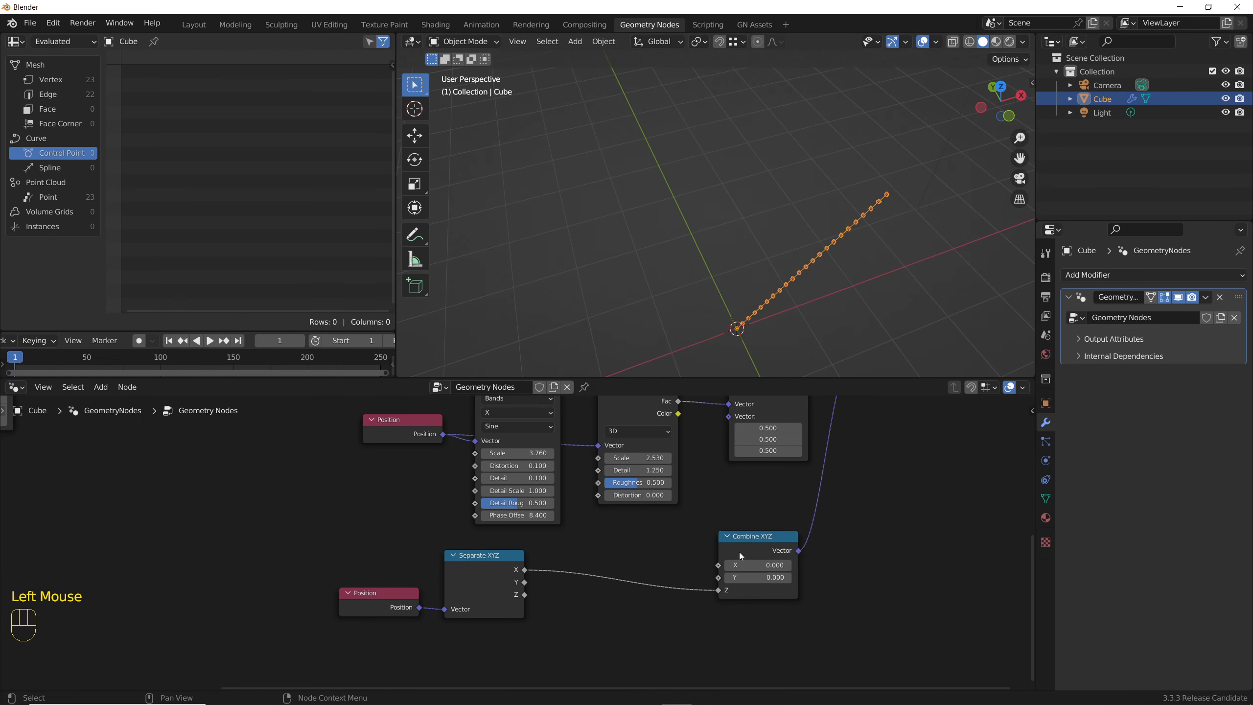
Move the lower Position and Separate XYZ nodes farther from Combine XYZ to make room between them.
{"action": "middle_click_drag", "start_coordinate": [793, 353], "coordinate": [720, 475]}
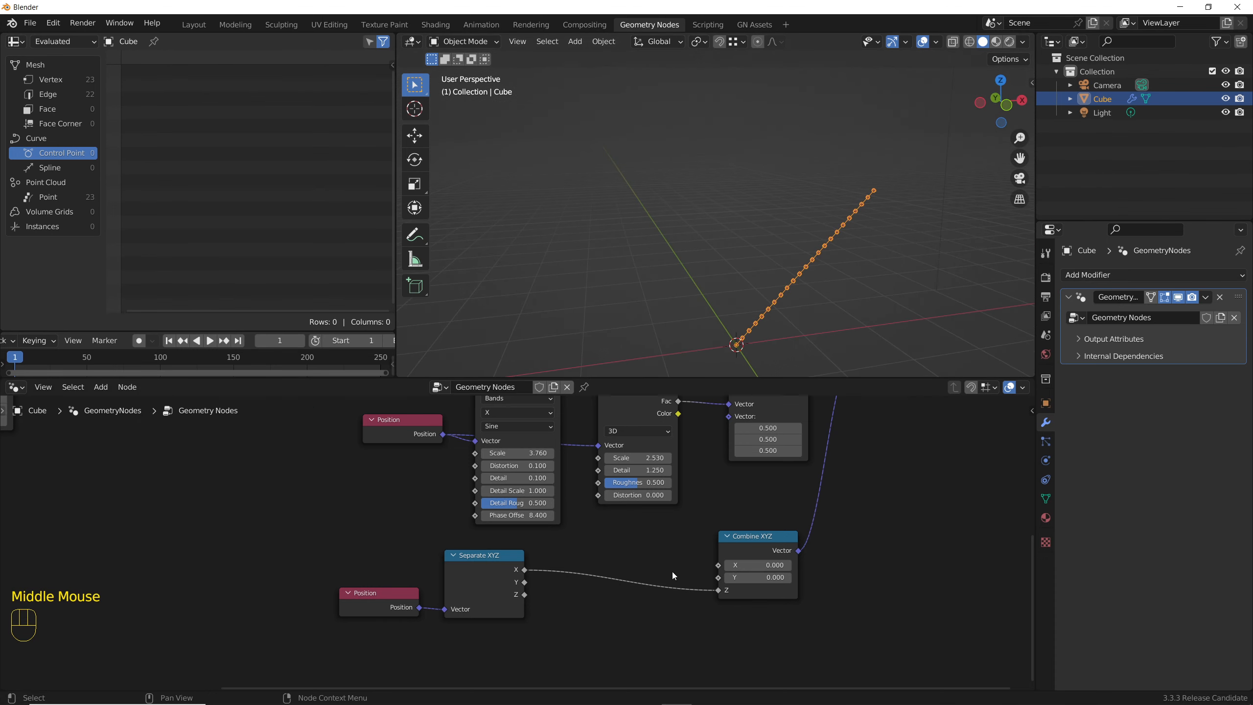
{"action": "scroll", "coordinate": [581, 608], "scroll_direction": "down", "scroll_amount": 3}
{"action": "scroll", "coordinate": [572, 607], "scroll_direction": "up", "scroll_amount": 4}
{"action": "left_click_drag", "start_coordinate": [409, 598], "coordinate": [503, 647]}
{"action": "left_click_drag", "start_coordinate": [516, 597], "coordinate": [364, 610]}
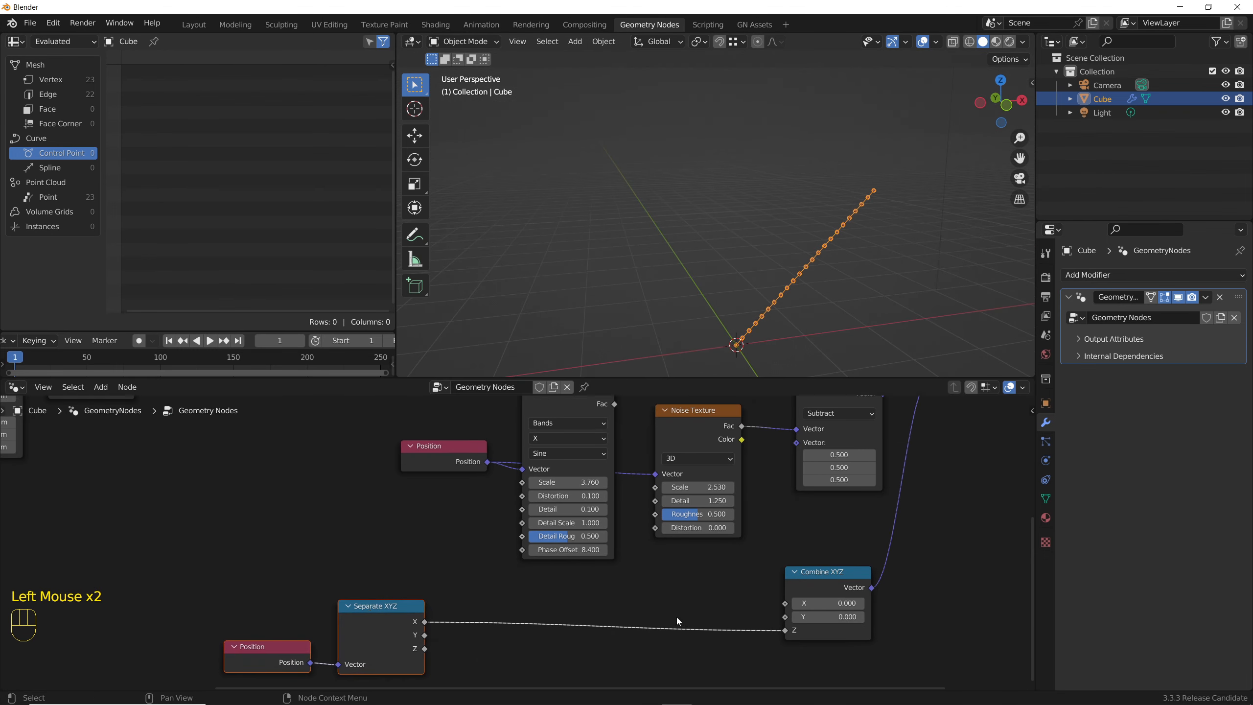
Insert a Math node set to Sine between Separate XYZ's X output and Combine XYZ's Z input.
{"action": "middle_click_drag", "start_coordinate": [675, 616], "coordinate": [682, 585]}
{"action": "key", "text": "shift+a"}
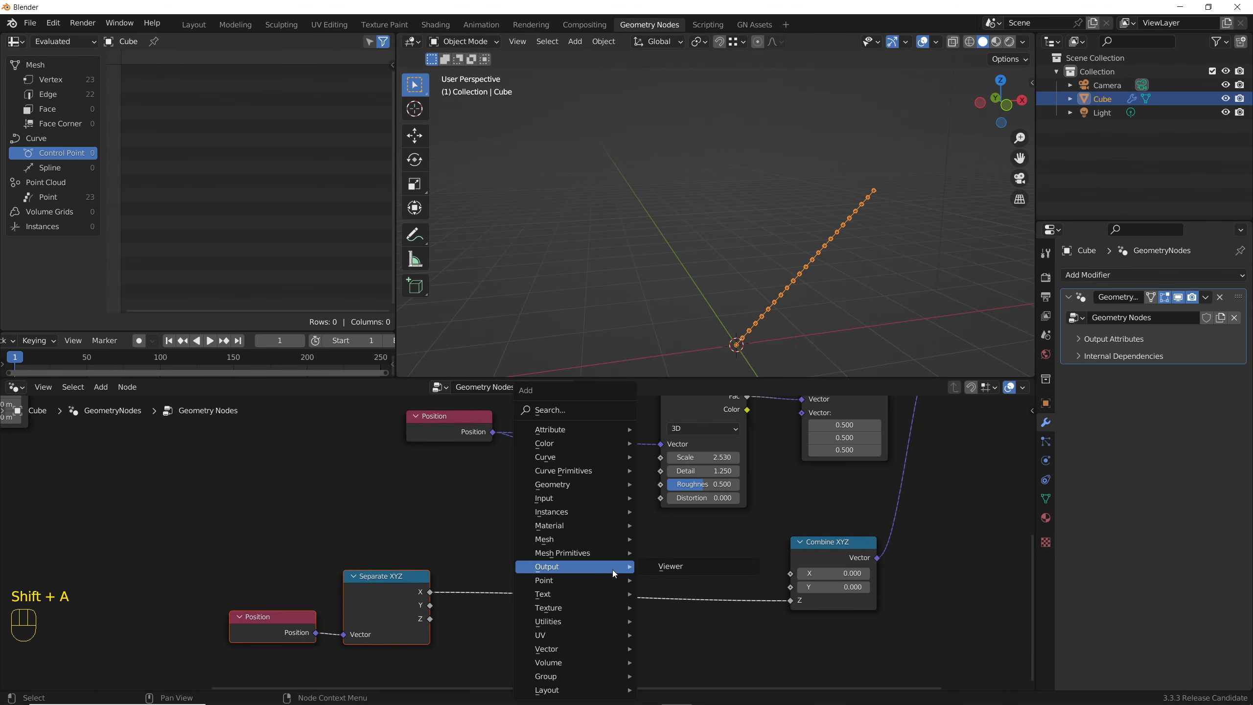
{"action": "mouse_move", "coordinate": [610, 623]}
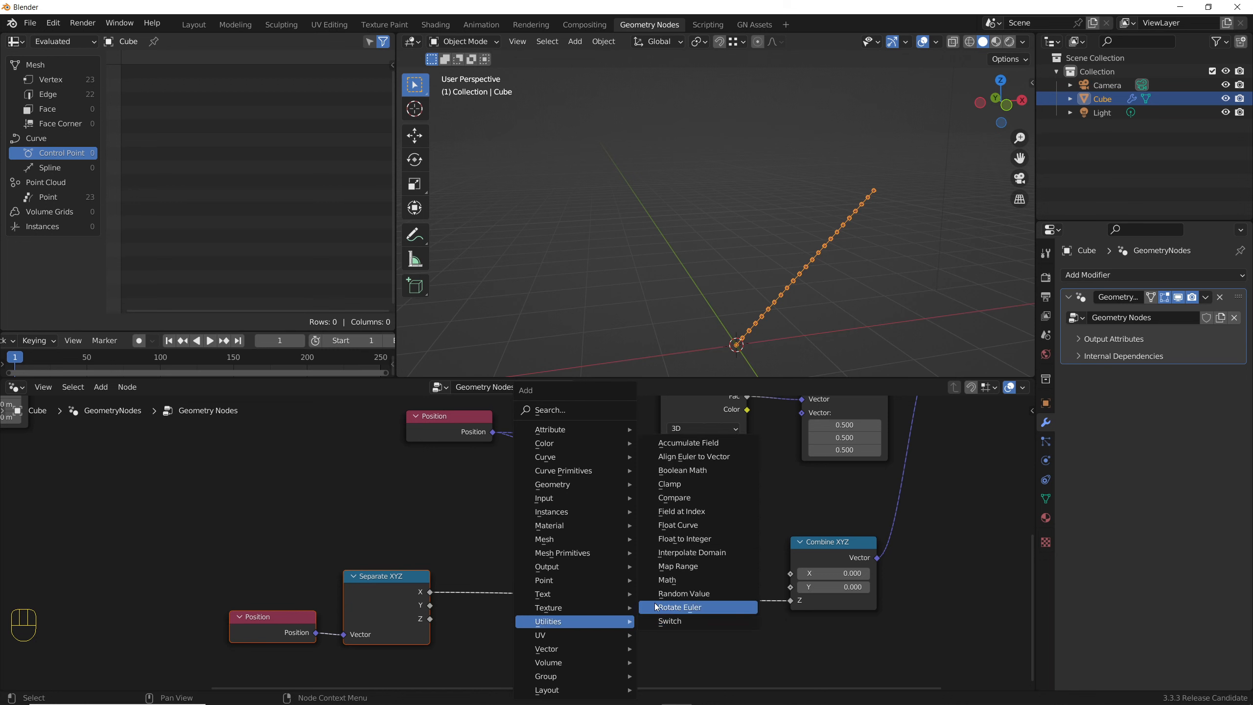
{"action": "left_click", "coordinate": [662, 584]}
{"action": "left_click", "coordinate": [584, 598]}
{"action": "left_click", "coordinate": [585, 607]}
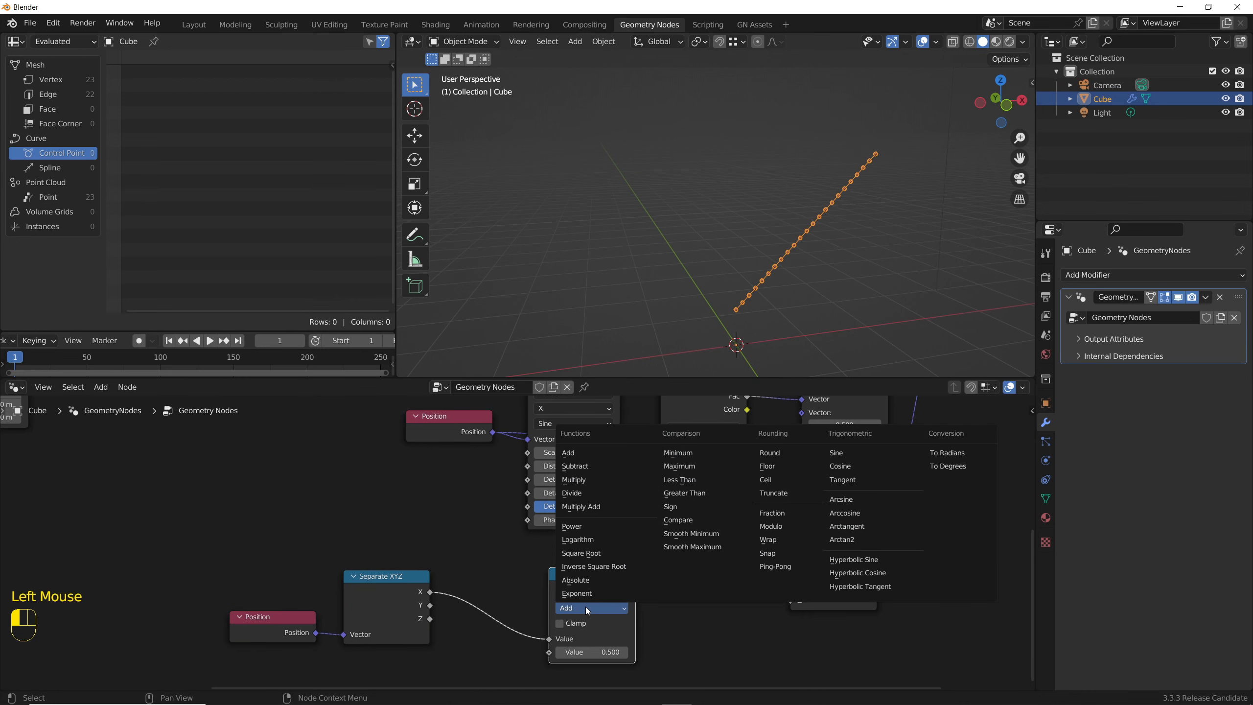
{"action": "left_click", "coordinate": [839, 453]}
{"action": "mouse_move", "coordinate": [596, 577]}
{"action": "left_mouse_down"}
{"action": "mouse_move", "coordinate": [647, 572]}
{"action": "mouse_move", "coordinate": [619, 572]}
{"action": "left_mouse_up"}
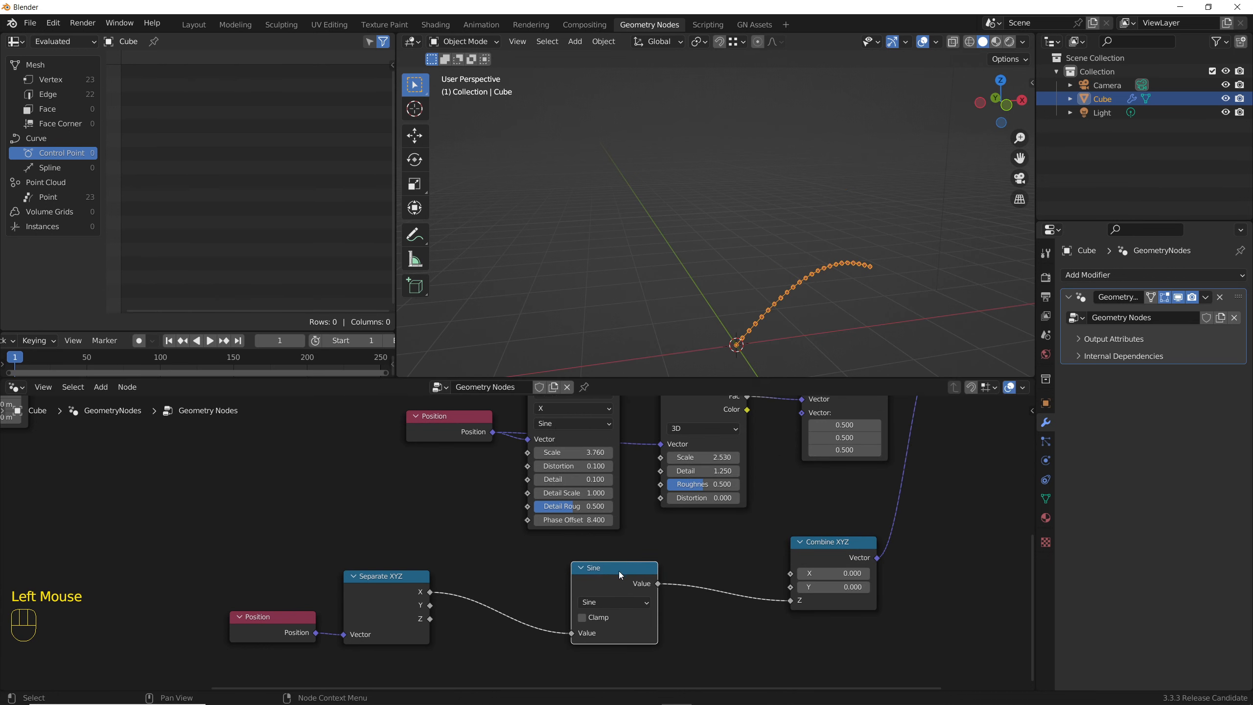
Set the Curve Line's End X to 6 m.
{"action": "scroll", "coordinate": [616, 574], "scroll_direction": "down", "scroll_amount": 3}
{"action": "middle_click_drag", "start_coordinate": [617, 574], "coordinate": [615, 591]}
{"action": "left_click_drag", "start_coordinate": [773, 571], "coordinate": [778, 571]}
{"action": "left_click", "coordinate": [850, 428]}
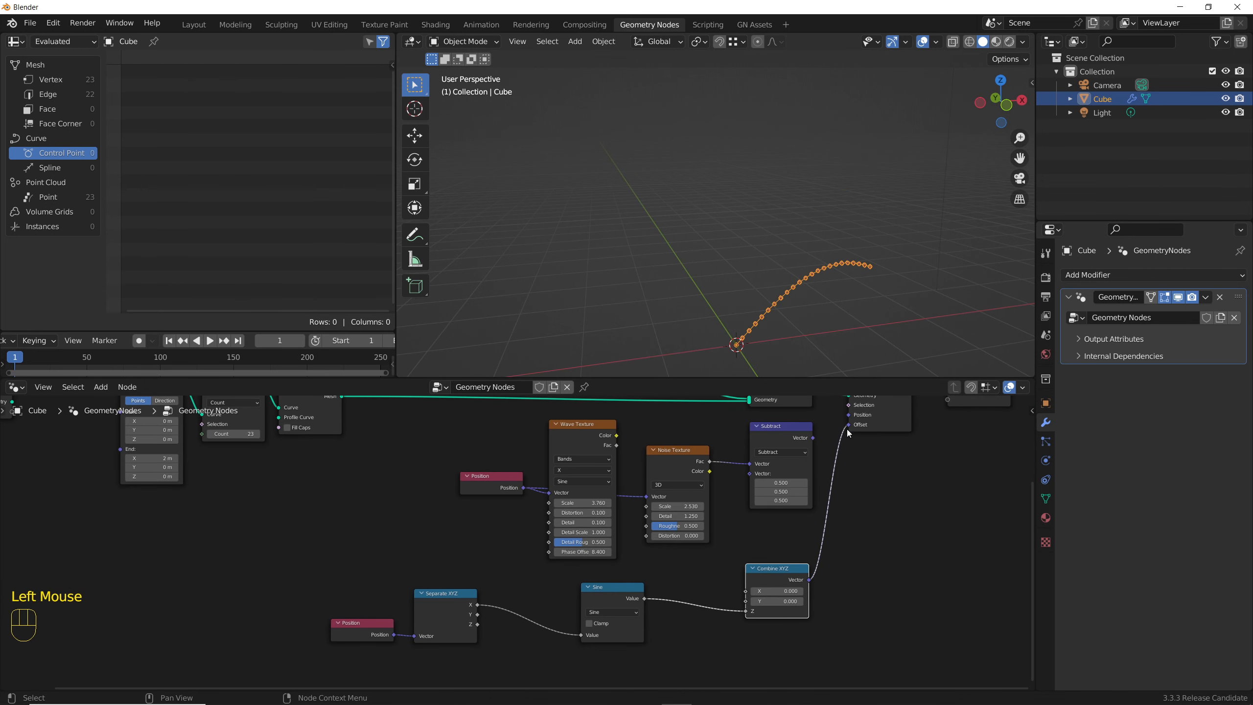
{"action": "middle_click_drag", "start_coordinate": [847, 434], "coordinate": [924, 460]}
{"action": "left_click_drag", "start_coordinate": [242, 483], "coordinate": [309, 483]}
{"action": "scroll", "coordinate": [838, 296], "scroll_direction": "down", "scroll_amount": 2}
{"action": "middle_click_drag", "start_coordinate": [864, 292], "coordinate": [642, 292], "text": "shift"}
{"action": "scroll", "coordinate": [617, 261], "scroll_direction": "up", "scroll_amount": 1}
{"action": "left_click_drag", "start_coordinate": [221, 484], "coordinate": [162, 483]}
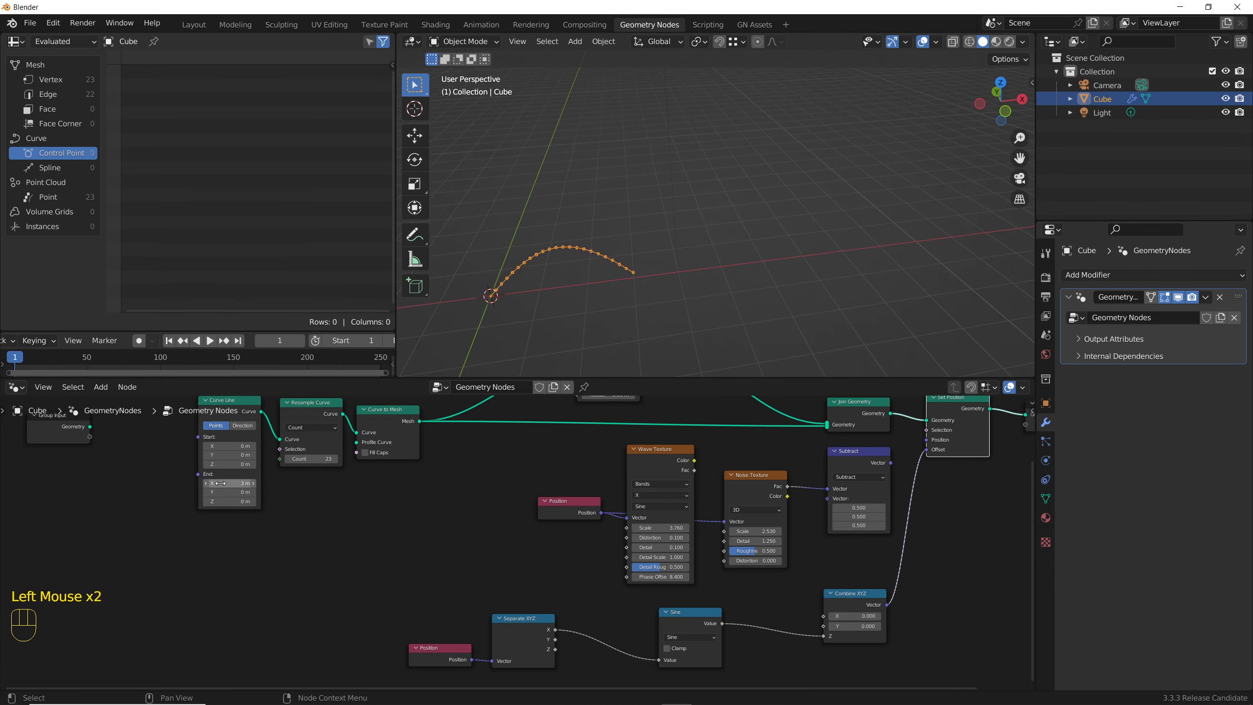
{"action": "key", "text": "Return"}
Shift the lower Position, Separate XYZ and Sine nodes to leave a gap before the Sine node.
{"action": "middle_click_drag", "start_coordinate": [489, 524], "coordinate": [495, 517]}
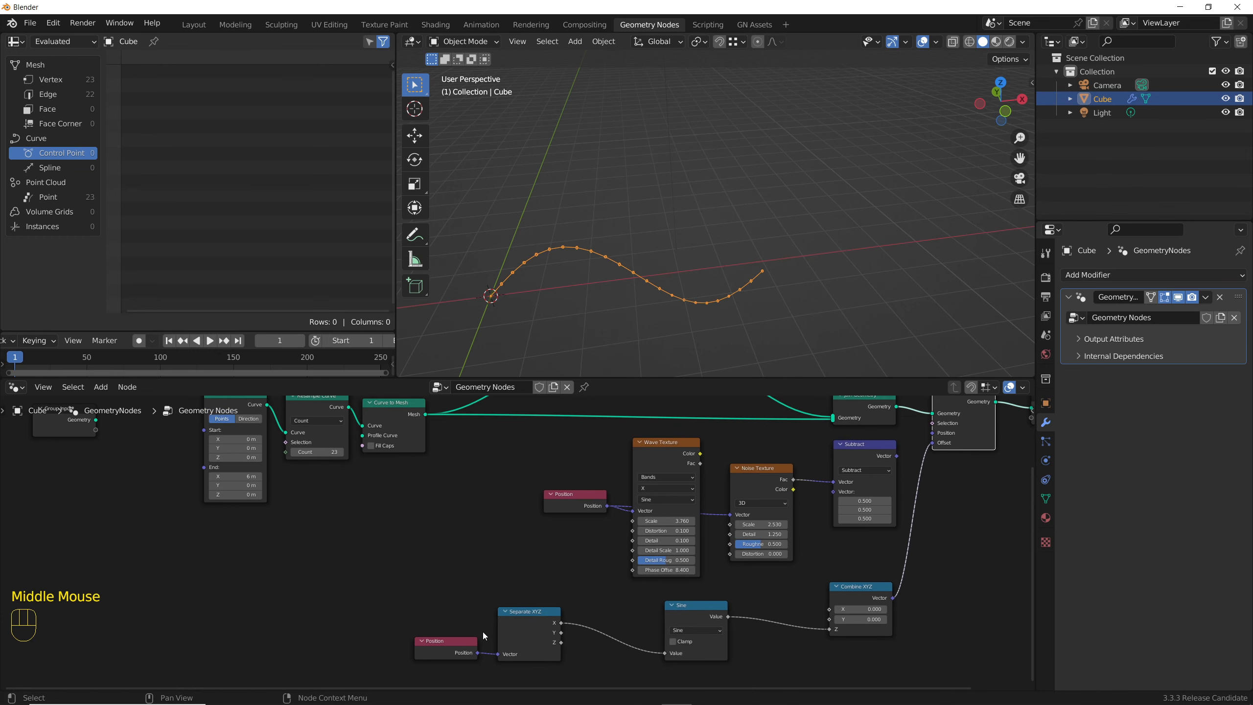
{"action": "left_click_drag", "start_coordinate": [442, 622], "coordinate": [521, 653]}
{"action": "left_click_drag", "start_coordinate": [523, 642], "coordinate": [442, 638]}
{"action": "left_click_drag", "start_coordinate": [702, 613], "coordinate": [674, 607]}
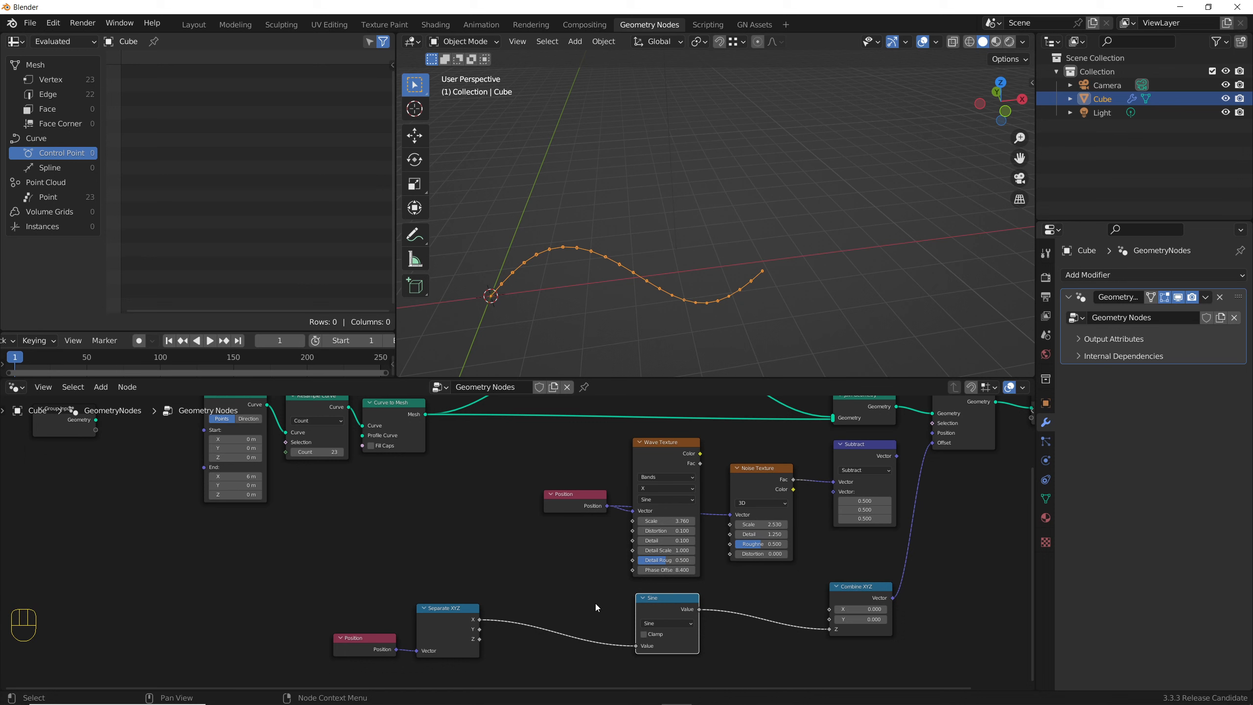
Insert a duplicate of the Sine node before it, try it as Add with a higher value, and switch it to Multiply.
{"action": "key", "text": "shift+d"}
{"action": "left_click", "coordinate": [534, 623]}
{"action": "left_click", "coordinate": [538, 625]}
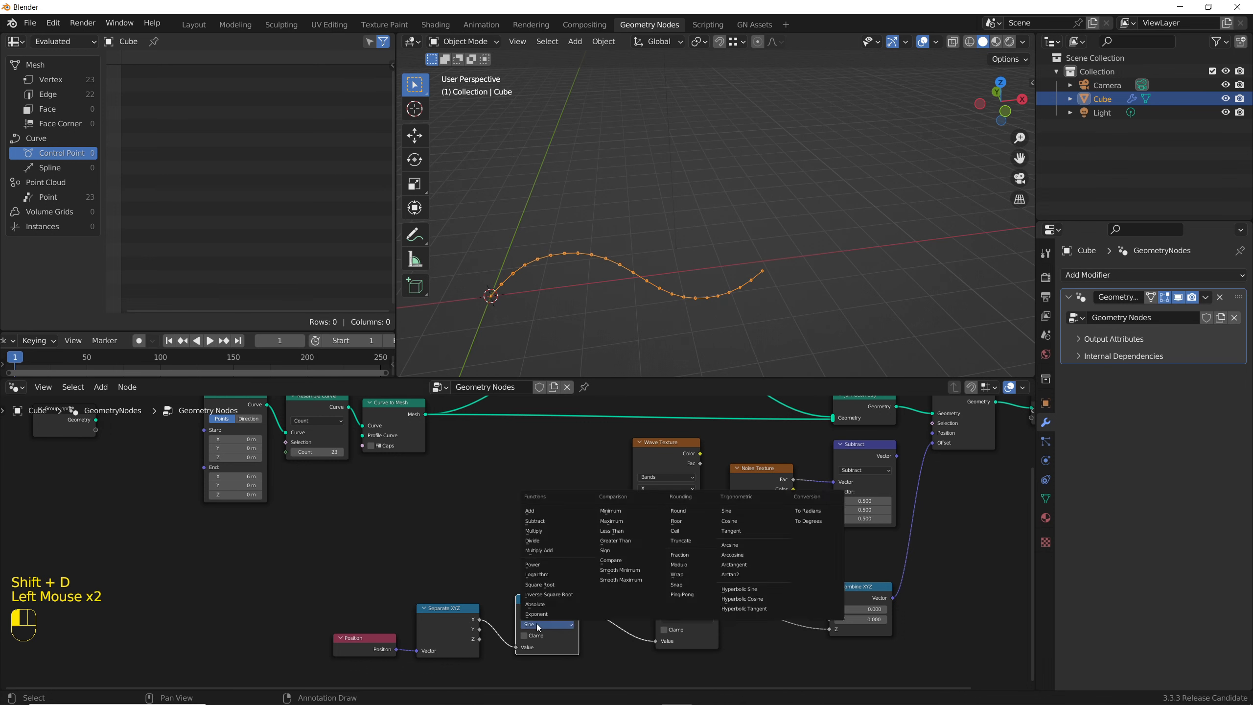
{"action": "left_click", "coordinate": [543, 511]}
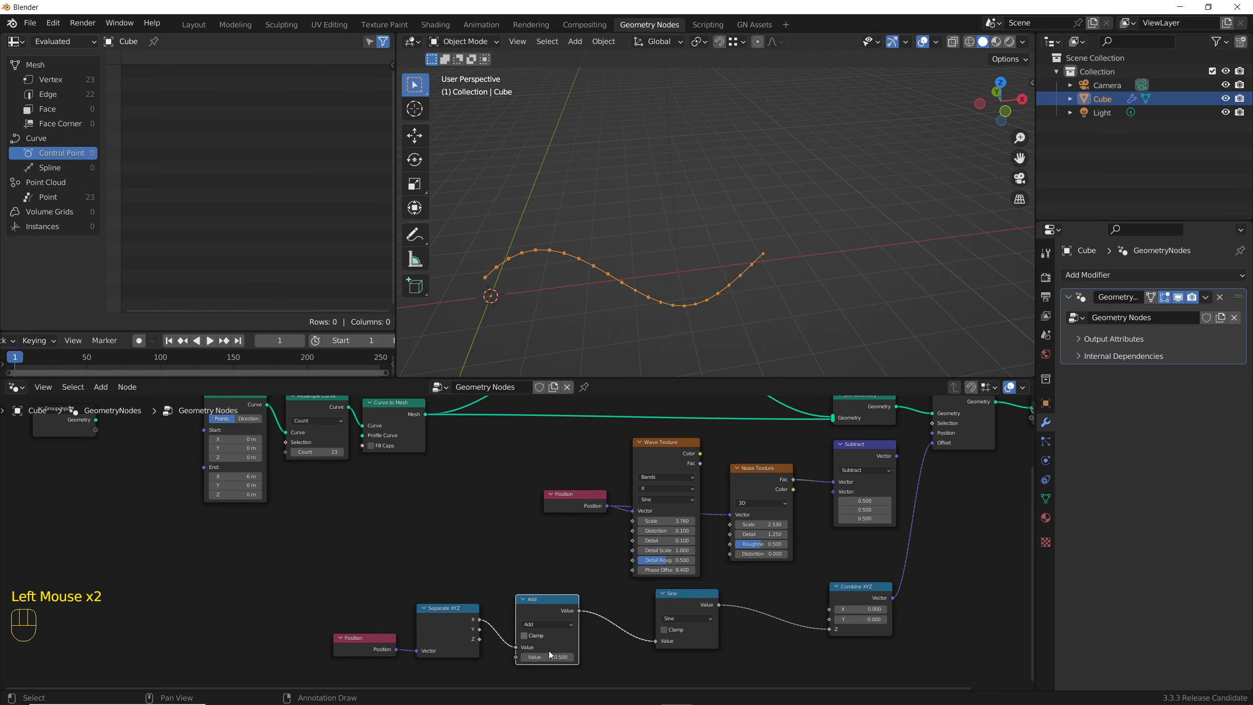
{"action": "left_click_drag", "start_coordinate": [547, 657], "coordinate": [652, 657]}
{"action": "left_click", "coordinate": [535, 625]}
{"action": "left_click", "coordinate": [533, 531]}
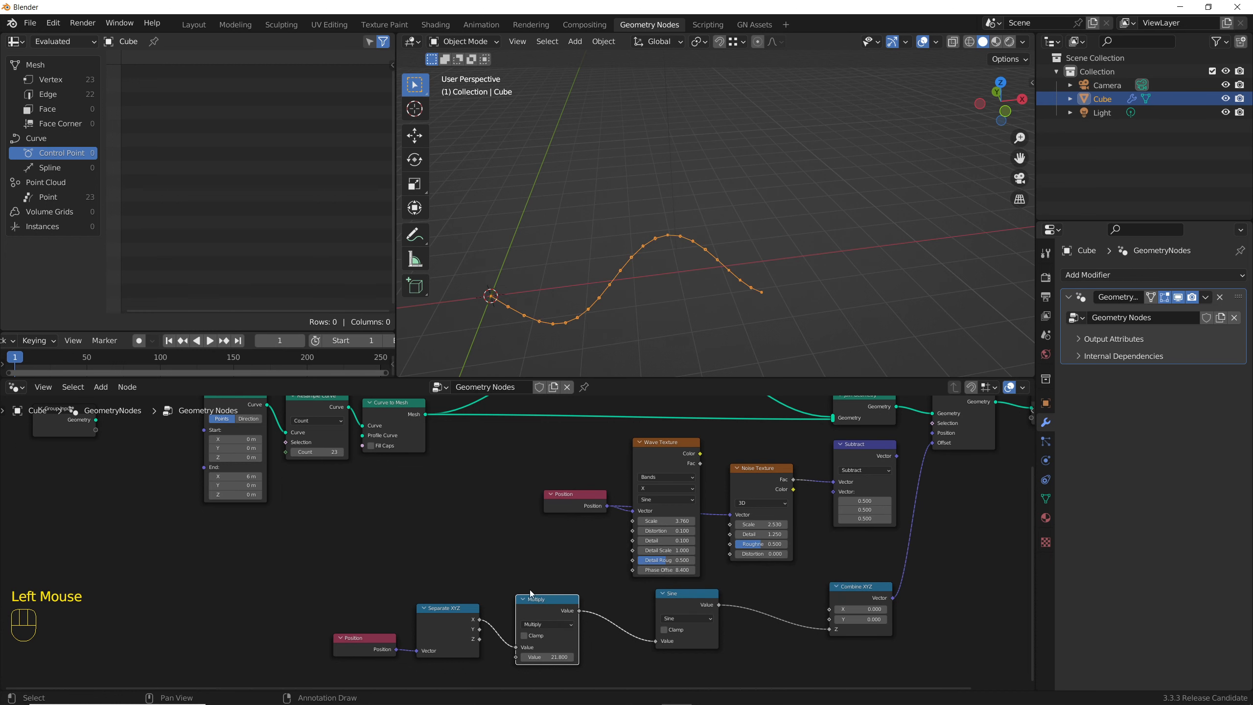
Adjust the Multiply value to about 5.87, raise Resample Curve's Count to 111, and tidy the Multiply and Sine nodes.
{"action": "double_click", "coordinate": [547, 657]}
{"action": "type", "text": "22"}
{"action": "key", "text": "Return"}
{"action": "left_click_drag", "start_coordinate": [547, 657], "coordinate": [524, 657]}
{"action": "left_click_drag", "start_coordinate": [533, 599], "coordinate": [561, 599]}
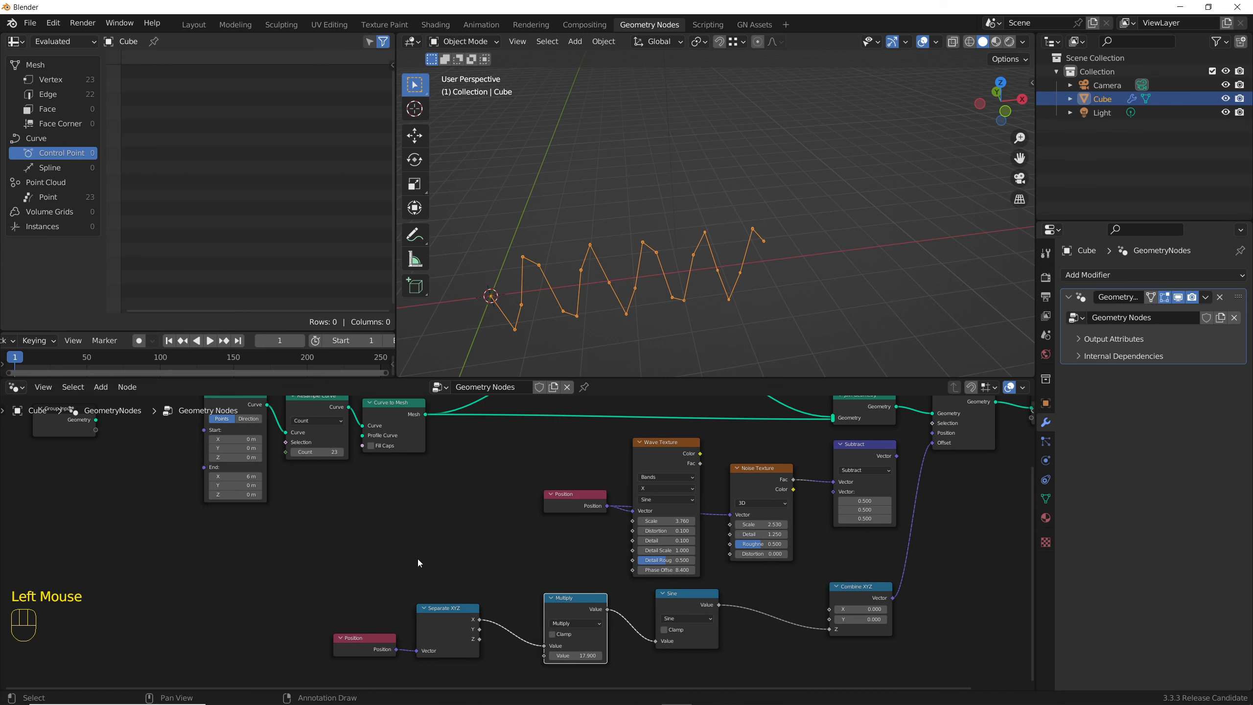
{"action": "left_click_drag", "start_coordinate": [575, 655], "coordinate": [568, 656], "text": "shift"}
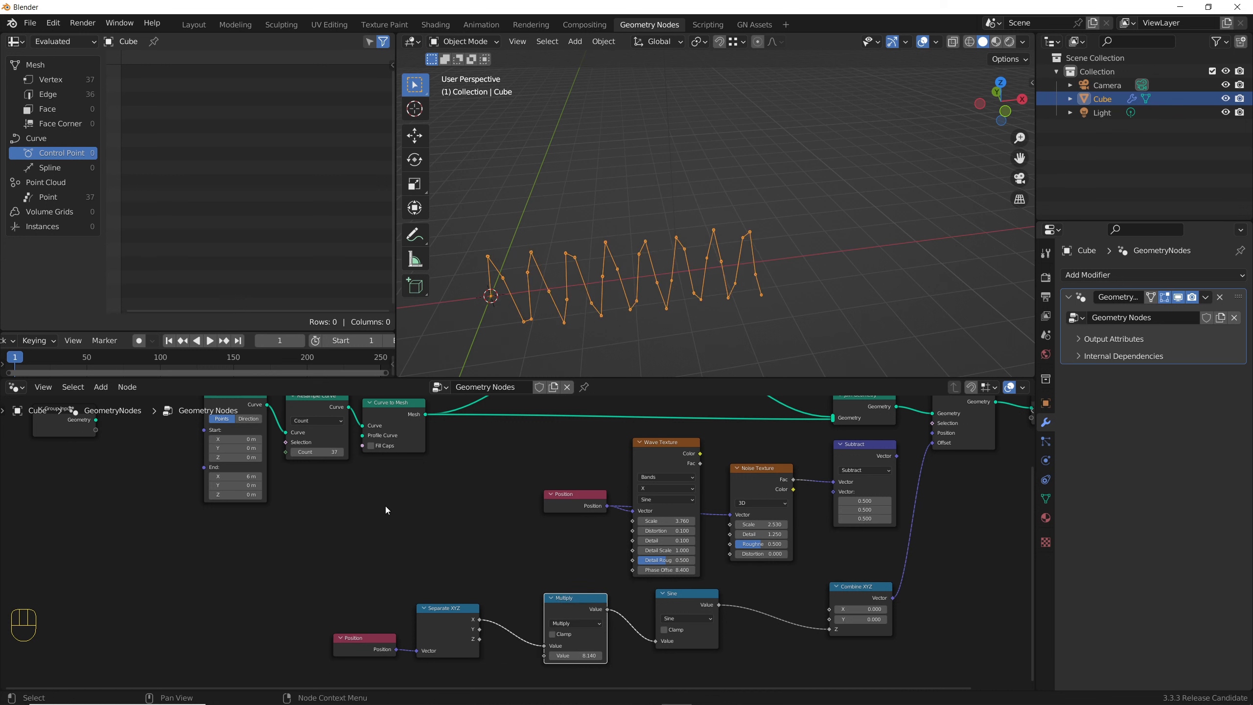
{"action": "left_click_drag", "start_coordinate": [319, 452], "coordinate": [333, 453]}
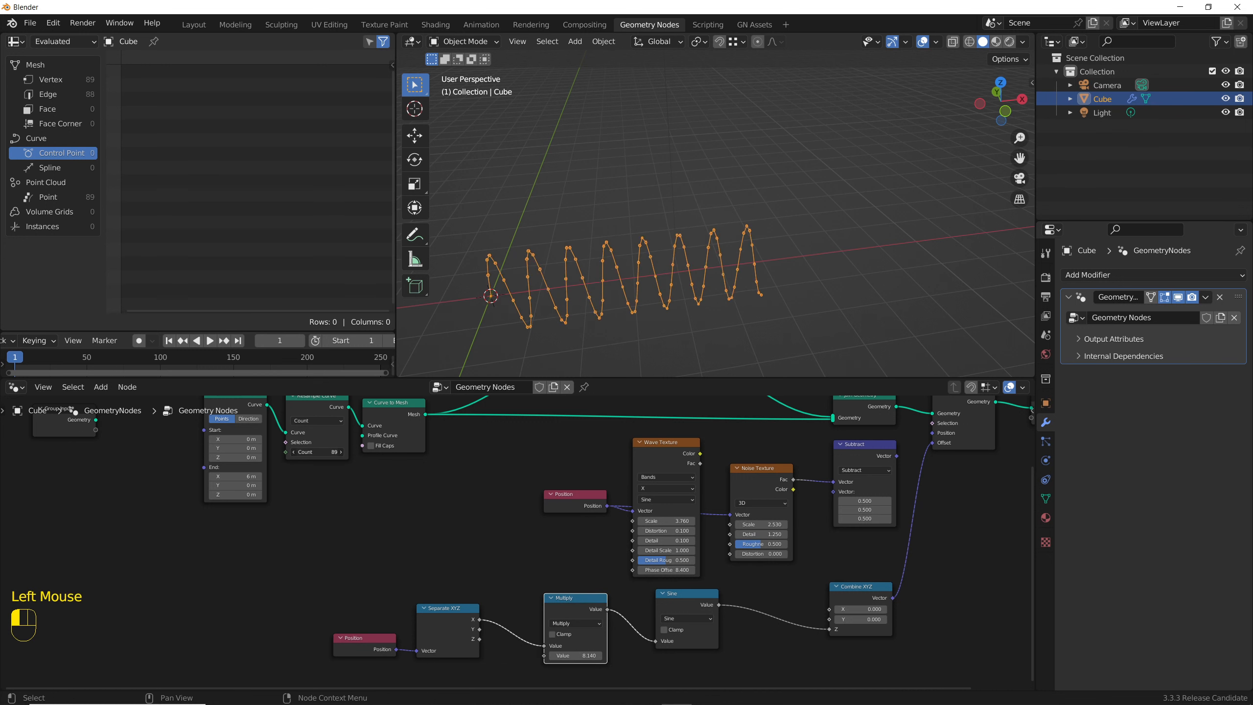
{"action": "left_click_drag", "start_coordinate": [575, 656], "coordinate": [578, 656], "text": "shift"}
{"action": "left_click_drag", "start_coordinate": [681, 603], "coordinate": [650, 607]}
{"action": "left_click_drag", "start_coordinate": [579, 605], "coordinate": [568, 606]}
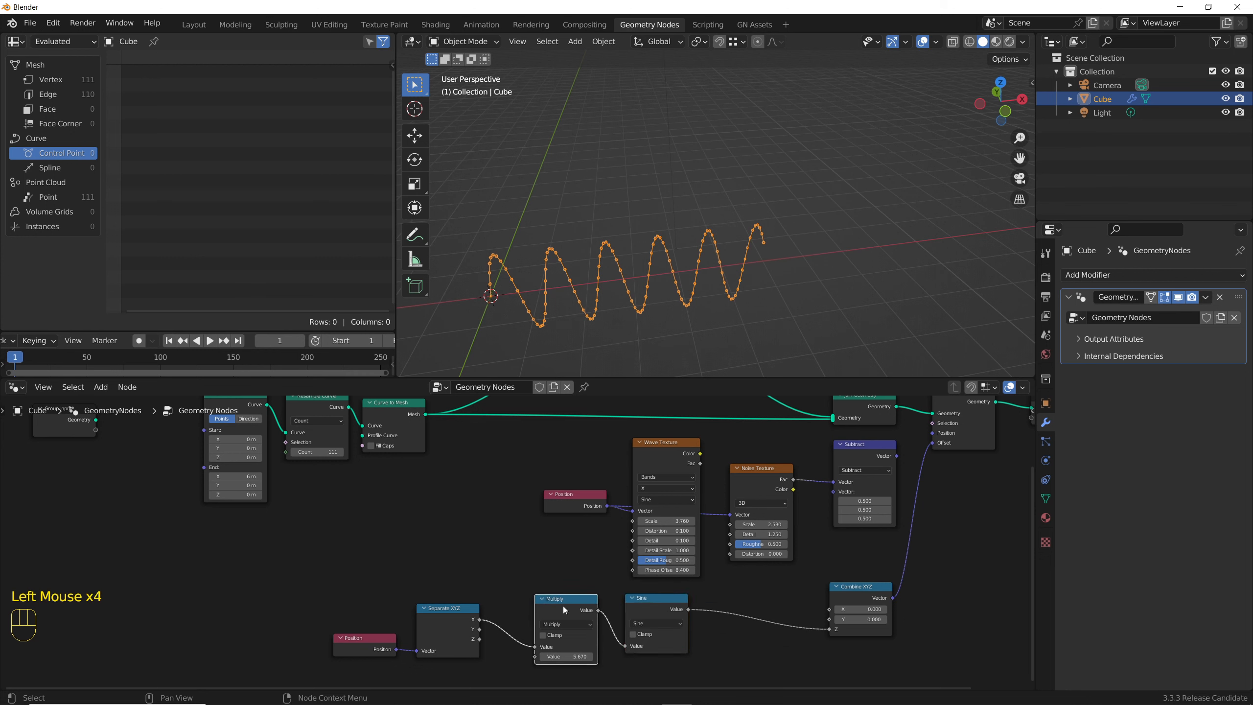
Insert a duplicate of the Sine node after it, set it to Multiply, and adjust its value to about 0.46.
{"action": "left_click", "coordinate": [664, 606]}
{"action": "key", "text": "shift+d"}
{"action": "left_click", "coordinate": [750, 612]}
{"action": "left_click", "coordinate": [752, 617]}
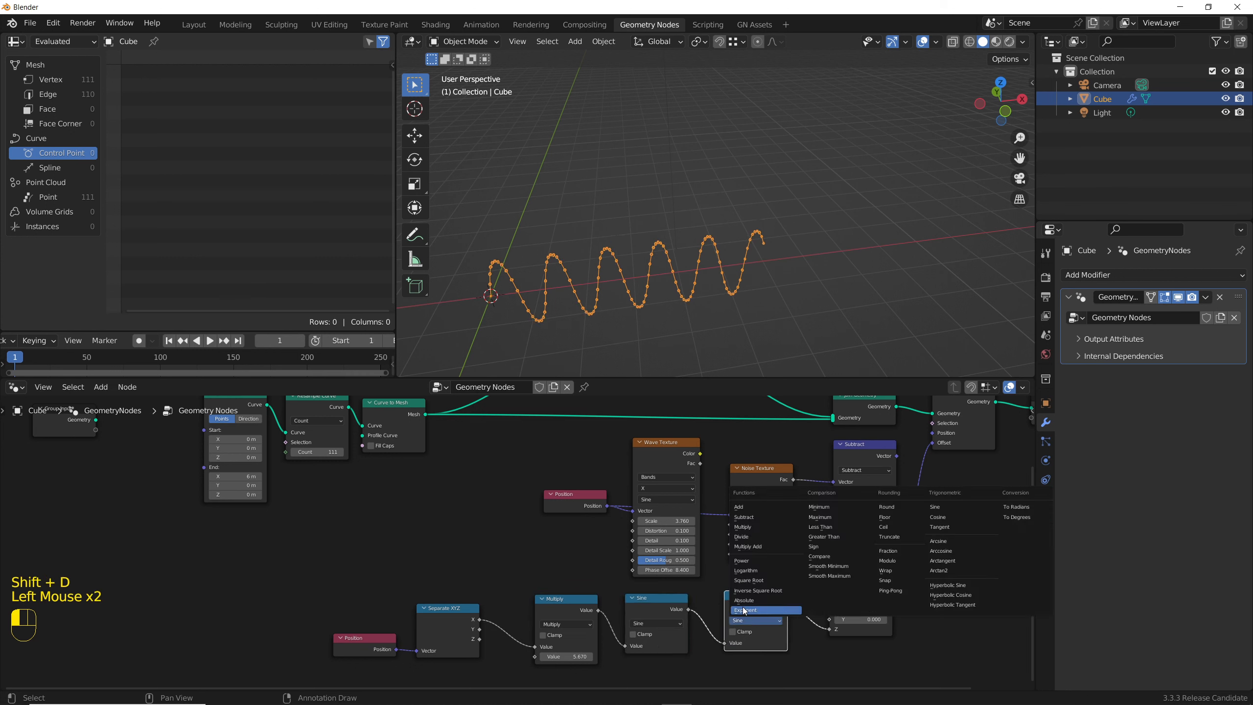
{"action": "left_click", "coordinate": [765, 528]}
{"action": "left_click_drag", "start_coordinate": [747, 652], "coordinate": [779, 652], "text": "shift"}
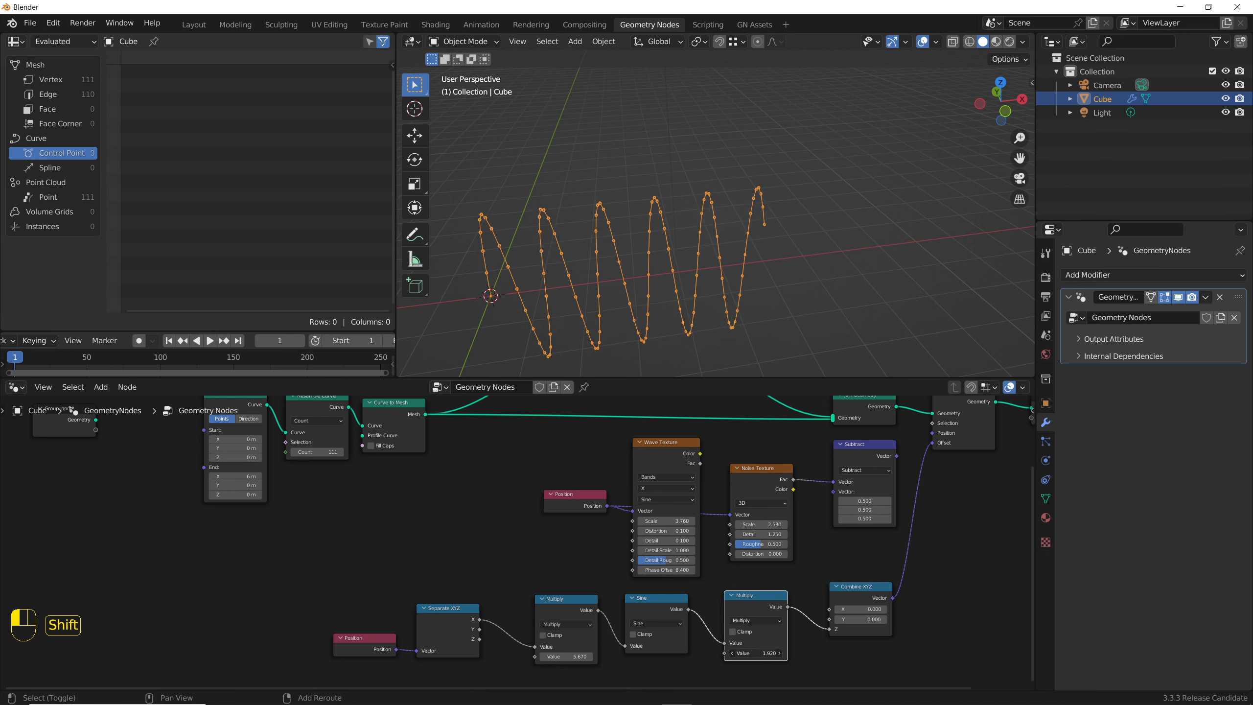
Drive Set Position's Offset from Subtract instead of Combine XYZ, and replace Curve Line with a Curve Circle feeding Resample Curve.
{"action": "left_click_drag", "start_coordinate": [932, 443], "coordinate": [933, 494]}
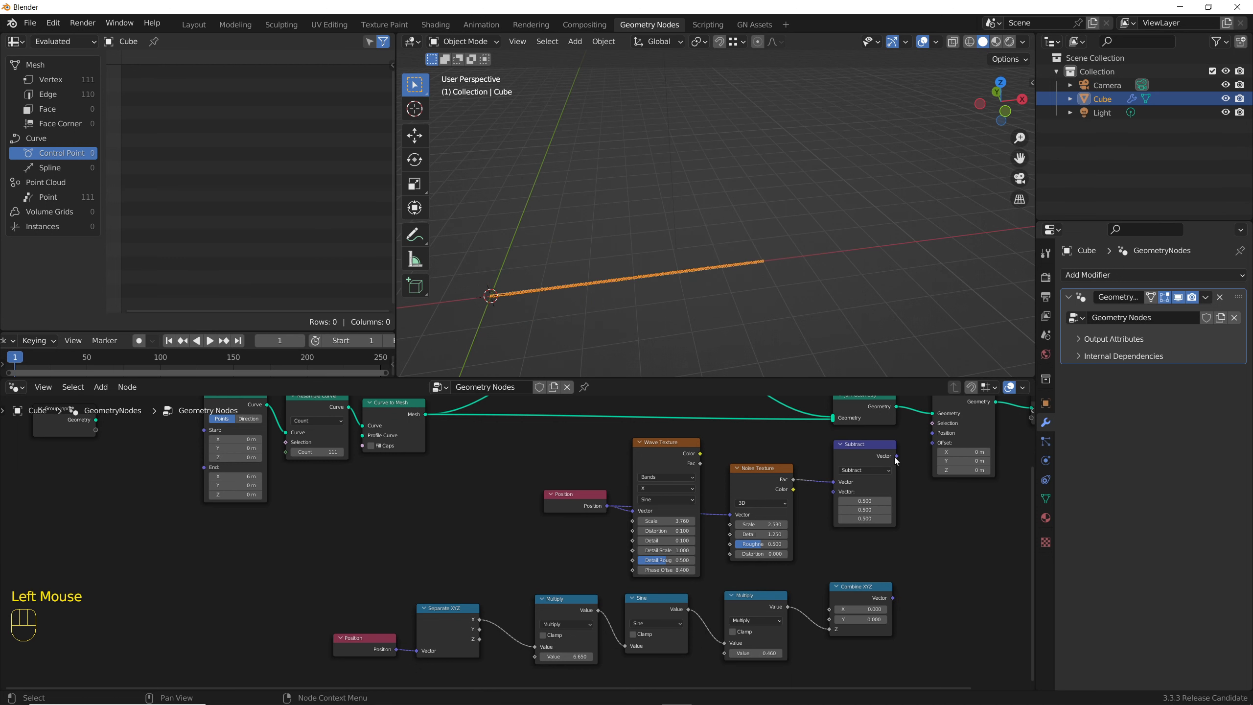
{"action": "left_click_drag", "start_coordinate": [897, 457], "coordinate": [935, 445]}
{"action": "scroll", "coordinate": [591, 506], "scroll_direction": "down", "scroll_amount": 2}
{"action": "middle_click_drag", "start_coordinate": [119, 423], "coordinate": [259, 478]}
{"action": "scroll", "coordinate": [267, 478], "scroll_direction": "up", "scroll_amount": 1}
{"action": "left_click_drag", "start_coordinate": [469, 480], "coordinate": [310, 525], "text": "alt"}
{"action": "left_click_drag", "start_coordinate": [524, 508], "coordinate": [459, 463]}
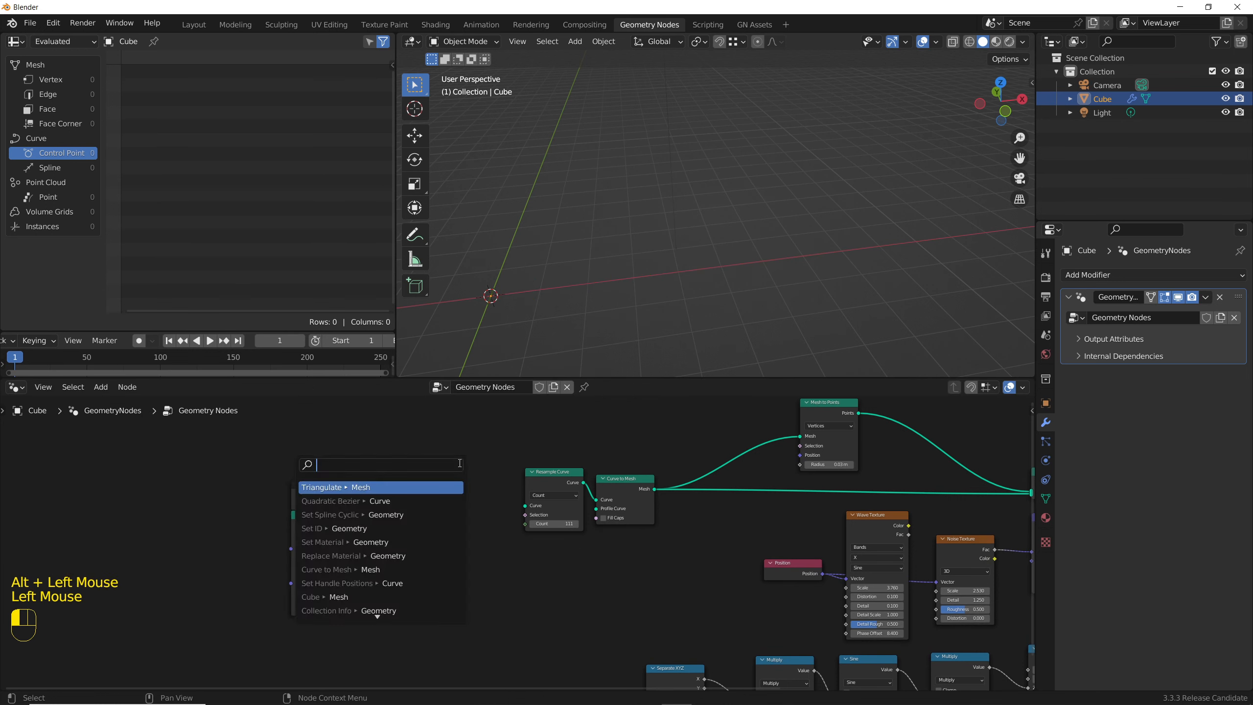
{"action": "type", "text": "circ"}
{"action": "left_click", "coordinate": [448, 501]}
{"action": "left_click", "coordinate": [488, 522]}
Insert a duplicated Combine XYZ between Noise Texture and Subtract, with the noise Fac output feeding its Z input.
{"action": "middle_click_drag", "start_coordinate": [516, 247], "coordinate": [607, 232]}
{"action": "scroll", "coordinate": [507, 275], "scroll_direction": "up", "scroll_amount": 1}
{"action": "scroll", "coordinate": [506, 275], "scroll_direction": "up", "scroll_amount": 2}
{"action": "scroll", "coordinate": [611, 576], "scroll_direction": "down", "scroll_amount": 3}
{"action": "middle_click_drag", "start_coordinate": [730, 528], "coordinate": [688, 566]}
{"action": "scroll", "coordinate": [695, 570], "scroll_direction": "up", "scroll_amount": 4}
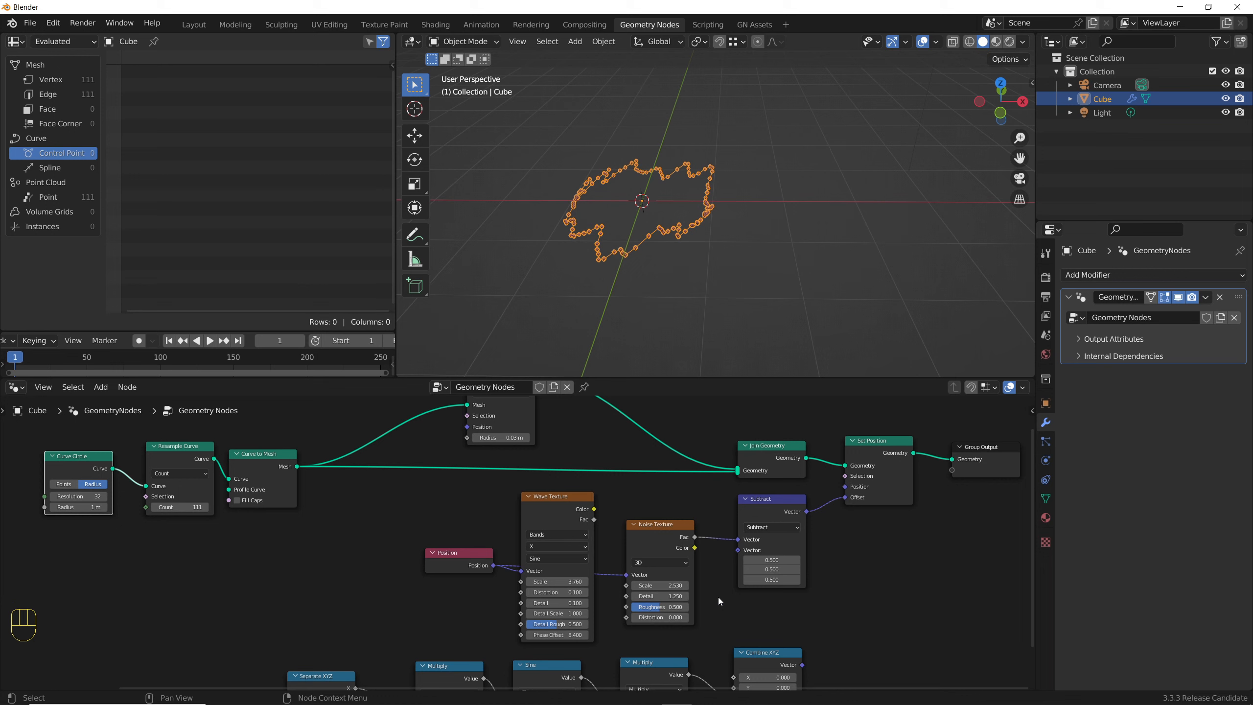
{"action": "left_click", "coordinate": [768, 659]}
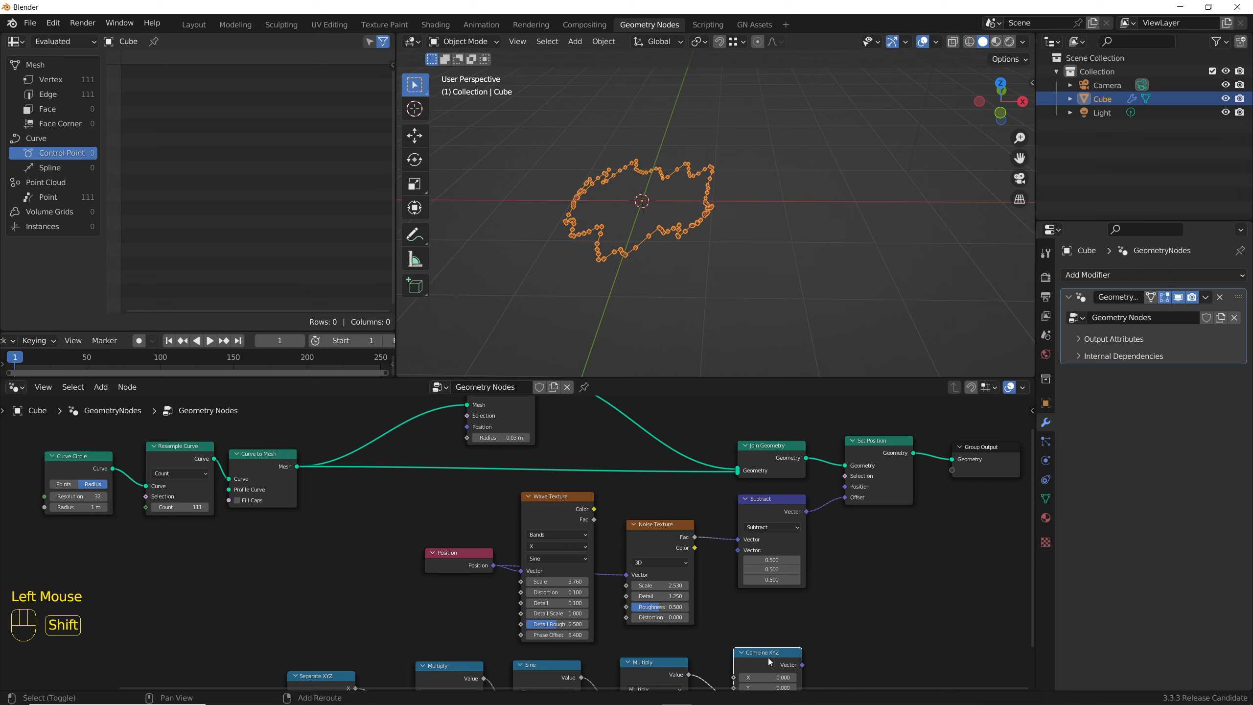
{"action": "key", "text": "shift+d"}
{"action": "left_click", "coordinate": [777, 512]}
{"action": "left_click_drag", "start_coordinate": [754, 504], "coordinate": [934, 517], "text": "alt"}
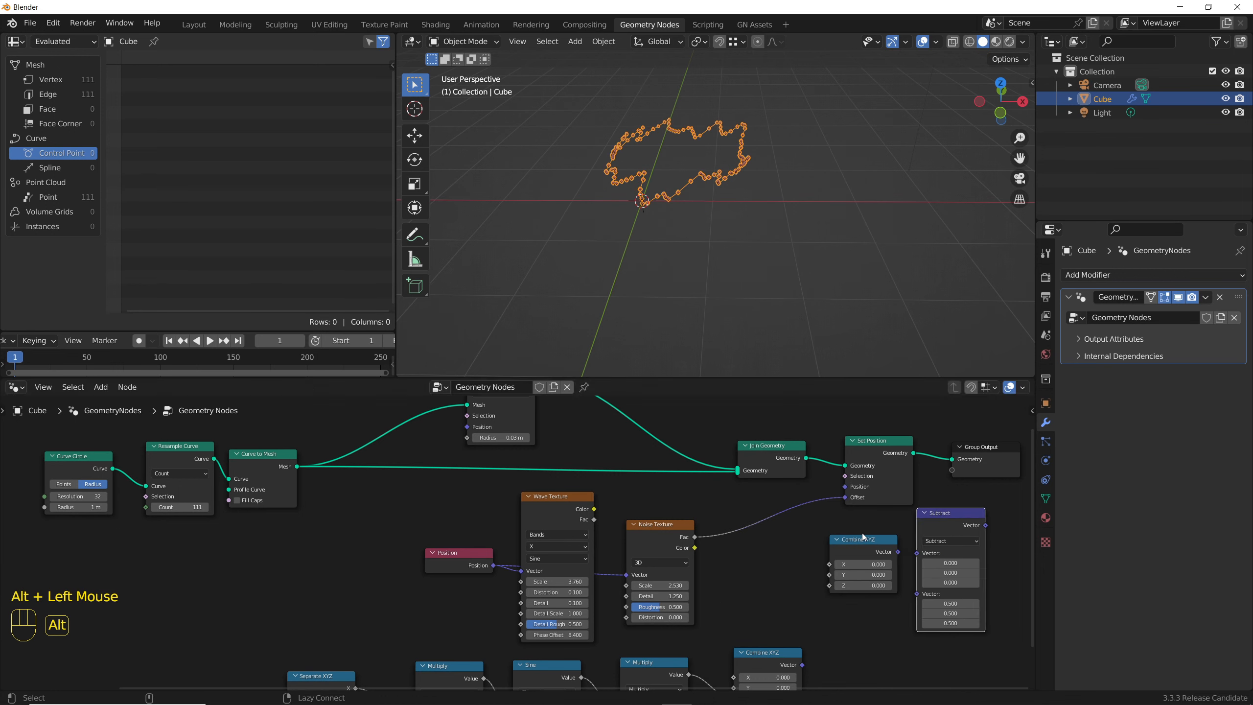
{"action": "left_click_drag", "start_coordinate": [861, 537], "coordinate": [734, 557]}
{"action": "left_click_drag", "start_coordinate": [661, 525], "coordinate": [624, 527]}
{"action": "left_click_drag", "start_coordinate": [768, 520], "coordinate": [711, 534]}
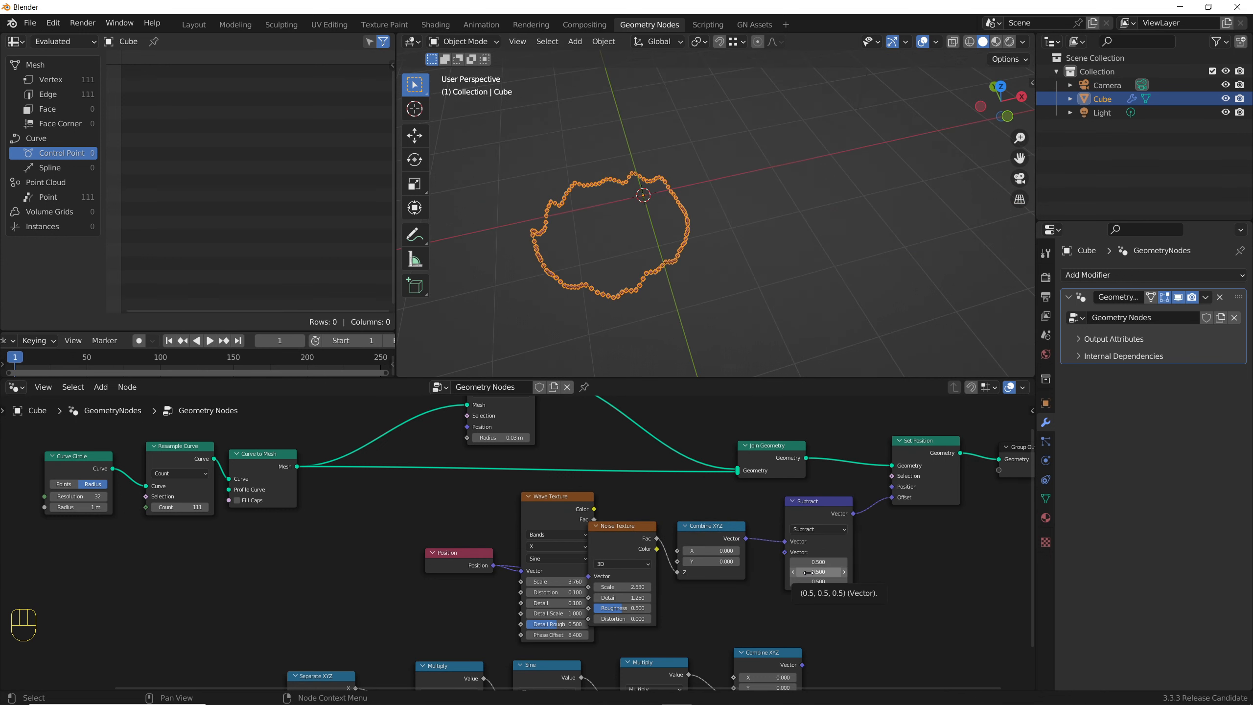
Set the X and Y components of Subtract's second vector to 0.
{"action": "left_click_drag", "start_coordinate": [808, 573], "coordinate": [807, 573]}
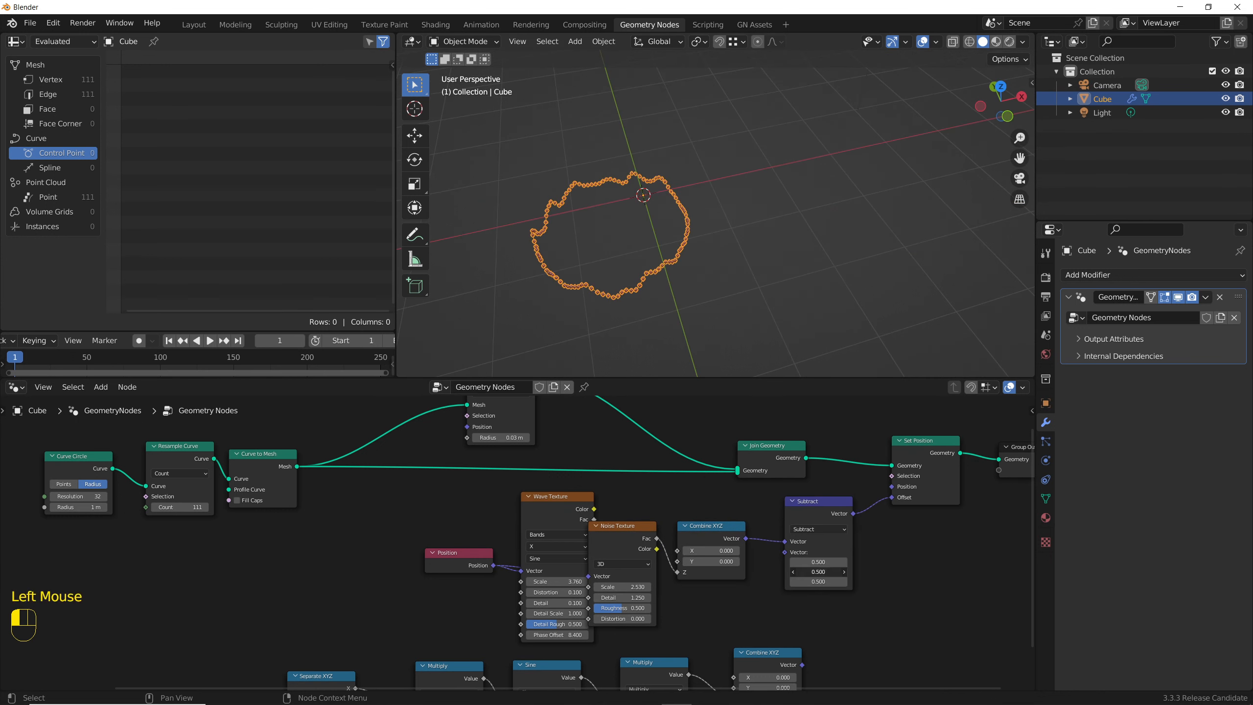
{"action": "key", "text": "Return"}
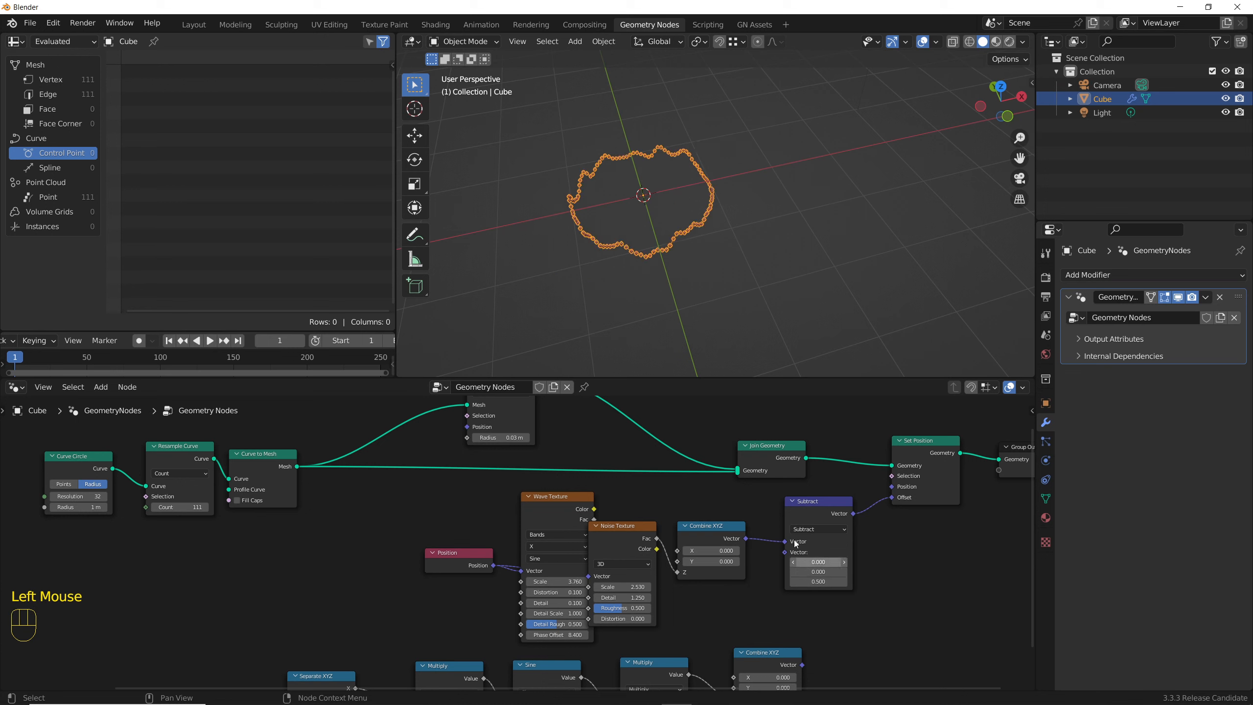
{"action": "middle_click_drag", "start_coordinate": [624, 237], "coordinate": [620, 290]}
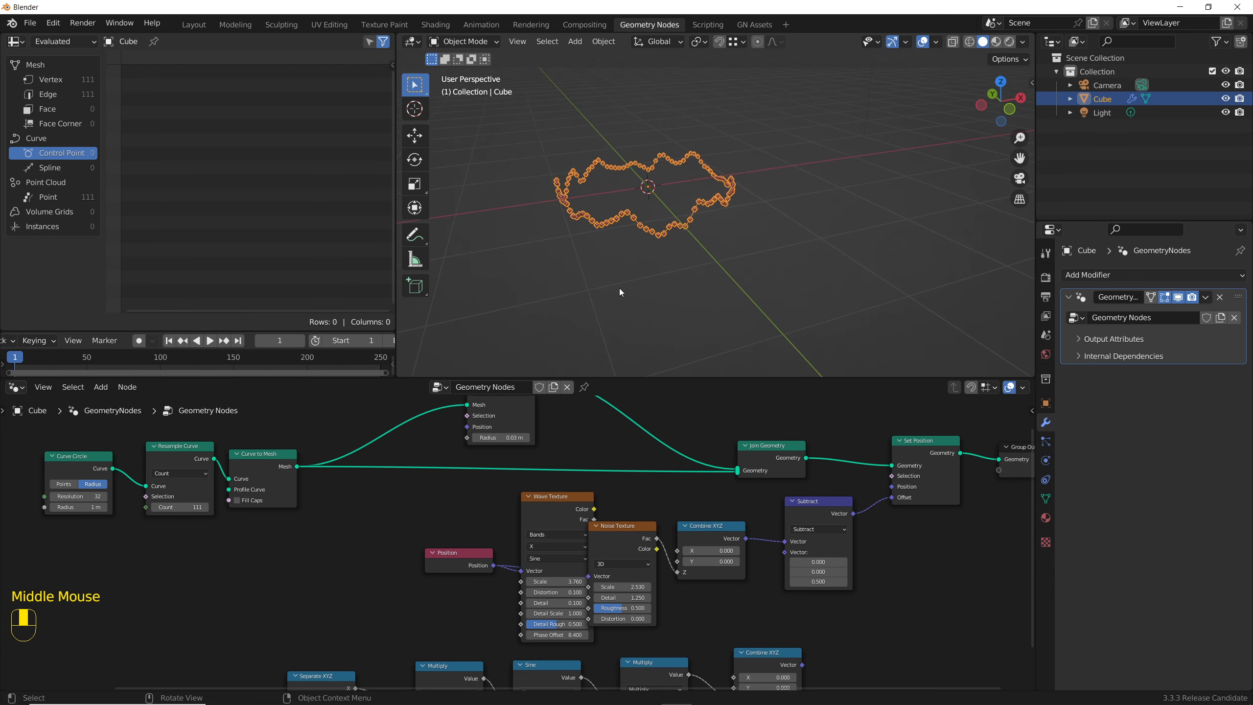
Space out the upper Position and Wave Texture nodes, and connect the sine chain's Combine XYZ to Set Position's Offset.
{"action": "left_click_drag", "start_coordinate": [476, 552], "coordinate": [398, 550]}
{"action": "left_click_drag", "start_coordinate": [557, 495], "coordinate": [479, 499]}
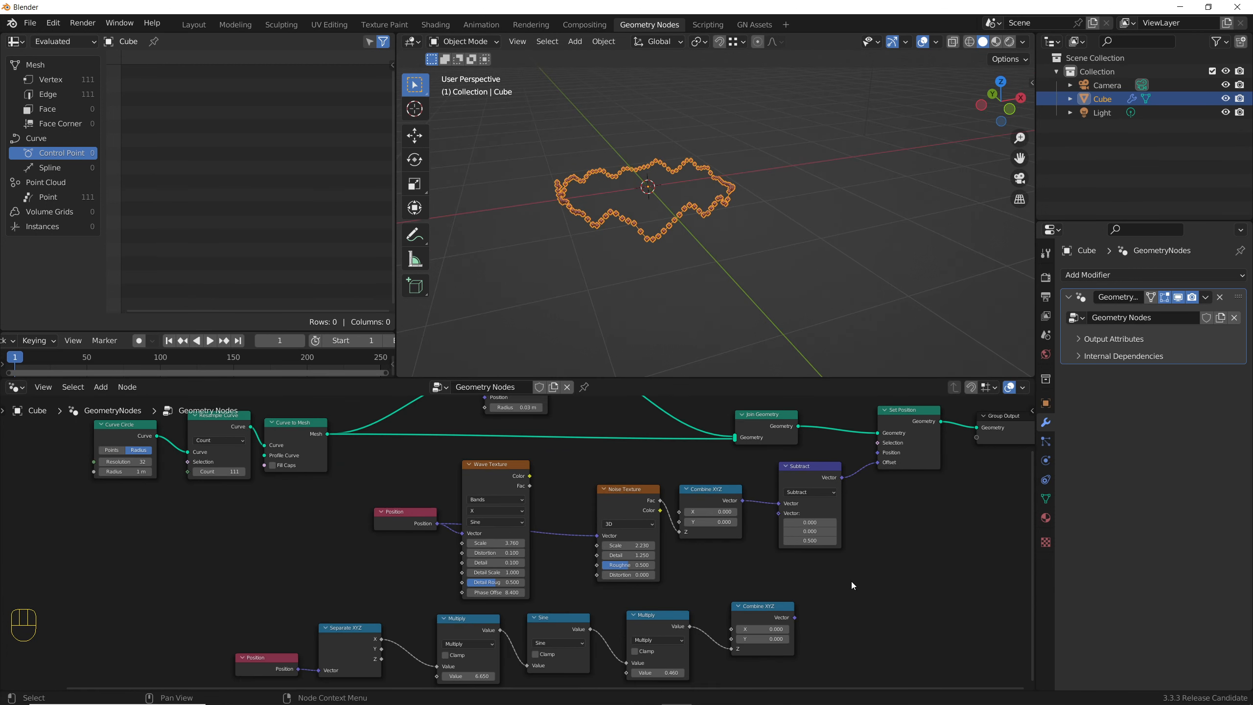
{"action": "mouse_move", "coordinate": [796, 618]}
{"action": "left_mouse_down"}
{"action": "mouse_move", "coordinate": [874, 535]}
{"action": "mouse_move", "coordinate": [878, 464]}
{"action": "left_mouse_up"}
{"action": "mouse_move", "coordinate": [719, 335]}
{"action": "middle_mouse_down"}
{"action": "mouse_move", "coordinate": [651, 226]}
{"action": "mouse_move", "coordinate": [617, 233]}
{"action": "mouse_move", "coordinate": [646, 223]}
{"action": "mouse_move", "coordinate": [473, 420]}
{"action": "middle_mouse_up"}
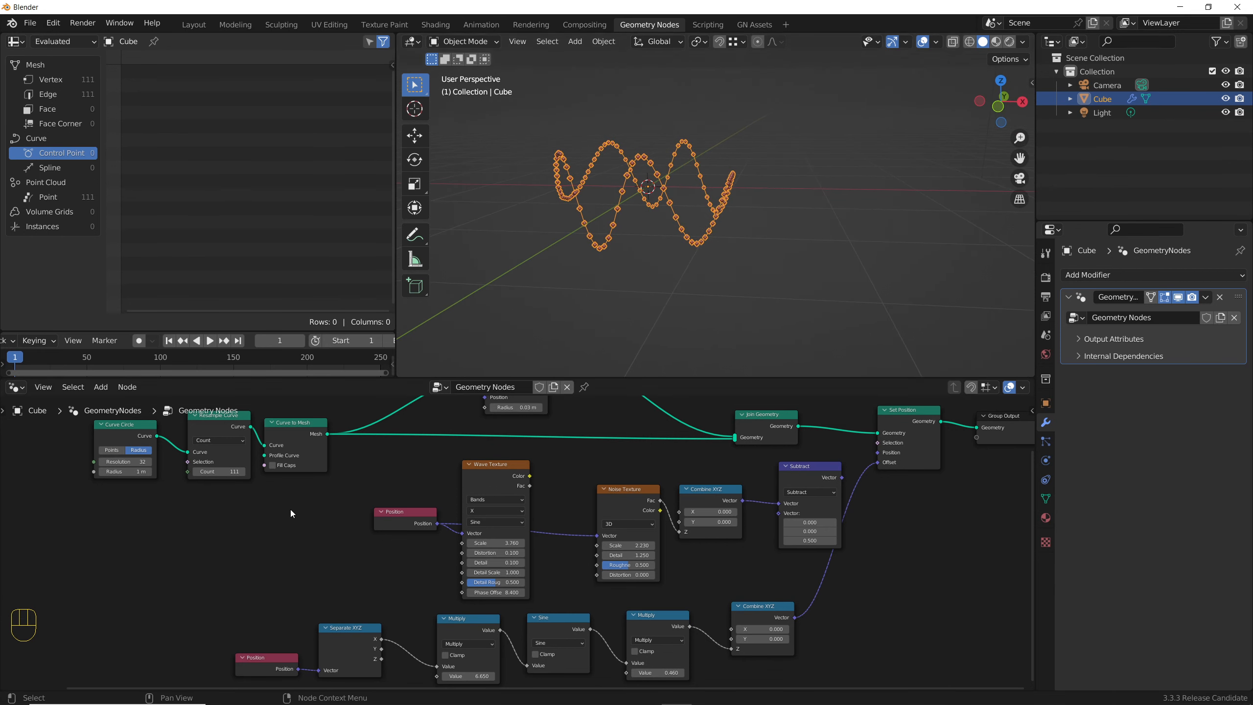
Take Resample Curve out of the chain so Curve Circle feeds Curve to Mesh directly.
{"action": "middle_click_drag", "start_coordinate": [179, 485], "coordinate": [256, 532]}
{"action": "left_click_drag", "start_coordinate": [266, 500], "coordinate": [342, 493]}
{"action": "left_click_drag", "start_coordinate": [283, 463], "coordinate": [147, 559]}
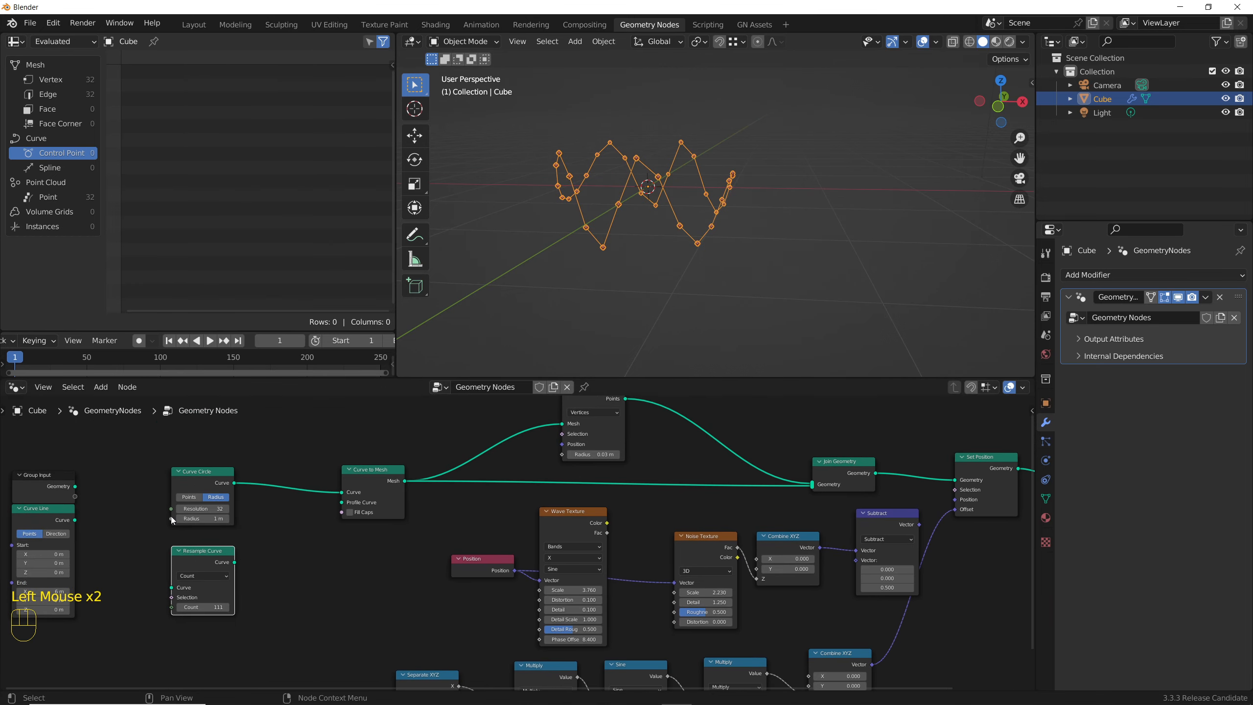
Raise the Curve Circle's Resolution to 130.
{"action": "scroll", "coordinate": [197, 511], "scroll_direction": "up", "scroll_amount": 5}
{"action": "middle_click", "coordinate": [222, 513]}
{"action": "scroll", "coordinate": [324, 530], "scroll_direction": "up", "scroll_amount": 1}
{"action": "middle_click_drag", "start_coordinate": [324, 529], "coordinate": [398, 499]}
{"action": "left_click", "coordinate": [295, 477]}
{"action": "left_click_drag", "start_coordinate": [296, 477], "coordinate": [344, 477]}
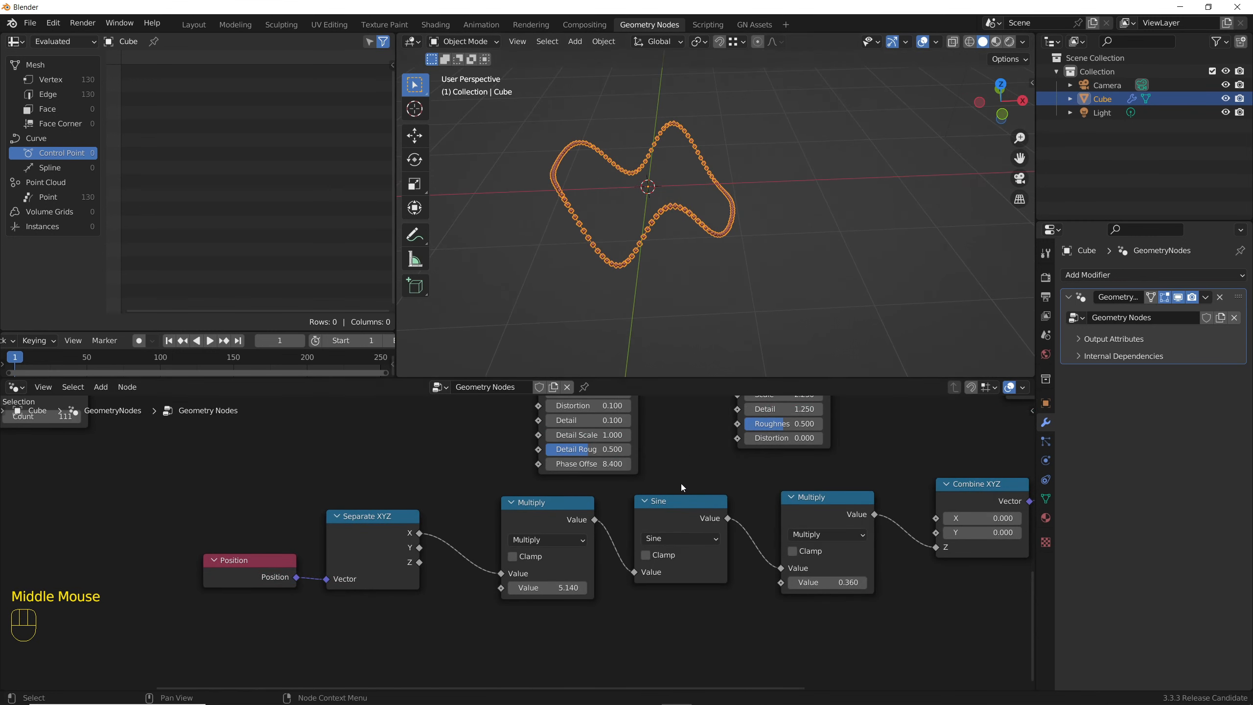
Disconnect Curve Circle and route Curve Line through Resample Curve into Curve to Mesh.
{"action": "scroll", "coordinate": [681, 483], "scroll_direction": "down", "scroll_amount": 3}
{"action": "middle_click_drag", "start_coordinate": [681, 484], "coordinate": [666, 577]}
{"action": "scroll", "coordinate": [668, 616], "scroll_direction": "down", "scroll_amount": 2}
{"action": "scroll", "coordinate": [667, 616], "scroll_direction": "down", "scroll_amount": 1}
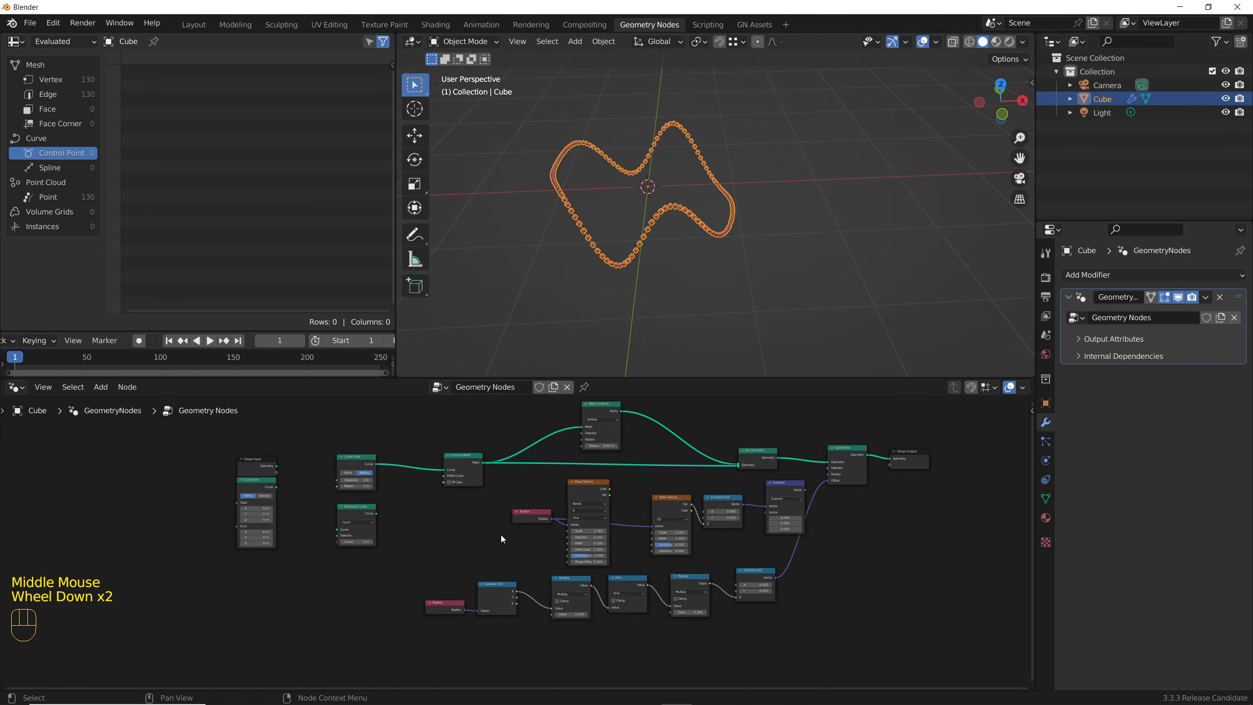
{"action": "scroll", "coordinate": [346, 496], "scroll_direction": "up", "scroll_amount": 3}
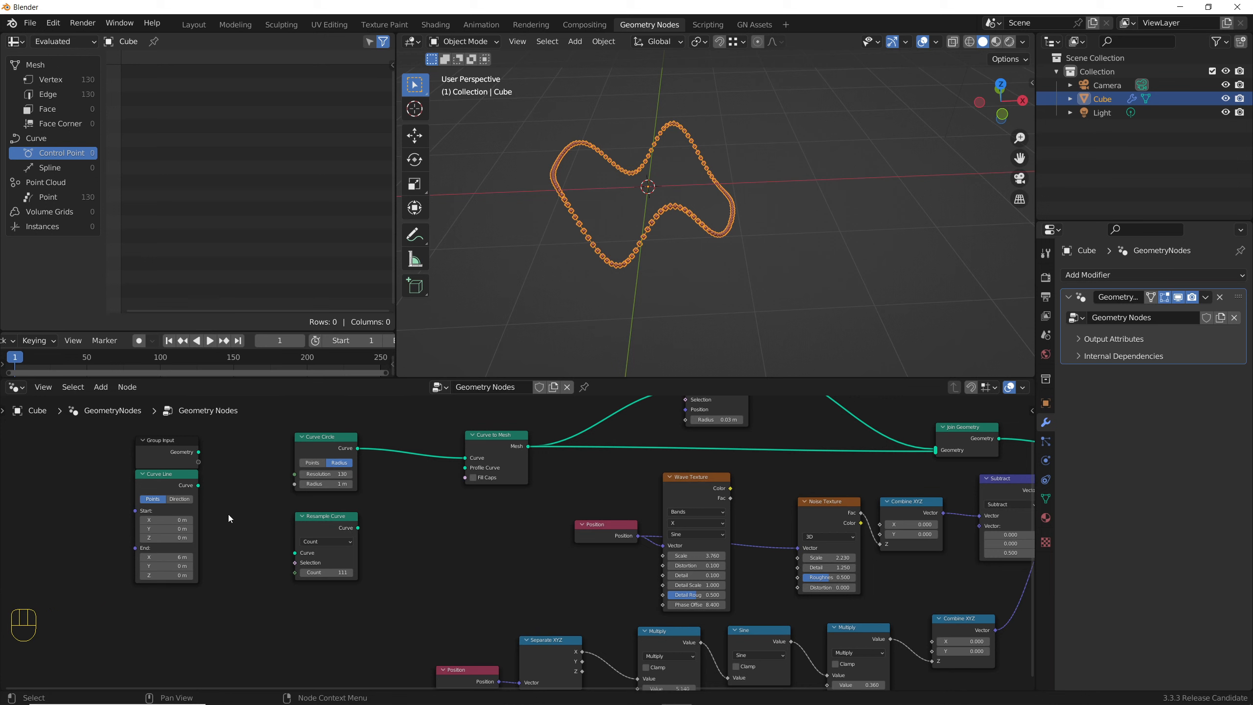
{"action": "left_click_drag", "start_coordinate": [170, 490], "coordinate": [210, 556]}
{"action": "left_click_drag", "start_coordinate": [281, 446], "coordinate": [468, 460]}
{"action": "scroll", "coordinate": [630, 275], "scroll_direction": "down", "scroll_amount": 3}
{"action": "scroll", "coordinate": [726, 563], "scroll_direction": "down", "scroll_amount": 3}
{"action": "middle_click_drag", "start_coordinate": [725, 563], "coordinate": [656, 534]}
{"action": "scroll", "coordinate": [412, 538], "scroll_direction": "up", "scroll_amount": 2}
{"action": "left_click_drag", "start_coordinate": [392, 489], "coordinate": [431, 420]}
Delete the upper Position, Wave Texture, Noise Texture, Combine XYZ and Subtract nodes.
{"action": "middle_click_drag", "start_coordinate": [432, 423], "coordinate": [264, 458]}
{"action": "left_click_drag", "start_coordinate": [423, 506], "coordinate": [802, 562]}
{"action": "key", "text": "Delete"}
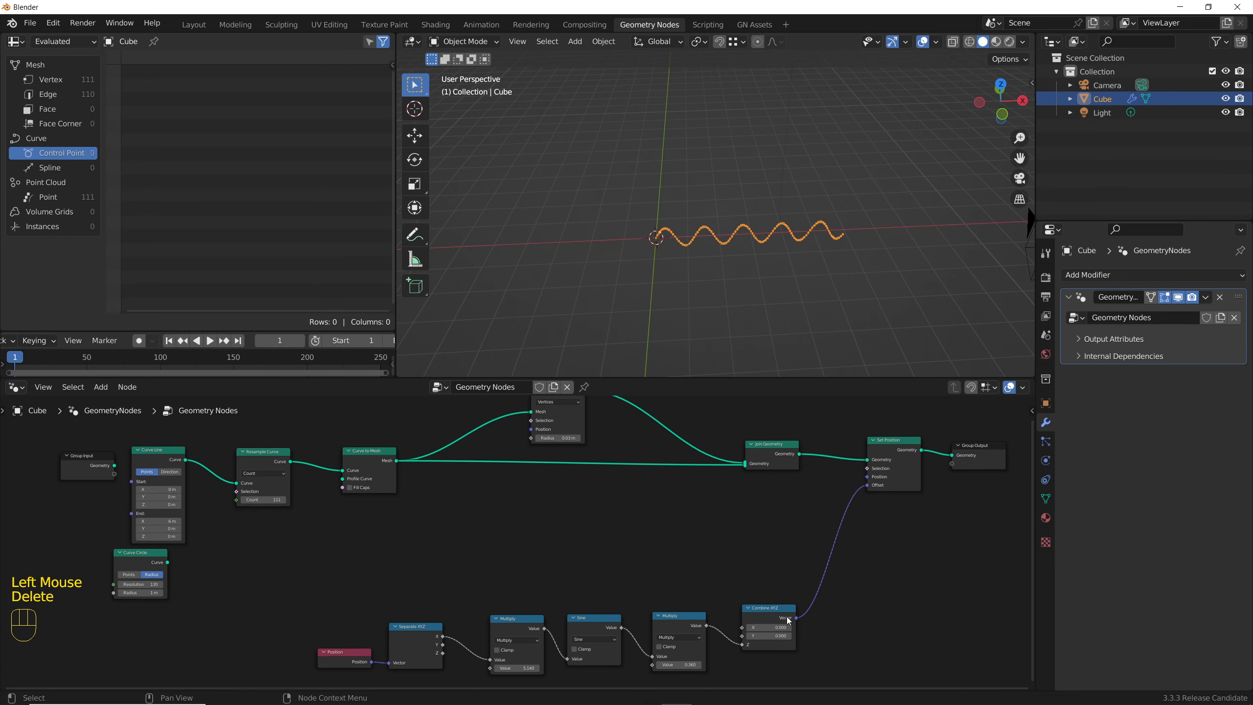
Remove both Multiply nodes, keeping Separate XYZ X linked through Sine to Combine XYZ Z, and move Sine down.
{"action": "left_click_drag", "start_coordinate": [787, 618], "coordinate": [834, 555]}
{"action": "middle_click_drag", "start_coordinate": [636, 578], "coordinate": [611, 517]}
{"action": "left_click_drag", "start_coordinate": [460, 525], "coordinate": [686, 623]}
{"action": "scroll", "coordinate": [521, 578], "scroll_direction": "up", "scroll_amount": 2}
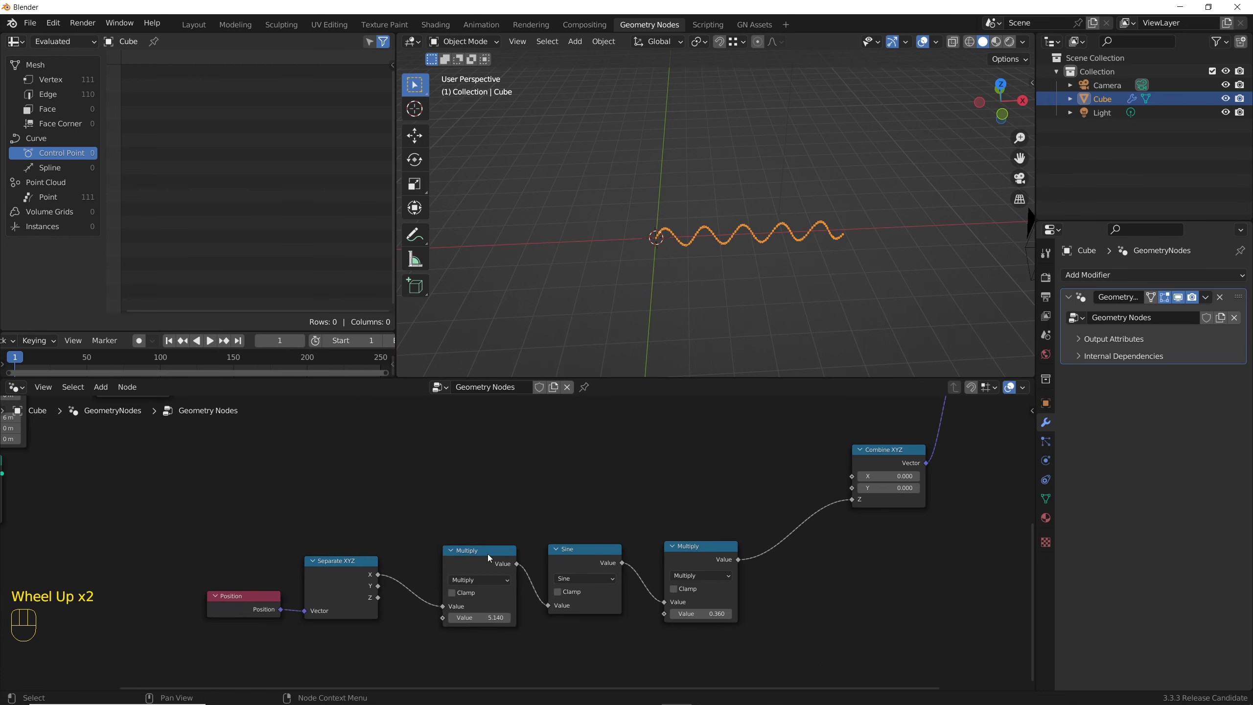
{"action": "left_click", "coordinate": [487, 552]}
{"action": "key", "text": "ctrl+x"}
{"action": "left_click", "coordinate": [693, 548]}
{"action": "key", "text": "ctrl+x"}
{"action": "left_click_drag", "start_coordinate": [568, 553], "coordinate": [570, 611]}
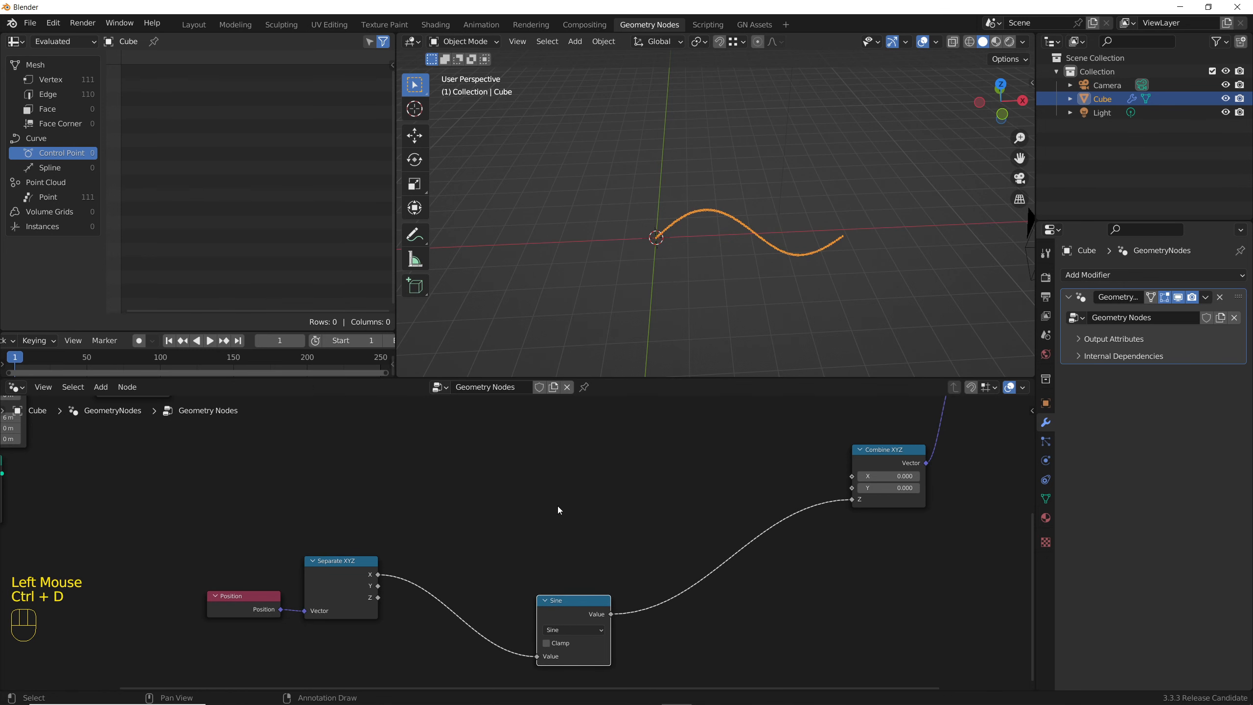
Duplicate the Sine node with its input link, place the copy above it and change its operation to Cosine.
{"action": "key", "text": "shift+ctrl+d"}
{"action": "left_click", "coordinate": [573, 512]}
{"action": "left_click", "coordinate": [571, 507]}
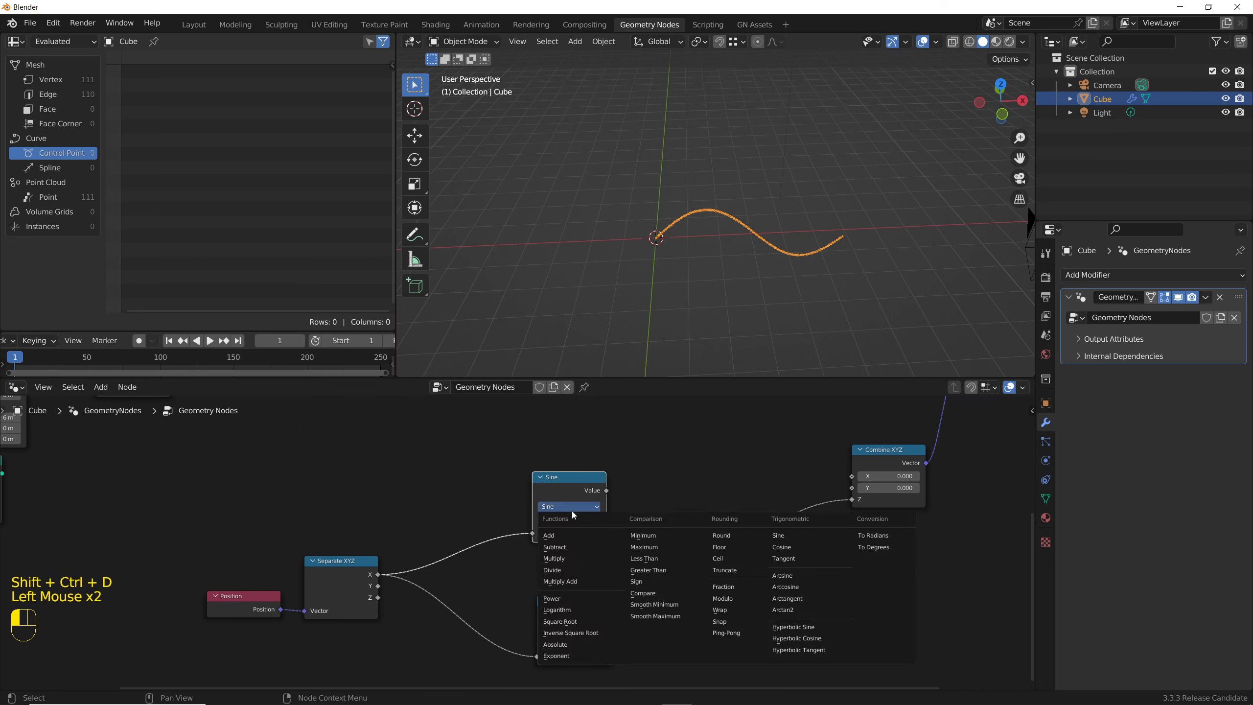
{"action": "left_click", "coordinate": [782, 547]}
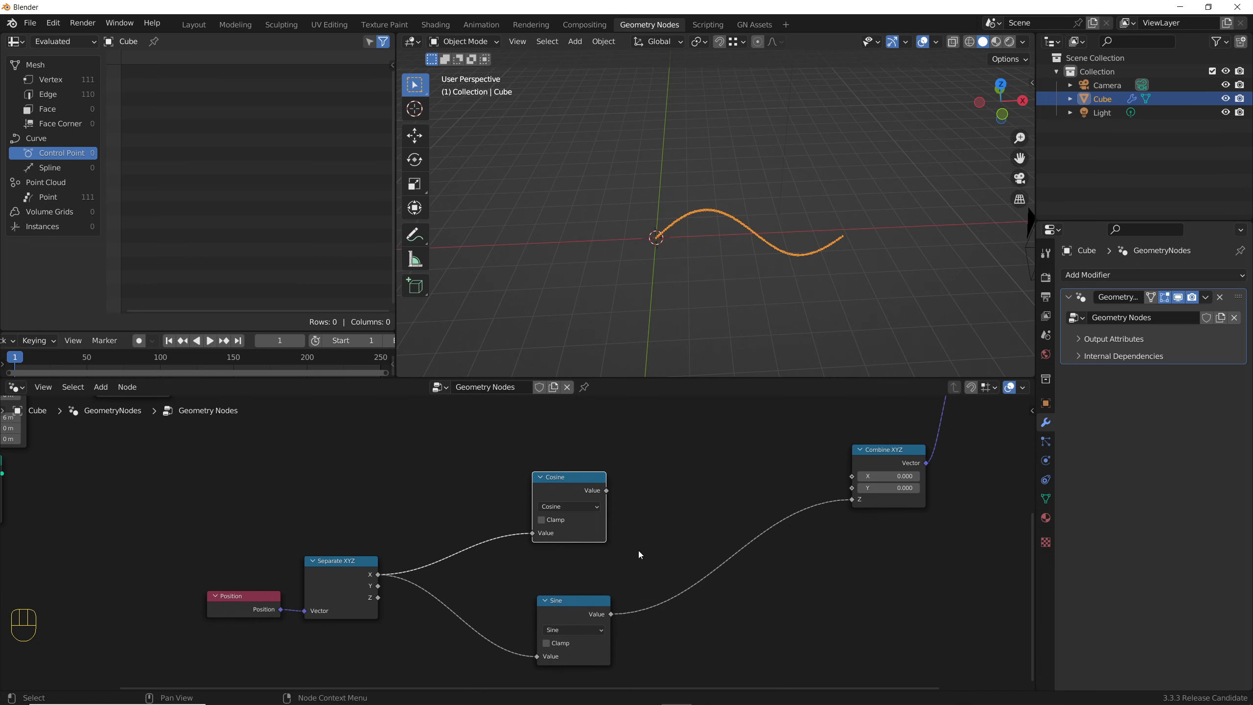
Connect the Cosine output to Combine XYZ's X input and the Sine output to its Y input.
{"action": "left_click_drag", "start_coordinate": [608, 495], "coordinate": [609, 494]}
{"action": "left_click_drag", "start_coordinate": [852, 480], "coordinate": [851, 489]}
{"action": "scroll", "coordinate": [719, 493], "scroll_direction": "down", "scroll_amount": 5}
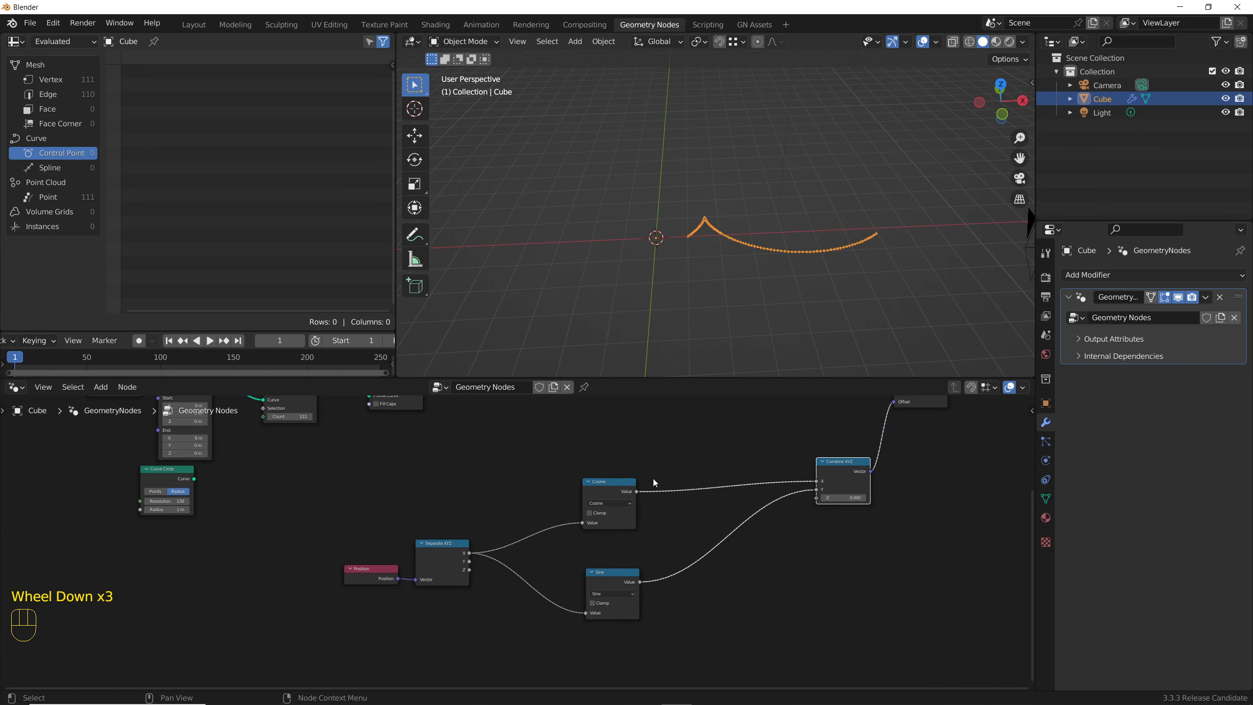
Move the Combine XYZ vector link from Set Position's Offset to its Position input and inspect the circle from above.
{"action": "middle_click_drag", "start_coordinate": [576, 586], "coordinate": [559, 603]}
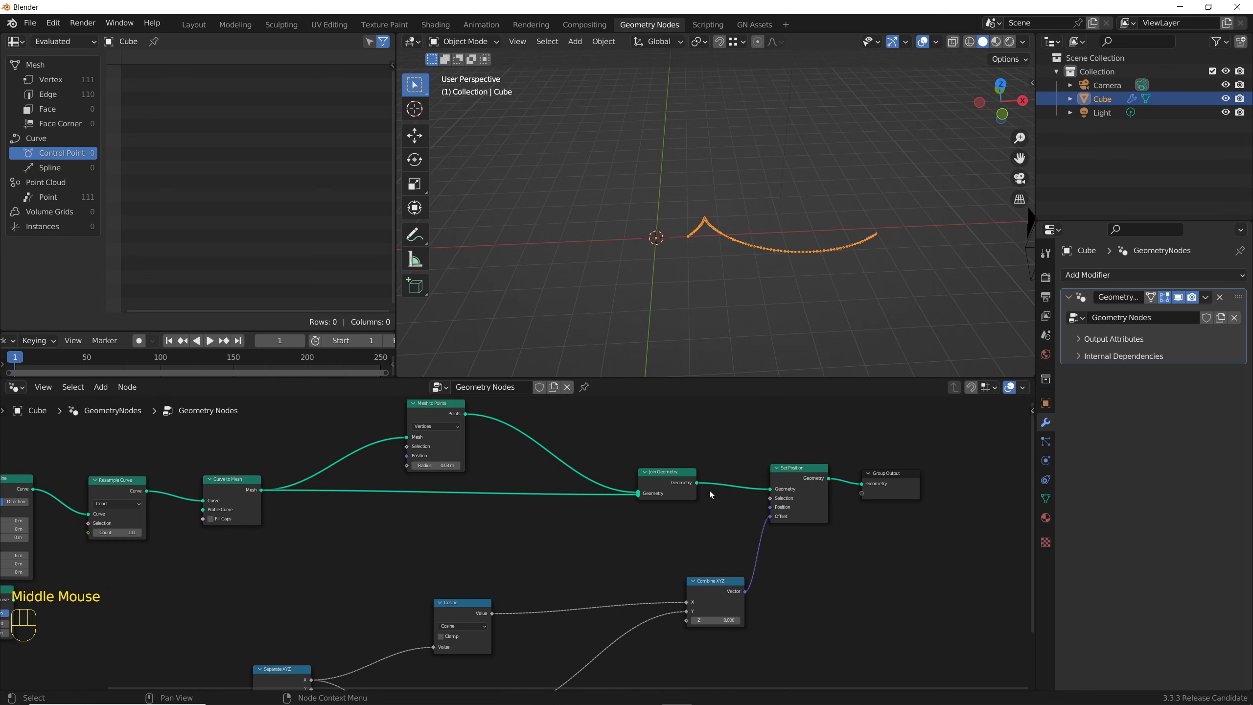
{"action": "scroll", "coordinate": [755, 504], "scroll_direction": "up", "scroll_amount": 4}
{"action": "left_click_drag", "start_coordinate": [777, 522], "coordinate": [777, 508]}
{"action": "middle_click_drag", "start_coordinate": [656, 249], "coordinate": [641, 251]}
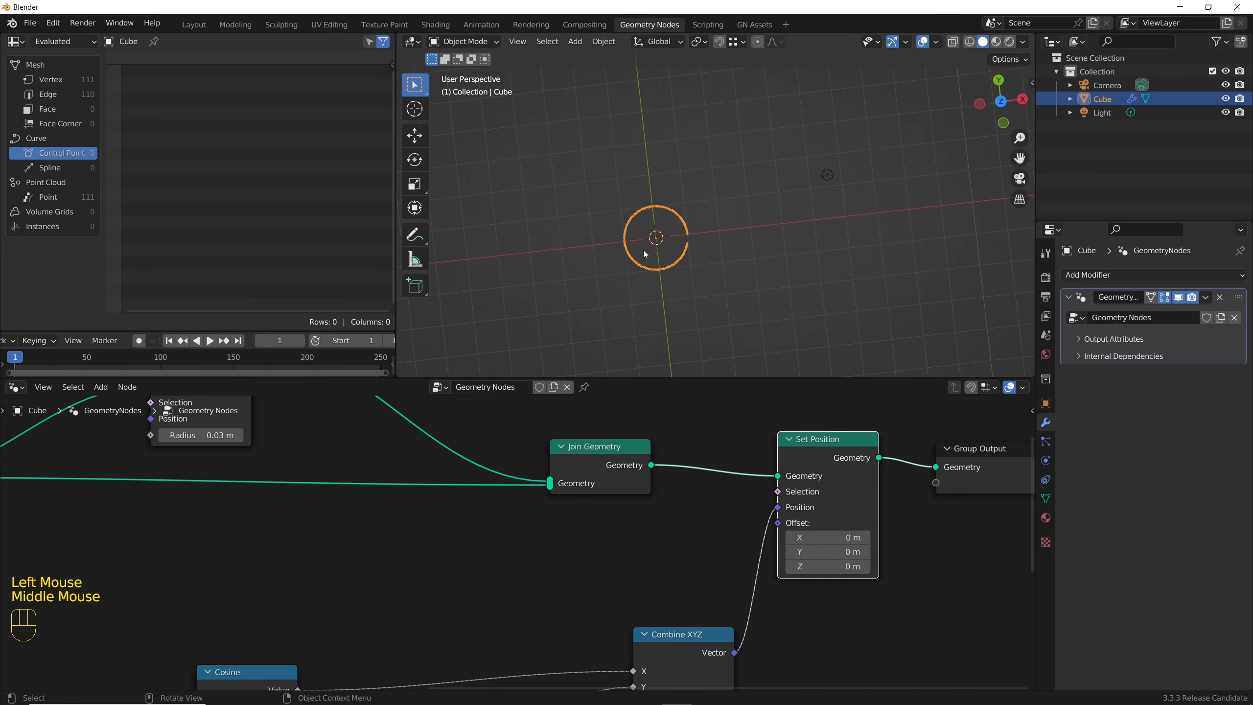
{"action": "scroll", "coordinate": [640, 252], "scroll_direction": "up", "scroll_amount": 4}
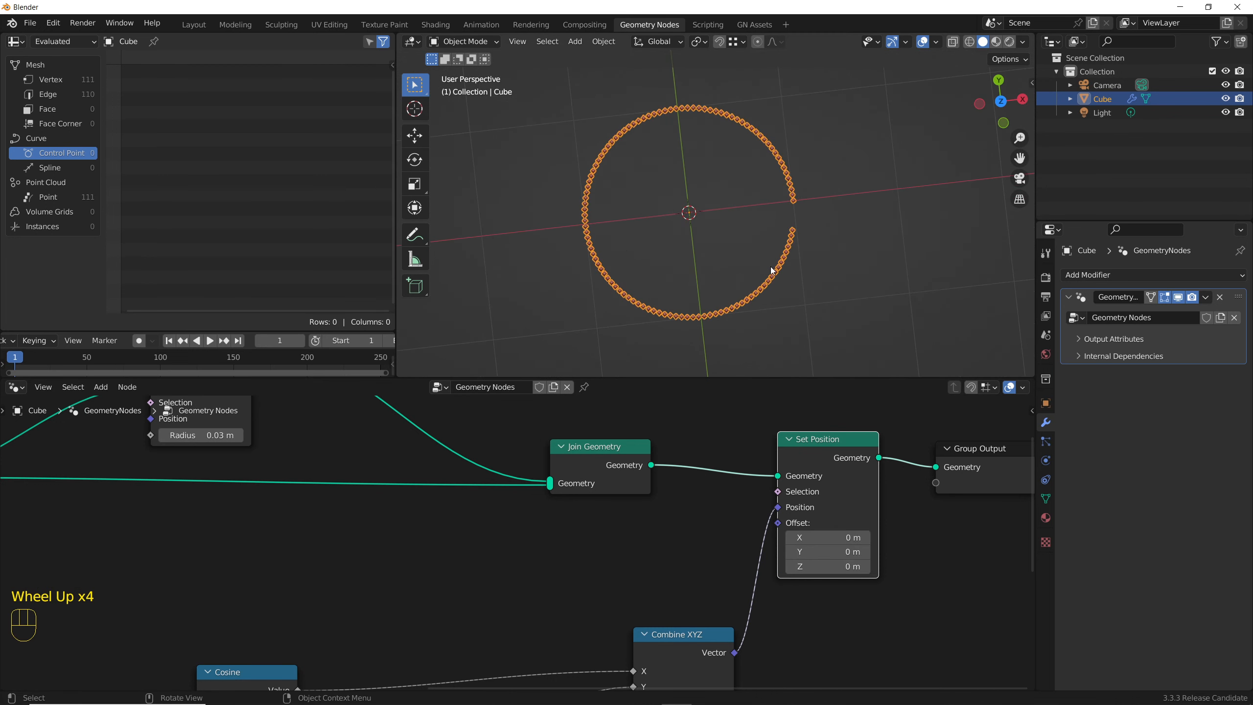
{"action": "scroll", "coordinate": [789, 224], "scroll_direction": "up", "scroll_amount": 2}
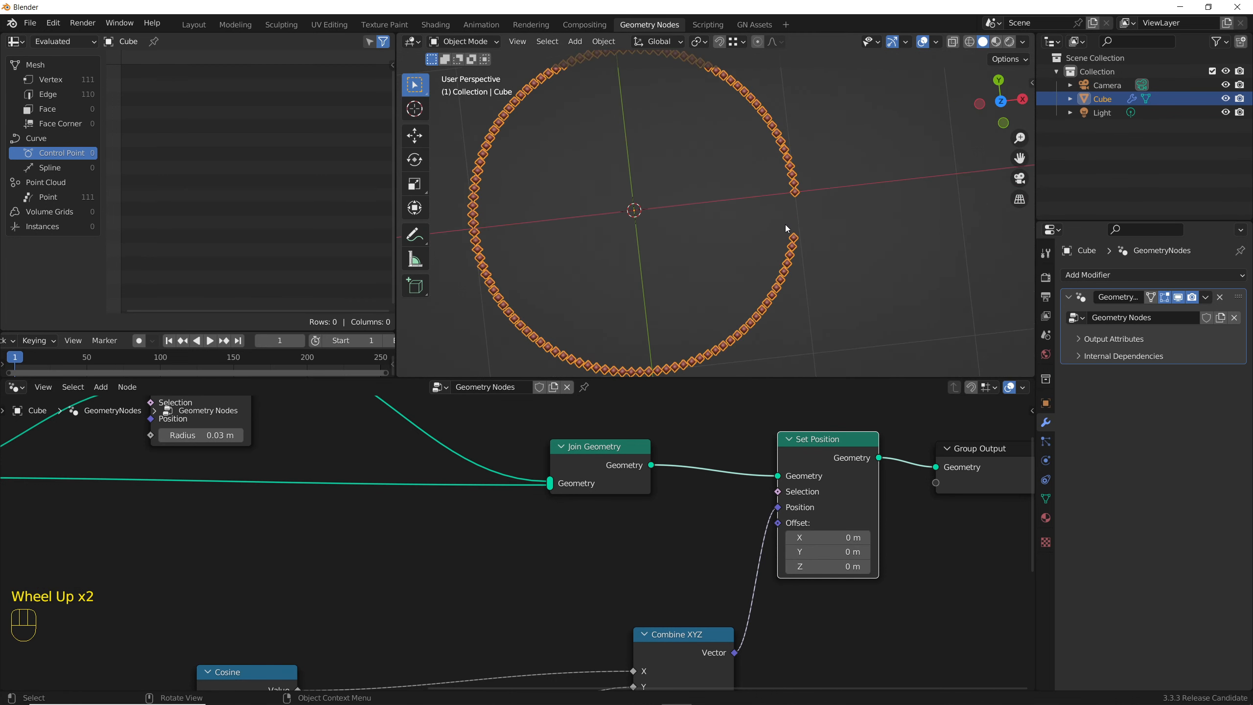
Set the Curve Line's End X to tau to close the gap in the circle.
{"action": "scroll", "coordinate": [675, 532], "scroll_direction": "down", "scroll_amount": 3}
{"action": "middle_click_drag", "start_coordinate": [674, 532], "coordinate": [511, 561]}
{"action": "scroll", "coordinate": [511, 561], "scroll_direction": "up", "scroll_amount": 8}
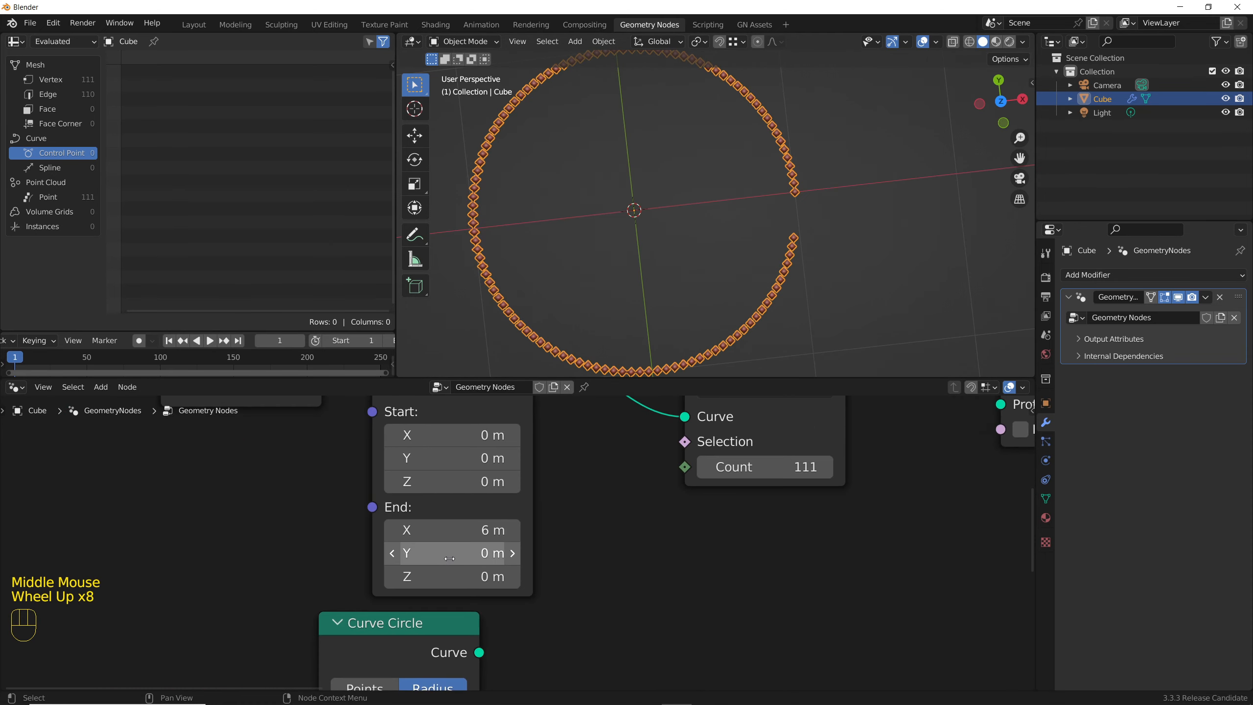
{"action": "scroll", "coordinate": [444, 536], "scroll_direction": "up", "scroll_amount": 1}
{"action": "middle_click_drag", "start_coordinate": [445, 535], "coordinate": [581, 561]}
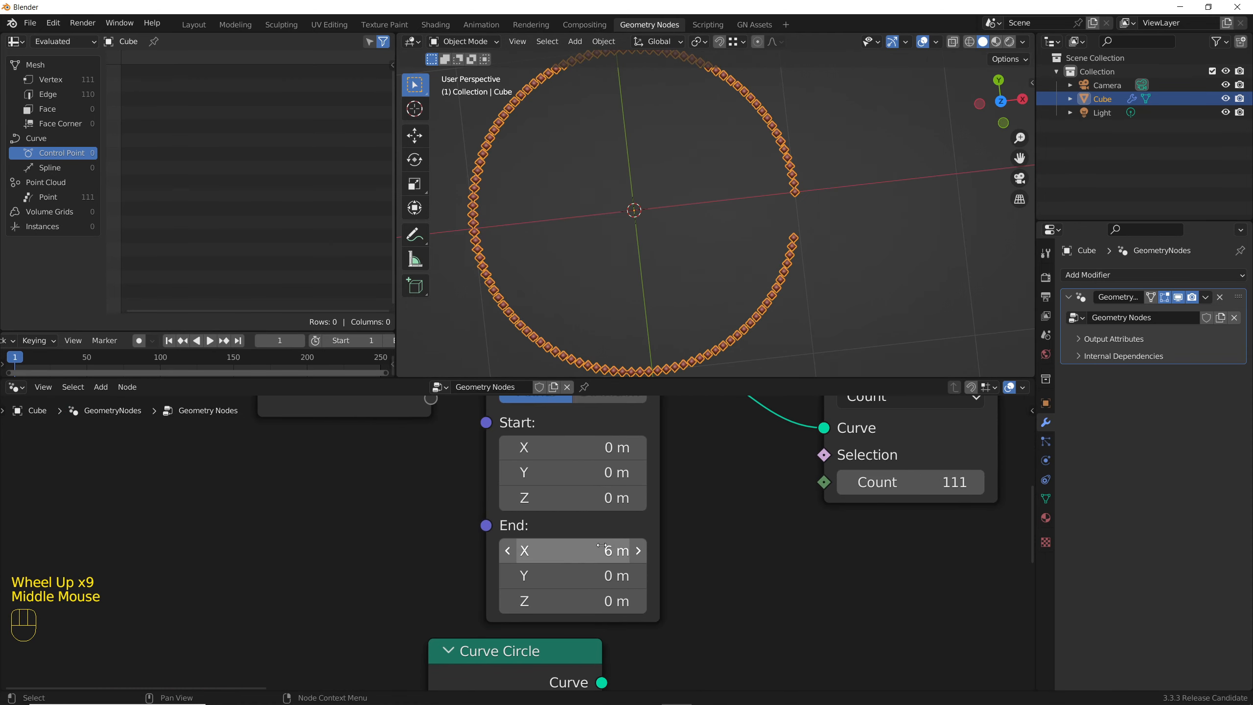
{"action": "left_click", "coordinate": [576, 553]}
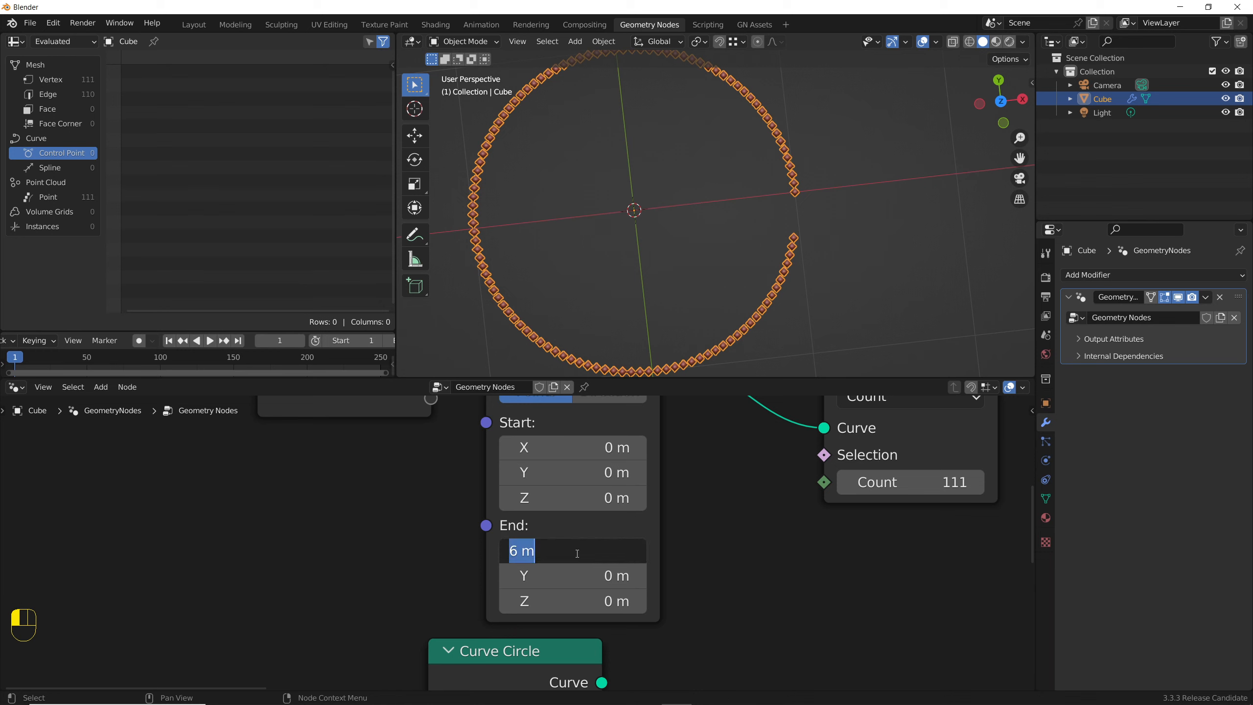
{"action": "type", "text": "tau"}
{"action": "key", "text": "Return"}
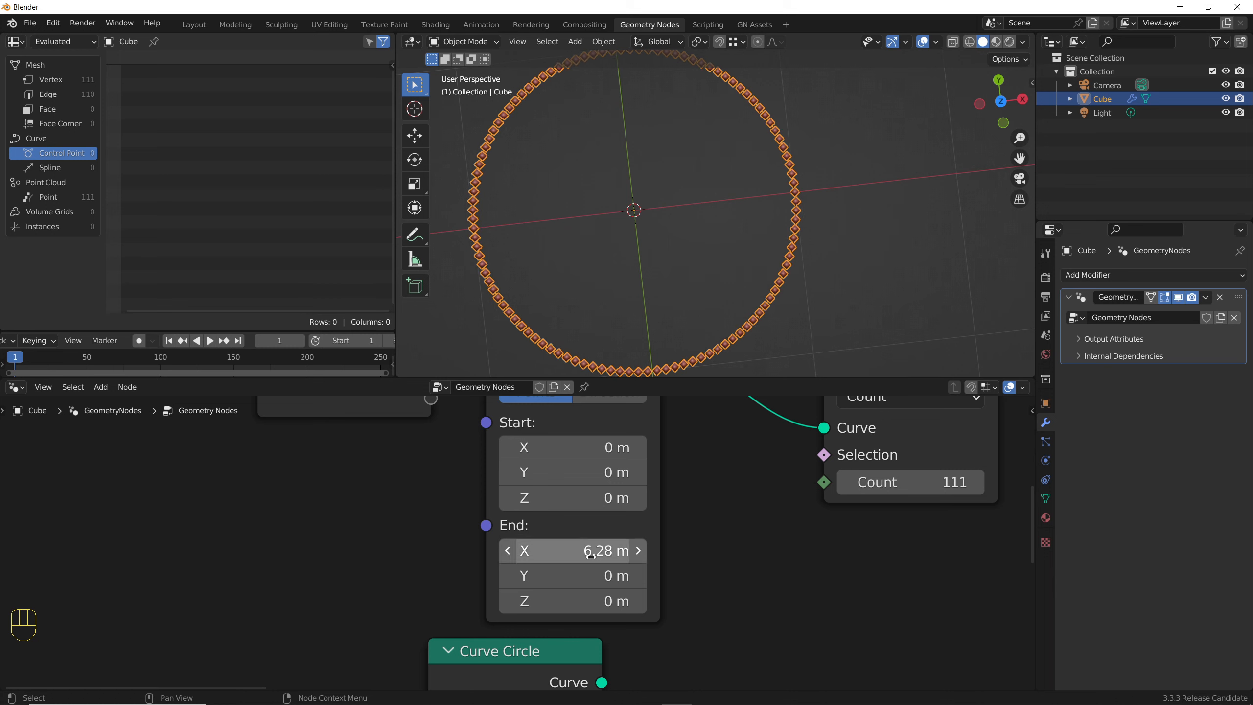
Enter pi*2 as the Curve Line's End X value.
{"action": "left_click", "coordinate": [607, 562]}
{"action": "type", "text": "pi"}
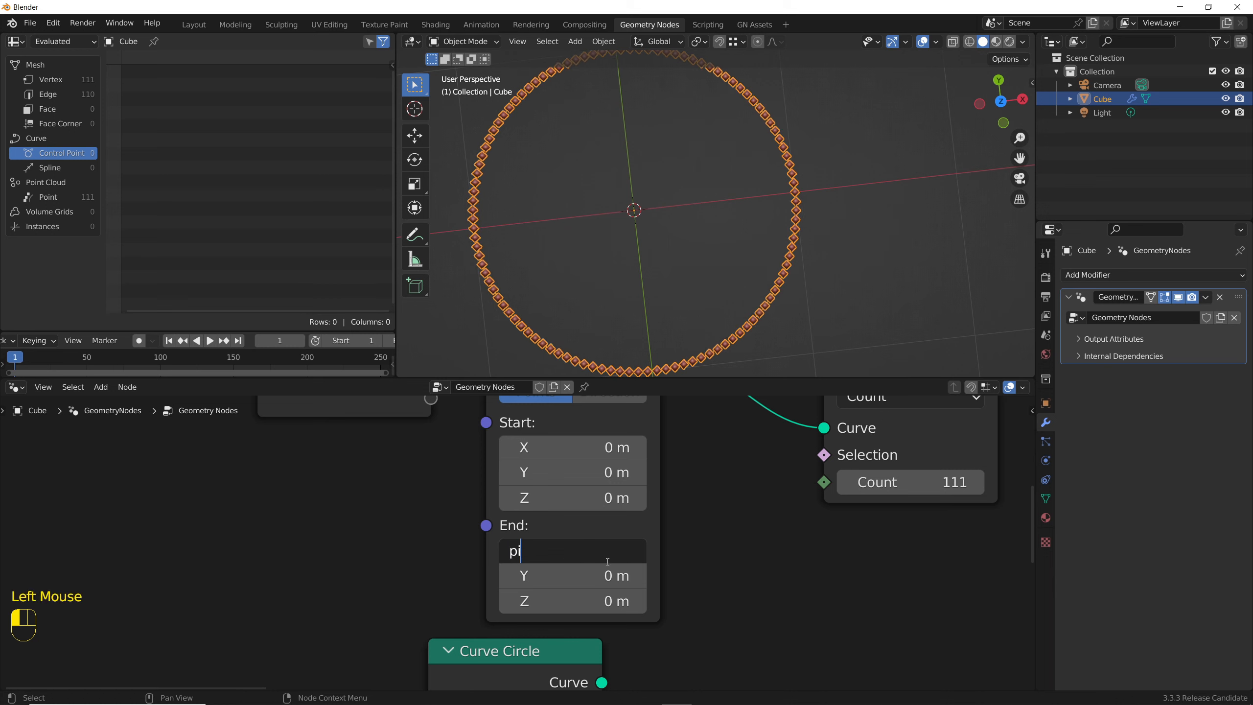
{"action": "type", "text": "*2"}
{"action": "key", "text": "Return"}
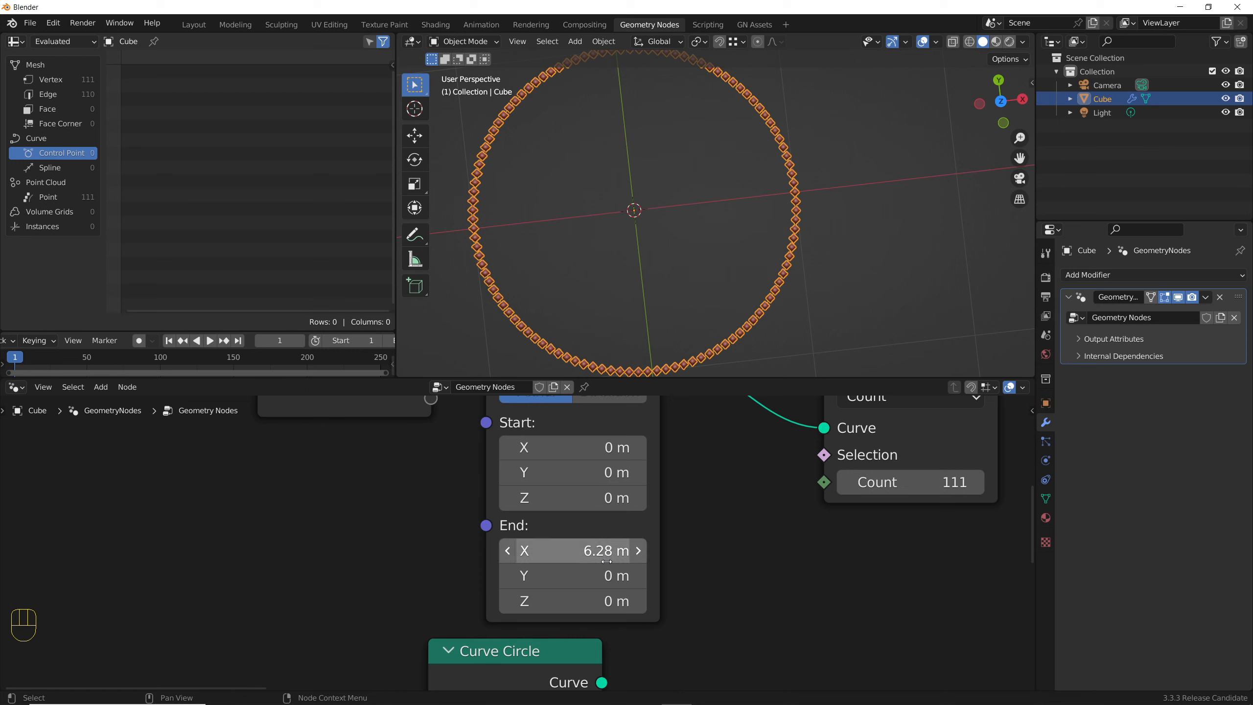
Return to the Cosine and Sine nodes and place Sine just below Cosine.
{"action": "scroll", "coordinate": [718, 551], "scroll_direction": "down", "scroll_amount": 4}
{"action": "scroll", "coordinate": [718, 550], "scroll_direction": "down", "scroll_amount": 1}
{"action": "scroll", "coordinate": [691, 316], "scroll_direction": "down", "scroll_amount": 2}
{"action": "middle_click_drag", "start_coordinate": [690, 316], "coordinate": [641, 264]}
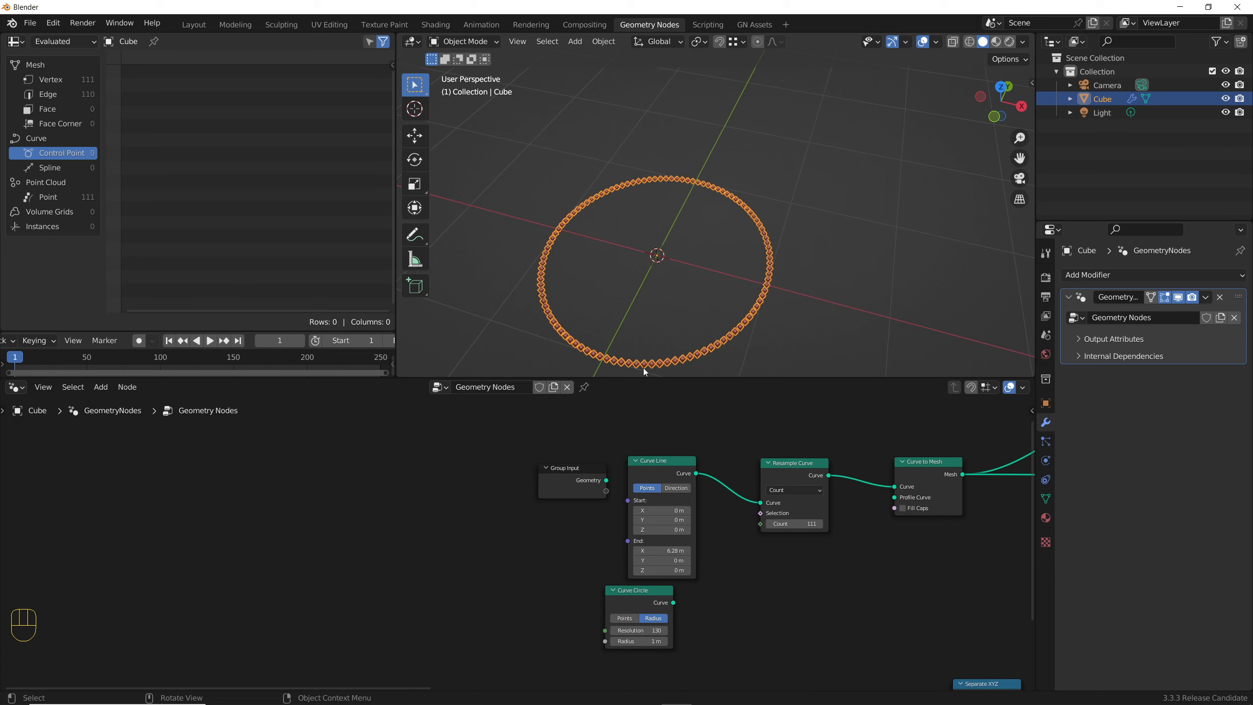
{"action": "scroll", "coordinate": [617, 531], "scroll_direction": "down", "scroll_amount": 5}
{"action": "middle_click_drag", "start_coordinate": [779, 568], "coordinate": [588, 542]}
{"action": "scroll", "coordinate": [588, 542], "scroll_direction": "up", "scroll_amount": 6}
{"action": "left_click", "coordinate": [623, 526]}
{"action": "left_click_drag", "start_coordinate": [636, 623], "coordinate": [630, 595]}
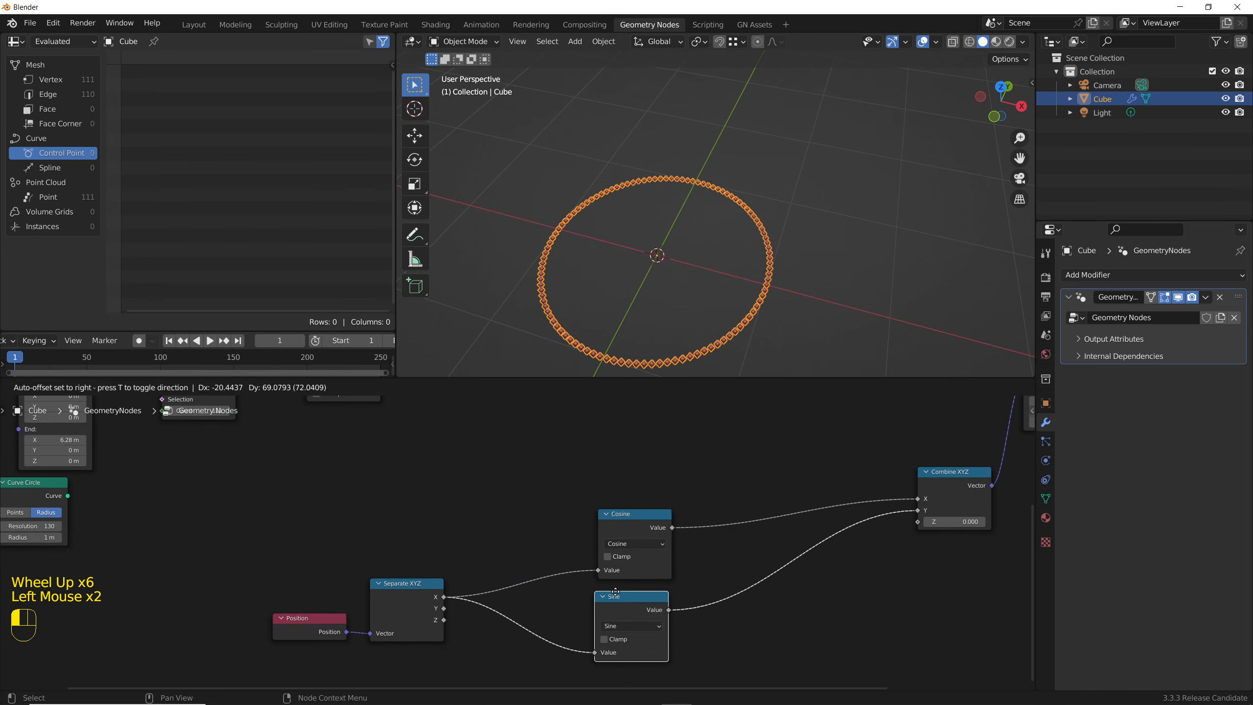
Insert a copy of the Cosine node between Cosine and Combine XYZ, set to Power with Exponent 3.
{"action": "left_click", "coordinate": [642, 523]}
{"action": "key", "text": "shift+d"}
{"action": "left_click", "coordinate": [752, 489]}
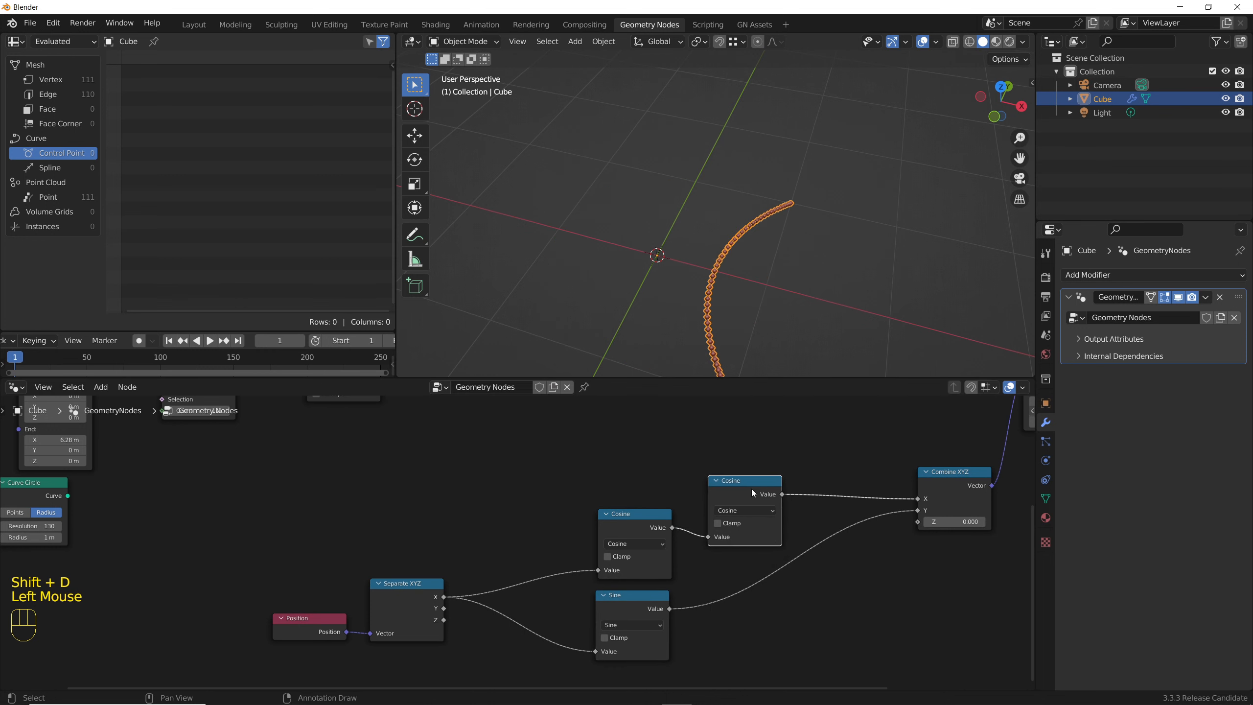
{"action": "left_click", "coordinate": [742, 513]}
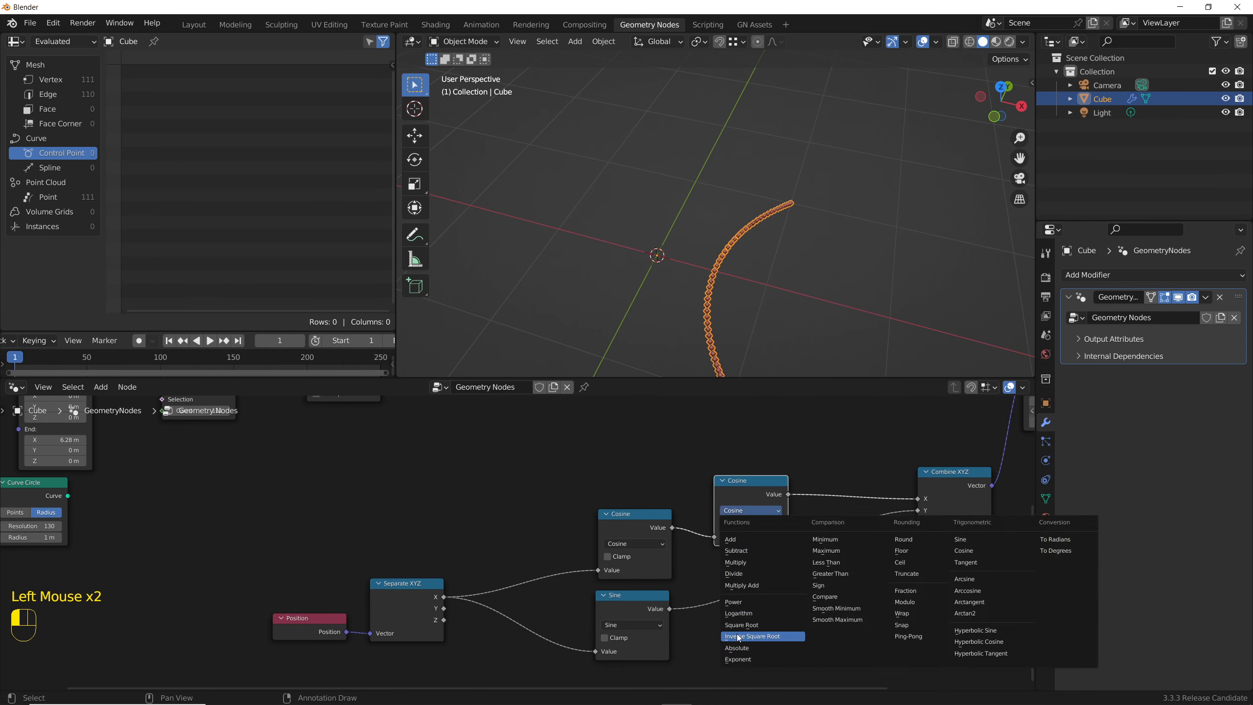
{"action": "left_click", "coordinate": [735, 603]}
{"action": "left_click", "coordinate": [755, 548]}
{"action": "type", "text": "3"}
{"action": "key", "text": "Return"}
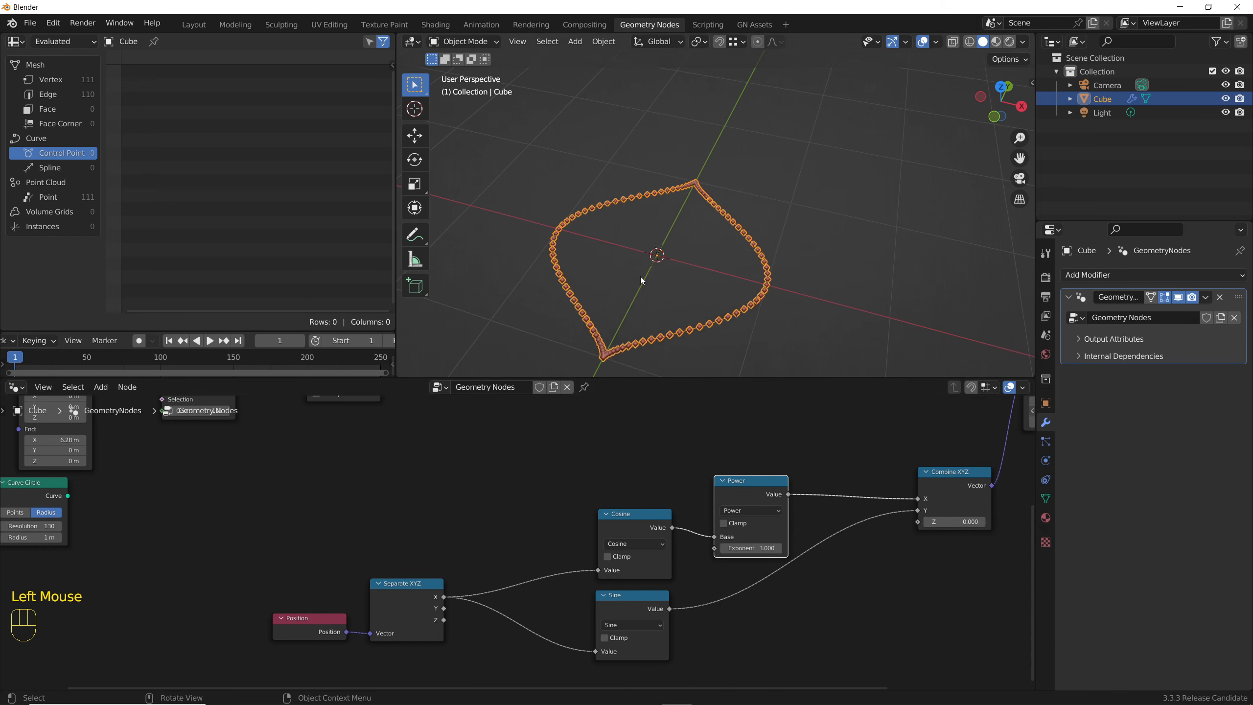
View the curve from the top and adjust the Power node's Exponent, ending at 3.
{"action": "key", "text": "KP_7"}
{"action": "left_click_drag", "start_coordinate": [752, 548], "coordinate": [760, 549]}
{"action": "left_click", "coordinate": [752, 548]}
{"action": "type", "text": "3"}
{"action": "key", "text": "Return"}
Duplicate the Power node with Exponent 3 and insert the copy between Sine and Combine XYZ's Y input.
{"action": "left_click", "coordinate": [749, 484]}
{"action": "key", "text": "shift+d"}
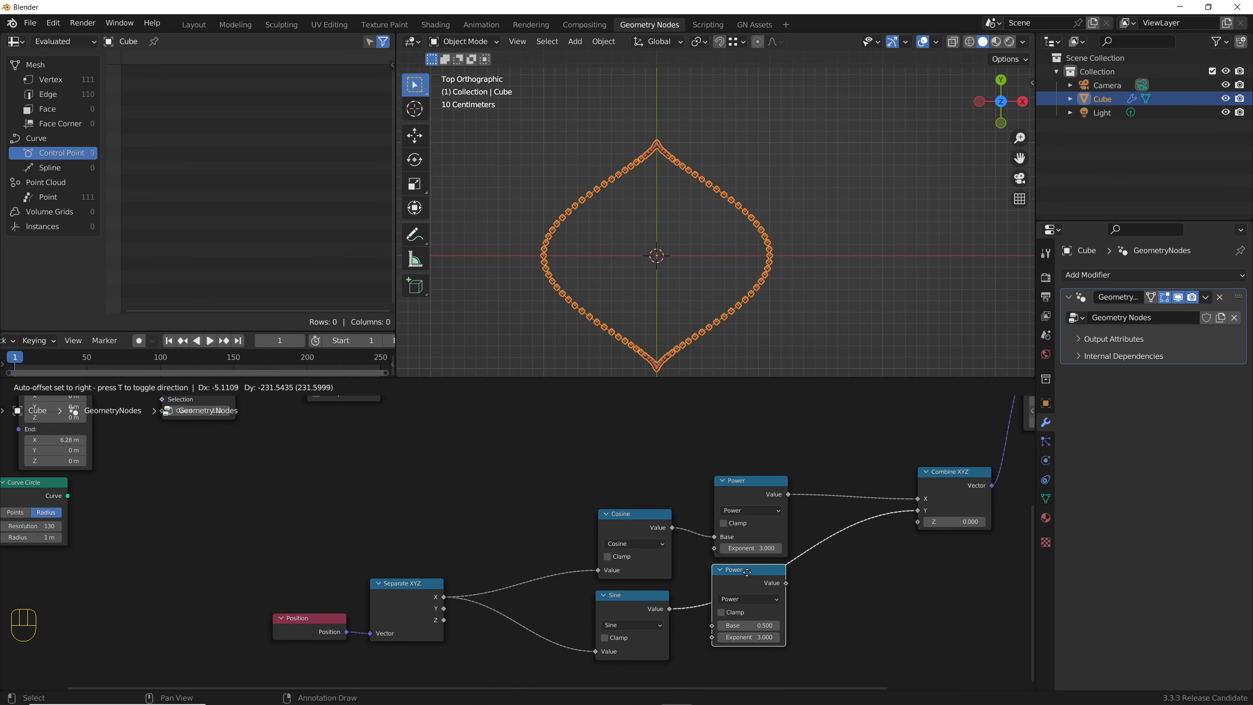
{"action": "left_click", "coordinate": [747, 572]}
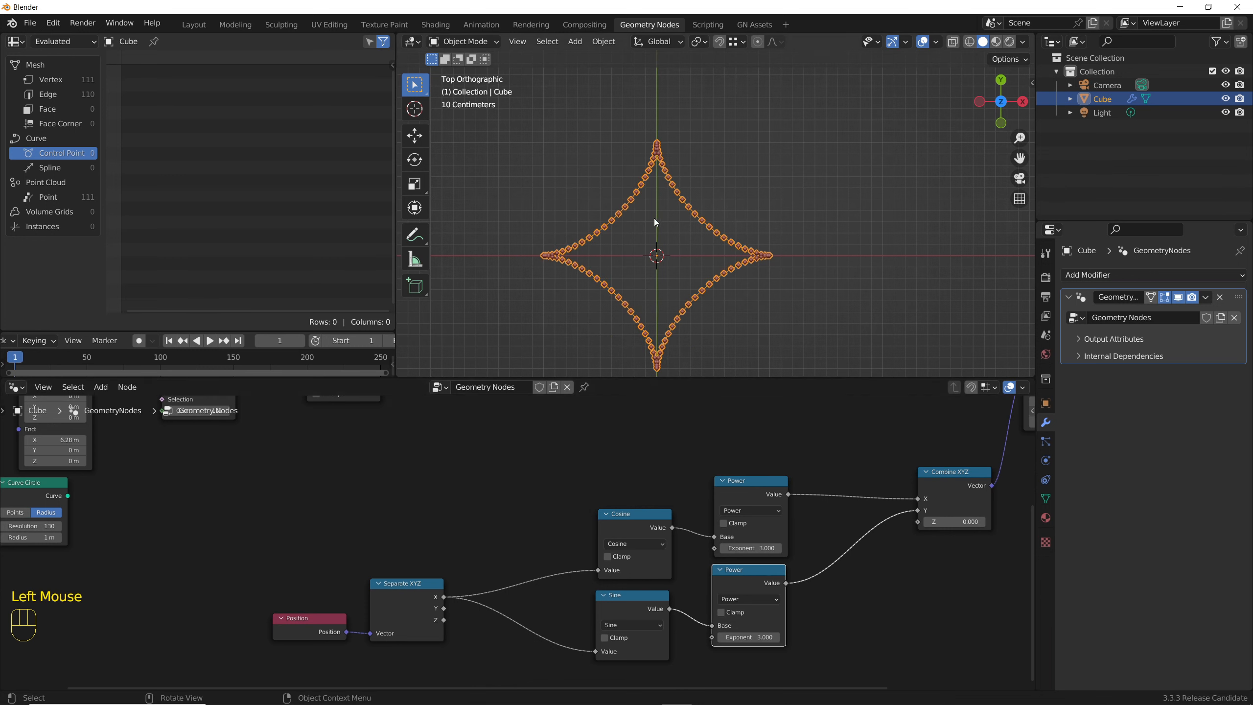
{"action": "scroll", "coordinate": [681, 148], "scroll_direction": "down", "scroll_amount": 2}
{"action": "scroll", "coordinate": [668, 164], "scroll_direction": "up", "scroll_amount": 4}
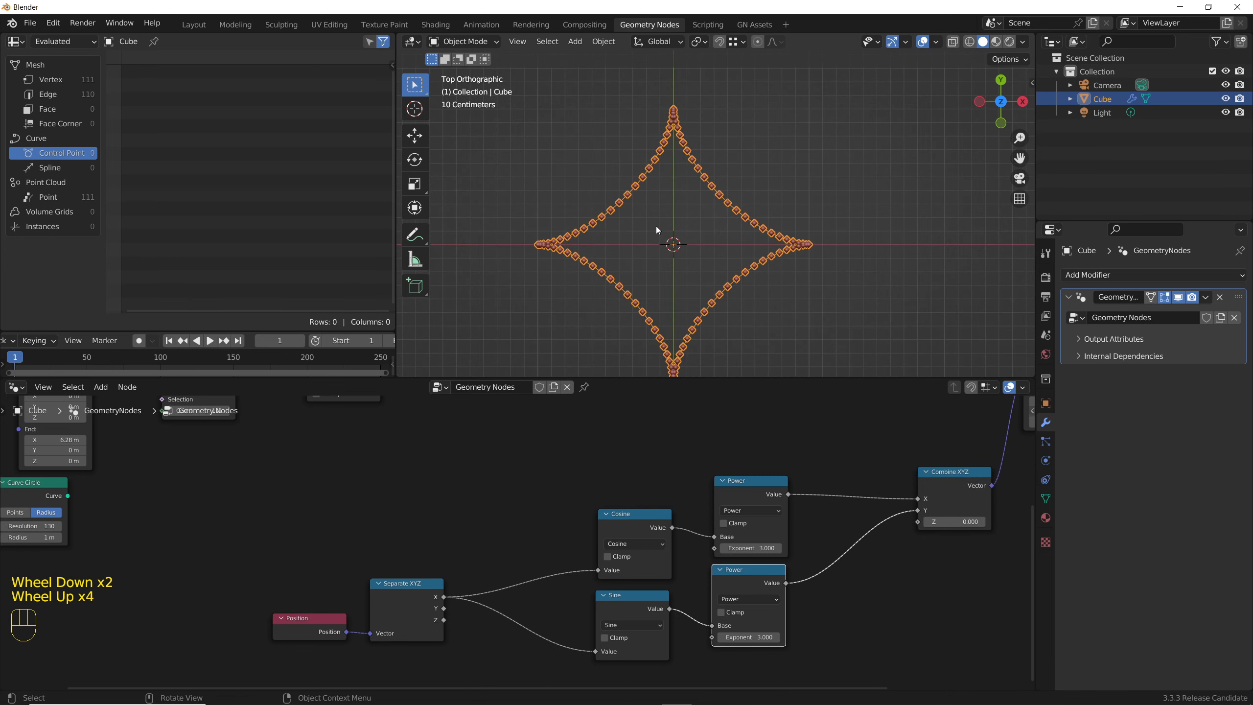
{"action": "scroll", "coordinate": [656, 230], "scroll_direction": "down", "scroll_amount": 1}
{"action": "middle_click_drag", "start_coordinate": [720, 282], "coordinate": [714, 258], "text": "shift"}
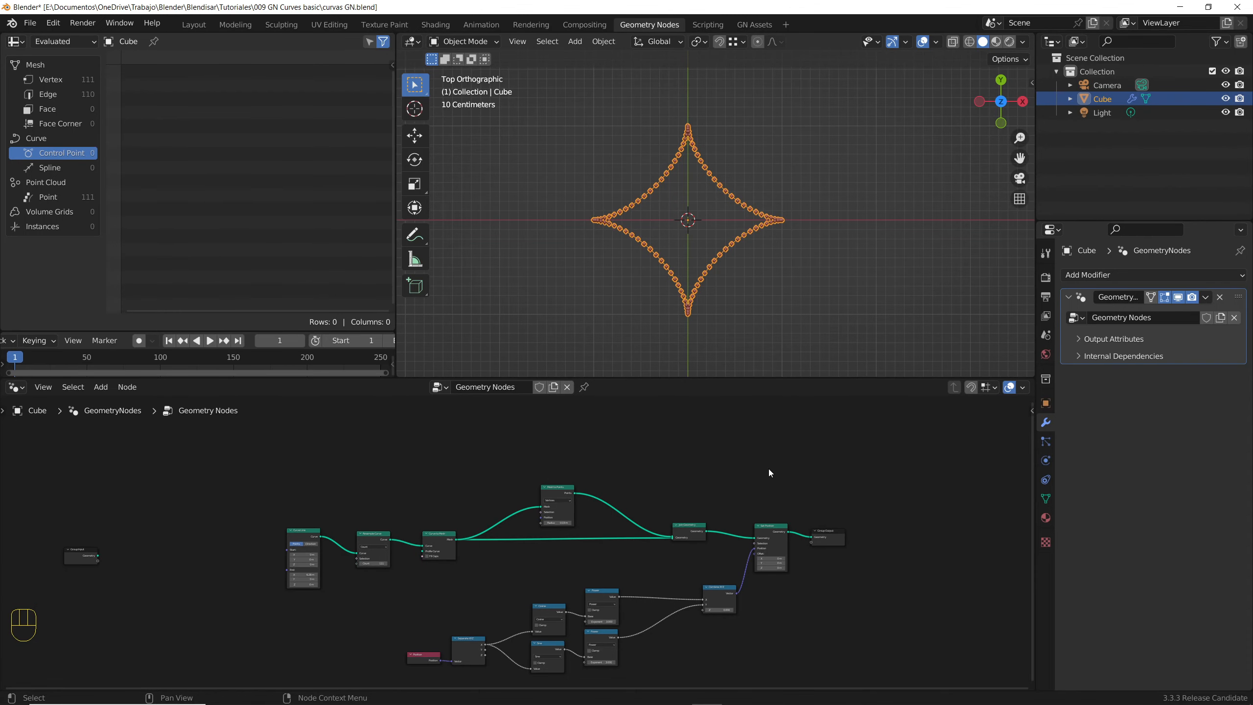
Detach Group Output from Set Position, move it above the tree and feed it from a new Grid node.
{"action": "middle_click_drag", "start_coordinate": [768, 473], "coordinate": [784, 591]}
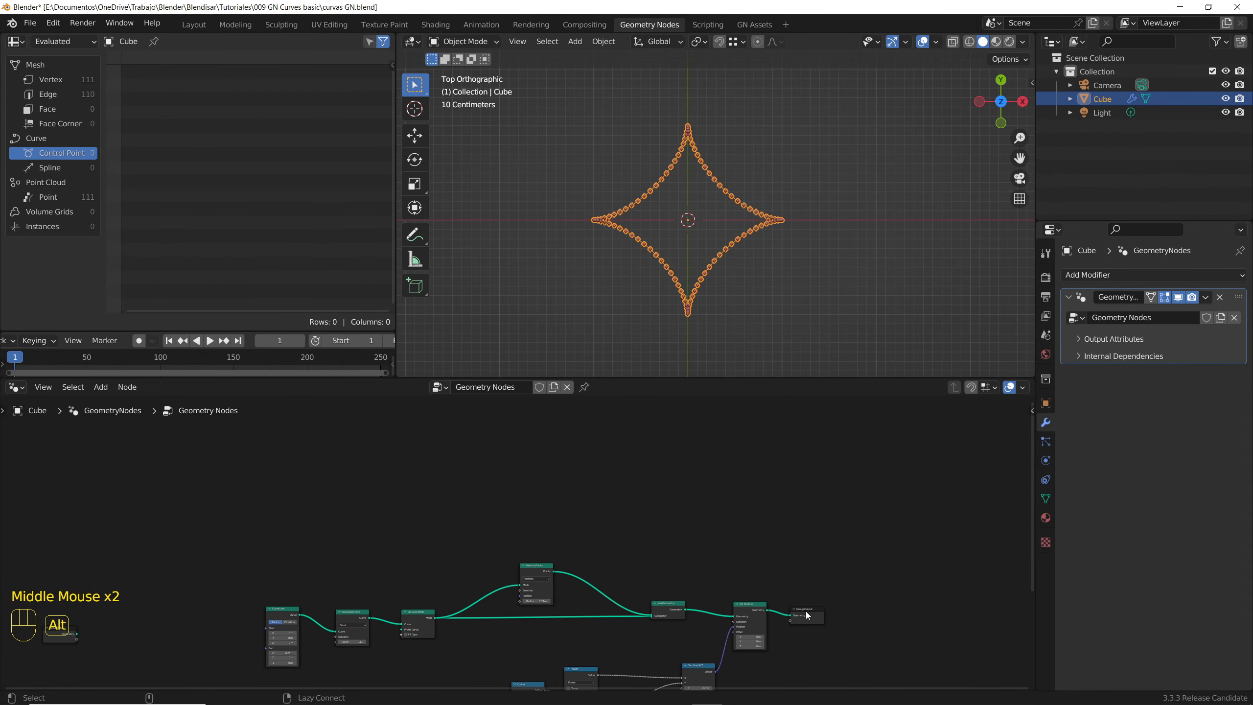
{"action": "left_click_drag", "start_coordinate": [796, 620], "coordinate": [264, 464], "text": "alt"}
{"action": "scroll", "coordinate": [787, 466], "scroll_direction": "up", "scroll_amount": 1}
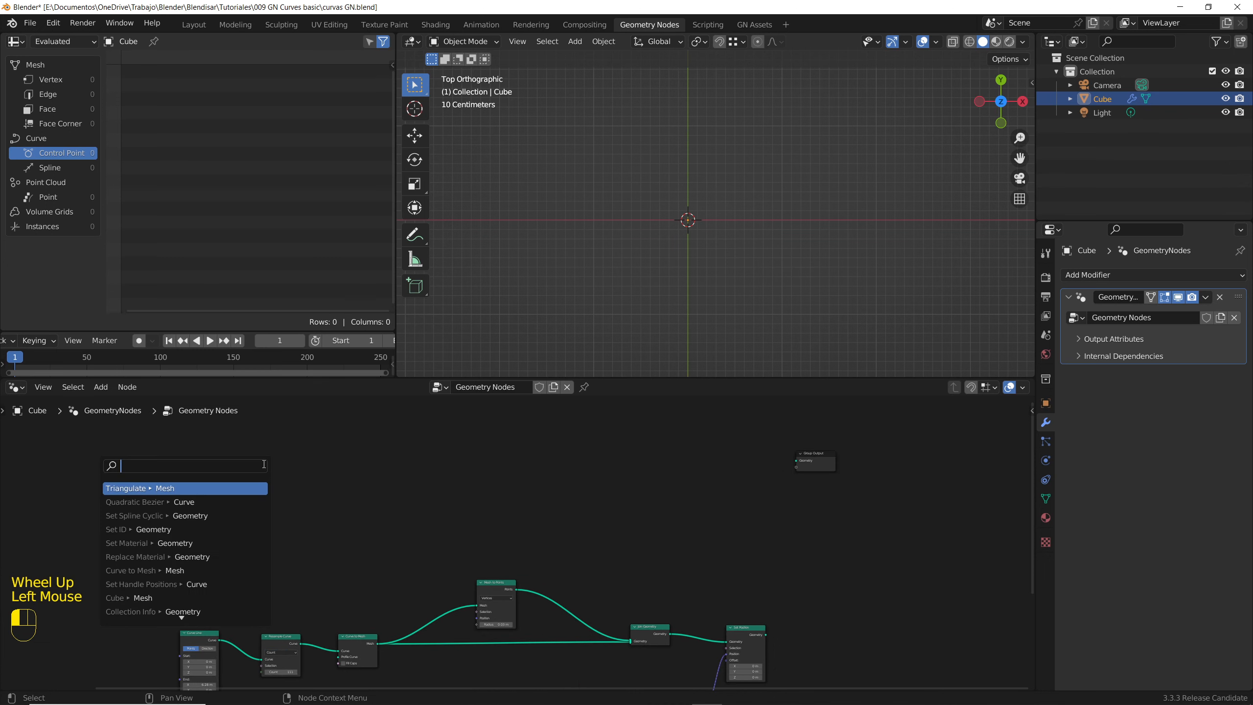
{"action": "type", "text": "grid"}
{"action": "key", "text": "Return"}
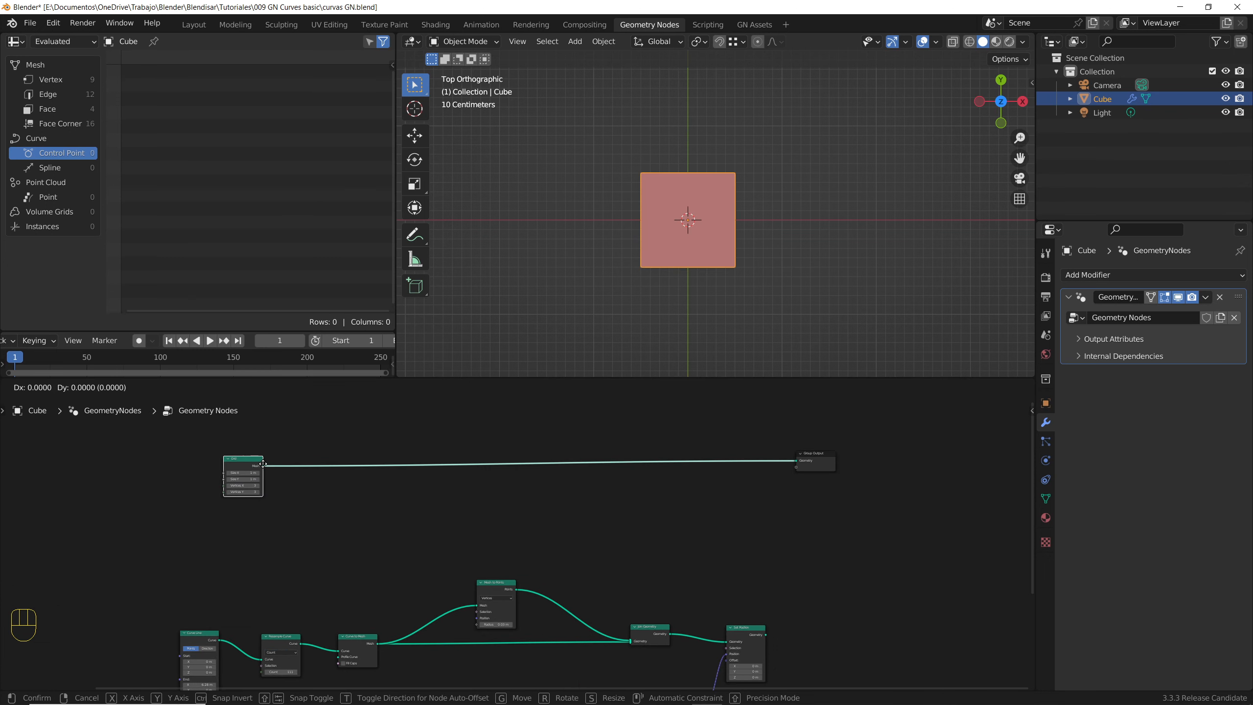
{"action": "middle_click_drag", "start_coordinate": [340, 471], "coordinate": [378, 580]}
{"action": "left_click_drag", "start_coordinate": [852, 563], "coordinate": [843, 539]}
{"action": "left_click_drag", "start_coordinate": [252, 556], "coordinate": [241, 541]}
Set the Grid's Size X and Y to 2 m and its Vertices X and Y to 2.
{"action": "scroll", "coordinate": [261, 546], "scroll_direction": "up", "scroll_amount": 4}
{"action": "middle_click_drag", "start_coordinate": [276, 562], "coordinate": [330, 527]}
{"action": "scroll", "coordinate": [311, 546], "scroll_direction": "up", "scroll_amount": 1}
{"action": "type", "text": "2"}
{"action": "key", "text": "Return"}
{"action": "left_click_drag", "start_coordinate": [250, 534], "coordinate": [241, 590]}
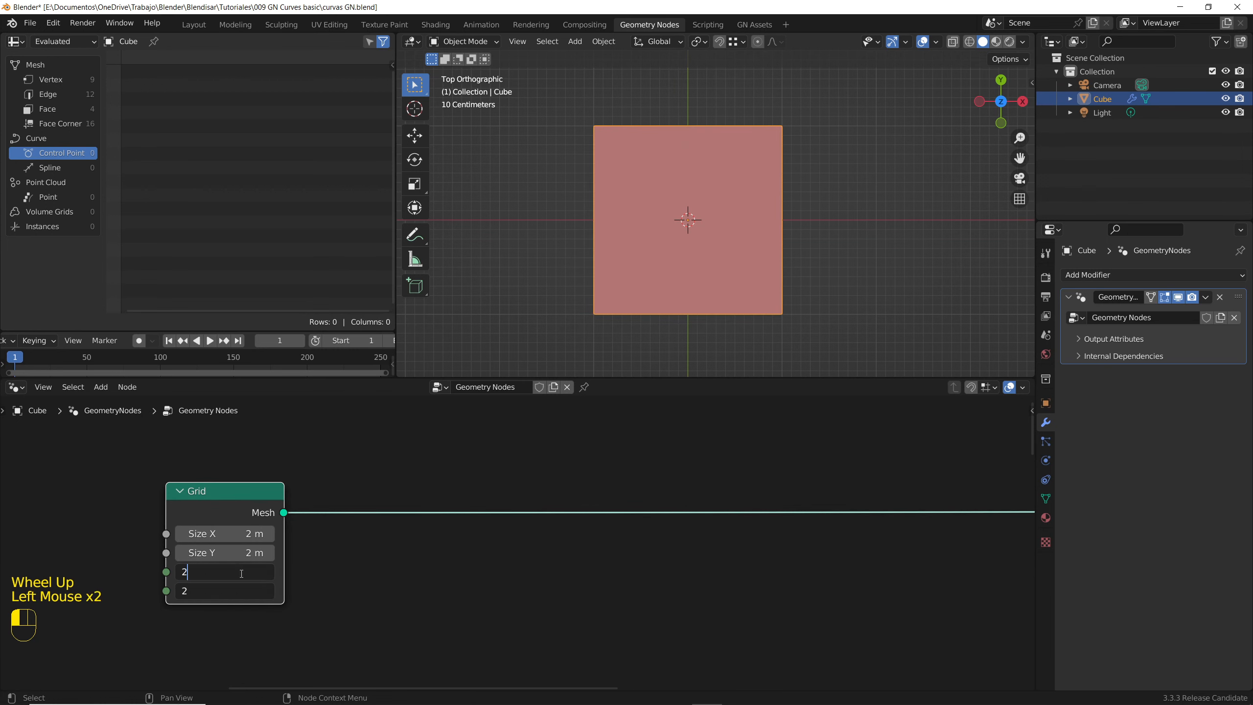
{"action": "type", "text": "2"}
{"action": "key", "text": "Return"}
{"action": "scroll", "coordinate": [290, 563], "scroll_direction": "up", "scroll_amount": 1}
{"action": "middle_click_drag", "start_coordinate": [290, 563], "coordinate": [272, 535]}
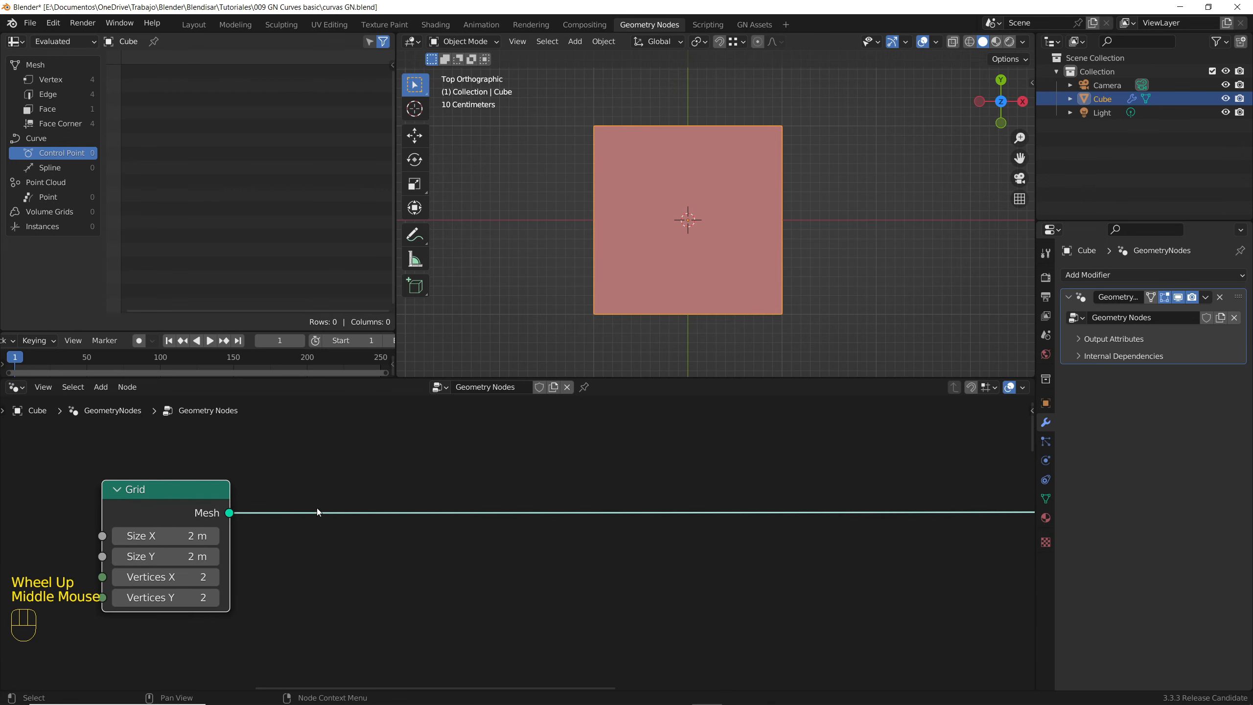
Insert a Mesh to Curve node between the Grid and Group Output.
{"action": "key", "text": "shift+a"}
{"action": "type", "text": "to cruv"}
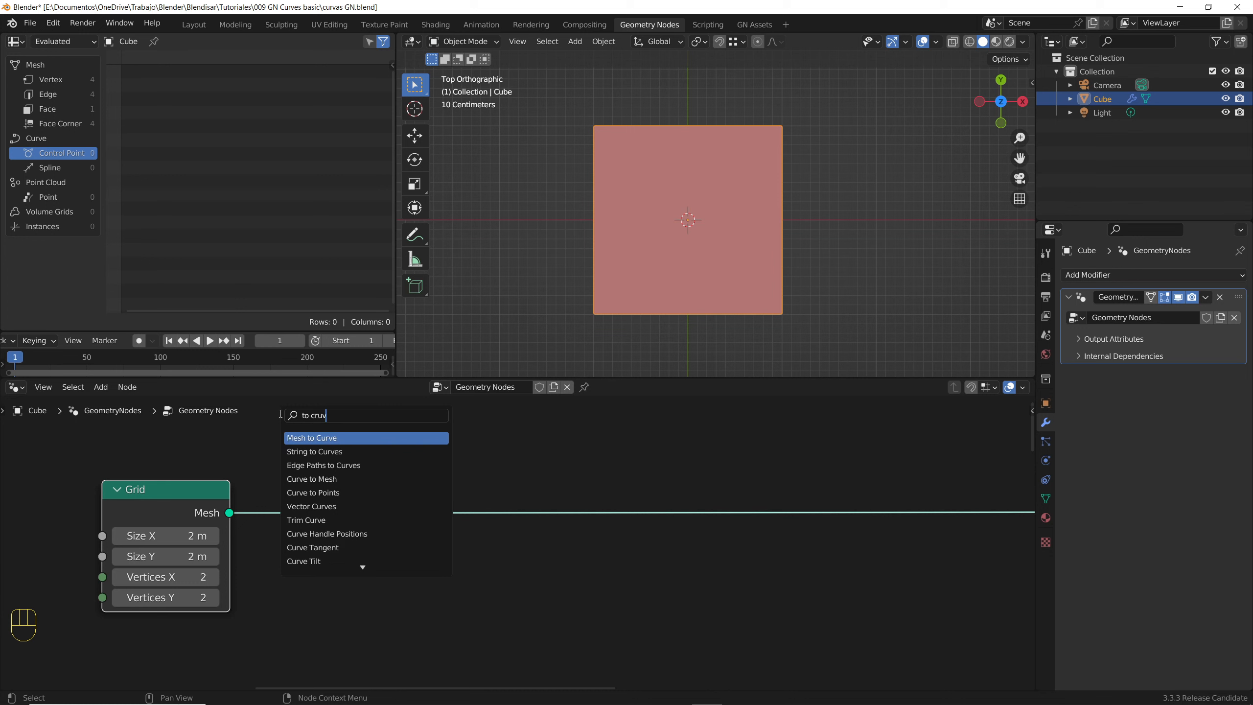
{"action": "key", "text": "Return"}
{"action": "left_click", "coordinate": [390, 495]}
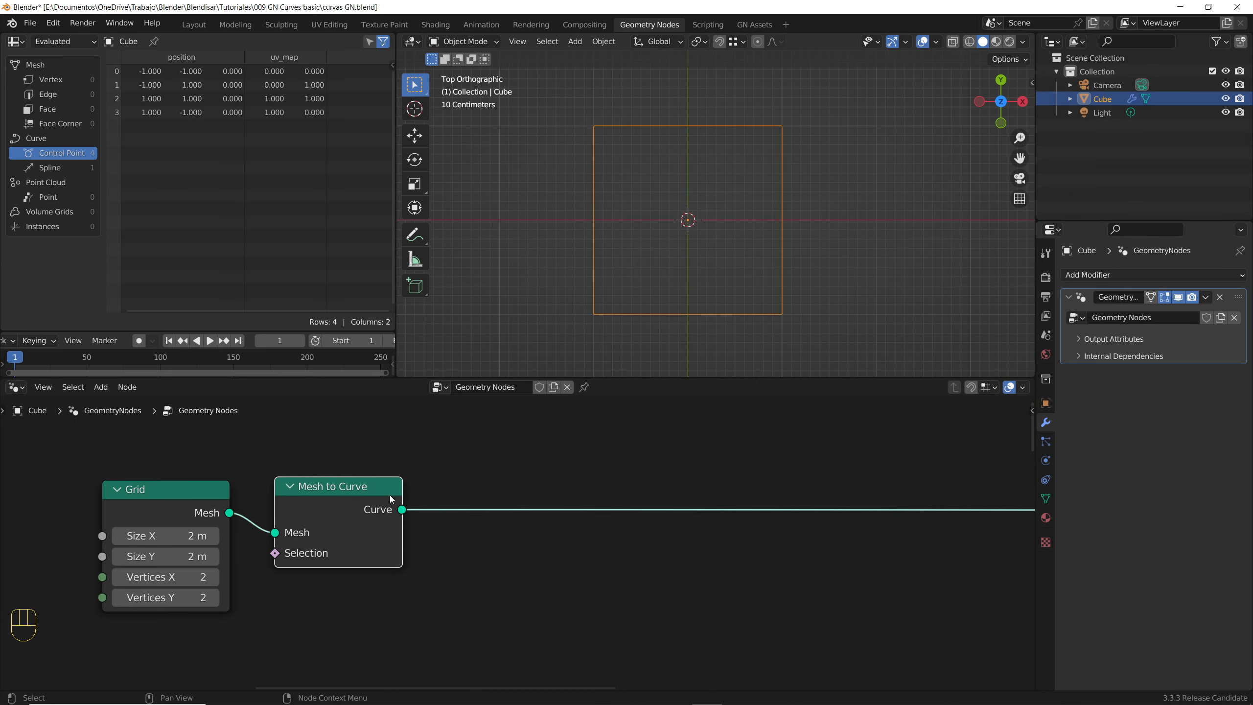
Insert a Transform node after Mesh to Curve and set its Z rotation to 45°.
{"action": "key", "text": "shift+a"}
{"action": "type", "text": "tr"}
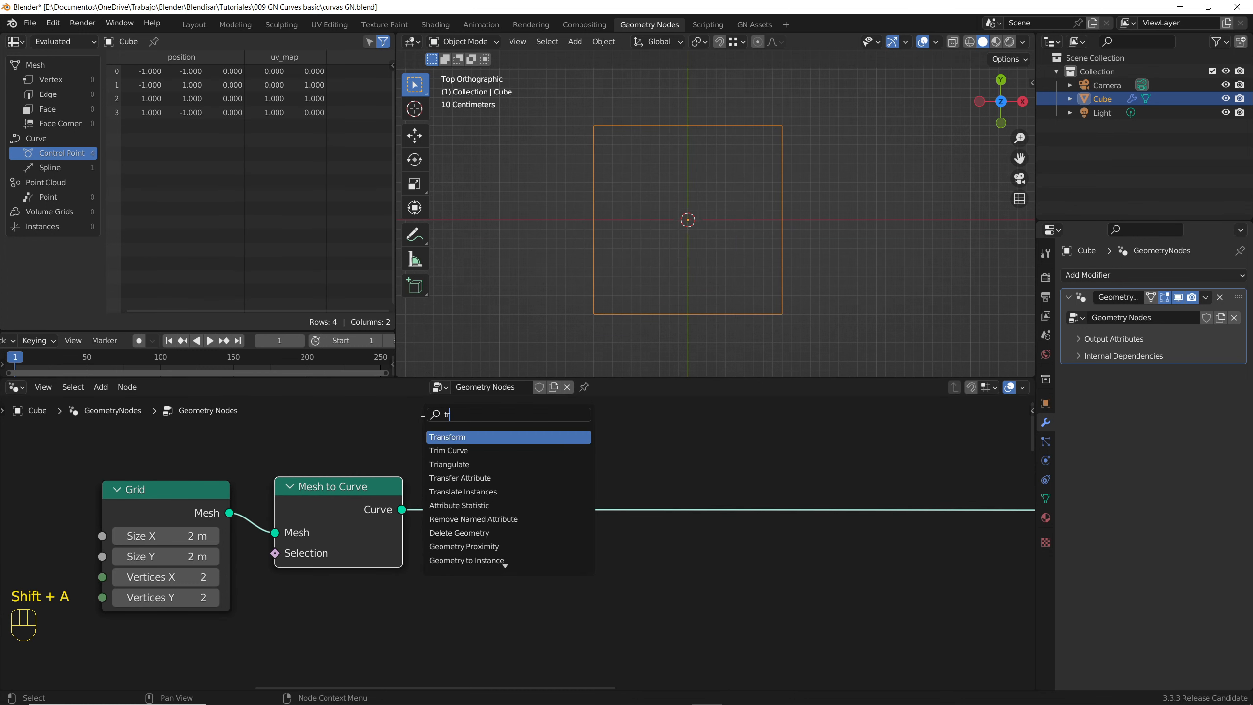
{"action": "key", "text": "Return"}
{"action": "left_click", "coordinate": [557, 533]}
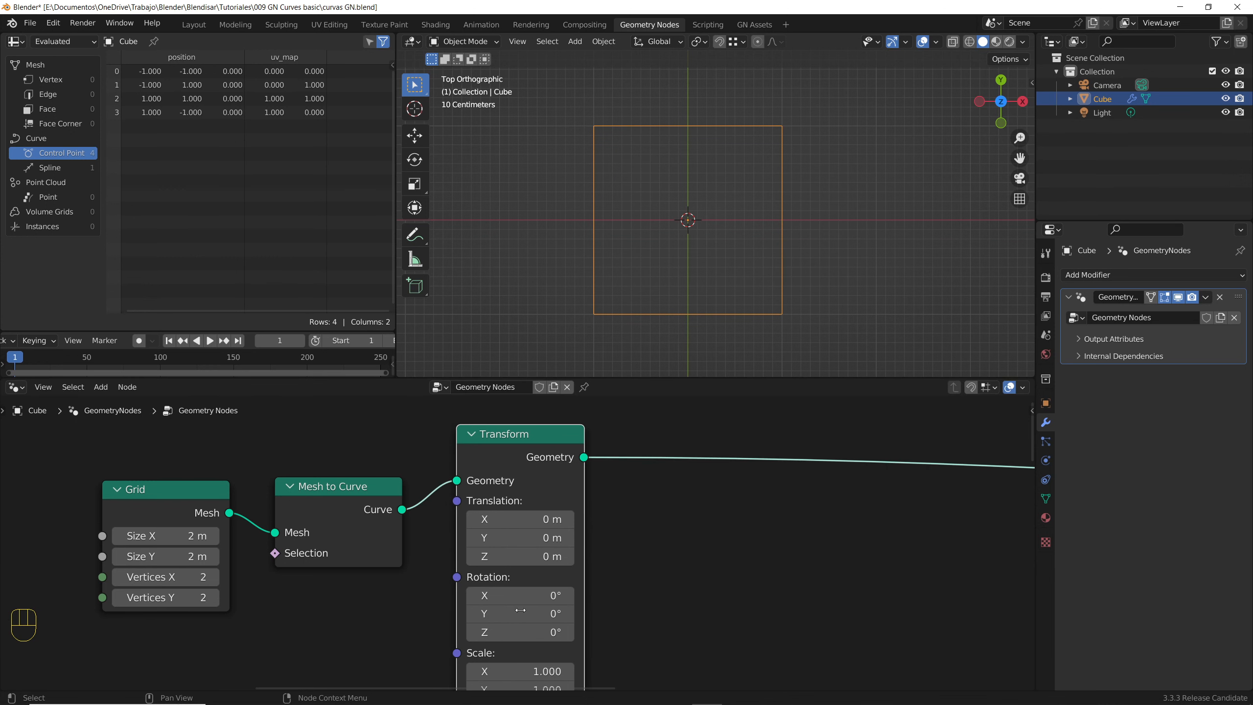
{"action": "left_click", "coordinate": [528, 631]}
{"action": "type", "text": "45"}
{"action": "key", "text": "Return"}
Insert a Set Handle Positions node between the Transform node and Group Output.
{"action": "scroll", "coordinate": [628, 556], "scroll_direction": "down", "scroll_amount": 2}
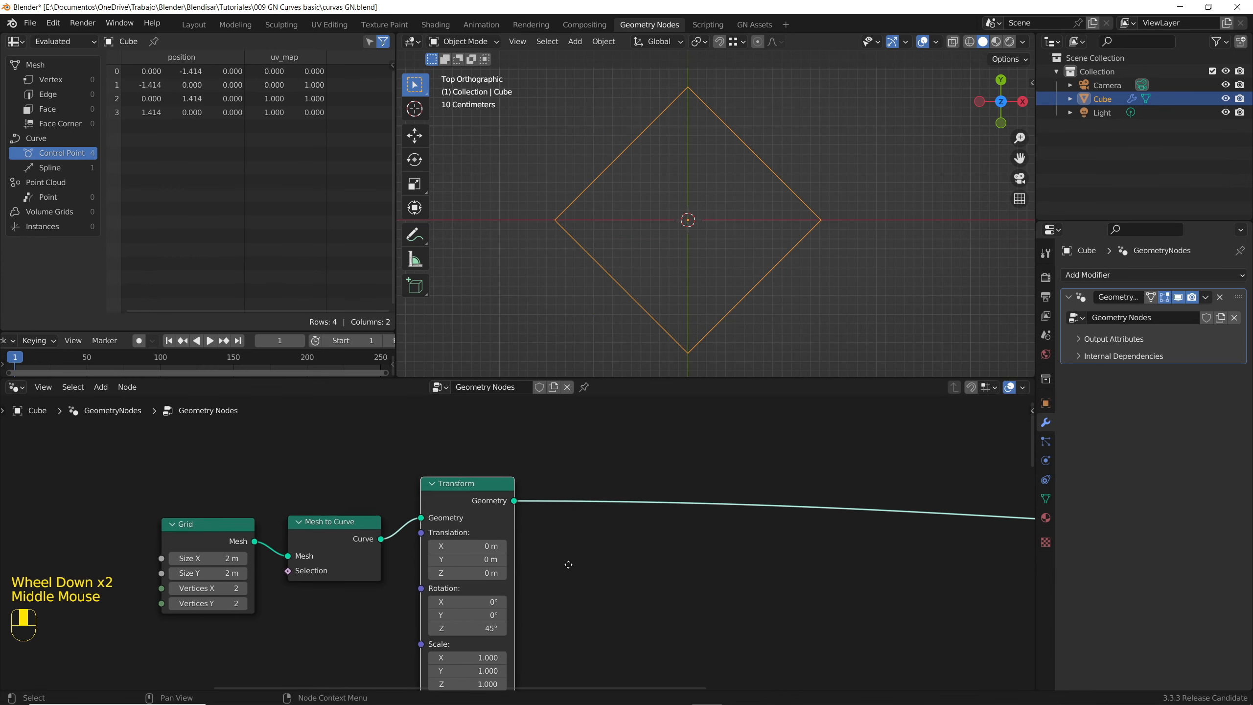
{"action": "middle_click_drag", "start_coordinate": [629, 556], "coordinate": [566, 519]}
{"action": "key", "text": "shift+a"}
{"action": "left_click", "coordinate": [483, 411]}
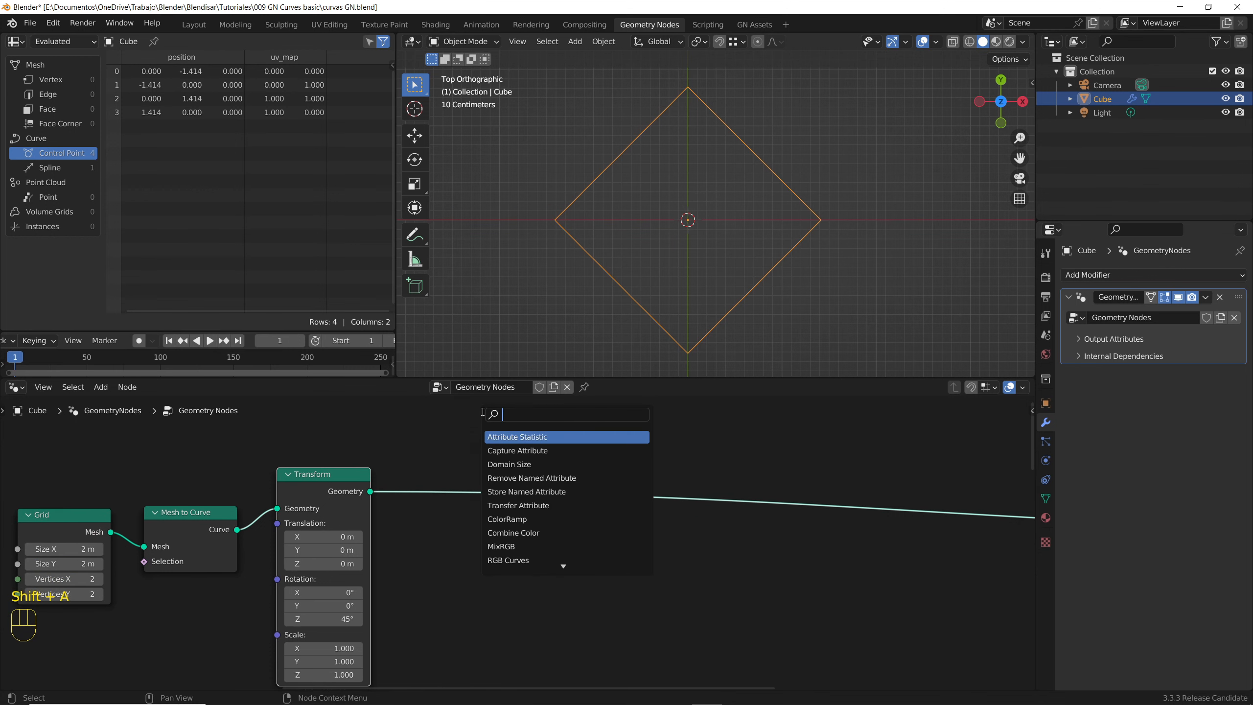
{"action": "type", "text": "set"}
{"action": "type", "text": " hand"}
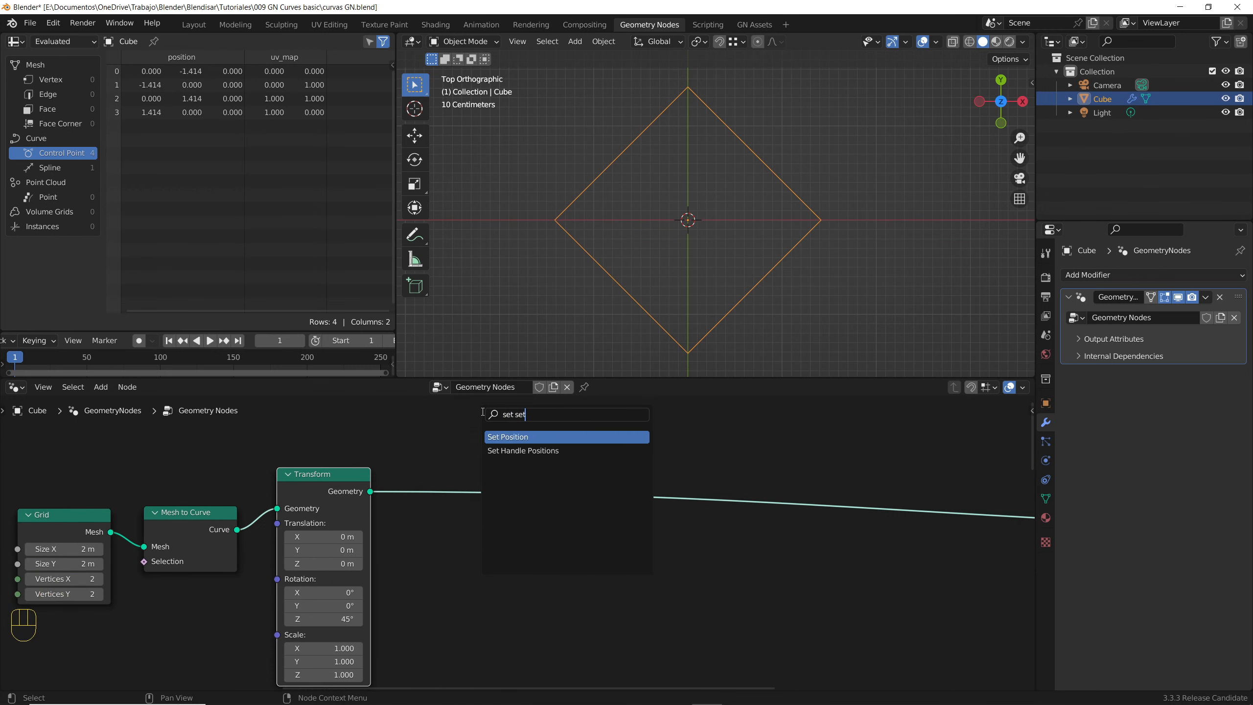
{"action": "key", "text": "Down"}
{"action": "key", "text": "Return"}
{"action": "left_click", "coordinate": [629, 453]}
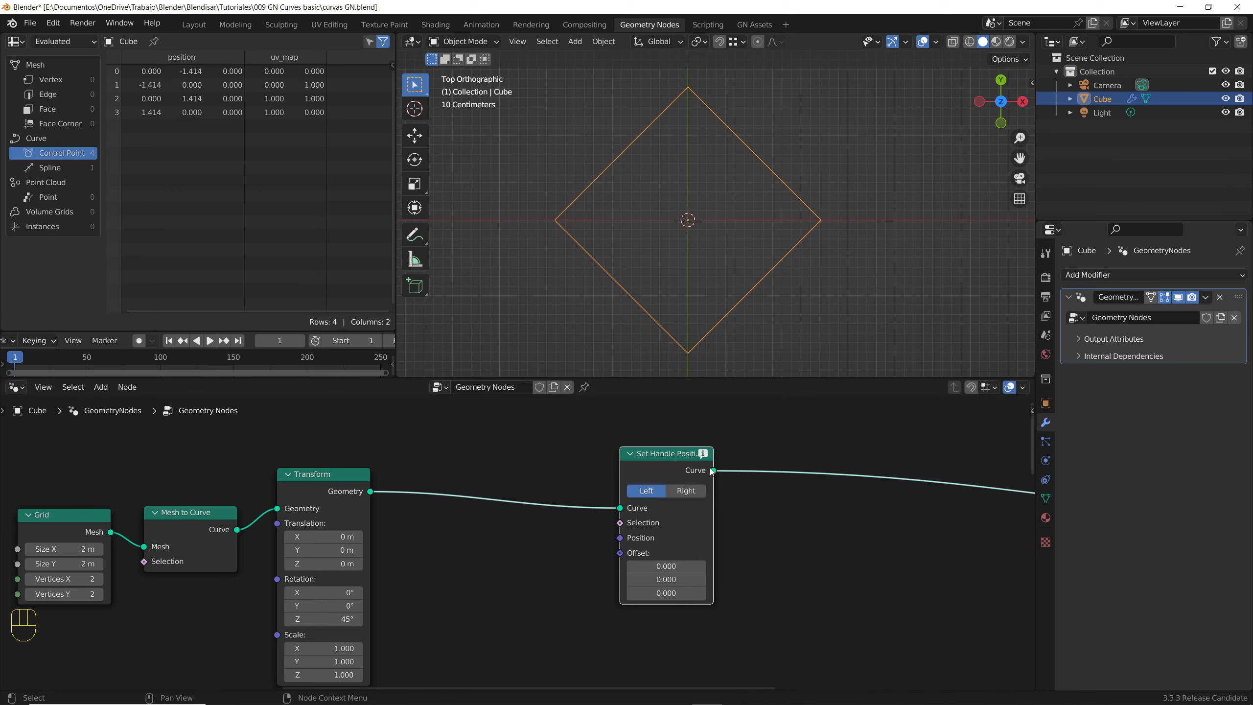
{"action": "mouse_move", "coordinate": [702, 452]}
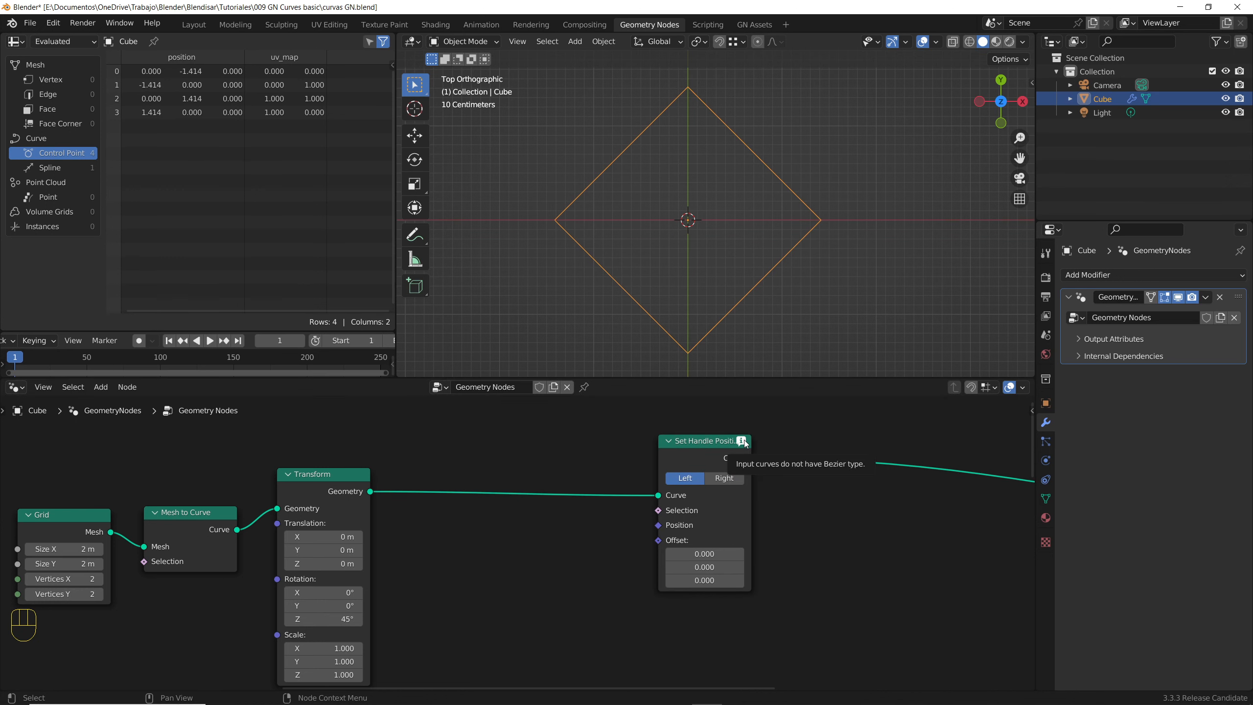
{"action": "left_click", "coordinate": [577, 457]}
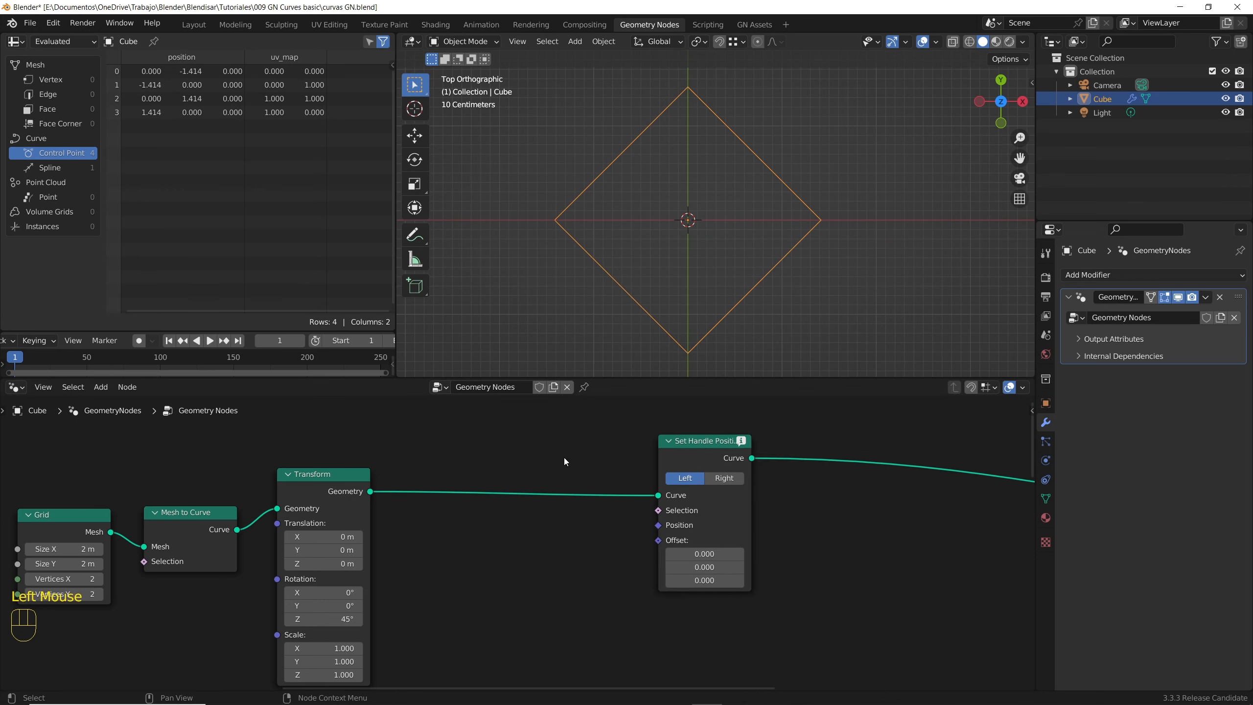
Insert a Set Spline Type node between Transform and Set Handle Positions and set its type to Bezier.
{"action": "key", "text": "shift+a"}
{"action": "left_click", "coordinate": [502, 414]}
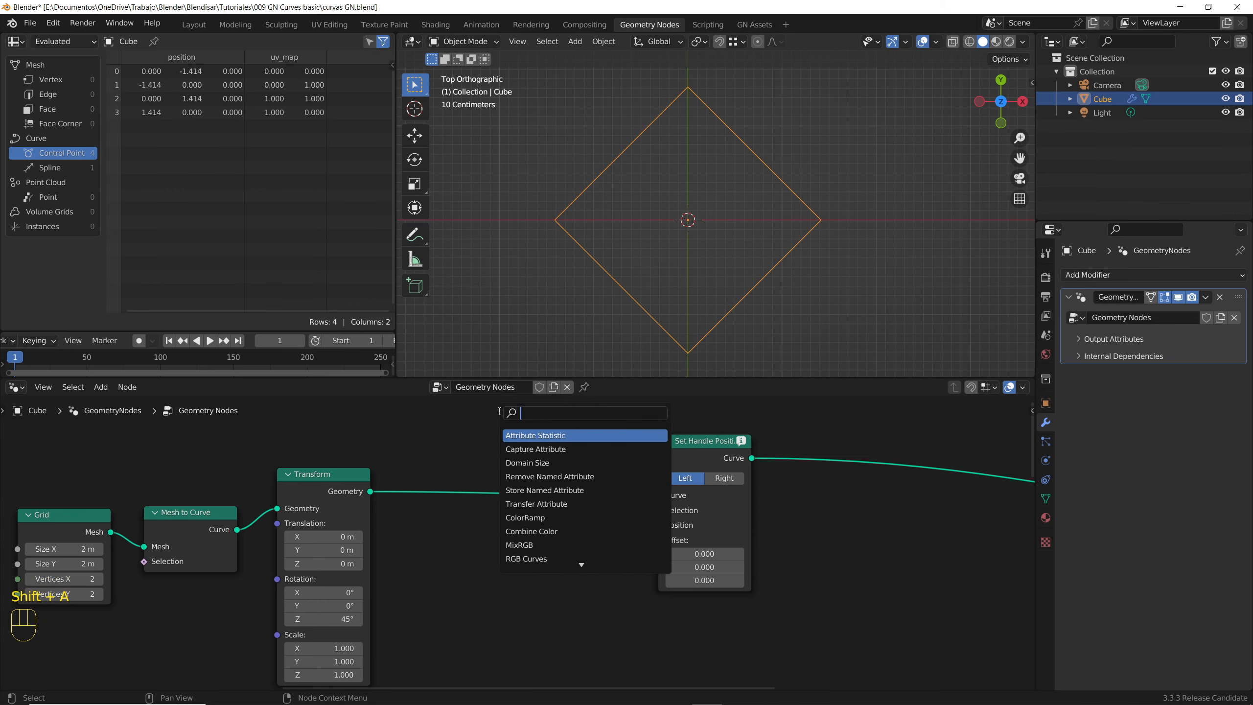
{"action": "type", "text": "spline"}
{"action": "key", "text": "Return"}
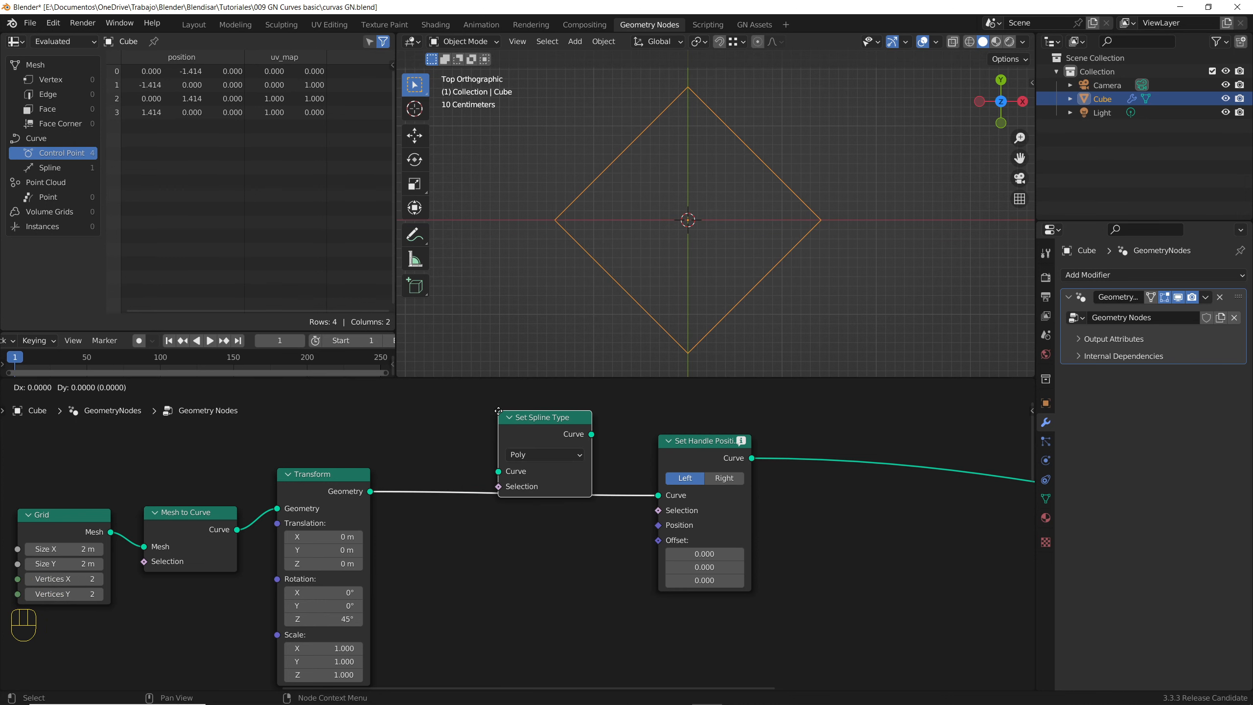
{"action": "left_click", "coordinate": [453, 439]}
{"action": "left_click", "coordinate": [491, 488]}
{"action": "left_click", "coordinate": [492, 524]}
Duplicate Set Handle Positions, insert the copy after the original and switch it to the Right handle.
{"action": "middle_click_drag", "start_coordinate": [759, 511], "coordinate": [482, 514]}
{"action": "left_click", "coordinate": [414, 446]}
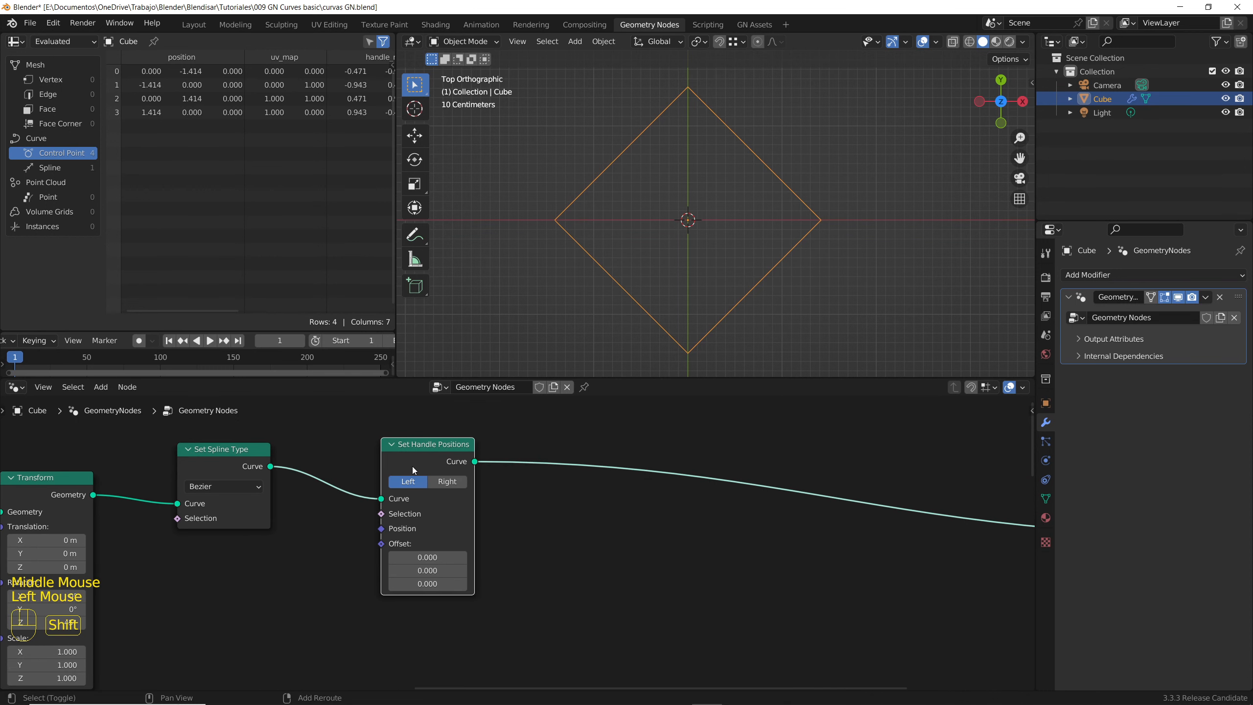
{"action": "key", "text": "shift+d"}
{"action": "left_click", "coordinate": [572, 464]}
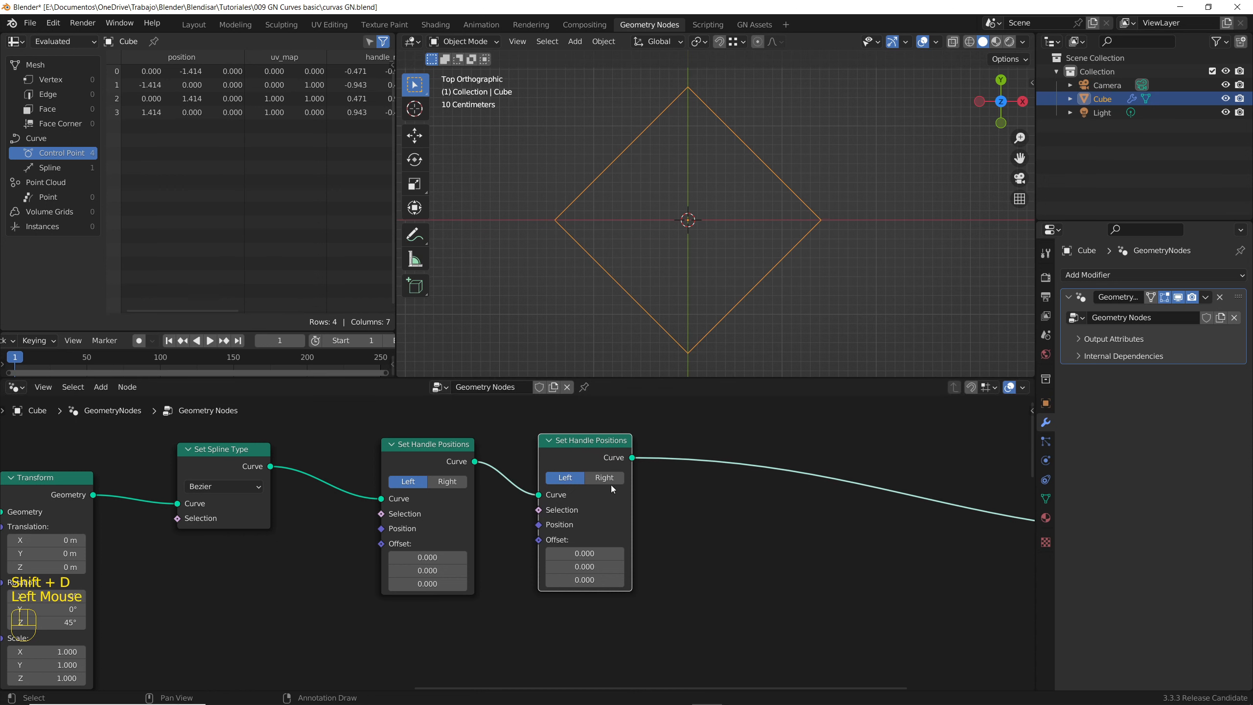
{"action": "left_click", "coordinate": [611, 482]}
{"action": "middle_click_drag", "start_coordinate": [637, 510], "coordinate": [713, 504]}
{"action": "scroll", "coordinate": [713, 503], "scroll_direction": "down", "scroll_amount": 2}
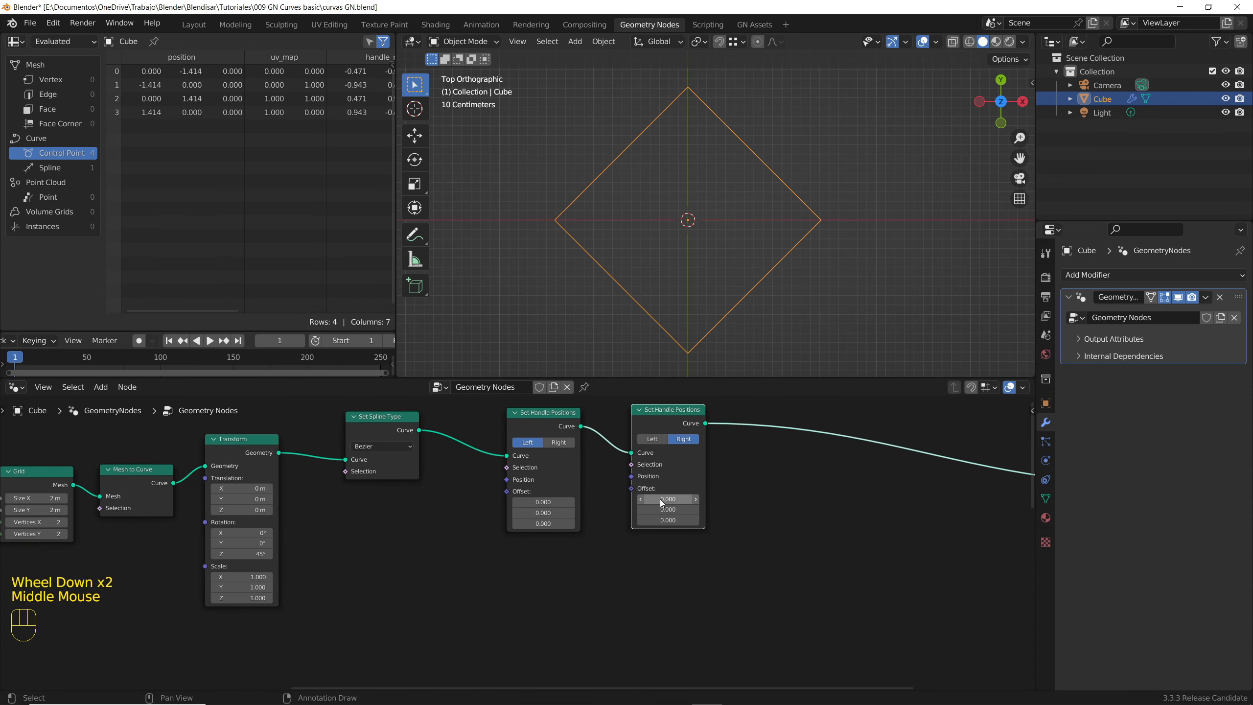
{"action": "left_click_drag", "start_coordinate": [659, 412], "coordinate": [699, 425]}
Add a vector Multiply node and feed its output into the Position of both Set Handle Positions nodes.
{"action": "left_click_drag", "start_coordinate": [507, 479], "coordinate": [461, 553]}
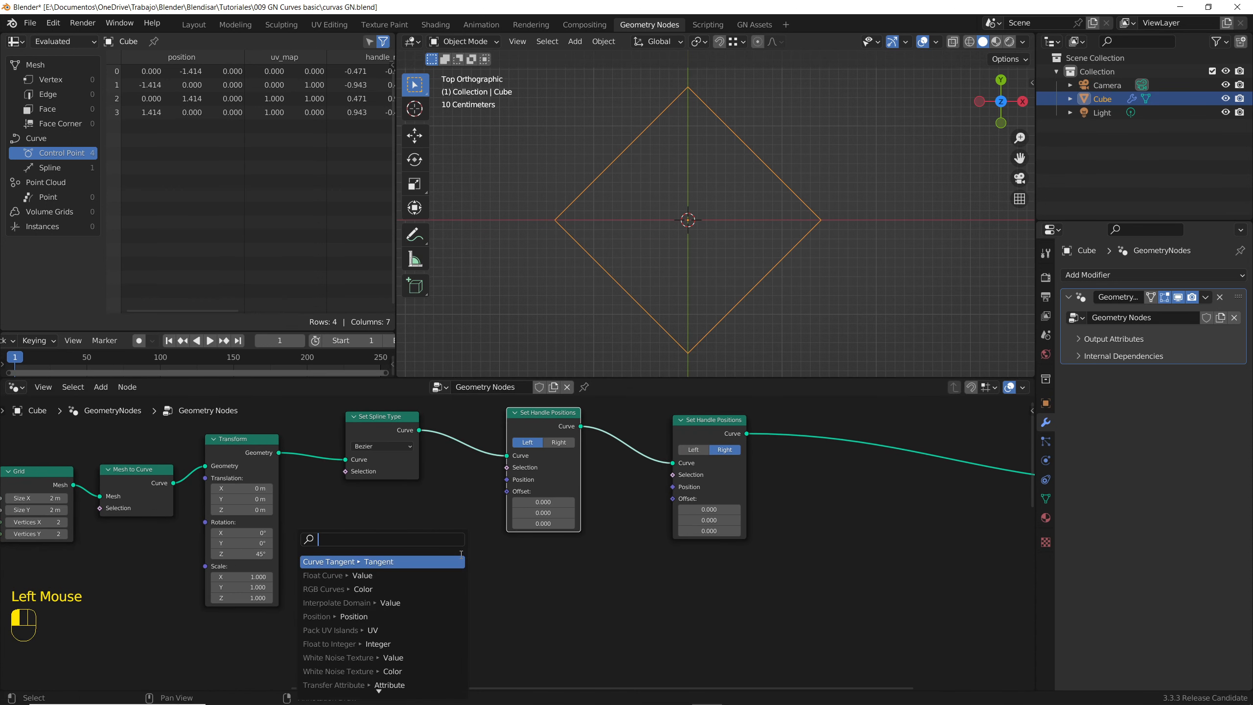
{"action": "type", "text": "mul"}
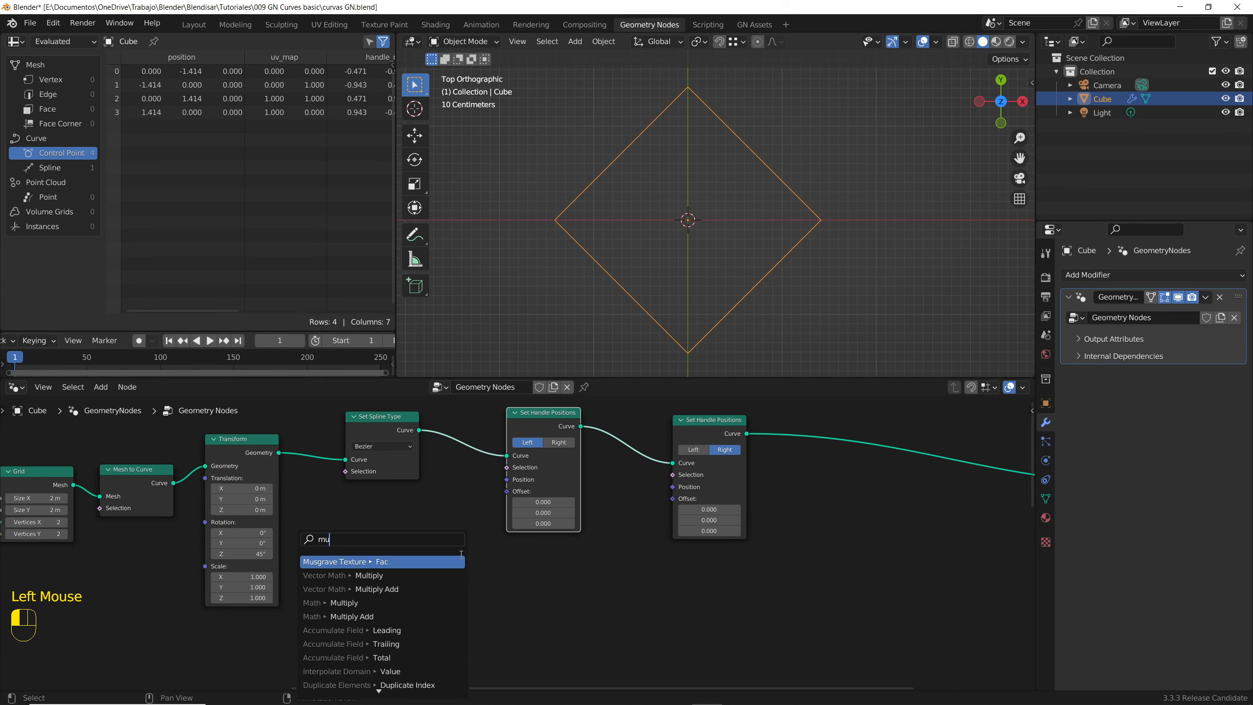
{"action": "key", "text": "Return"}
{"action": "left_click", "coordinate": [482, 554]}
{"action": "left_click_drag", "start_coordinate": [482, 554], "coordinate": [673, 487]}
Feed Multiply's first vector from a new Position node and set all three components of its second vector to 0.5.
{"action": "left_click_drag", "start_coordinate": [408, 584], "coordinate": [368, 579]}
{"action": "type", "text": "pos"}
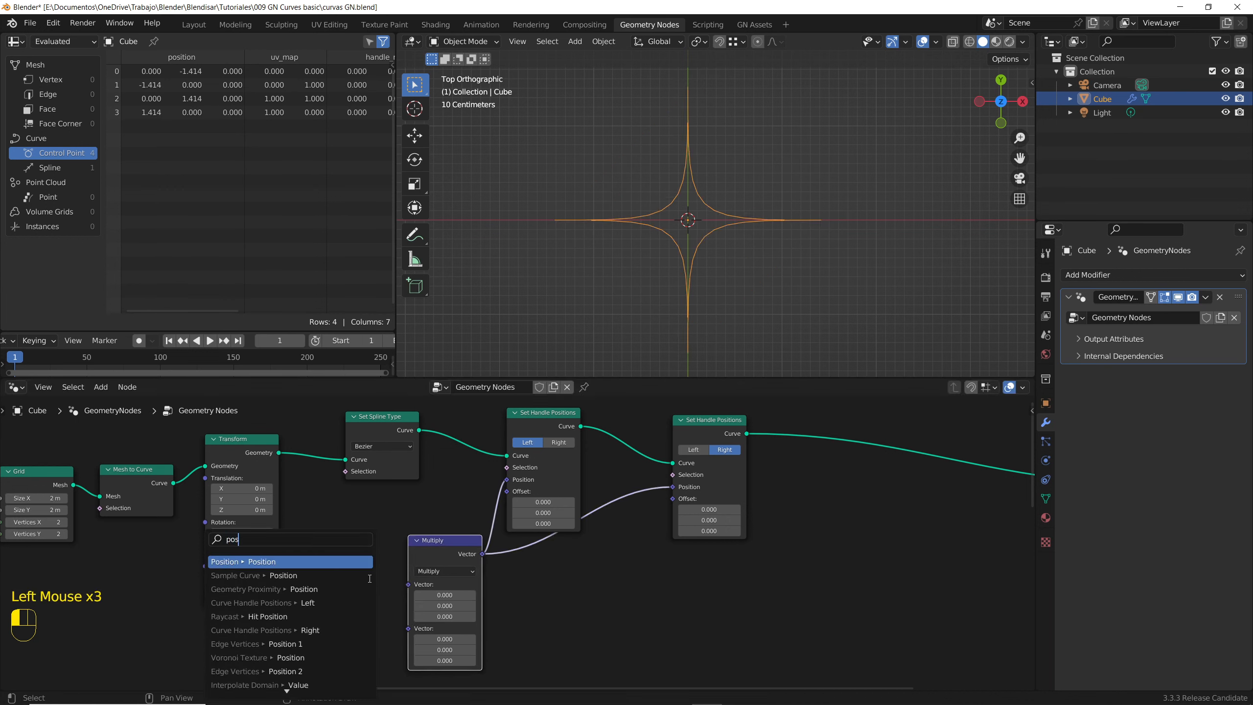
{"action": "key", "text": "Return"}
{"action": "left_click", "coordinate": [391, 583]}
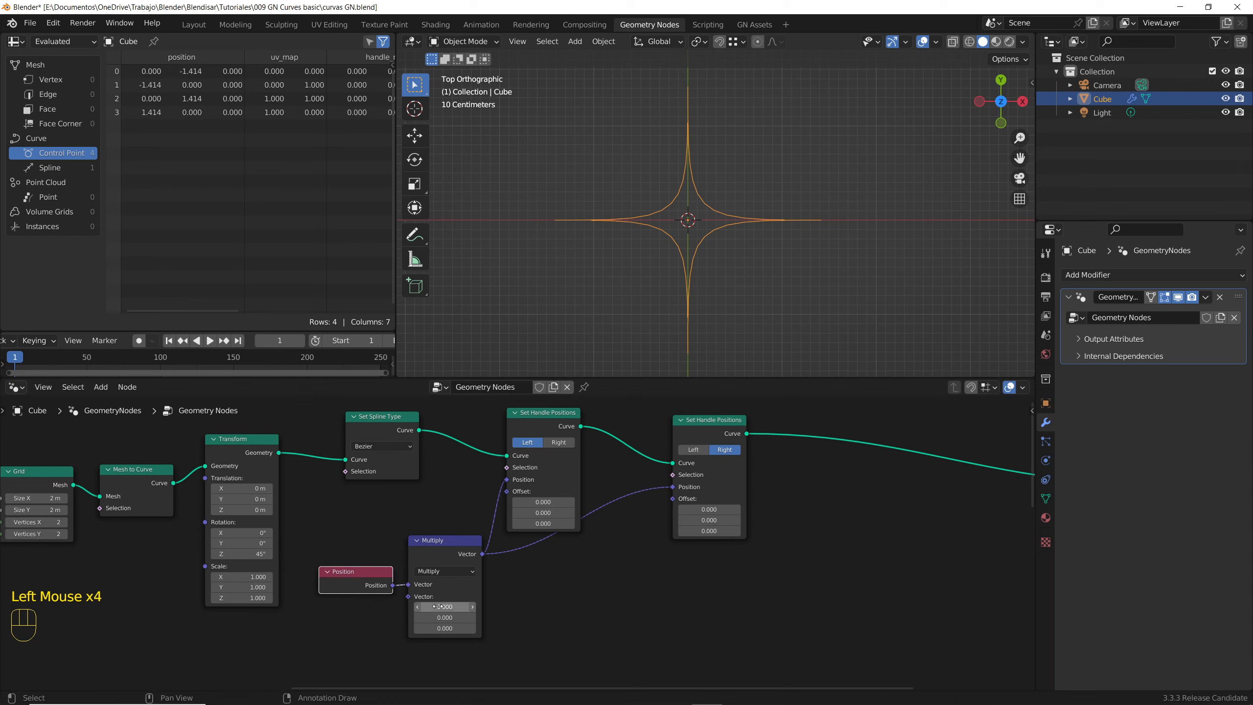
{"action": "left_click_drag", "start_coordinate": [438, 607], "coordinate": [439, 629], "text": "shift"}
{"action": "type", "text": "0.5"}
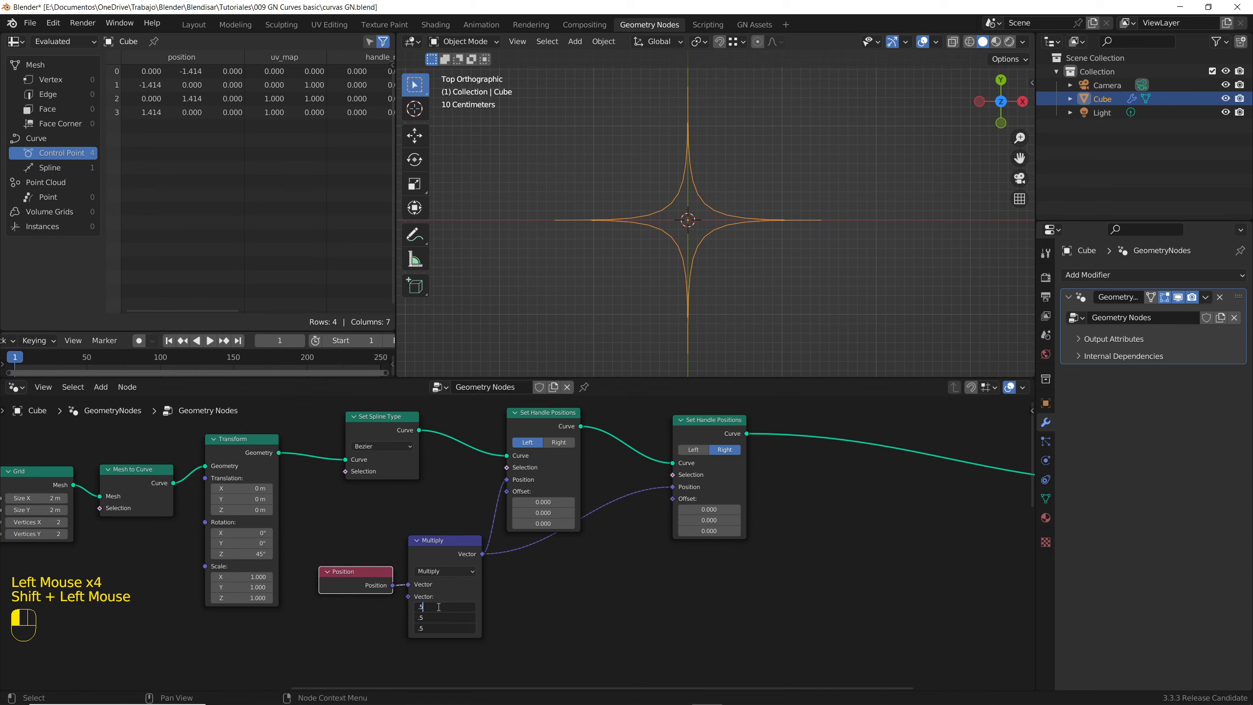
{"action": "key", "text": "Return"}
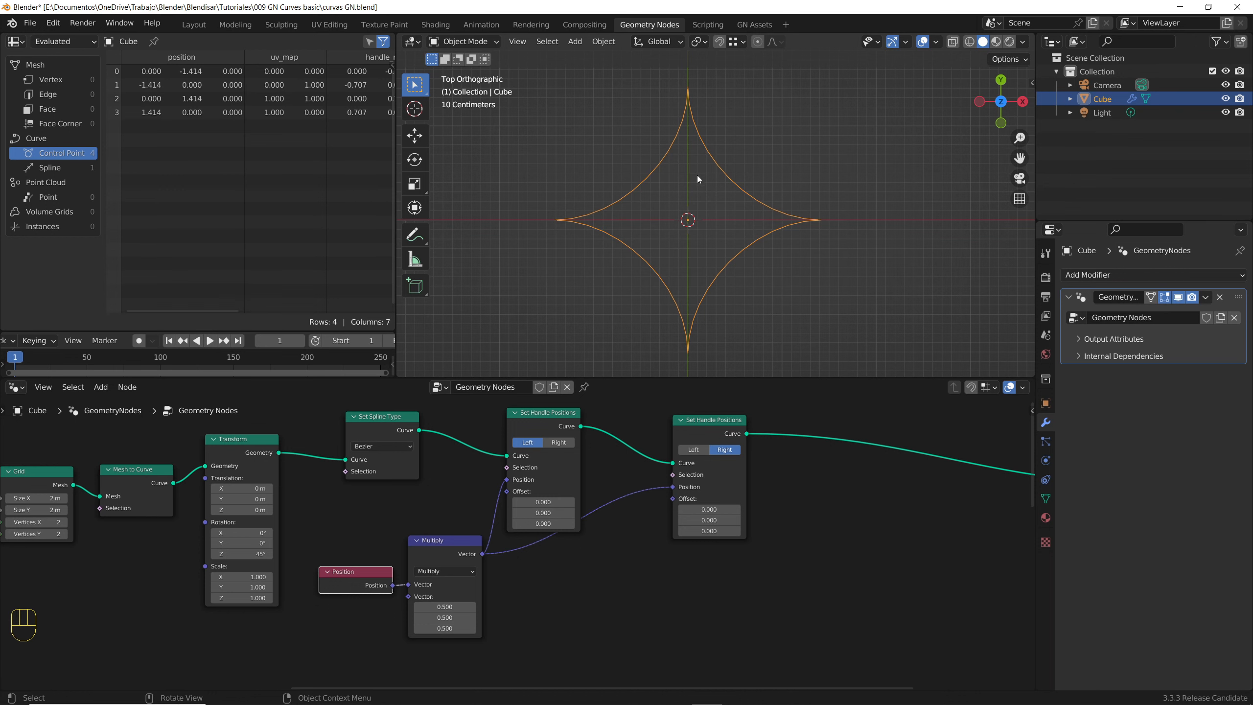
Add a Curve Circle node with resolution 4 above the Grid and connect its curve to Set Spline Type.
{"action": "scroll", "coordinate": [776, 597], "scroll_direction": "down", "scroll_amount": 2}
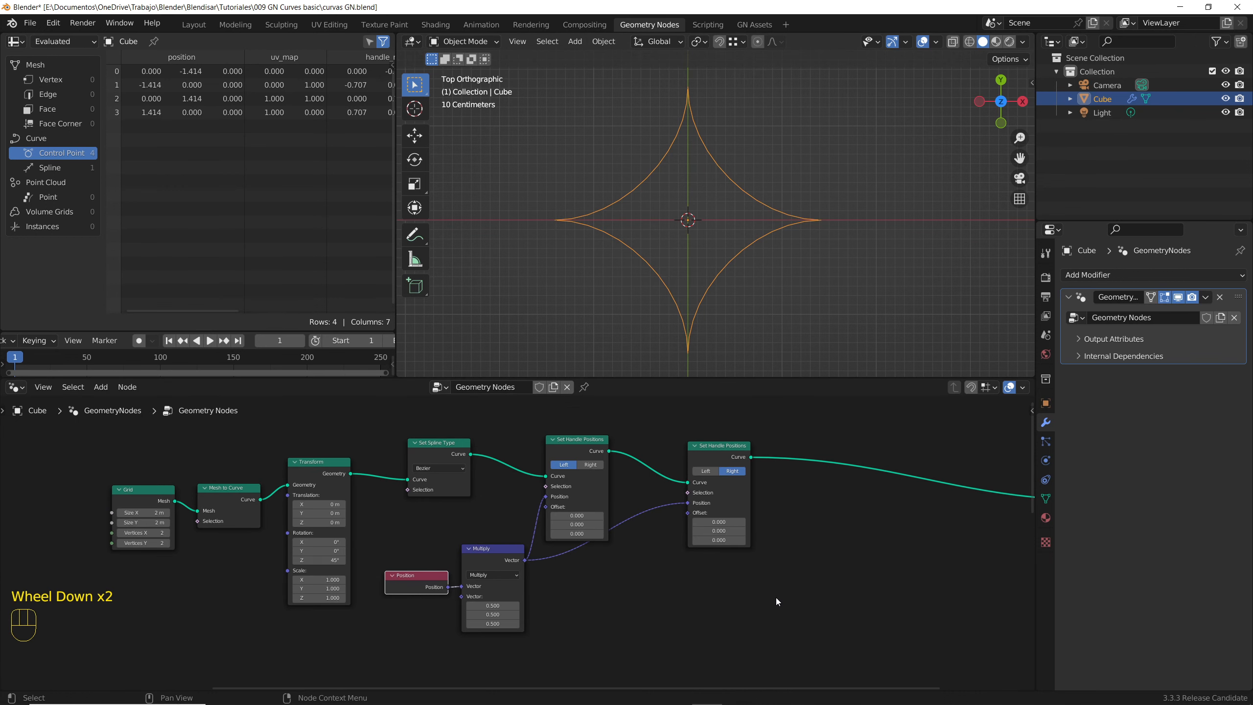
{"action": "middle_click_drag", "start_coordinate": [219, 434], "coordinate": [457, 533]}
{"action": "scroll", "coordinate": [410, 530], "scroll_direction": "up", "scroll_amount": 1}
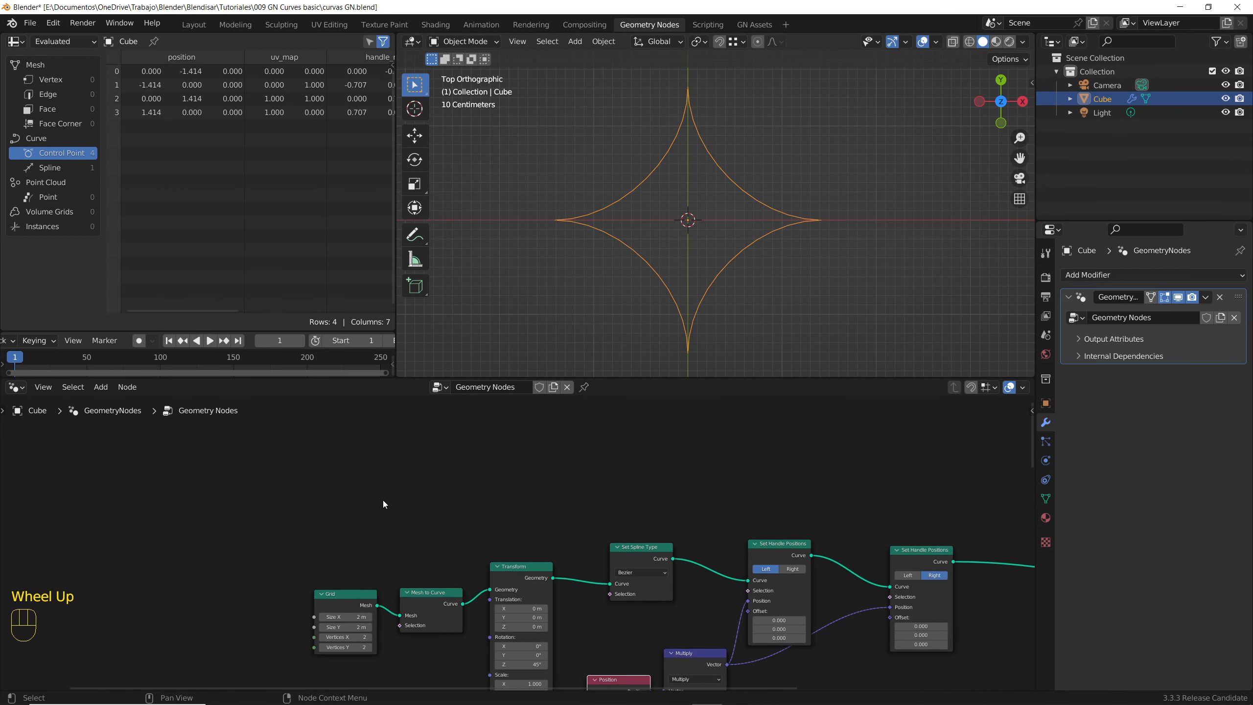
{"action": "key", "text": "shift+a"}
{"action": "left_click", "coordinate": [337, 412]}
{"action": "type", "text": "circ"}
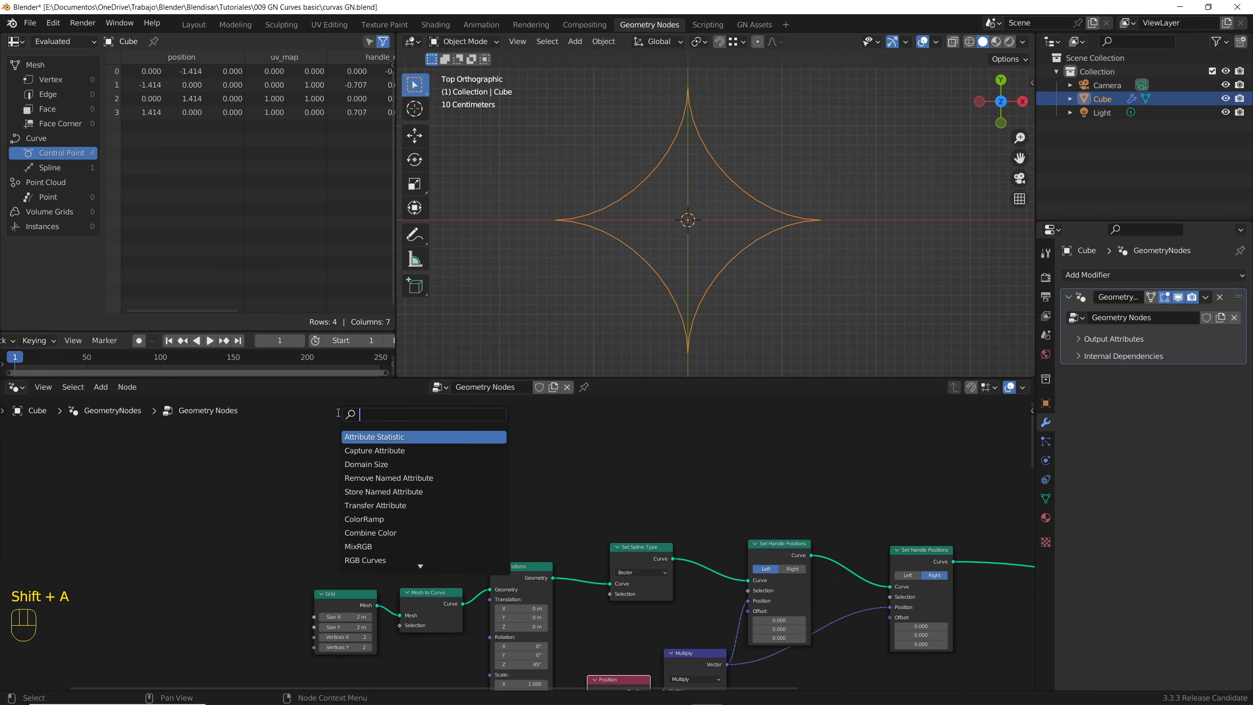
{"action": "left_click", "coordinate": [365, 450]}
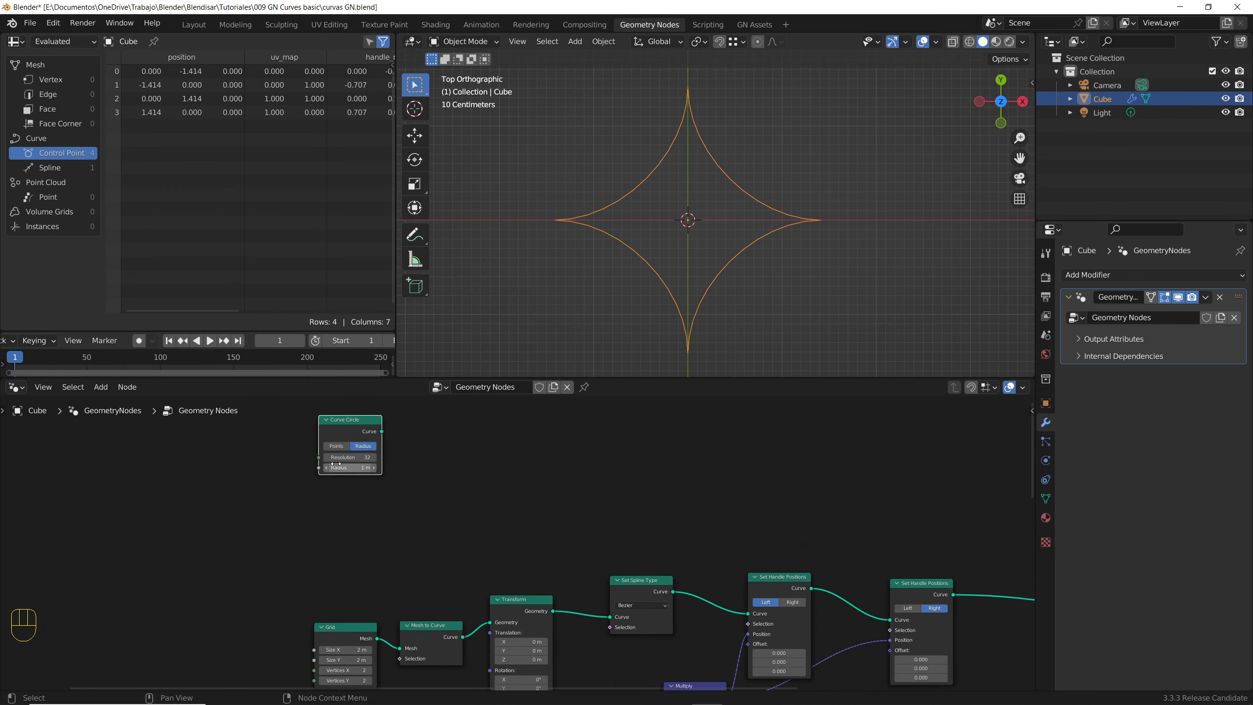
{"action": "left_click", "coordinate": [369, 466]}
{"action": "left_click_drag", "start_coordinate": [370, 424], "coordinate": [408, 464]}
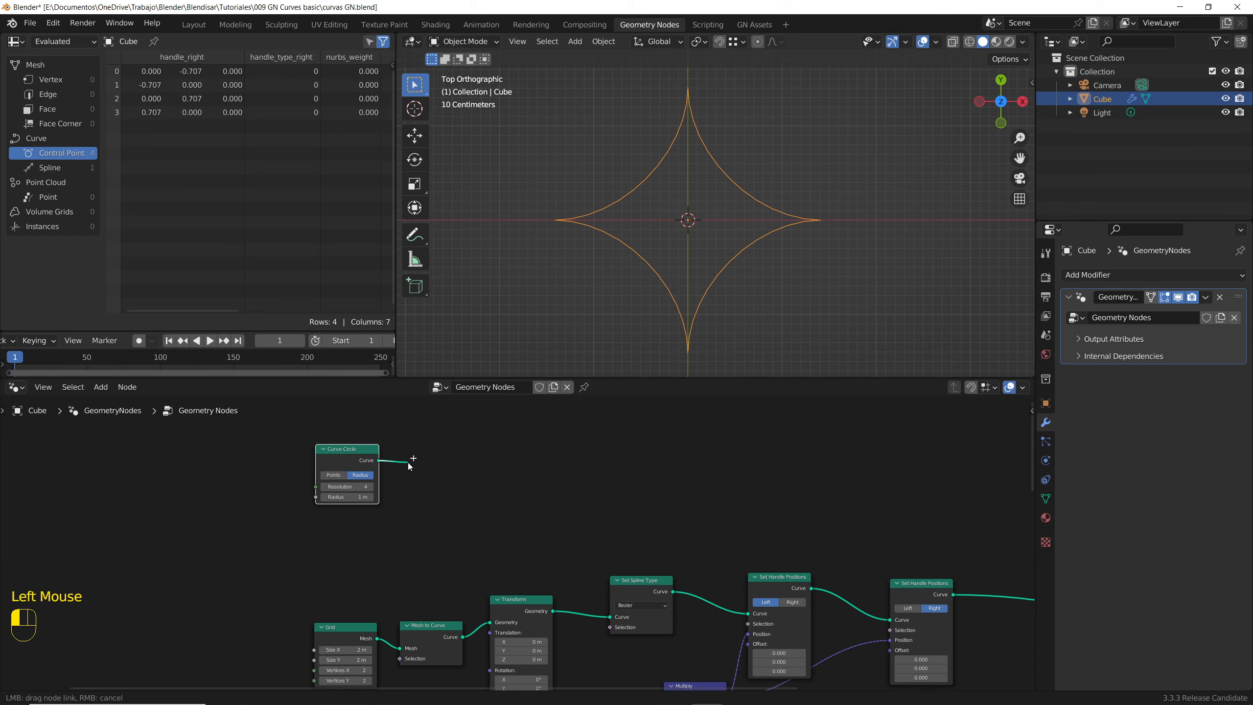
{"action": "left_click_drag", "start_coordinate": [482, 506], "coordinate": [610, 618]}
Try a radius of 2 m on the Curve Circle, and settle on 1.5 m.
{"action": "left_click", "coordinate": [347, 496]}
{"action": "type", "text": "2"}
{"action": "key", "text": "Return"}
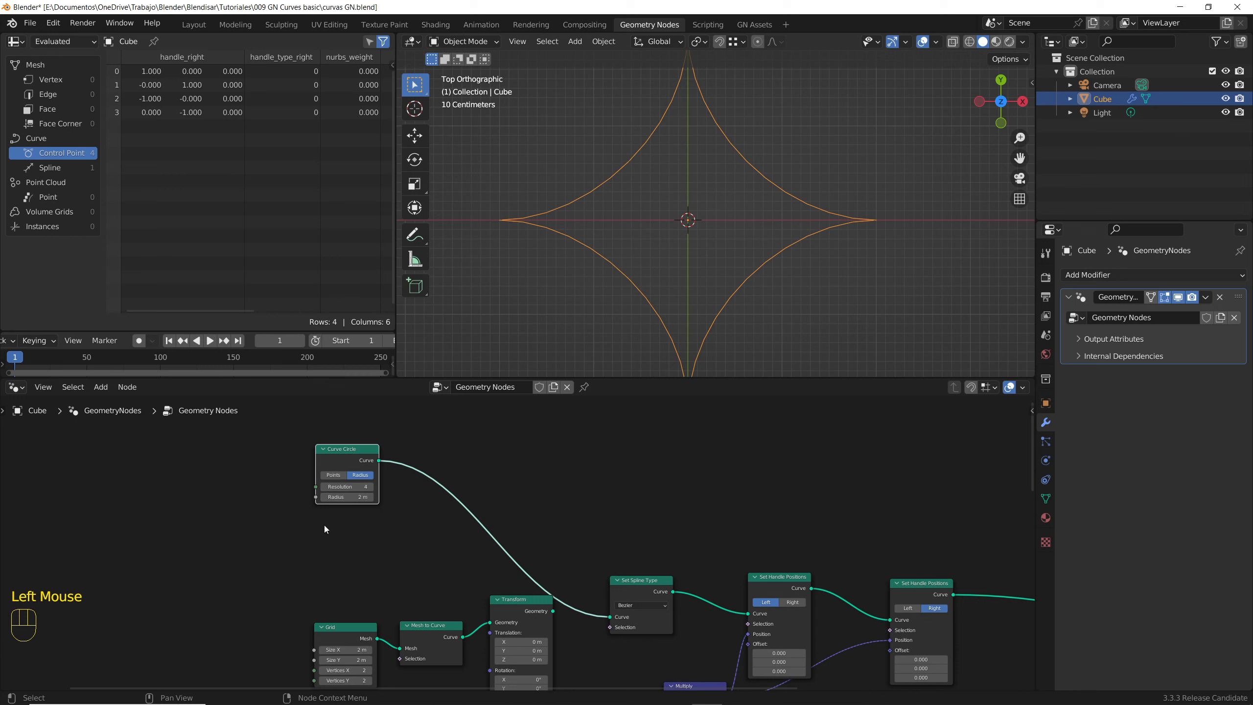
{"action": "double_click", "coordinate": [341, 497]}
{"action": "type", "text": "1.5"}
{"action": "key", "text": "Return"}
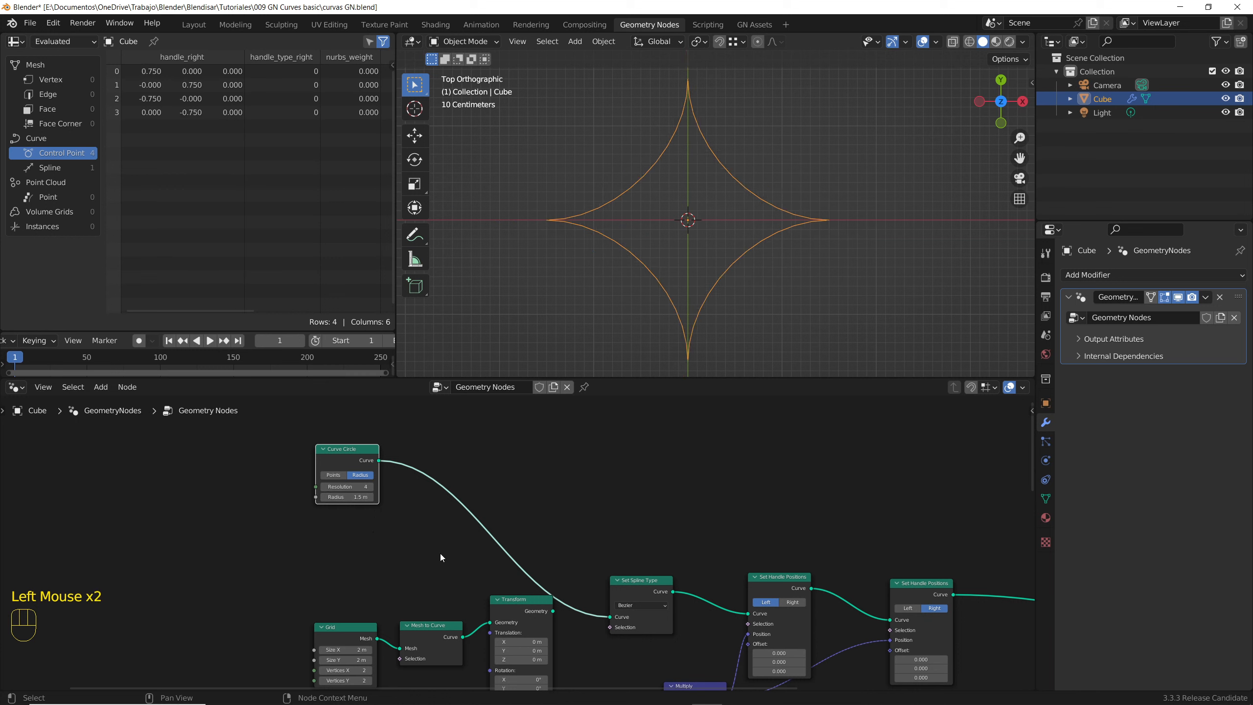
Feed Set Spline Type from Transform for comparison and reconnect the Curve Circle to it.
{"action": "left_click_drag", "start_coordinate": [554, 610], "coordinate": [614, 619]}
{"action": "left_click_drag", "start_coordinate": [379, 460], "coordinate": [365, 497]}
{"action": "middle_click_drag", "start_coordinate": [366, 497], "coordinate": [376, 531]}
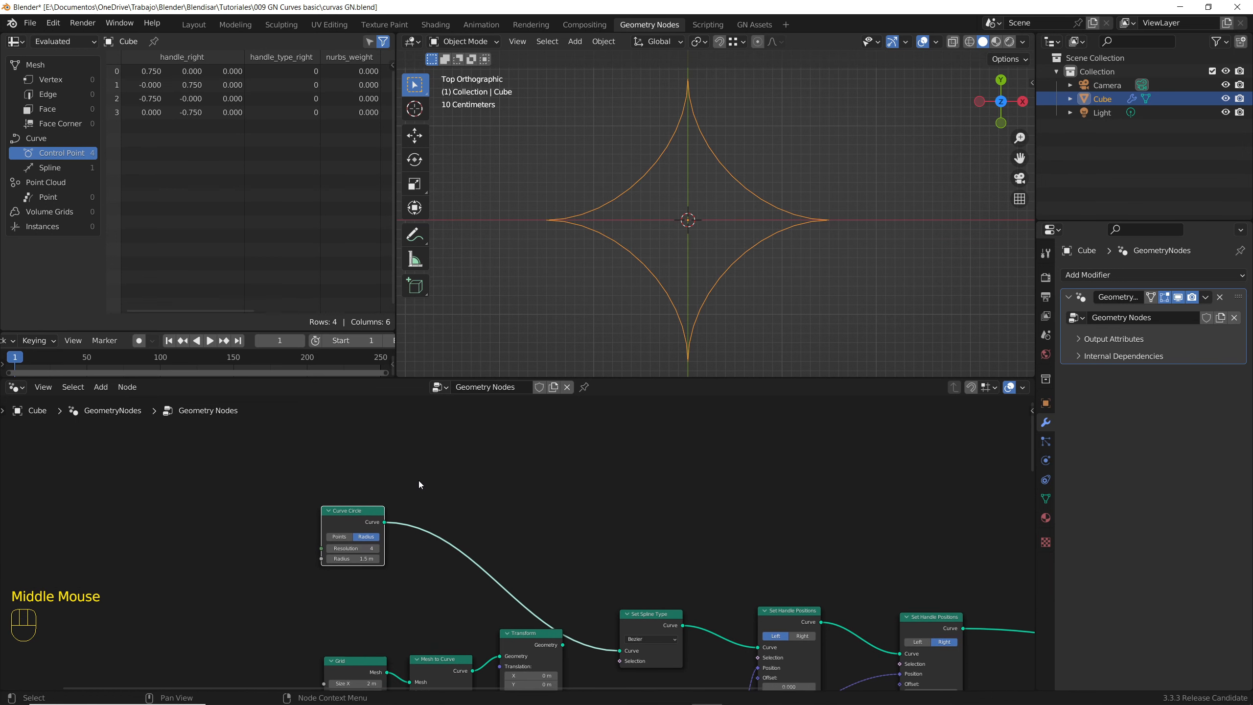
Connect a new Quadrilateral node, placed above the Curve Circle, to Set Spline Type and insert Transform between them.
{"action": "key", "text": "shift+a"}
{"action": "left_click", "coordinate": [348, 413]}
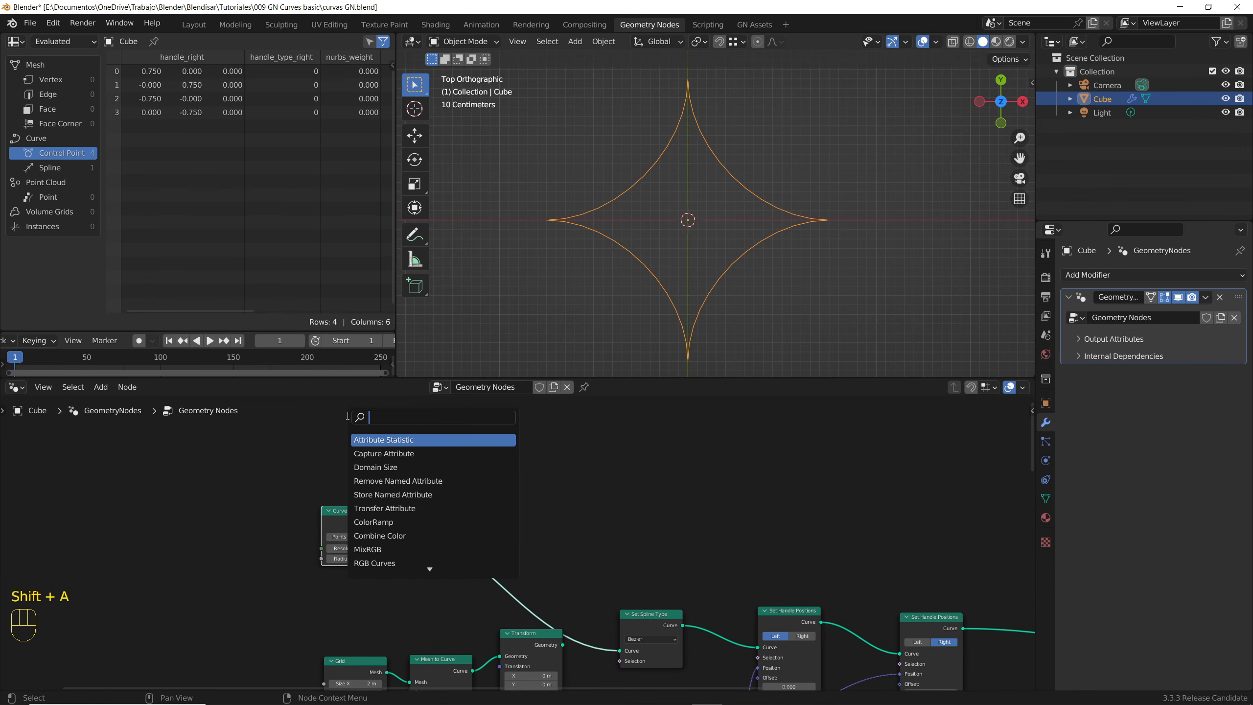
{"action": "type", "text": "quad"}
{"action": "key", "text": "Return"}
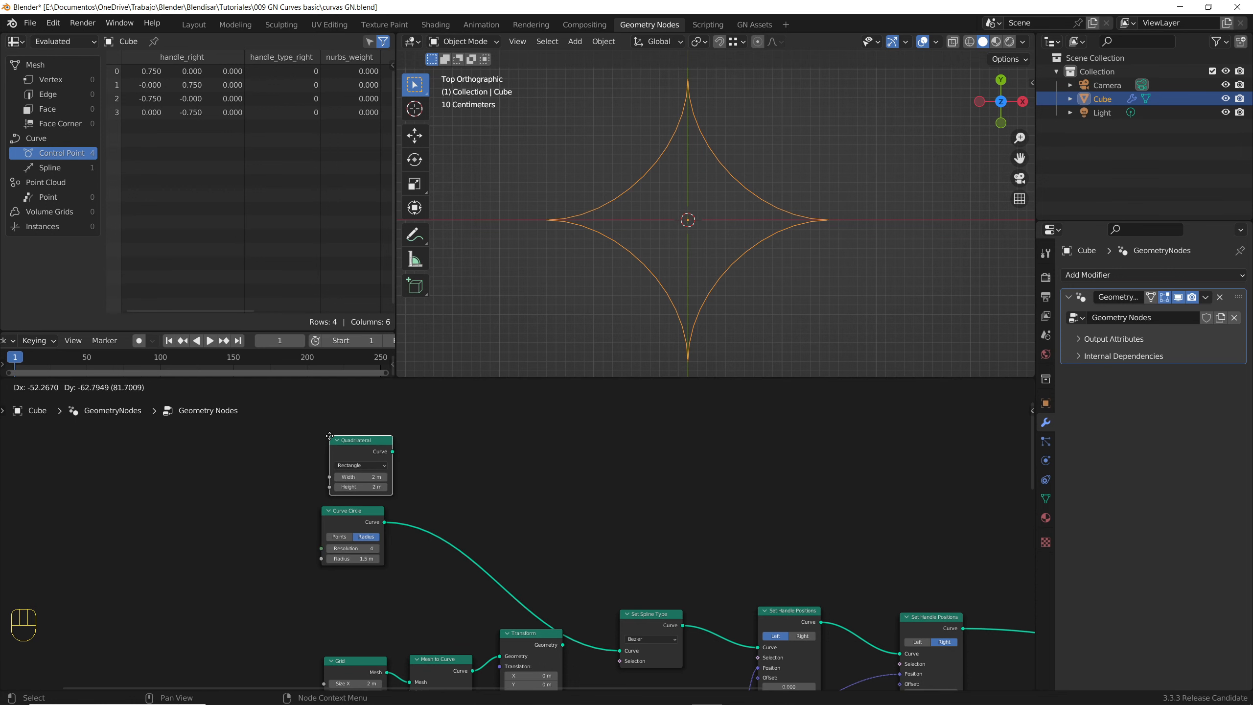
{"action": "left_click", "coordinate": [329, 437]}
{"action": "left_click_drag", "start_coordinate": [390, 451], "coordinate": [620, 650]}
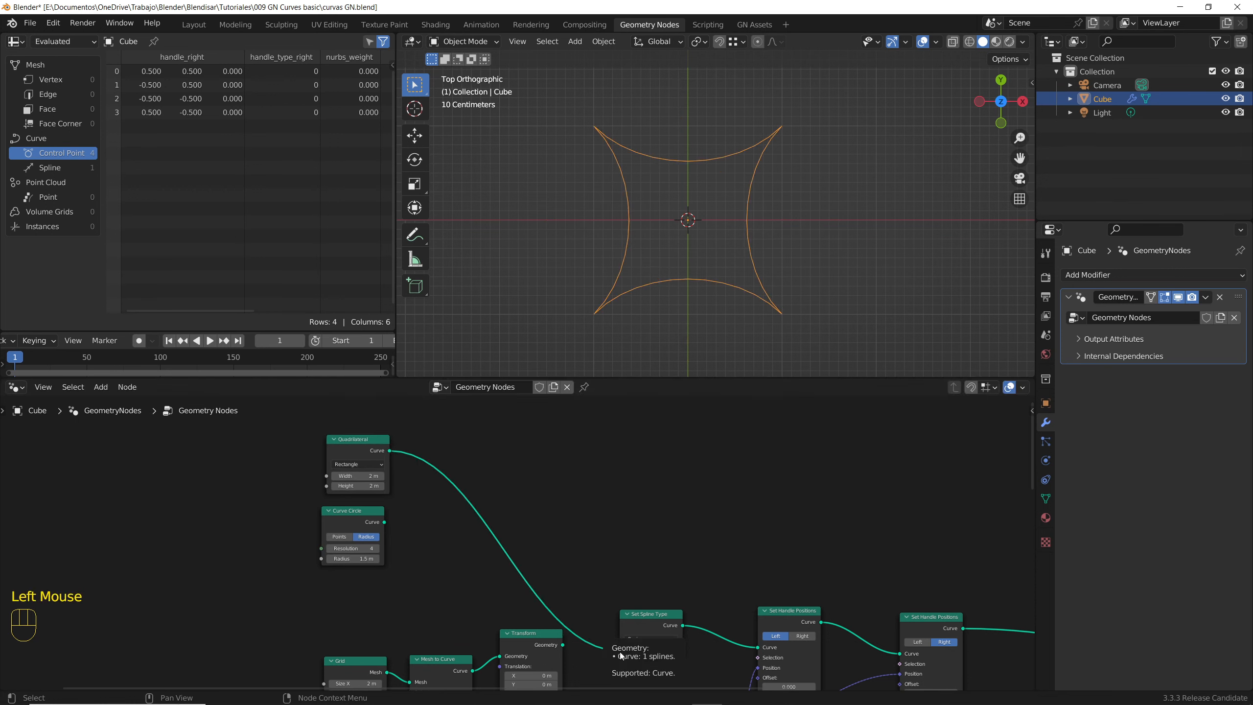
{"action": "left_click_drag", "start_coordinate": [528, 637], "coordinate": [533, 584], "text": "alt"}
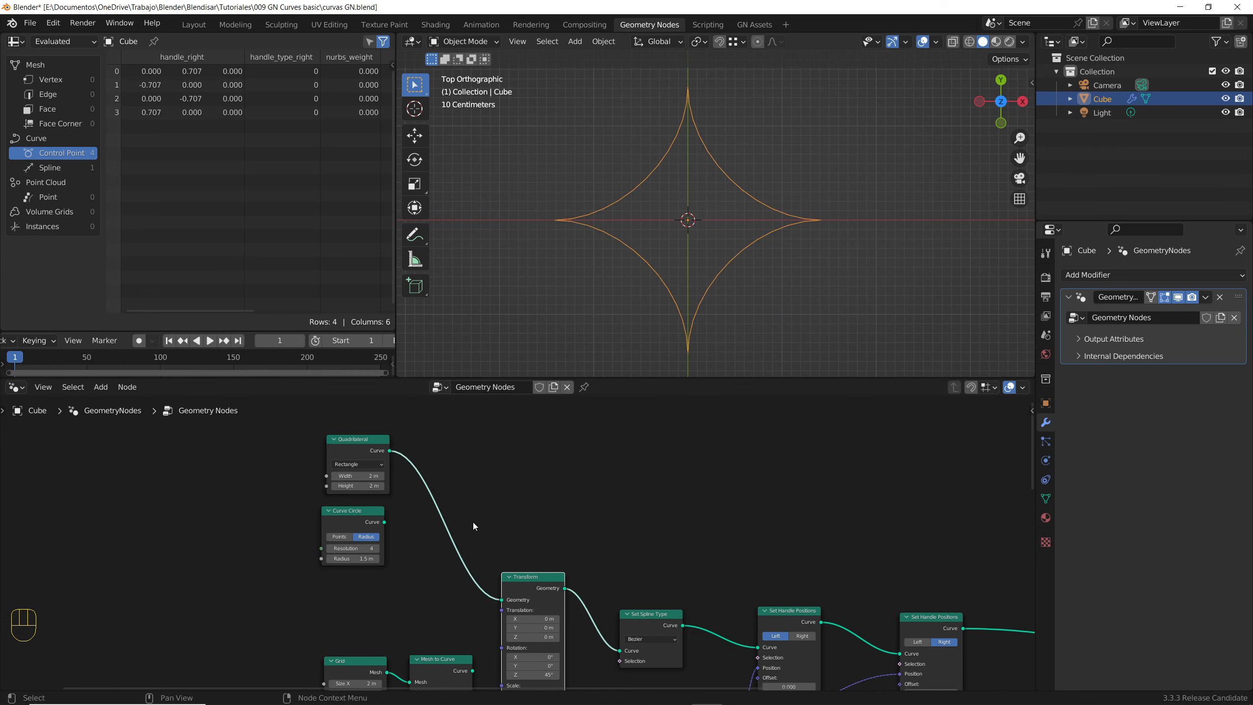
Set the Quadrilateral's mode to Kite and take the Transform node out of its connection to Set Spline Type.
{"action": "left_click", "coordinate": [350, 464]}
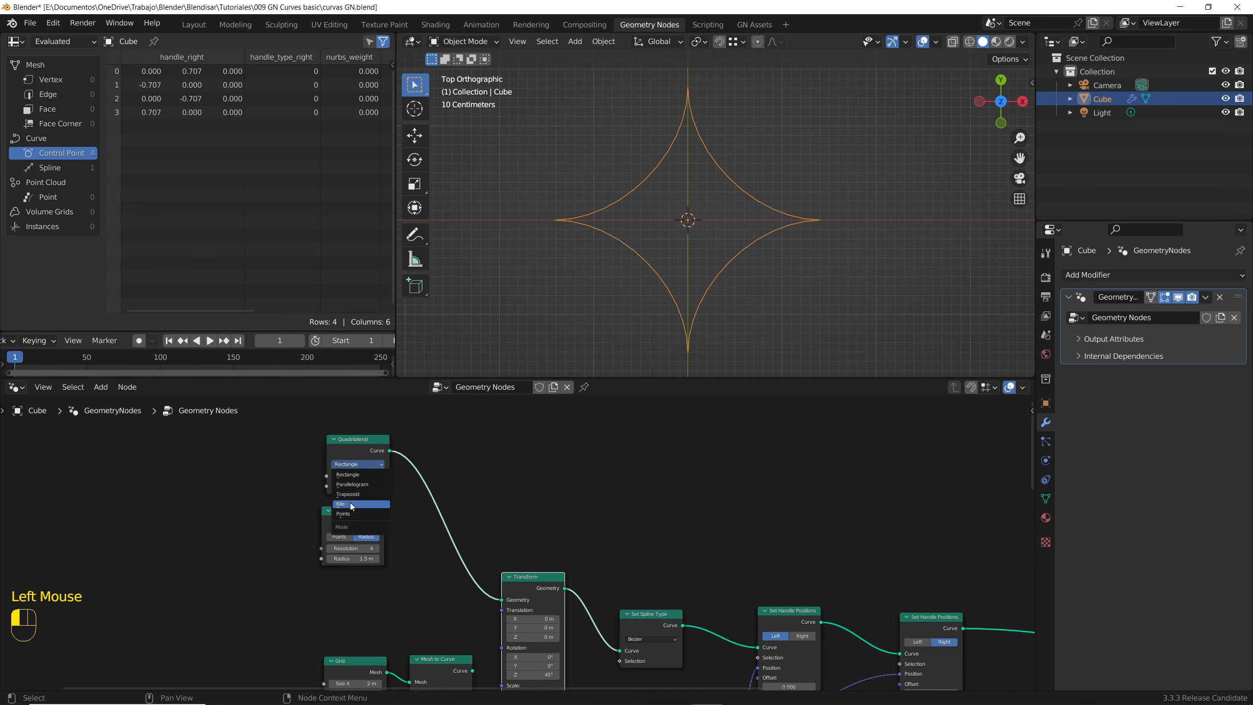
{"action": "left_click", "coordinate": [352, 505]}
{"action": "left_click_drag", "start_coordinate": [533, 578], "coordinate": [535, 643], "text": "alt"}
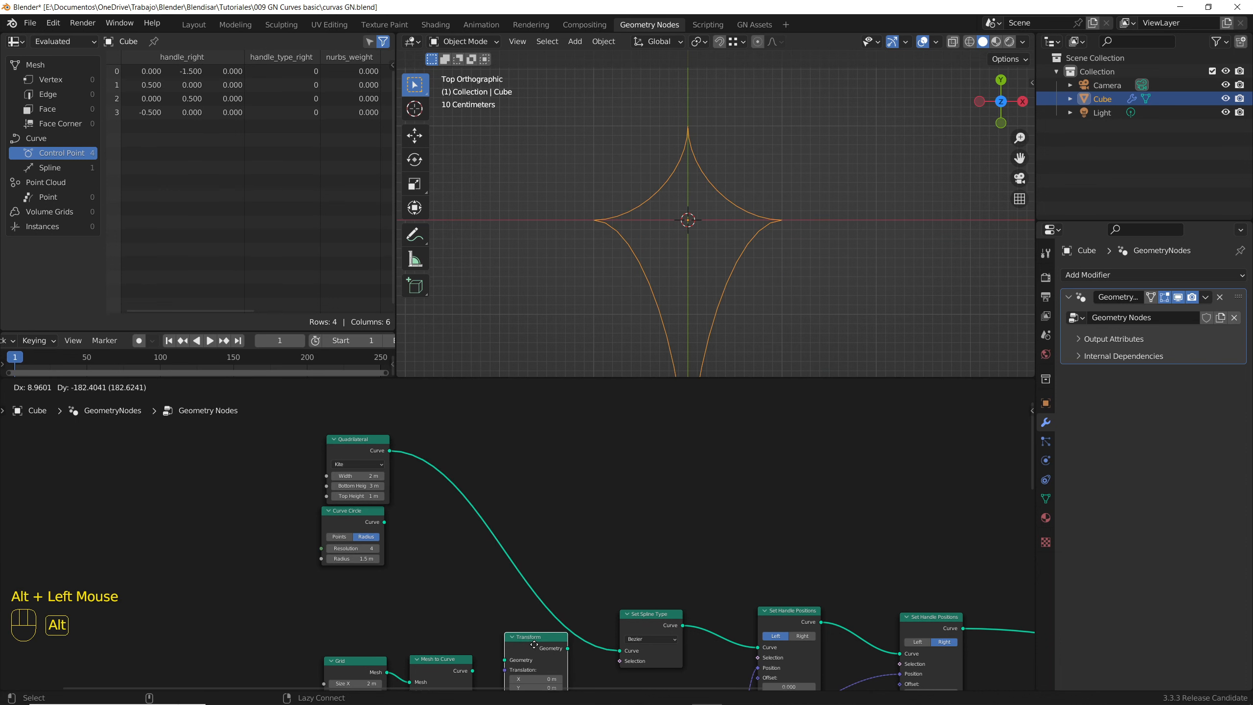
Set the kite's width to 3 m and its bottom and top heights to 1.5 m.
{"action": "left_click", "coordinate": [345, 475]}
{"action": "key", "text": "Return"}
{"action": "left_click", "coordinate": [357, 486]}
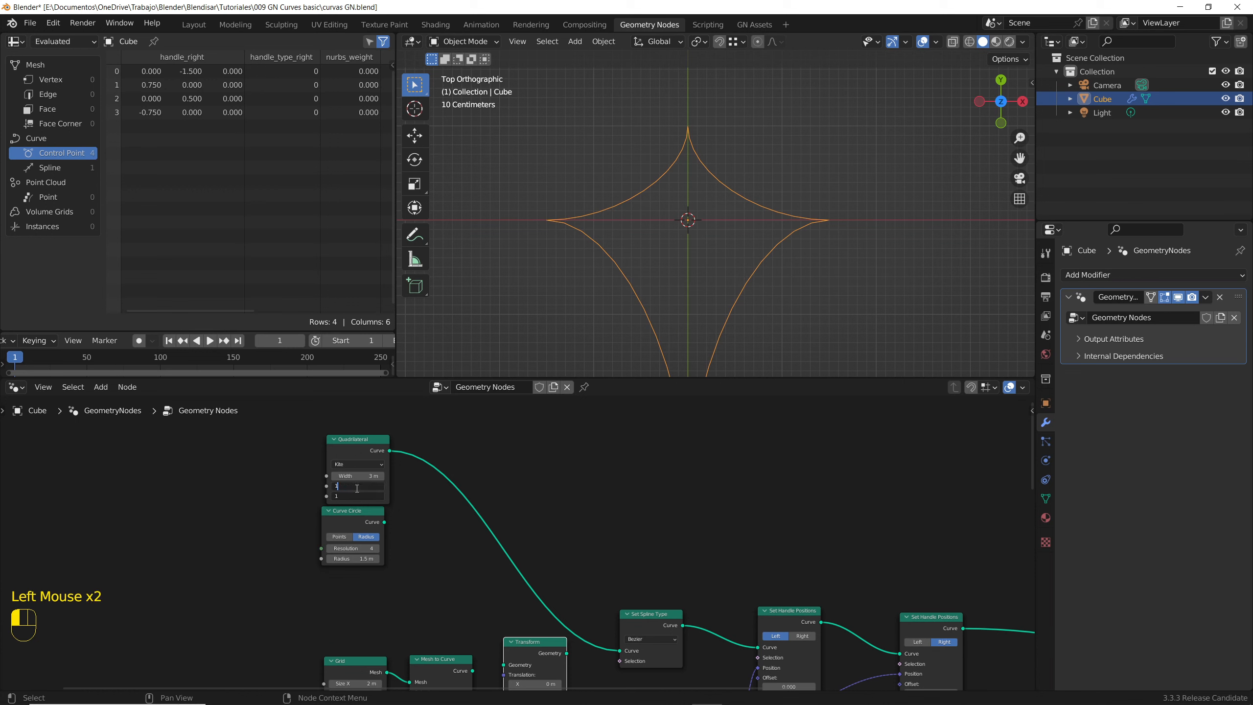
{"action": "type", "text": "1.5"}
{"action": "key", "text": "Return"}
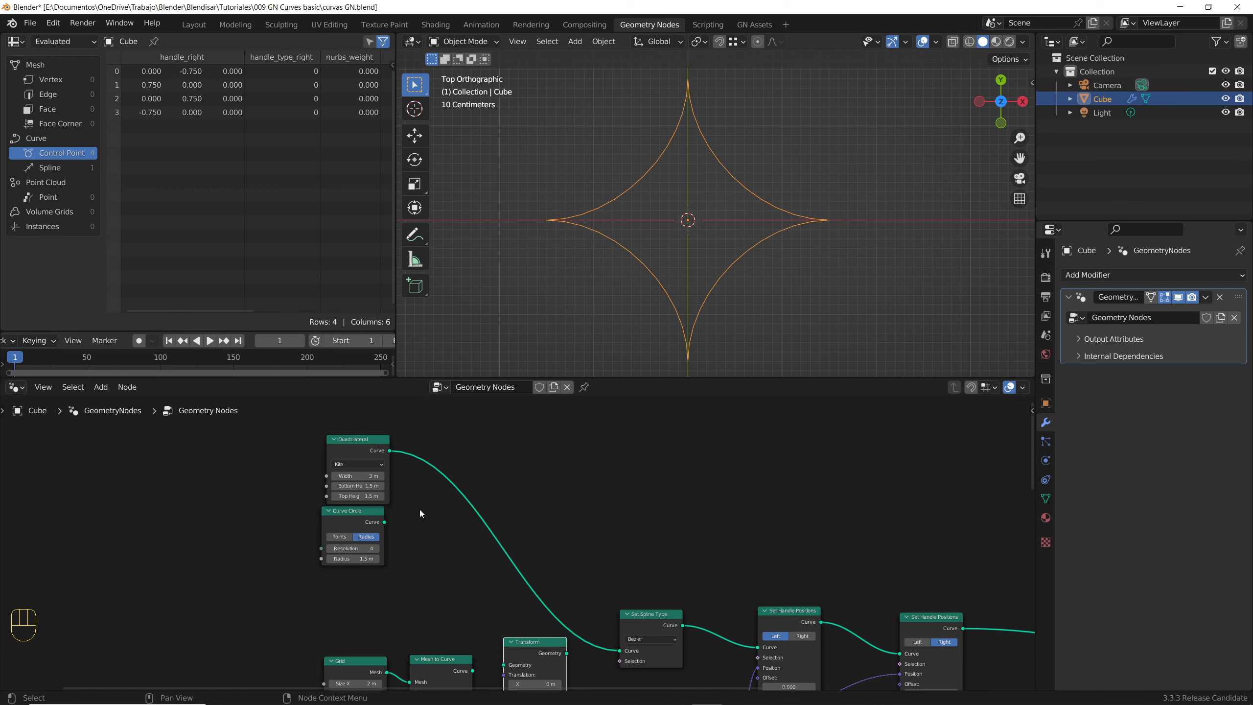
Move the Curve Circle node down into the gap between the Quadrilateral and Grid nodes.
{"action": "scroll", "coordinate": [689, 278], "scroll_direction": "down", "scroll_amount": 1}
{"action": "scroll", "coordinate": [690, 625], "scroll_direction": "down", "scroll_amount": 3}
{"action": "middle_click_drag", "start_coordinate": [691, 625], "coordinate": [634, 506]}
{"action": "left_click_drag", "start_coordinate": [381, 430], "coordinate": [383, 460]}
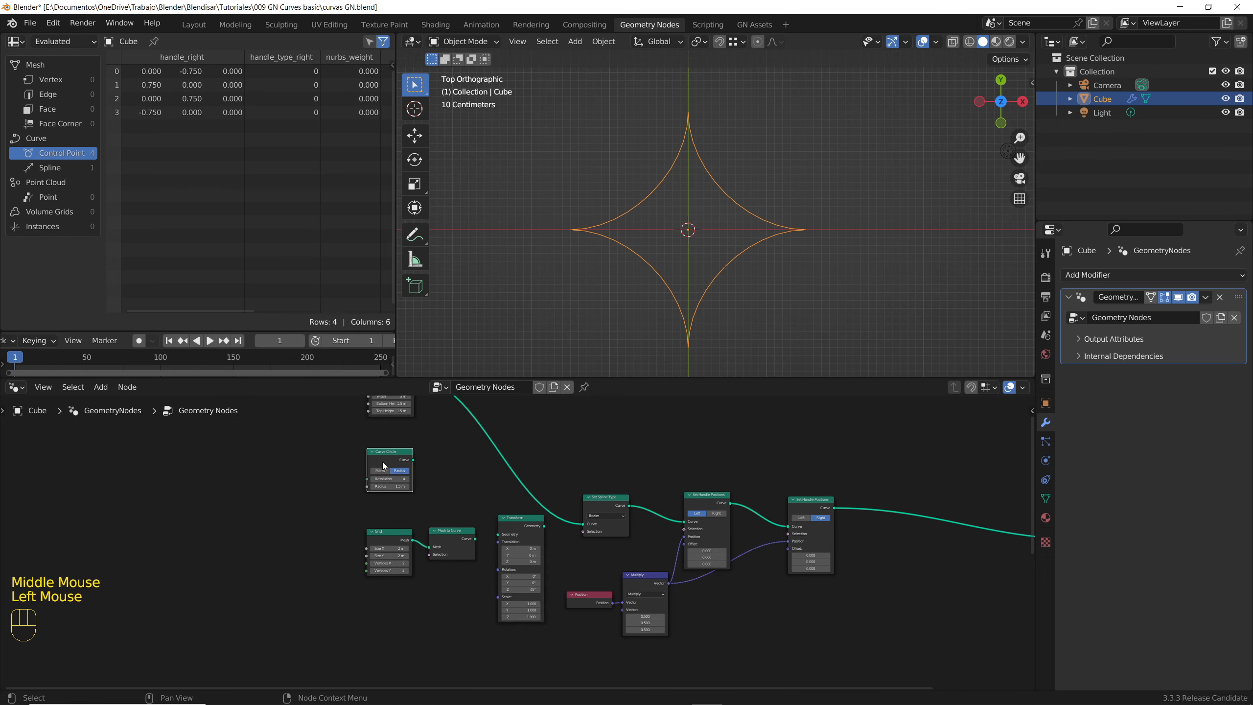
{"action": "scroll", "coordinate": [569, 540], "scroll_direction": "down", "scroll_amount": 3}
{"action": "mouse_move", "coordinate": [570, 541]}
{"action": "middle_mouse_down"}
{"action": "mouse_move", "coordinate": [582, 546]}
{"action": "mouse_move", "coordinate": [589, 496]}
{"action": "mouse_move", "coordinate": [577, 527]}
{"action": "middle_mouse_up"}
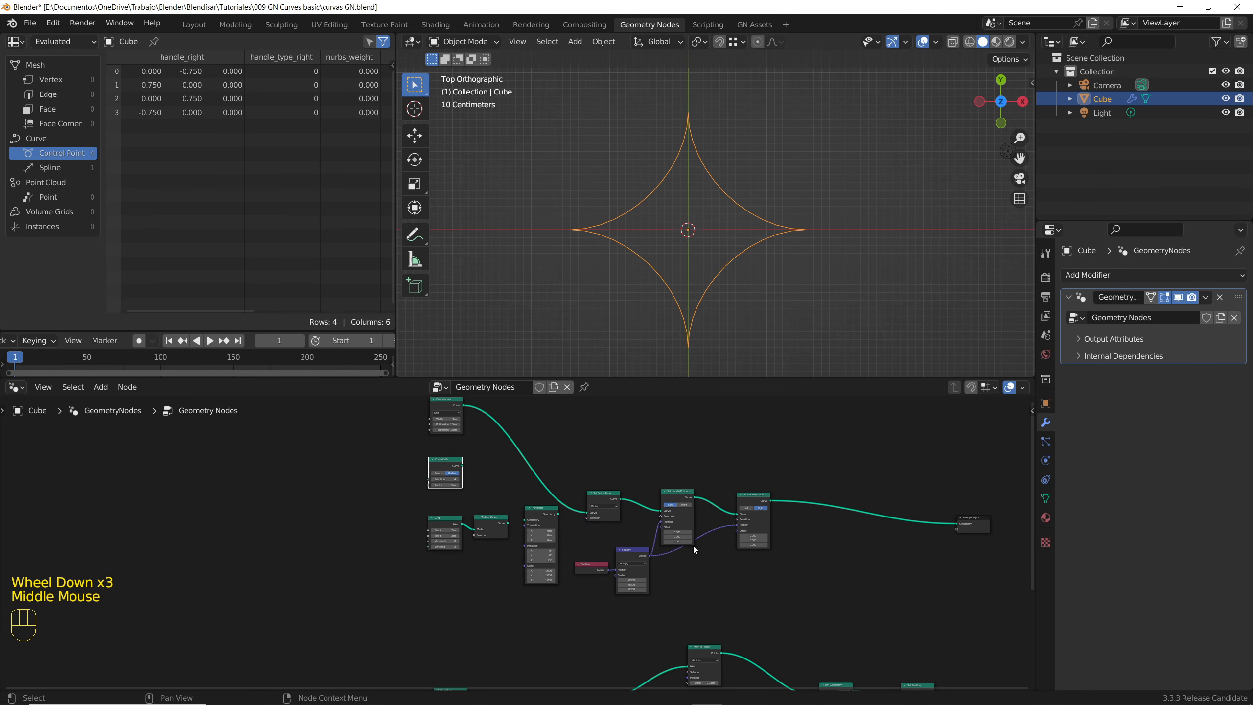
Insert a Set Position node between the last Set Handle Positions and Group Output, and feed its Offset from a new Combine XYZ node.
{"action": "middle_click_drag", "start_coordinate": [694, 546], "coordinate": [603, 478]}
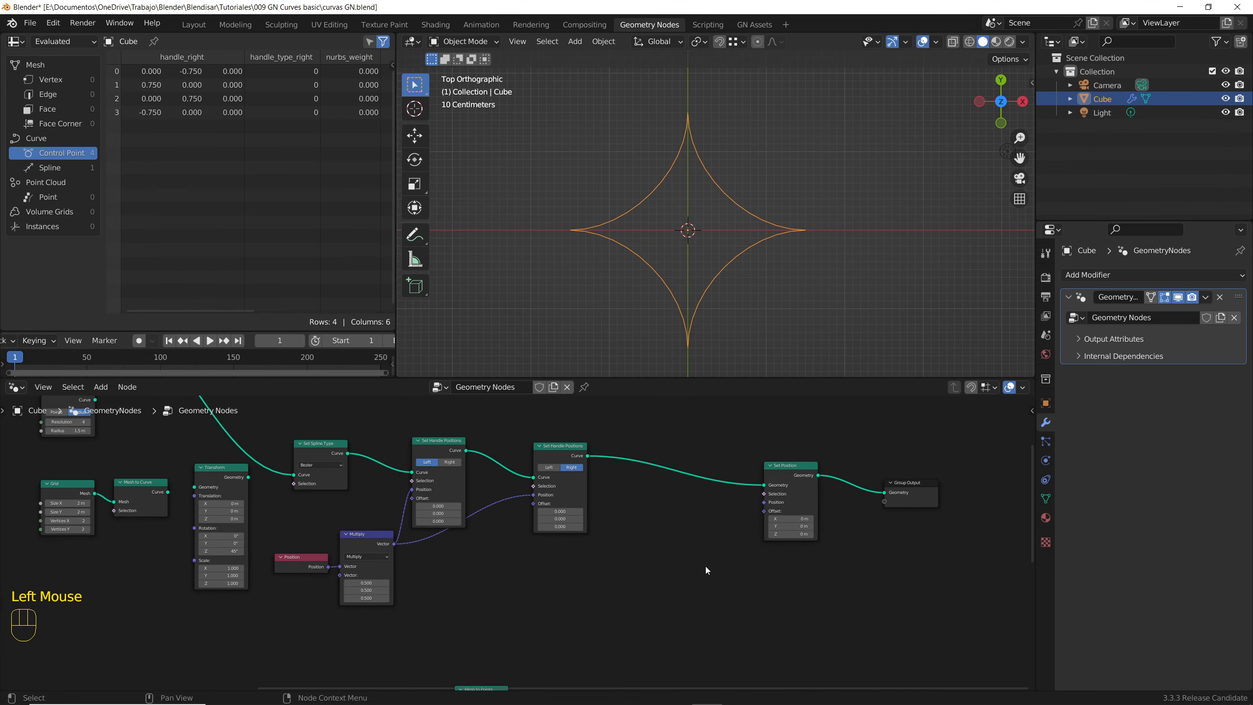
{"action": "scroll", "coordinate": [708, 560], "scroll_direction": "up", "scroll_amount": 4}
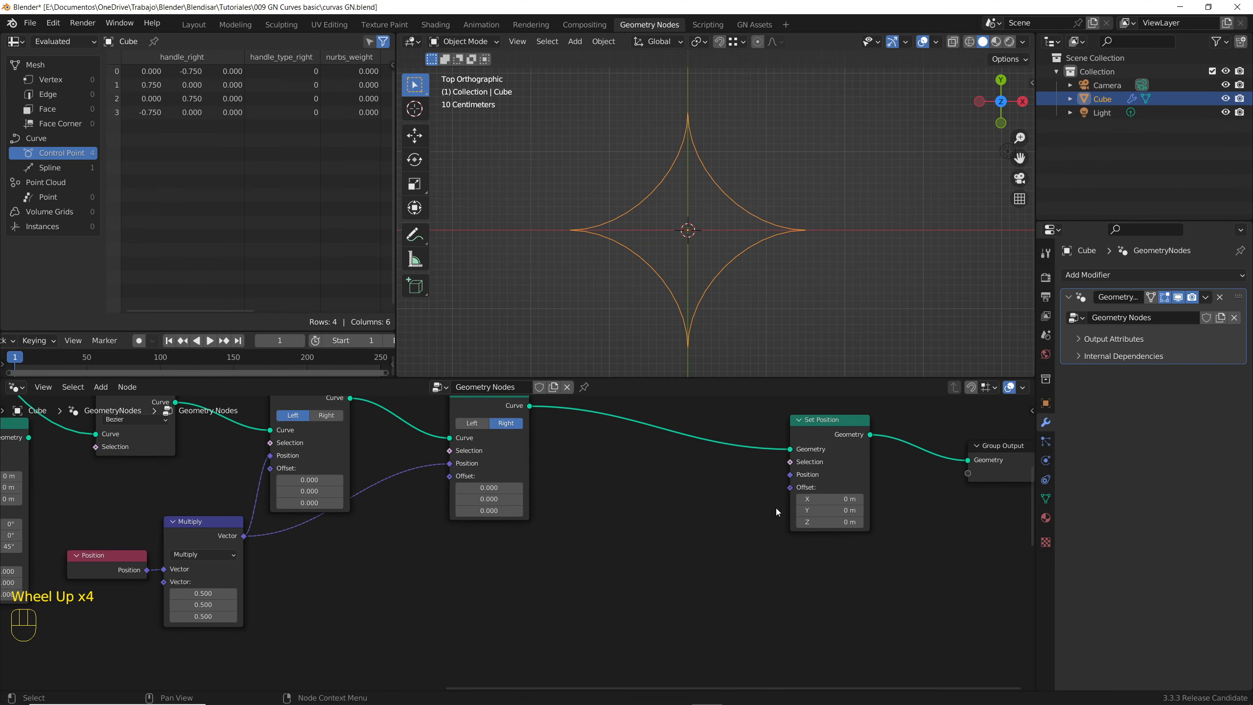
{"action": "left_click_drag", "start_coordinate": [788, 489], "coordinate": [740, 552]}
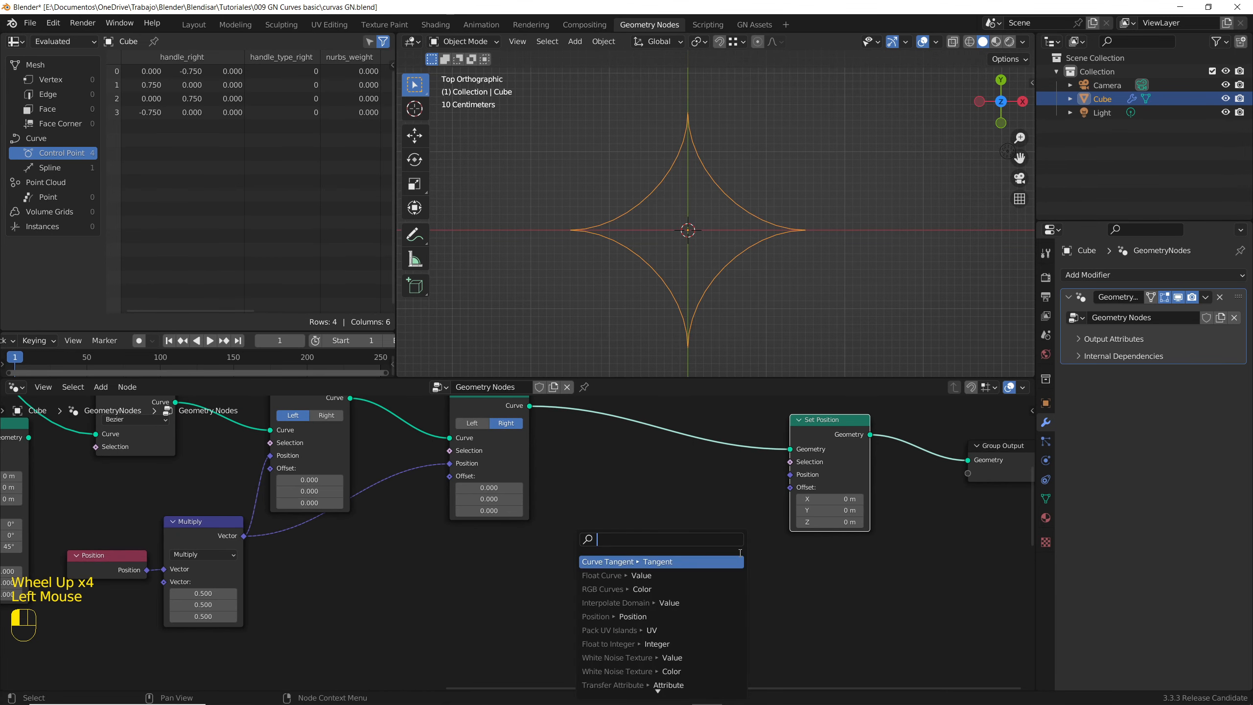
{"action": "type", "text": "combien"}
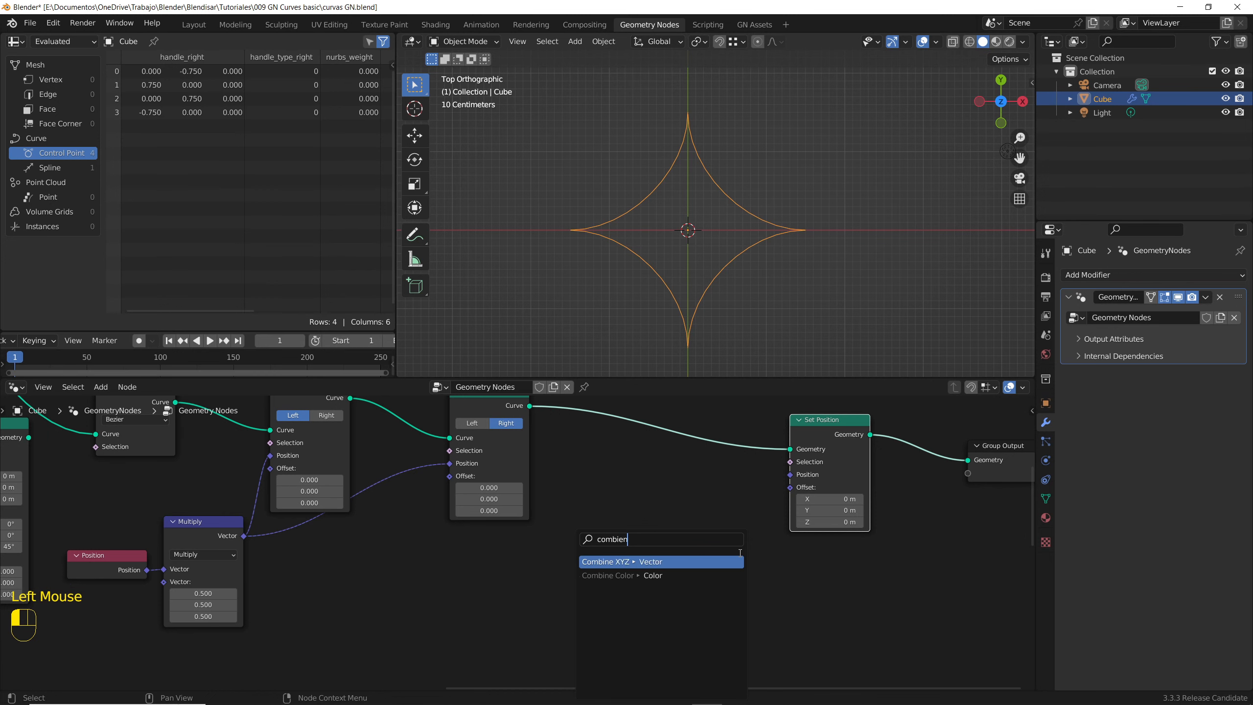
{"action": "left_click", "coordinate": [740, 555]}
Feed Combine XYZ's Y input from the Y output of a new Separate XYZ node, driven by a new Position node.
{"action": "left_click_drag", "start_coordinate": [677, 571], "coordinate": [517, 575]}
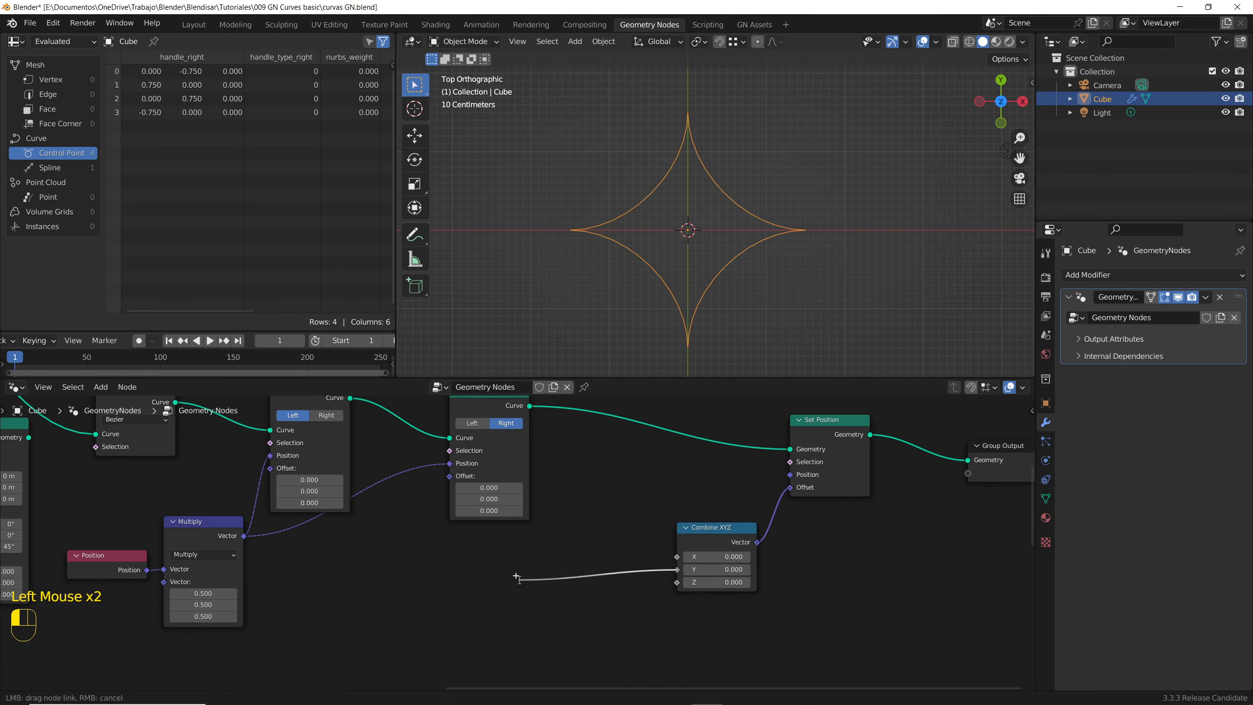
{"action": "left_click_drag", "start_coordinate": [517, 574], "coordinate": [516, 575]}
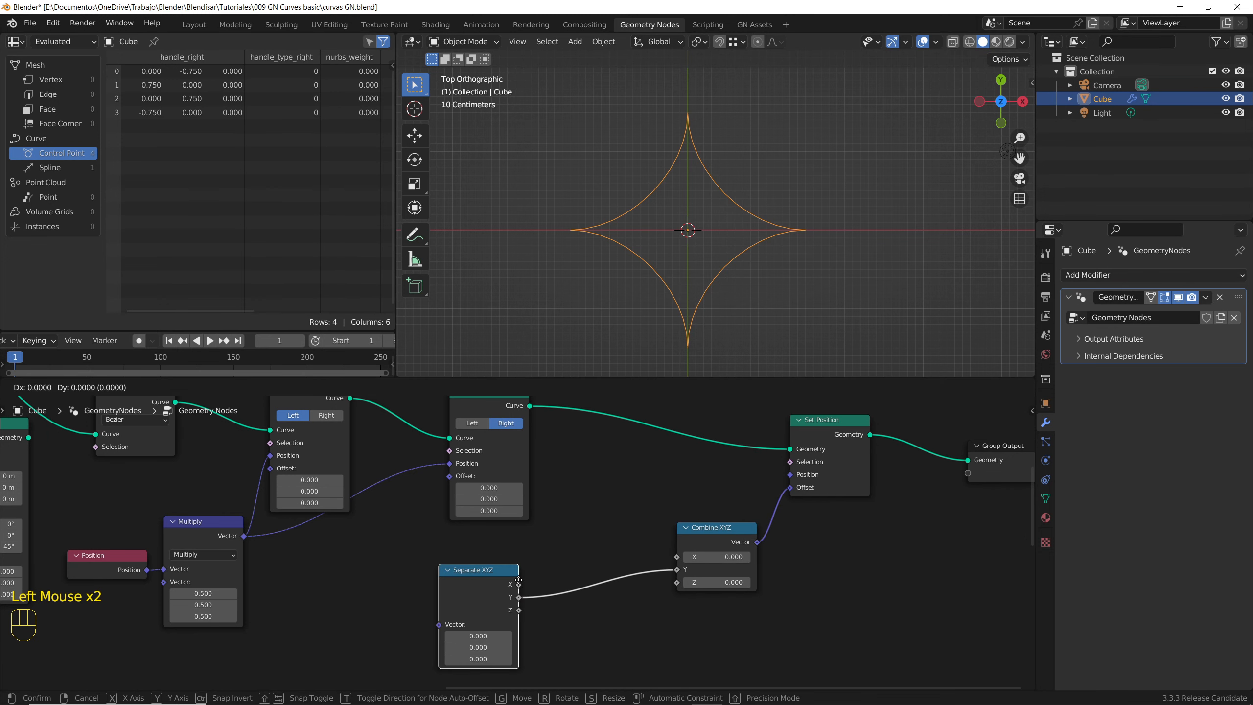
{"action": "left_click", "coordinate": [529, 569]}
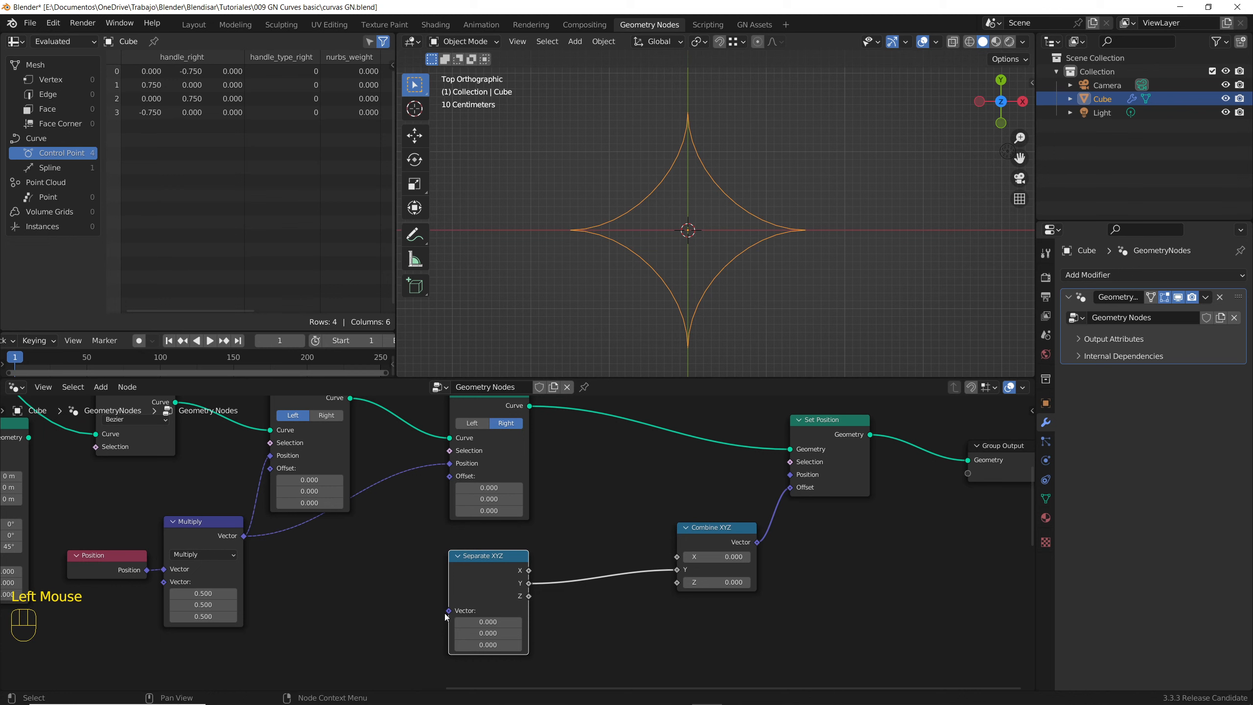
{"action": "left_click_drag", "start_coordinate": [447, 611], "coordinate": [417, 602]}
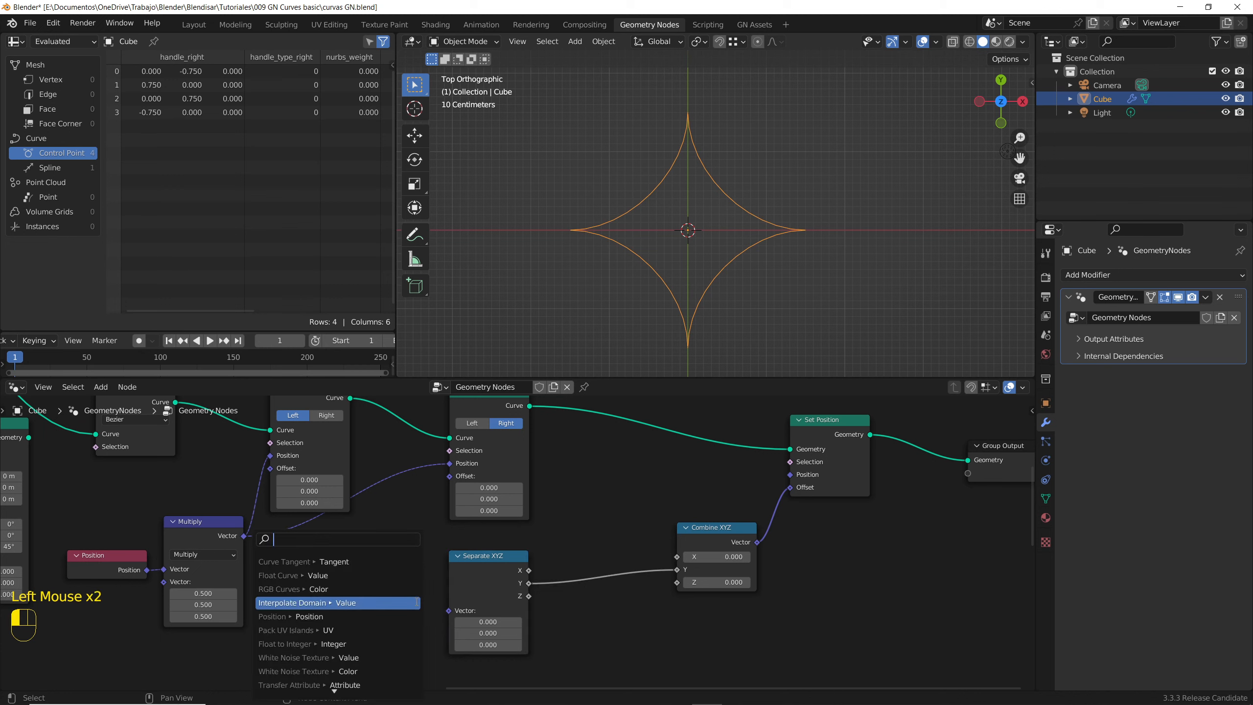
{"action": "type", "text": "position"}
{"action": "key", "text": "Return"}
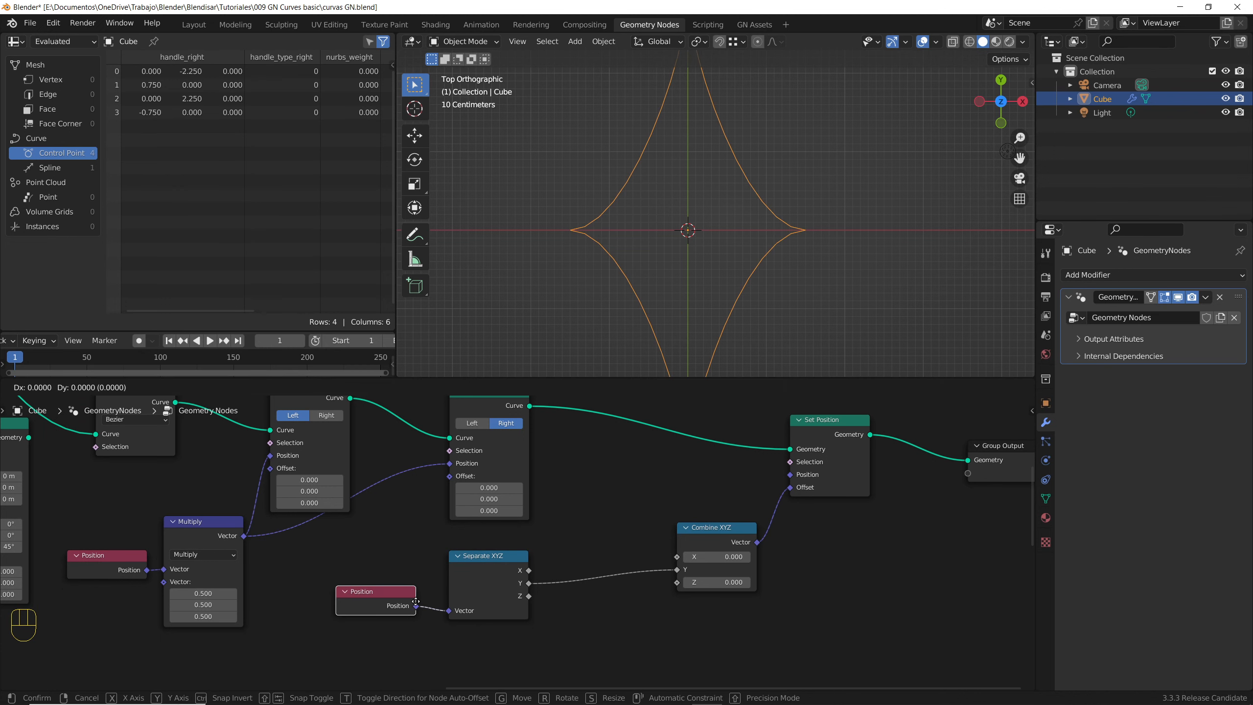
{"action": "left_click", "coordinate": [434, 612]}
Insert a Math node between the Y output of Separate XYZ and Combine XYZ, and set its operation to Multiply.
{"action": "left_click_drag", "start_coordinate": [681, 556], "coordinate": [698, 556]}
{"action": "key", "text": "shift+a"}
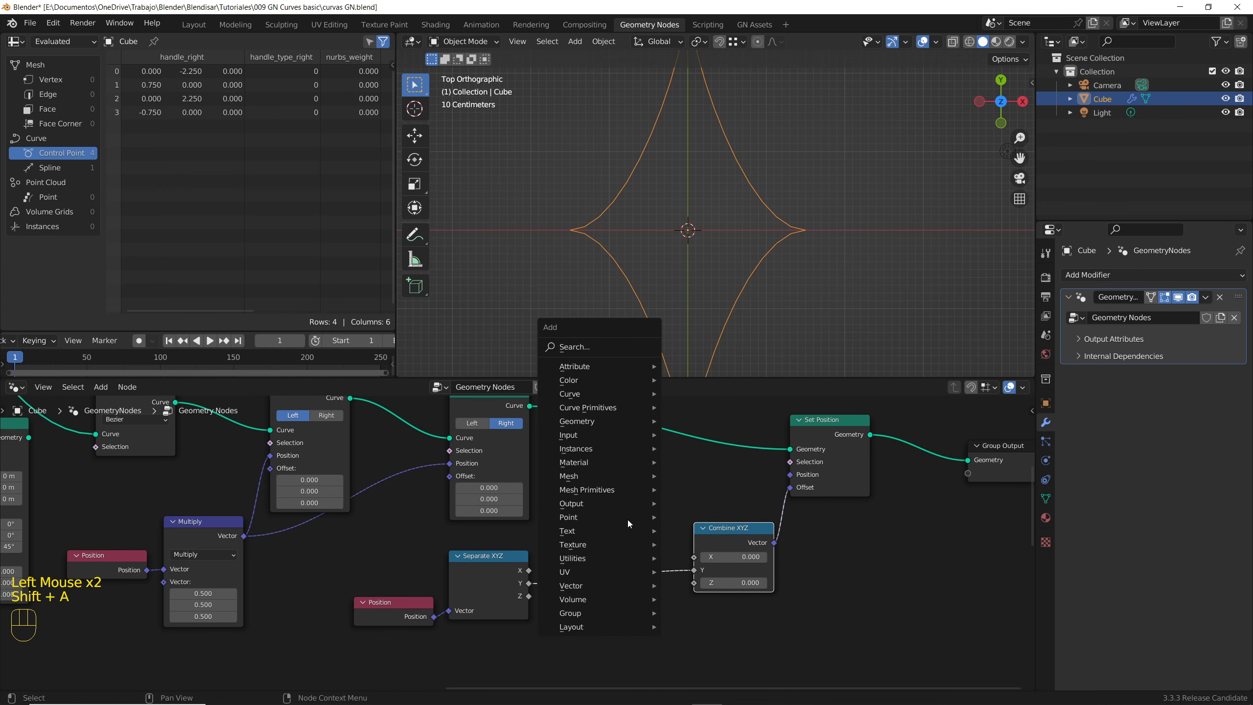
{"action": "mouse_move", "coordinate": [583, 364]}
{"action": "mouse_move", "coordinate": [628, 562]}
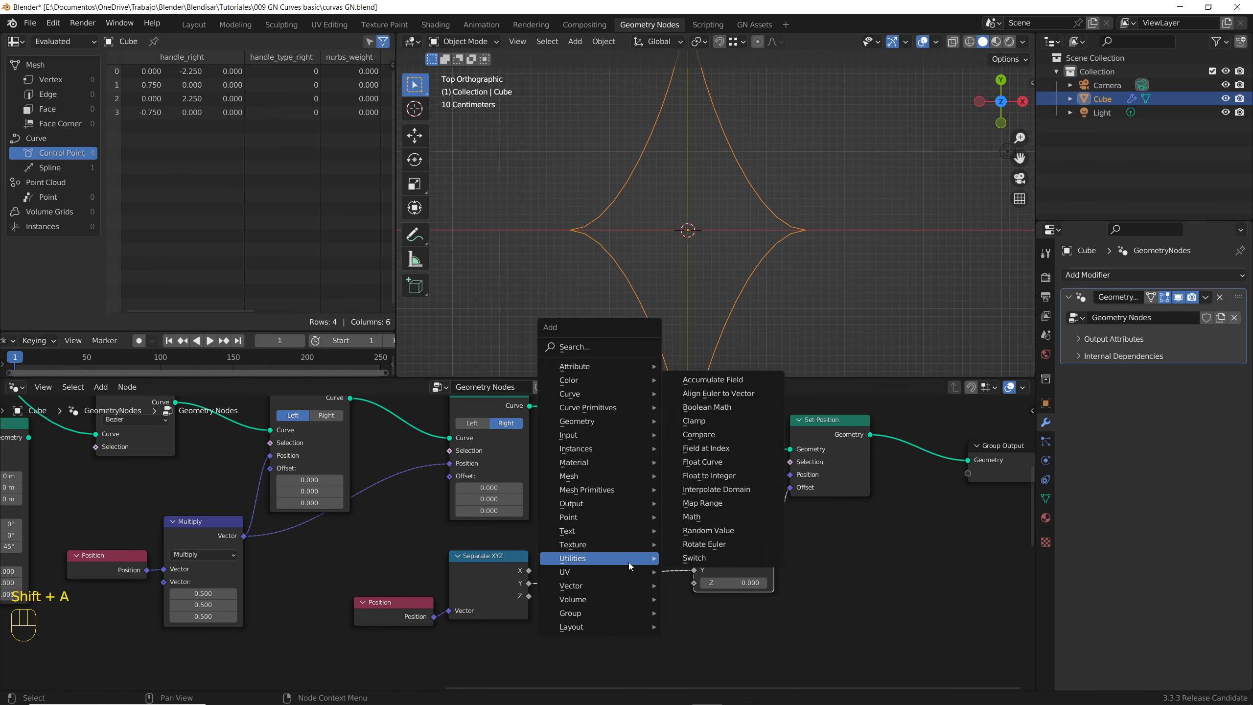
{"action": "left_click", "coordinate": [691, 521]}
{"action": "left_click", "coordinate": [576, 537]}
{"action": "left_click", "coordinate": [597, 570]}
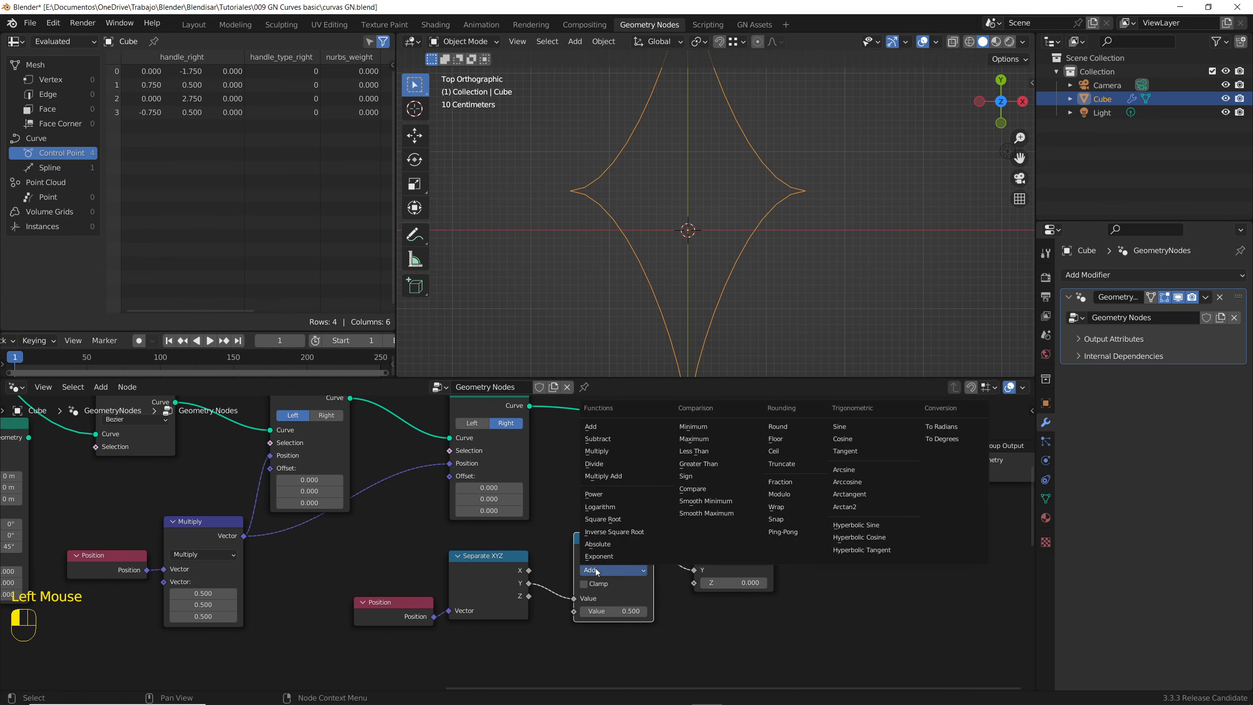
{"action": "left_click", "coordinate": [598, 453]}
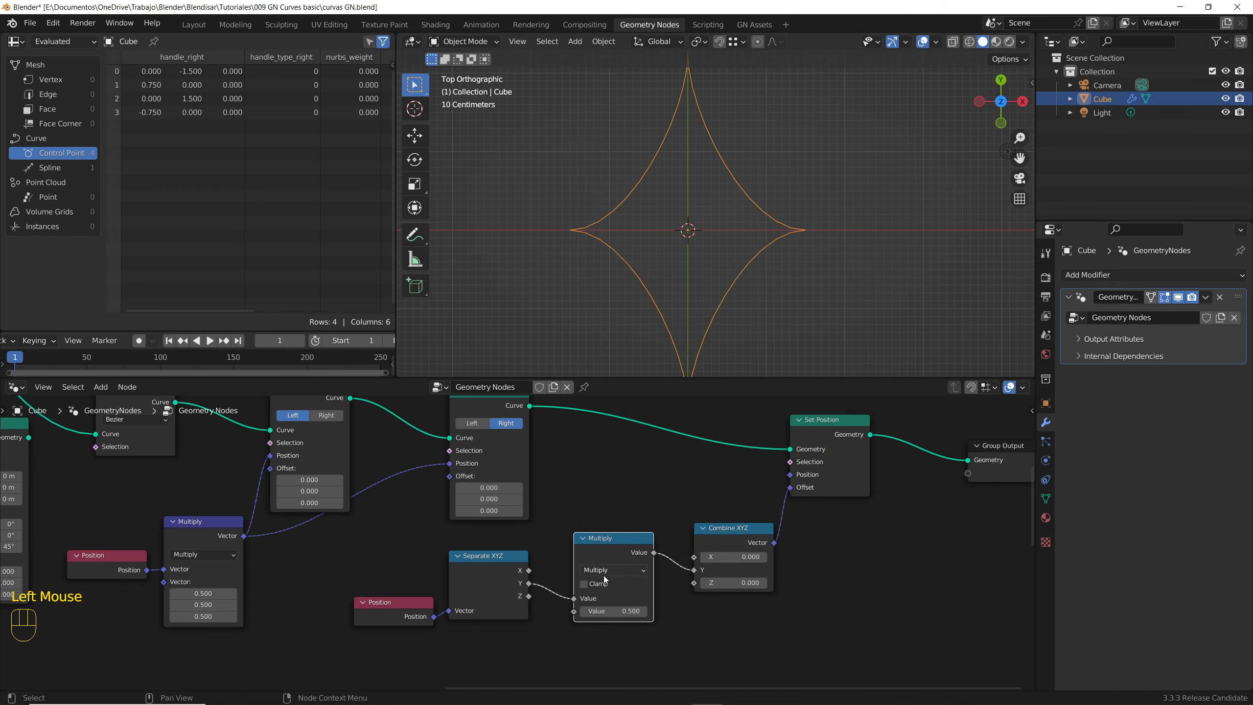
Vary the Y Multiply node's factor down to -1.07, and set it to 0.
{"action": "left_click_drag", "start_coordinate": [614, 611], "coordinate": [513, 611], "text": "shift"}
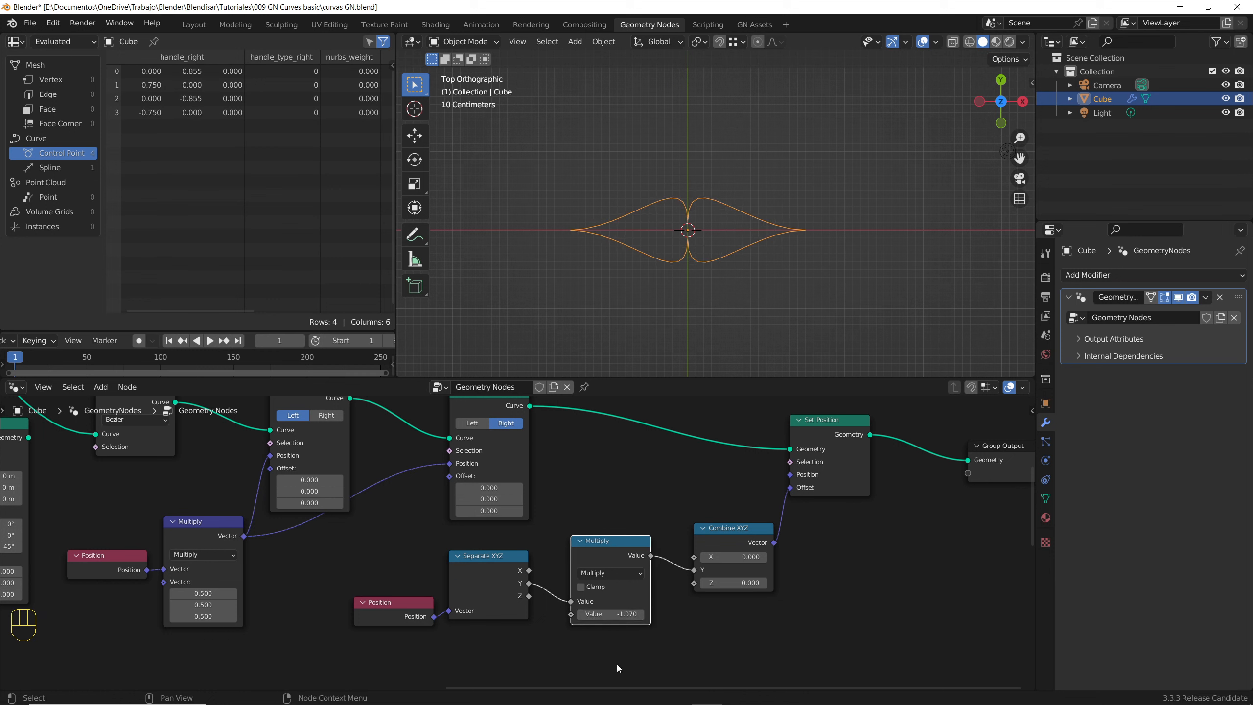
{"action": "left_click", "coordinate": [610, 617]}
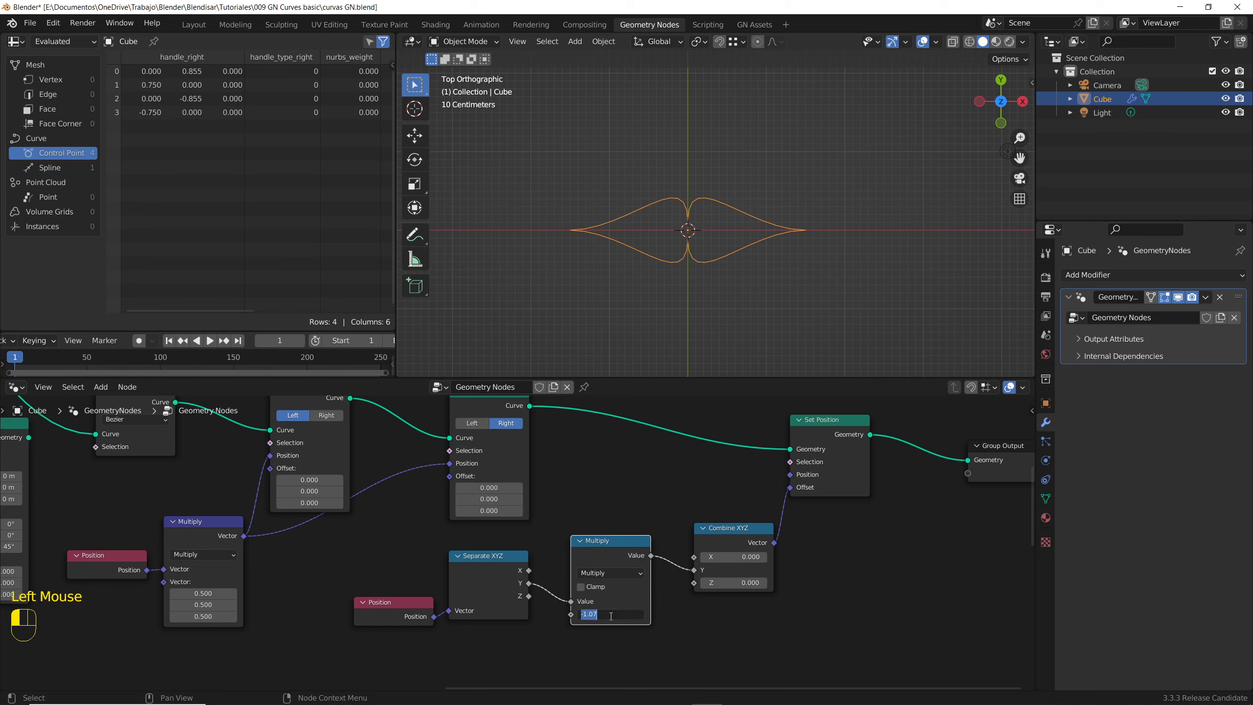
{"action": "key", "text": "Return"}
Move the Combine XYZ link from Set Position's Offset input to its Position input, and inspect the resulting curve.
{"action": "left_click_drag", "start_coordinate": [793, 488], "coordinate": [790, 474]}
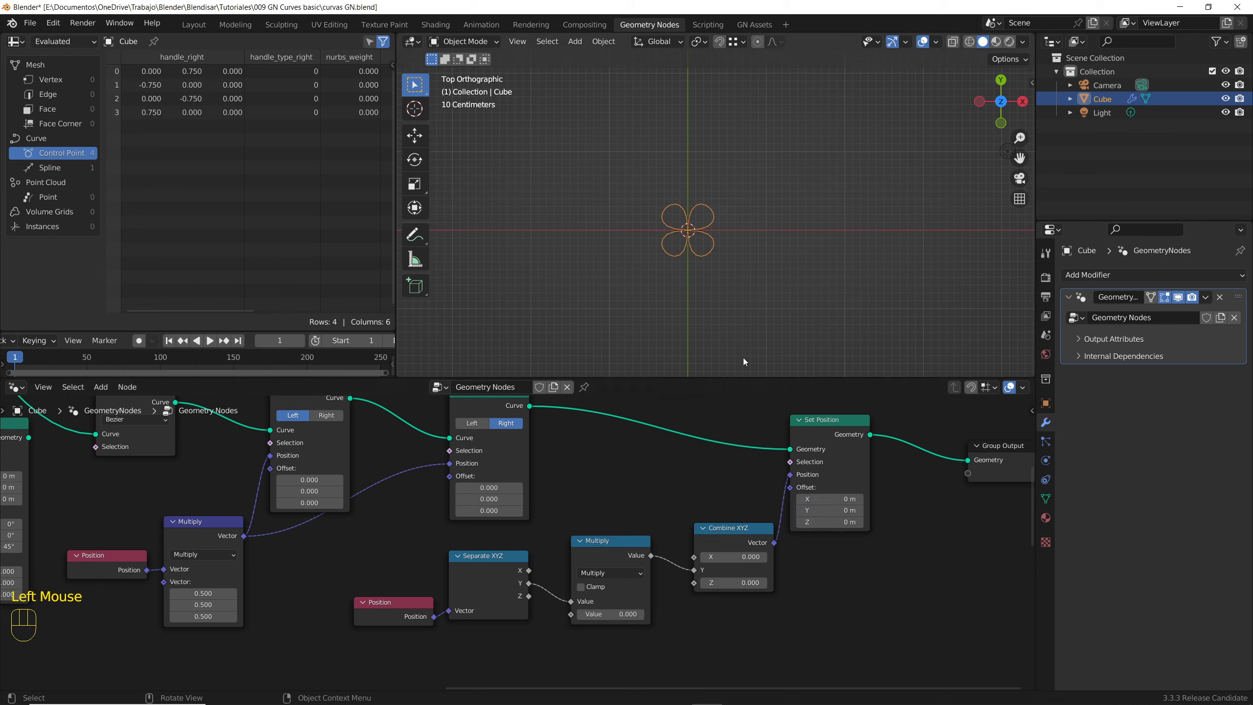
{"action": "scroll", "coordinate": [684, 233], "scroll_direction": "up", "scroll_amount": 5}
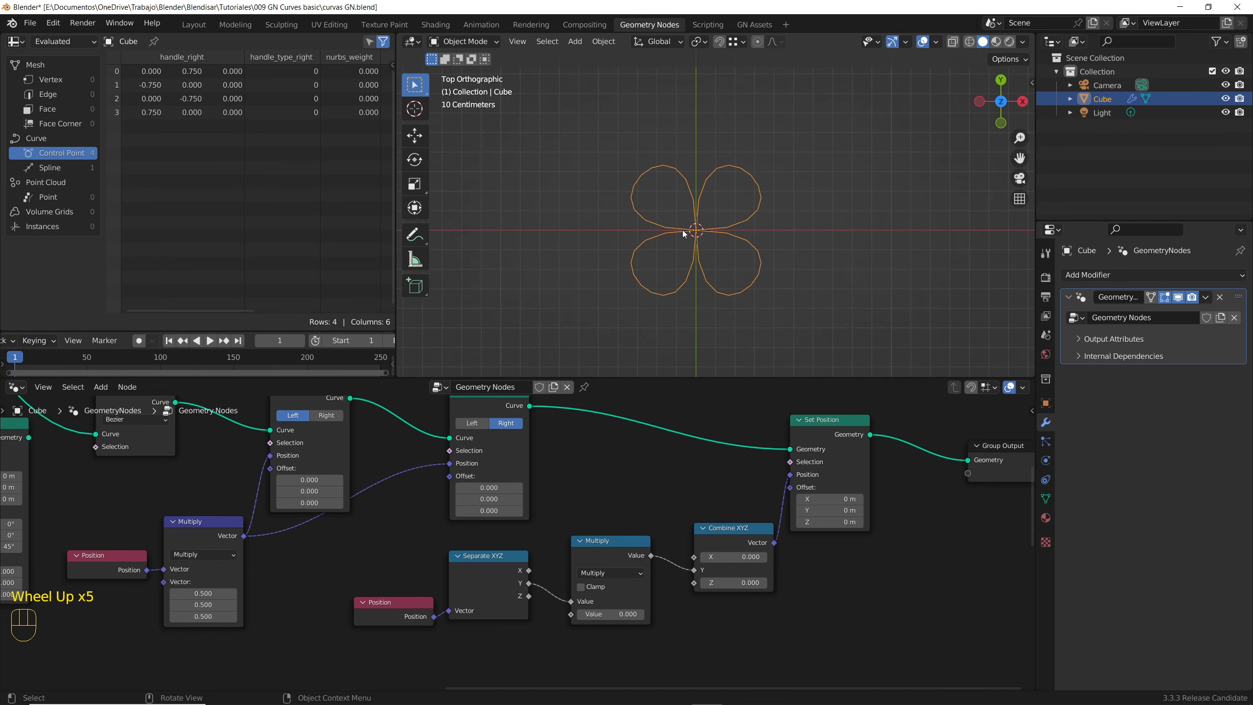
{"action": "scroll", "coordinate": [623, 502], "scroll_direction": "down", "scroll_amount": 3}
{"action": "middle_click_drag", "start_coordinate": [623, 502], "coordinate": [551, 510]}
{"action": "scroll", "coordinate": [664, 488], "scroll_direction": "down", "scroll_amount": 2}
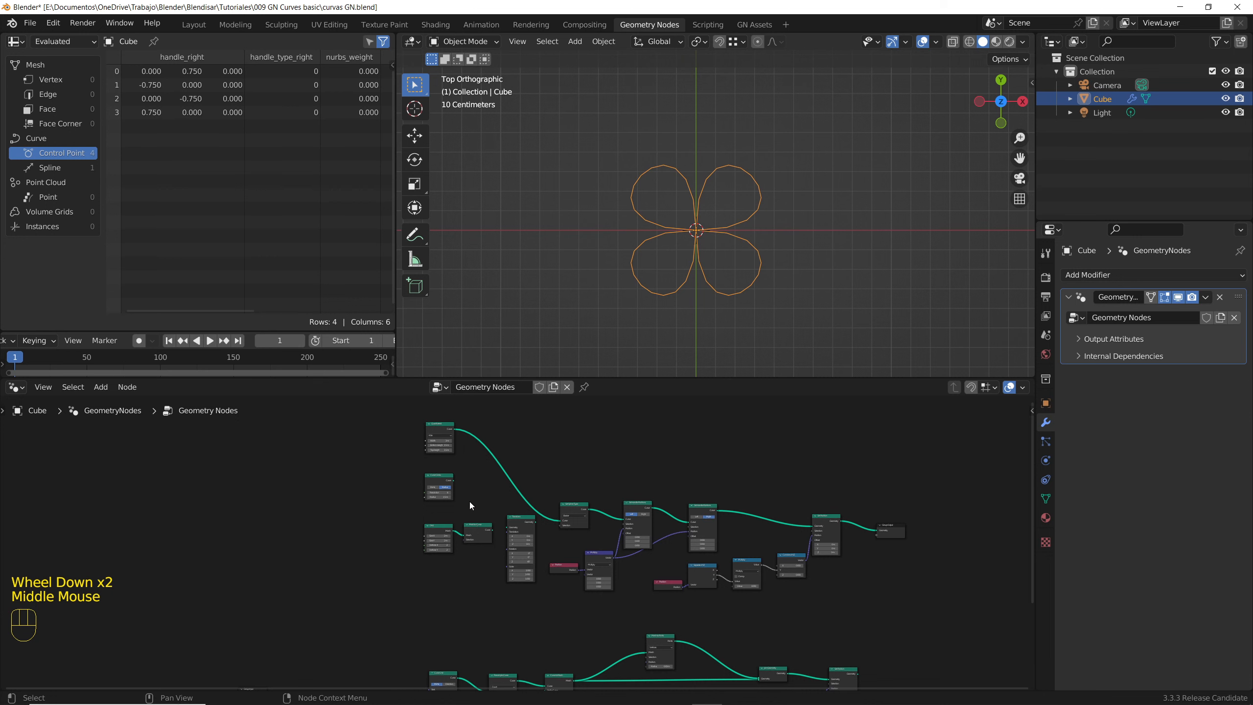
Connect the grid branch's Transform to Set Spline Type, and replace that source with the Curve Circle.
{"action": "scroll", "coordinate": [470, 502], "scroll_direction": "up", "scroll_amount": 3}
{"action": "left_click_drag", "start_coordinate": [513, 548], "coordinate": [659, 530]}
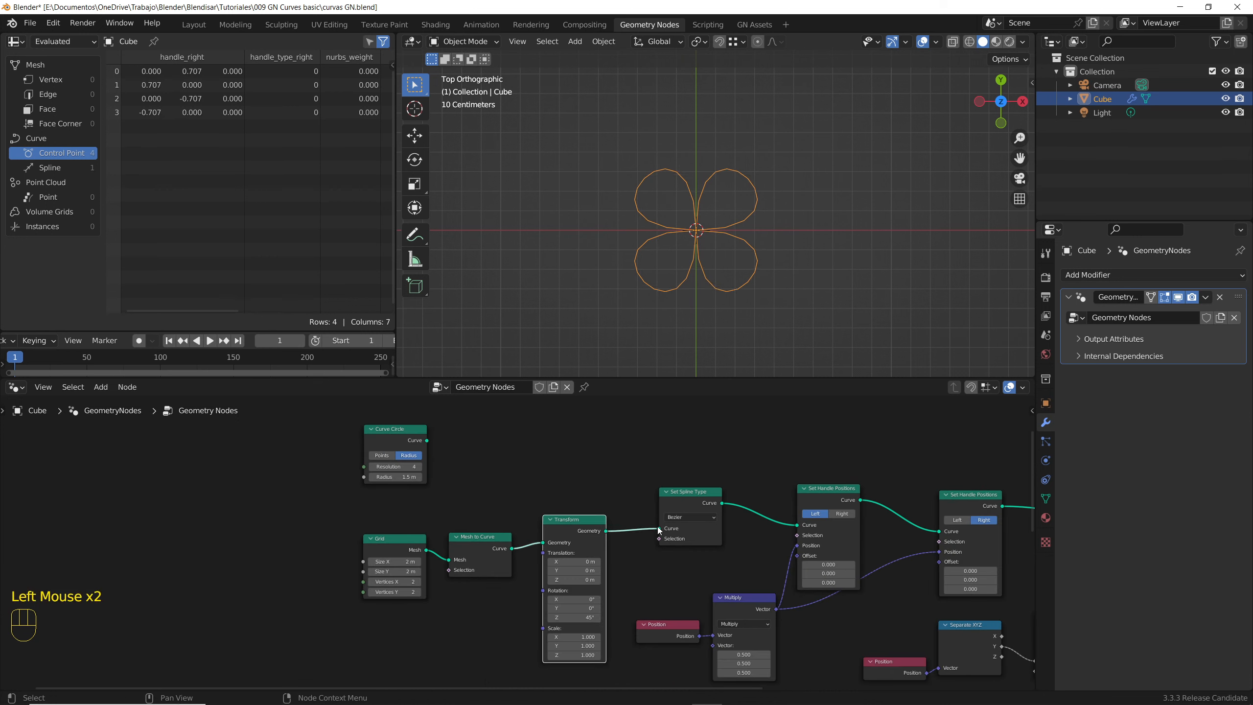
{"action": "scroll", "coordinate": [535, 506], "scroll_direction": "down", "scroll_amount": 1}
{"action": "middle_click_drag", "start_coordinate": [534, 506], "coordinate": [468, 533]}
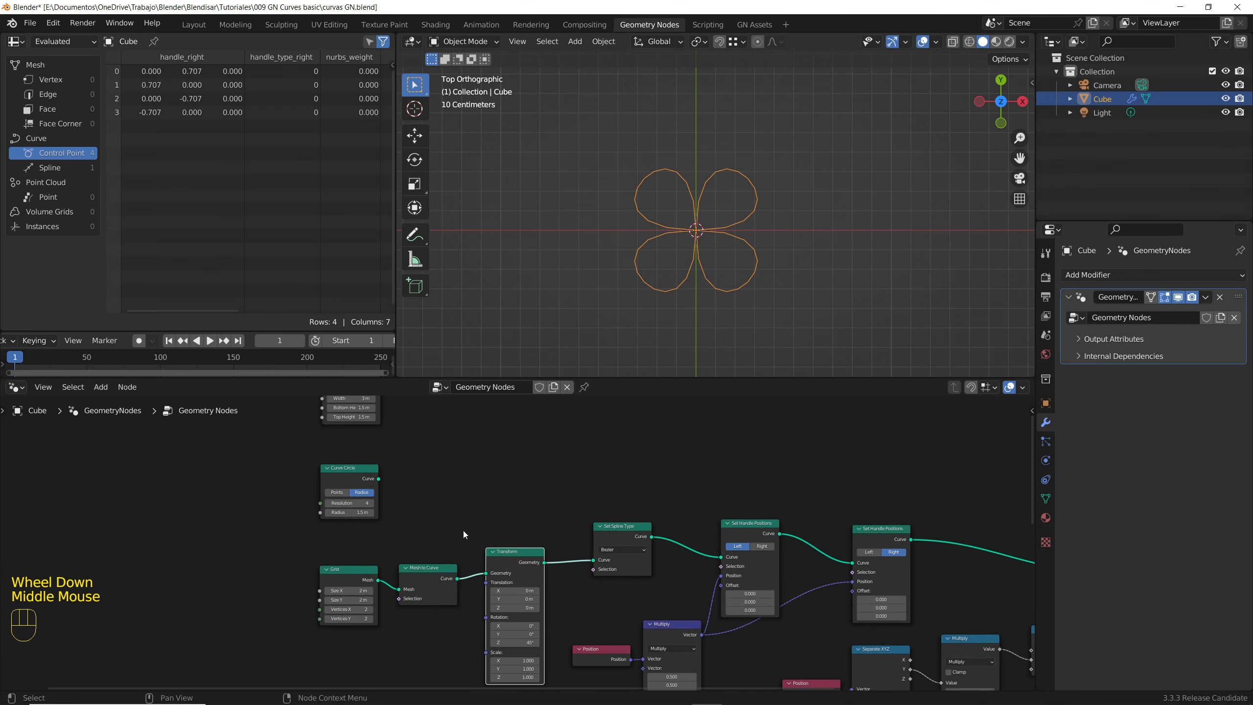
{"action": "left_click_drag", "start_coordinate": [378, 479], "coordinate": [595, 561]}
Set the Curve Circle's resolution to 12.
{"action": "middle_click_drag", "start_coordinate": [414, 493], "coordinate": [513, 508]}
{"action": "scroll", "coordinate": [513, 508], "scroll_direction": "up", "scroll_amount": 6}
{"action": "left_click", "coordinate": [504, 507]}
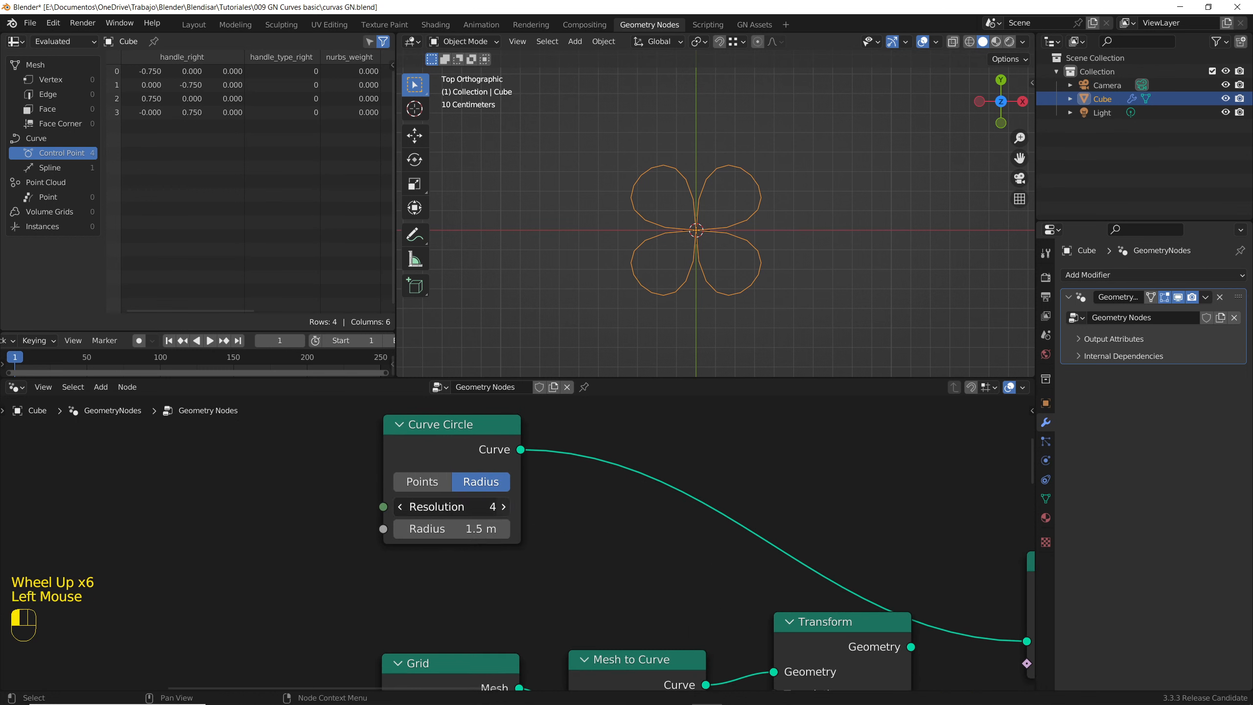
{"action": "left_click", "coordinate": [504, 507]}
{"action": "left_click", "coordinate": [504, 507]}
{"action": "left_click", "coordinate": [504, 508]}
{"action": "left_click", "coordinate": [504, 507]}
{"action": "left_click", "coordinate": [504, 508]}
{"action": "left_click", "coordinate": [504, 507]}
{"action": "left_click", "coordinate": [504, 507]}
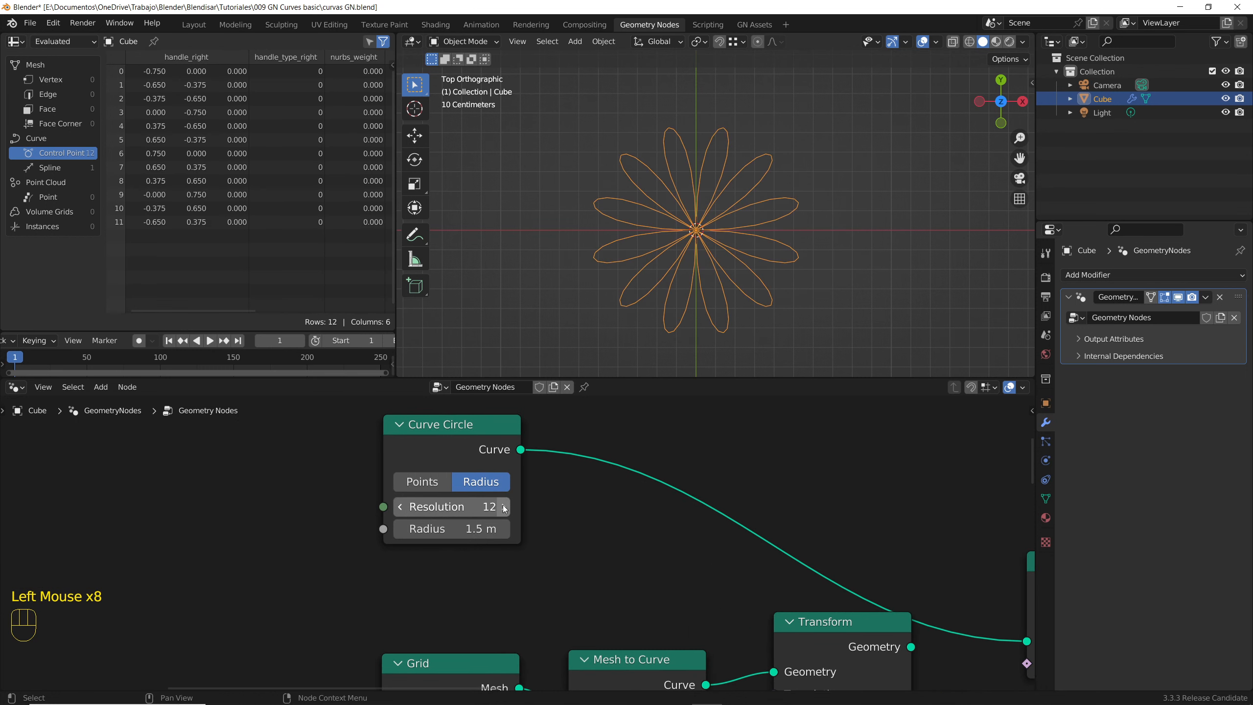
{"action": "left_click", "coordinate": [504, 507]}
{"action": "left_click", "coordinate": [400, 508]}
Move the Combine XYZ link from Set Position's Position input back to its Offset input.
{"action": "scroll", "coordinate": [537, 540], "scroll_direction": "down", "scroll_amount": 7}
{"action": "middle_click_drag", "start_coordinate": [596, 535], "coordinate": [313, 508]}
{"action": "scroll", "coordinate": [669, 572], "scroll_direction": "up", "scroll_amount": 6}
{"action": "middle_click_drag", "start_coordinate": [632, 572], "coordinate": [707, 524]}
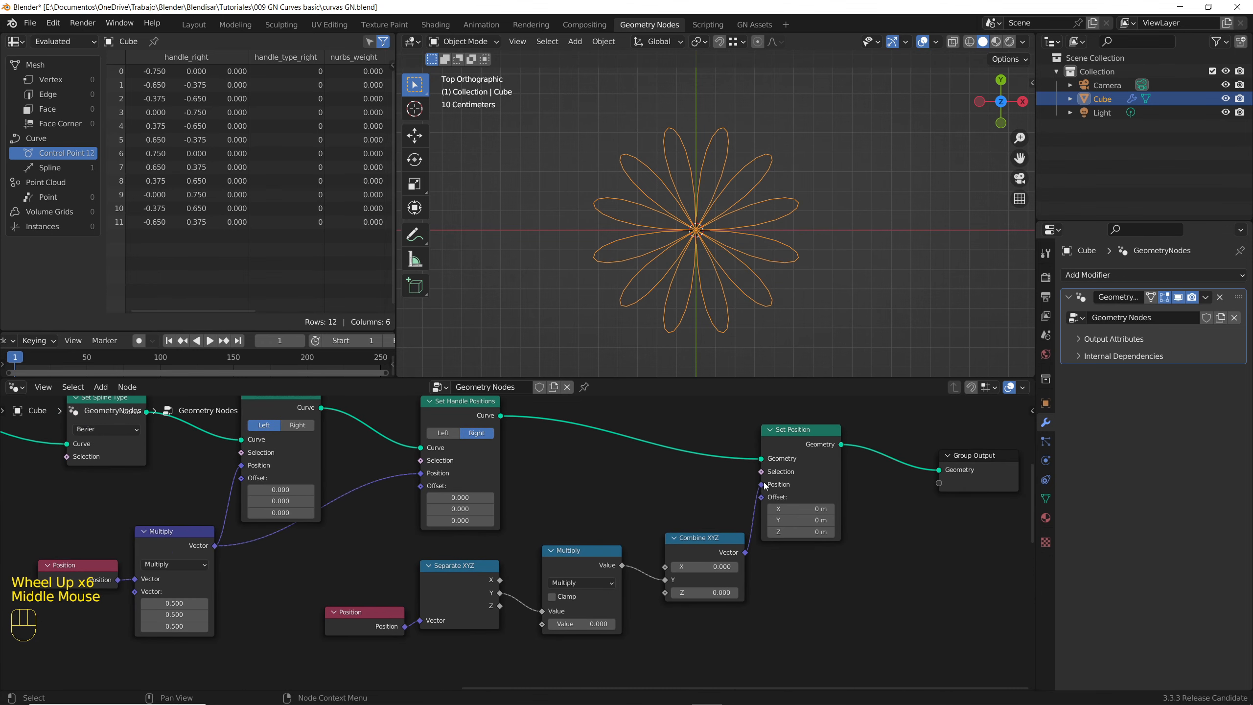
{"action": "left_click_drag", "start_coordinate": [765, 486], "coordinate": [762, 497]}
{"action": "scroll", "coordinate": [703, 248], "scroll_direction": "down", "scroll_amount": 4}
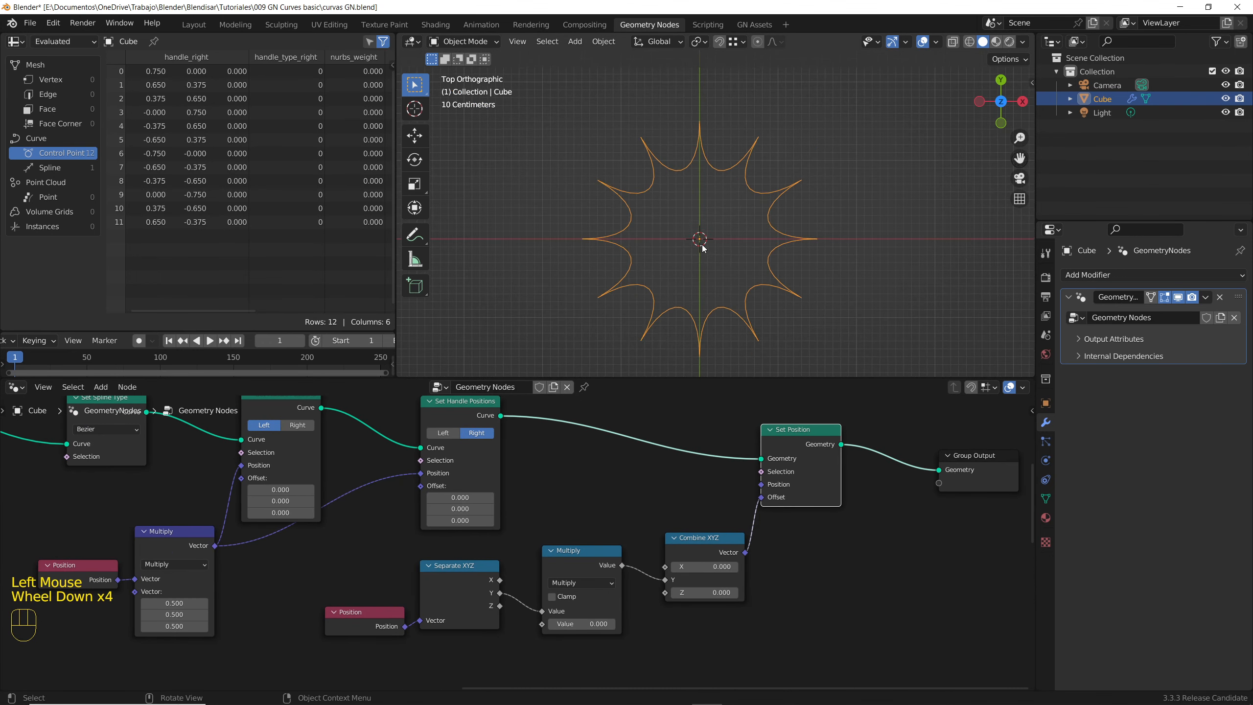
{"action": "mouse_move", "coordinate": [682, 240]}
{"action": "middle_mouse_down", "text": "shift"}
{"action": "mouse_move", "coordinate": [680, 226]}
{"action": "mouse_move", "coordinate": [679, 243]}
{"action": "middle_mouse_up", "text": "shift"}
Raise the Curve Circle's resolution to 17 and vary the Y Multiply factor through about -1.06.
{"action": "left_click_drag", "start_coordinate": [582, 624], "coordinate": [570, 624], "text": "shift"}
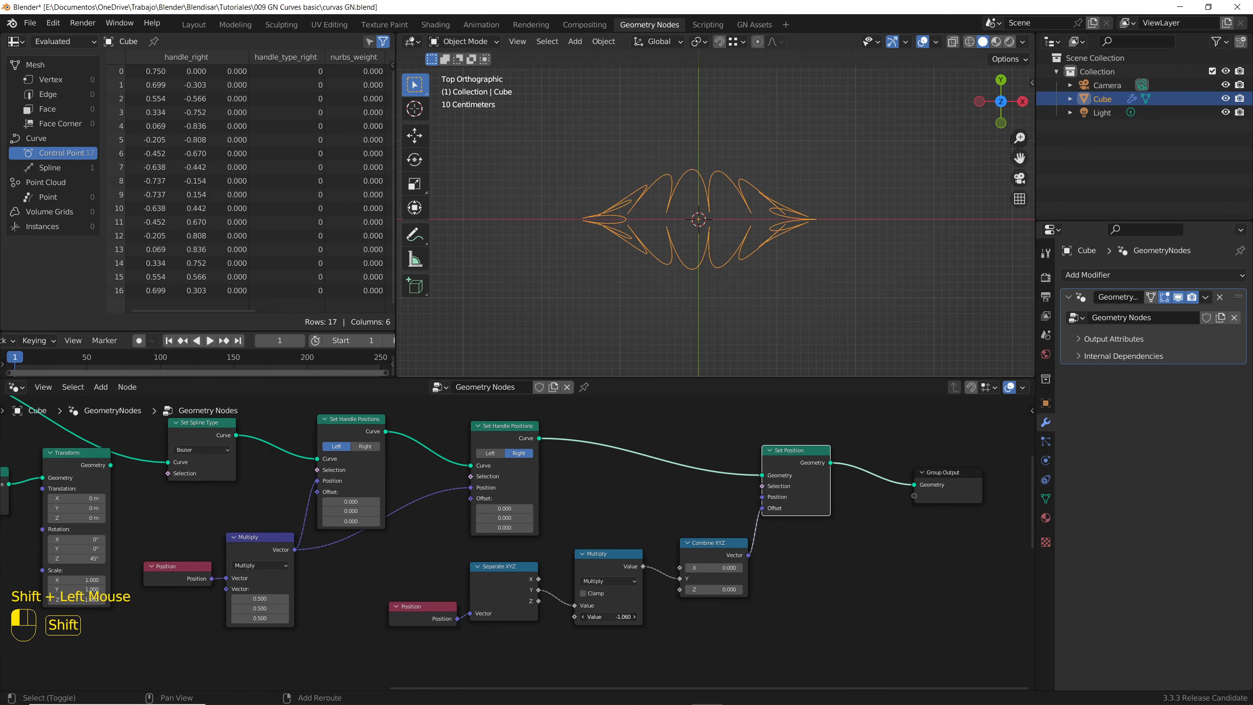
{"action": "left_click_drag", "start_coordinate": [610, 617], "coordinate": [626, 616], "text": "shift"}
Reconnect Combine XYZ to Set Position's Position input and lower the Y Multiply factor to -1.36.
{"action": "left_click_drag", "start_coordinate": [762, 509], "coordinate": [764, 500]}
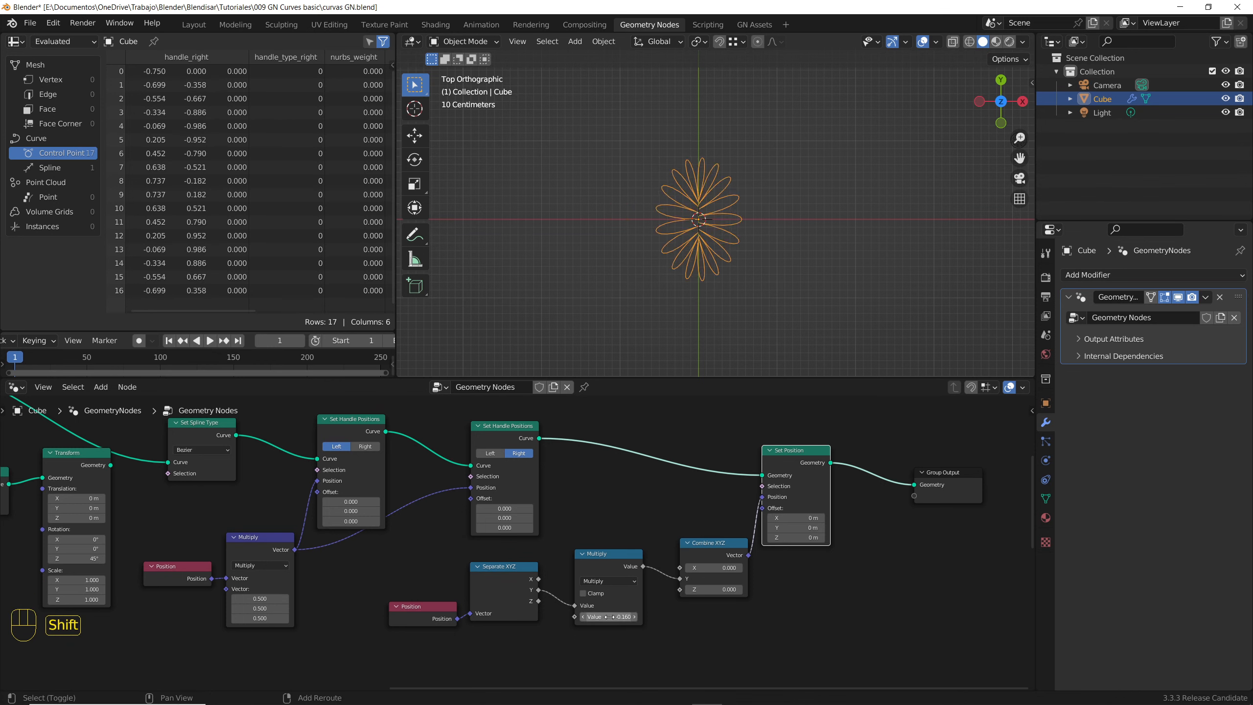
{"action": "left_click_drag", "start_coordinate": [610, 616], "coordinate": [565, 616], "text": "shift"}
{"action": "scroll", "coordinate": [669, 274], "scroll_direction": "down", "scroll_amount": 4}
{"action": "scroll", "coordinate": [669, 274], "scroll_direction": "up", "scroll_amount": 1}
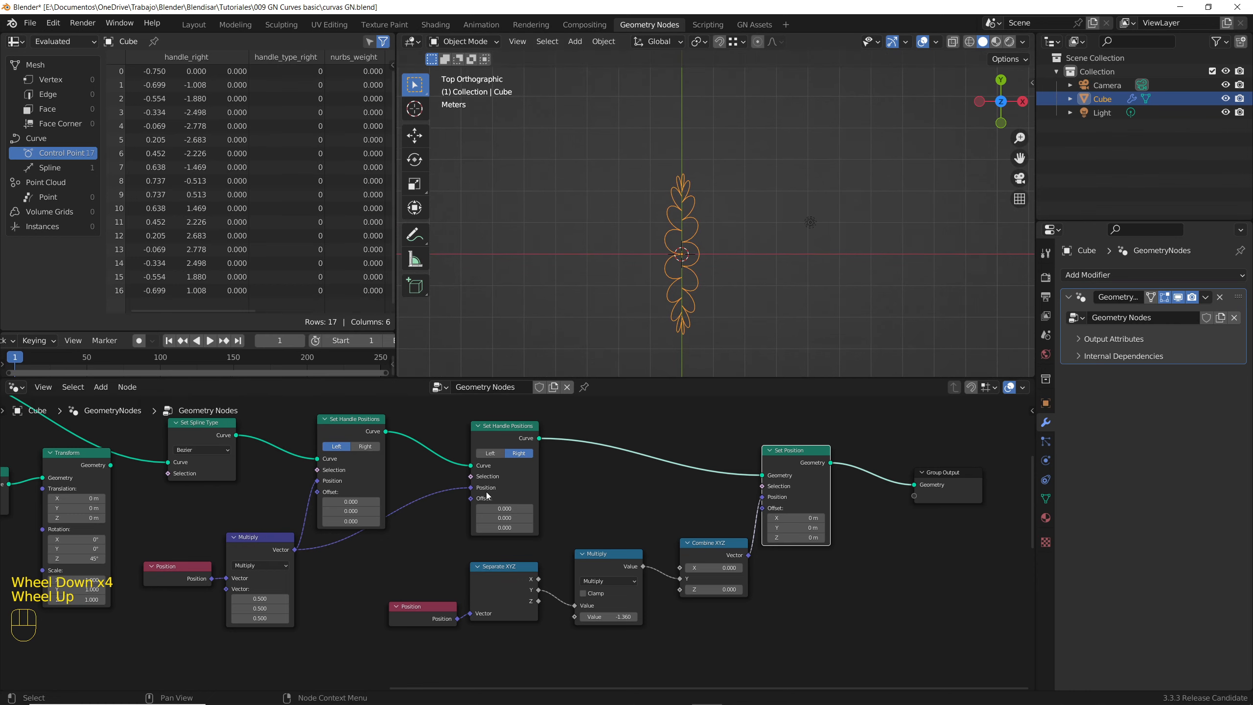
Set the Curve Circle's resolution to 16 and inspect the whole curve.
{"action": "scroll", "coordinate": [123, 537], "scroll_direction": "up", "scroll_amount": 1, "text": "shift"}
{"action": "middle_click_drag", "start_coordinate": [124, 536], "coordinate": [536, 536], "text": "shift"}
{"action": "left_click", "coordinate": [268, 436]}
{"action": "left_click", "coordinate": [322, 436]}
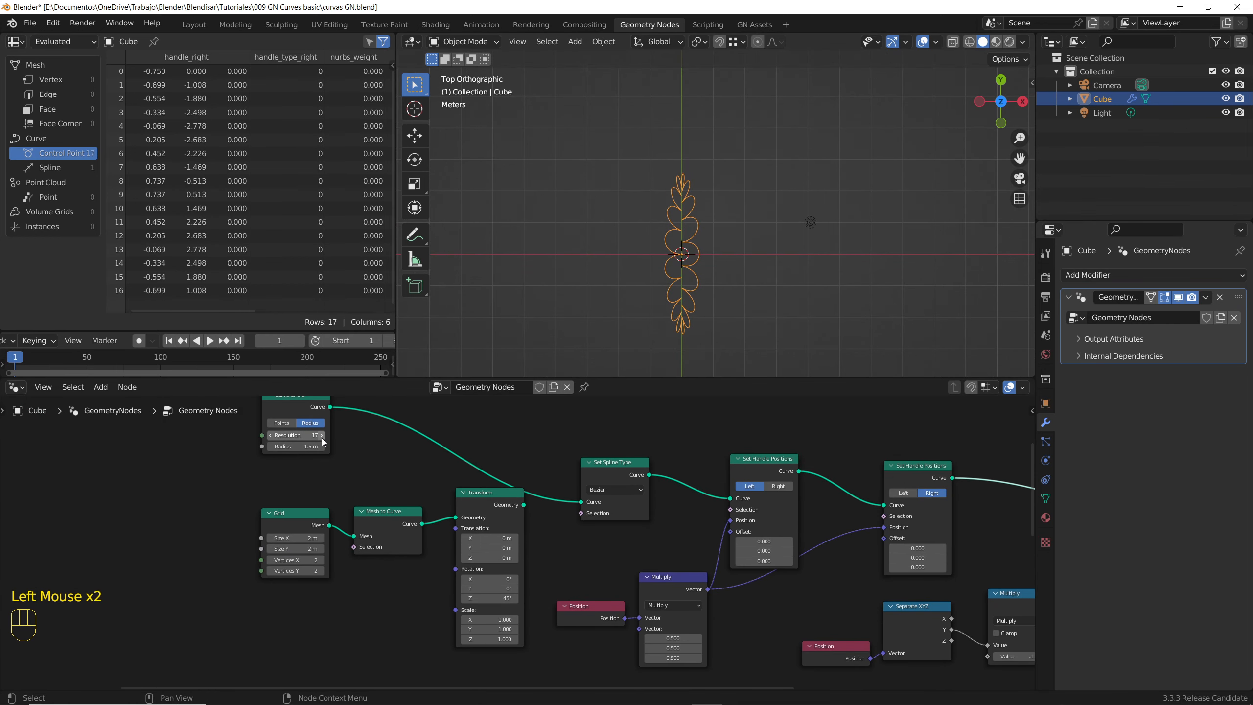
{"action": "scroll", "coordinate": [645, 260], "scroll_direction": "up", "scroll_amount": 3}
{"action": "middle_click_drag", "start_coordinate": [645, 260], "coordinate": [686, 232], "text": "shift"}
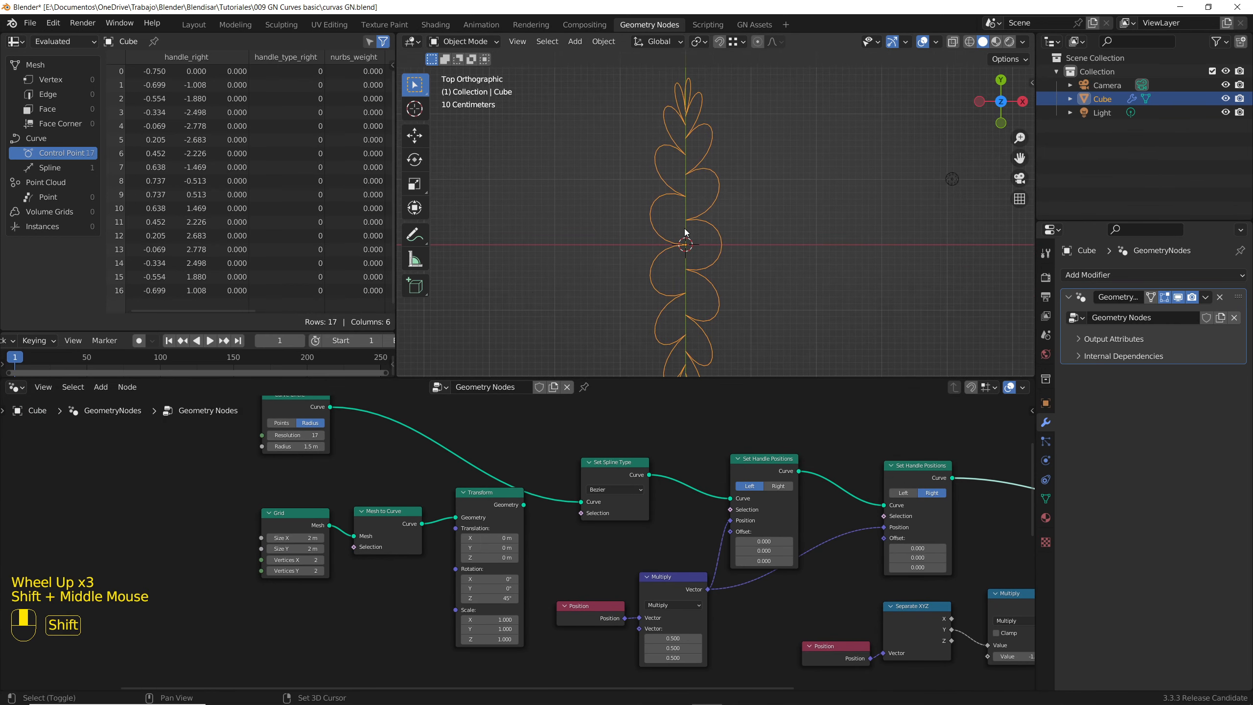
{"action": "left_click", "coordinate": [271, 436]}
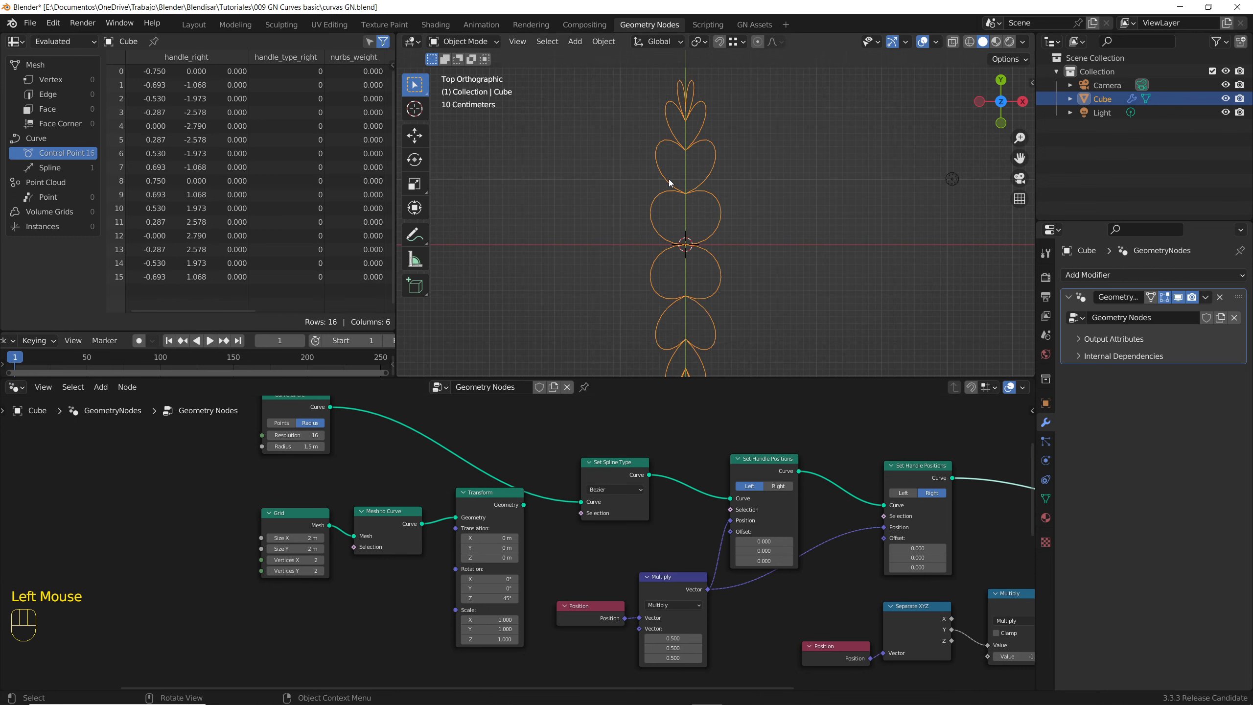
{"action": "scroll", "coordinate": [669, 183], "scroll_direction": "down", "scroll_amount": 2}
{"action": "middle_click_drag", "start_coordinate": [670, 183], "coordinate": [665, 169], "text": "shift"}
{"action": "scroll", "coordinate": [717, 489], "scroll_direction": "down", "scroll_amount": 2}
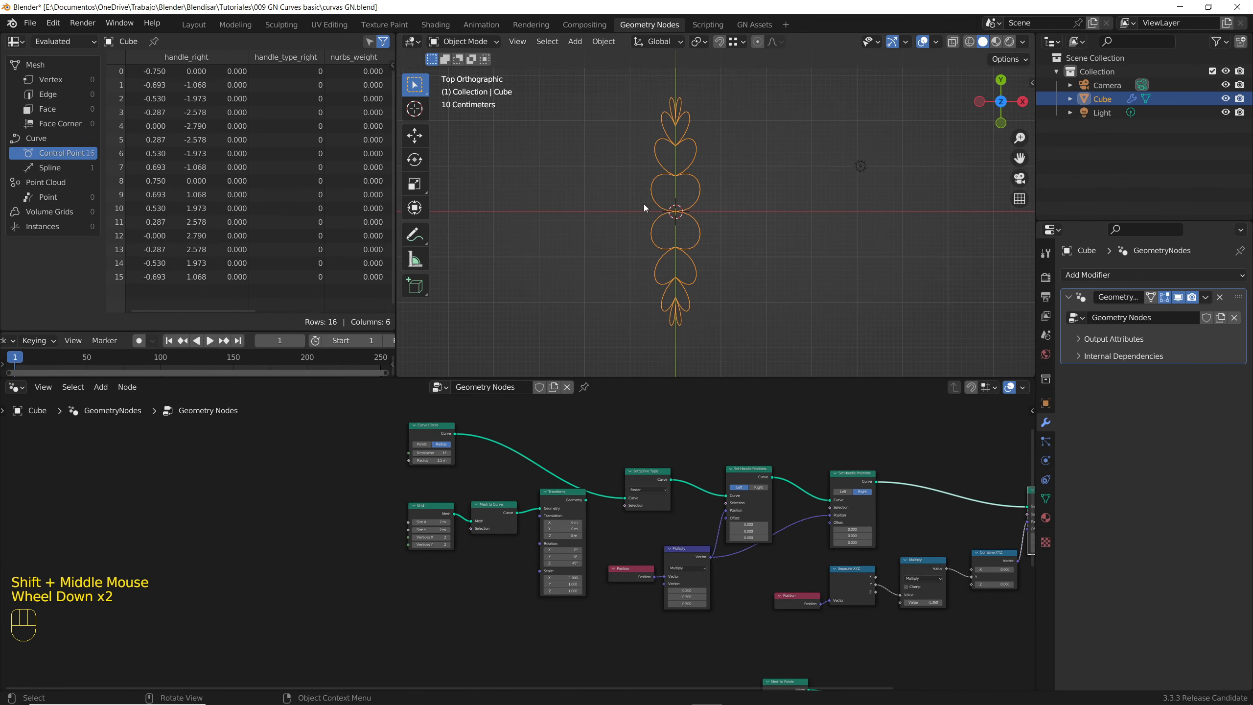
Rewire the scalar Multiply from the Y to the X sockets of Separate XYZ and Combine XYZ, and set its factor to -1.48.
{"action": "scroll", "coordinate": [681, 577], "scroll_direction": "up", "scroll_amount": 5}
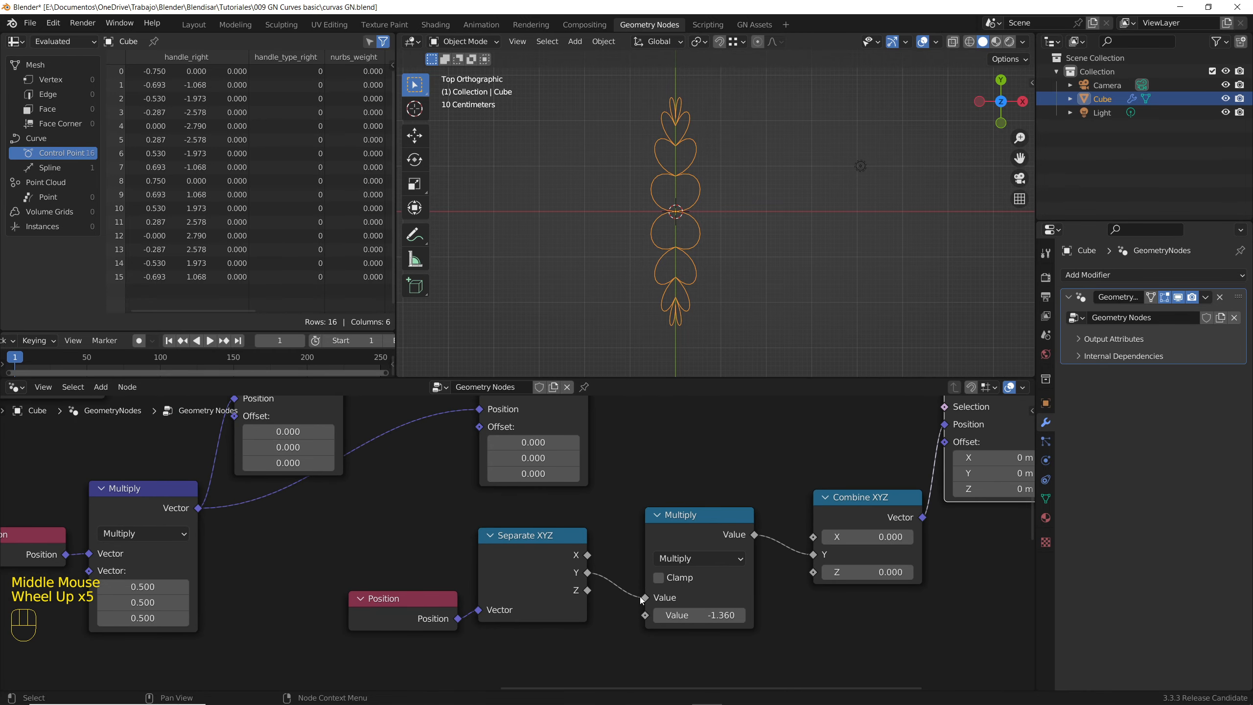
{"action": "left_click_drag", "start_coordinate": [643, 597], "coordinate": [587, 555]}
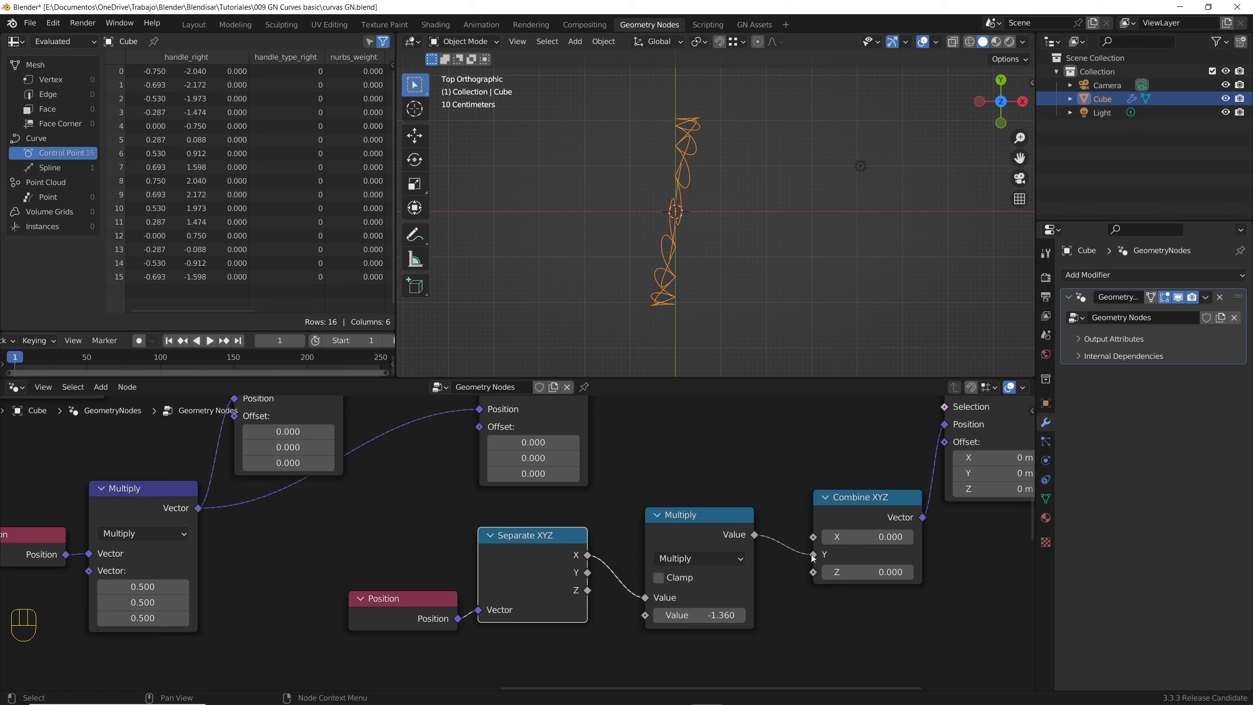
{"action": "left_click_drag", "start_coordinate": [812, 554], "coordinate": [814, 537]}
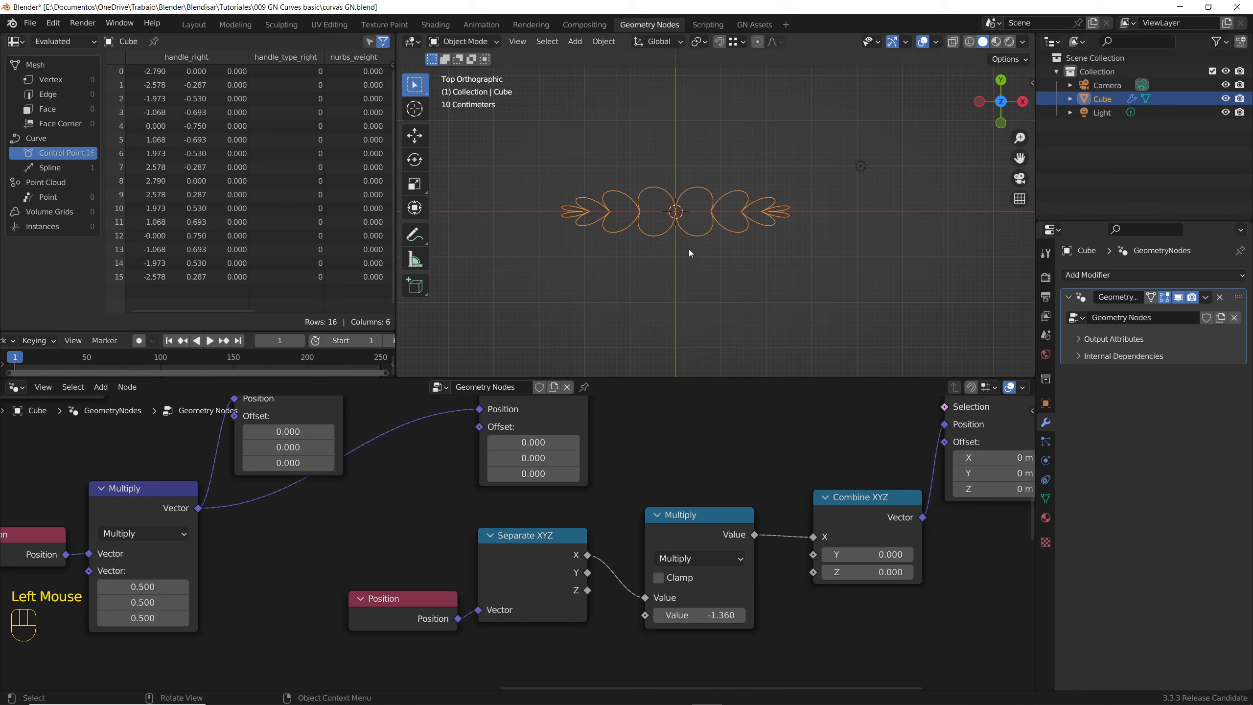
{"action": "mouse_move", "coordinate": [690, 615]}
{"action": "left_mouse_down", "text": "shift"}
{"action": "mouse_move", "coordinate": [768, 615]}
{"action": "mouse_move", "coordinate": [683, 615]}
{"action": "left_mouse_up", "text": "shift"}
Vary the X and Y factors of the handle positions' vector Multiply node, and set them to 0.5.
{"action": "scroll", "coordinate": [643, 538], "scroll_direction": "down", "scroll_amount": 5}
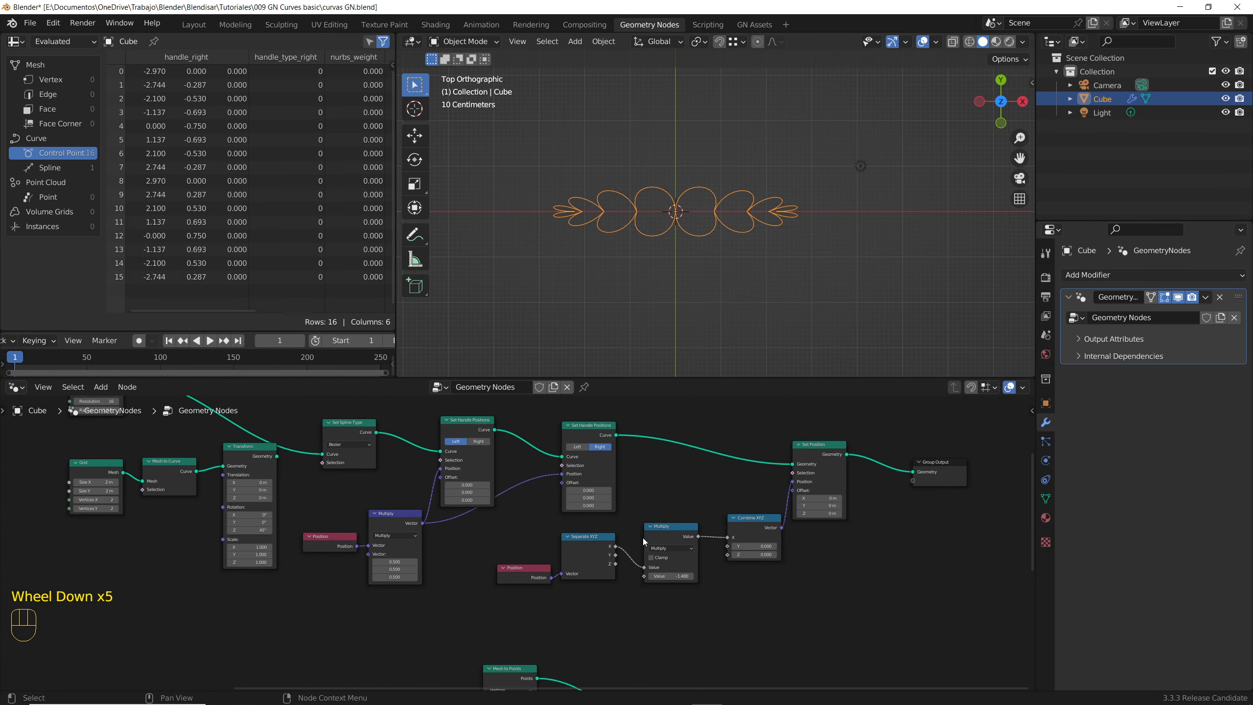
{"action": "mouse_move", "coordinate": [503, 496]}
{"action": "left_mouse_down"}
{"action": "mouse_move", "coordinate": [515, 496]}
{"action": "mouse_move", "coordinate": [493, 496]}
{"action": "mouse_move", "coordinate": [504, 496]}
{"action": "left_mouse_up"}
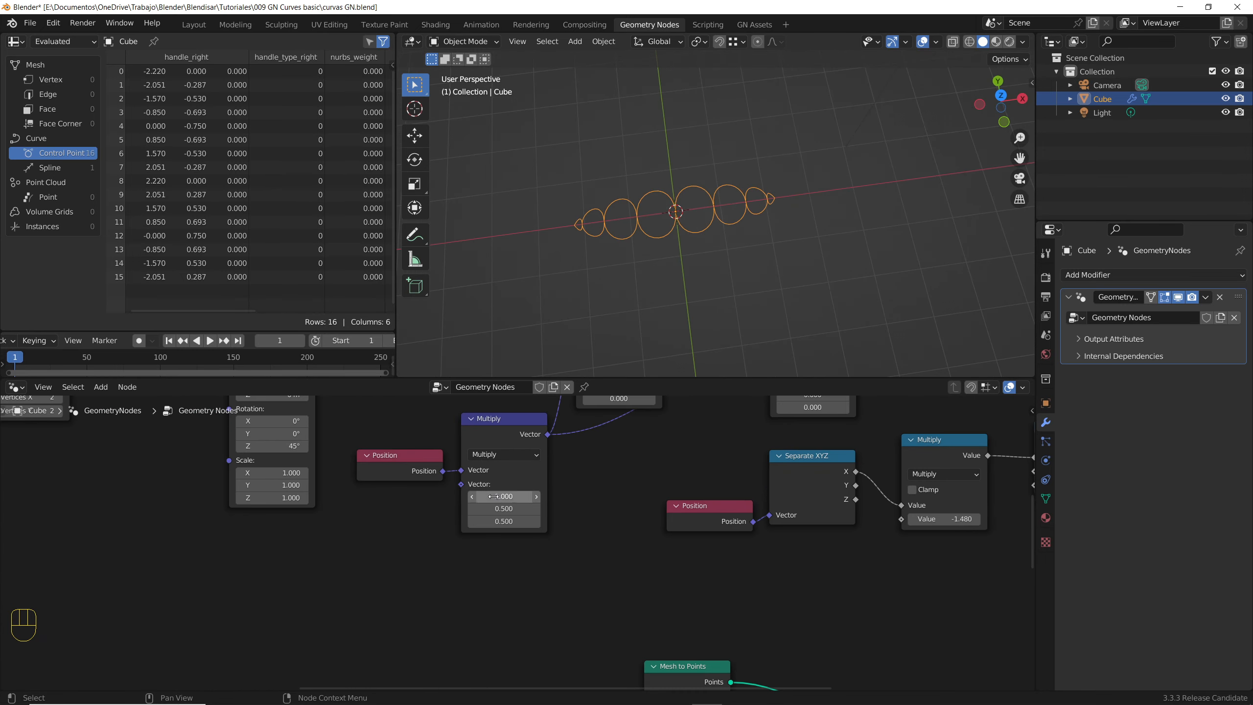
{"action": "mouse_move", "coordinate": [498, 509]}
{"action": "left_mouse_down", "text": "shift"}
{"action": "mouse_move", "coordinate": [510, 509]}
{"action": "mouse_move", "coordinate": [495, 510]}
{"action": "left_mouse_up", "text": "shift"}
{"action": "type", "text": ".5"}
{"action": "key", "text": "Return"}
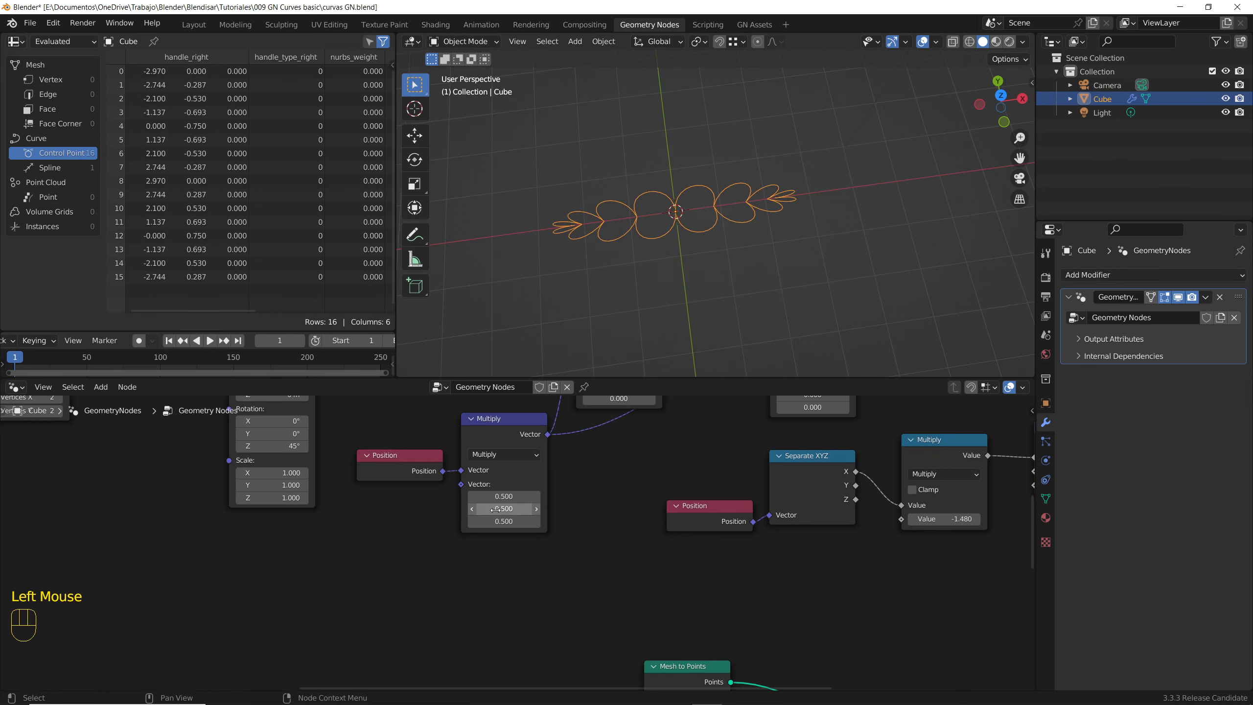
Move the Group Output node beside the lower node chain and connect the Set Position geometry to it.
{"action": "scroll", "coordinate": [676, 551], "scroll_direction": "down", "scroll_amount": 5}
{"action": "middle_click_drag", "start_coordinate": [675, 551], "coordinate": [582, 548]}
{"action": "left_click_drag", "start_coordinate": [867, 438], "coordinate": [926, 582]}
{"action": "middle_click_drag", "start_coordinate": [926, 582], "coordinate": [844, 548]}
{"action": "scroll", "coordinate": [816, 559], "scroll_direction": "up", "scroll_amount": 5}
{"action": "left_click_drag", "start_coordinate": [813, 549], "coordinate": [991, 497]}
{"action": "scroll", "coordinate": [715, 509], "scroll_direction": "down", "scroll_amount": 2}
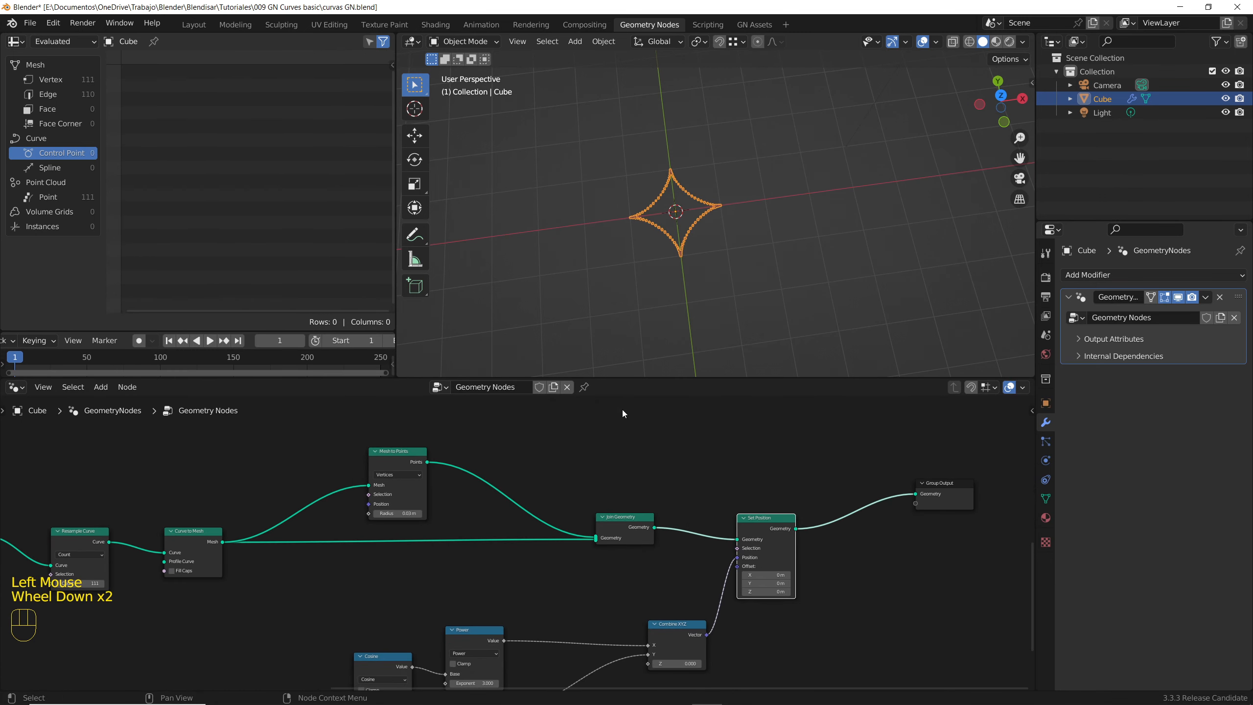
Move the Position and Separate XYZ nodes further from the Cosine and Sine nodes to make room between them.
{"action": "scroll", "coordinate": [622, 414], "scroll_direction": "down", "scroll_amount": 2}
{"action": "middle_click_drag", "start_coordinate": [623, 413], "coordinate": [704, 301]}
{"action": "scroll", "coordinate": [400, 501], "scroll_direction": "up", "scroll_amount": 5}
{"action": "left_click", "coordinate": [546, 566]}
{"action": "left_click_drag", "start_coordinate": [545, 562], "coordinate": [405, 563]}
Duplicate the Cosine node twice and insert the copies on the links feeding the Cosine and Sine nodes.
{"action": "left_click", "coordinate": [595, 463]}
{"action": "left_click", "coordinate": [760, 453]}
{"action": "key", "text": "shift+d"}
{"action": "left_click", "coordinate": [632, 456]}
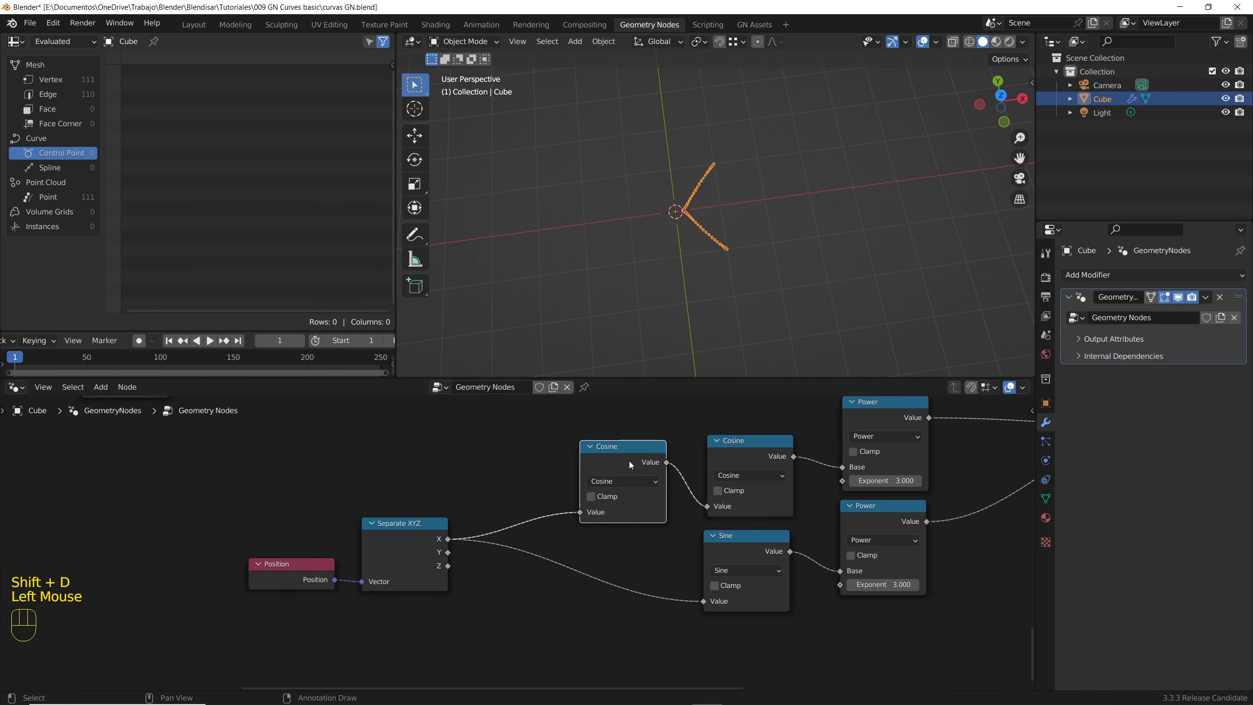
{"action": "key", "text": "shift+d"}
{"action": "left_click", "coordinate": [605, 552]}
Change both duplicated math nodes to Multiply and space them apart.
{"action": "left_click", "coordinate": [605, 483]}
{"action": "left_click", "coordinate": [602, 542]}
{"action": "left_click", "coordinate": [604, 576]}
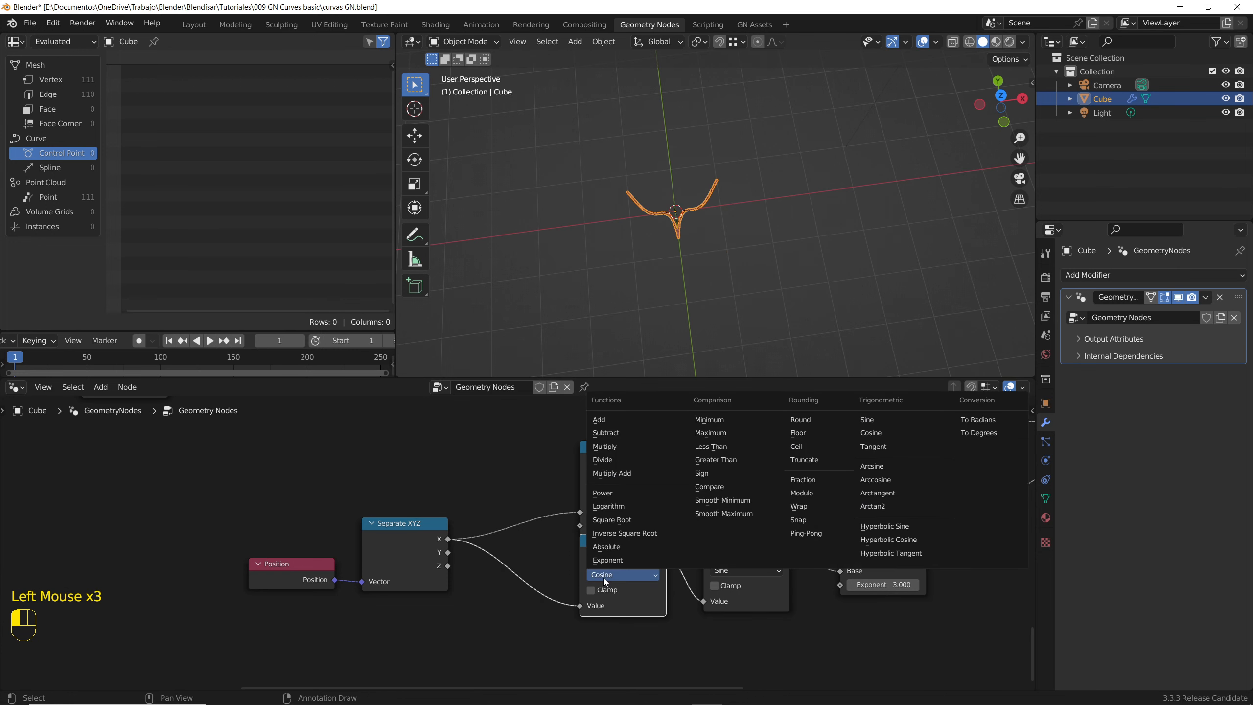
{"action": "left_click", "coordinate": [605, 447]}
{"action": "left_click_drag", "start_coordinate": [614, 545], "coordinate": [618, 575]}
Set the value of both Multiply nodes to 7.
{"action": "scroll", "coordinate": [493, 444], "scroll_direction": "down", "scroll_amount": 2}
{"action": "middle_click_drag", "start_coordinate": [494, 442], "coordinate": [602, 584]}
{"action": "middle_click_drag", "start_coordinate": [549, 553], "coordinate": [508, 511]}
{"action": "scroll", "coordinate": [597, 574], "scroll_direction": "up", "scroll_amount": 2}
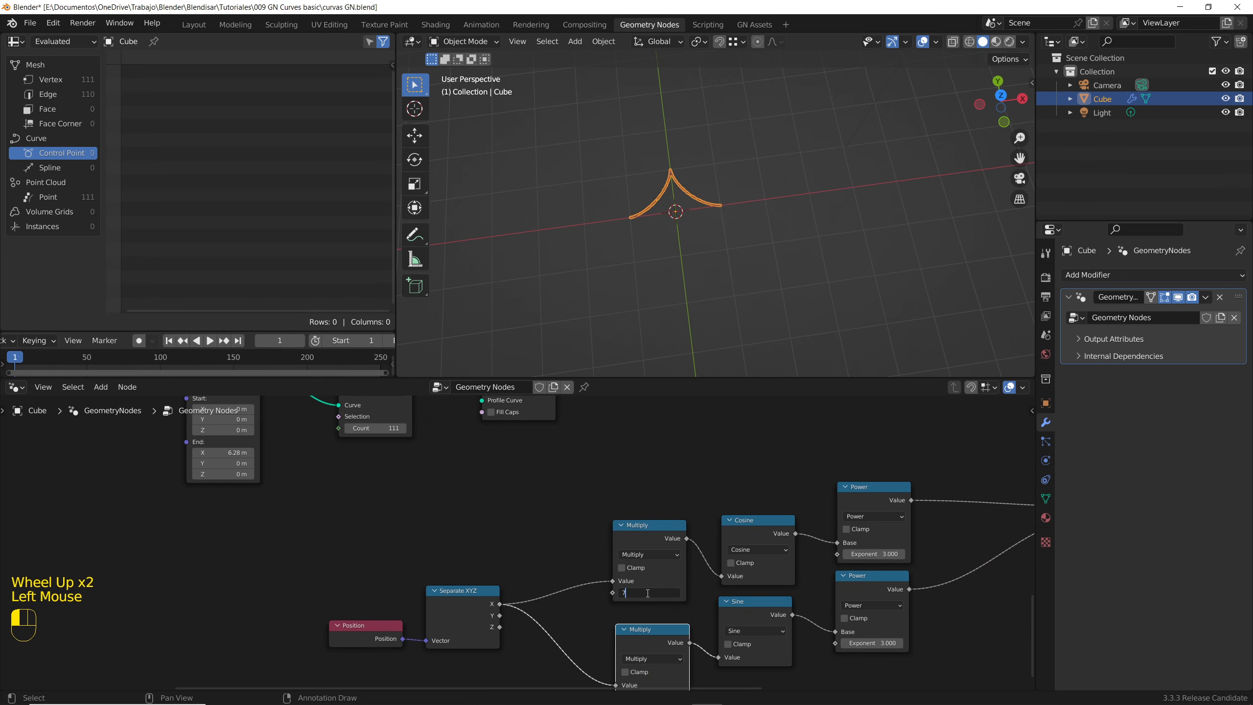
{"action": "left_click", "coordinate": [647, 593]}
{"action": "type", "text": "7"}
{"action": "key", "text": "Return"}
{"action": "middle_click_drag", "start_coordinate": [628, 666], "coordinate": [611, 605]}
{"action": "left_click", "coordinate": [629, 639]}
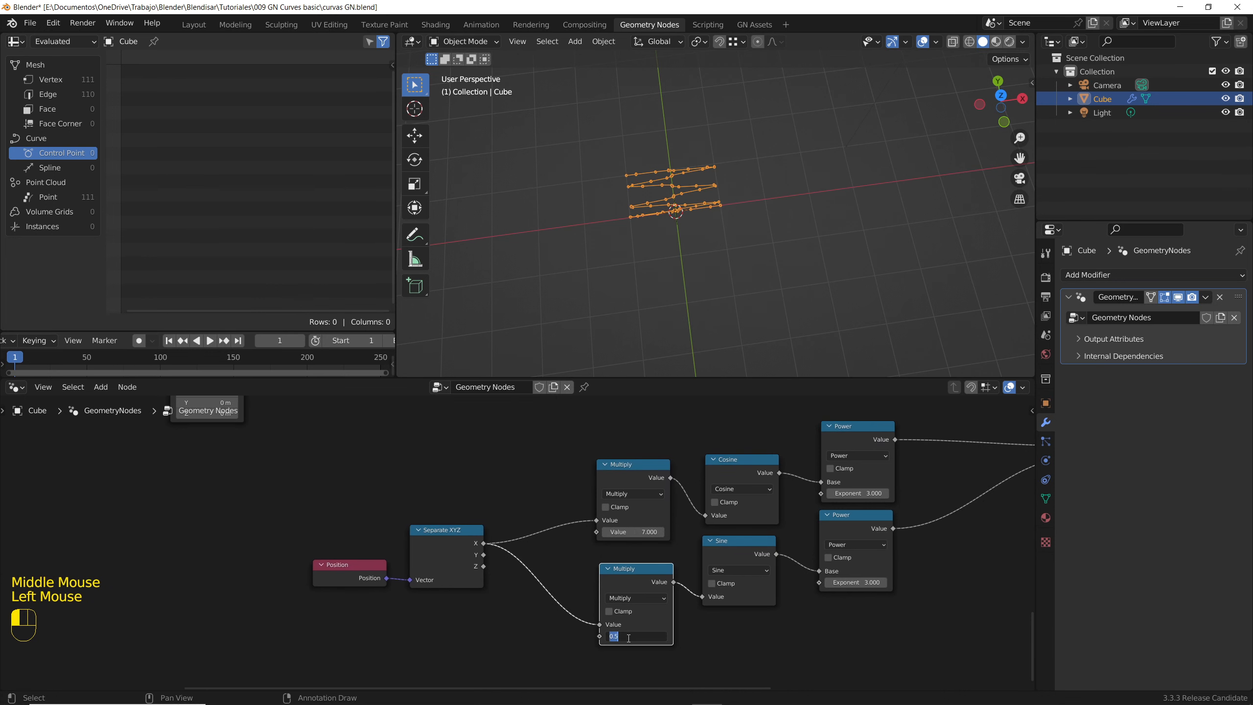
{"action": "type", "text": "7"}
{"action": "key", "text": "Return"}
Switch the viewport to top view and set the Resample Curve count to 512.
{"action": "key", "text": "KP_7"}
{"action": "scroll", "coordinate": [671, 217], "scroll_direction": "up", "scroll_amount": 3}
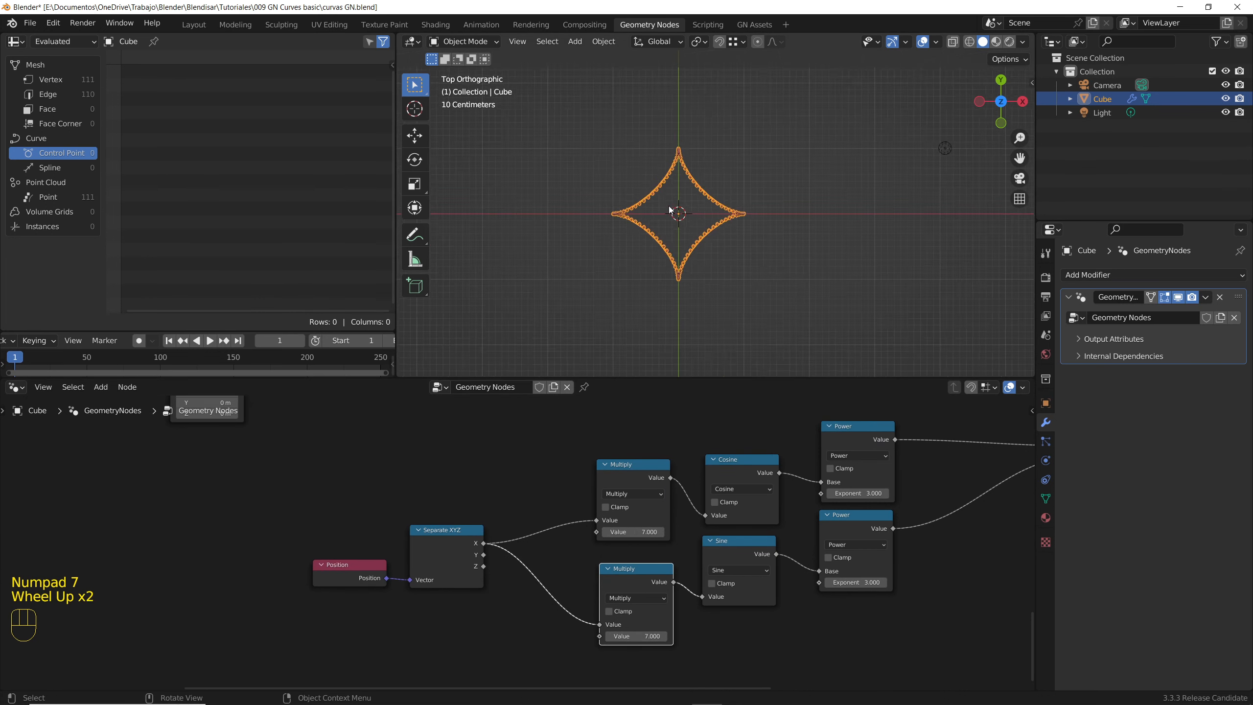
{"action": "scroll", "coordinate": [485, 483], "scroll_direction": "down", "scroll_amount": 2}
{"action": "middle_click_drag", "start_coordinate": [485, 484], "coordinate": [478, 532]}
{"action": "scroll", "coordinate": [477, 532], "scroll_direction": "up", "scroll_amount": 5}
{"action": "left_click", "coordinate": [482, 522]}
{"action": "type", "text": "512"}
{"action": "key", "text": "Return"}
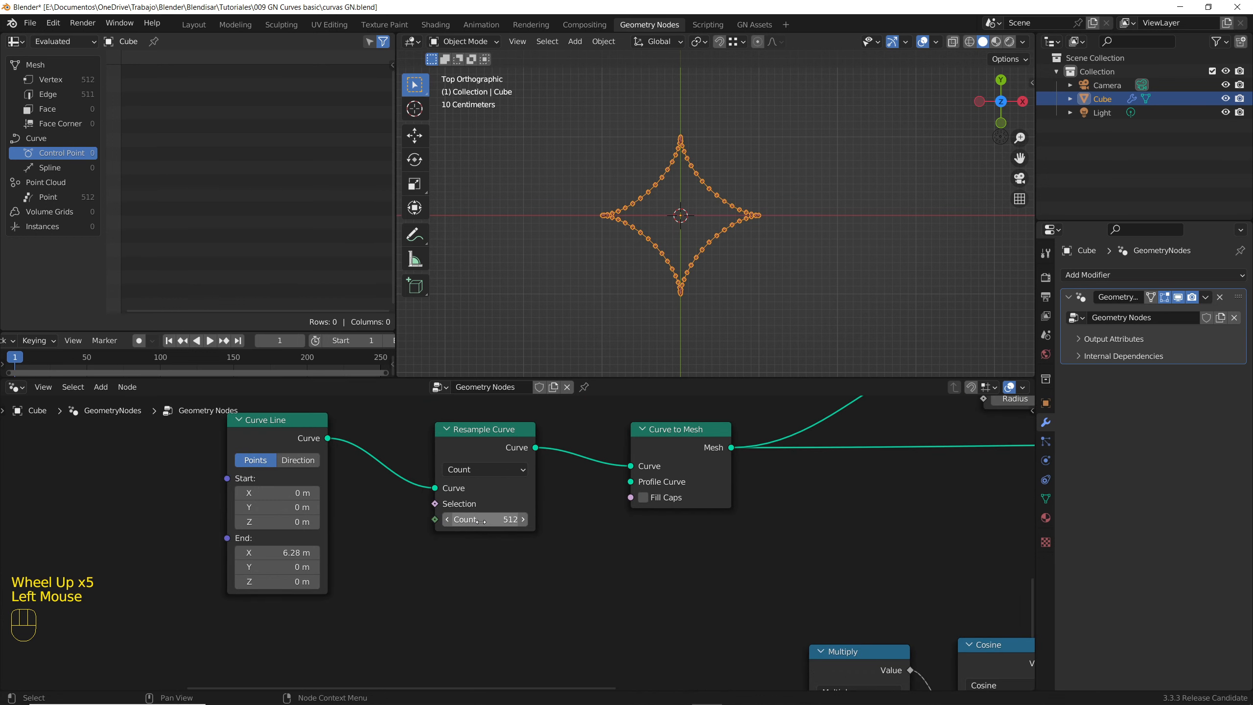
Fine-tune the value of the Multiply node feeding the Sine node to 7.190.
{"action": "scroll", "coordinate": [391, 599], "scroll_direction": "down", "scroll_amount": 3}
{"action": "middle_click_drag", "start_coordinate": [419, 616], "coordinate": [324, 432]}
{"action": "scroll", "coordinate": [620, 624], "scroll_direction": "up", "scroll_amount": 4}
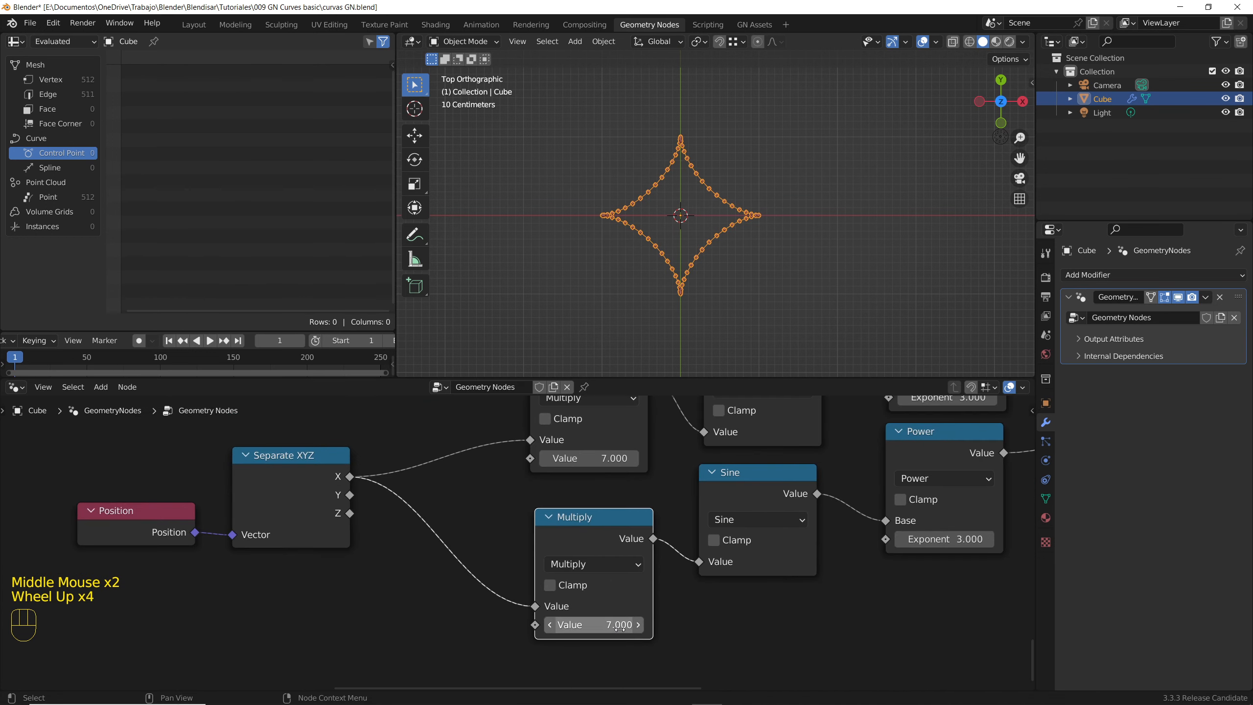
{"action": "left_click", "coordinate": [592, 626], "text": "shift"}
{"action": "left_click_drag", "start_coordinate": [592, 626], "coordinate": [615, 625], "text": "shift"}
{"action": "left_click", "coordinate": [738, 288]}
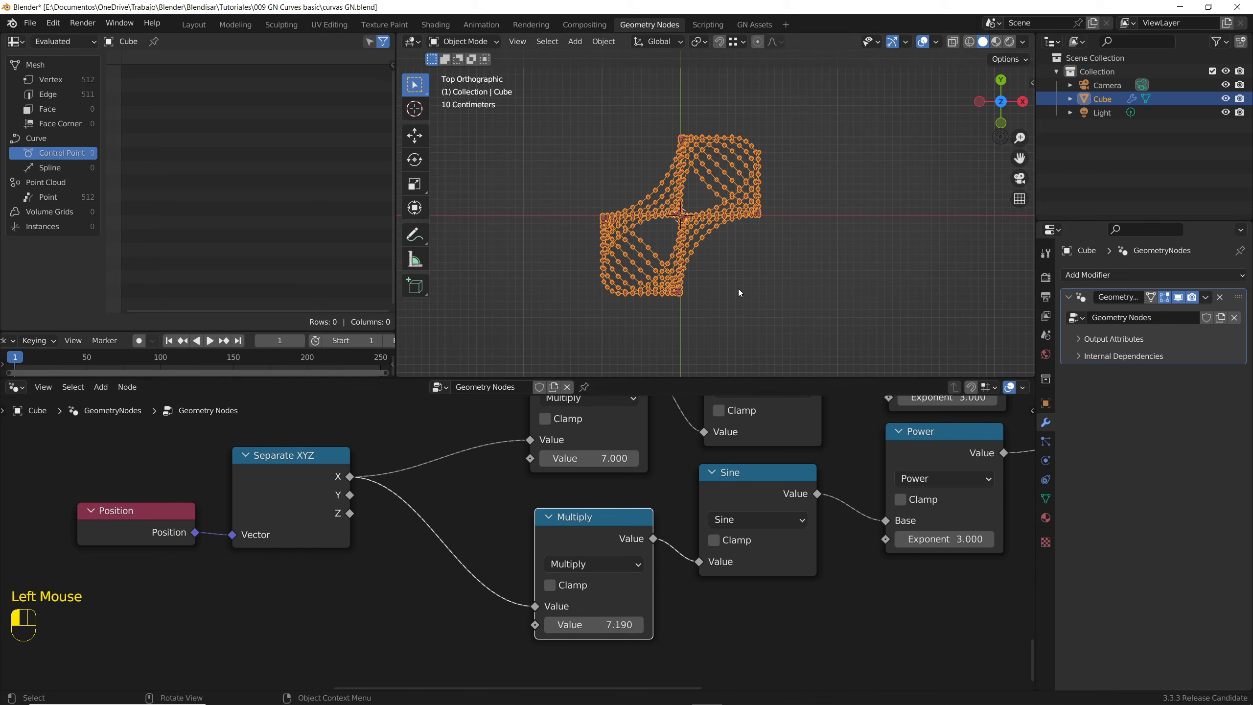
{"action": "left_click", "coordinate": [690, 229]}
Mute the Mesh to Points node so only the curve's lines are displayed.
{"action": "scroll", "coordinate": [656, 578], "scroll_direction": "down", "scroll_amount": 2}
{"action": "middle_click_drag", "start_coordinate": [733, 505], "coordinate": [678, 588]}
{"action": "scroll", "coordinate": [678, 588], "scroll_direction": "down", "scroll_amount": 1}
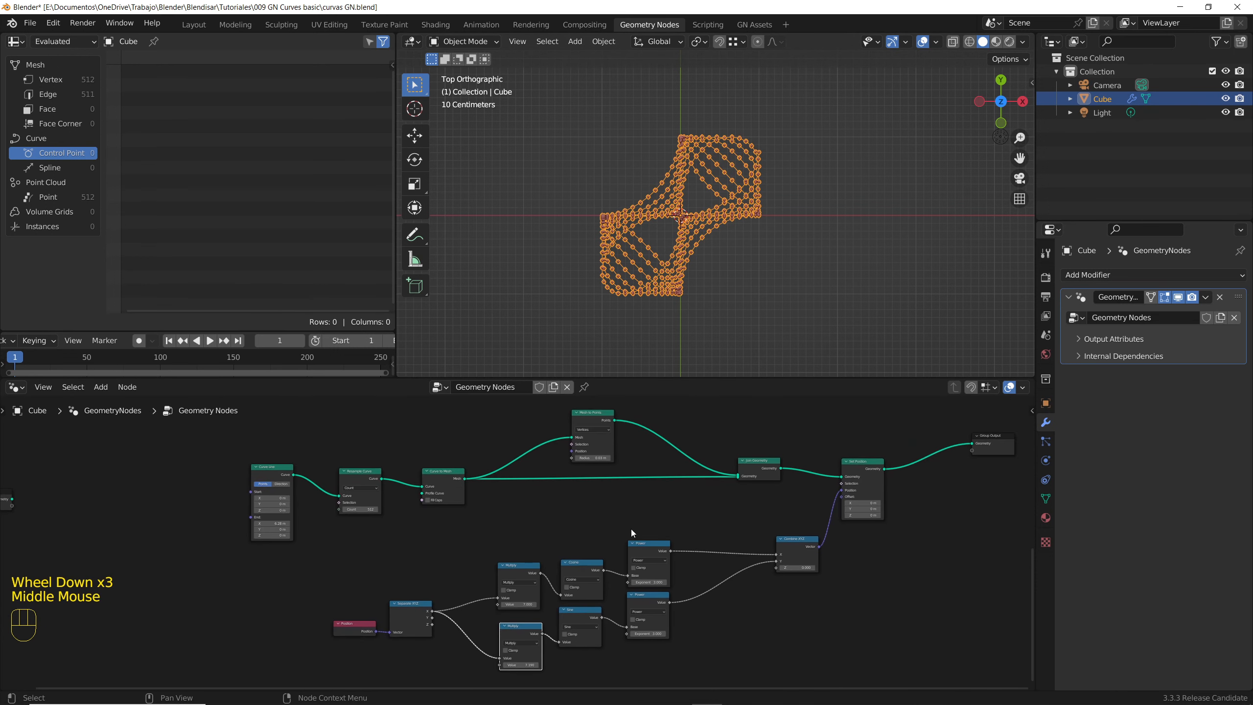
{"action": "middle_click_drag", "start_coordinate": [631, 529], "coordinate": [582, 416]}
{"action": "scroll", "coordinate": [581, 416], "scroll_direction": "up", "scroll_amount": 4}
{"action": "left_click", "coordinate": [582, 416]}
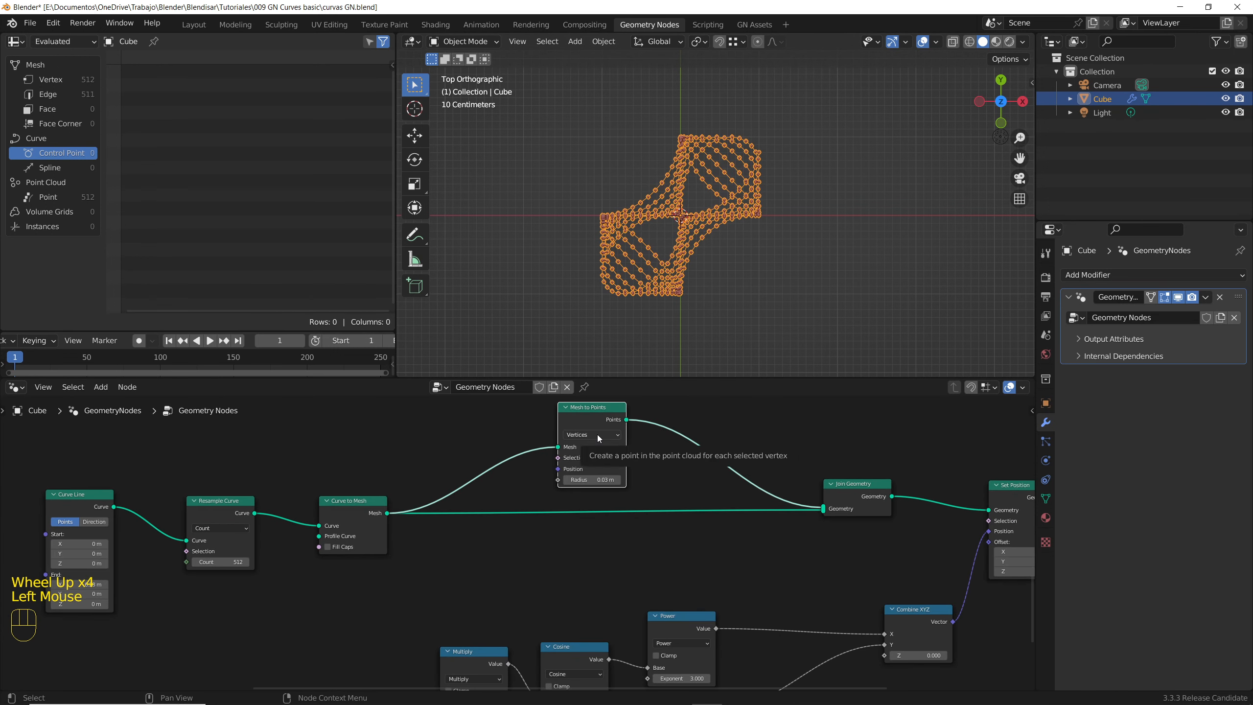
{"action": "key", "text": "m"}
{"action": "scroll", "coordinate": [610, 538], "scroll_direction": "down", "scroll_amount": 3}
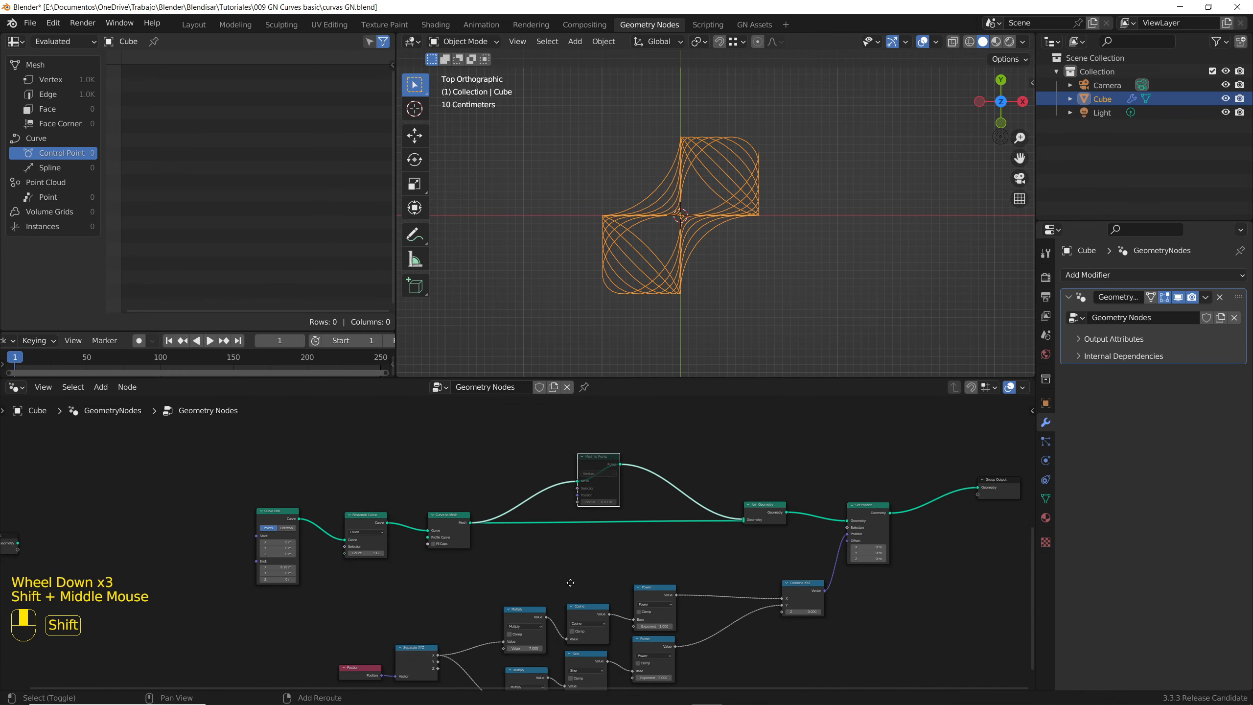
Finely adjust a Multiply node's value again to vary the woven curve pattern.
{"action": "middle_click_drag", "start_coordinate": [572, 582], "coordinate": [554, 630], "text": "shift"}
{"action": "scroll", "coordinate": [550, 620], "scroll_direction": "up", "scroll_amount": 5}
{"action": "left_click_drag", "start_coordinate": [549, 619], "coordinate": [614, 619], "text": "shift"}
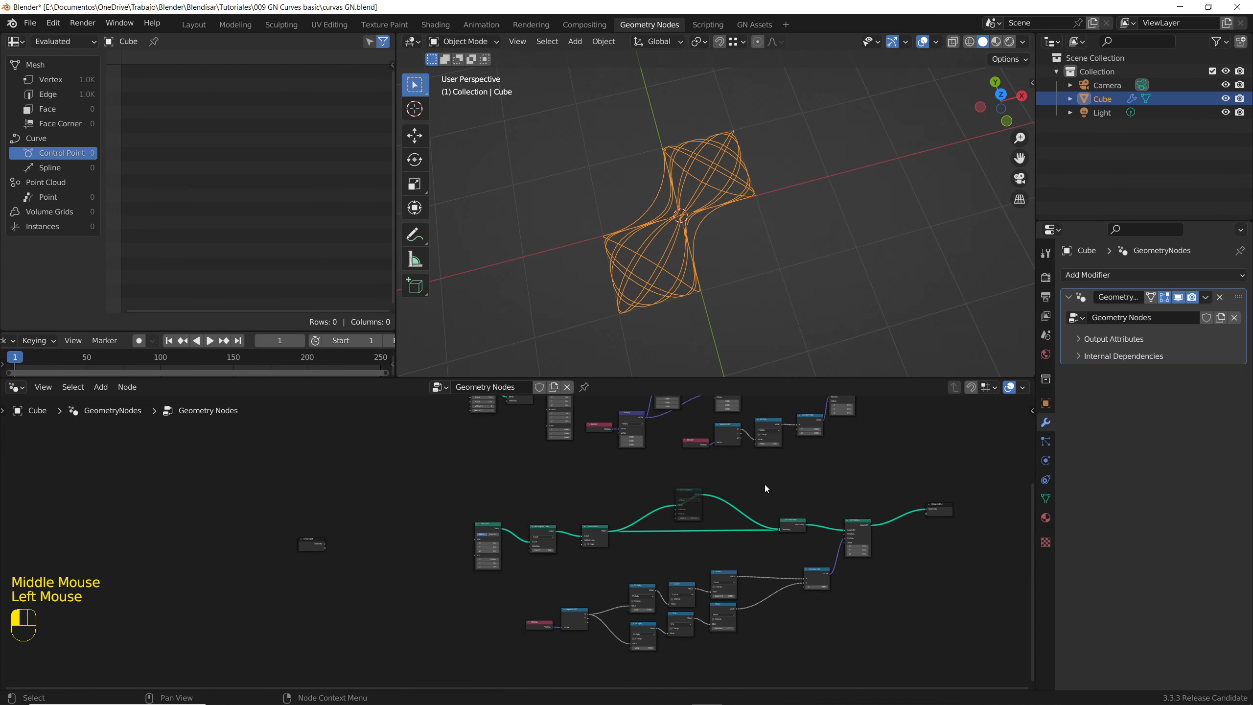
Move the Group Output node up beside the end of the upper node chain.
{"action": "middle_click_drag", "start_coordinate": [765, 488], "coordinate": [745, 538]}
{"action": "middle_click_drag", "start_coordinate": [520, 434], "coordinate": [496, 436]}
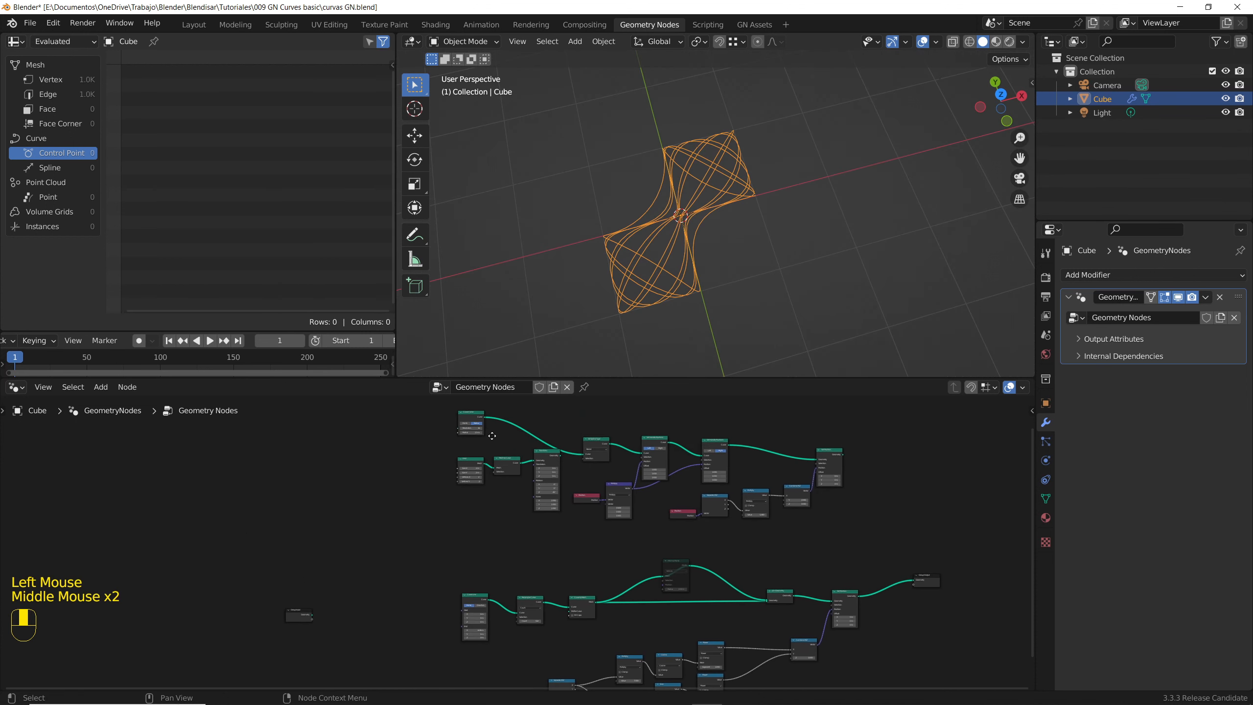
{"action": "scroll", "coordinate": [852, 496], "scroll_direction": "up", "scroll_amount": 2}
{"action": "middle_click_drag", "start_coordinate": [854, 513], "coordinate": [812, 557]}
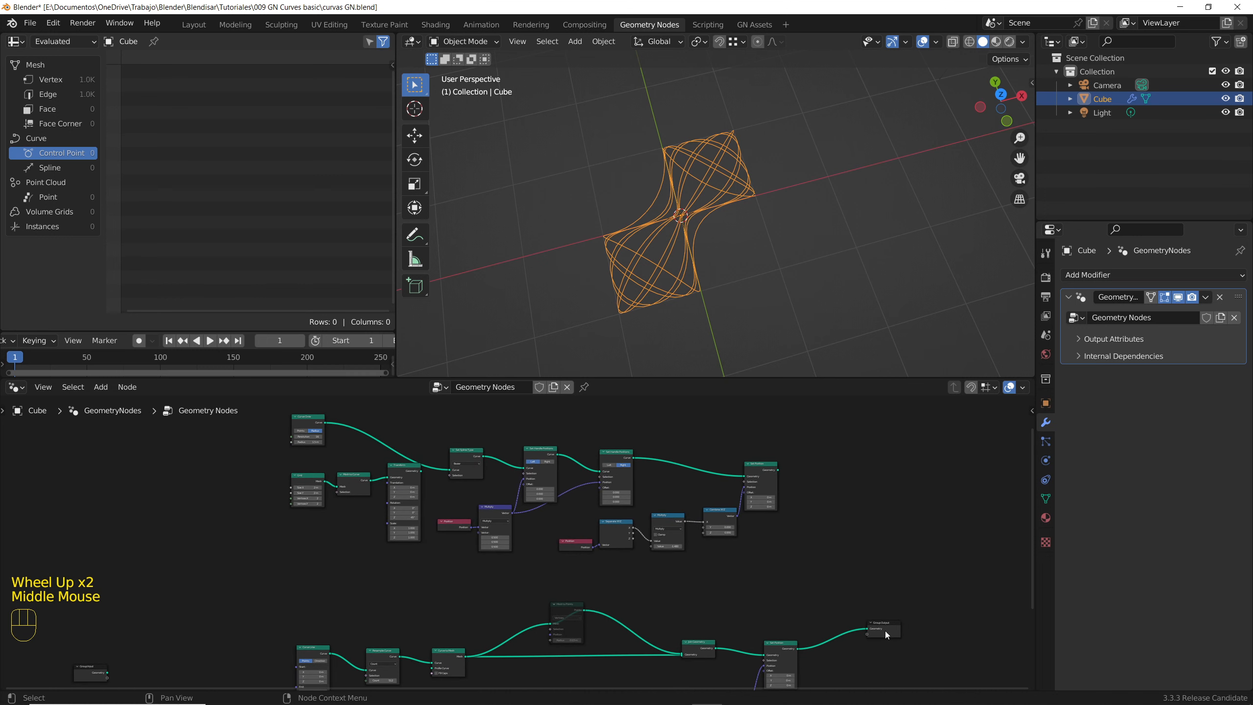
{"action": "left_click_drag", "start_coordinate": [892, 631], "coordinate": [892, 544]}
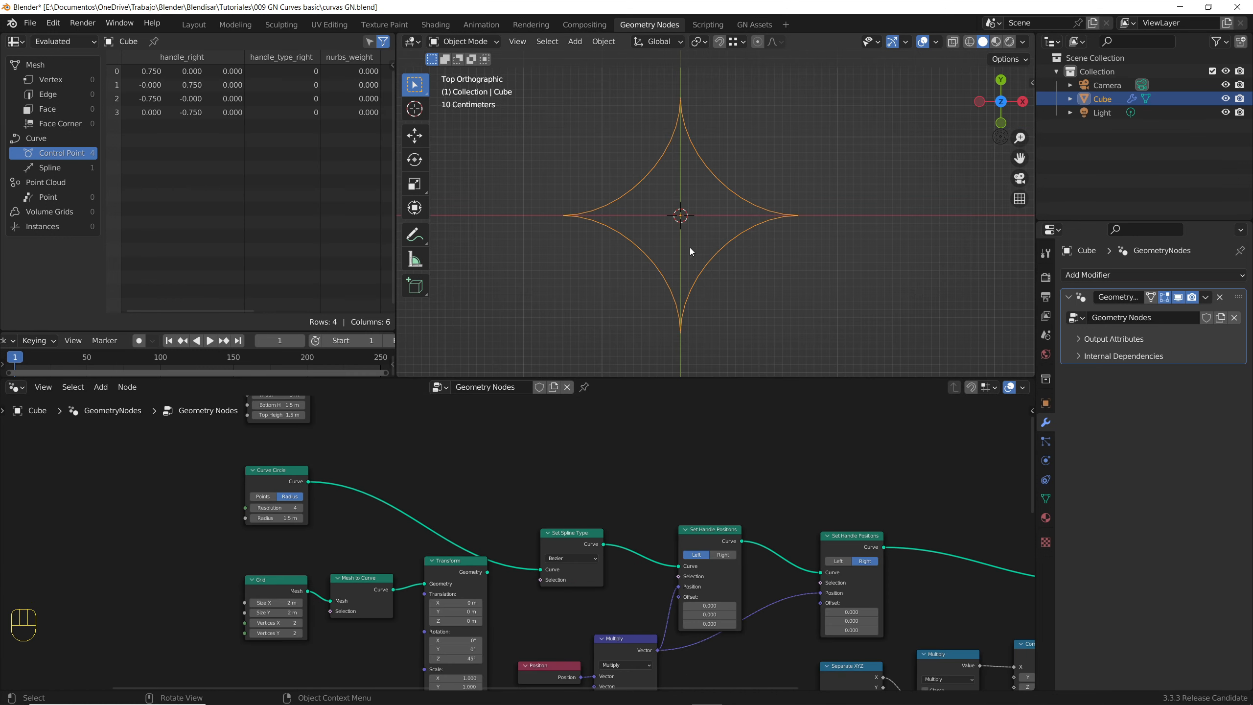
Hide the Cube in the viewport and add a Plane mesh to the scene.
{"action": "left_click", "coordinate": [1226, 99]}
{"action": "key", "text": "shift+a"}
{"action": "left_click", "coordinate": [785, 189]}
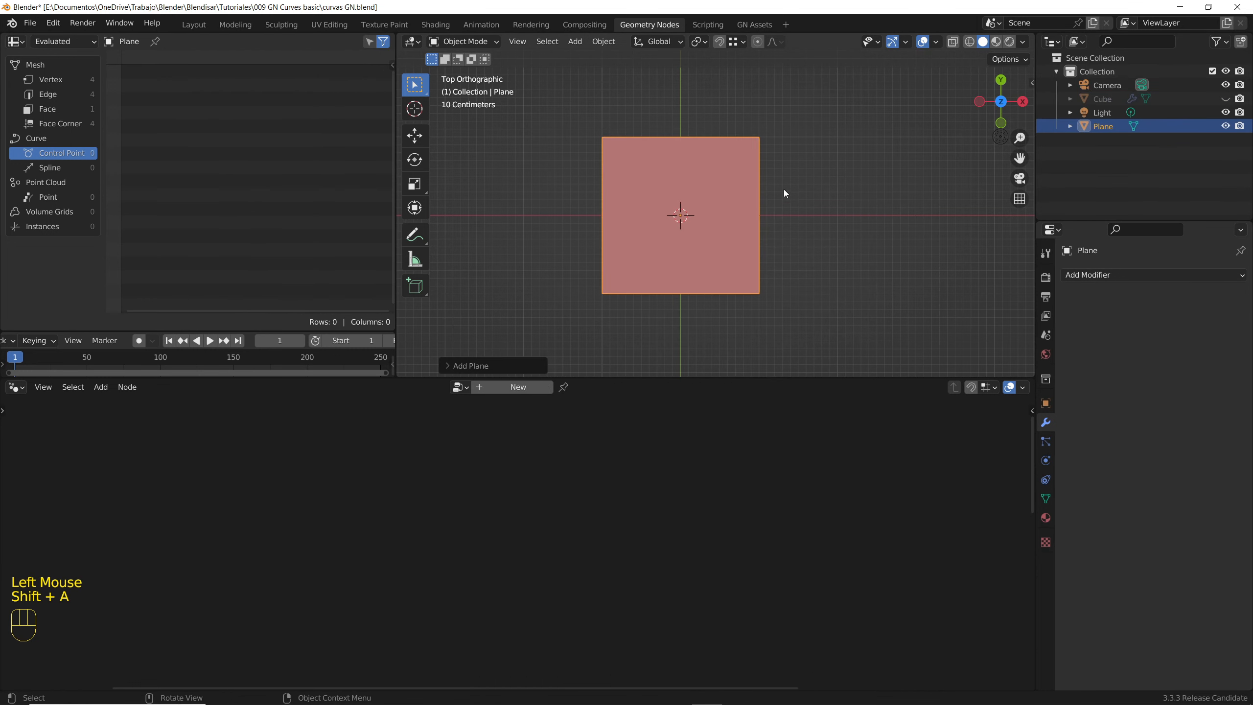
Create a new geometry node tree for the plane and delete its Group Input node.
{"action": "left_click", "coordinate": [491, 388]}
{"action": "scroll", "coordinate": [509, 451], "scroll_direction": "down", "scroll_amount": 5}
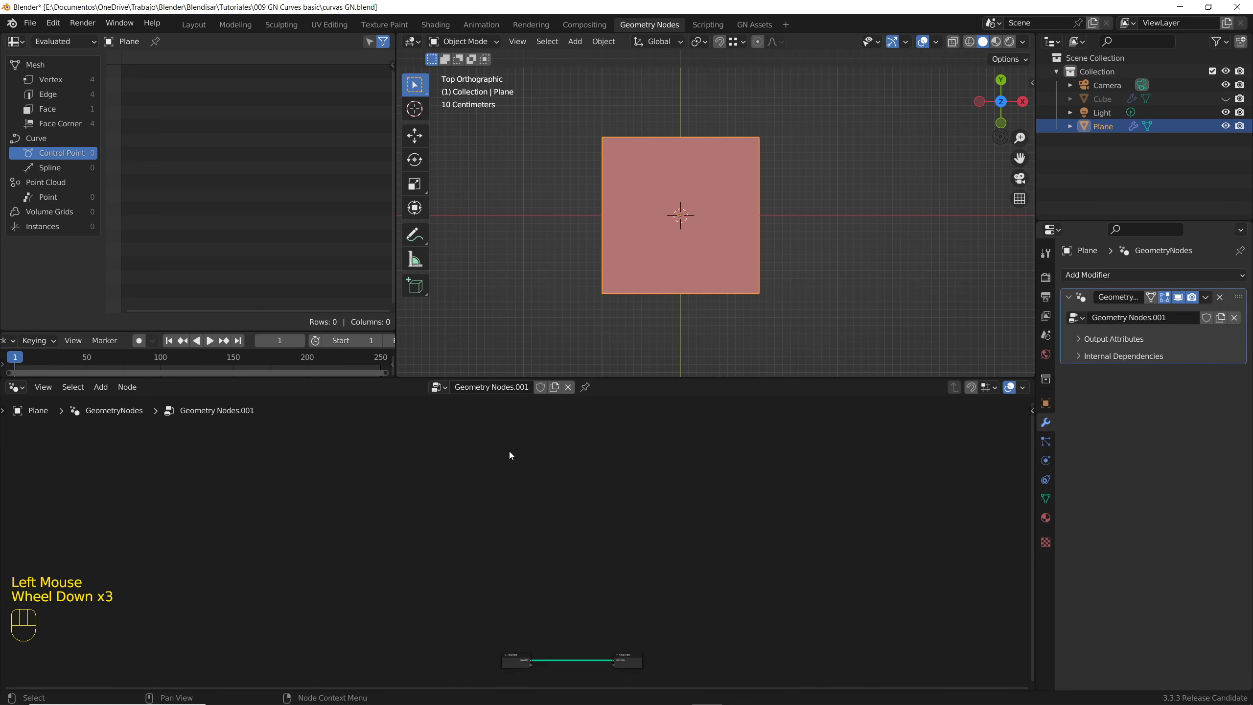
{"action": "middle_click_drag", "start_coordinate": [509, 451], "coordinate": [633, 515]}
{"action": "scroll", "coordinate": [566, 500], "scroll_direction": "up", "scroll_amount": 4}
{"action": "left_click", "coordinate": [554, 479]}
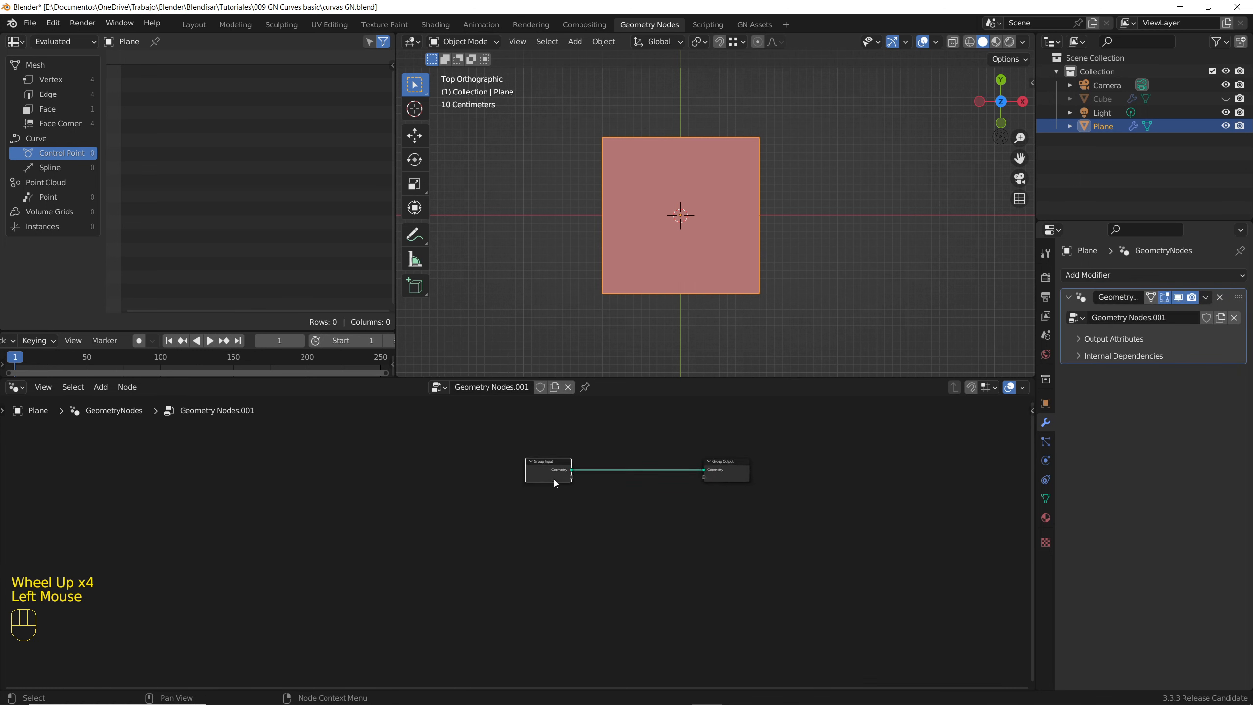
{"action": "key", "text": "Delete"}
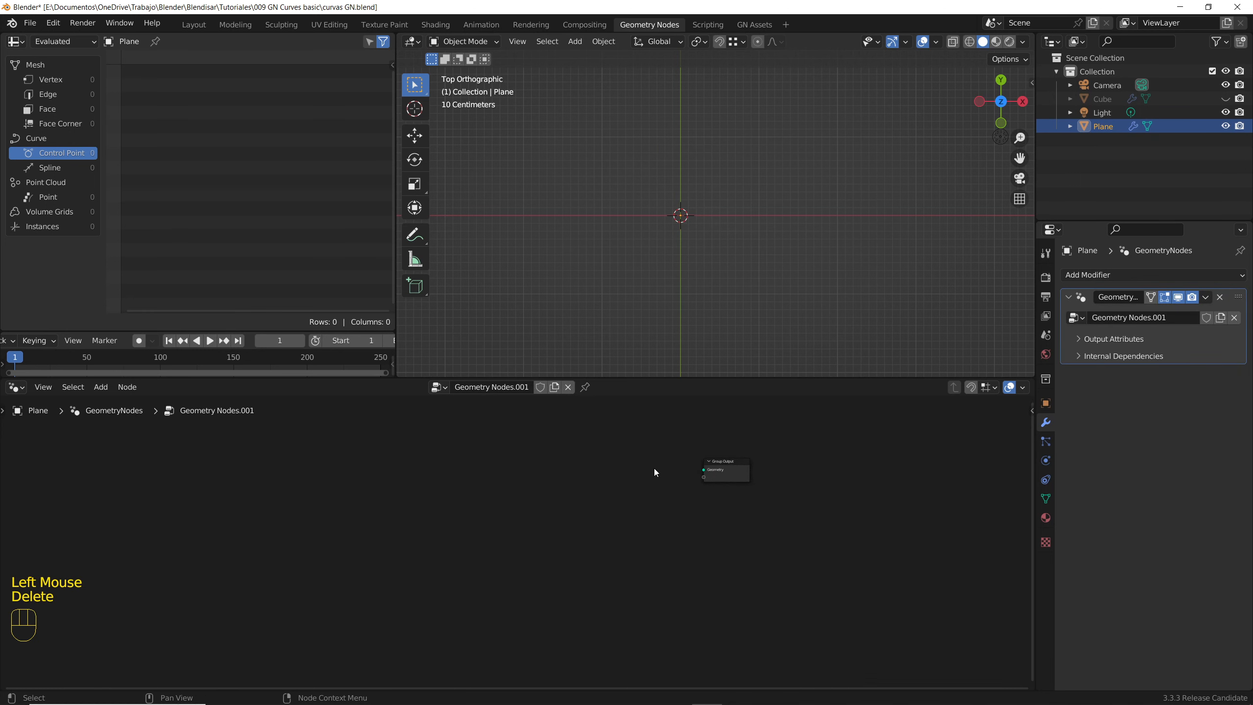
Add an Instance on Points node linked to the Group Output's geometry.
{"action": "left_click_drag", "start_coordinate": [704, 469], "coordinate": [232, 473]}
{"action": "type", "text": "insta"}
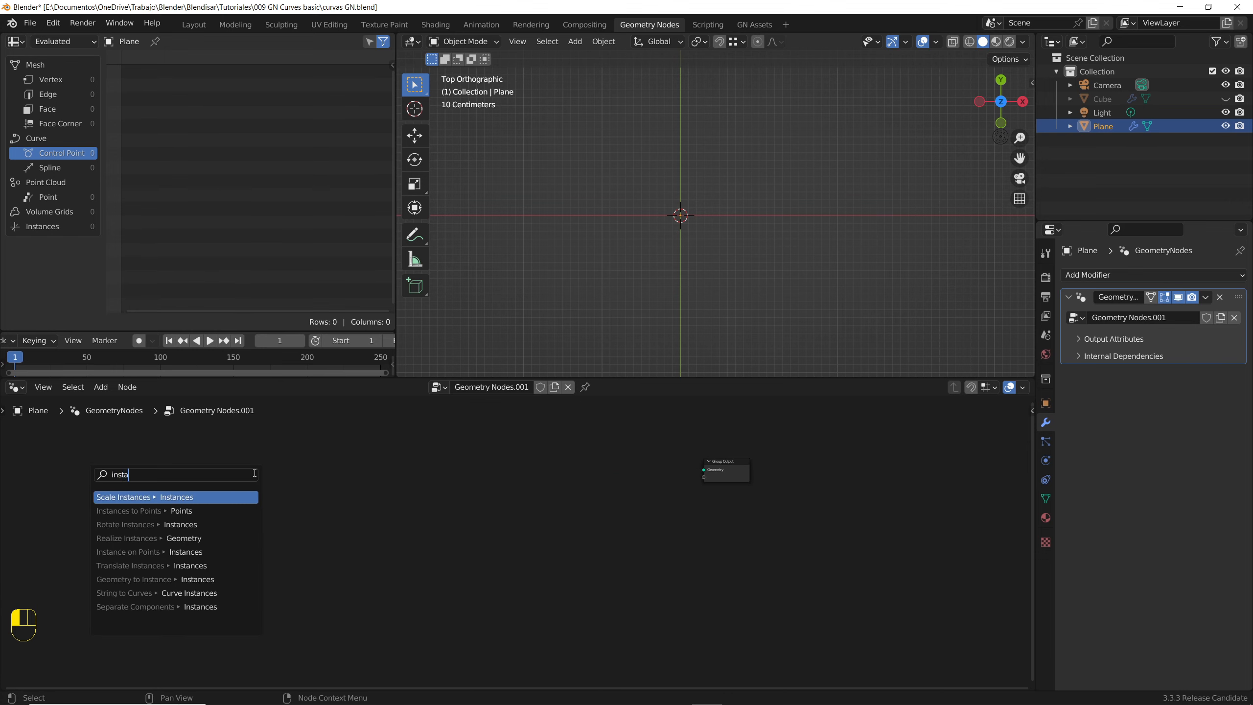
{"action": "key", "text": "Down"}
{"action": "key", "text": "Down"}
{"action": "key", "text": "Down"}
{"action": "key", "text": "Down"}
{"action": "key", "text": "Return"}
{"action": "left_click", "coordinate": [294, 474]}
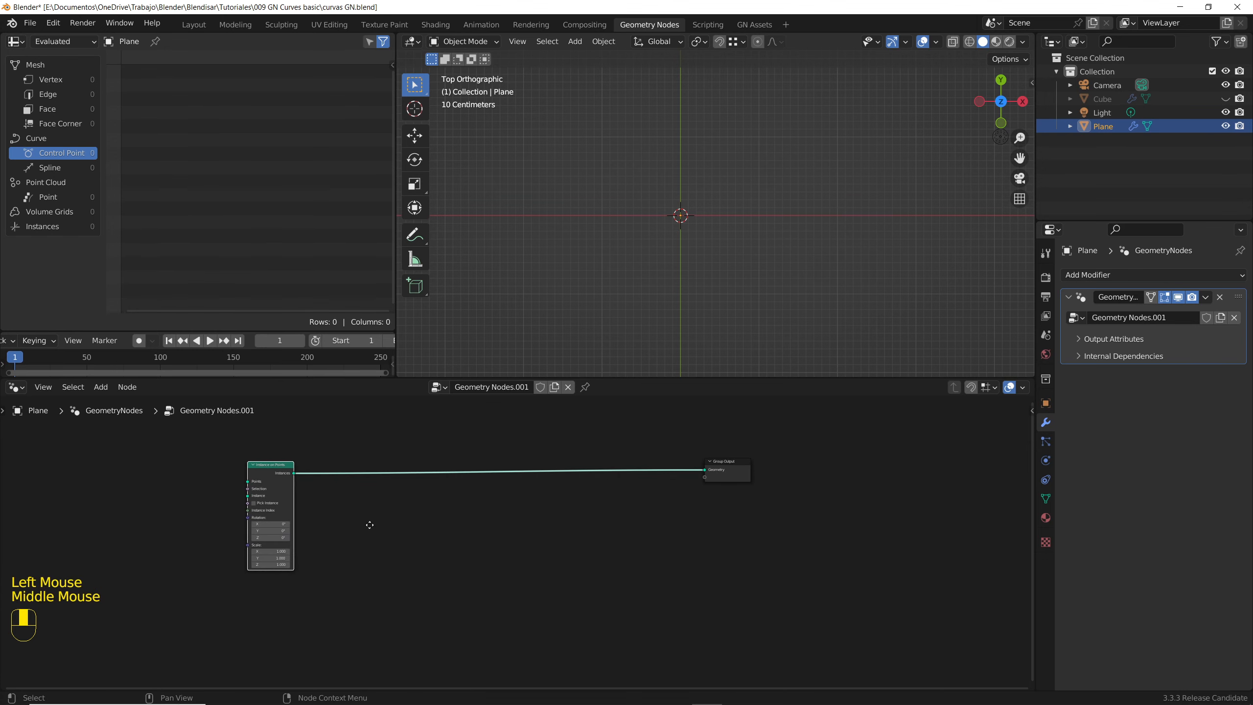
Add a Curve Line node linked to the Points input of Instance on Points.
{"action": "scroll", "coordinate": [476, 513], "scroll_direction": "up", "scroll_amount": 3}
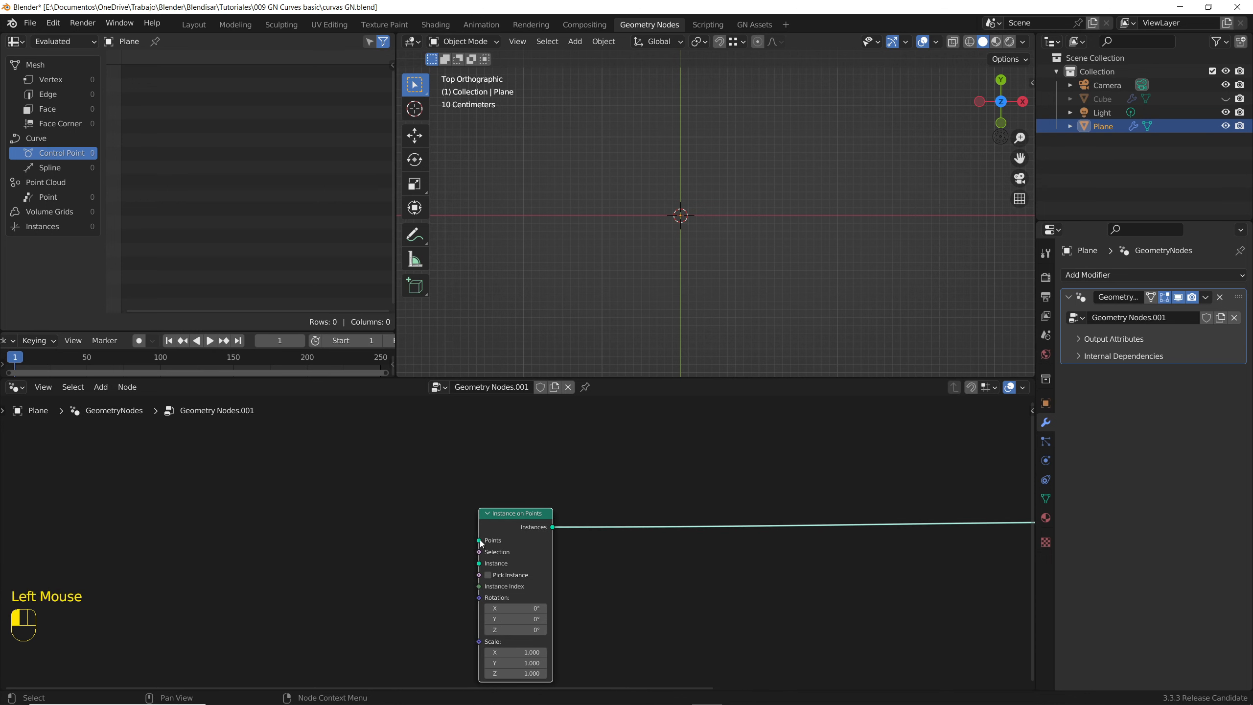
{"action": "left_click_drag", "start_coordinate": [482, 543], "coordinate": [341, 473]}
{"action": "type", "text": "curv"}
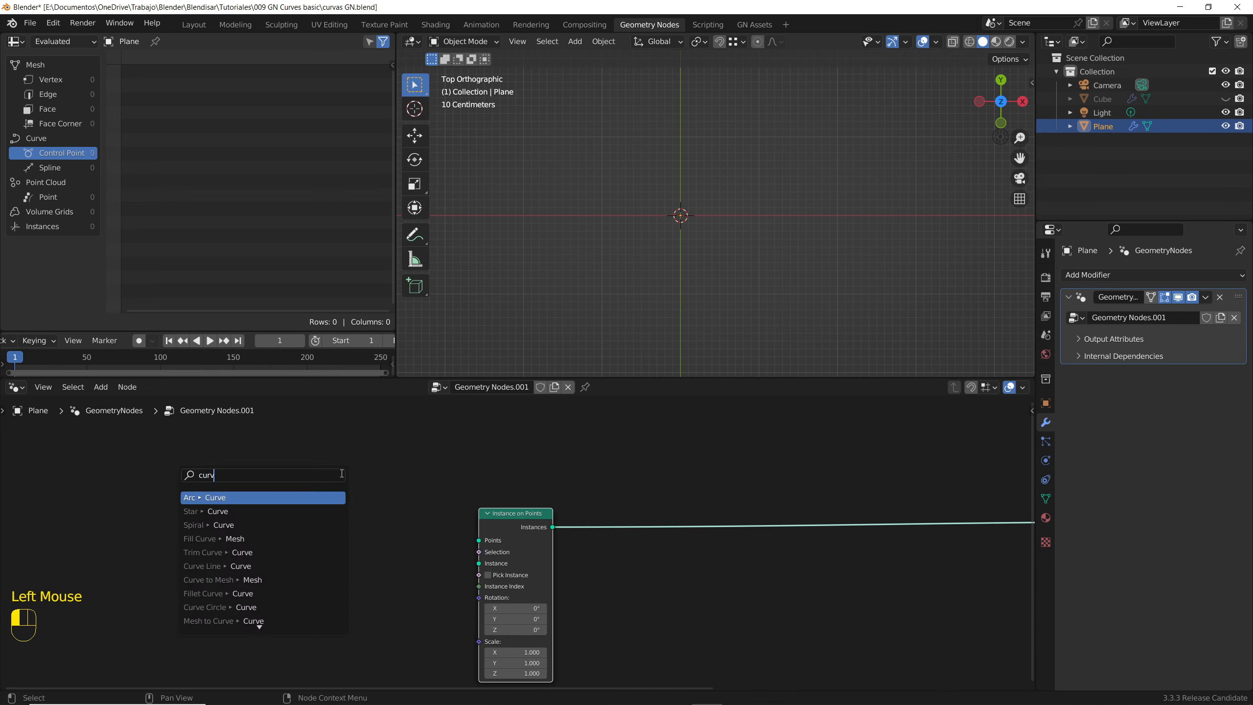
{"action": "type", "text": "e li"}
{"action": "key", "text": "Return"}
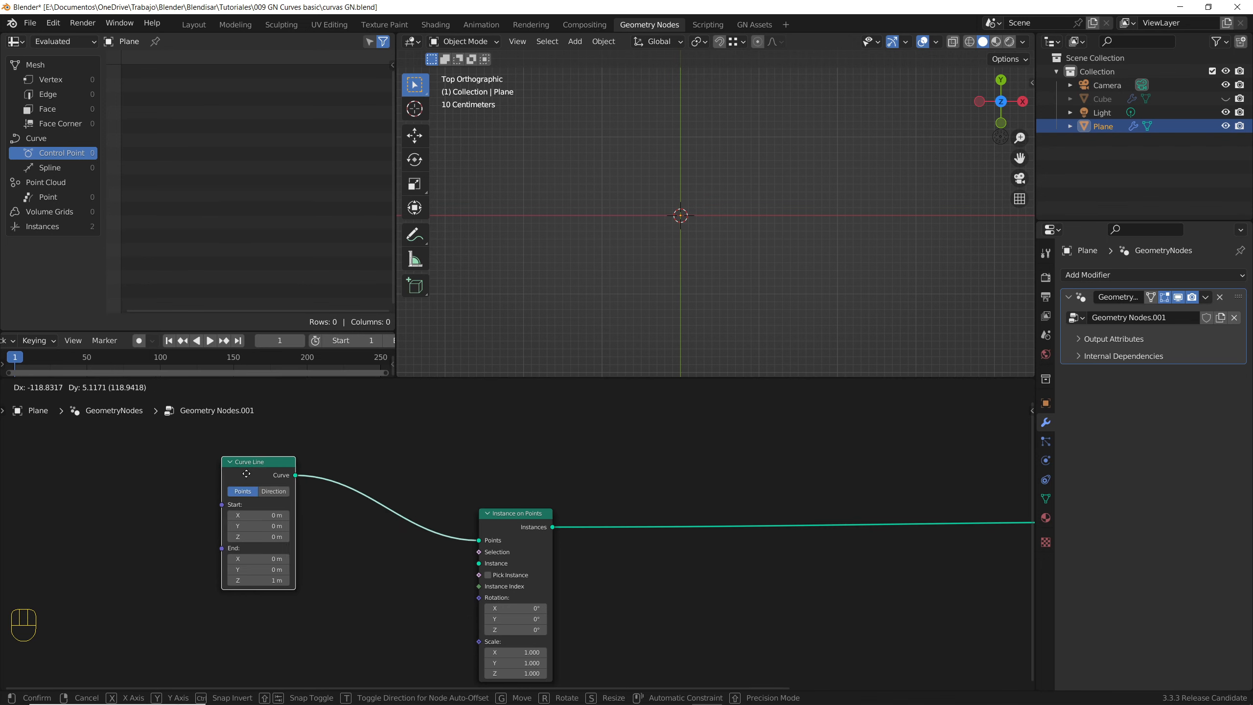
{"action": "left_click", "coordinate": [226, 454]}
Insert a Resample Curve node with a count of 16 between Curve Line and Instance on Points.
{"action": "key", "text": "shift+a"}
{"action": "left_click", "coordinate": [228, 325]}
{"action": "type", "text": "resamp"}
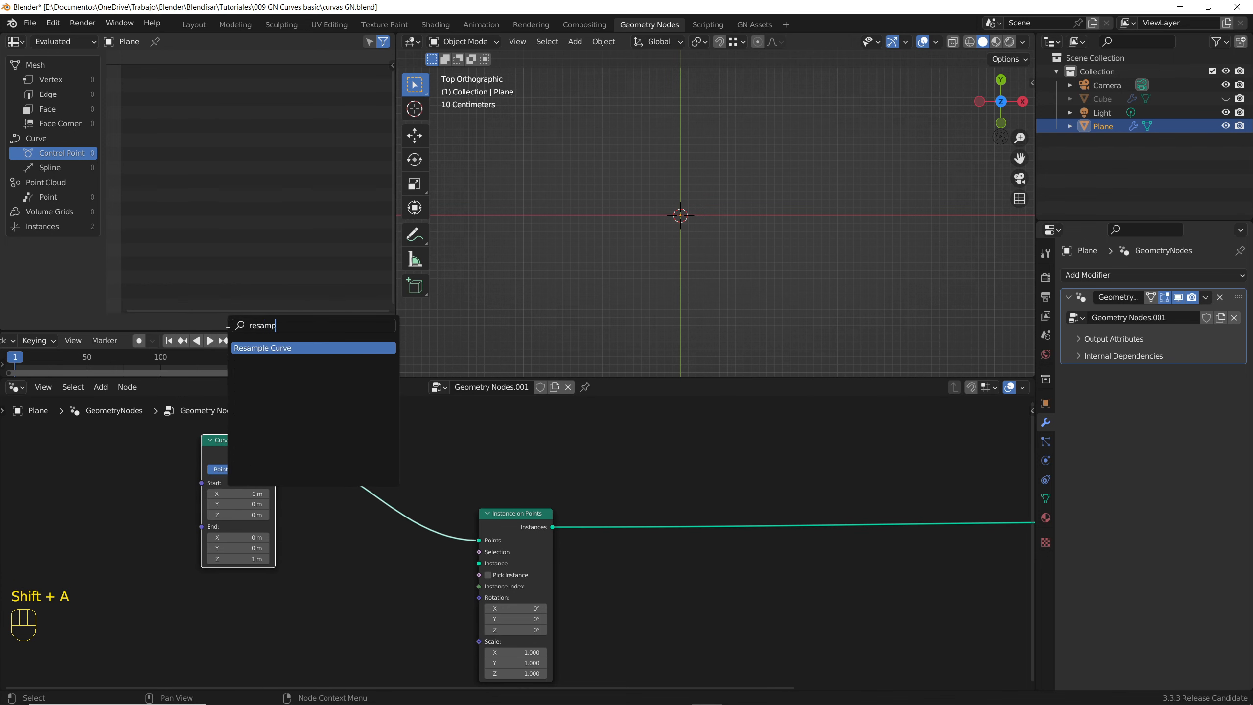
{"action": "key", "text": "Return"}
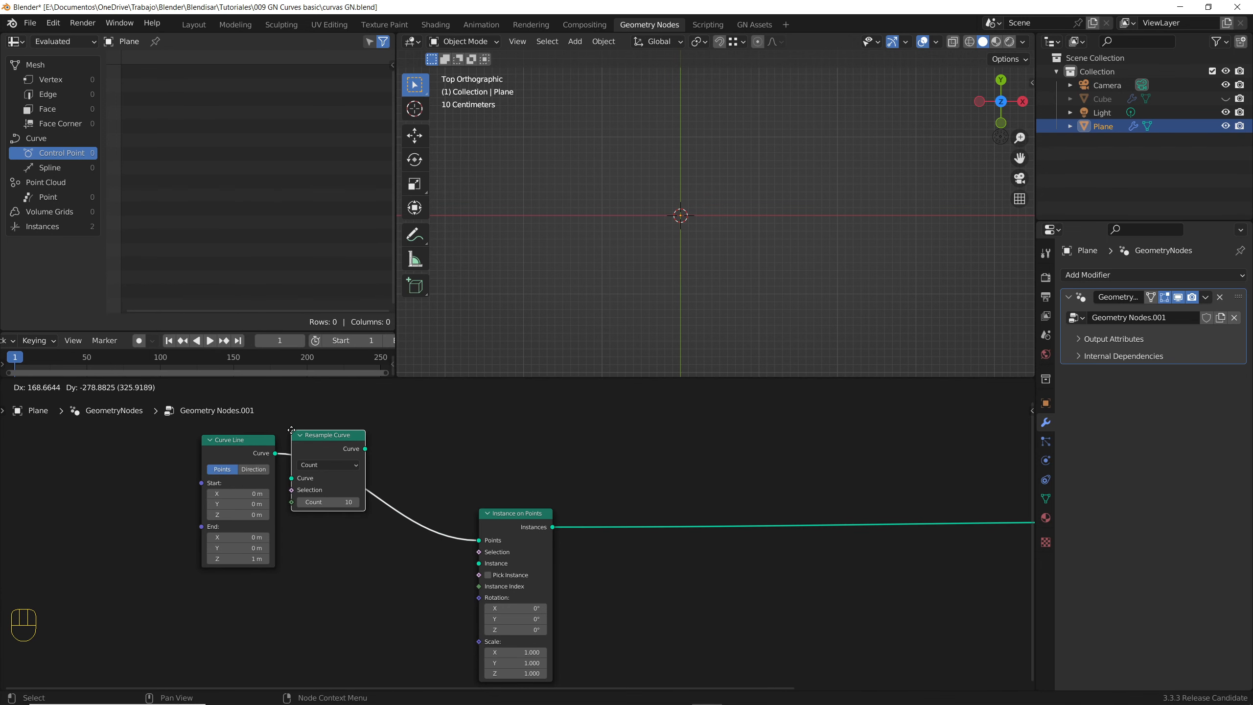
{"action": "left_click", "coordinate": [291, 430]}
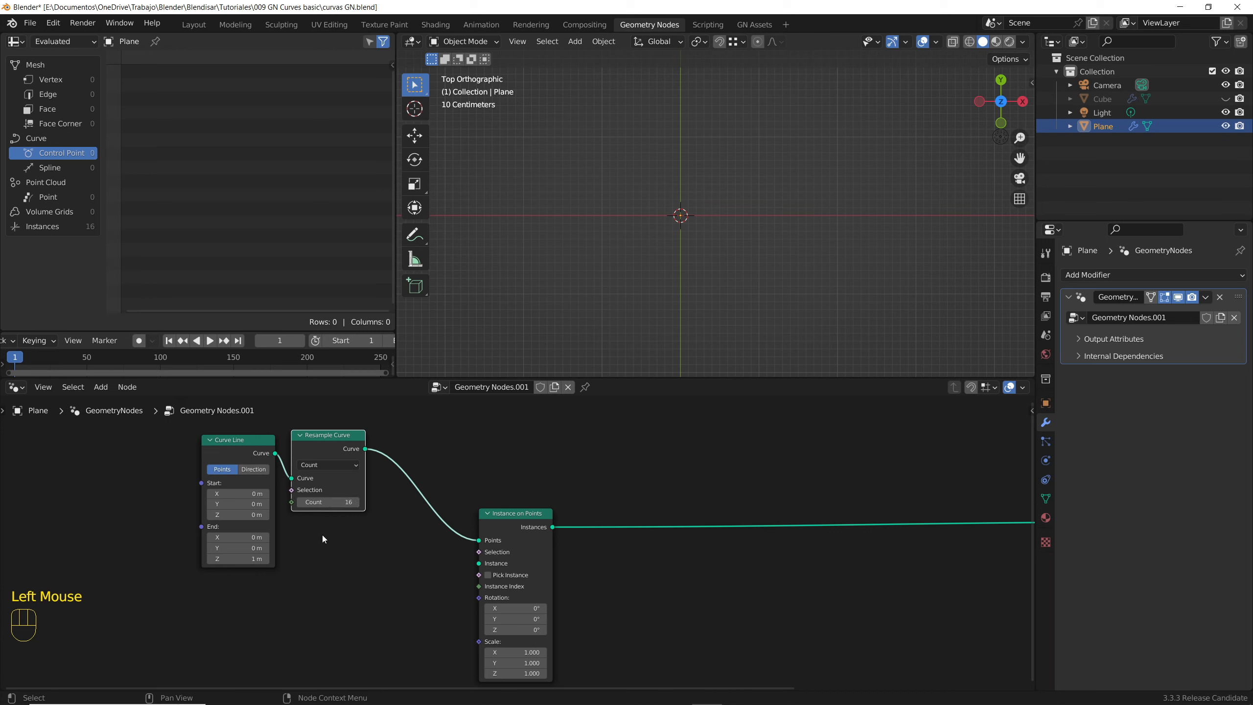
Set the Curve Line's end Z coordinate to 0 m.
{"action": "scroll", "coordinate": [322, 535], "scroll_direction": "up", "scroll_amount": 1}
{"action": "middle_click_drag", "start_coordinate": [326, 533], "coordinate": [472, 549]}
{"action": "left_click", "coordinate": [387, 576]}
{"action": "type", "text": "0"}
{"action": "key", "text": "Return"}
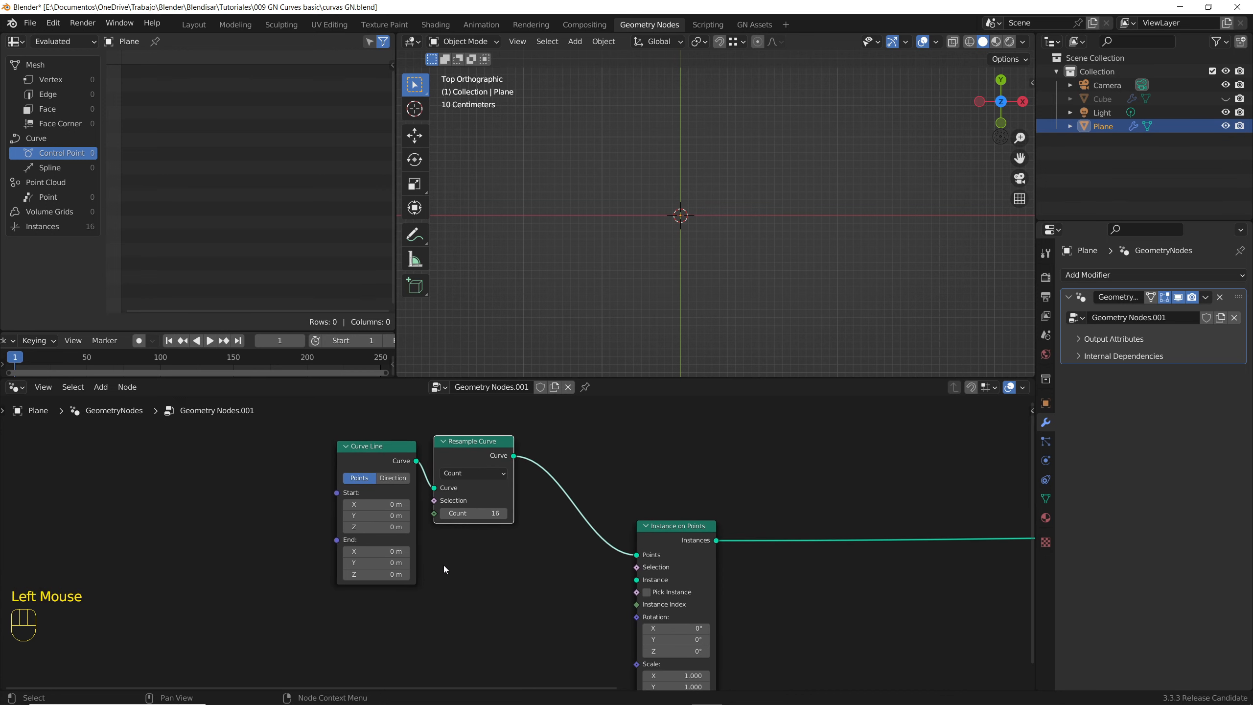
Add a Mesh Line node and connect its mesh to the Points input of Instance on Points.
{"action": "middle_click_drag", "start_coordinate": [443, 566], "coordinate": [500, 560]}
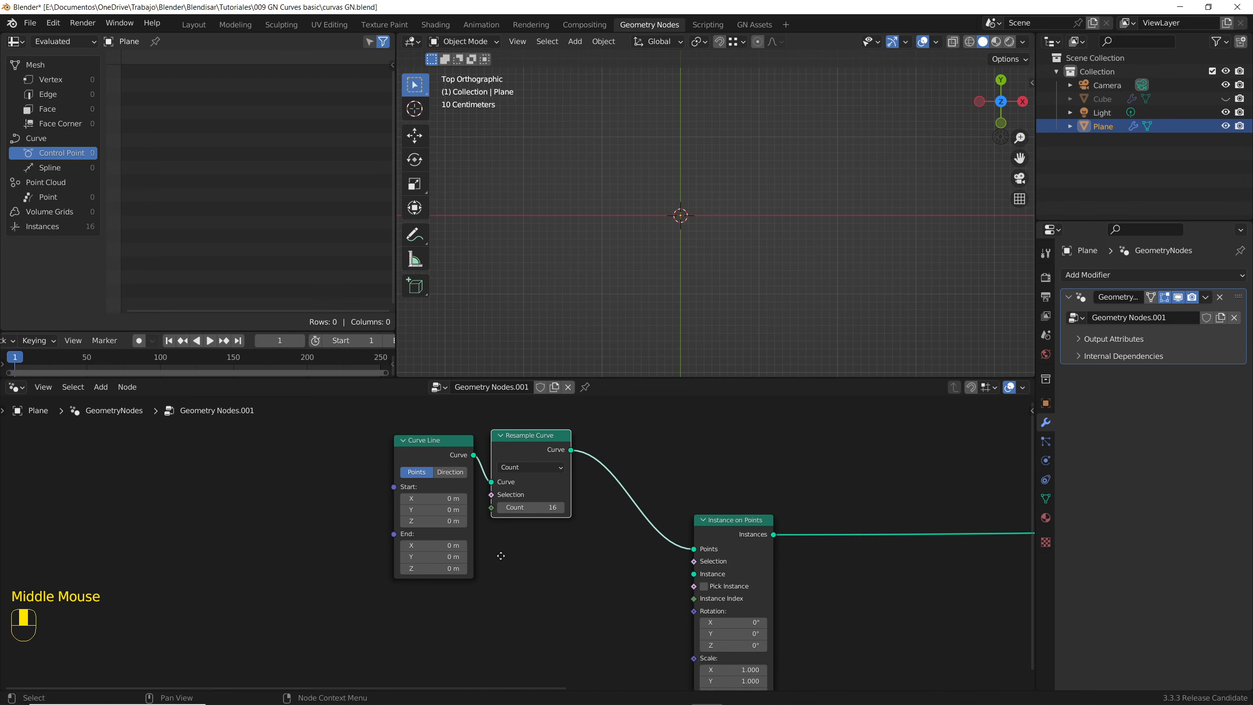
{"action": "key", "text": "shift+a"}
{"action": "left_click", "coordinate": [295, 410]}
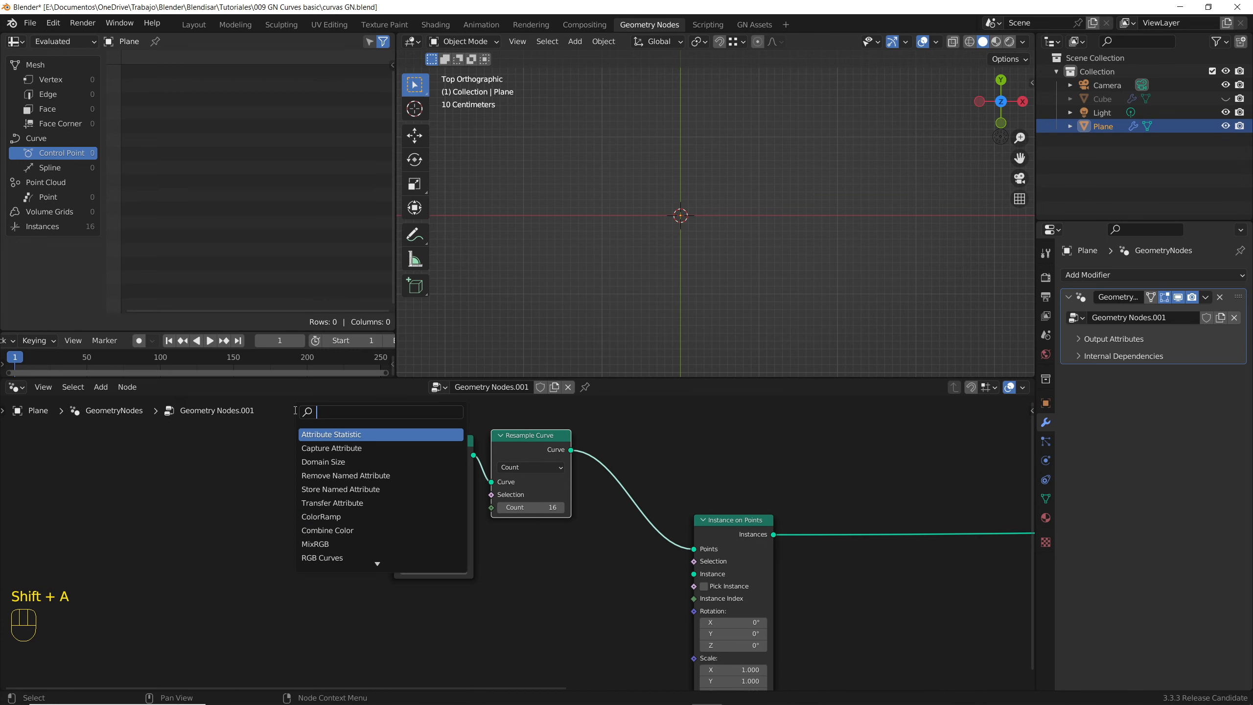
{"action": "type", "text": "line"}
{"action": "key", "text": "Return"}
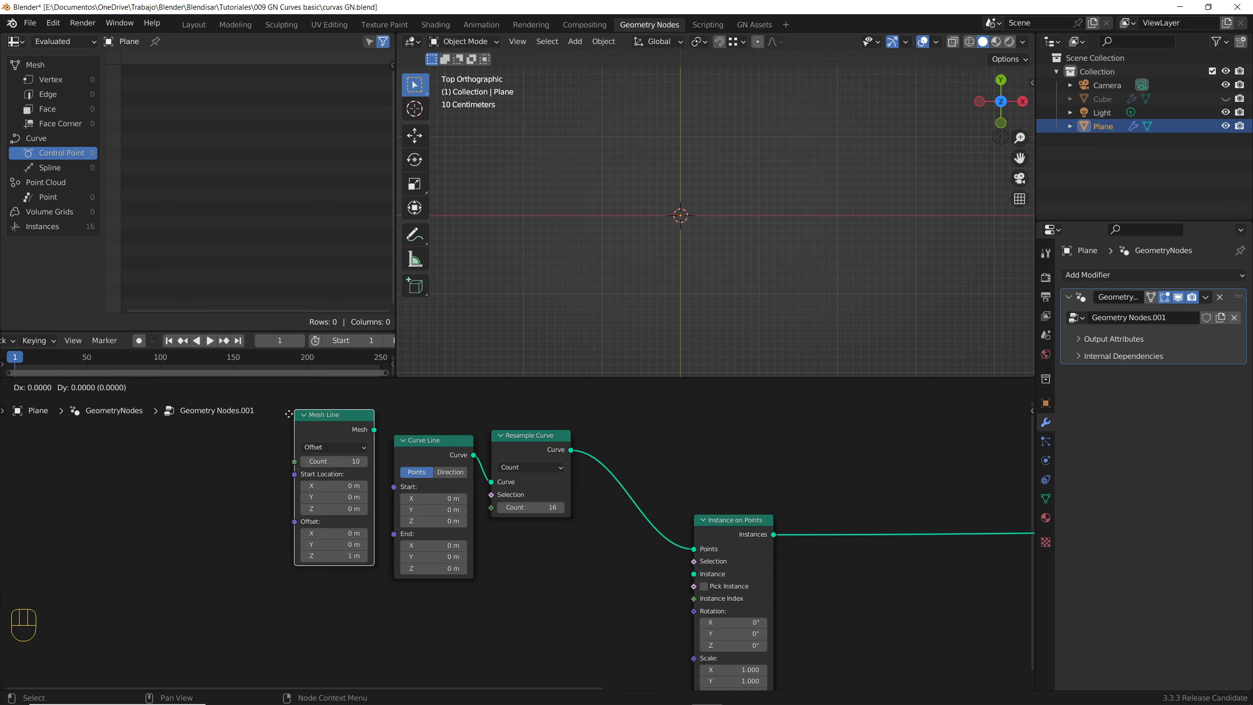
{"action": "left_click", "coordinate": [314, 439]}
{"action": "left_click_drag", "start_coordinate": [354, 453], "coordinate": [693, 548]}
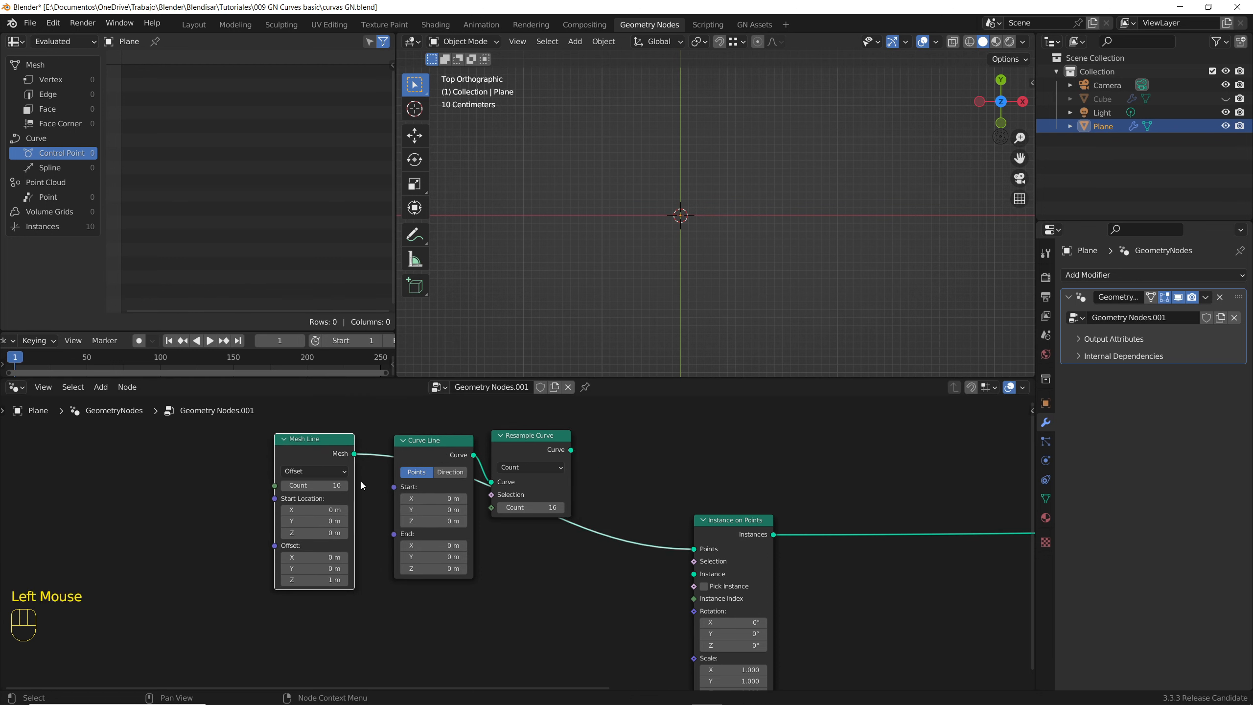
Set the Mesh Line's Z offset to 0 m, its mode to End Points and its count to 16.
{"action": "left_click", "coordinate": [320, 580]}
{"action": "left_click", "coordinate": [321, 471]}
{"action": "left_click", "coordinate": [321, 472]}
{"action": "left_click", "coordinate": [322, 498]}
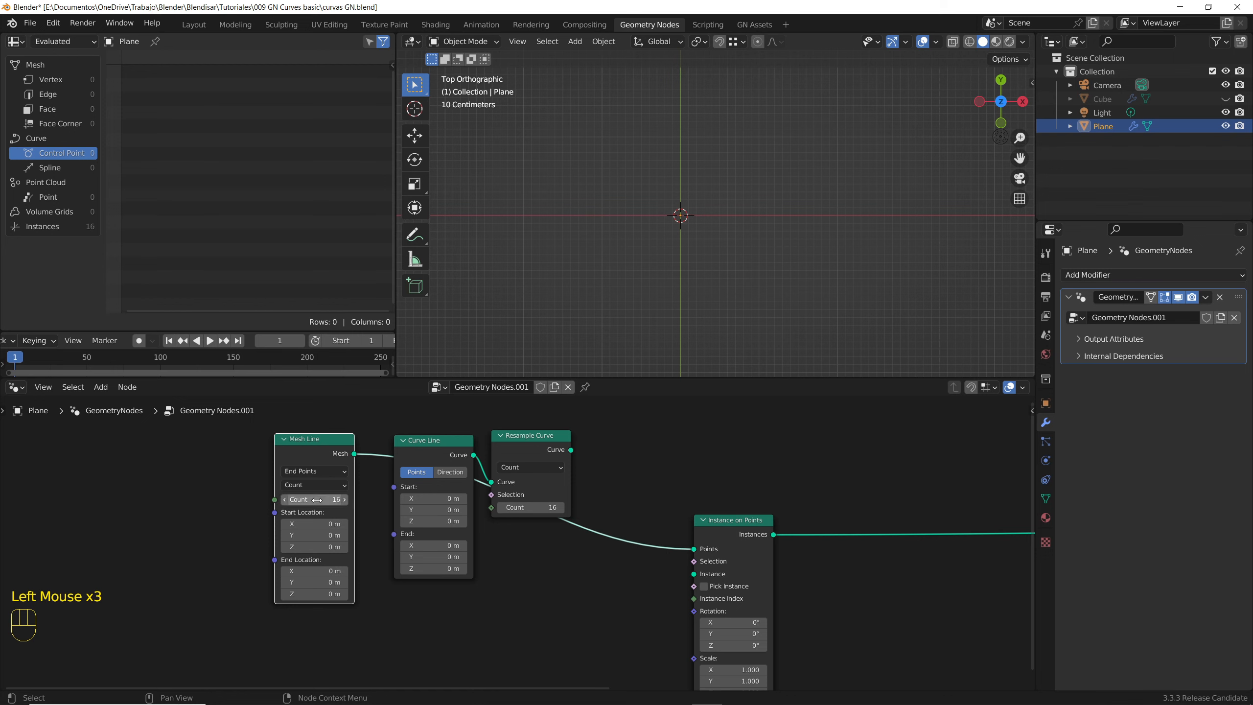
Duplicate the Mesh Line node and connect the copy's mesh to the Instance input of Instance on Points.
{"action": "scroll", "coordinate": [570, 555], "scroll_direction": "down", "scroll_amount": 6}
{"action": "middle_click_drag", "start_coordinate": [570, 556], "coordinate": [567, 511]}
{"action": "key", "text": "Delete"}
{"action": "left_click", "coordinate": [488, 431]}
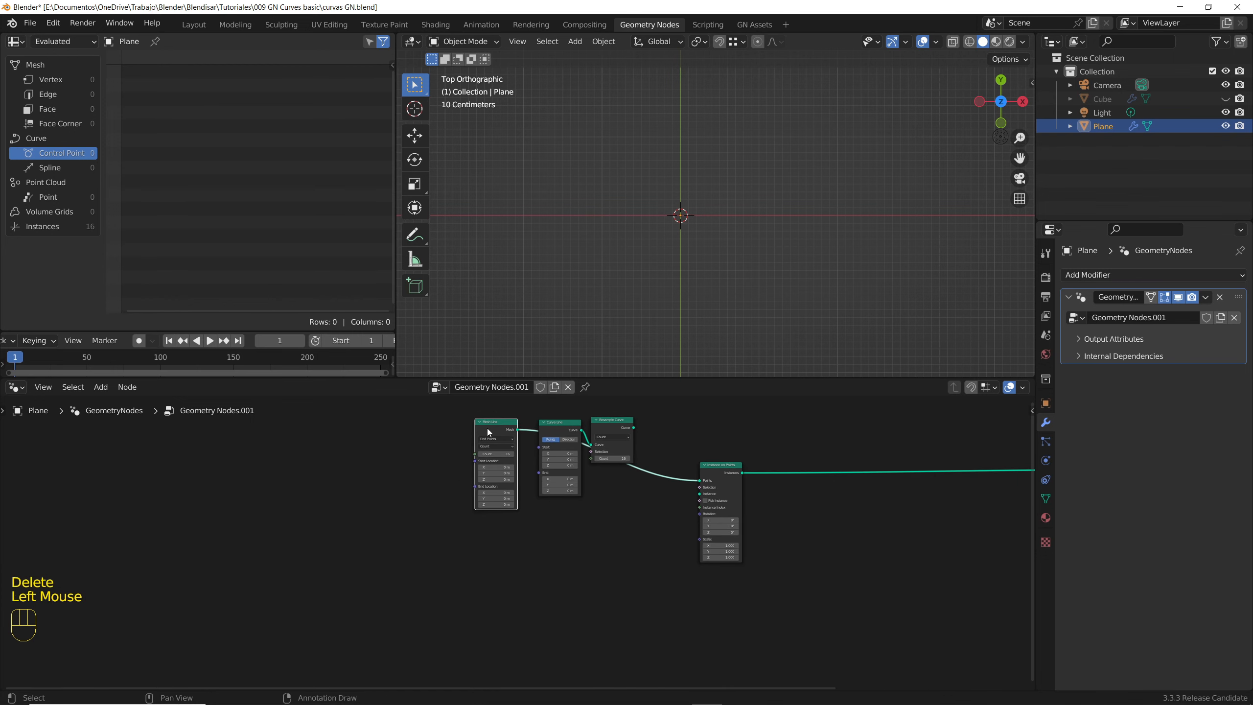
{"action": "key", "text": "shift+d"}
{"action": "left_click", "coordinate": [537, 557]}
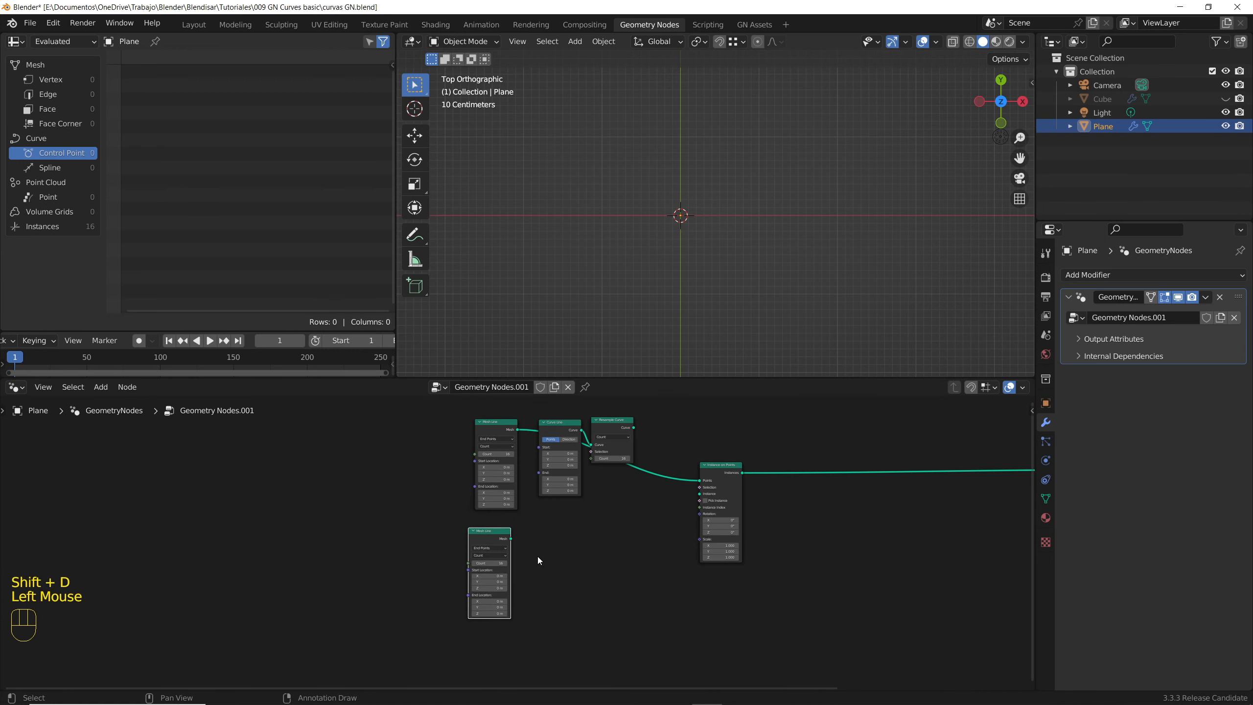
{"action": "scroll", "coordinate": [537, 556], "scroll_direction": "up", "scroll_amount": 3}
{"action": "scroll", "coordinate": [538, 556], "scroll_direction": "up", "scroll_amount": 1}
{"action": "middle_click_drag", "start_coordinate": [537, 556], "coordinate": [498, 545]}
{"action": "left_click_drag", "start_coordinate": [452, 514], "coordinate": [778, 438]}
Set the duplicated Mesh Line's count to 50 and its start location X to 7 m.
{"action": "middle_click_drag", "start_coordinate": [521, 530], "coordinate": [518, 508]}
{"action": "left_click", "coordinate": [402, 539]}
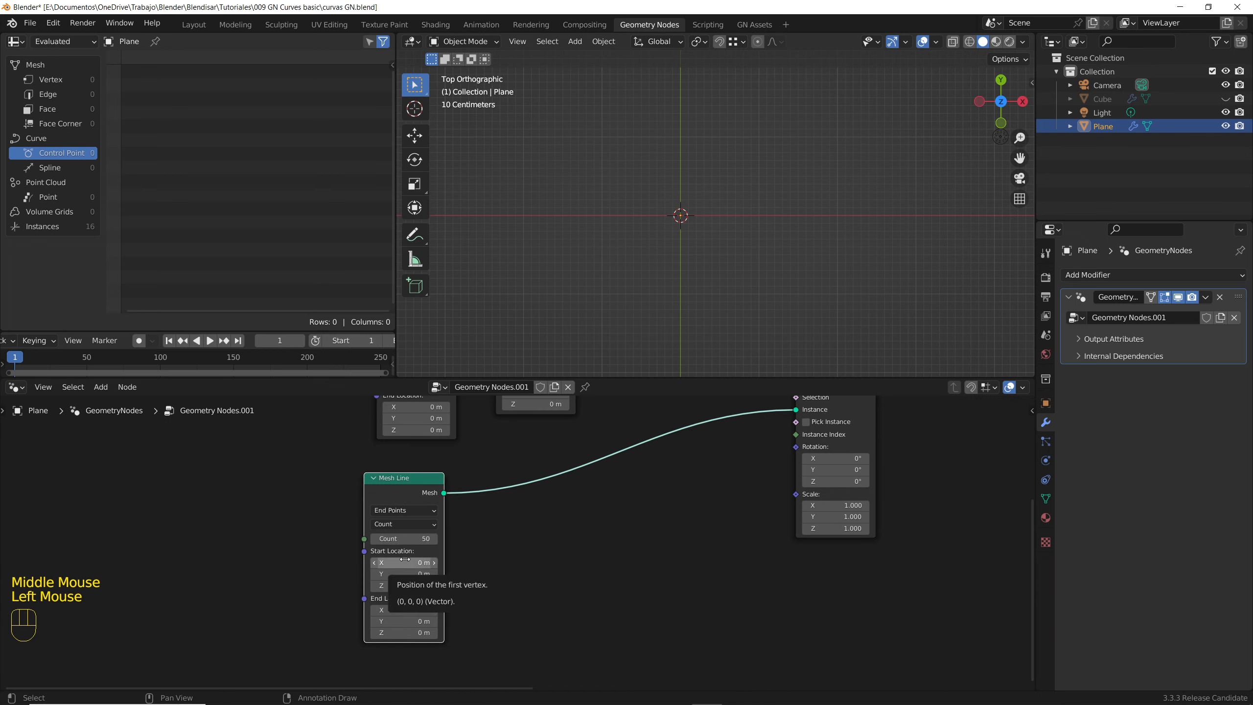
{"action": "double_click", "coordinate": [405, 563]}
{"action": "type", "text": "7"}
{"action": "key", "text": "Return"}
{"action": "middle_click_drag", "start_coordinate": [468, 583], "coordinate": [464, 541]}
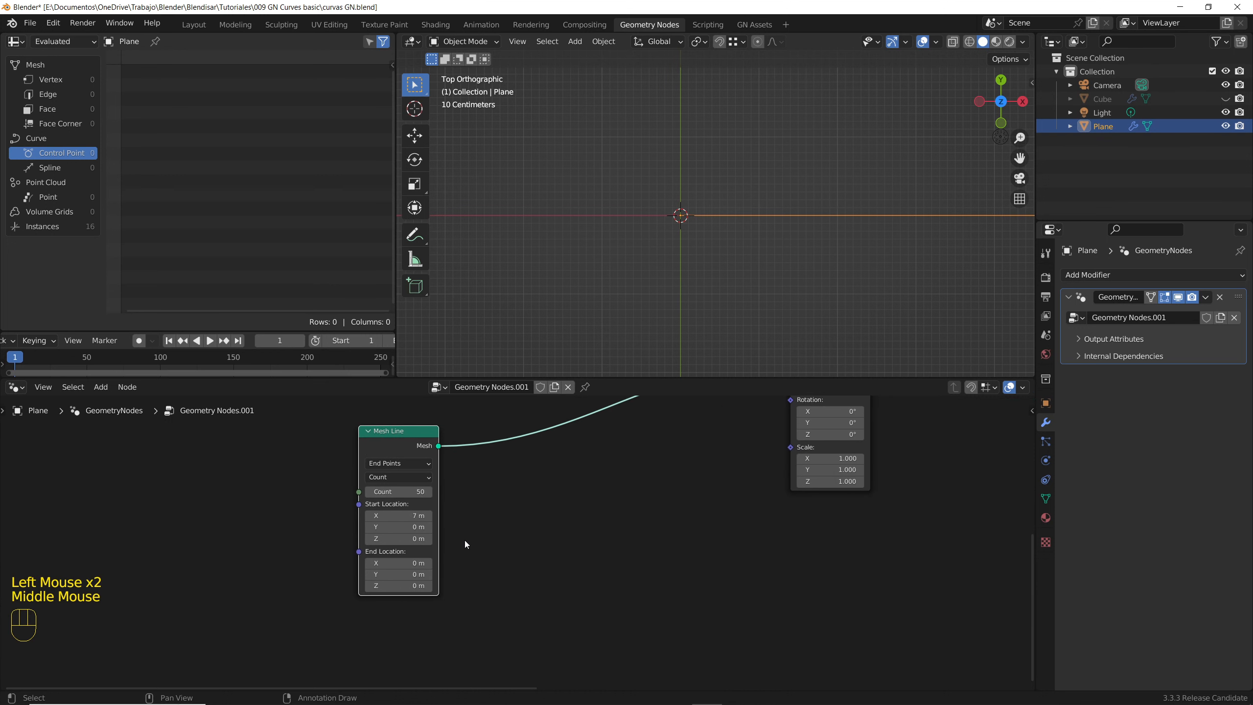
Set the duplicated Mesh Line's end location Y to 7 m and inspect the resulting line in perspective.
{"action": "left_click", "coordinate": [411, 575]}
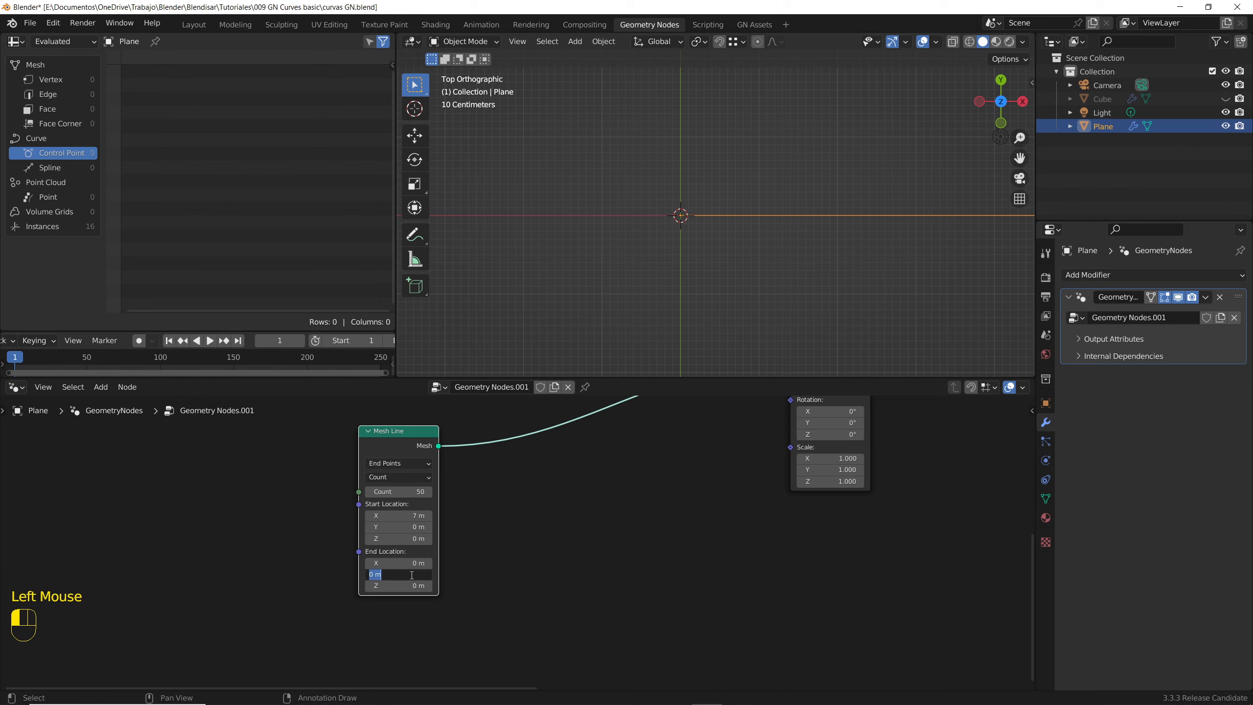
{"action": "type", "text": "7"}
{"action": "key", "text": "Return"}
{"action": "scroll", "coordinate": [501, 583], "scroll_direction": "down", "scroll_amount": 3}
{"action": "middle_click_drag", "start_coordinate": [501, 583], "coordinate": [461, 518]}
{"action": "scroll", "coordinate": [484, 523], "scroll_direction": "down", "scroll_amount": 1}
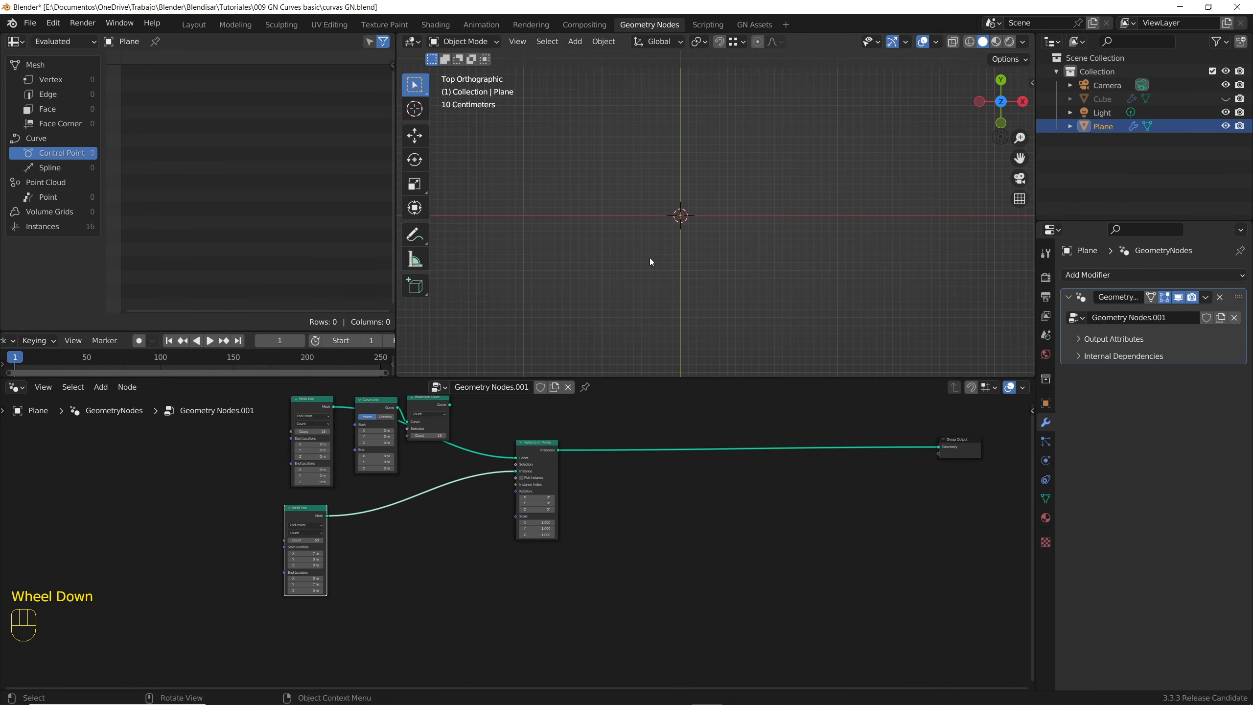
{"action": "scroll", "coordinate": [640, 211], "scroll_direction": "down", "scroll_amount": 4}
{"action": "middle_click_drag", "start_coordinate": [650, 258], "coordinate": [662, 130]}
{"action": "scroll", "coordinate": [641, 212], "scroll_direction": "down", "scroll_amount": 1}
{"action": "scroll", "coordinate": [658, 168], "scroll_direction": "up", "scroll_amount": 4}
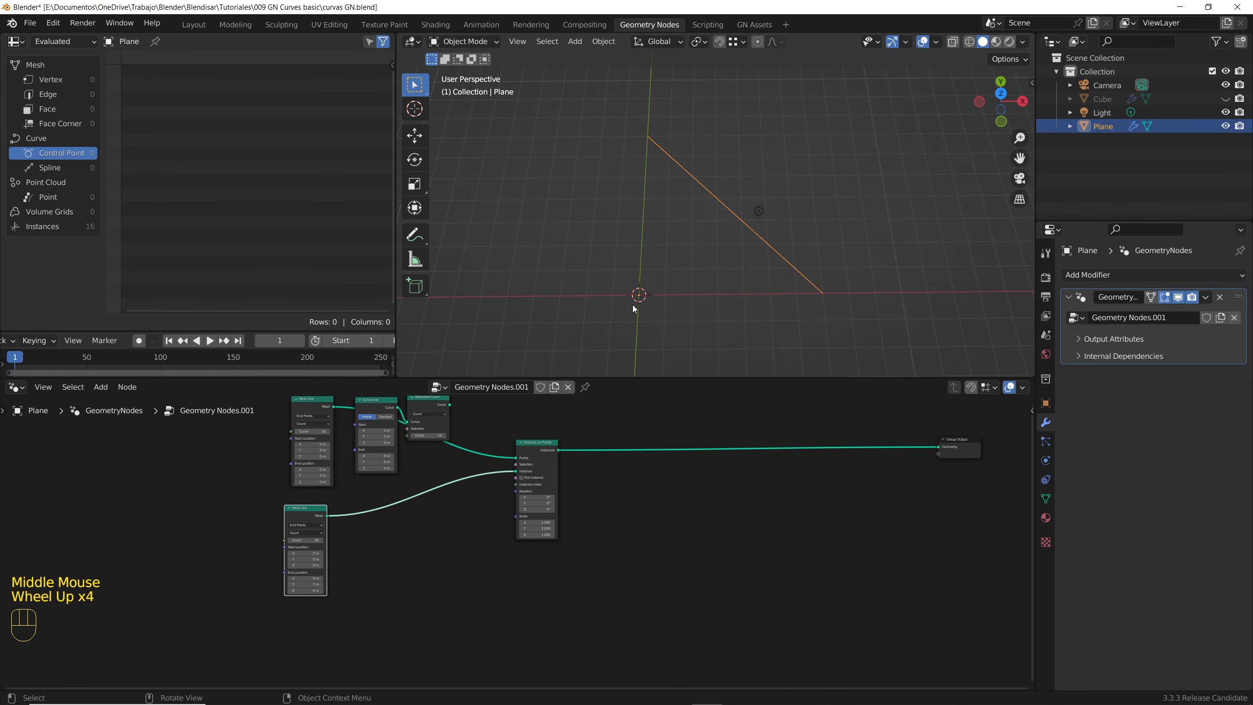
Duplicate Instance on Points before the Group Output and feed the first node's instances into the copy's Instance input.
{"action": "middle_click_drag", "start_coordinate": [454, 560], "coordinate": [474, 591]}
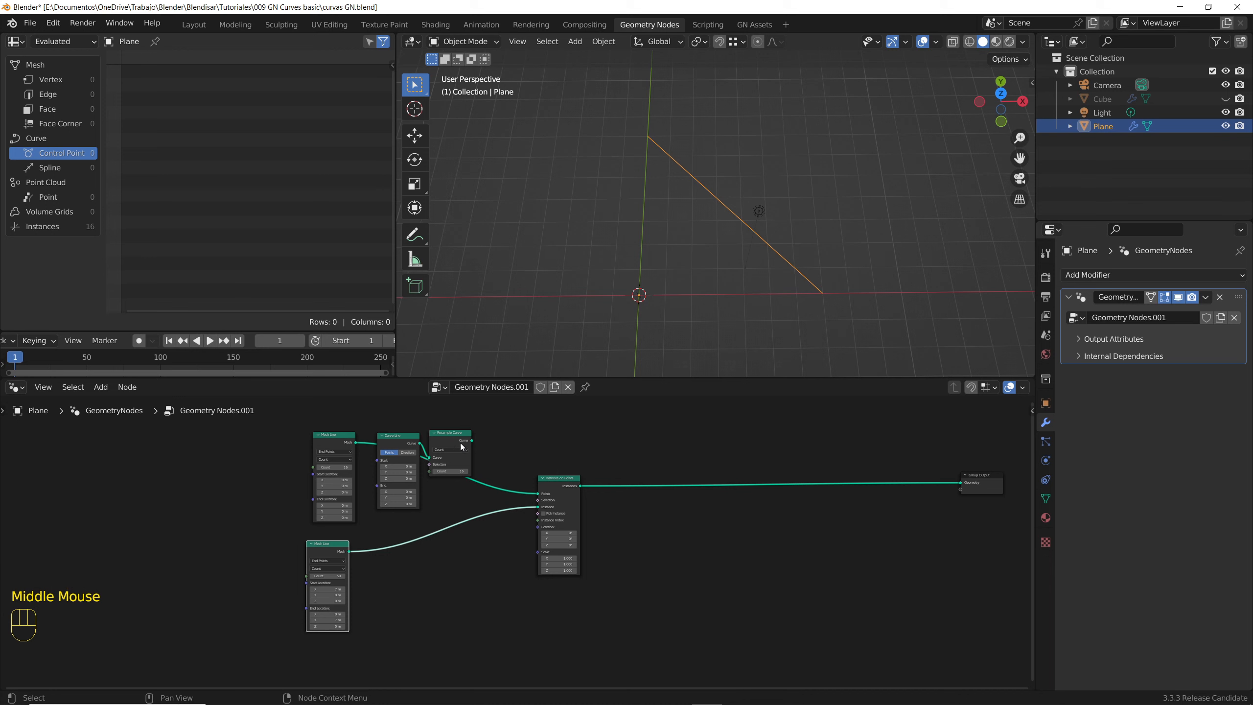
{"action": "scroll", "coordinate": [616, 545], "scroll_direction": "up", "scroll_amount": 3}
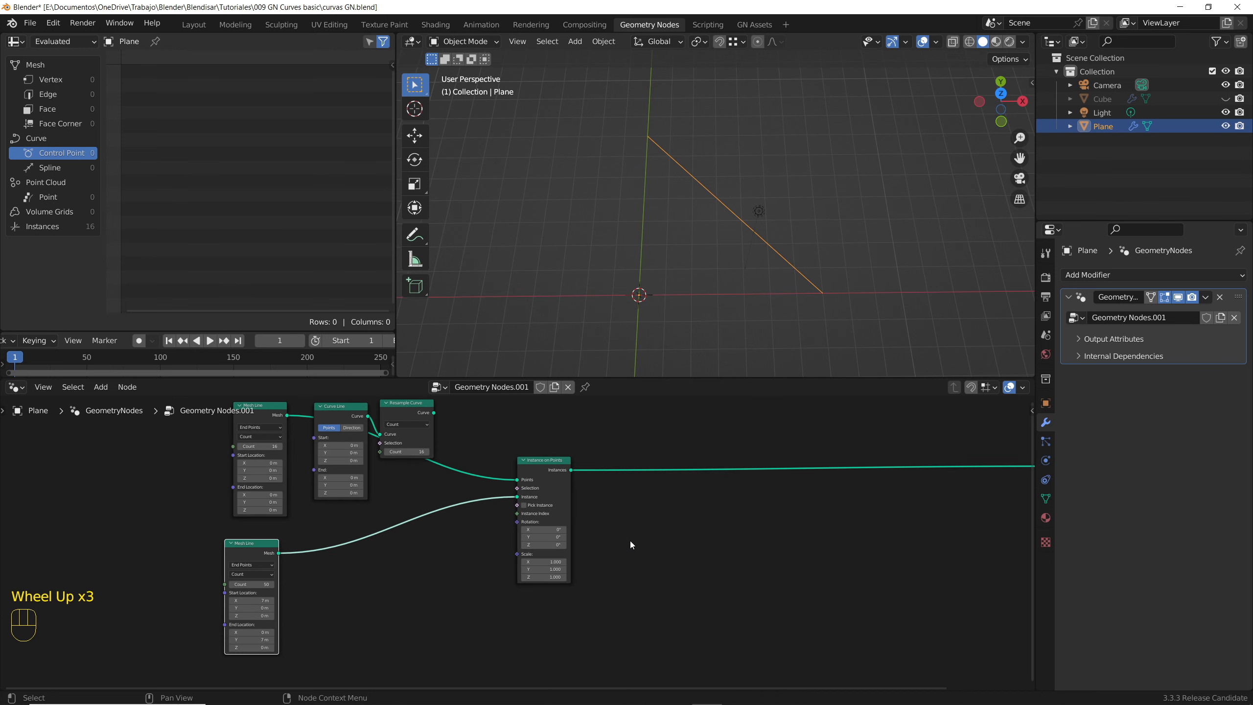
{"action": "scroll", "coordinate": [631, 541], "scroll_direction": "down", "scroll_amount": 1}
{"action": "middle_click_drag", "start_coordinate": [630, 541], "coordinate": [343, 537]}
{"action": "left_click", "coordinate": [290, 518]}
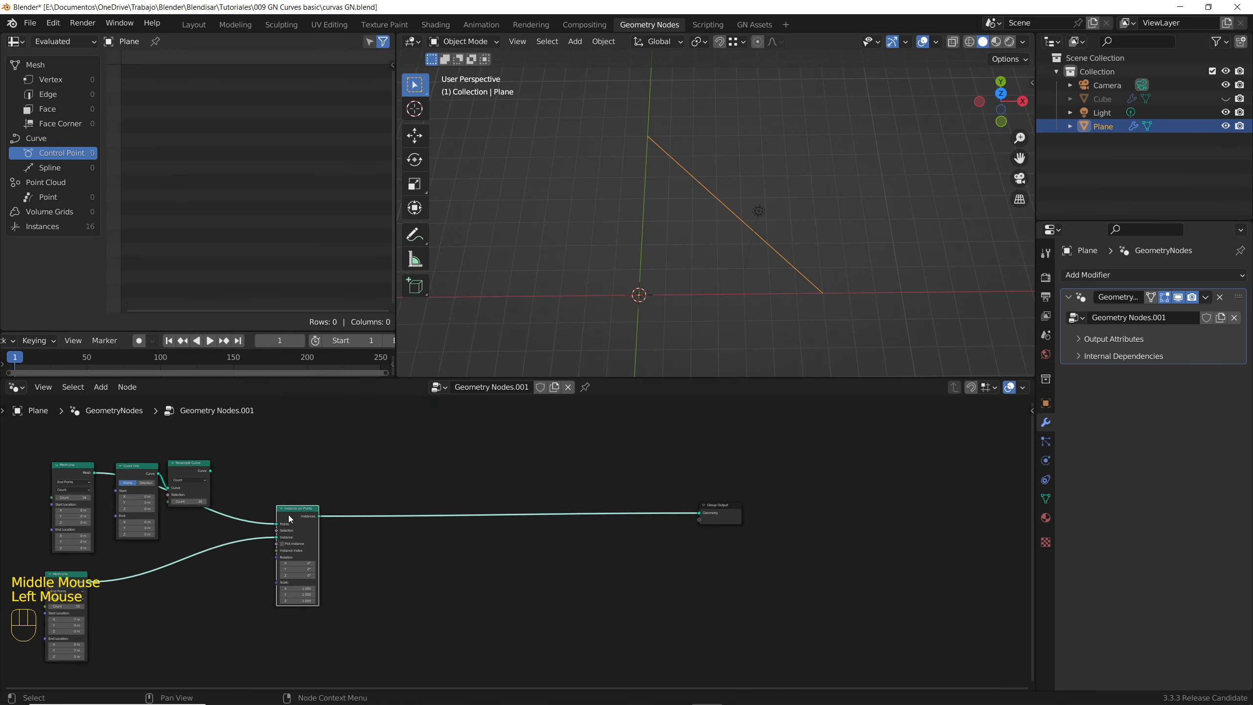
{"action": "key", "text": "shift+d"}
{"action": "left_click", "coordinate": [571, 508]}
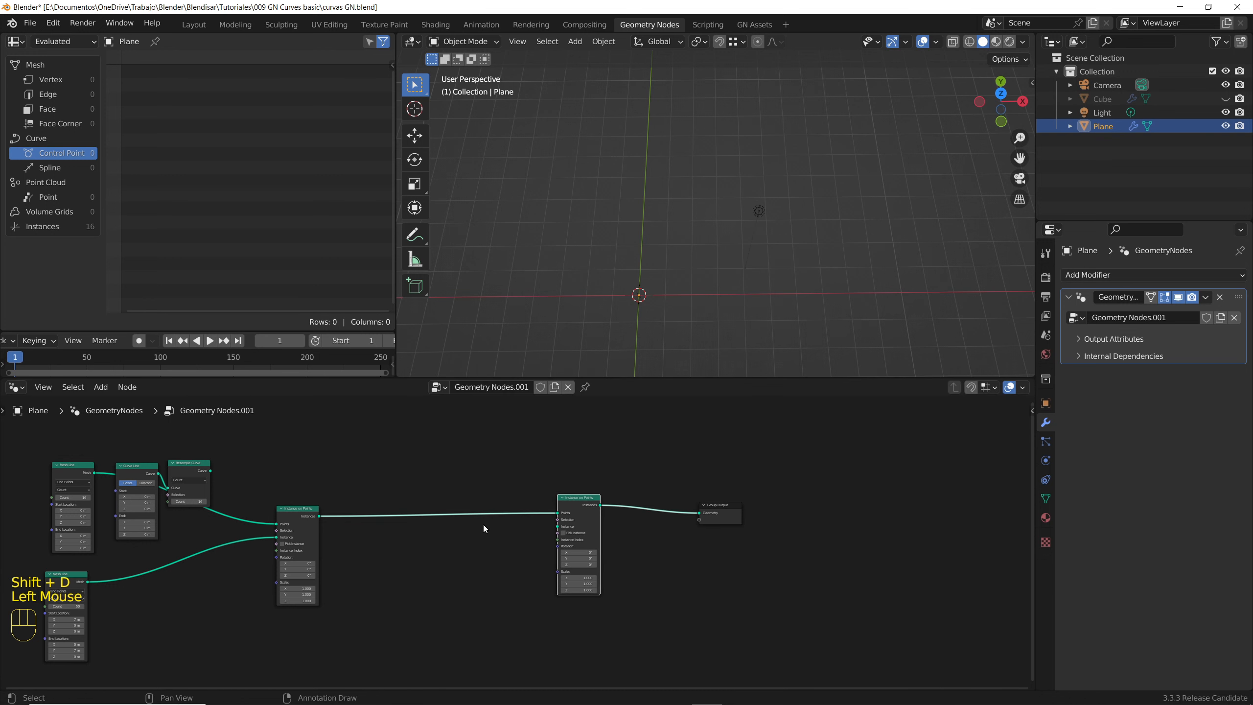
{"action": "middle_click_drag", "start_coordinate": [505, 518], "coordinate": [570, 527]}
{"action": "scroll", "coordinate": [591, 518], "scroll_direction": "up", "scroll_amount": 5}
{"action": "left_click_drag", "start_coordinate": [649, 523], "coordinate": [649, 552]}
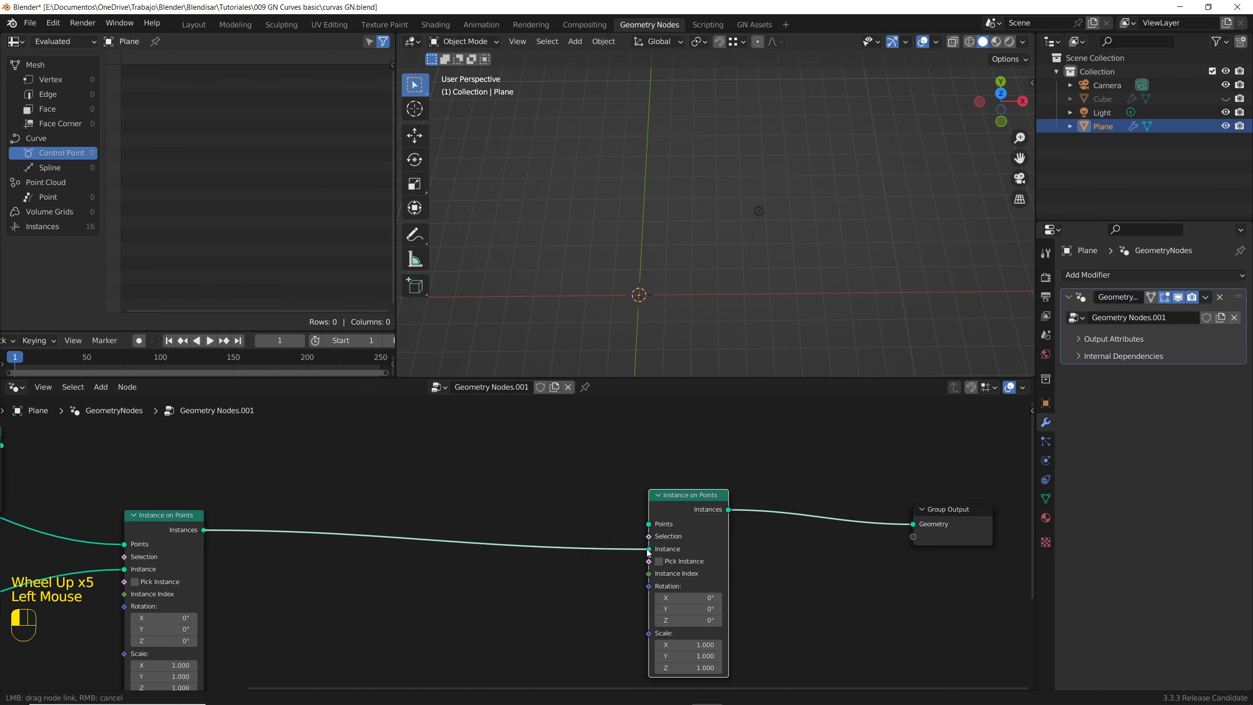
Add a Mesh Line node connected to the Points input of the second Instance on Points.
{"action": "scroll", "coordinate": [578, 529], "scroll_direction": "down", "scroll_amount": 2}
{"action": "middle_click_drag", "start_coordinate": [577, 528], "coordinate": [616, 538]}
{"action": "left_click_drag", "start_coordinate": [672, 534], "coordinate": [574, 482]}
{"action": "type", "text": "mes"}
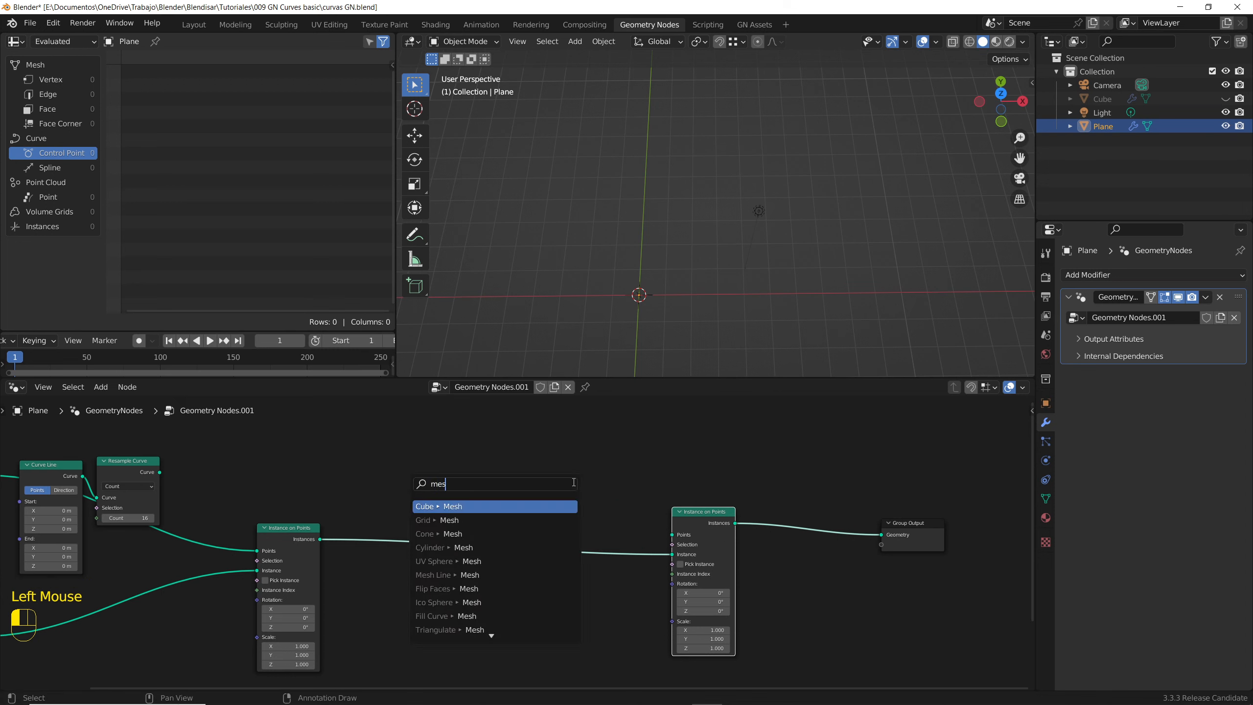
{"action": "type", "text": "h"}
{"action": "key", "text": "BackSpace"}
{"action": "key", "text": "BackSpace"}
{"action": "key", "text": "BackSpace"}
{"action": "key", "text": "BackSpace"}
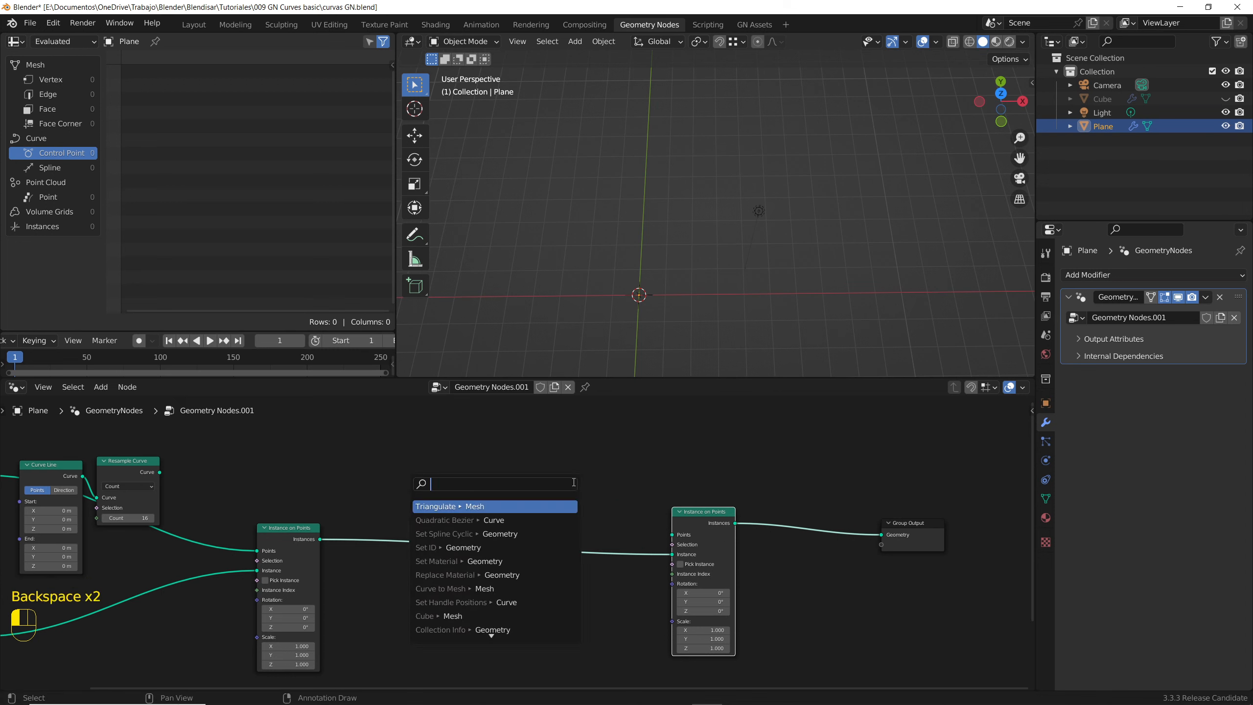
{"action": "type", "text": "line"}
{"action": "key", "text": "Return"}
Set the count of the Mesh Line feeding the second Instance on Points to 4.
{"action": "scroll", "coordinate": [535, 466], "scroll_direction": "up", "scroll_amount": 2}
{"action": "left_click", "coordinate": [536, 466]}
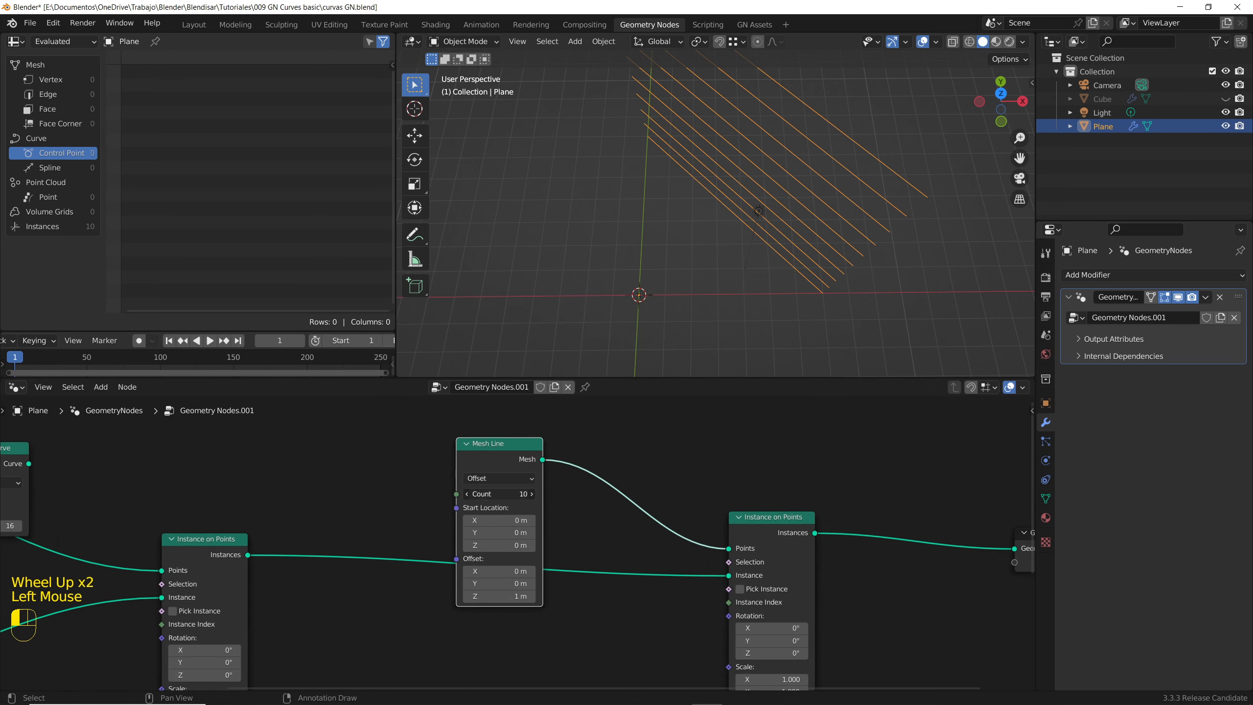
{"action": "key", "text": "Return"}
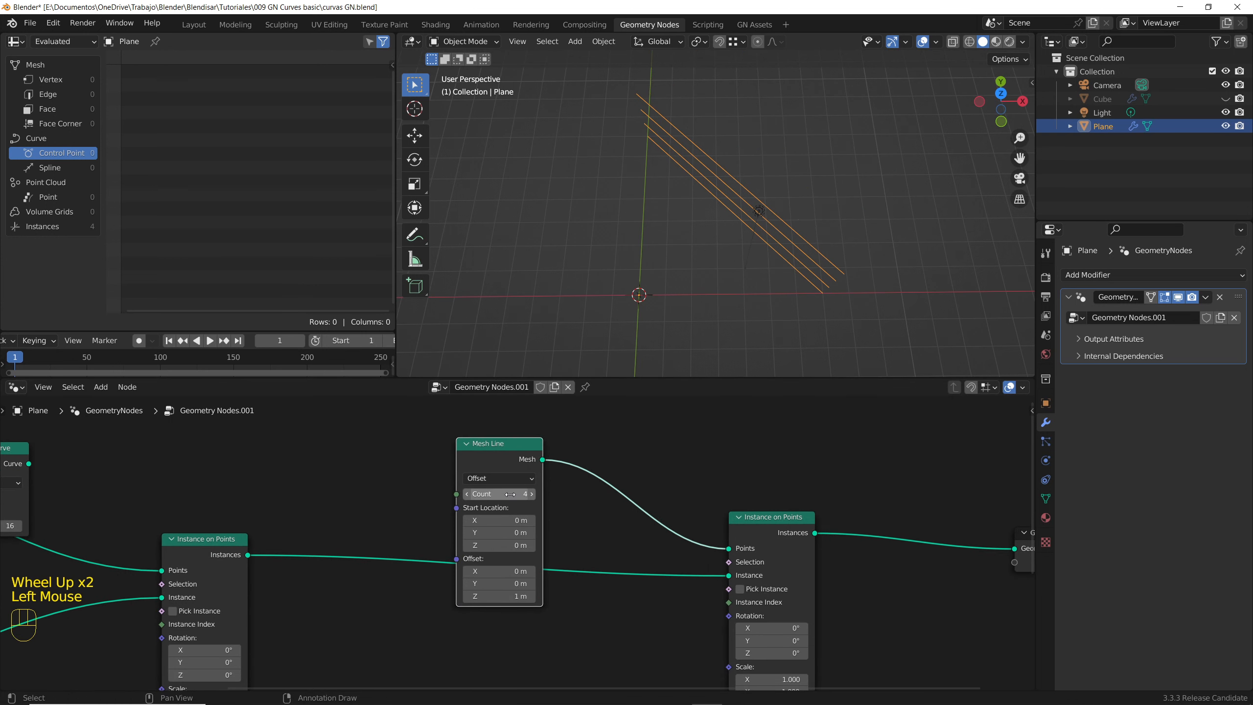
Add a Combine XYZ node connected to the Rotation input of the second Instance on Points.
{"action": "scroll", "coordinate": [548, 527], "scroll_direction": "down", "scroll_amount": 2}
{"action": "middle_click_drag", "start_coordinate": [407, 549], "coordinate": [586, 507]}
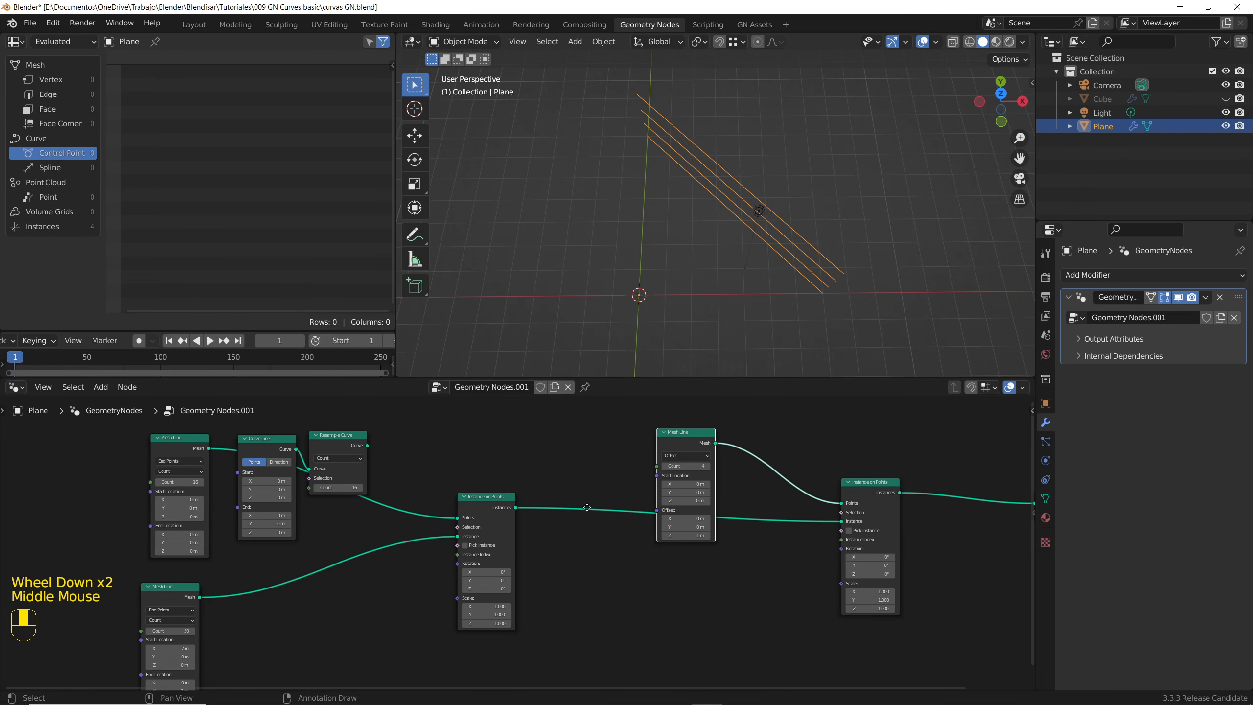
{"action": "middle_click_drag", "start_coordinate": [737, 592], "coordinate": [713, 567]}
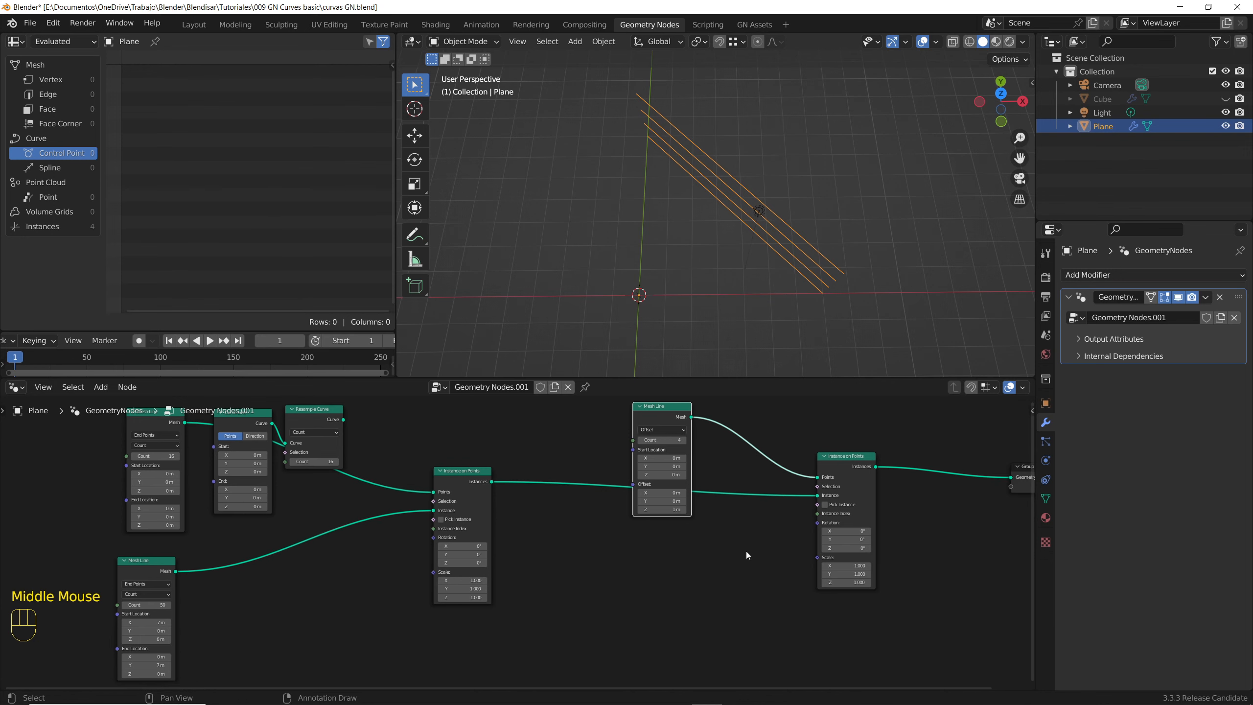
{"action": "scroll", "coordinate": [773, 538], "scroll_direction": "up", "scroll_amount": 5}
{"action": "left_click_drag", "start_coordinate": [844, 514], "coordinate": [790, 550]}
{"action": "type", "text": "comb"}
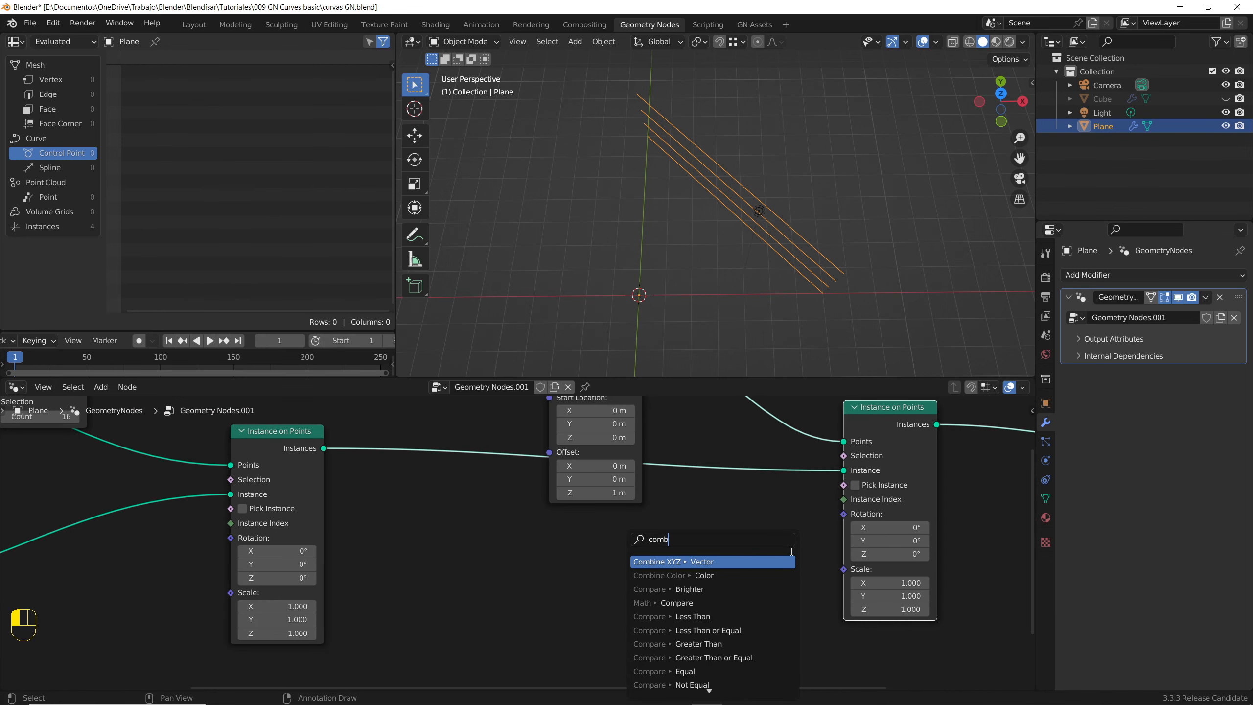
{"action": "key", "text": "Return"}
{"action": "left_click", "coordinate": [796, 556]}
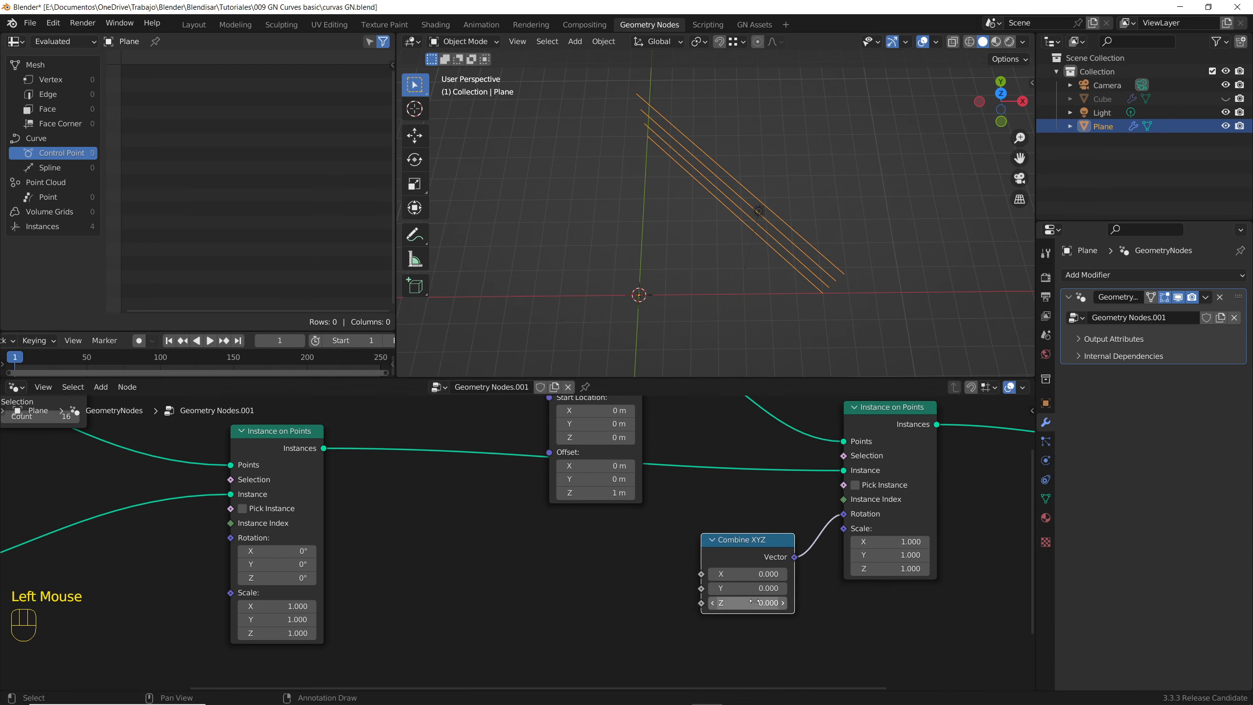
Drive the Combine XYZ's Z input with a math Multiply node that takes an Index node as its first value.
{"action": "left_click_drag", "start_coordinate": [700, 603], "coordinate": [644, 556]}
{"action": "type", "text": "mul"}
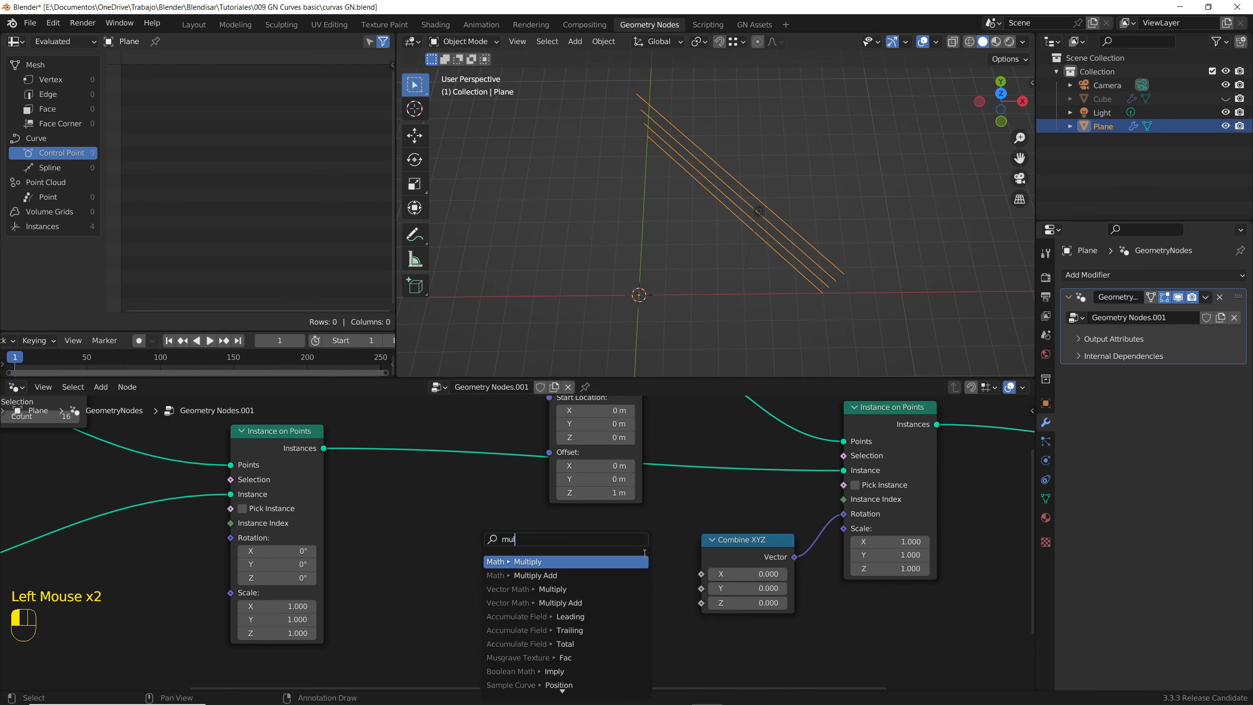
{"action": "key", "text": "Return"}
{"action": "left_click", "coordinate": [670, 554]}
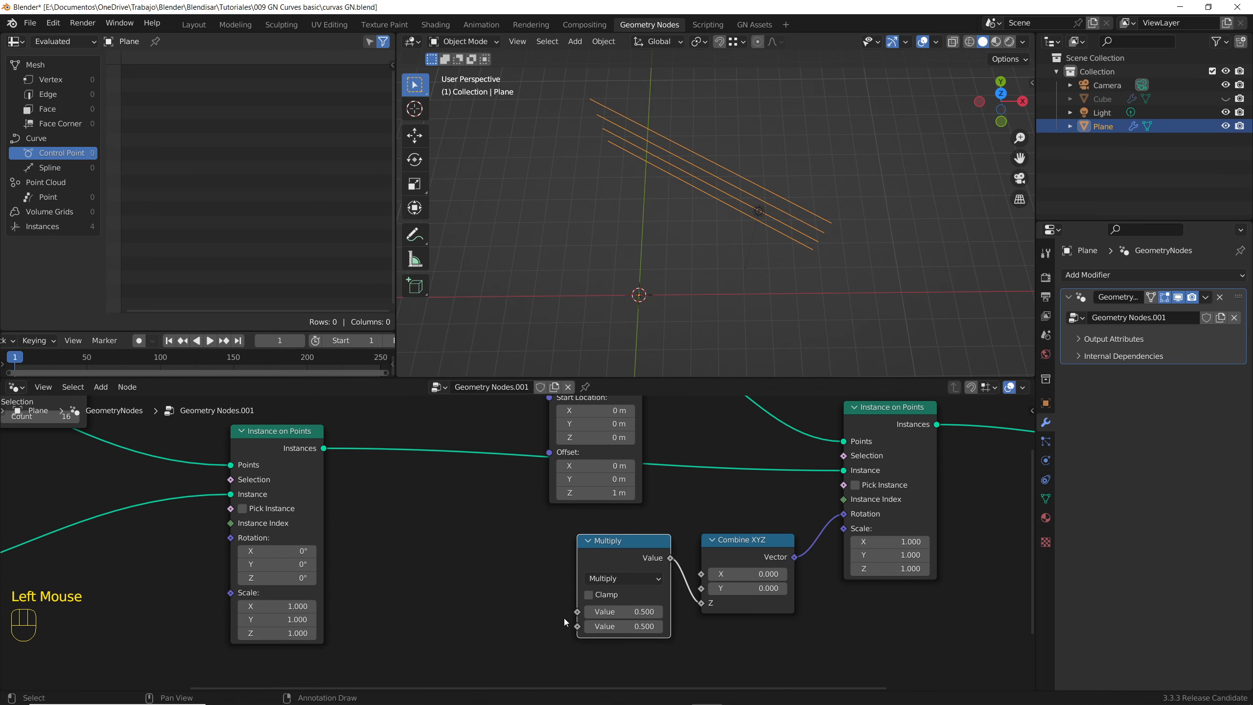
{"action": "left_click_drag", "start_coordinate": [513, 581], "coordinate": [513, 581]}
{"action": "type", "text": "index"}
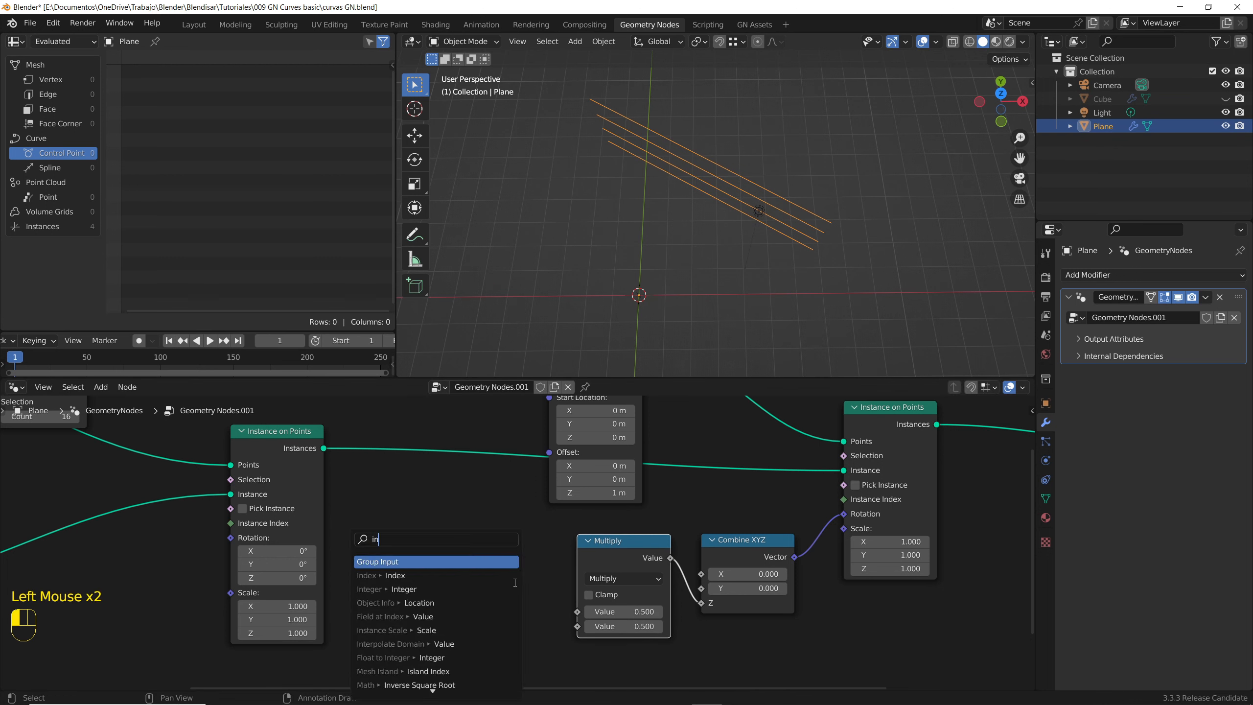
{"action": "key", "text": "Return"}
{"action": "left_click", "coordinate": [543, 597]}
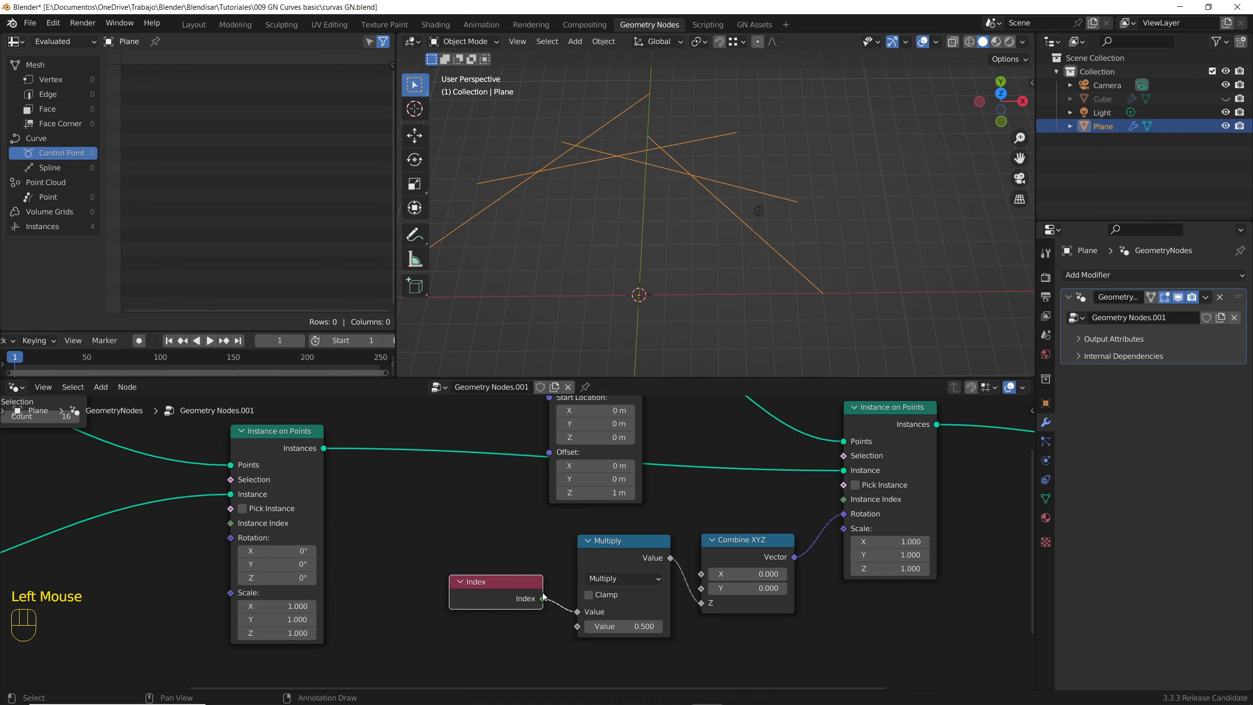
Set the Multiply node's second value to pi/2.
{"action": "double_click", "coordinate": [619, 627]}
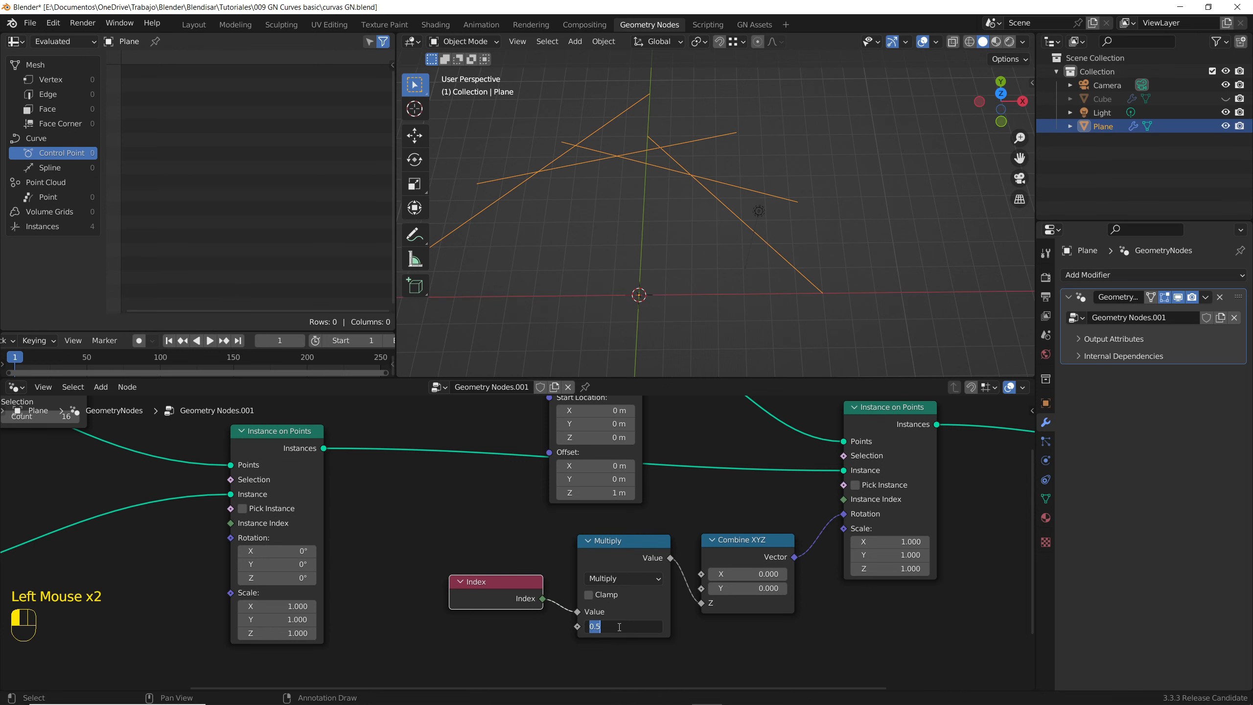
{"action": "type", "text": "pi/2"}
{"action": "key", "text": "Return"}
Set the Z offset of the Mesh Line feeding the second Instance on Points to 0 m.
{"action": "scroll", "coordinate": [666, 257], "scroll_direction": "down", "scroll_amount": 2}
{"action": "middle_click_drag", "start_coordinate": [666, 256], "coordinate": [671, 202], "text": "shift"}
{"action": "scroll", "coordinate": [649, 543], "scroll_direction": "down", "scroll_amount": 2}
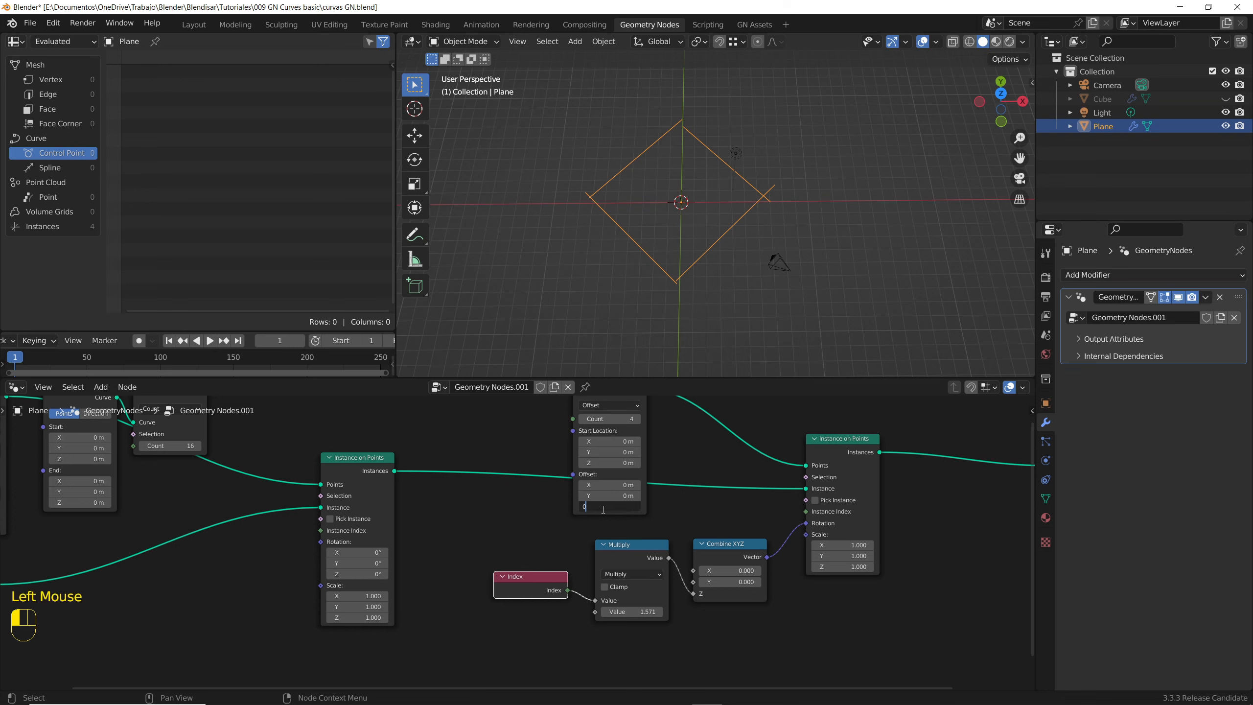
{"action": "key", "text": "Return"}
{"action": "scroll", "coordinate": [682, 518], "scroll_direction": "down", "scroll_amount": 1}
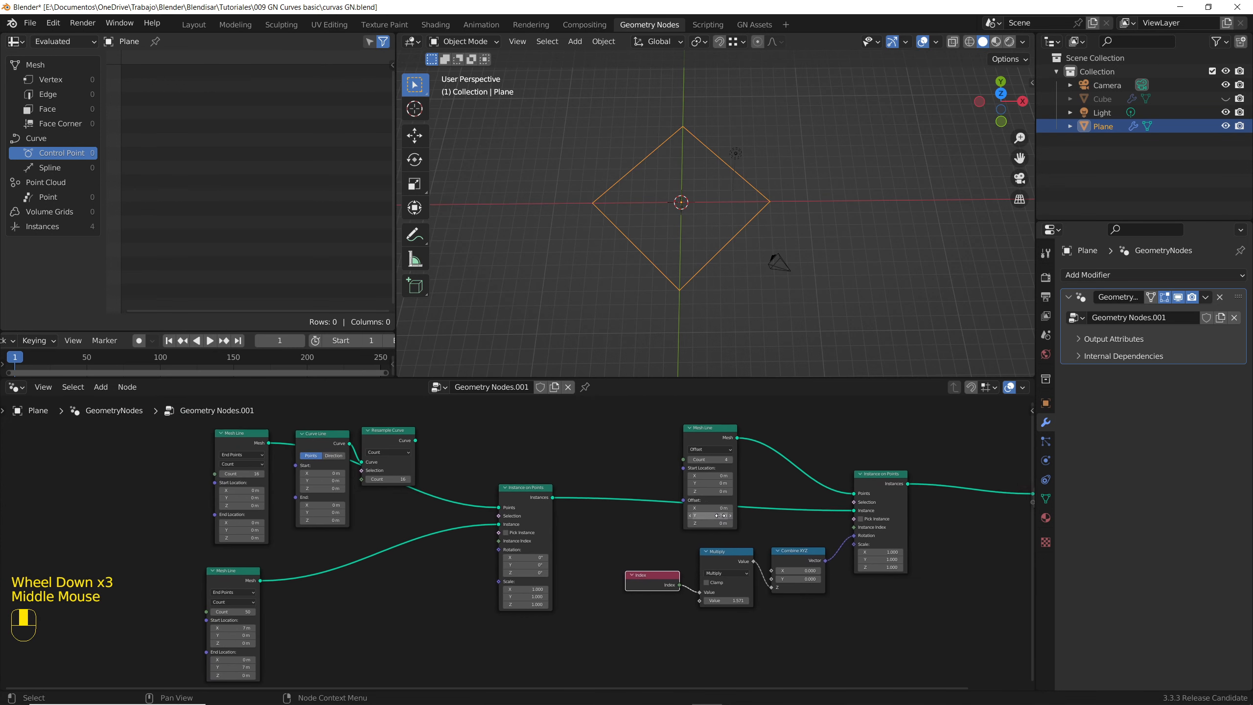
Add a vector math Add node connected to the Scale input of the first Instance on Points.
{"action": "middle_click_drag", "start_coordinate": [682, 518], "coordinate": [708, 504]}
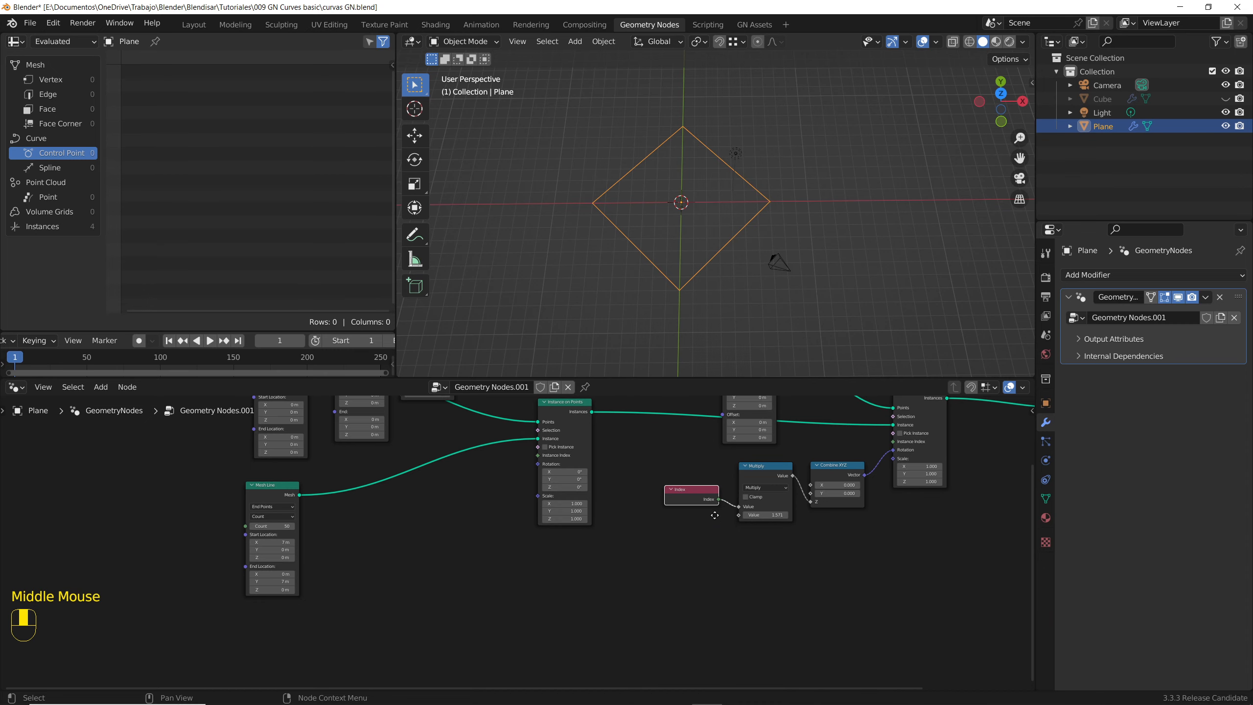
{"action": "middle_click_drag", "start_coordinate": [533, 506], "coordinate": [726, 566]}
{"action": "scroll", "coordinate": [644, 545], "scroll_direction": "up", "scroll_amount": 3}
{"action": "scroll", "coordinate": [640, 546], "scroll_direction": "up", "scroll_amount": 4}
{"action": "scroll", "coordinate": [662, 546], "scroll_direction": "down", "scroll_amount": 2}
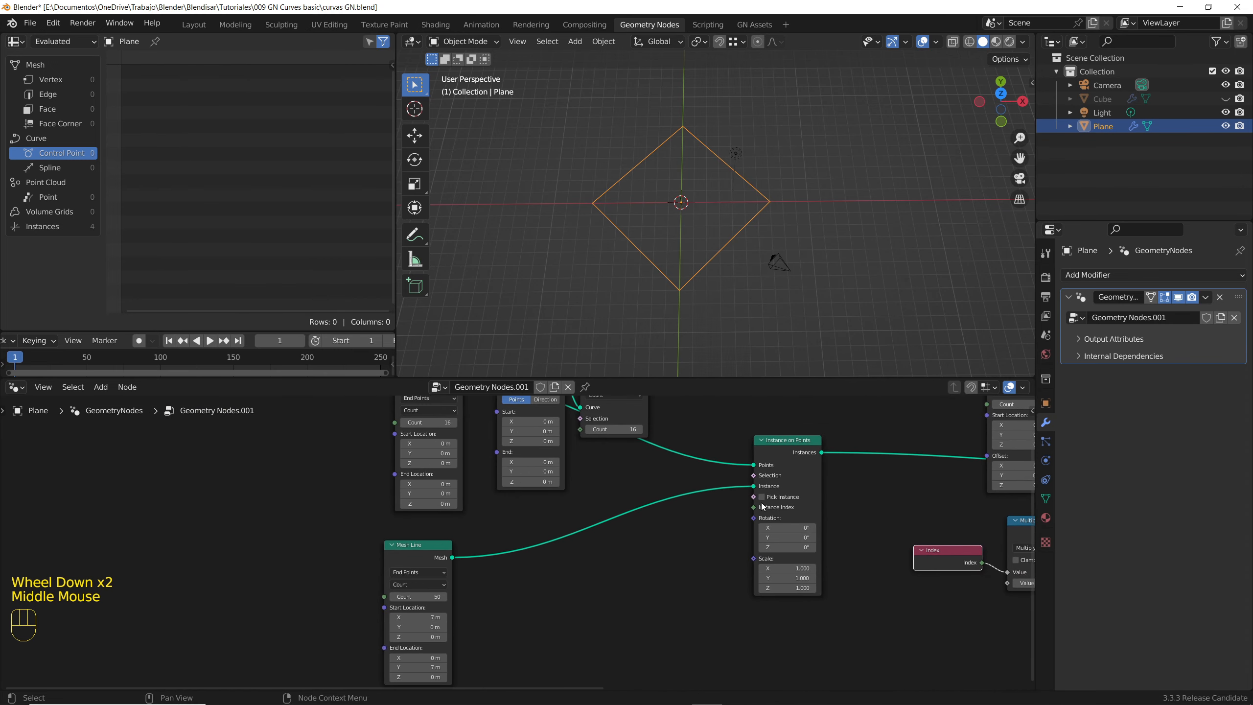
{"action": "scroll", "coordinate": [719, 506], "scroll_direction": "up", "scroll_amount": 3}
{"action": "middle_click_drag", "start_coordinate": [719, 506], "coordinate": [779, 444]}
{"action": "scroll", "coordinate": [811, 516], "scroll_direction": "up", "scroll_amount": 6}
{"action": "left_click_drag", "start_coordinate": [827, 505], "coordinate": [739, 579]}
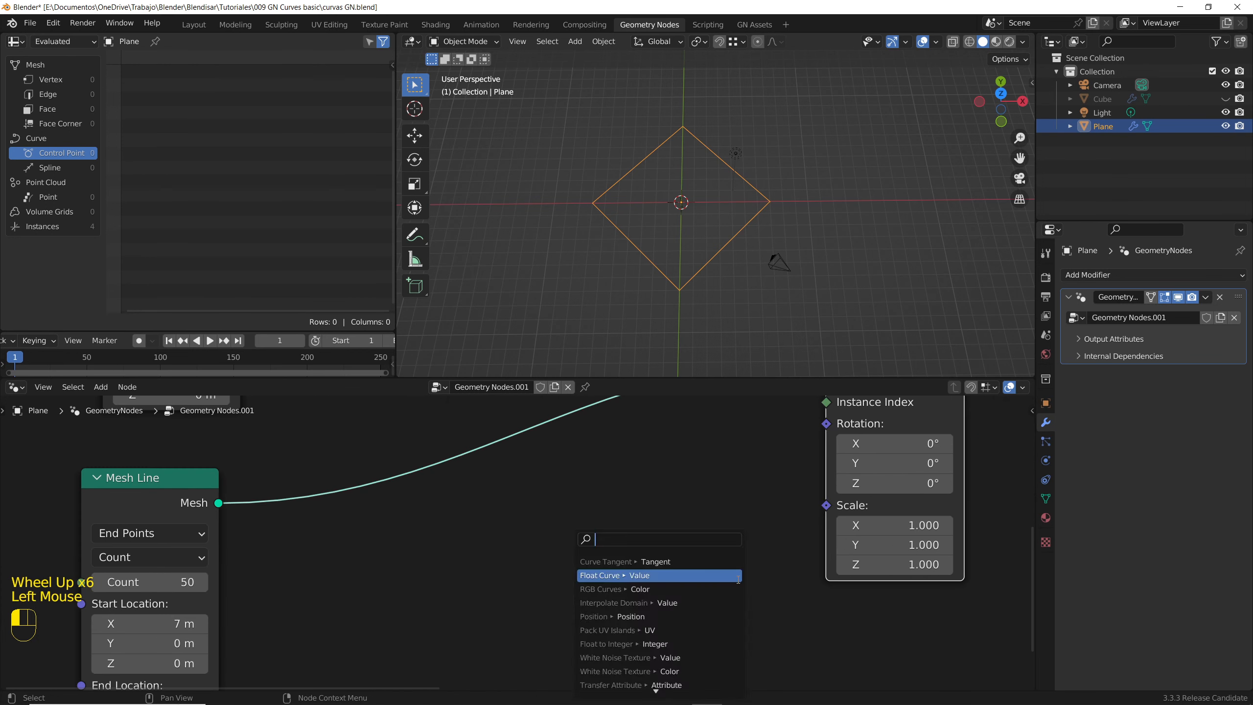
{"action": "type", "text": "add"}
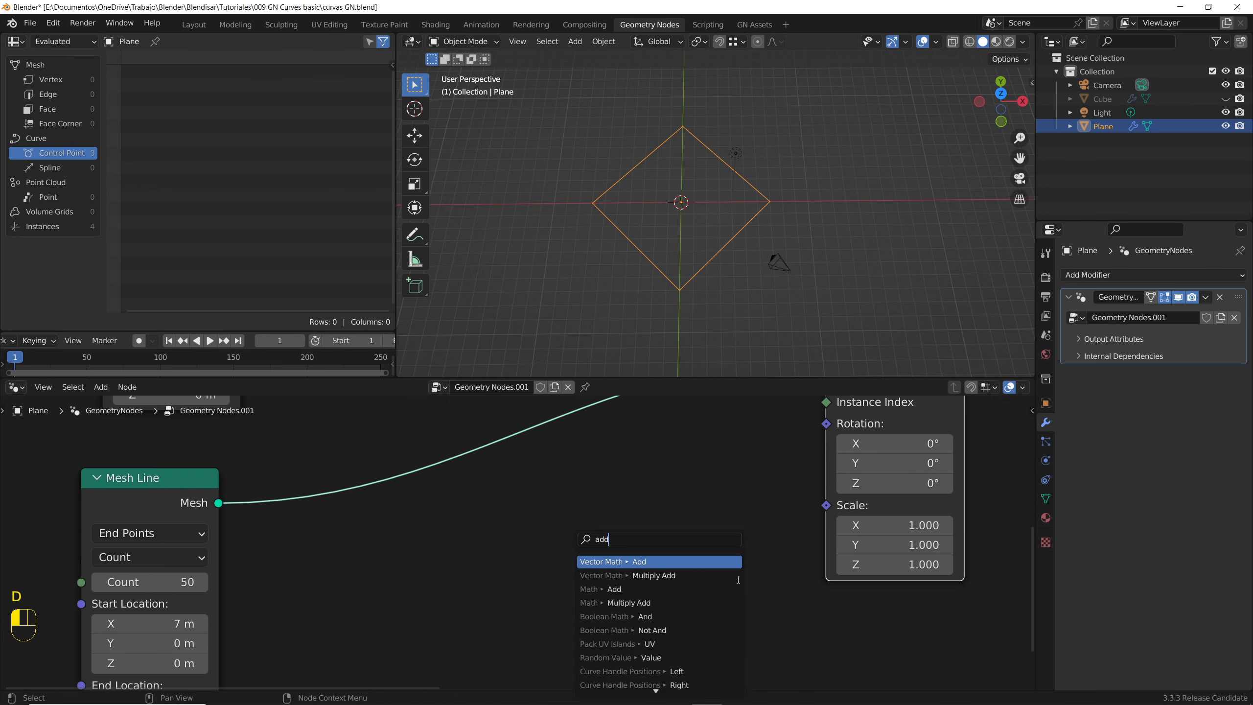
{"action": "key", "text": "Return"}
{"action": "left_click", "coordinate": [715, 565]}
{"action": "middle_click_drag", "start_coordinate": [715, 565], "coordinate": [792, 501]}
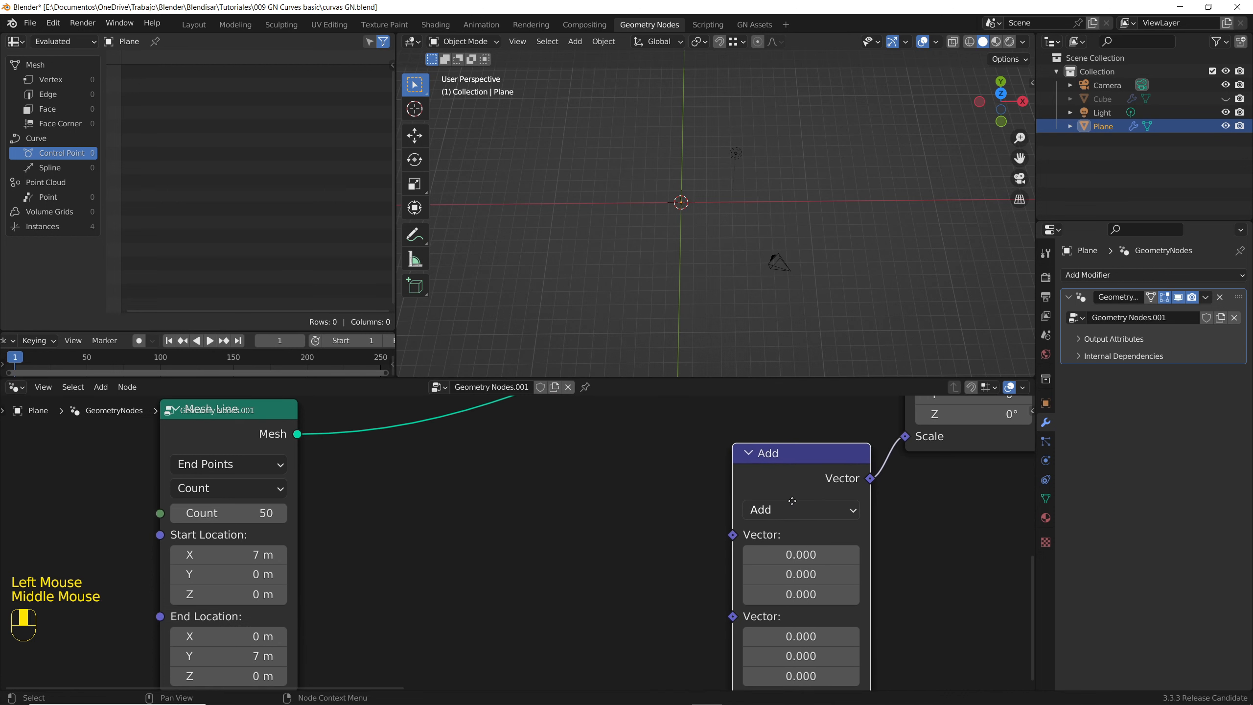
Add an Index node and connect it to the first value of a new math Subtract node placed before the vector Add node.
{"action": "scroll", "coordinate": [764, 529], "scroll_direction": "down", "scroll_amount": 2}
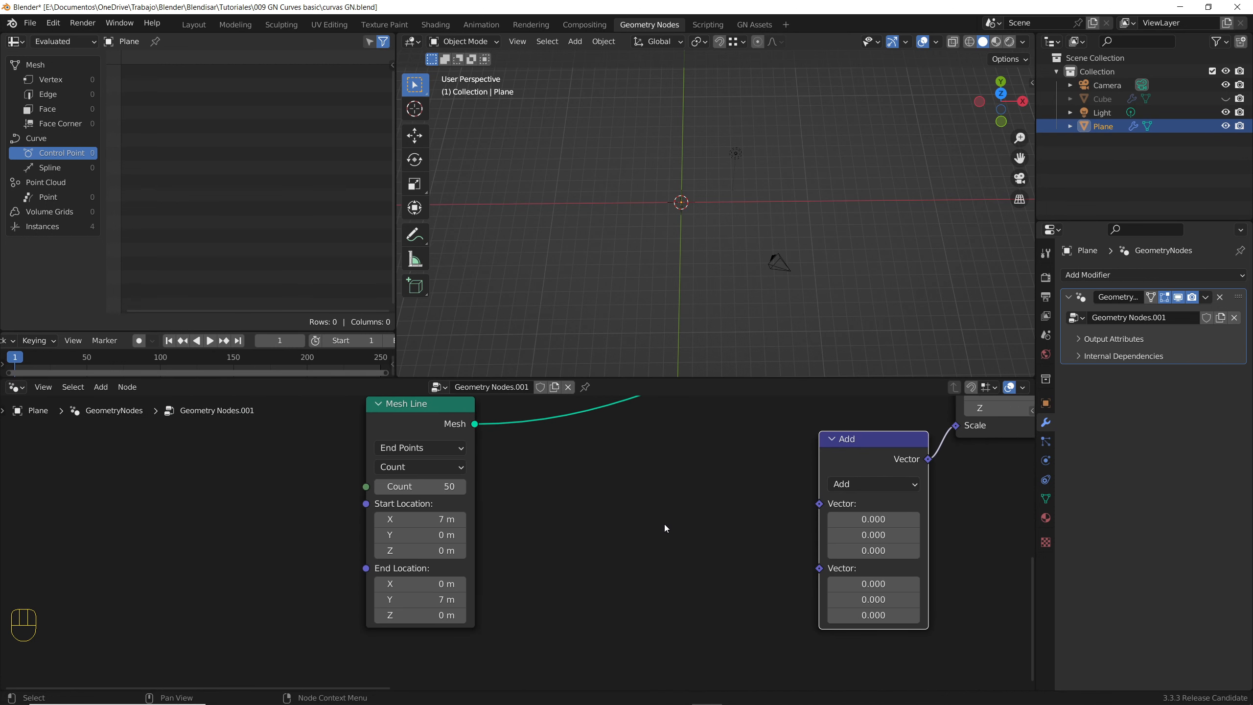
{"action": "key", "text": "shift+a"}
{"action": "left_click", "coordinate": [583, 413]}
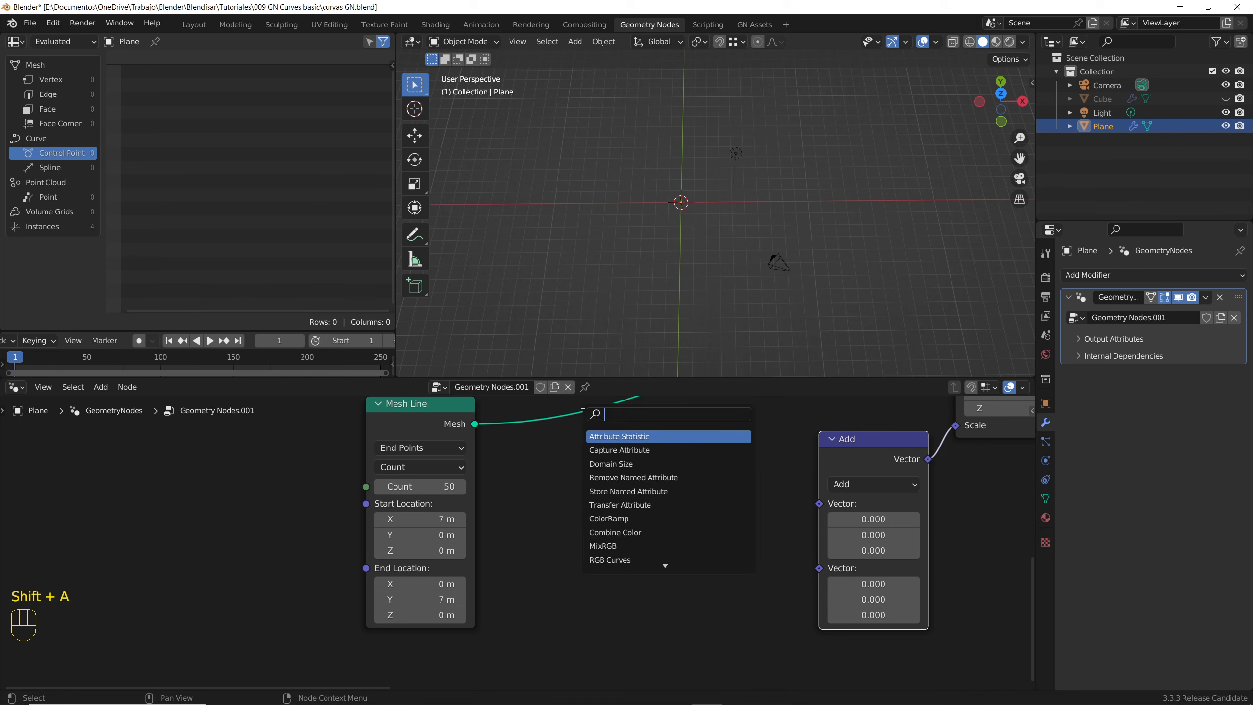
{"action": "type", "text": "index"}
{"action": "key", "text": "Return"}
{"action": "left_click", "coordinate": [563, 592]}
{"action": "left_click_drag", "start_coordinate": [614, 601], "coordinate": [675, 516]}
{"action": "type", "text": "sub"}
{"action": "key", "text": "Return"}
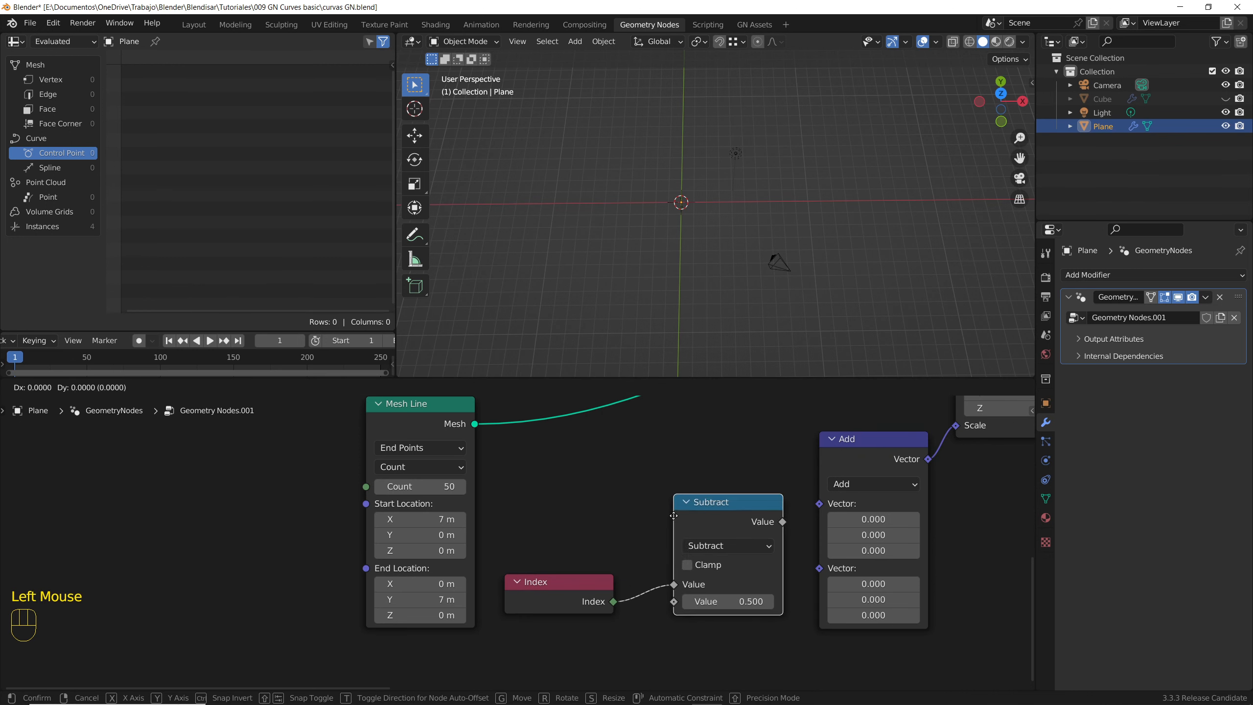
{"action": "left_click", "coordinate": [639, 500]}
{"action": "left_click_drag", "start_coordinate": [583, 578], "coordinate": [572, 582]}
{"action": "left_click_drag", "start_coordinate": [680, 490], "coordinate": [674, 493]}
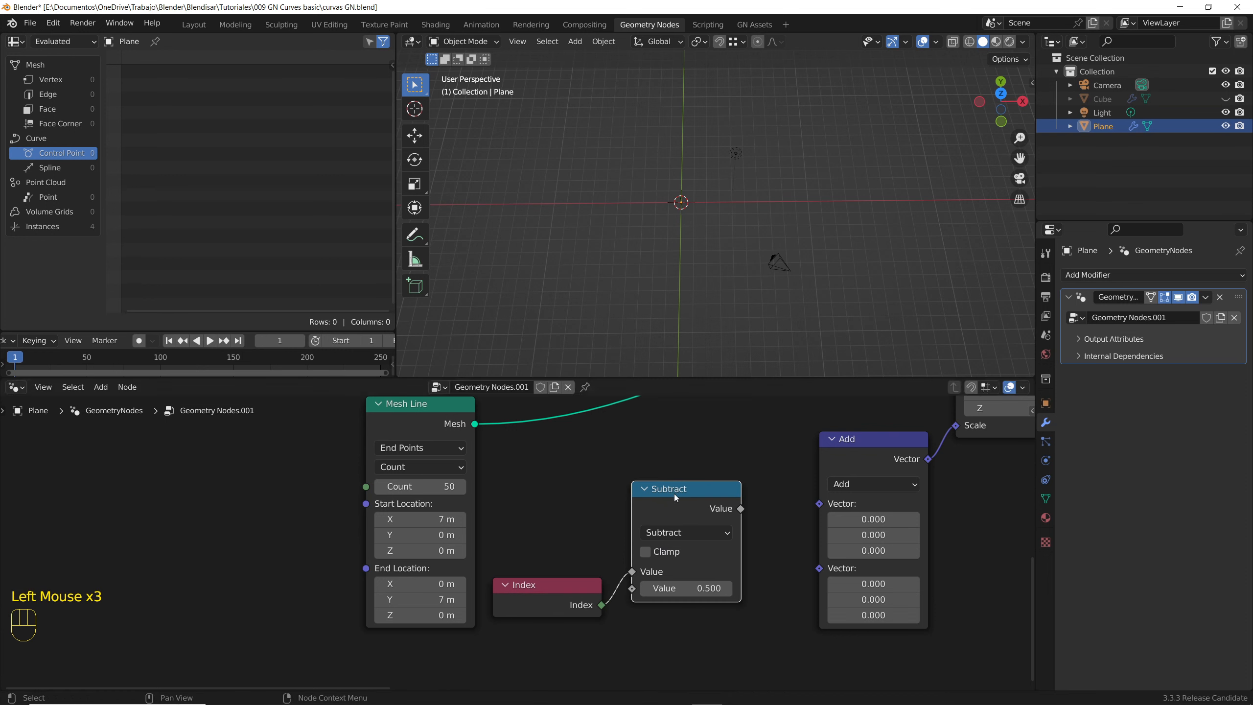
Set the Subtract node's second value to 0 and connect its output to the Add node's second vector.
{"action": "left_click_drag", "start_coordinate": [695, 593], "coordinate": [671, 593]}
{"action": "left_click_drag", "start_coordinate": [740, 509], "coordinate": [817, 574]}
{"action": "scroll", "coordinate": [713, 192], "scroll_direction": "down", "scroll_amount": 8}
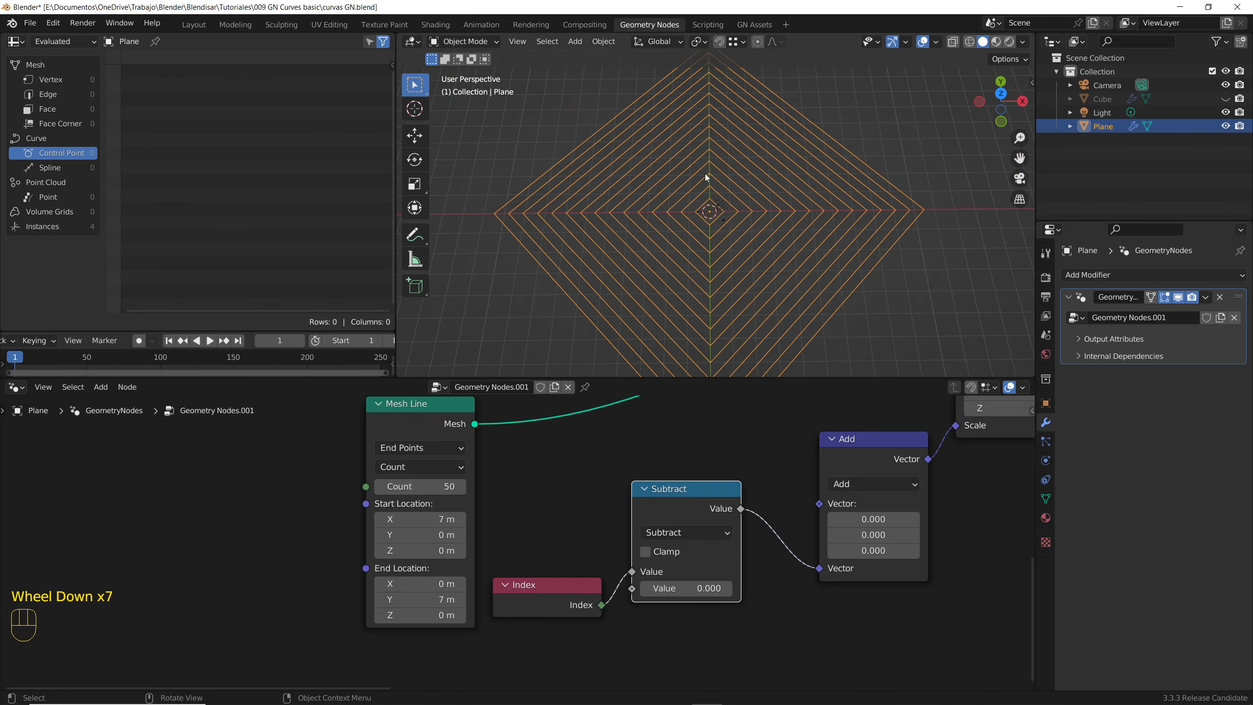
Set the Y value of the Add node's first vector to -15 and view the pattern from the top.
{"action": "scroll", "coordinate": [718, 148], "scroll_direction": "up", "scroll_amount": 4}
{"action": "left_click_drag", "start_coordinate": [850, 540], "coordinate": [747, 540], "text": "shift"}
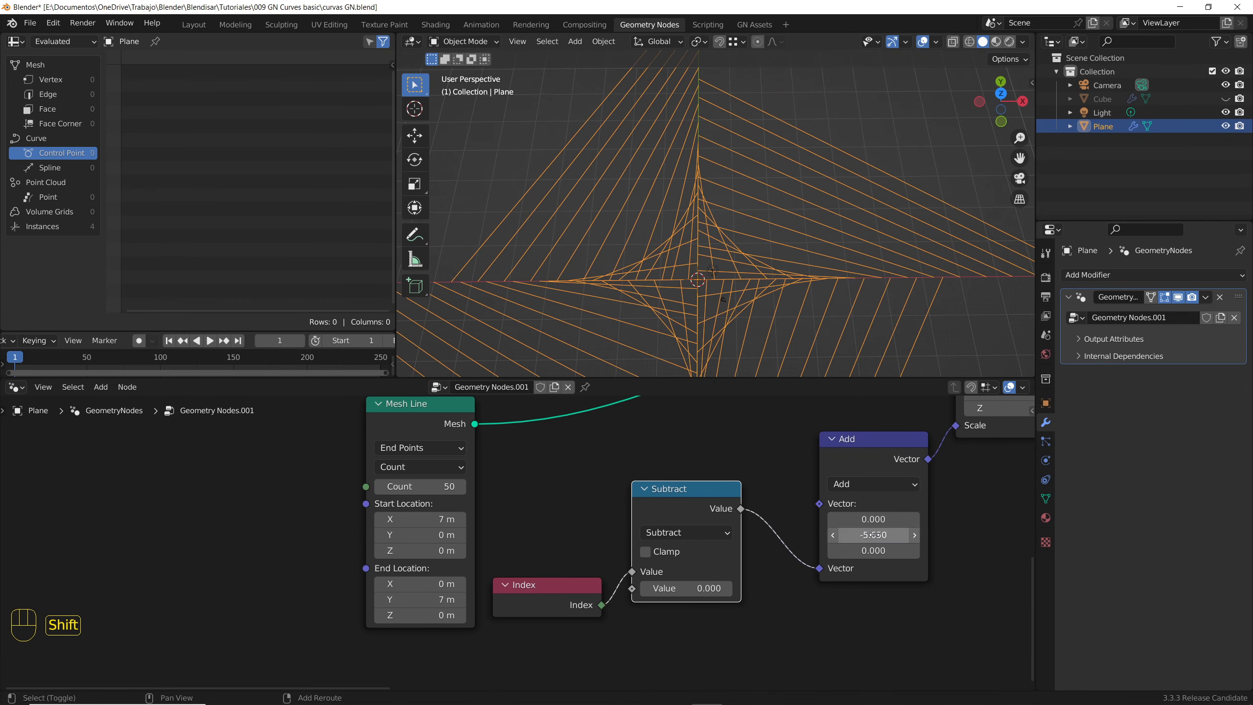
{"action": "left_click", "coordinate": [875, 535]}
{"action": "type", "text": "-1"}
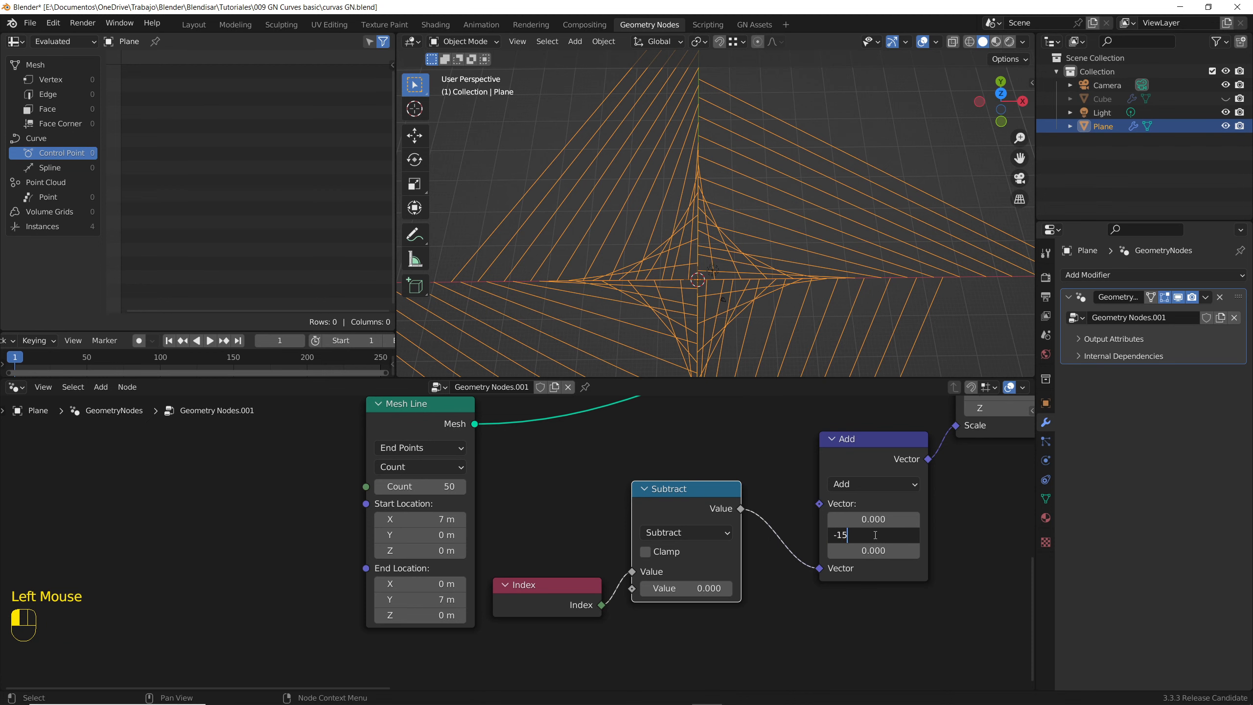
{"action": "type", "text": "5"}
{"action": "key", "text": "Return"}
{"action": "scroll", "coordinate": [779, 265], "scroll_direction": "down", "scroll_amount": 3}
{"action": "middle_click_drag", "start_coordinate": [780, 265], "coordinate": [741, 273], "text": "shift"}
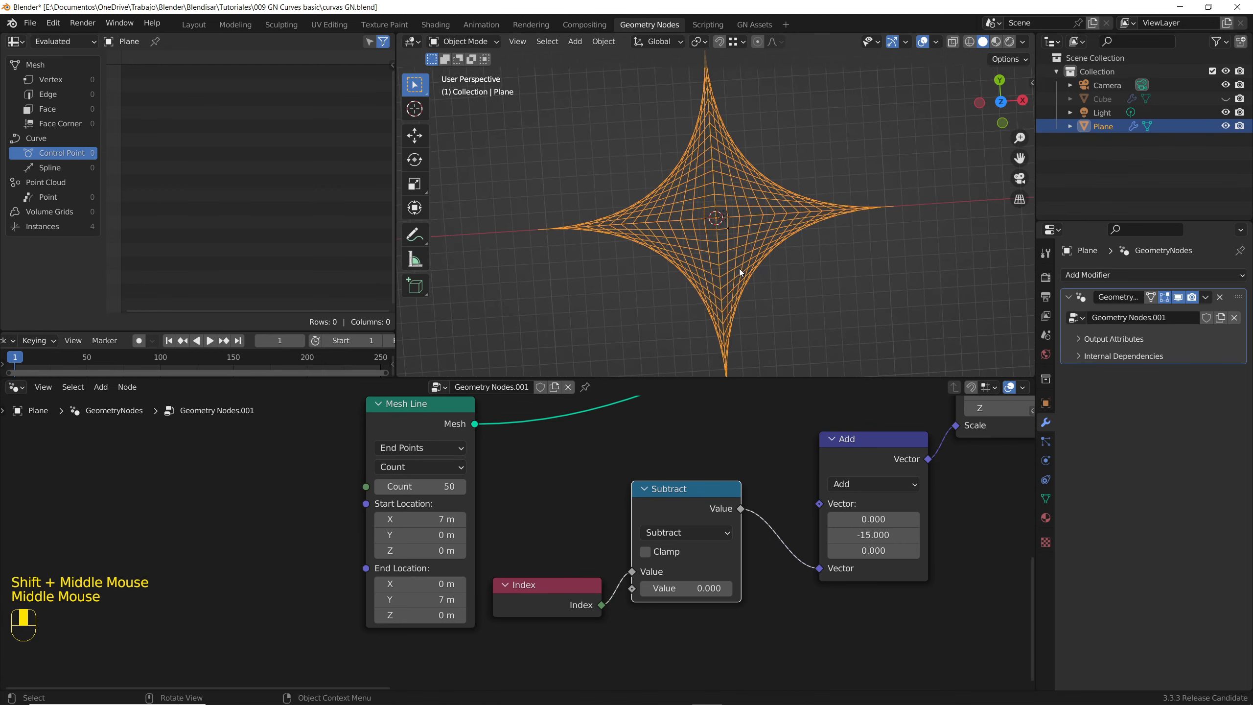
{"action": "scroll", "coordinate": [726, 265], "scroll_direction": "down", "scroll_amount": 1}
{"action": "key", "text": "KP_7"}
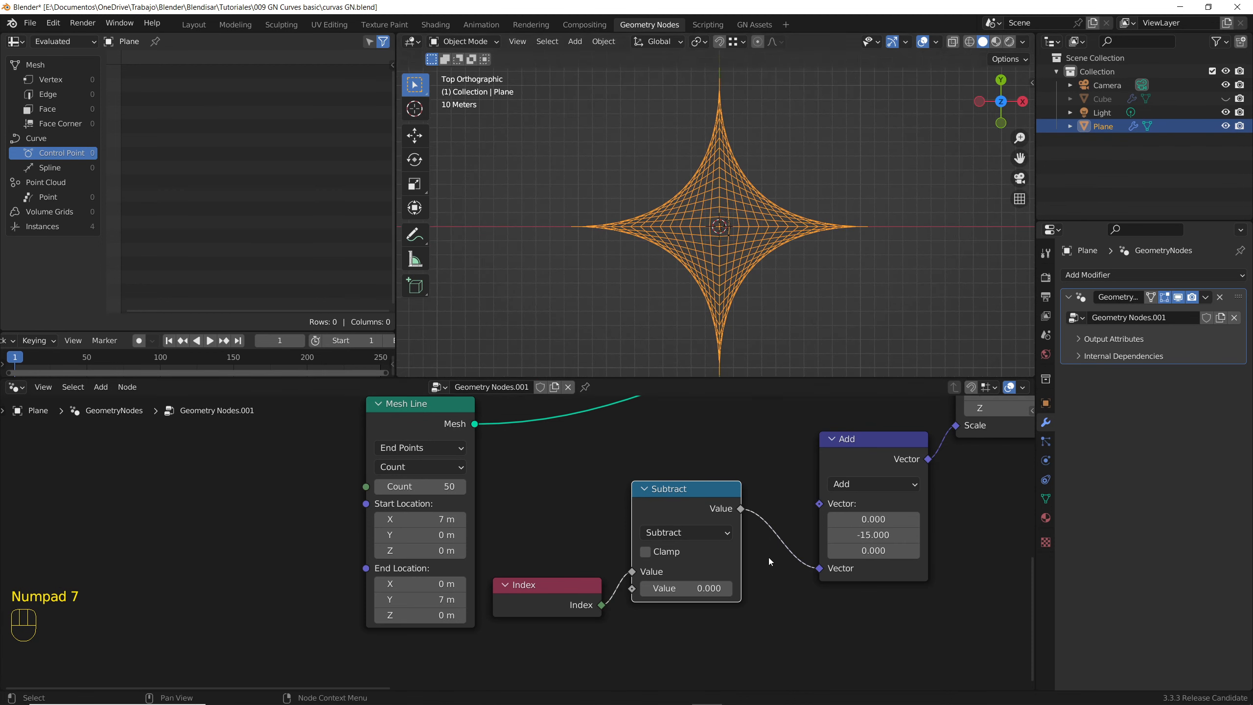
Try a different second value in the Multiply node that drives the rotation, and restore it to pi/2.
{"action": "scroll", "coordinate": [617, 557], "scroll_direction": "down", "scroll_amount": 3}
{"action": "scroll", "coordinate": [659, 542], "scroll_direction": "down", "scroll_amount": 2}
{"action": "middle_click_drag", "start_coordinate": [791, 518], "coordinate": [565, 599]}
{"action": "scroll", "coordinate": [734, 514], "scroll_direction": "down", "scroll_amount": 2}
{"action": "middle_click_drag", "start_coordinate": [852, 511], "coordinate": [777, 523]}
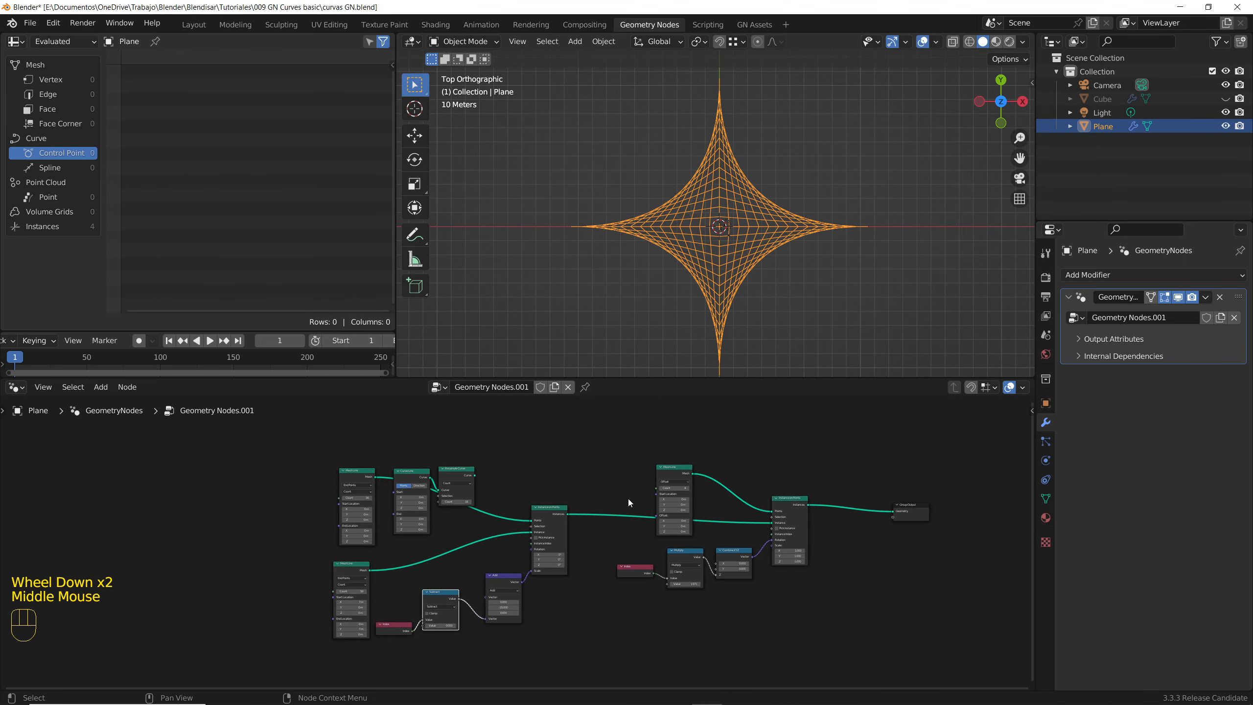
{"action": "scroll", "coordinate": [628, 498], "scroll_direction": "up", "scroll_amount": 3}
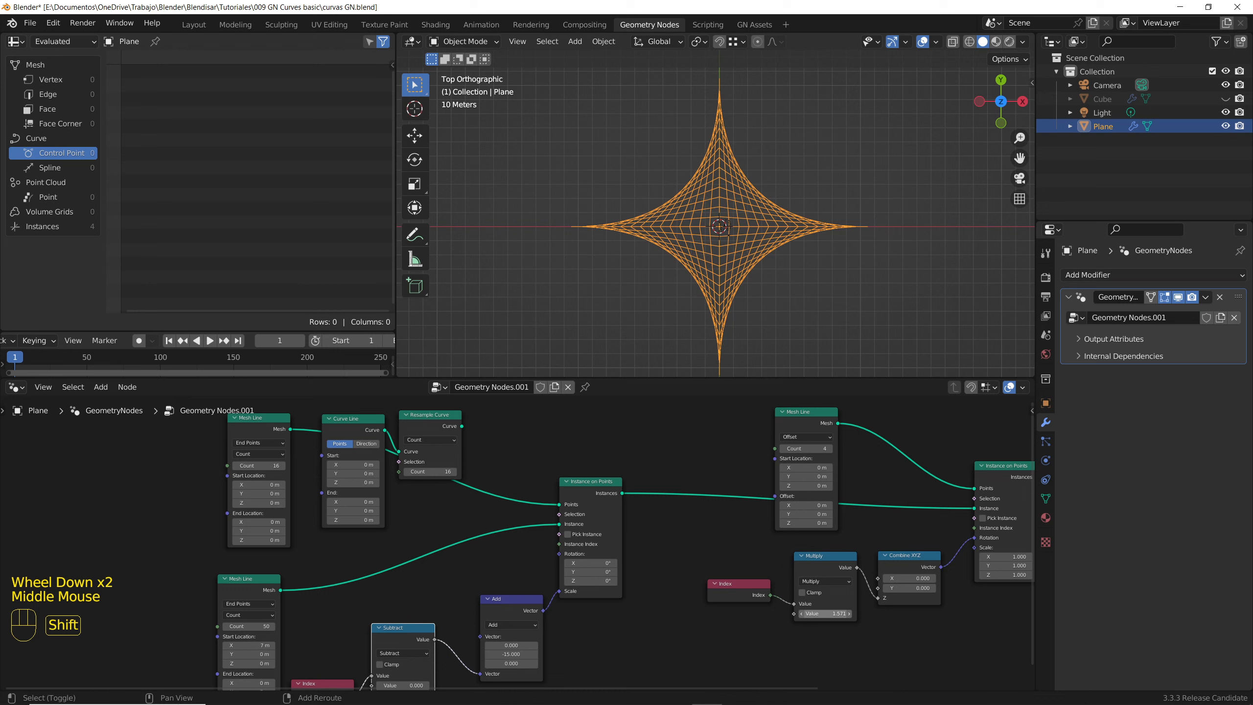
{"action": "mouse_move", "coordinate": [825, 613]}
{"action": "left_mouse_down", "text": "shift"}
{"action": "mouse_move", "coordinate": [746, 613]}
{"action": "mouse_move", "coordinate": [819, 613]}
{"action": "left_mouse_up", "text": "shift"}
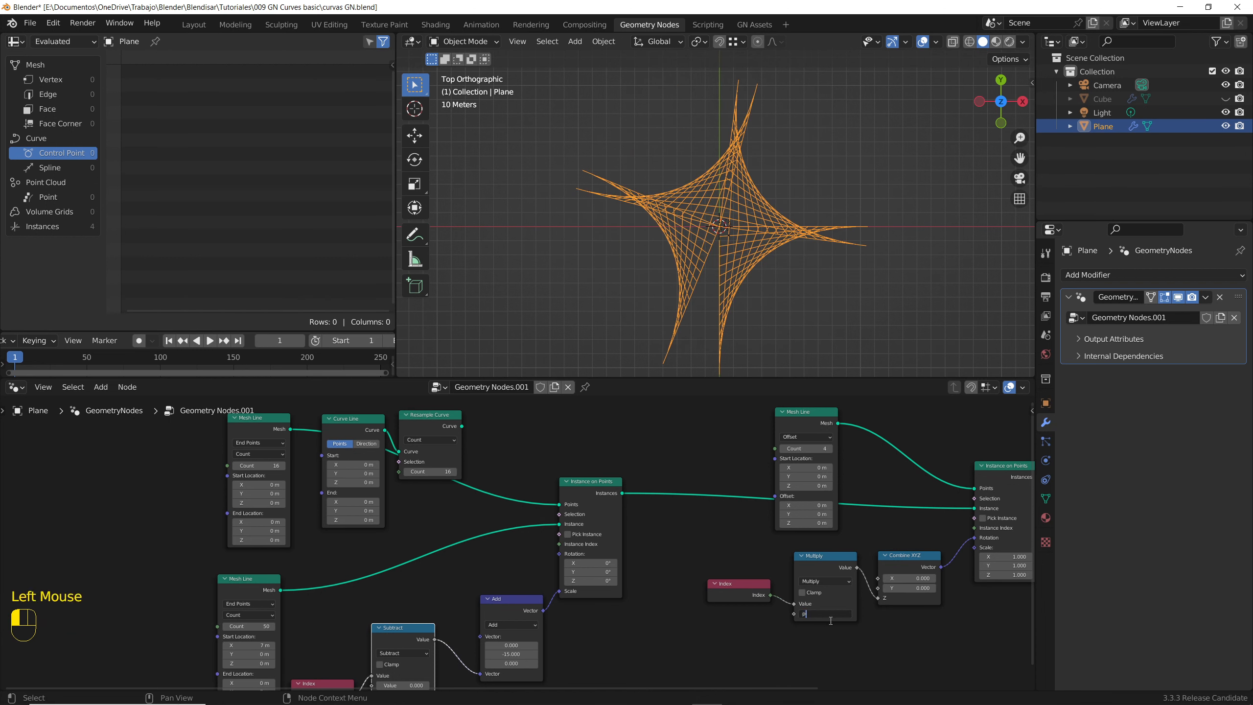
{"action": "type", "text": "/2"}
{"action": "key", "text": "Return"}
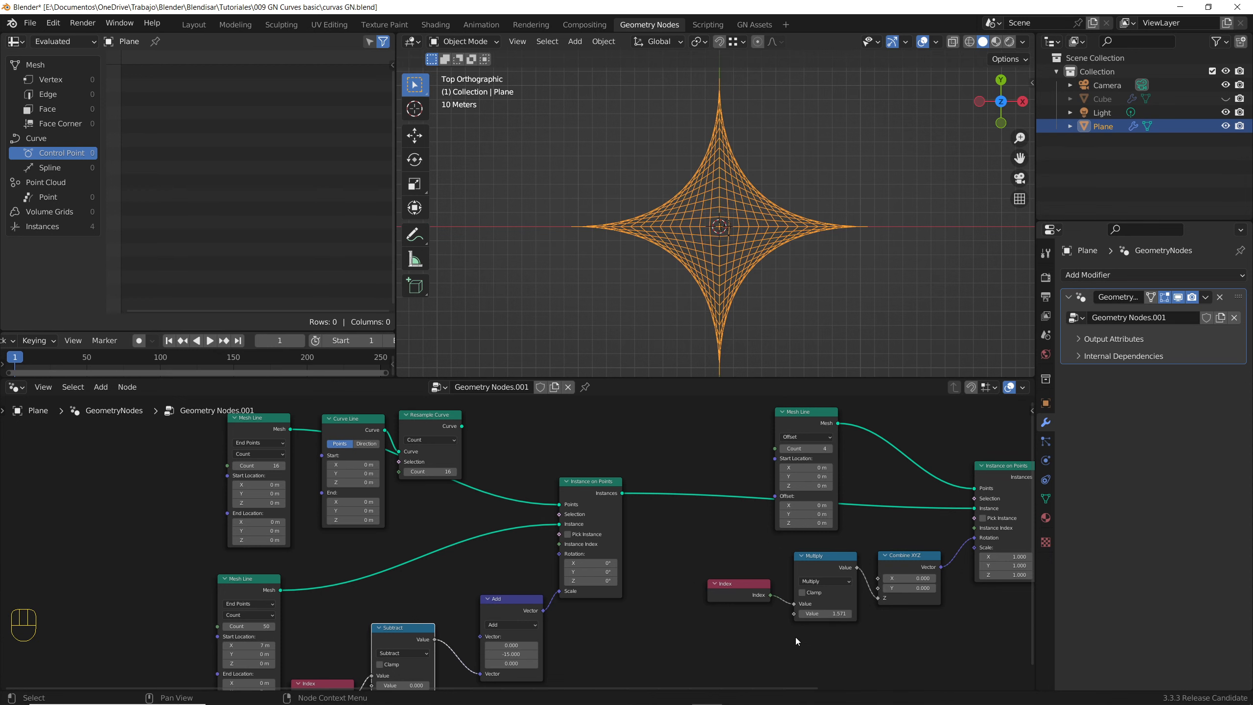
Try other Y and Z values in the Add node's first vector and undo the changes.
{"action": "middle_click_drag", "start_coordinate": [577, 647], "coordinate": [740, 534]}
{"action": "scroll", "coordinate": [646, 582], "scroll_direction": "up", "scroll_amount": 4}
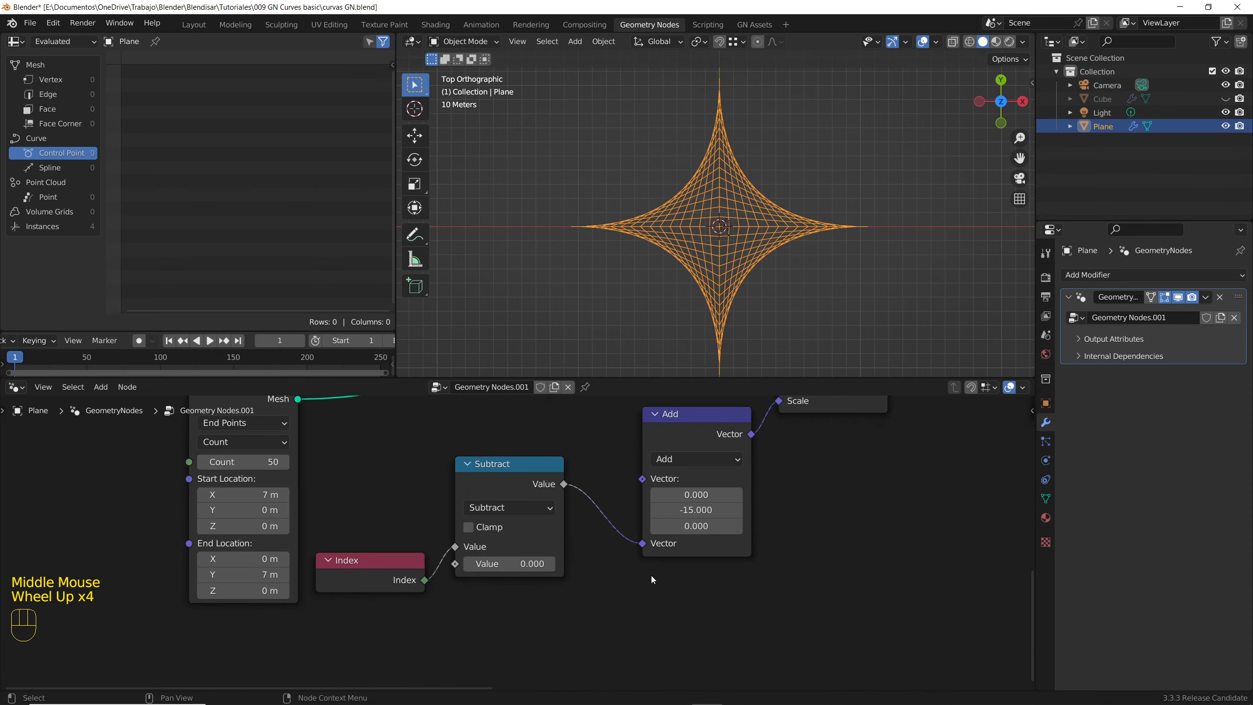
{"action": "left_click_drag", "start_coordinate": [696, 511], "coordinate": [688, 510], "text": "shift"}
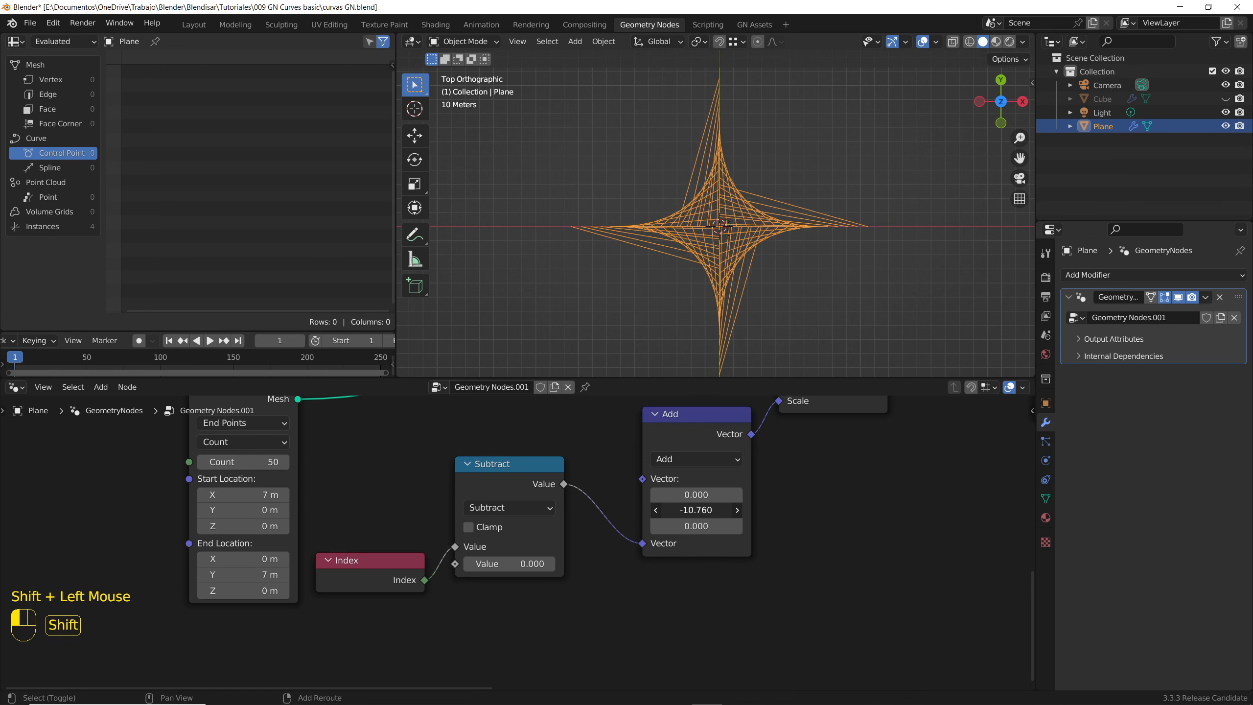
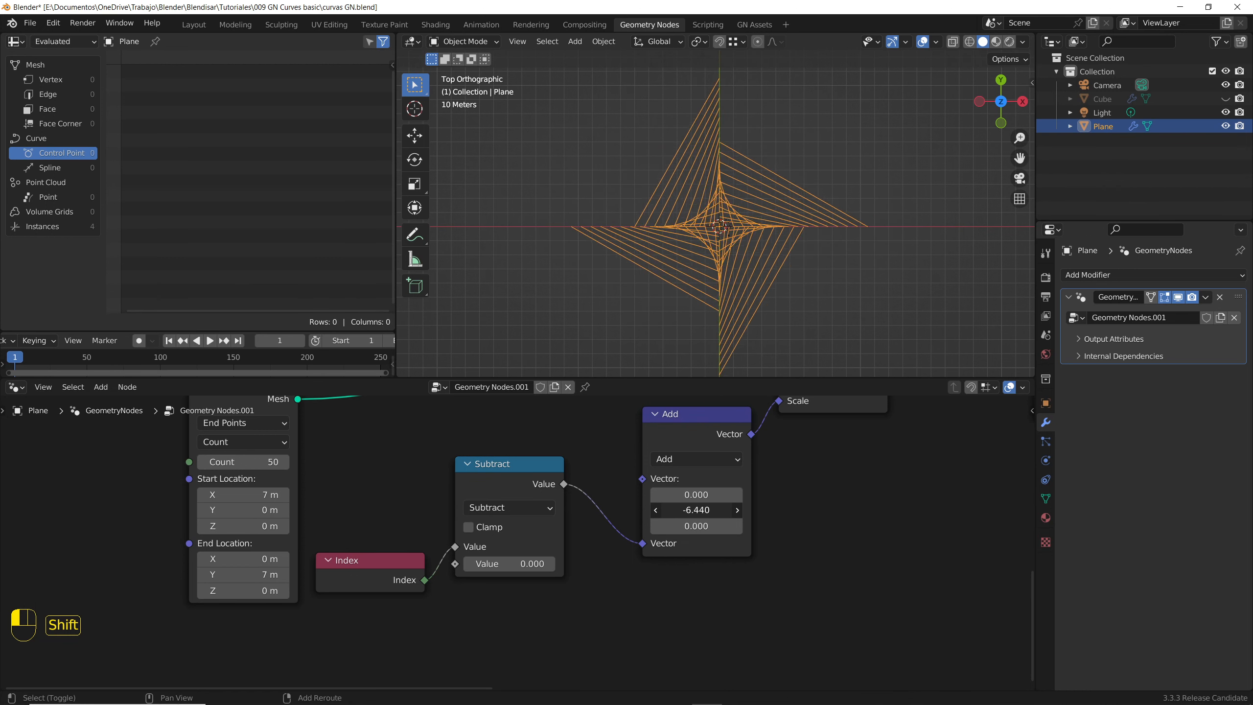
{"action": "left_click_drag", "start_coordinate": [696, 510], "coordinate": [698, 510], "text": "shift"}
{"action": "key", "text": "ctrl+z"}
{"action": "middle_click_drag", "start_coordinate": [668, 327], "coordinate": [687, 275]}
{"action": "left_click_drag", "start_coordinate": [696, 526], "coordinate": [685, 494]}
{"action": "key", "text": "ctrl+z"}
{"action": "key", "text": "ctrl+z"}
{"action": "left_click_drag", "start_coordinate": [513, 545], "coordinate": [522, 545]}
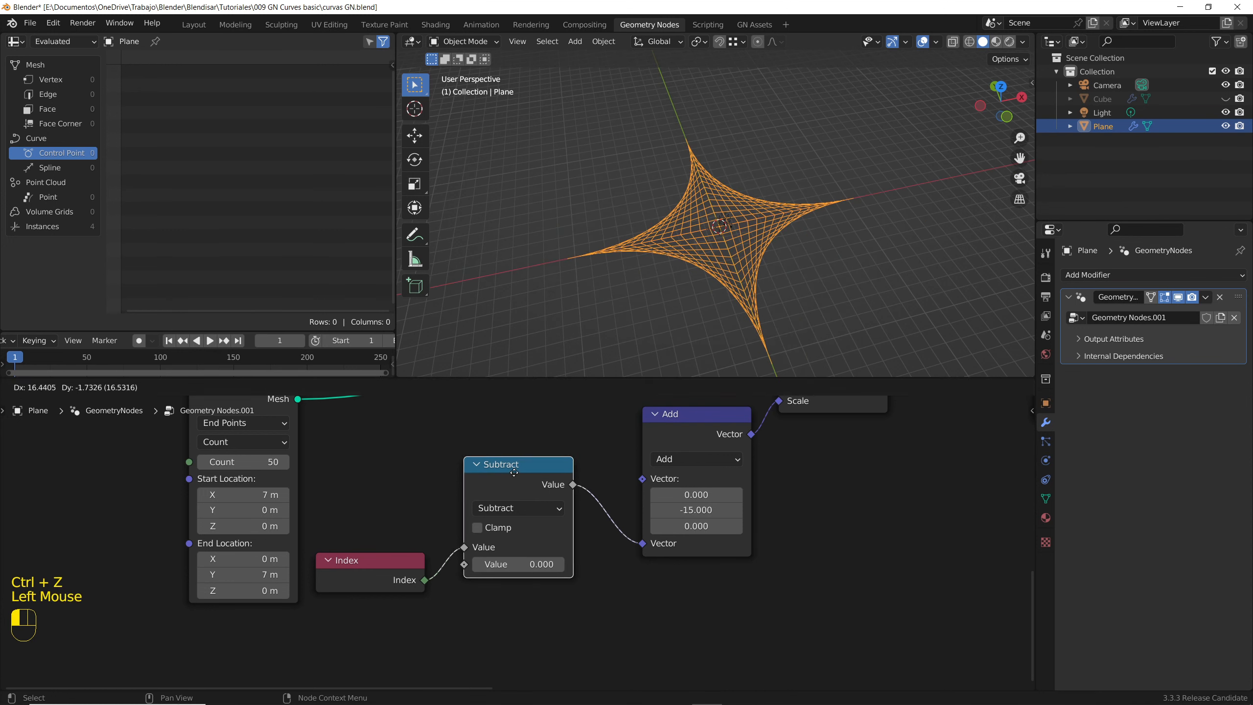
{"action": "key", "text": "ctrl+z"}
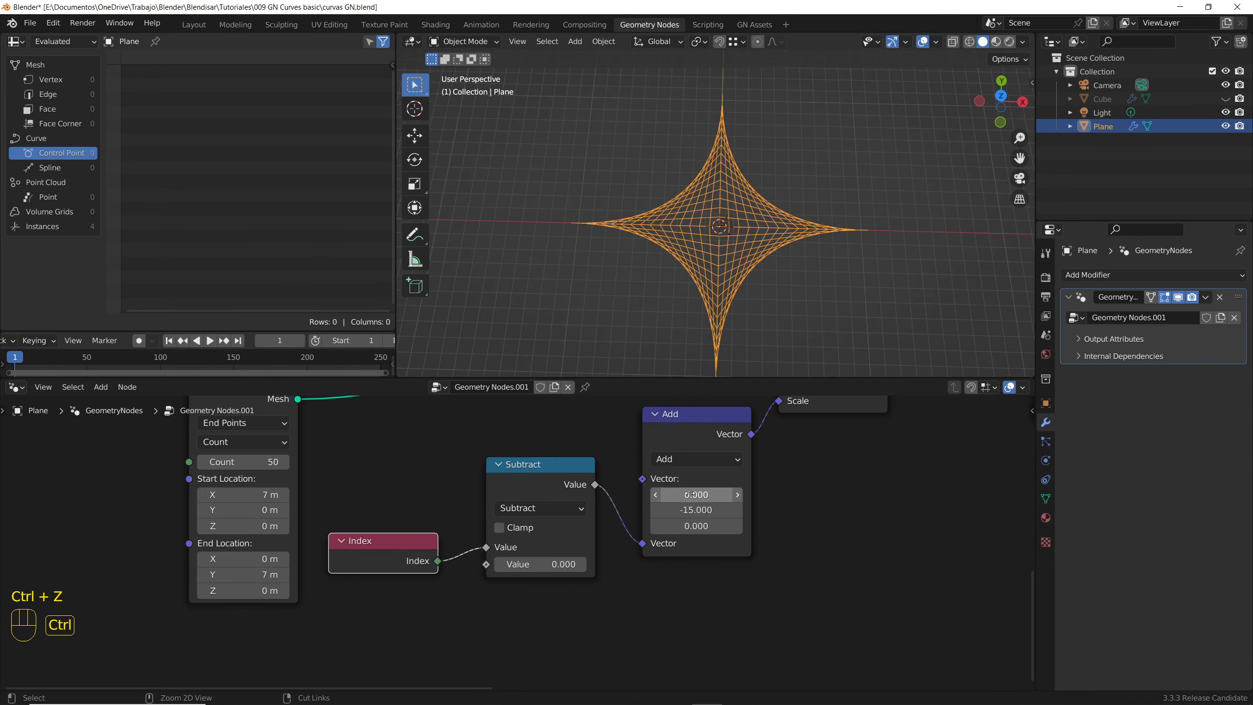
{"action": "left_click_drag", "start_coordinate": [690, 510], "coordinate": [666, 510], "text": "ctrl"}
{"action": "key", "text": "ctrl+z"}
Try 17.5 as the Subtract node's second value, and restore it to 0.
{"action": "mouse_move", "coordinate": [540, 564]}
{"action": "left_mouse_down"}
{"action": "mouse_move", "coordinate": [581, 564]}
{"action": "mouse_move", "coordinate": [533, 564]}
{"action": "mouse_move", "coordinate": [563, 565]}
{"action": "left_mouse_up"}
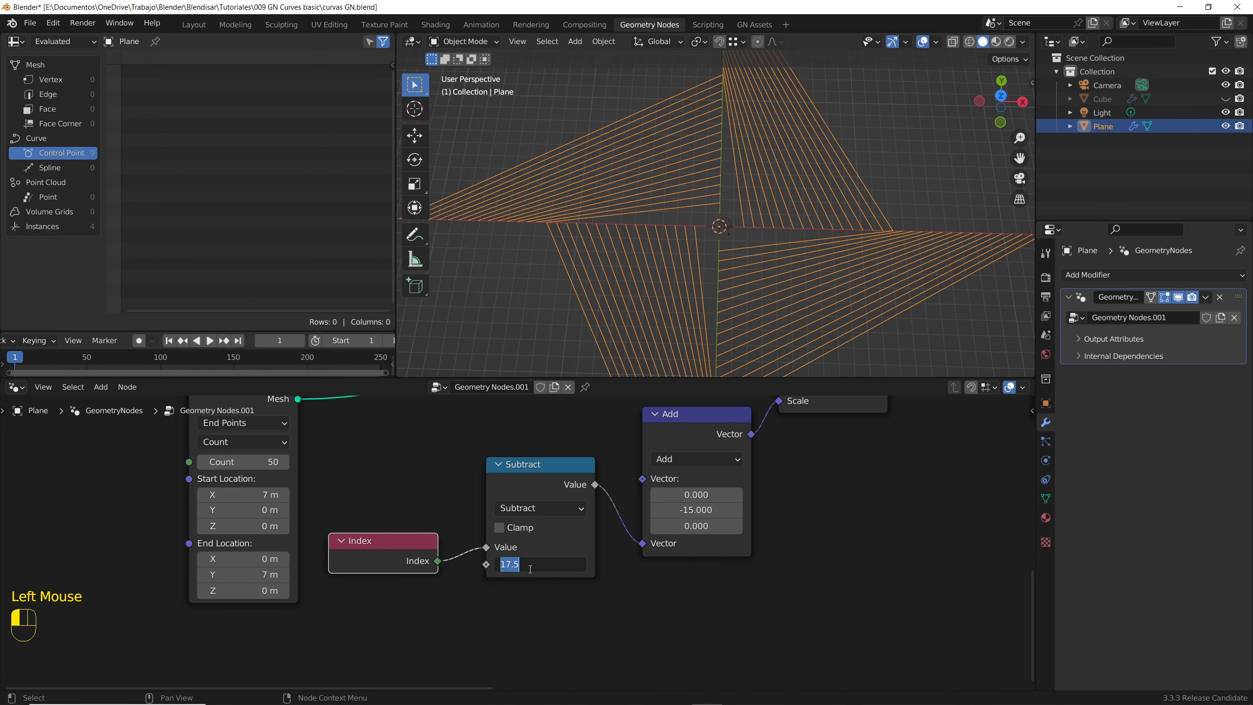
{"action": "type", "text": "0"}
{"action": "key", "text": "Return"}
{"action": "key", "text": "KP_7"}
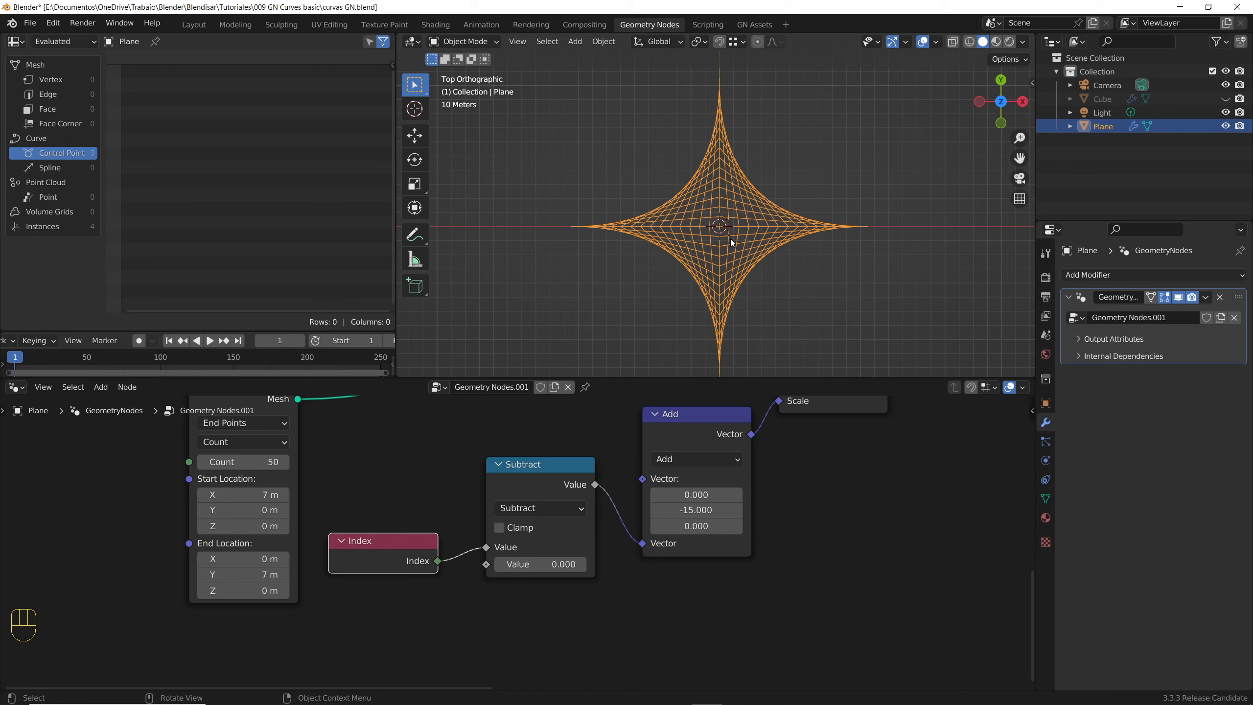
Delete the unused Curve Line and Resample Curve nodes beside the 16-point Mesh Line.
{"action": "scroll", "coordinate": [619, 546], "scroll_direction": "down", "scroll_amount": 5}
{"action": "middle_click_drag", "start_coordinate": [728, 483], "coordinate": [646, 578]}
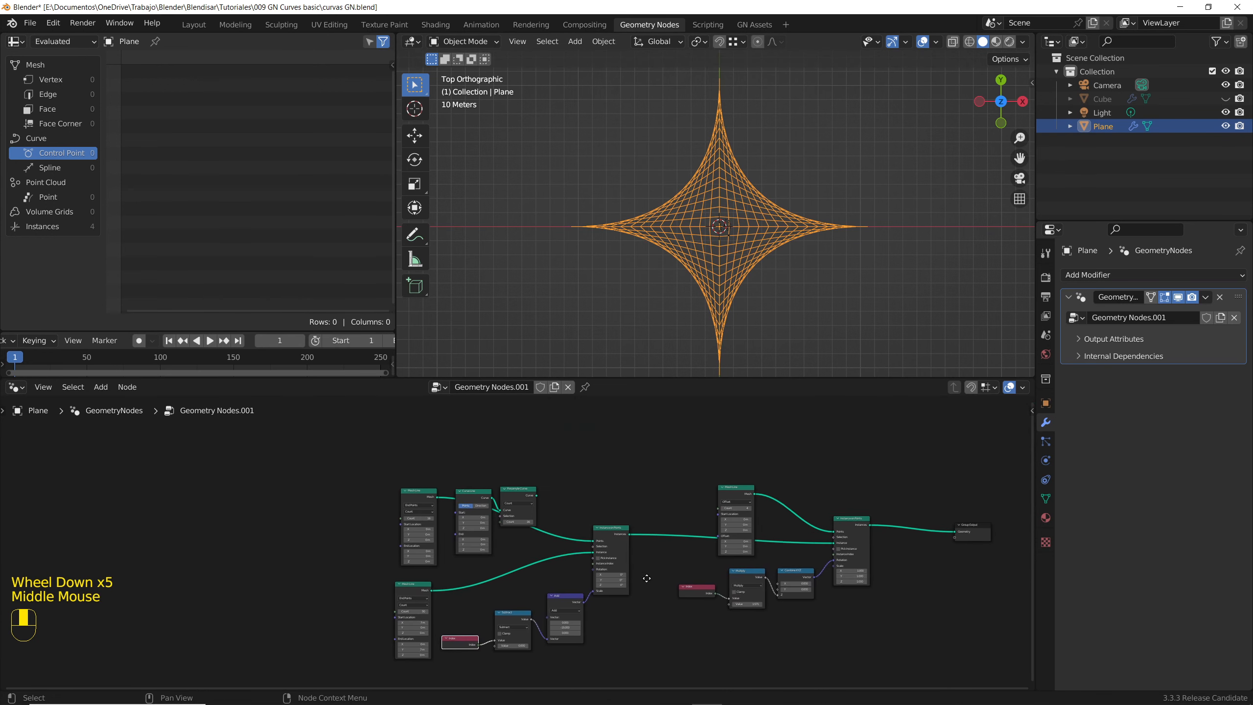
{"action": "middle_click_drag", "start_coordinate": [664, 534], "coordinate": [632, 513]}
{"action": "scroll", "coordinate": [802, 517], "scroll_direction": "up", "scroll_amount": 2}
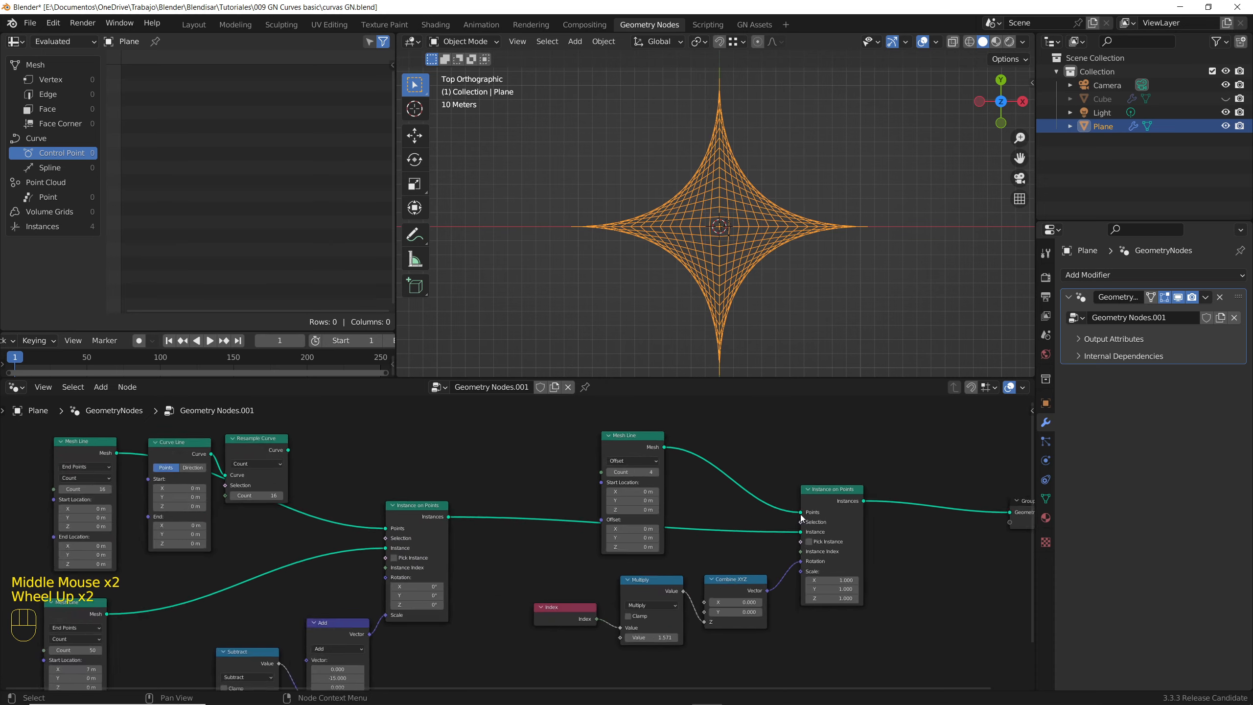
{"action": "scroll", "coordinate": [802, 518], "scroll_direction": "up", "scroll_amount": 1}
{"action": "scroll", "coordinate": [639, 542], "scroll_direction": "down", "scroll_amount": 3}
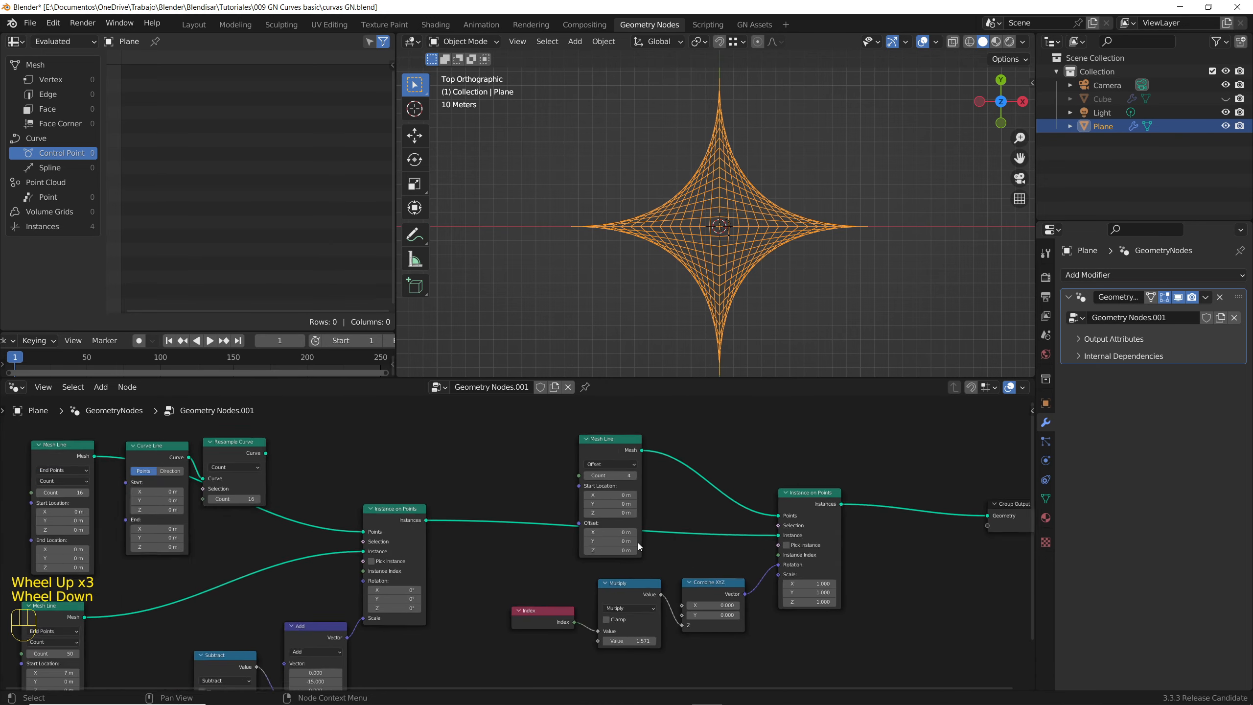
{"action": "middle_click_drag", "start_coordinate": [520, 551], "coordinate": [643, 528]}
{"action": "left_click", "coordinate": [388, 444]}
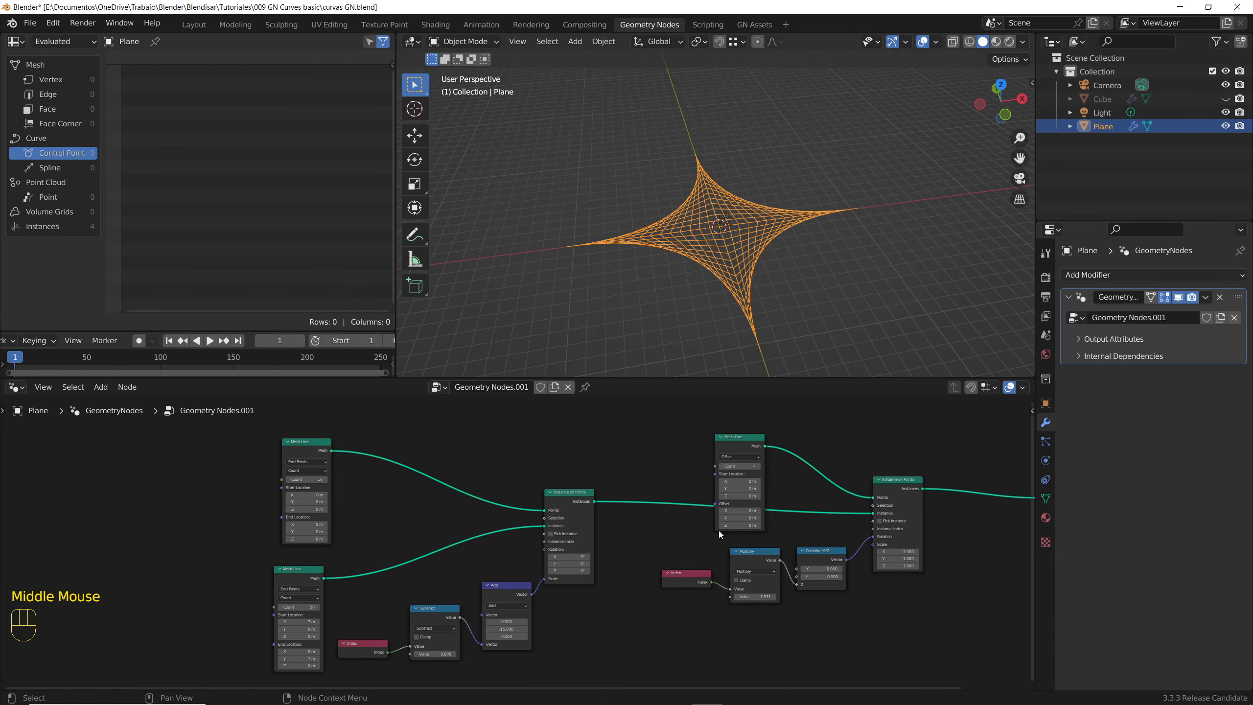
Try a different Z offset on the 4-point Mesh Line and undo it.
{"action": "scroll", "coordinate": [730, 526], "scroll_direction": "up", "scroll_amount": 3}
{"action": "mouse_move", "coordinate": [731, 525]}
{"action": "left_mouse_down", "text": "shift"}
{"action": "mouse_move", "coordinate": [781, 525]}
{"action": "mouse_move", "coordinate": [755, 525]}
{"action": "left_mouse_up", "text": "shift"}
{"action": "key", "text": "ctrl+z"}
Raise the End Location Z of the 16-point Mesh Line to about 28.6 m.
{"action": "scroll", "coordinate": [281, 572], "scroll_direction": "down", "scroll_amount": 1}
{"action": "middle_click_drag", "start_coordinate": [251, 554], "coordinate": [508, 535]}
{"action": "scroll", "coordinate": [413, 535], "scroll_direction": "up", "scroll_amount": 3}
{"action": "left_click_drag", "start_coordinate": [415, 524], "coordinate": [468, 524], "text": "shift"}
{"action": "middle_click_drag", "start_coordinate": [613, 261], "coordinate": [587, 216]}
Raise the Z offset of the 4-point Mesh Line to about 29.1 m and check the pattern from the top.
{"action": "scroll", "coordinate": [799, 488], "scroll_direction": "down", "scroll_amount": 2}
{"action": "middle_click_drag", "start_coordinate": [977, 498], "coordinate": [582, 515]}
{"action": "left_click_drag", "start_coordinate": [598, 511], "coordinate": [636, 512], "text": "shift"}
{"action": "middle_click_drag", "start_coordinate": [594, 264], "coordinate": [513, 253]}
{"action": "left_click_drag", "start_coordinate": [598, 512], "coordinate": [642, 512], "text": "shift"}
{"action": "mouse_move", "coordinate": [710, 256]}
{"action": "middle_mouse_down"}
{"action": "mouse_move", "coordinate": [732, 247]}
{"action": "mouse_move", "coordinate": [676, 311]}
{"action": "mouse_move", "coordinate": [720, 267]}
{"action": "middle_mouse_up"}
{"action": "key", "text": "KP_7"}
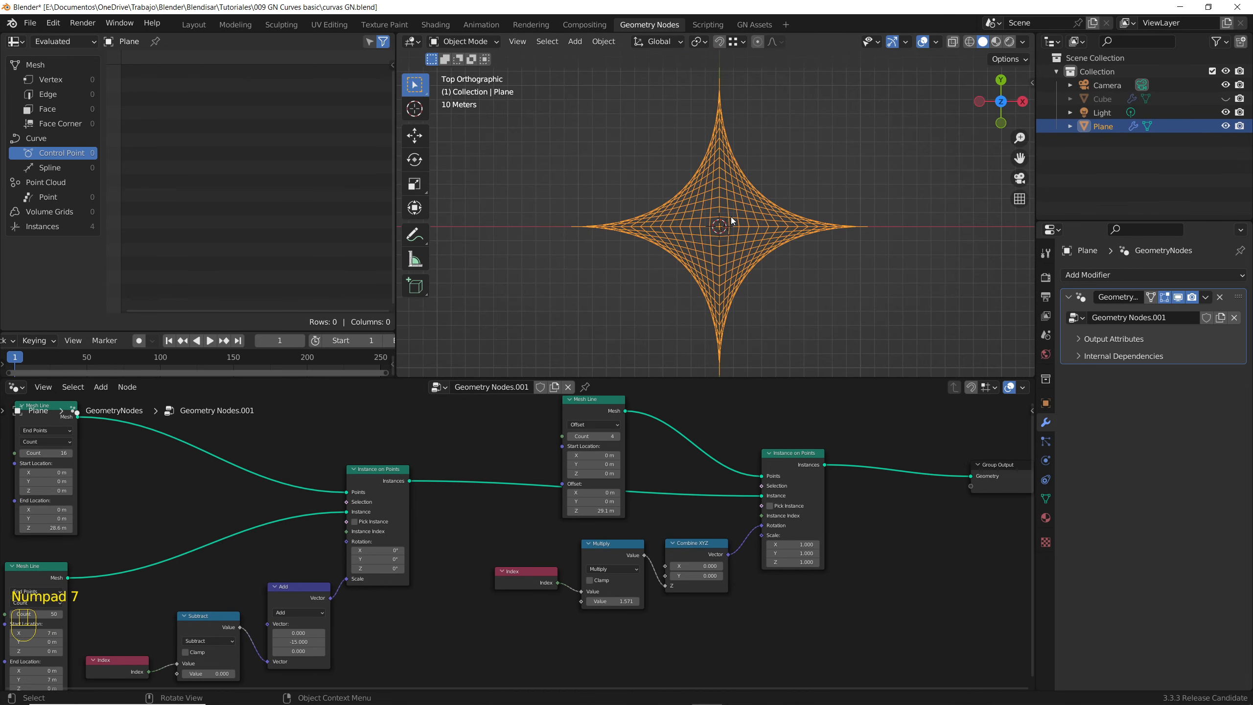
{"action": "scroll", "coordinate": [731, 221], "scroll_direction": "down", "scroll_amount": 2}
{"action": "middle_click_drag", "start_coordinate": [728, 241], "coordinate": [651, 139]}
Reset the 4-point Mesh Line's Z offset and the 16-point Mesh Line's End Location Z to 0 m.
{"action": "left_click_drag", "start_coordinate": [592, 510], "coordinate": [522, 509]}
{"action": "middle_click_drag", "start_coordinate": [587, 511], "coordinate": [839, 508]}
{"action": "left_click", "coordinate": [298, 523]}
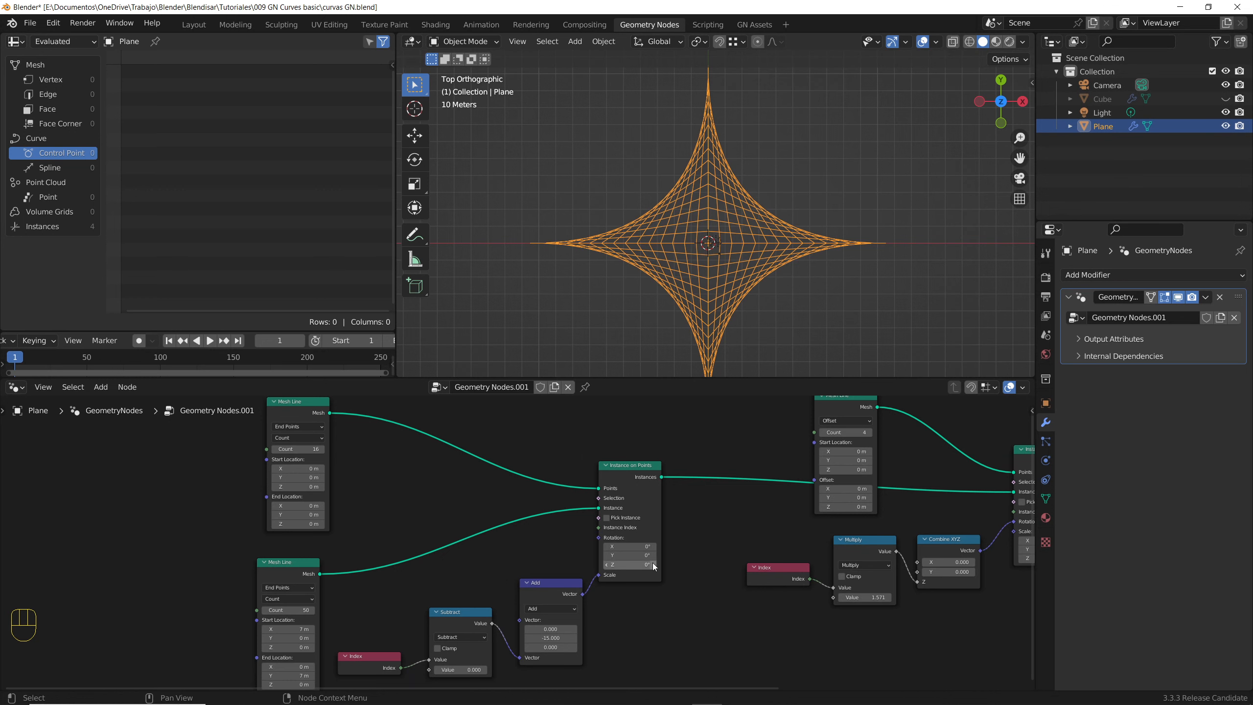
Delete the Subtract node between the Index node and the vector Add node.
{"action": "scroll", "coordinate": [629, 564], "scroll_direction": "down", "scroll_amount": 1}
{"action": "middle_click_drag", "start_coordinate": [561, 619], "coordinate": [587, 584]}
{"action": "scroll", "coordinate": [478, 560], "scroll_direction": "up", "scroll_amount": 2}
{"action": "left_click", "coordinate": [478, 560]}
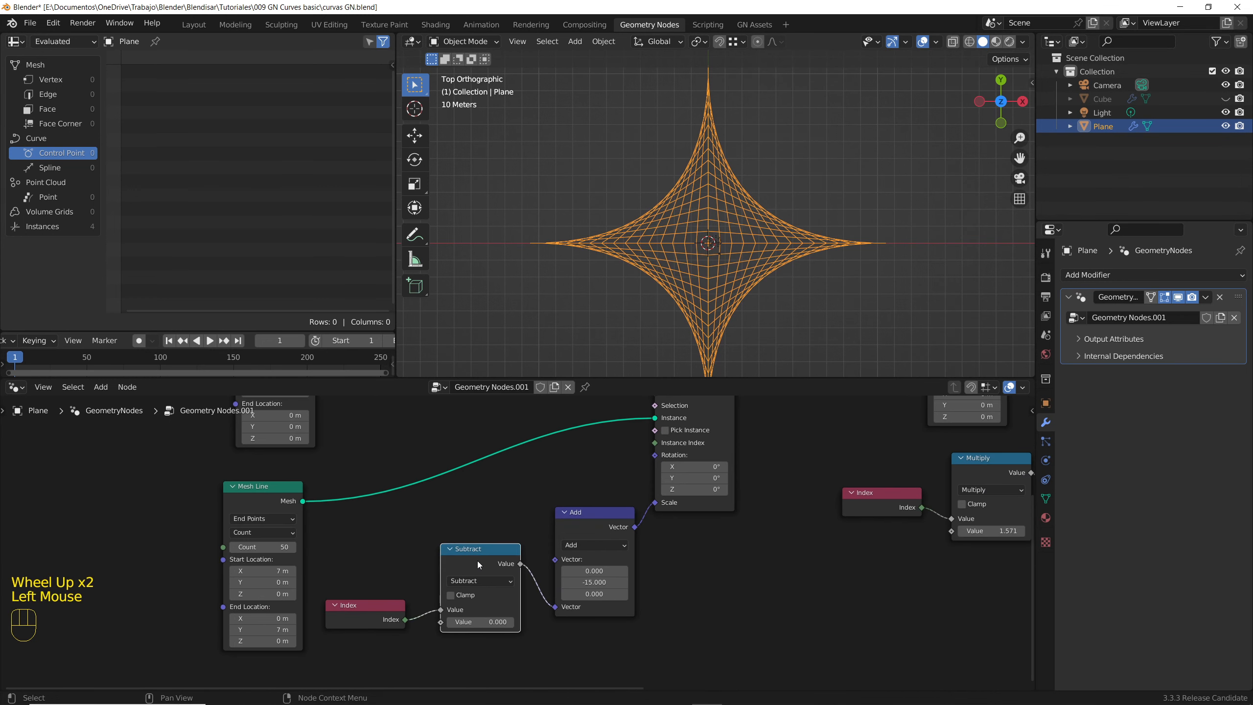
{"action": "key", "text": "Delete"}
Delete the second Instance on Points with its Mesh Line, Index, Multiply and Combine XYZ nodes, and connect the first Instance on Points to Group Output.
{"action": "scroll", "coordinate": [497, 571], "scroll_direction": "down", "scroll_amount": 3}
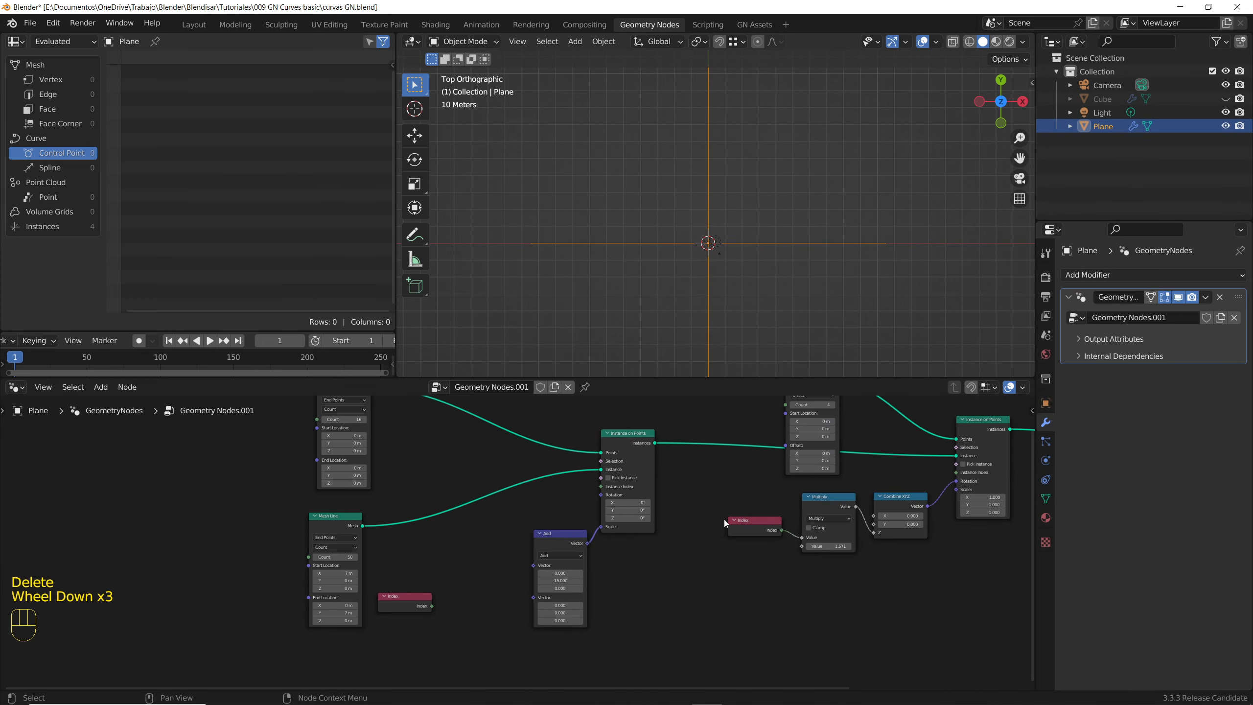
{"action": "middle_click_drag", "start_coordinate": [715, 452], "coordinate": [571, 520]}
{"action": "scroll", "coordinate": [571, 520], "scroll_direction": "down", "scroll_amount": 2}
{"action": "left_click_drag", "start_coordinate": [558, 465], "coordinate": [795, 617]}
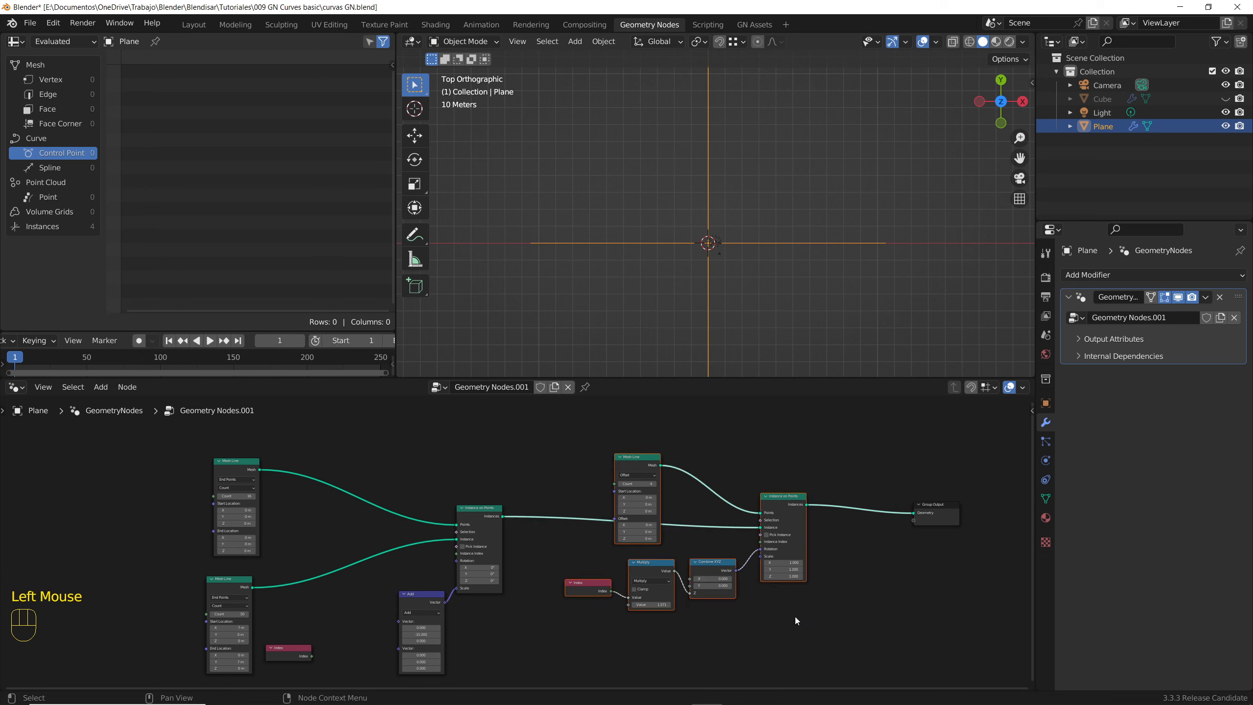
{"action": "key", "text": "ctrl+x"}
{"action": "left_click_drag", "start_coordinate": [505, 516], "coordinate": [914, 513]}
{"action": "middle_click_drag", "start_coordinate": [534, 524], "coordinate": [664, 543]}
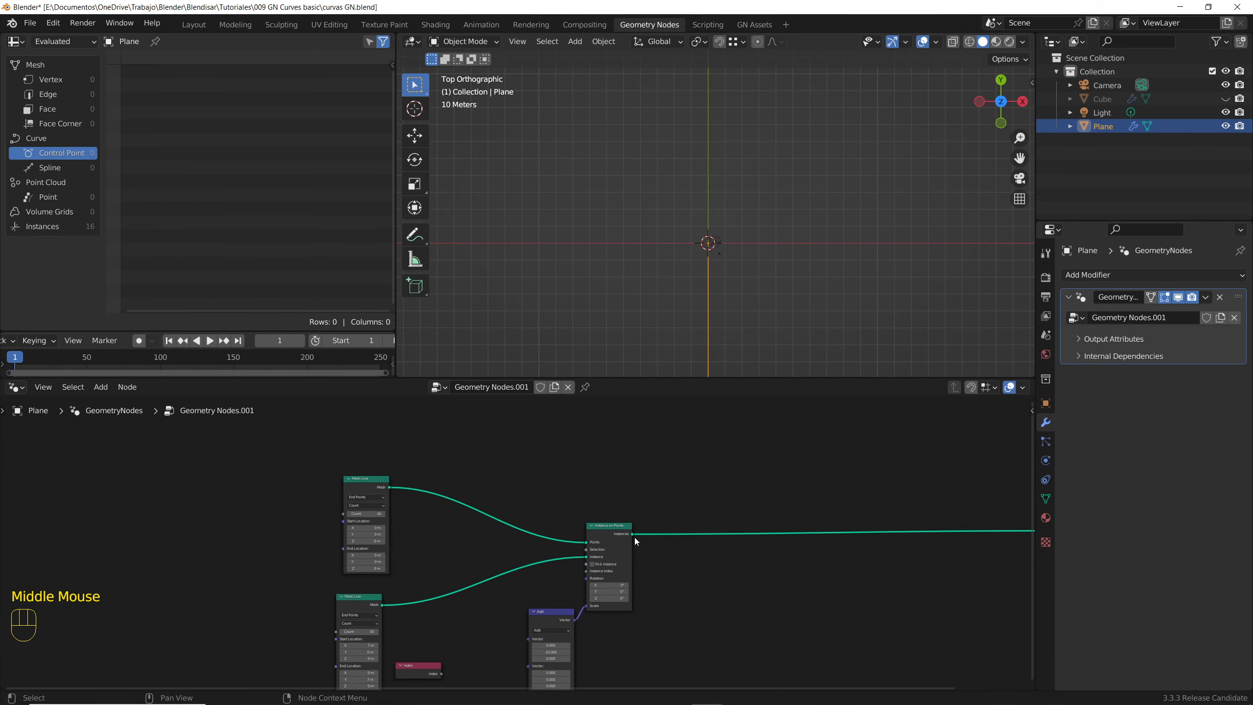
Set the Mesh Line feeding the Points input to a count of 10 and an End Location Z of 5 m.
{"action": "scroll", "coordinate": [414, 538], "scroll_direction": "up", "scroll_amount": 3}
{"action": "left_click", "coordinate": [314, 489]}
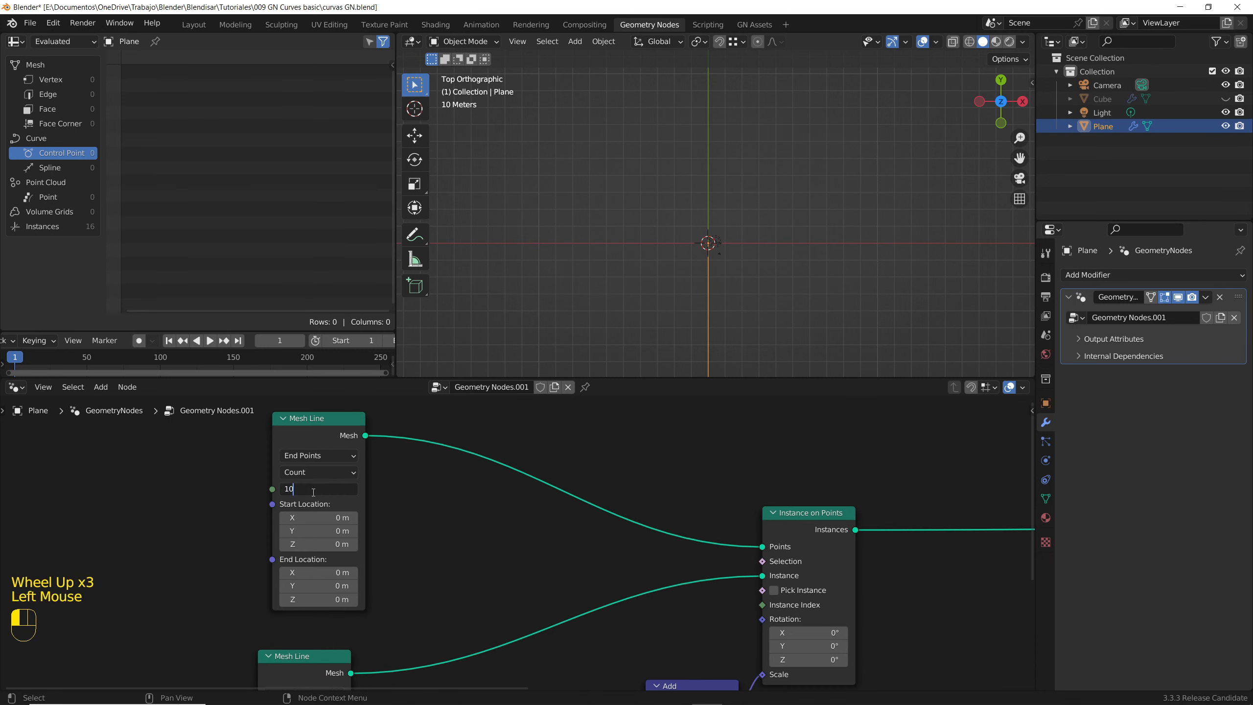
{"action": "key", "text": "KP_Enter"}
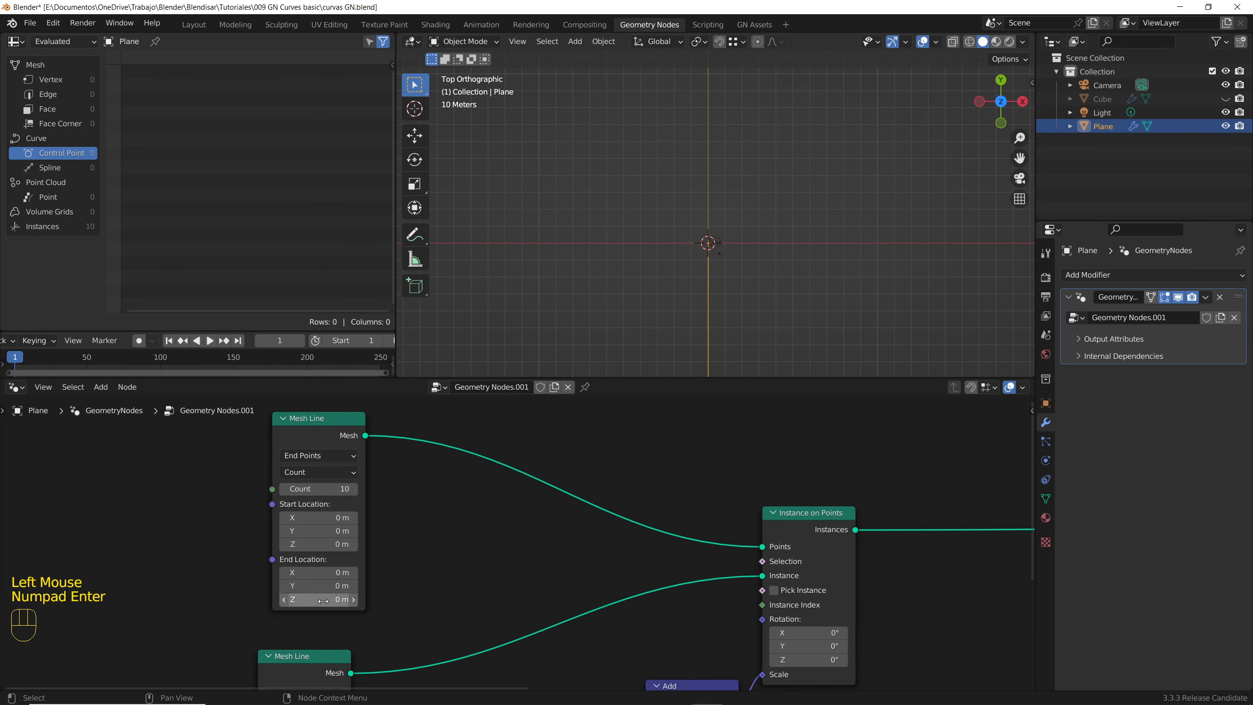
{"action": "left_click", "coordinate": [323, 599]}
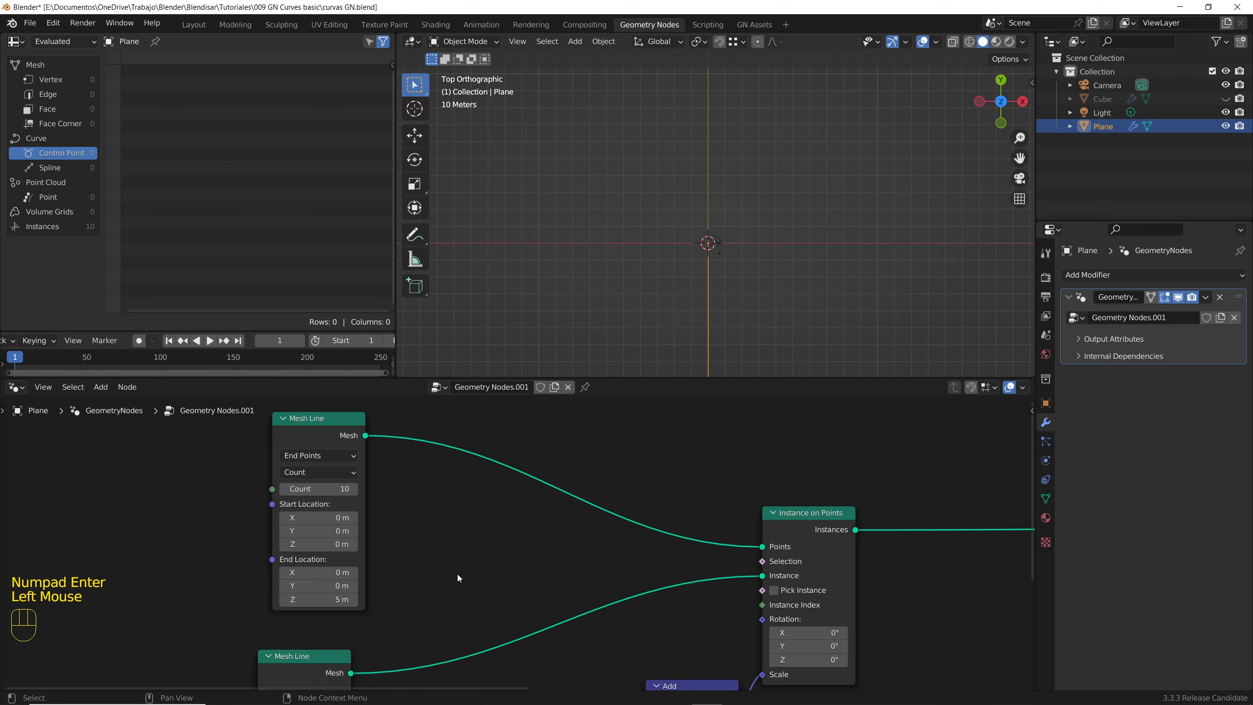
{"action": "scroll", "coordinate": [458, 572], "scroll_direction": "down", "scroll_amount": 3}
{"action": "middle_click_drag", "start_coordinate": [685, 622], "coordinate": [622, 537]}
{"action": "scroll", "coordinate": [624, 537], "scroll_direction": "down", "scroll_amount": 2}
{"action": "middle_click_drag", "start_coordinate": [710, 543], "coordinate": [584, 532]}
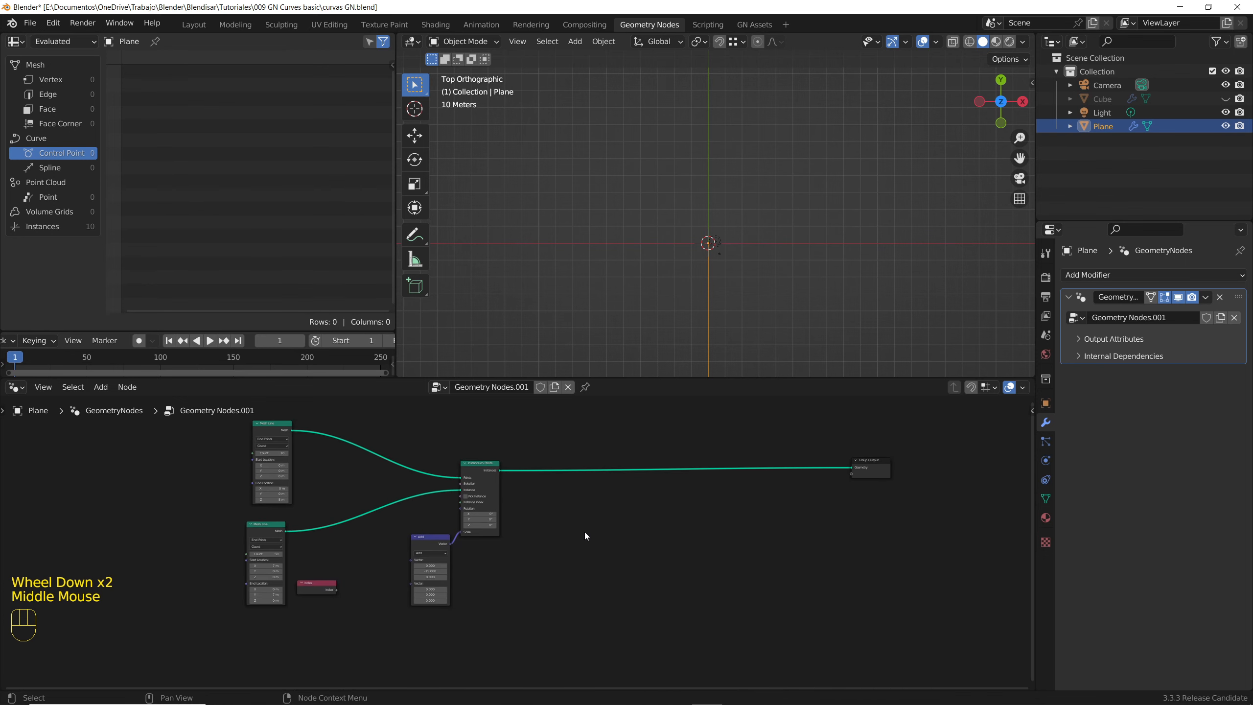
{"action": "scroll", "coordinate": [276, 536], "scroll_direction": "up", "scroll_amount": 5}
{"action": "middle_click_drag", "start_coordinate": [269, 533], "coordinate": [411, 531]}
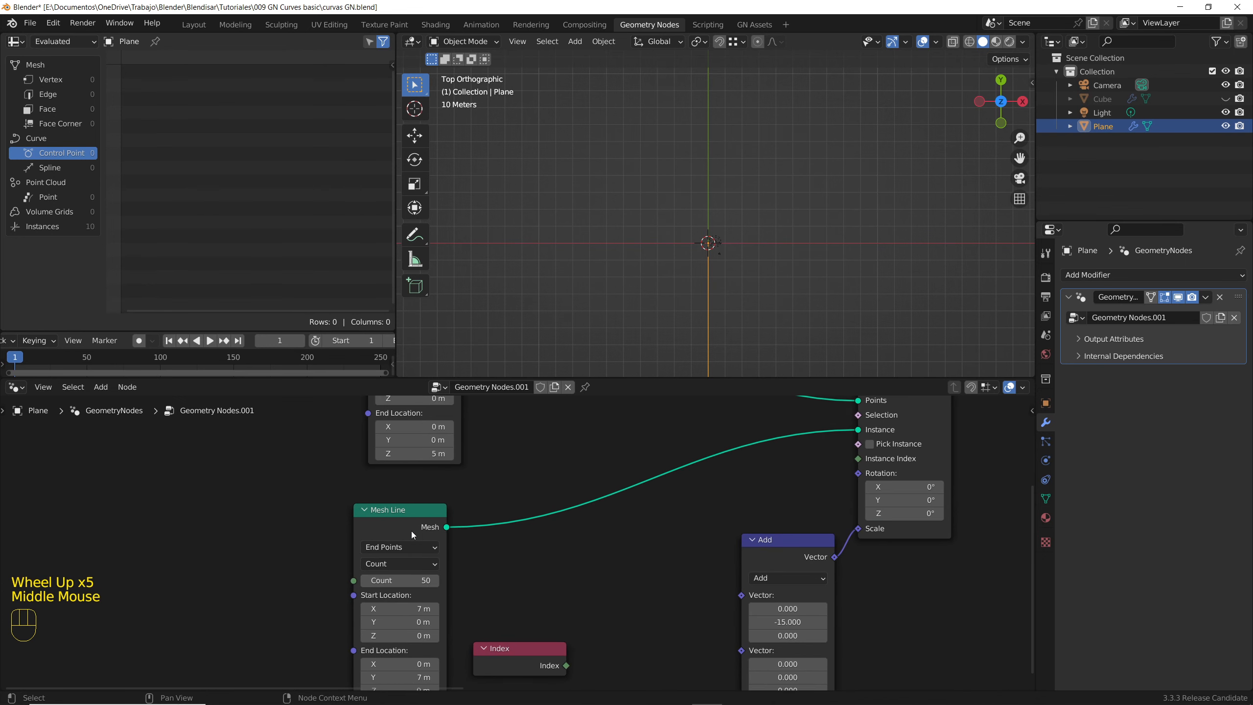
Replace the 50-point Mesh Line feeding the Instance input with a Curve Circle node of resolution 4.
{"action": "left_click", "coordinate": [396, 520]}
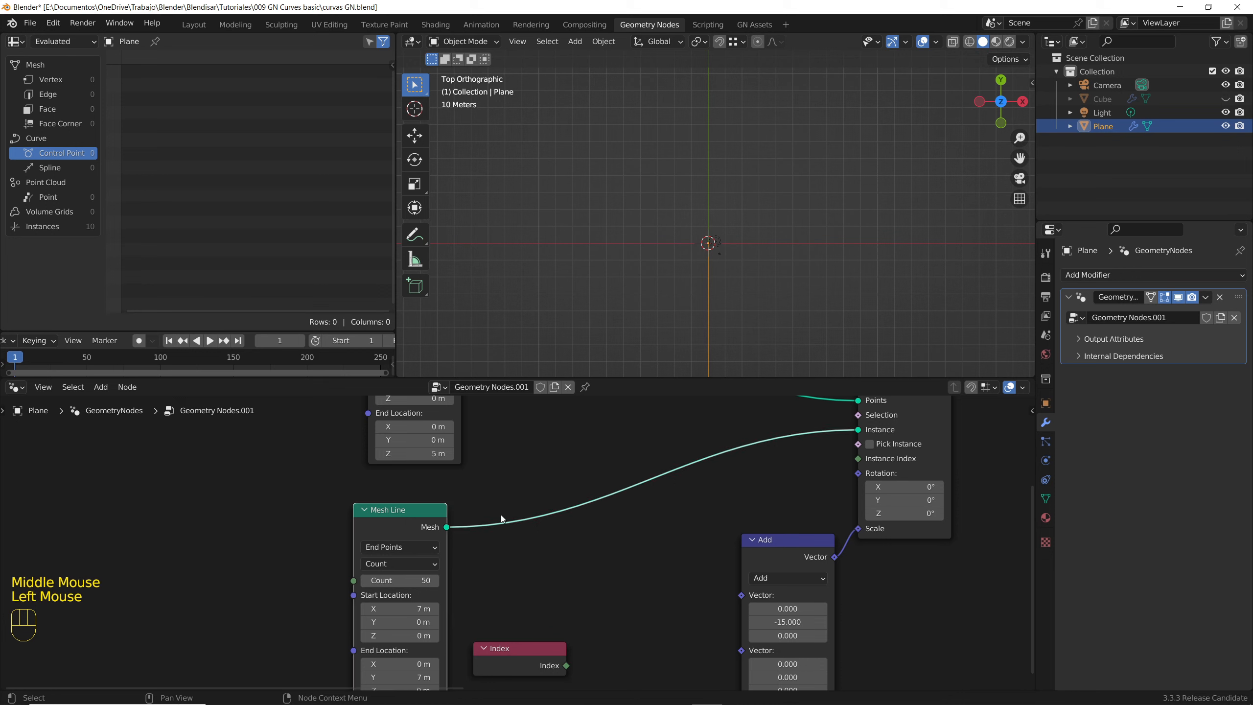
{"action": "key", "text": "Delete"}
{"action": "left_click_drag", "start_coordinate": [859, 430], "coordinate": [330, 532]}
{"action": "type", "text": "circel"}
{"action": "left_click", "coordinate": [197, 568]}
{"action": "left_click", "coordinate": [317, 560]}
{"action": "type", "text": "4"}
{"action": "key", "text": "Return"}
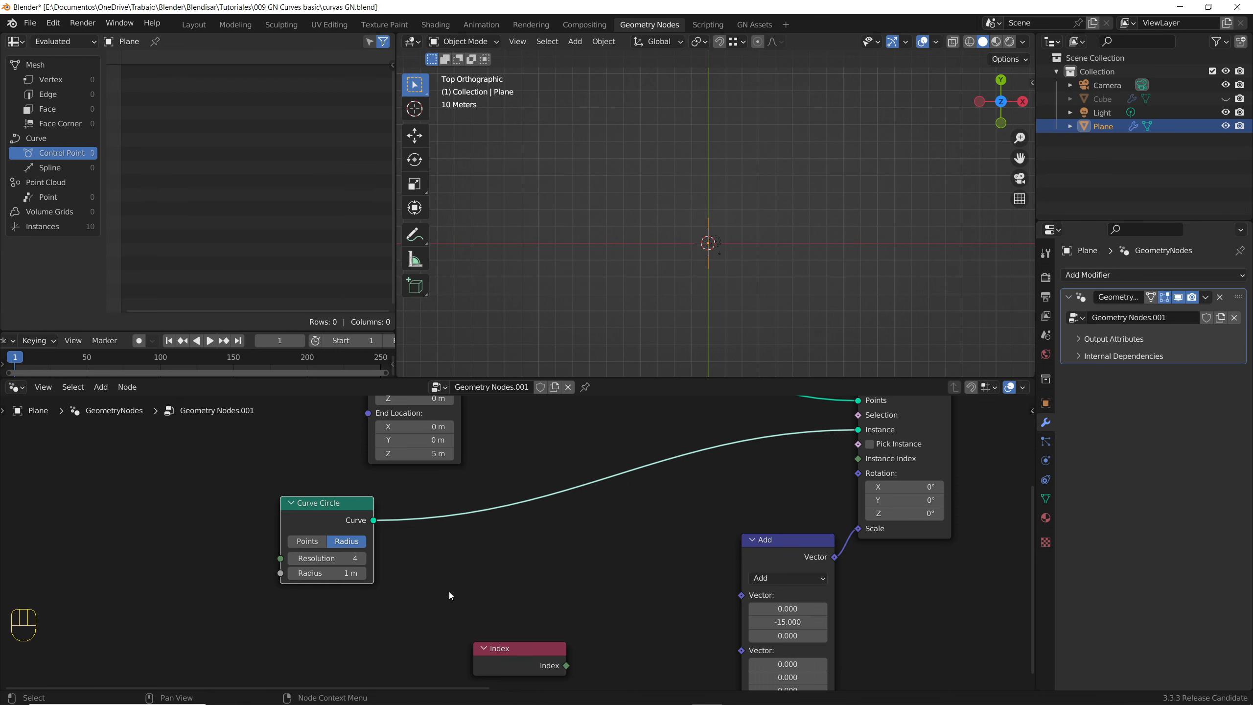
Add a Vector Math Multiply node and connect it to the first Vector input of the Add node.
{"action": "scroll", "coordinate": [707, 539], "scroll_direction": "down", "scroll_amount": 1}
{"action": "middle_click_drag", "start_coordinate": [707, 539], "coordinate": [618, 513]}
{"action": "middle_click_drag", "start_coordinate": [735, 528], "coordinate": [704, 549]}
{"action": "scroll", "coordinate": [695, 565], "scroll_direction": "up", "scroll_amount": 2}
{"action": "left_click_drag", "start_coordinate": [827, 528], "coordinate": [815, 531]}
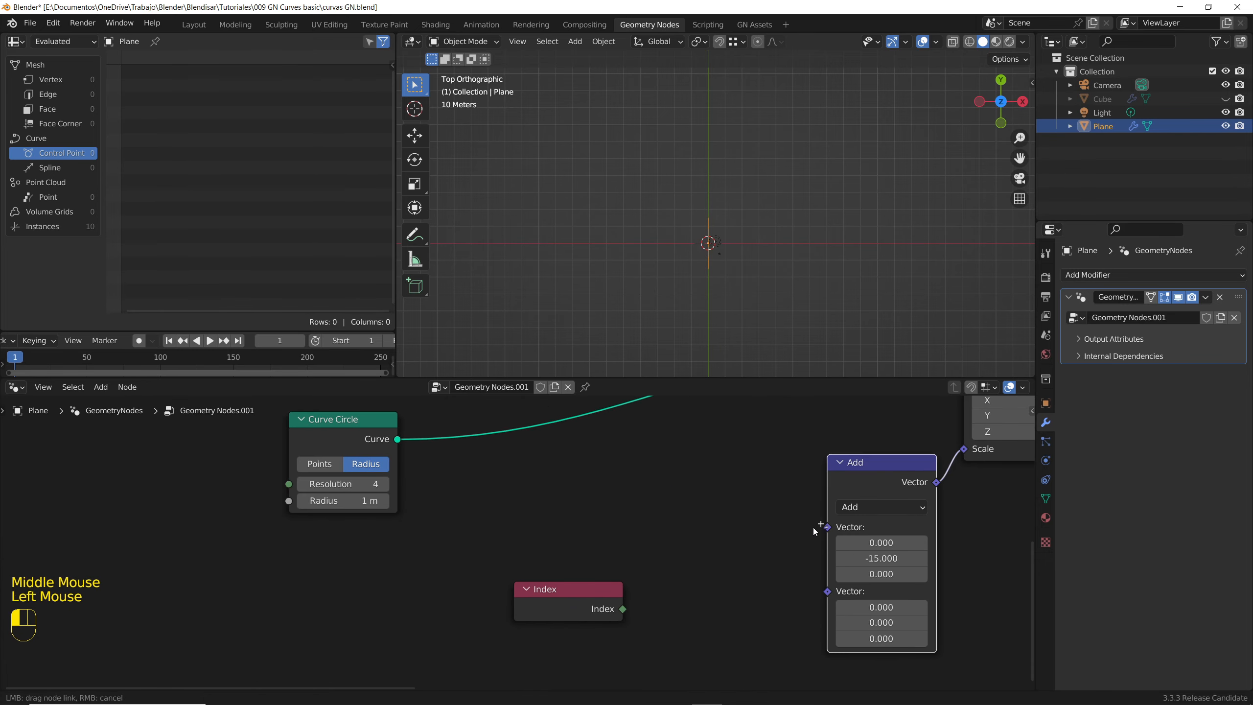
{"action": "left_click_drag", "start_coordinate": [731, 511], "coordinate": [729, 523]}
{"action": "type", "text": "mul"}
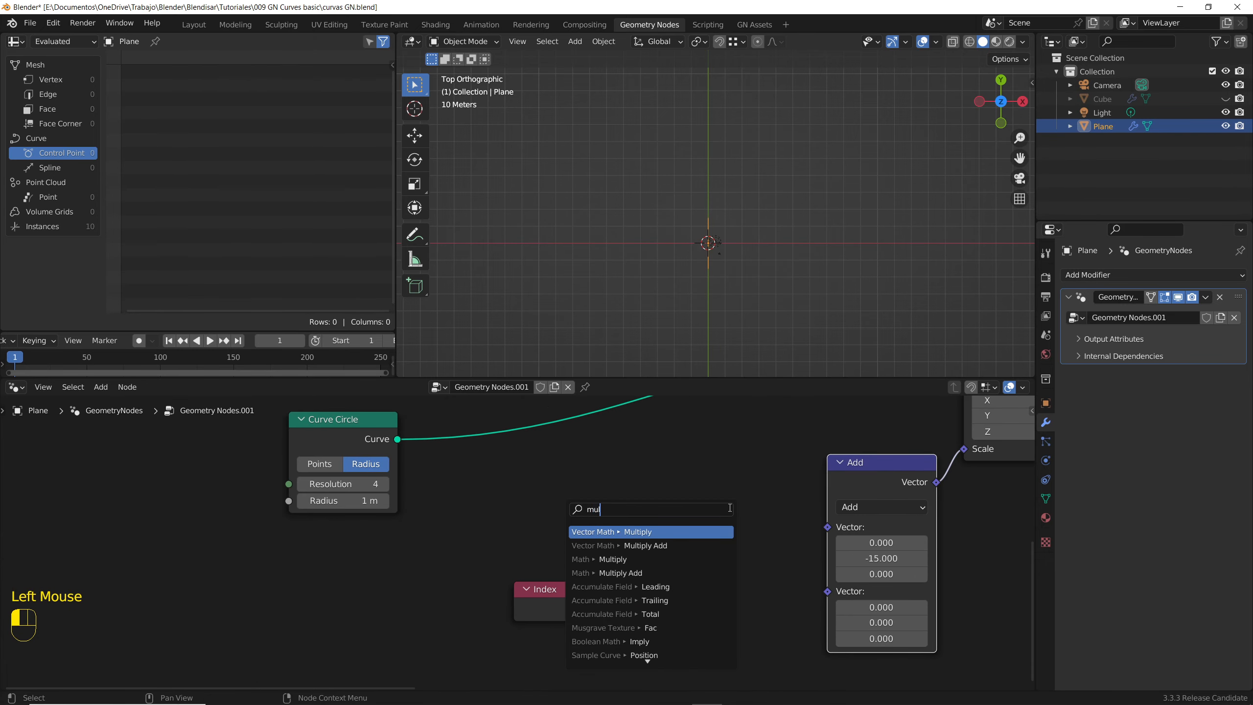
{"action": "key", "text": "Return"}
{"action": "left_click", "coordinate": [752, 445]}
Set the Multiply node's first vector to X 1, Y -3, Z 1.
{"action": "double_click", "coordinate": [697, 515]}
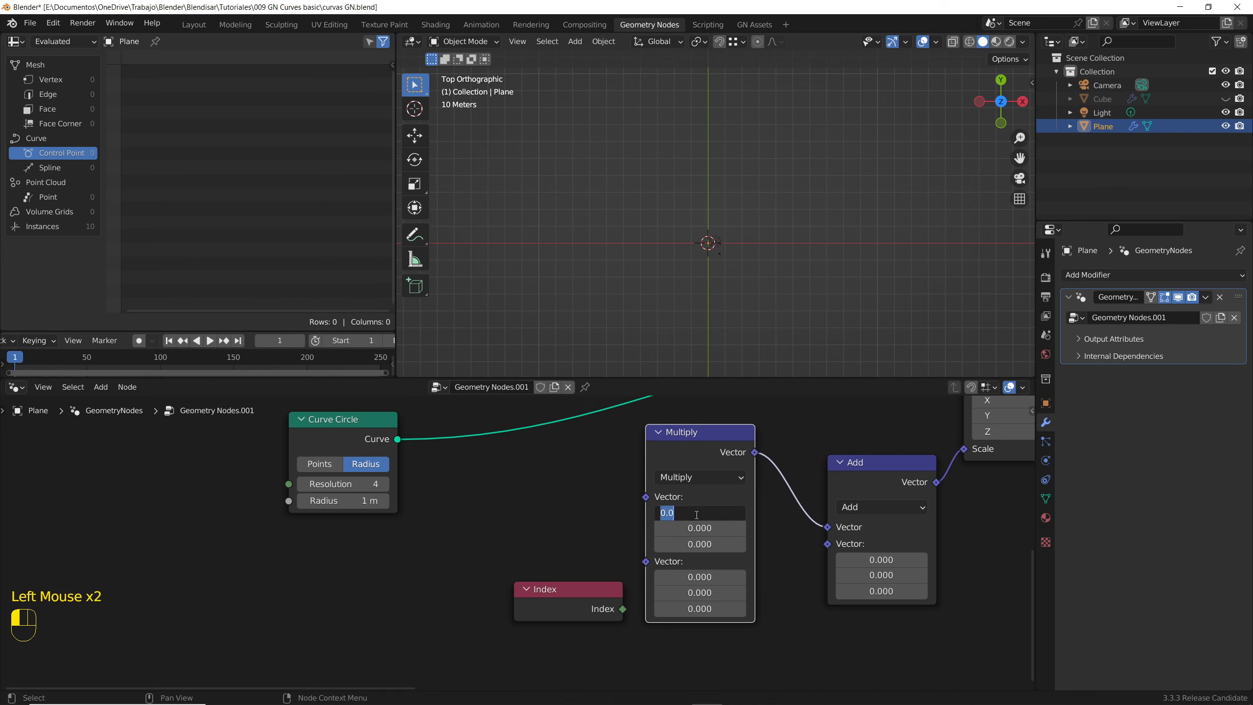
{"action": "left_click", "coordinate": [691, 528]}
{"action": "type", "text": "-3"}
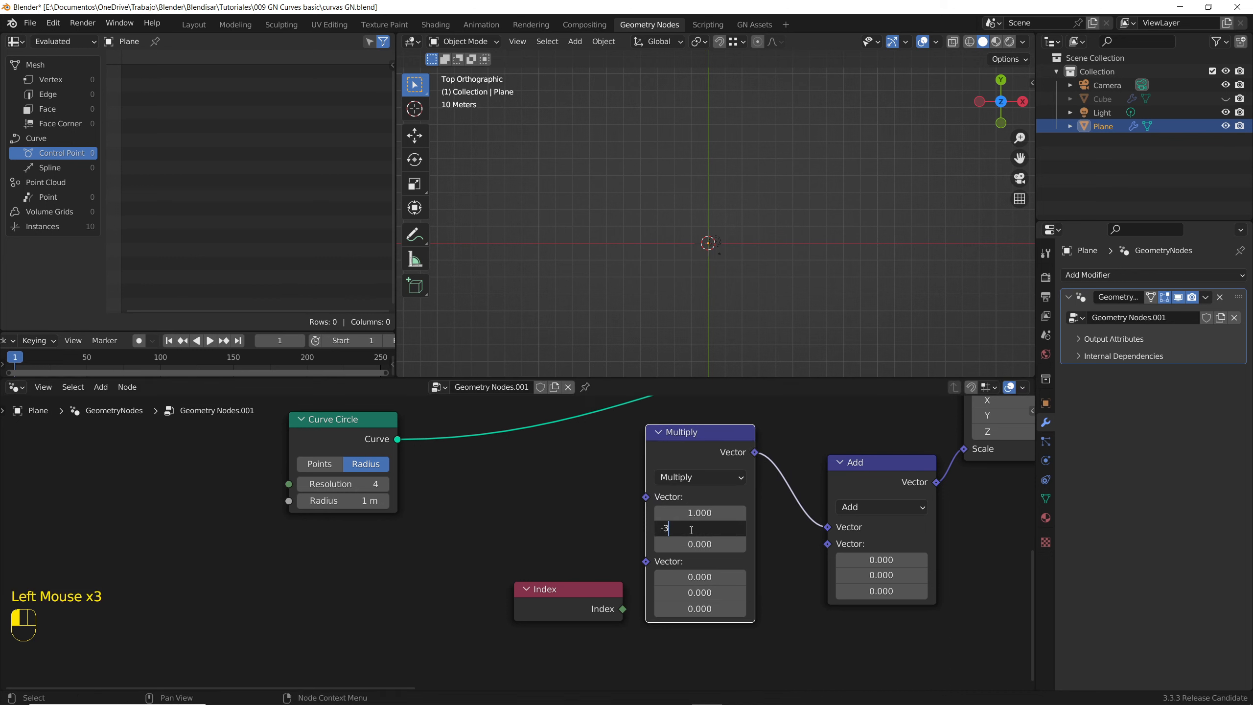
{"action": "key", "text": "Return"}
{"action": "left_click", "coordinate": [694, 544]}
{"action": "type", "text": "1"}
{"action": "key", "text": "Return"}
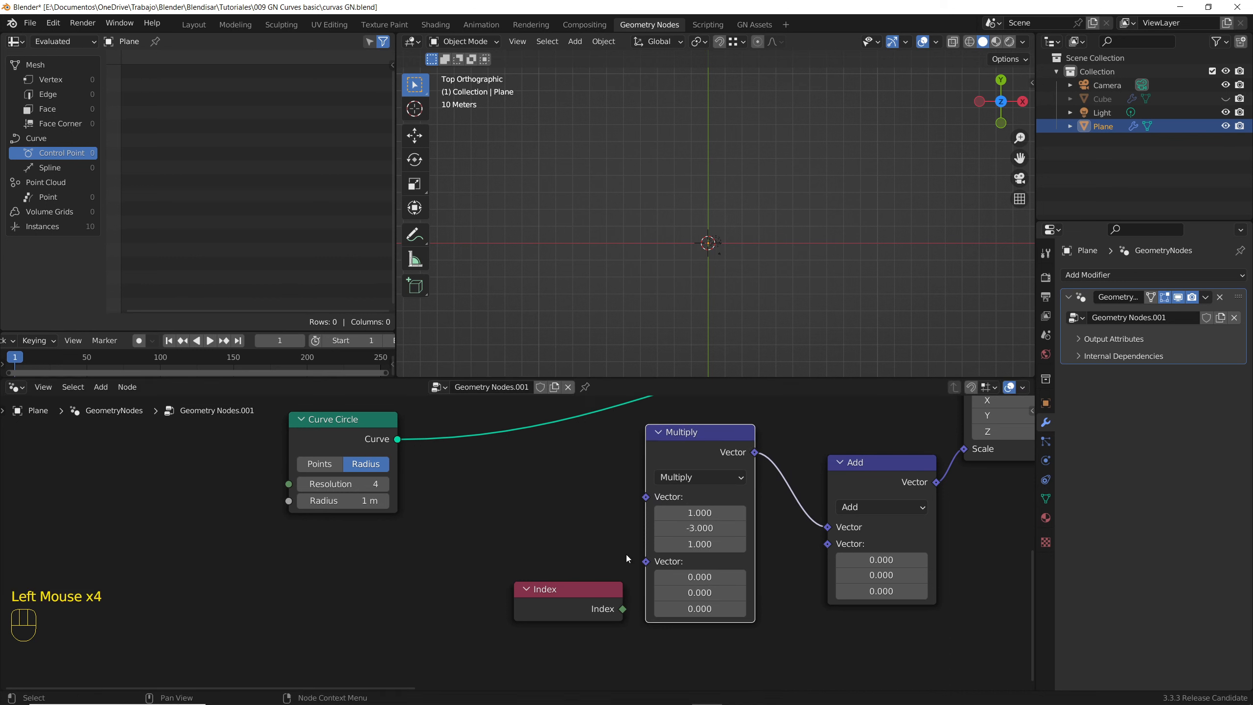
Set the Multiply node's second vector to X 1, Y 3.3, Z 1.
{"action": "middle_click_drag", "start_coordinate": [711, 555], "coordinate": [765, 537]}
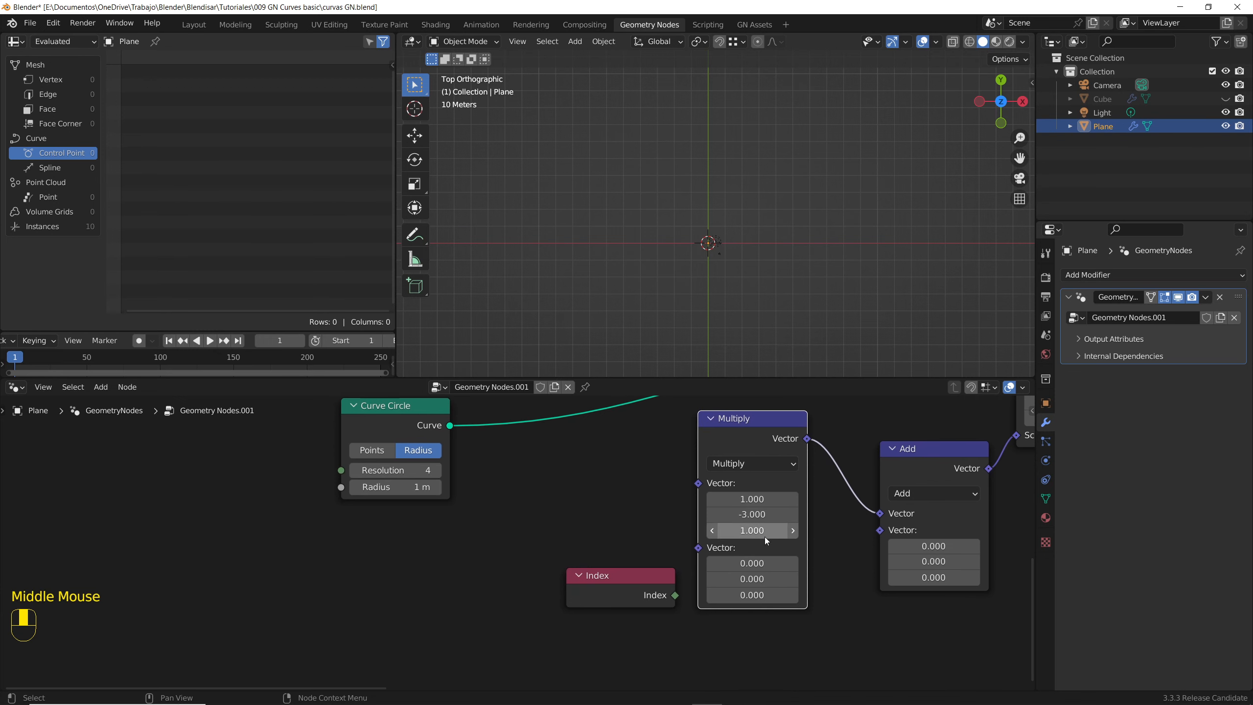
{"action": "left_click", "coordinate": [751, 564]}
{"action": "type", "text": "1"}
{"action": "key", "text": "Return"}
{"action": "left_click", "coordinate": [749, 577]}
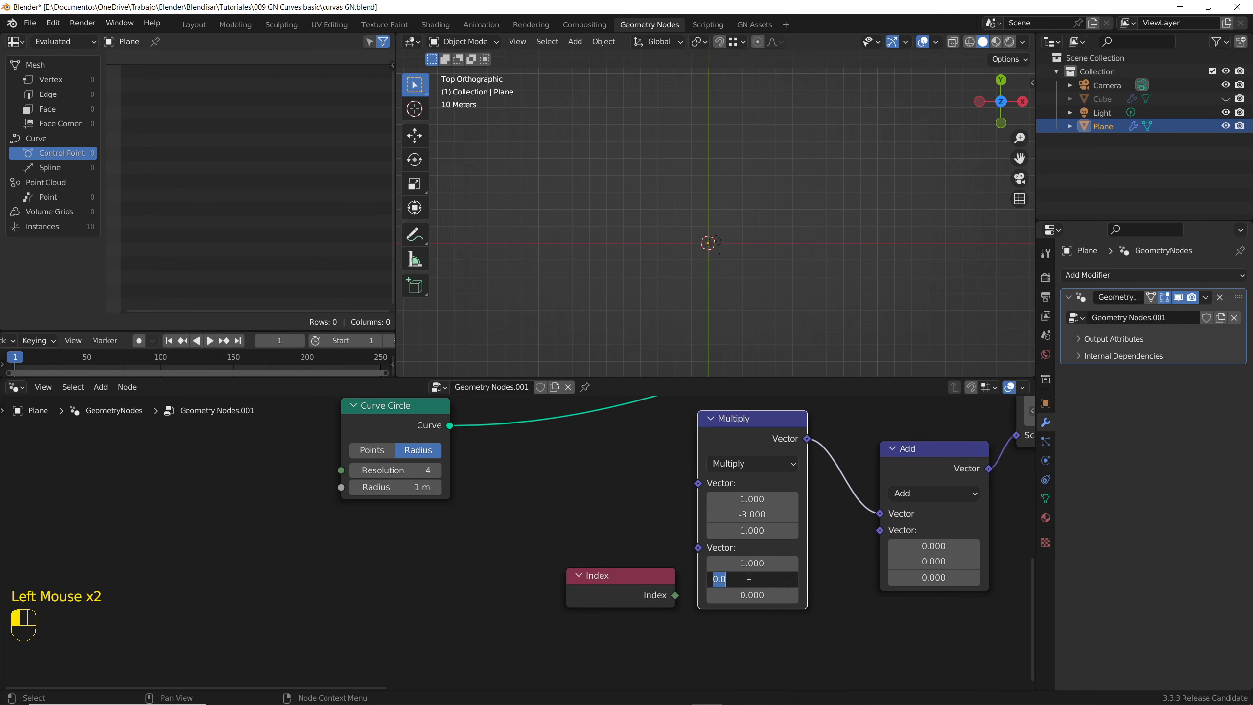
{"action": "type", "text": "3.0"}
{"action": "key", "text": "Return"}
{"action": "left_click", "coordinate": [748, 579]}
{"action": "type", "text": "1"}
{"action": "key", "text": "Return"}
{"action": "left_click", "coordinate": [745, 579]}
{"action": "type", "text": "3.3"}
{"action": "left_click", "coordinate": [746, 589]}
{"action": "key", "text": "Return"}
{"action": "middle_click_drag", "start_coordinate": [606, 581], "coordinate": [553, 539]}
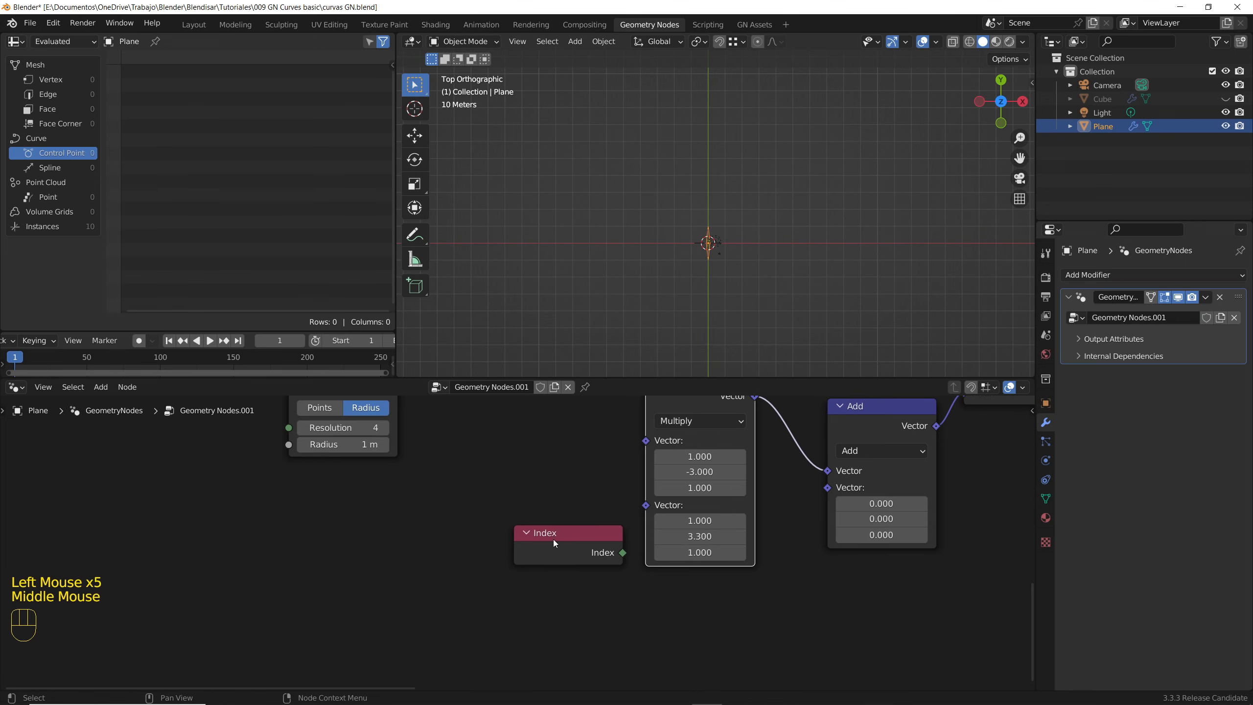
Add a Math Subtract node fed by the Index node and connect its Value to the Add node's second Vector input.
{"action": "left_click_drag", "start_coordinate": [553, 538], "coordinate": [478, 610]}
{"action": "left_click_drag", "start_coordinate": [551, 624], "coordinate": [670, 615]}
{"action": "type", "text": "sub"}
{"action": "key", "text": "Return"}
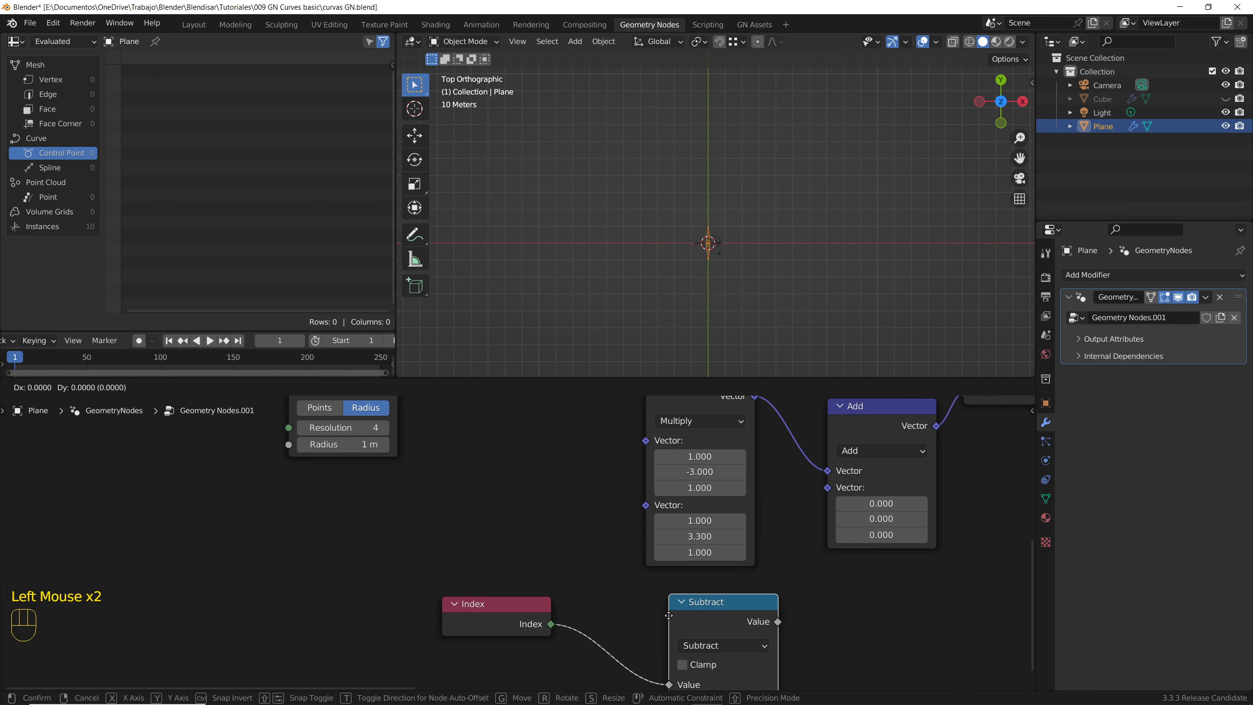
{"action": "left_click", "coordinate": [643, 601]}
{"action": "middle_click_drag", "start_coordinate": [659, 575], "coordinate": [637, 517]}
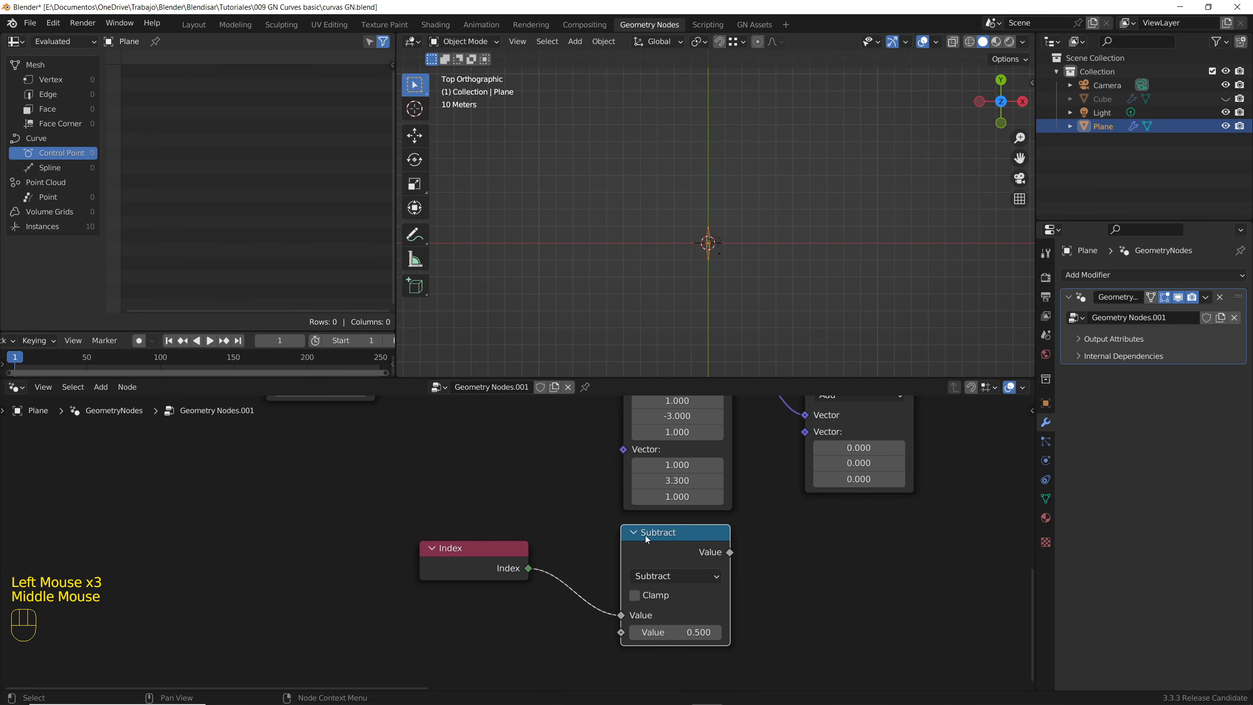
{"action": "left_click_drag", "start_coordinate": [727, 551], "coordinate": [805, 432]}
{"action": "scroll", "coordinate": [722, 329], "scroll_direction": "up", "scroll_amount": 9}
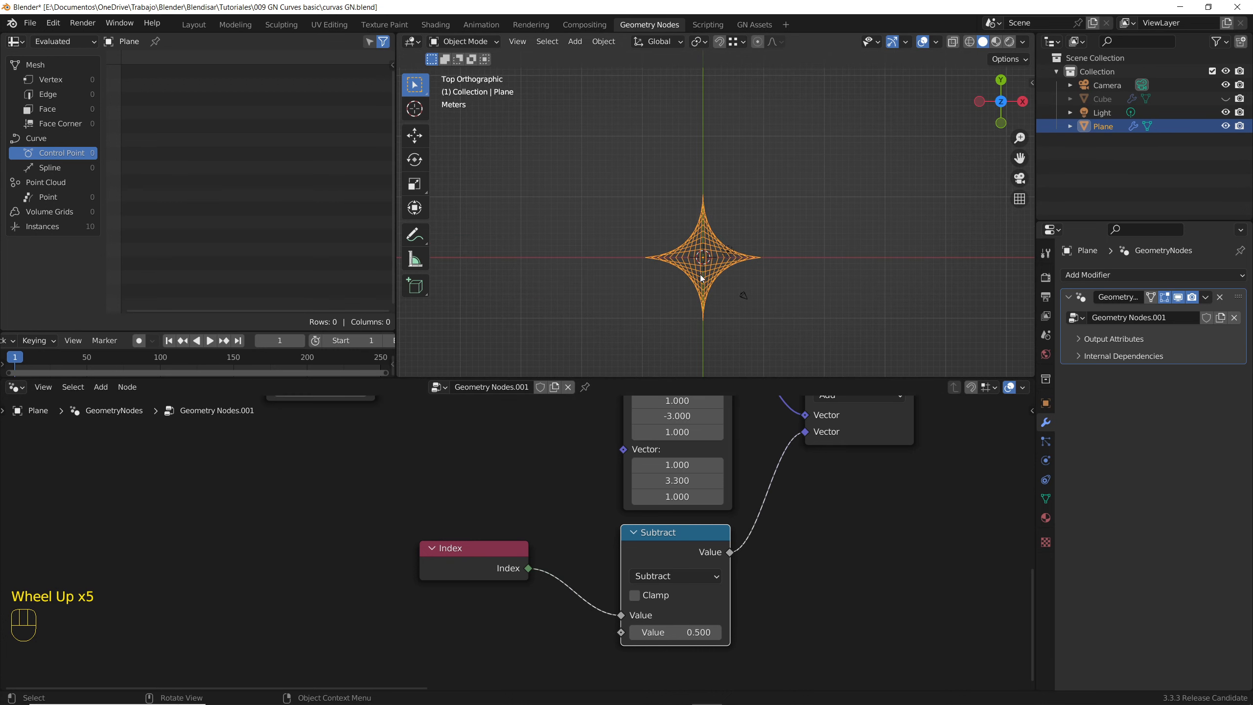
Set the Subtract node's second value to 0 and move the Group Output node closer to Instance on Points.
{"action": "left_click_drag", "start_coordinate": [698, 632], "coordinate": [676, 632]}
{"action": "scroll", "coordinate": [723, 270], "scroll_direction": "down", "scroll_amount": 2}
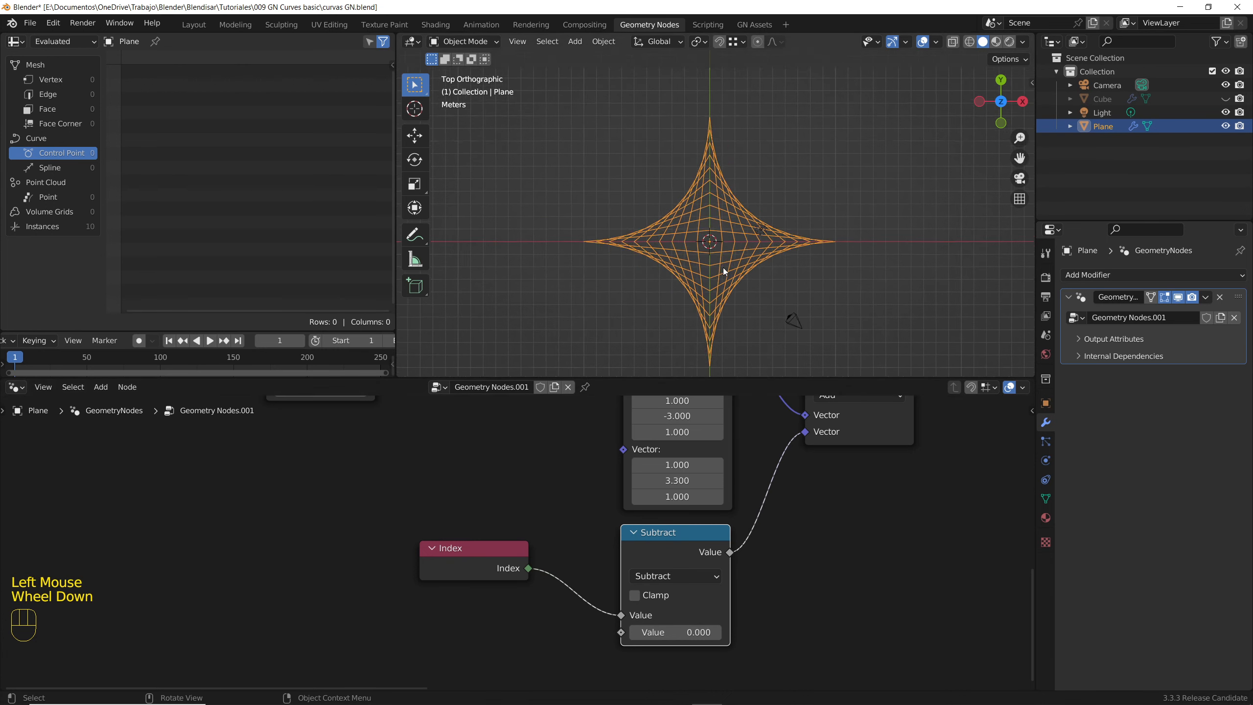
{"action": "scroll", "coordinate": [773, 431], "scroll_direction": "down", "scroll_amount": 4}
{"action": "middle_click_drag", "start_coordinate": [773, 431], "coordinate": [420, 601]}
{"action": "scroll", "coordinate": [656, 578], "scroll_direction": "down", "scroll_amount": 2}
{"action": "left_click_drag", "start_coordinate": [825, 517], "coordinate": [608, 515]}
{"action": "scroll", "coordinate": [454, 540], "scroll_direction": "up", "scroll_amount": 5}
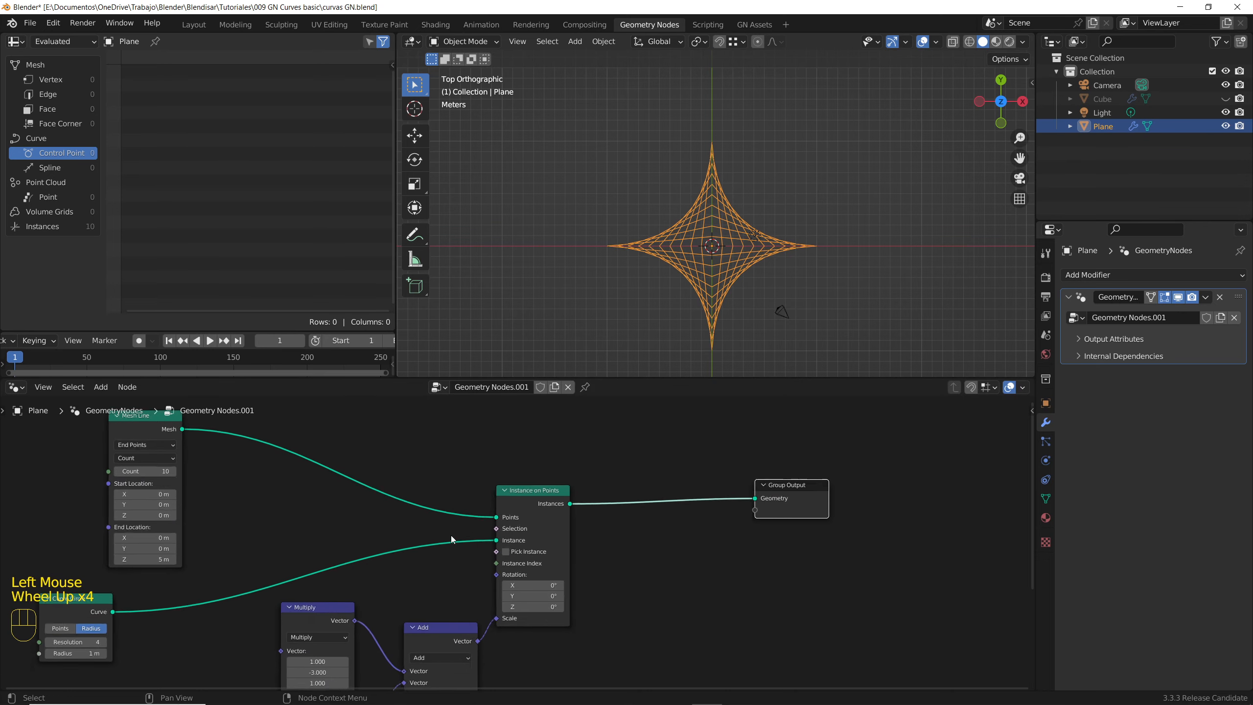
{"action": "middle_click_drag", "start_coordinate": [453, 541], "coordinate": [626, 554]}
{"action": "scroll", "coordinate": [756, 307], "scroll_direction": "up", "scroll_amount": 2}
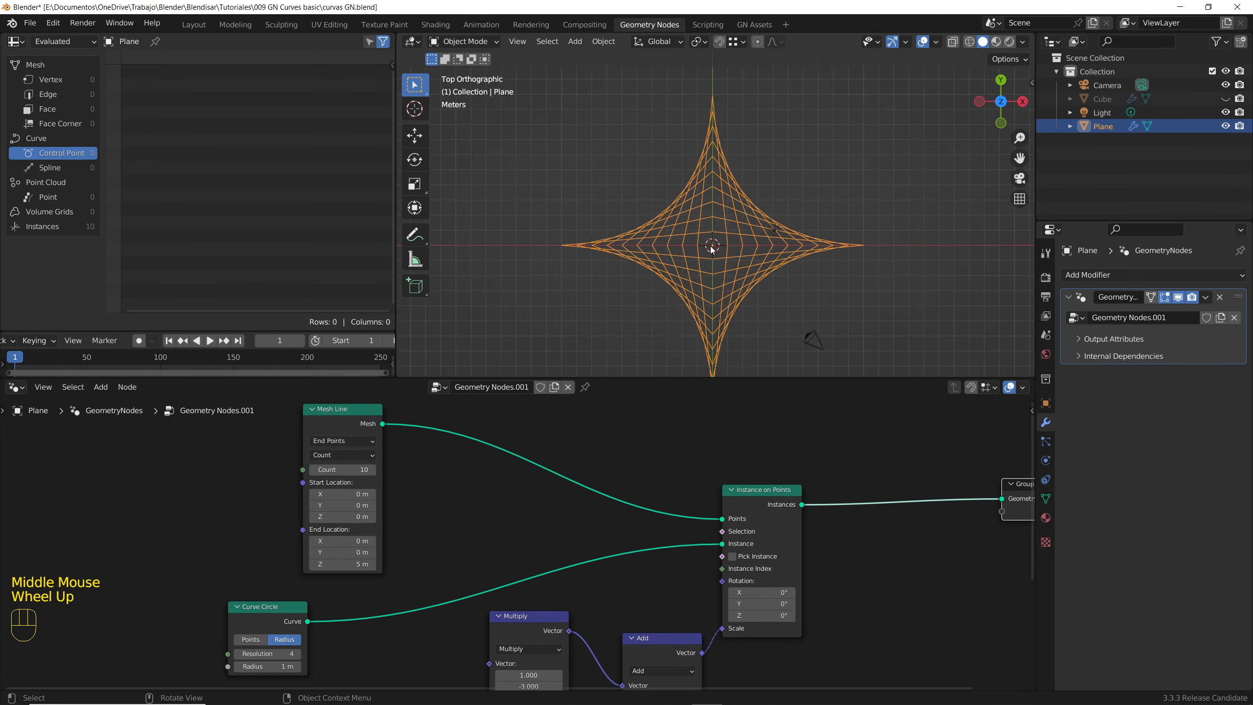
Move the Curve Circle node directly below the Mesh Line node.
{"action": "middle_click_drag", "start_coordinate": [299, 621], "coordinate": [457, 517]}
{"action": "left_click_drag", "start_coordinate": [450, 512], "coordinate": [527, 504]}
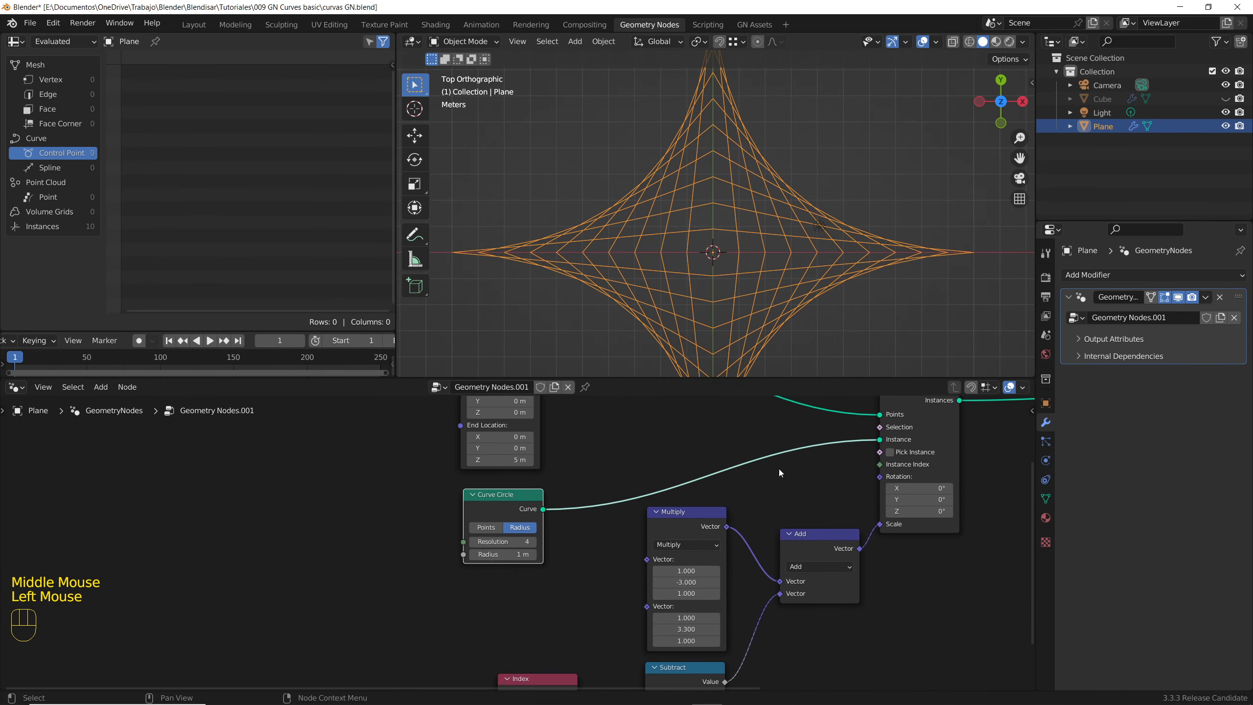
{"action": "middle_click_drag", "start_coordinate": [923, 409], "coordinate": [878, 459]}
{"action": "middle_click_drag", "start_coordinate": [707, 487], "coordinate": [737, 518]}
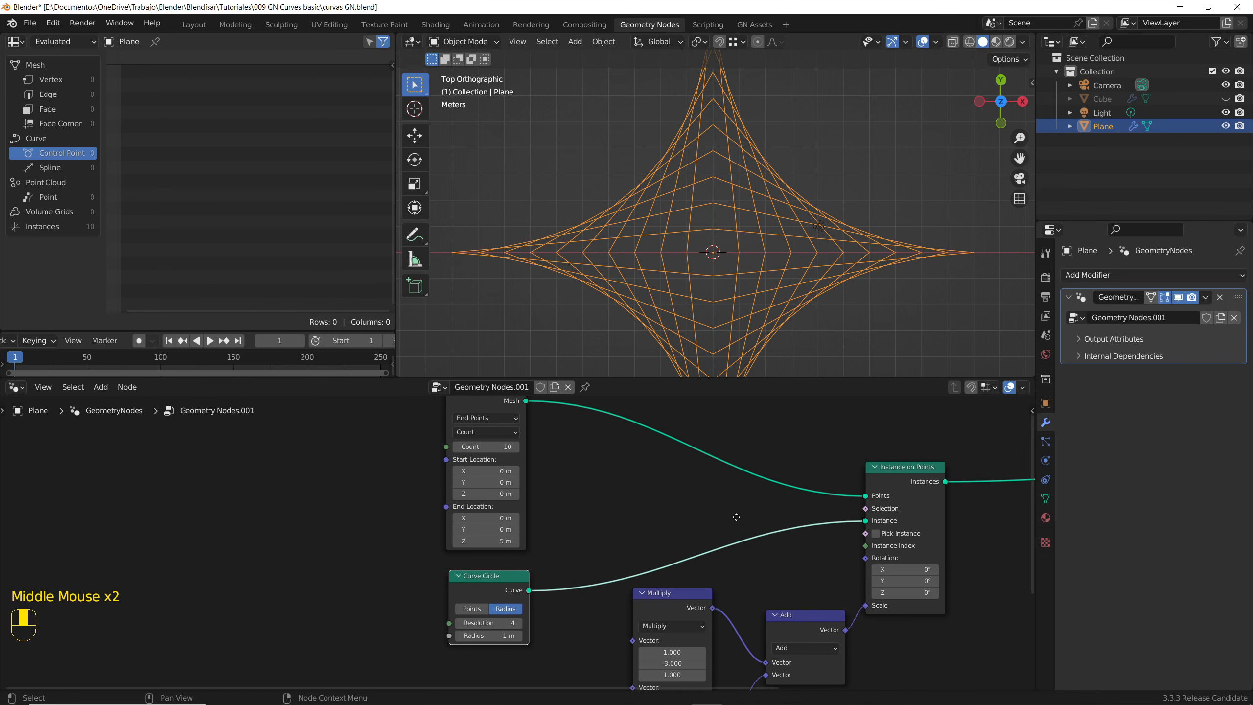
{"action": "middle_click_drag", "start_coordinate": [529, 579], "coordinate": [536, 526]}
{"action": "left_click_drag", "start_coordinate": [502, 529], "coordinate": [498, 525]}
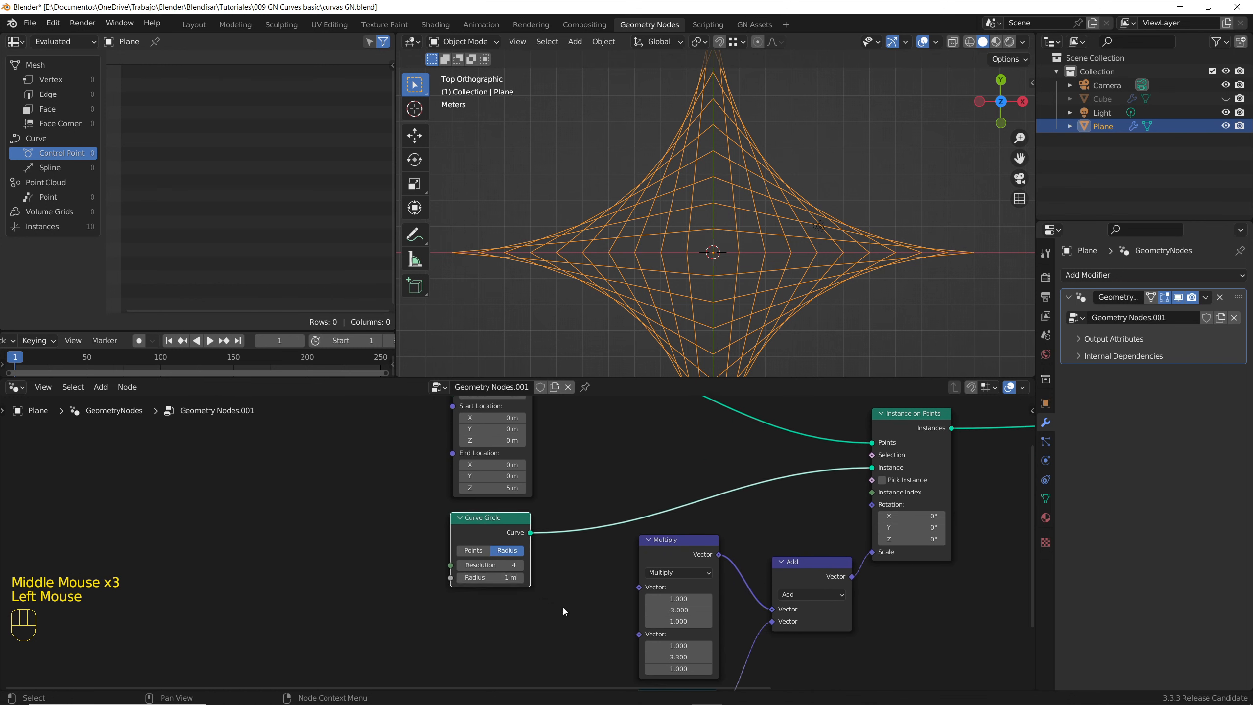
{"action": "scroll", "coordinate": [585, 601], "scroll_direction": "down", "scroll_amount": 2}
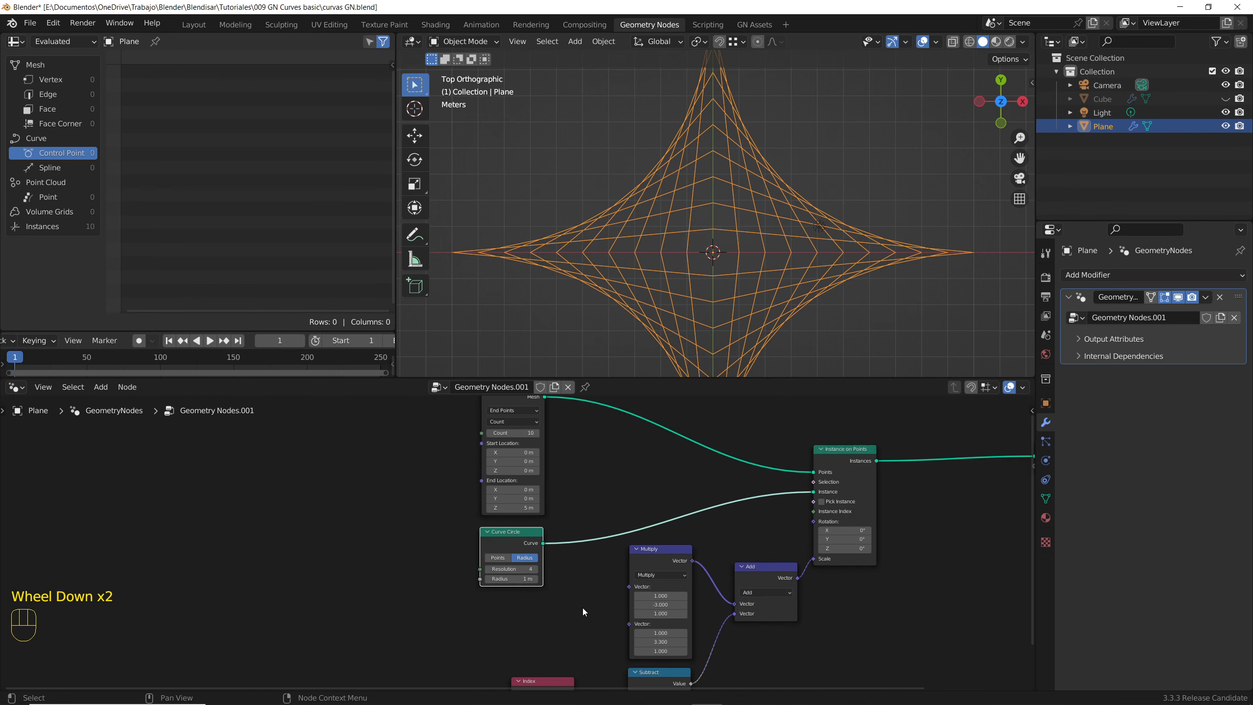
{"action": "middle_click_drag", "start_coordinate": [587, 686], "coordinate": [597, 595]}
{"action": "scroll", "coordinate": [597, 595], "scroll_direction": "up", "scroll_amount": 2}
{"action": "scroll", "coordinate": [669, 277], "scroll_direction": "down", "scroll_amount": 3}
Detach the Multiply node from the Add node and set the Y of the Add node's first vector to -10.
{"action": "middle_click_drag", "start_coordinate": [643, 266], "coordinate": [675, 233], "text": "shift"}
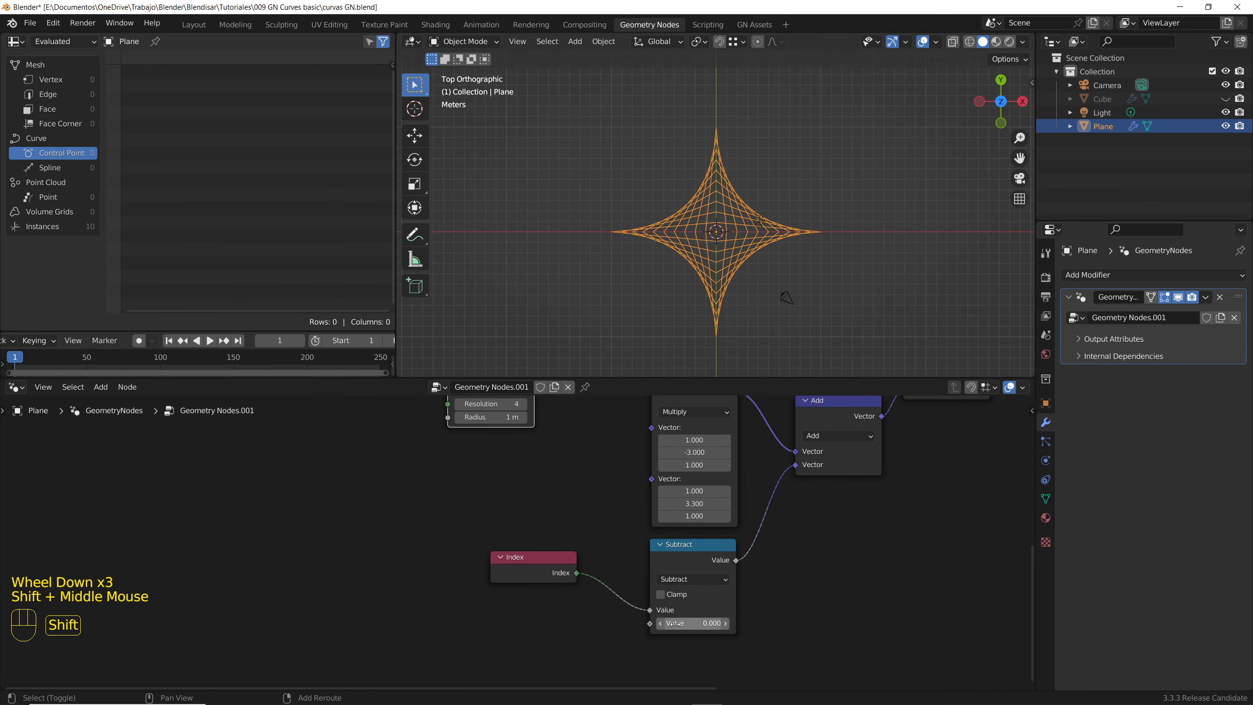
{"action": "mouse_move", "coordinate": [693, 623]}
{"action": "left_mouse_down", "text": "shift"}
{"action": "mouse_move", "coordinate": [809, 624]}
{"action": "mouse_move", "coordinate": [681, 624]}
{"action": "mouse_move", "coordinate": [711, 623]}
{"action": "left_mouse_up", "text": "shift"}
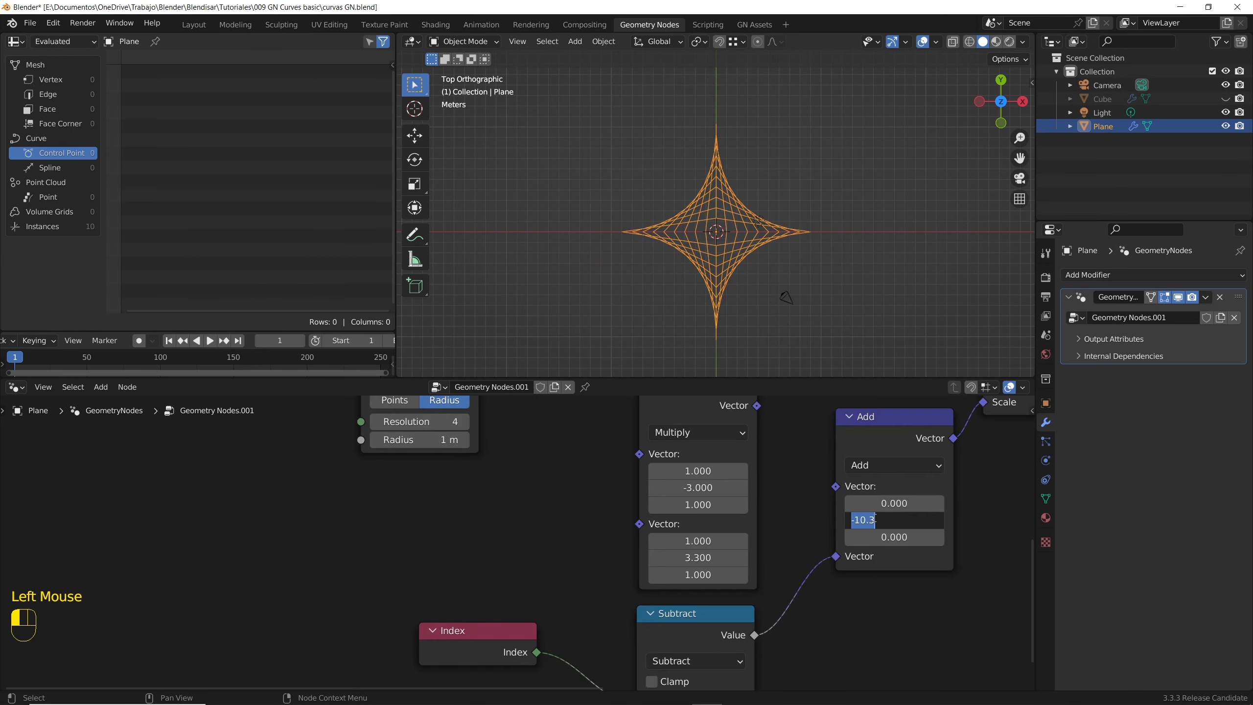
{"action": "left_click_drag", "start_coordinate": [861, 519], "coordinate": [873, 519]}
{"action": "scroll", "coordinate": [874, 518], "scroll_direction": "down", "scroll_amount": 3}
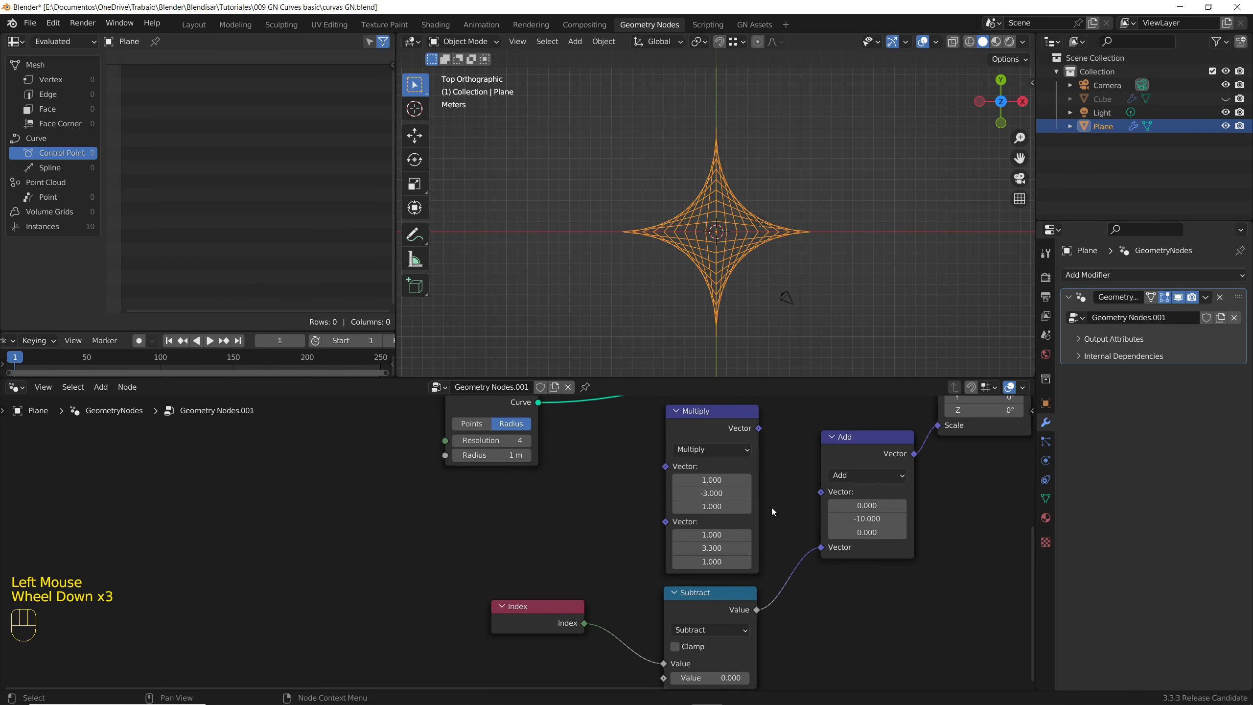
Delete the unused Multiply node and move the Index and Subtract nodes up beside the Add node.
{"action": "middle_click_drag", "start_coordinate": [772, 481], "coordinate": [763, 519]}
{"action": "left_click", "coordinate": [691, 458]}
{"action": "key", "text": "Delete"}
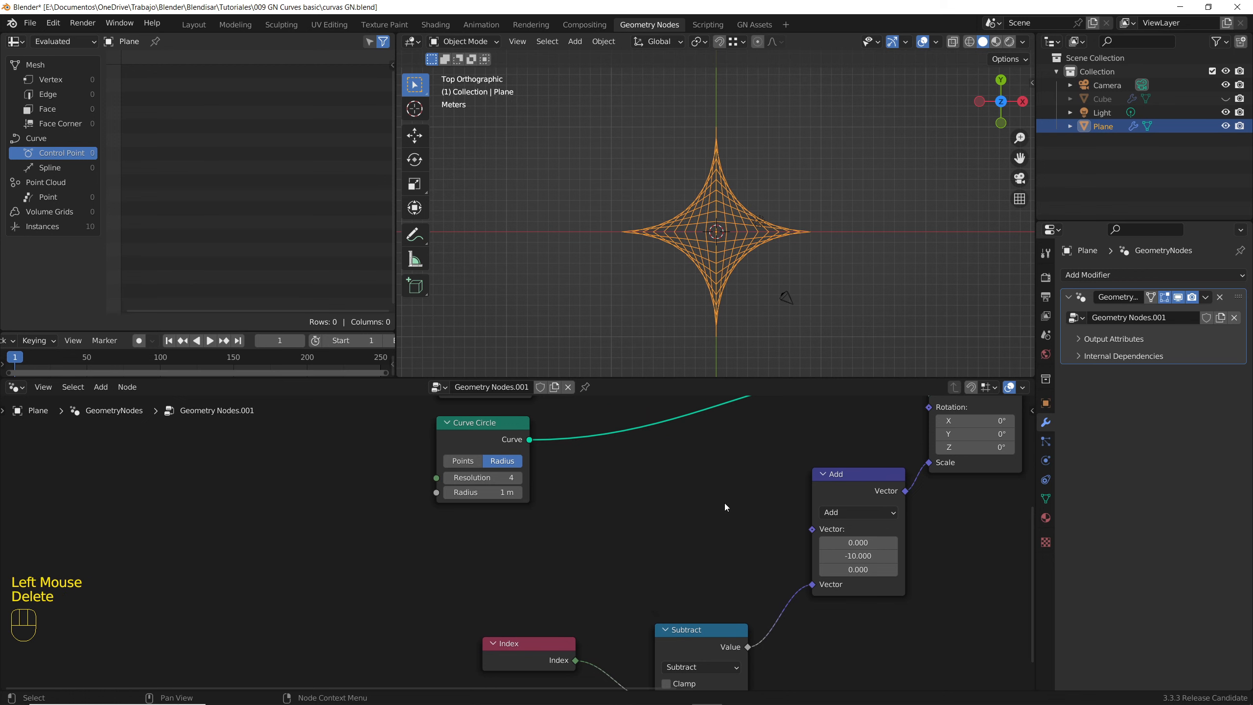
{"action": "left_click_drag", "start_coordinate": [521, 624], "coordinate": [684, 654]}
{"action": "left_click_drag", "start_coordinate": [686, 644], "coordinate": [711, 548]}
{"action": "left_click", "coordinate": [617, 547]}
{"action": "left_click_drag", "start_coordinate": [553, 554], "coordinate": [596, 589]}
{"action": "left_click_drag", "start_coordinate": [720, 623], "coordinate": [740, 624]}
{"action": "key", "text": "ctrl+z"}
Set the Mesh Line's End Location Z to 0 m so the star lies flat.
{"action": "middle_click_drag", "start_coordinate": [706, 257], "coordinate": [683, 319]}
{"action": "scroll", "coordinate": [709, 221], "scroll_direction": "up", "scroll_amount": 3}
{"action": "scroll", "coordinate": [685, 467], "scroll_direction": "down", "scroll_amount": 3}
{"action": "middle_click_drag", "start_coordinate": [685, 467], "coordinate": [640, 584]}
{"action": "scroll", "coordinate": [641, 584], "scroll_direction": "up", "scroll_amount": 5}
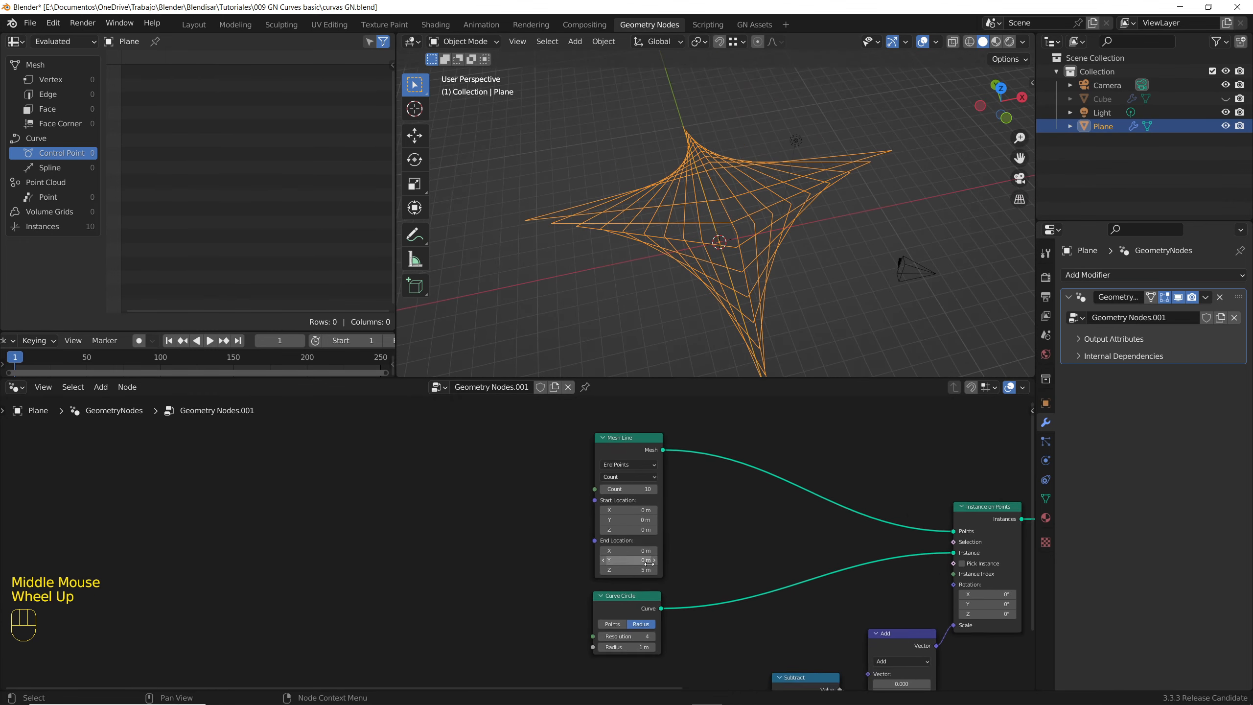
{"action": "mouse_move", "coordinate": [623, 568]}
{"action": "left_mouse_down"}
{"action": "mouse_move", "coordinate": [671, 568]}
{"action": "mouse_move", "coordinate": [617, 567]}
{"action": "left_mouse_up"}
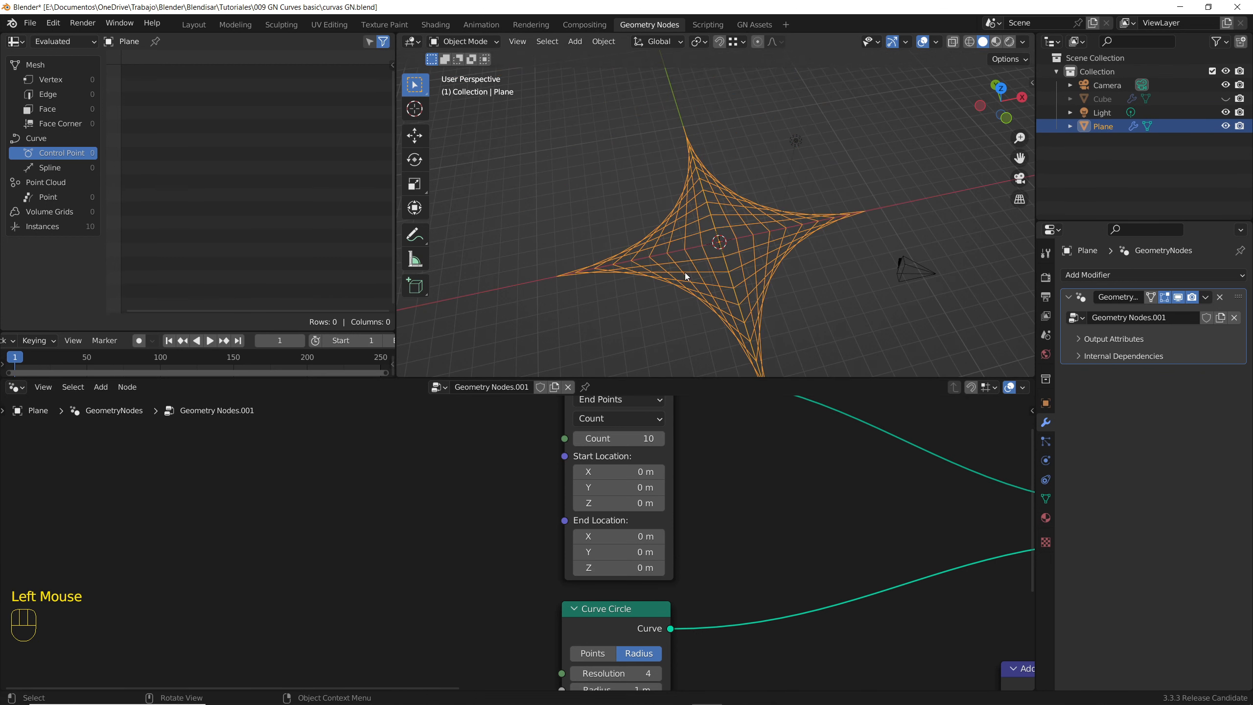
Raise the Mesh Line's End Location Z to 12.6 m and orbit around the stretched star.
{"action": "middle_click_drag", "start_coordinate": [685, 275], "coordinate": [698, 227]}
{"action": "left_click_drag", "start_coordinate": [628, 567], "coordinate": [641, 568]}
{"action": "scroll", "coordinate": [678, 276], "scroll_direction": "down", "scroll_amount": 2}
{"action": "middle_click_drag", "start_coordinate": [674, 277], "coordinate": [769, 237]}
{"action": "scroll", "coordinate": [687, 284], "scroll_direction": "up", "scroll_amount": 3}
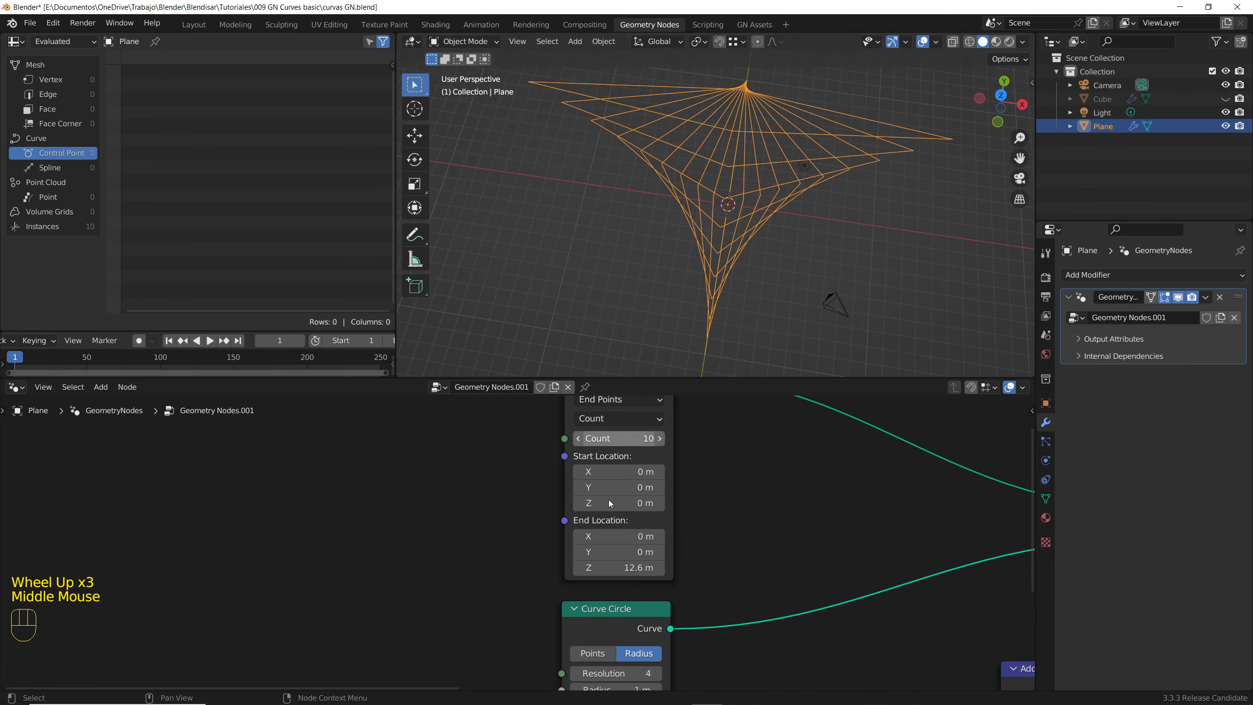
Set the Mesh Line's End Location Z to -2 m and view the star from the top.
{"action": "mouse_move", "coordinate": [620, 565]}
{"action": "left_mouse_down"}
{"action": "mouse_move", "coordinate": [594, 567]}
{"action": "mouse_move", "coordinate": [654, 536]}
{"action": "mouse_move", "coordinate": [591, 536]}
{"action": "mouse_move", "coordinate": [648, 536]}
{"action": "mouse_move", "coordinate": [653, 552]}
{"action": "mouse_move", "coordinate": [588, 551]}
{"action": "mouse_move", "coordinate": [605, 551]}
{"action": "left_mouse_up"}
{"action": "key", "text": "KP_7"}
{"action": "right_click", "coordinate": [648, 536]}
{"action": "right_click", "coordinate": [605, 551]}
{"action": "scroll", "coordinate": [684, 340], "scroll_direction": "down", "scroll_amount": 2}
{"action": "scroll", "coordinate": [724, 286], "scroll_direction": "up", "scroll_amount": 4}
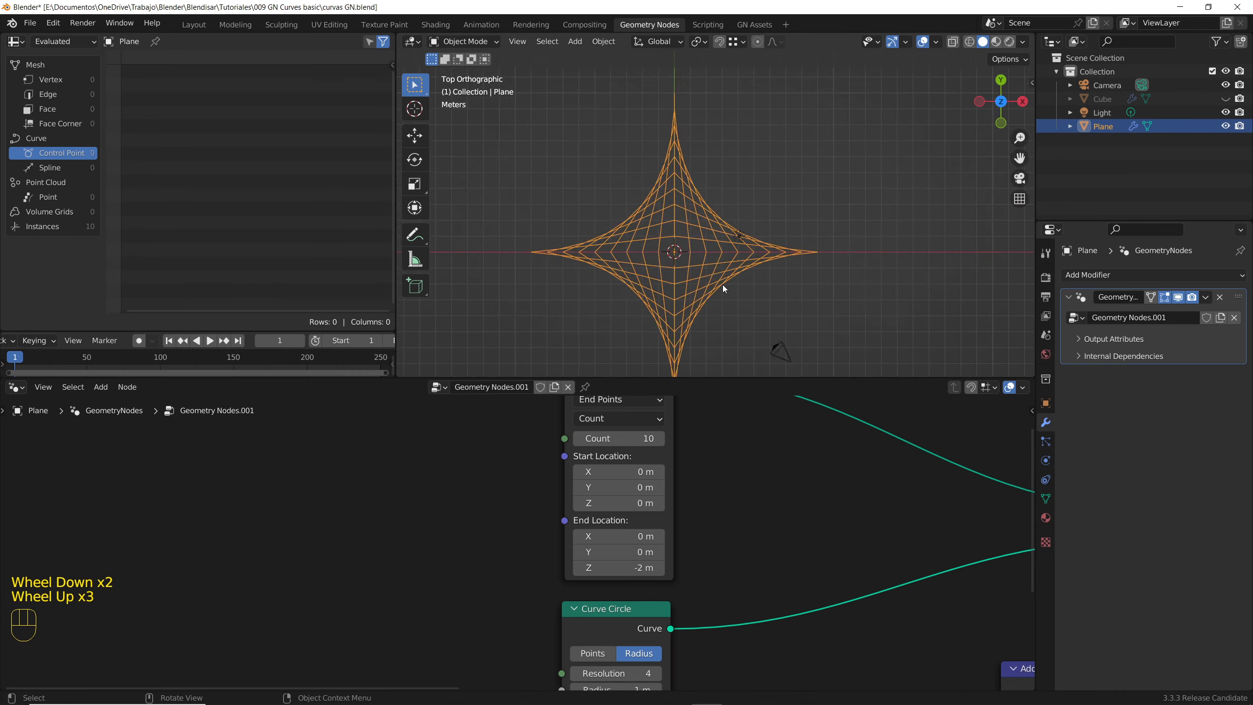
{"action": "scroll", "coordinate": [720, 530], "scroll_direction": "down", "scroll_amount": 3}
Move Group Output farther away and insert a Curve to Mesh node between Instance on Points and Group Output.
{"action": "middle_click_drag", "start_coordinate": [719, 531], "coordinate": [490, 566]}
{"action": "left_click", "coordinate": [709, 480]}
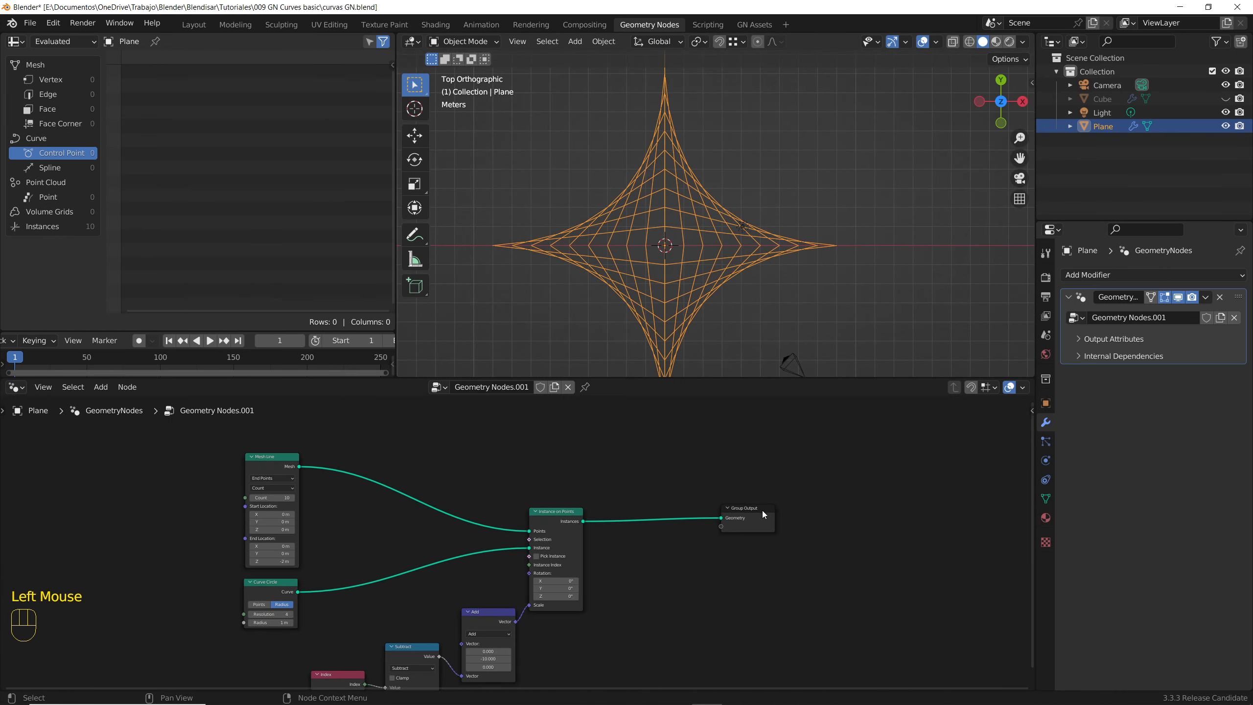
{"action": "left_click_drag", "start_coordinate": [761, 511], "coordinate": [928, 519]}
{"action": "key", "text": "shift+a"}
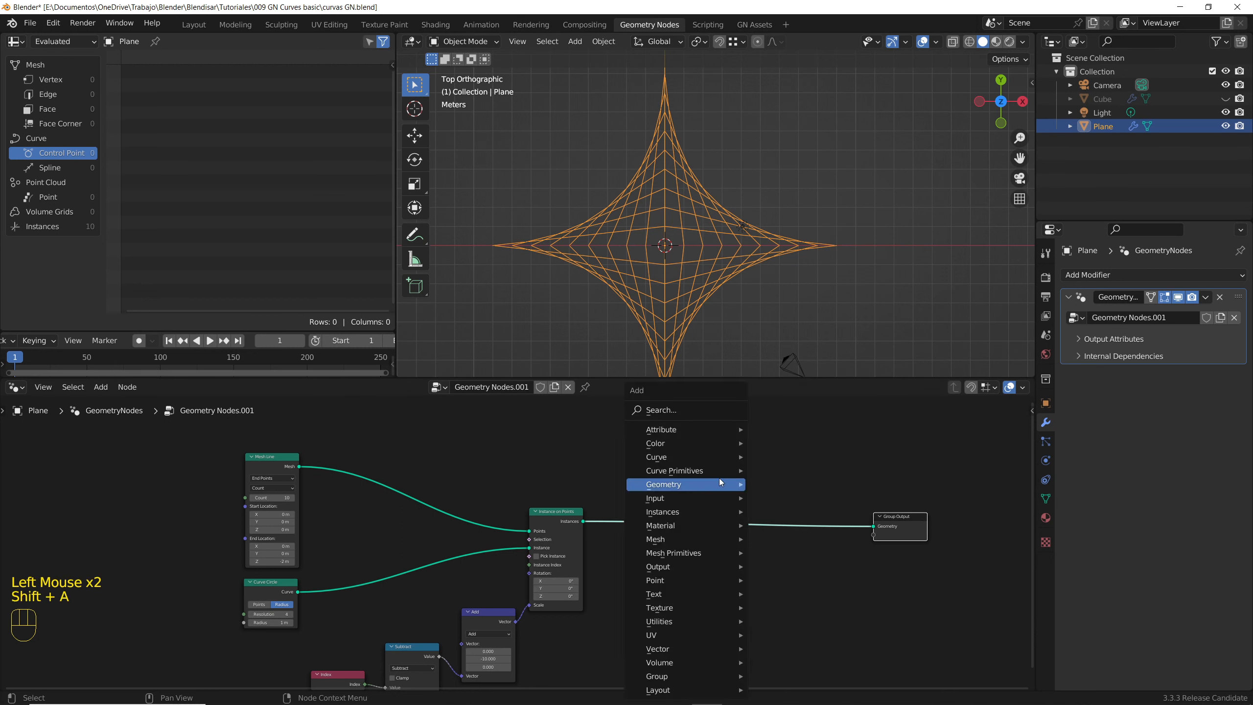
{"action": "left_click", "coordinate": [674, 412]}
{"action": "type", "text": "c"}
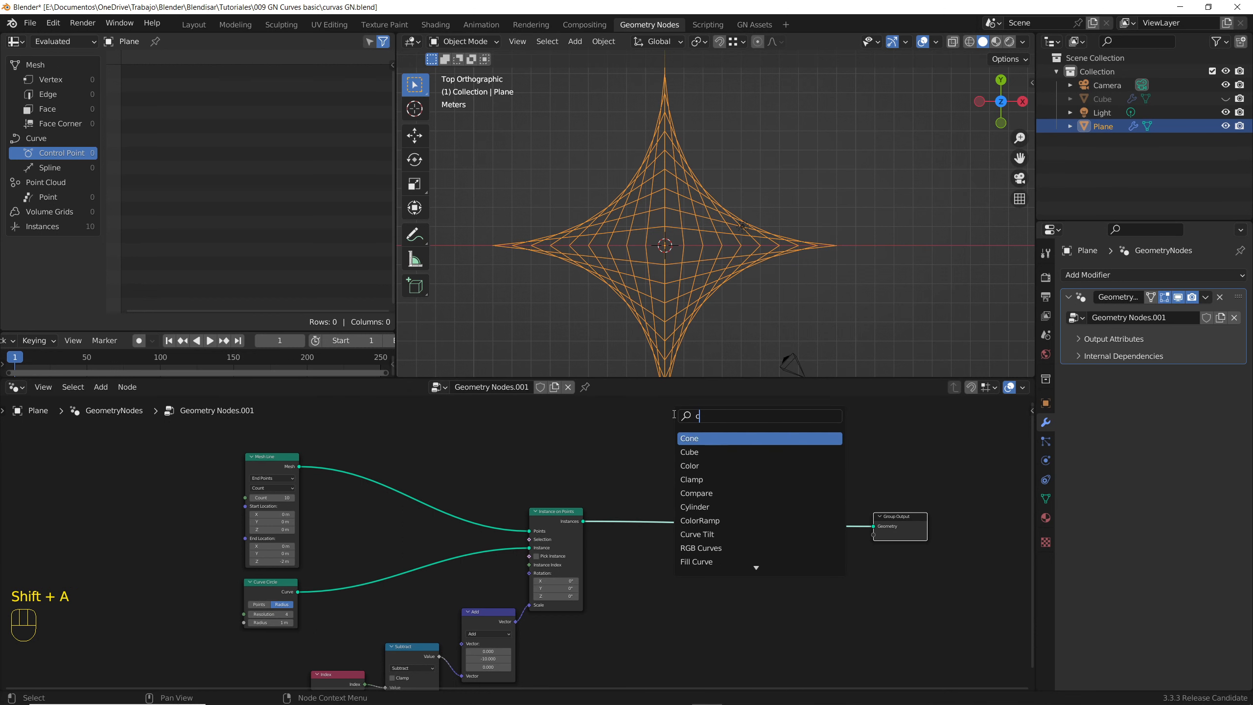
{"action": "type", "text": "urve to m"}
{"action": "key", "text": "Return"}
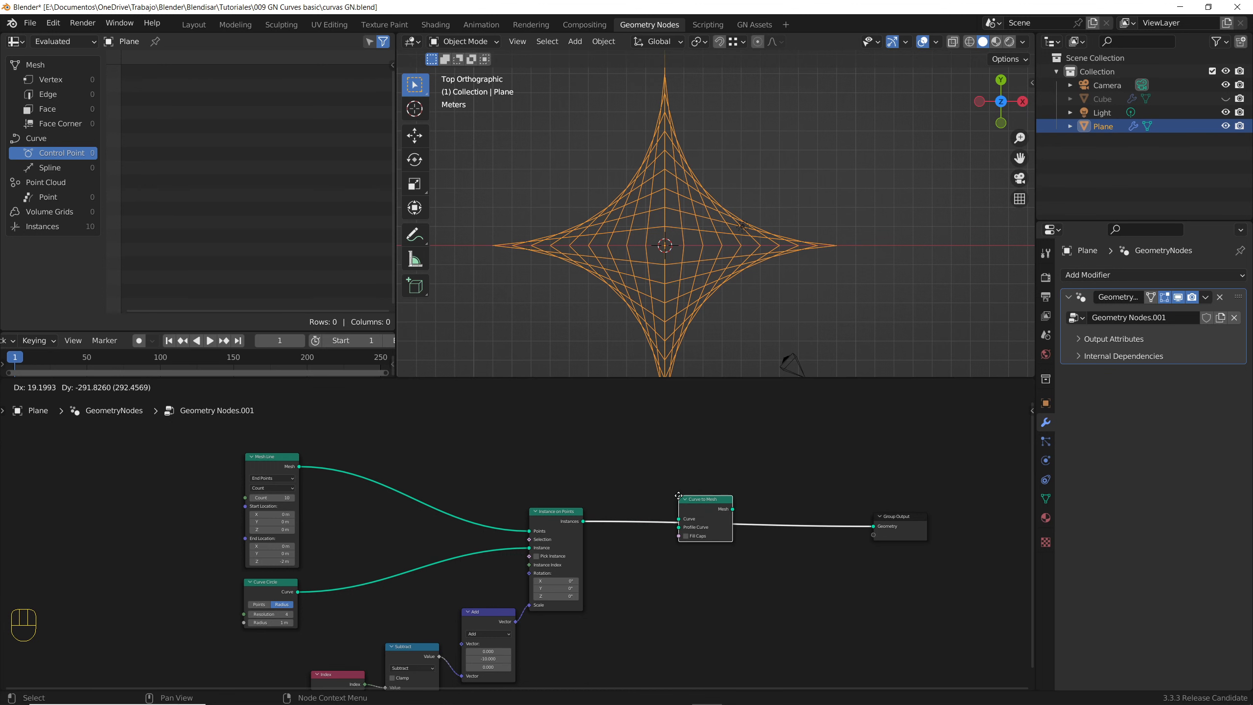
{"action": "left_click", "coordinate": [670, 498]}
{"action": "scroll", "coordinate": [387, 612], "scroll_direction": "up", "scroll_amount": 3}
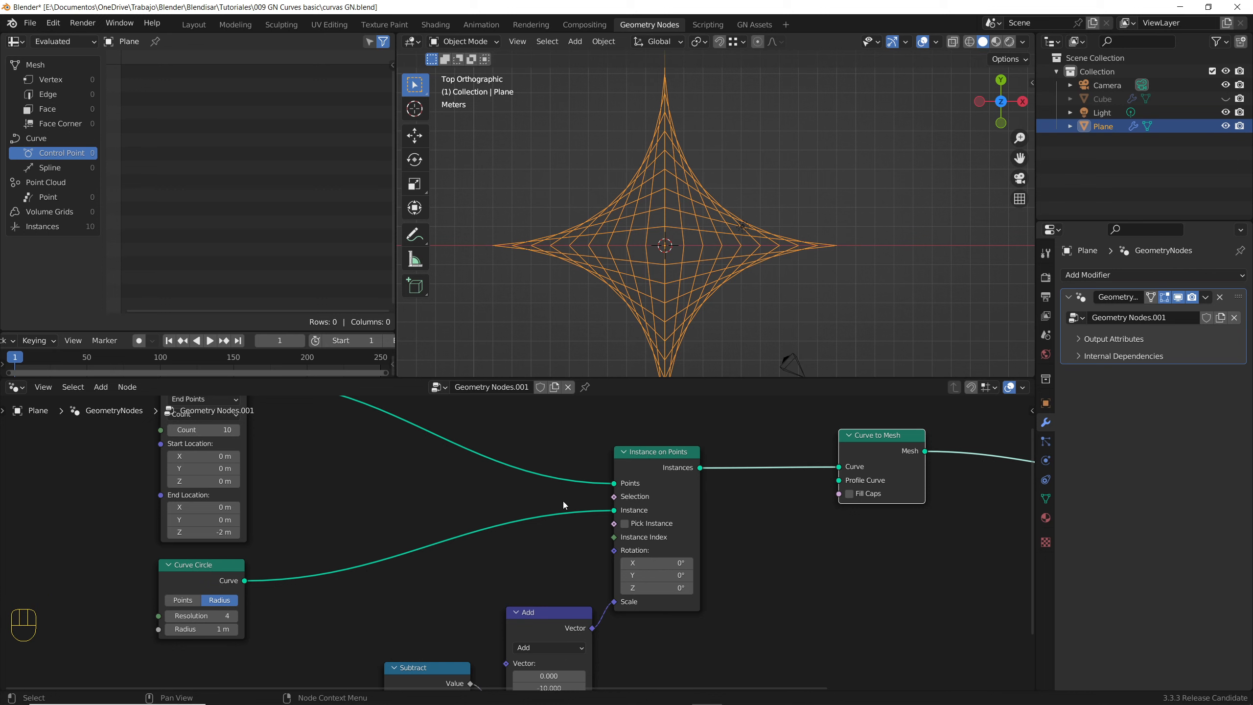
Add a Mesh Circle node with 4 vertices and connect it to the Instance input in place of the Curve Circle.
{"action": "key", "text": "shift+a"}
{"action": "left_click", "coordinate": [237, 414]}
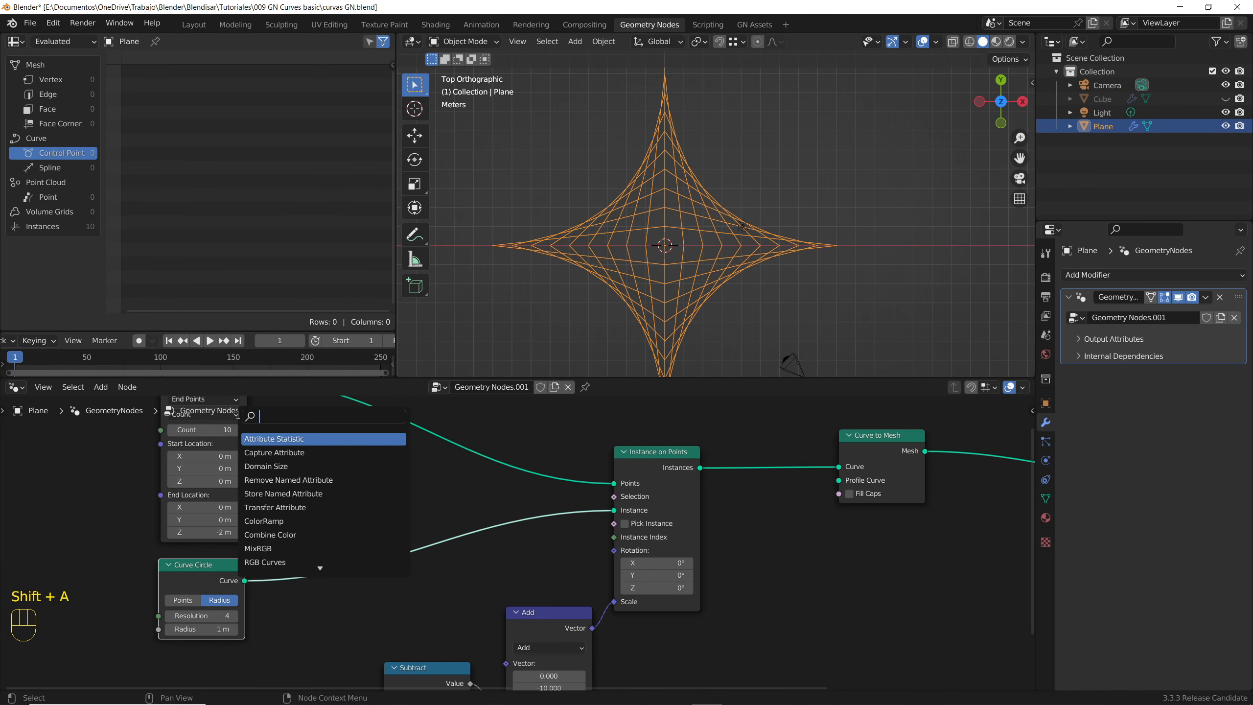
{"action": "type", "text": "mesh c"}
{"action": "key", "text": "Return"}
{"action": "left_click", "coordinate": [290, 449]}
{"action": "left_click", "coordinate": [331, 504]}
{"action": "type", "text": "4"}
{"action": "key", "text": "Return"}
{"action": "left_click_drag", "start_coordinate": [375, 469], "coordinate": [615, 510]}
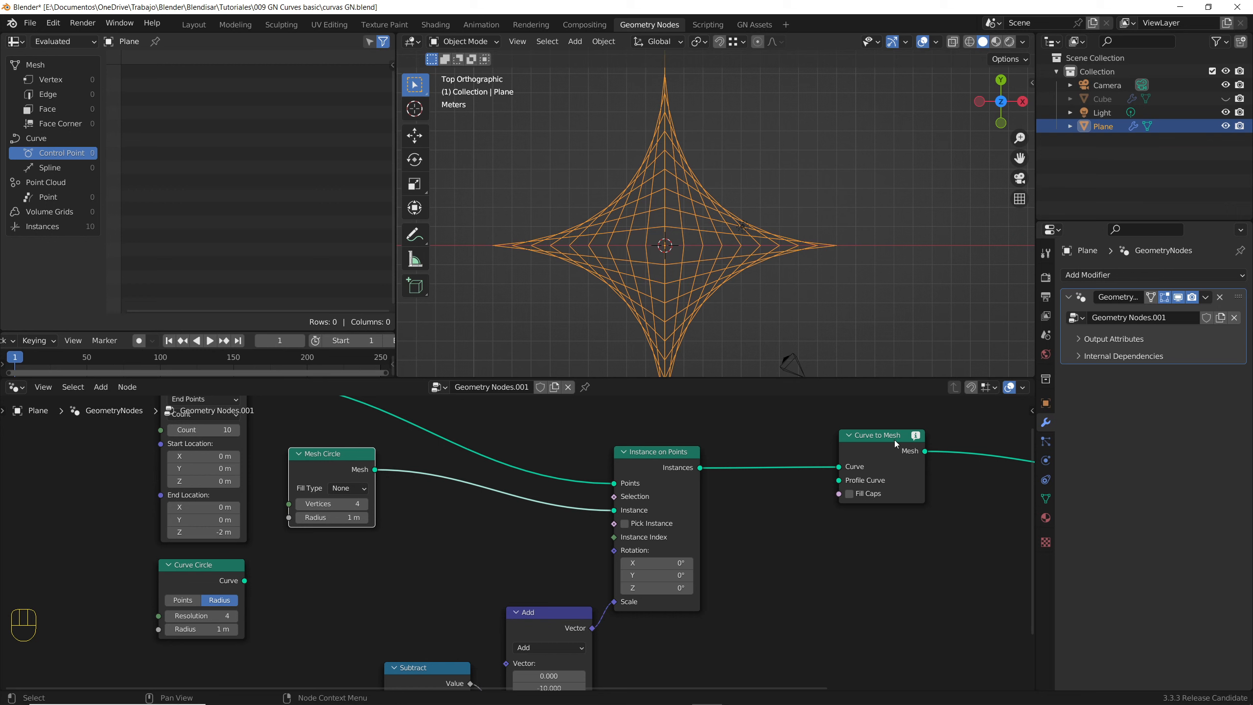
Insert a Mesh to Curve node between Instance on Points and Curve to Mesh.
{"action": "key", "text": "shift+a"}
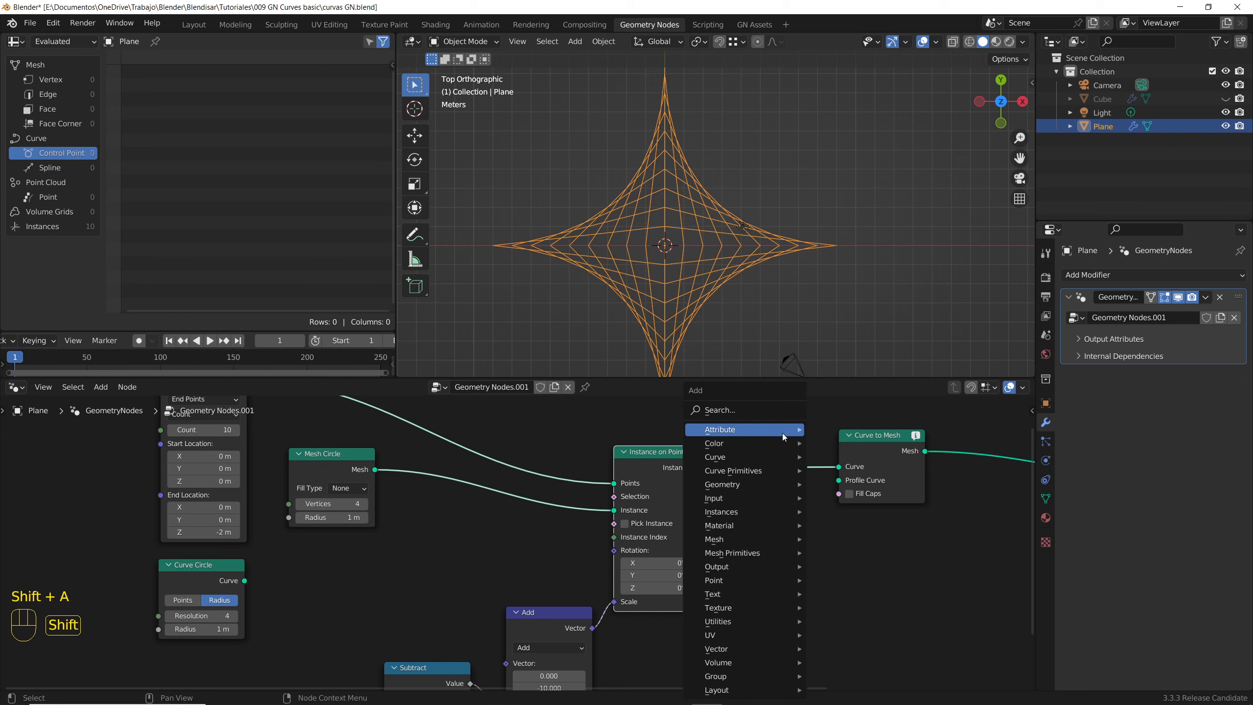
{"action": "left_click", "coordinate": [739, 410]}
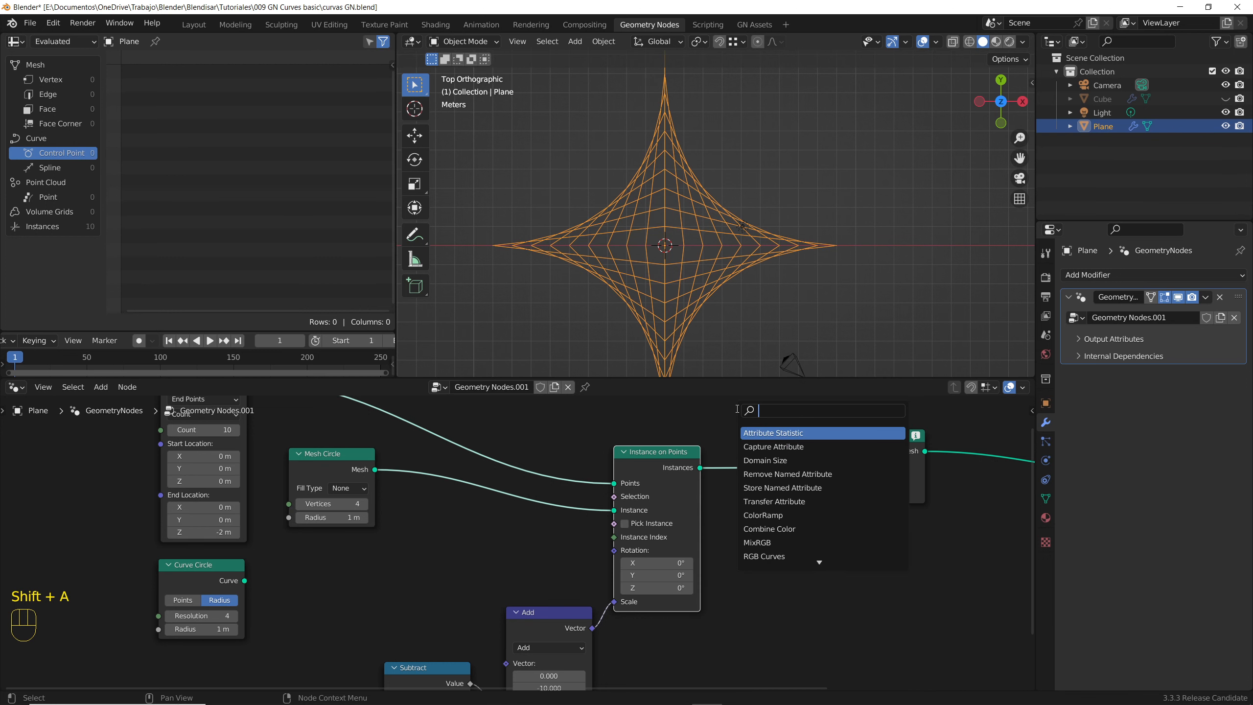
{"action": "type", "text": "to cur"}
{"action": "key", "text": "Return"}
{"action": "left_click", "coordinate": [726, 436]}
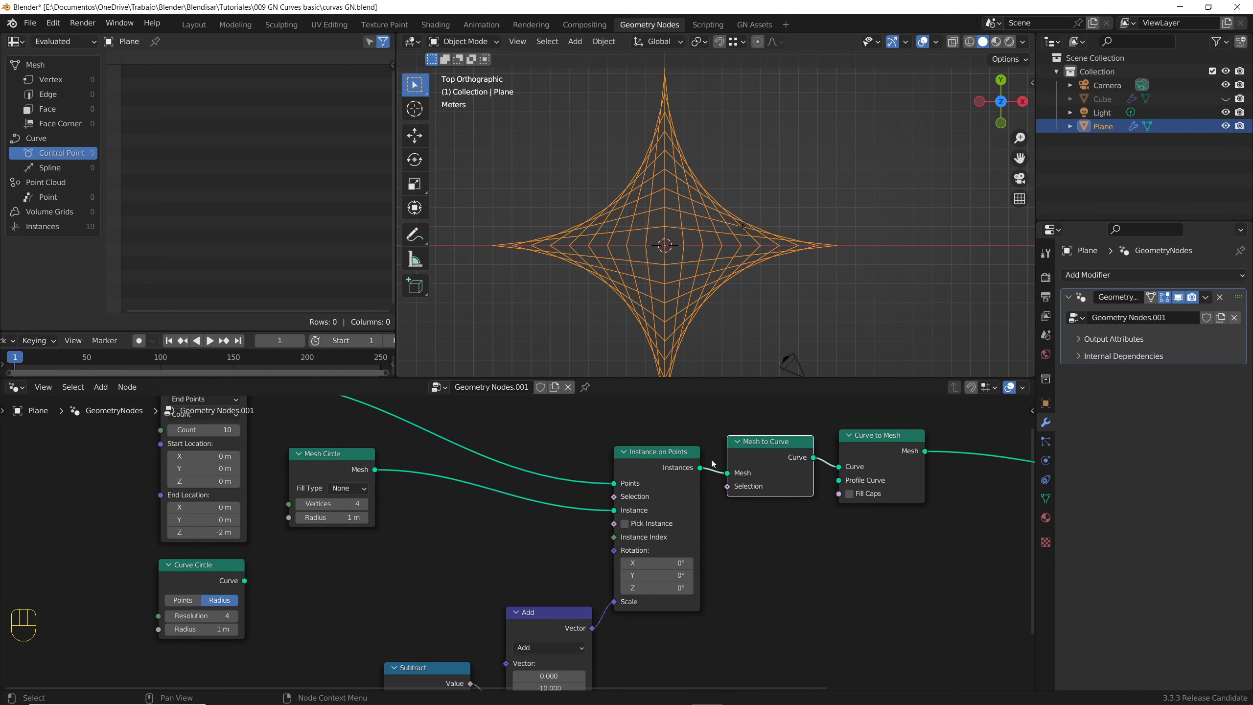
Reconnect the Curve Circle to the Instance input and remove the Mesh to Curve and Mesh Circle nodes.
{"action": "left_click_drag", "start_coordinate": [245, 580], "coordinate": [613, 512]}
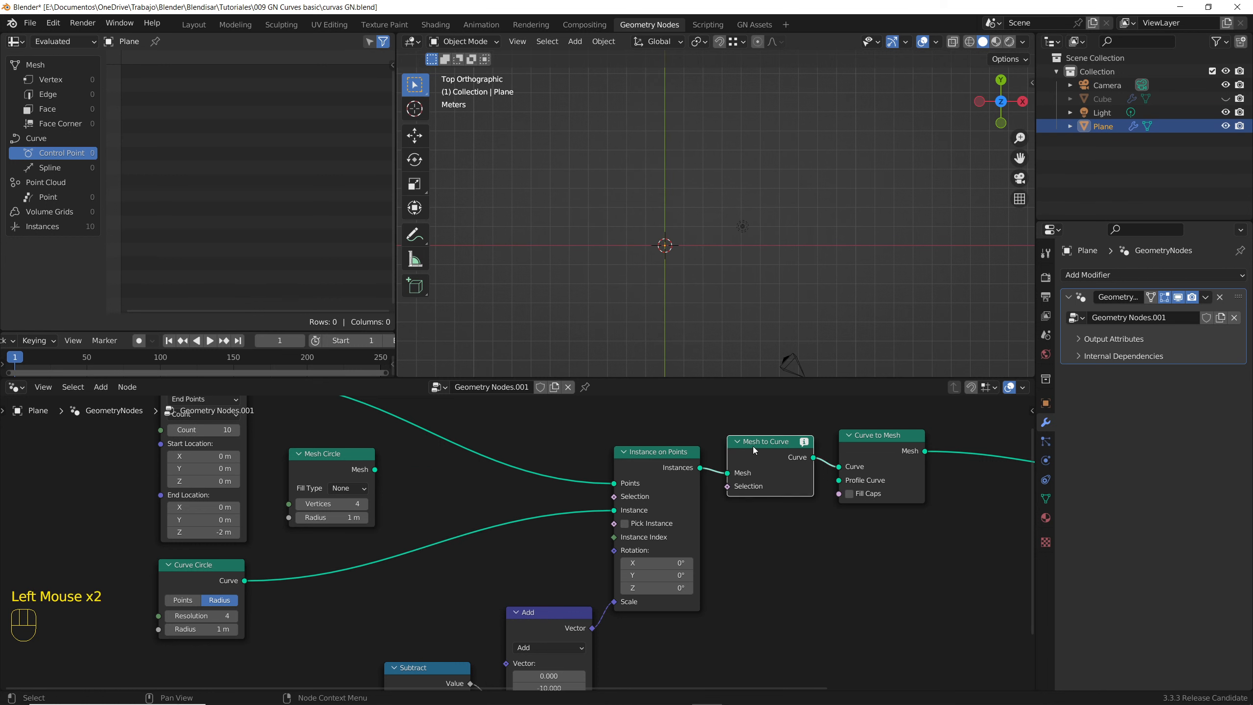
{"action": "key", "text": "ctrl+x"}
{"action": "left_click", "coordinate": [315, 465]}
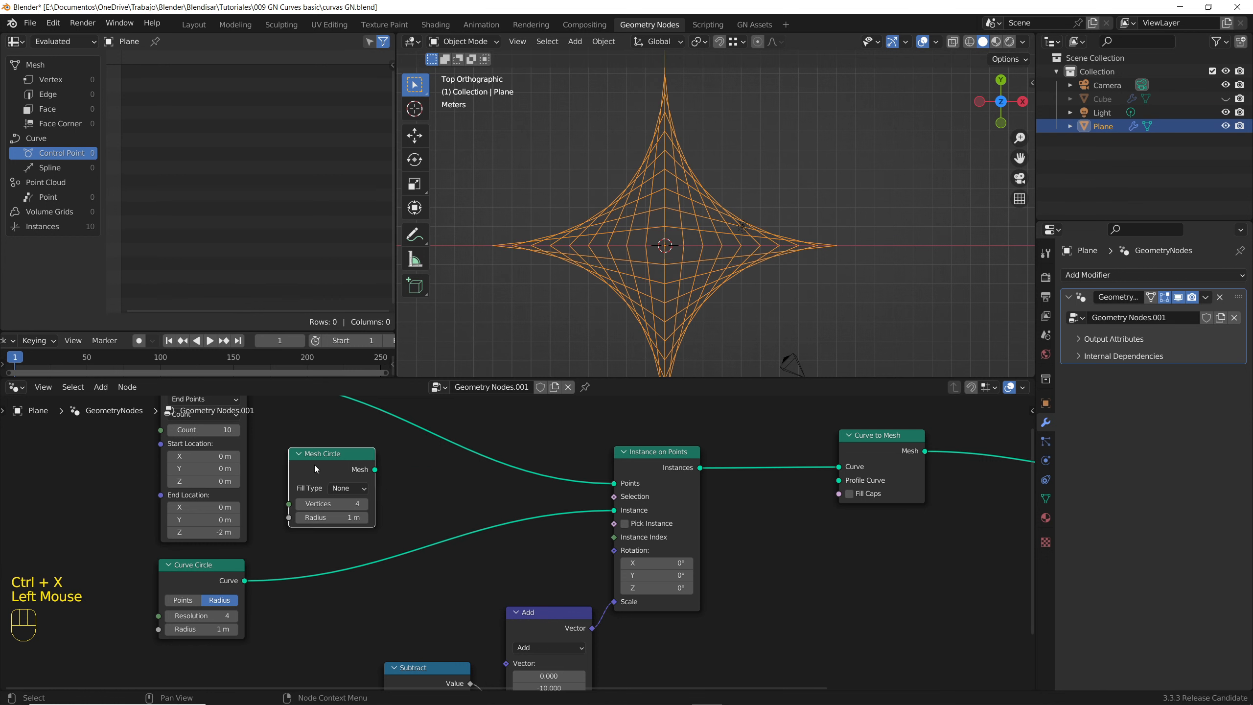
{"action": "key", "text": "Delete"}
Add a second Curve Circle node feeding the Profile Curve input of Curve to Mesh.
{"action": "left_click_drag", "start_coordinate": [839, 480], "coordinate": [764, 519]}
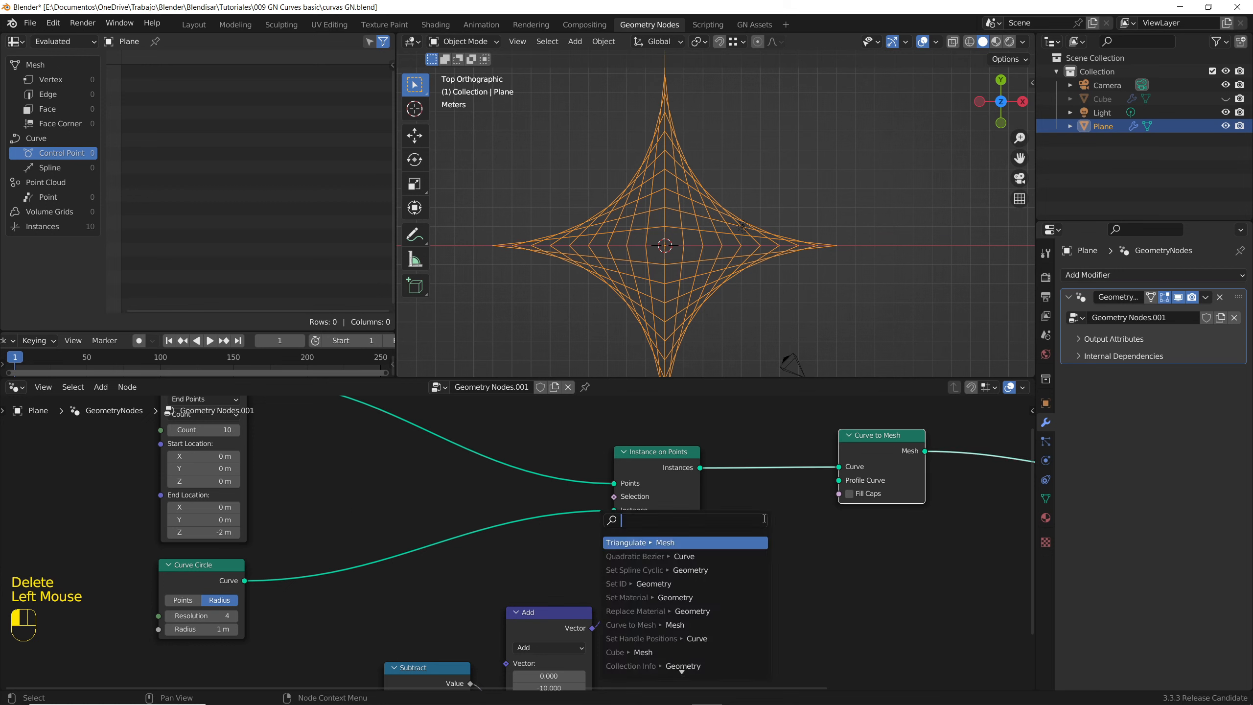
{"action": "type", "text": "circ"}
{"action": "key", "text": "Down"}
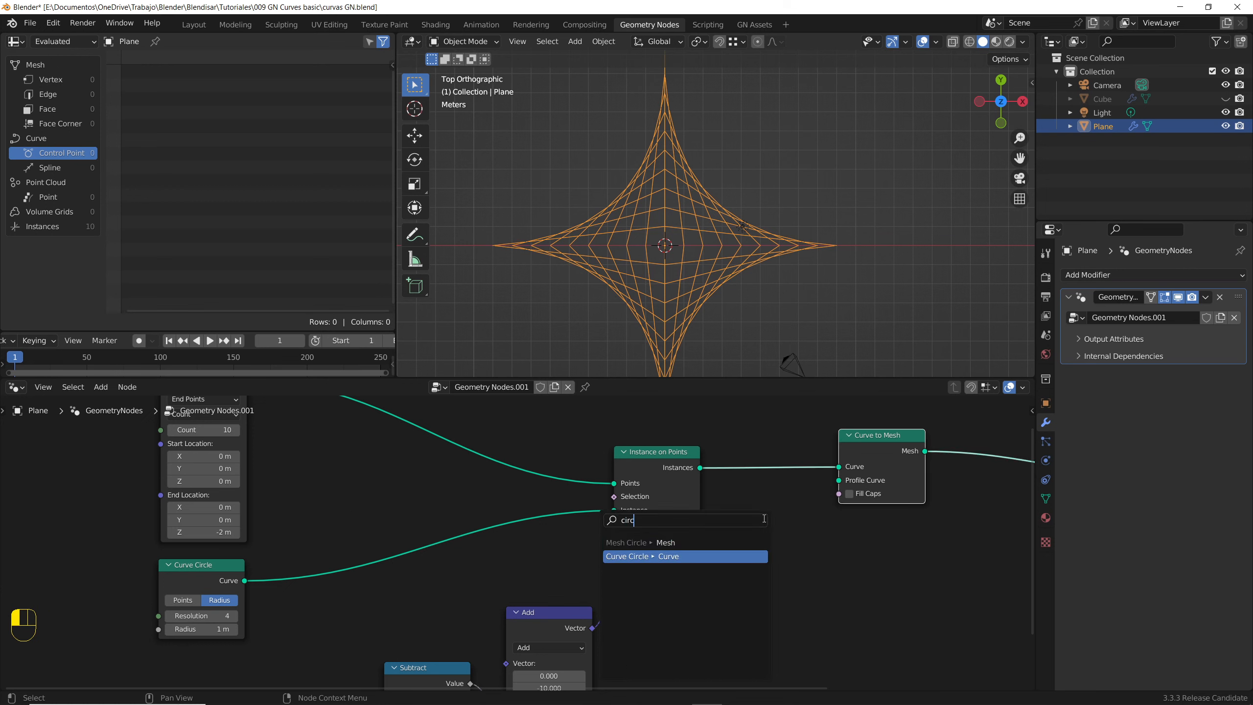
{"action": "key", "text": "Return"}
{"action": "left_click", "coordinate": [812, 498]}
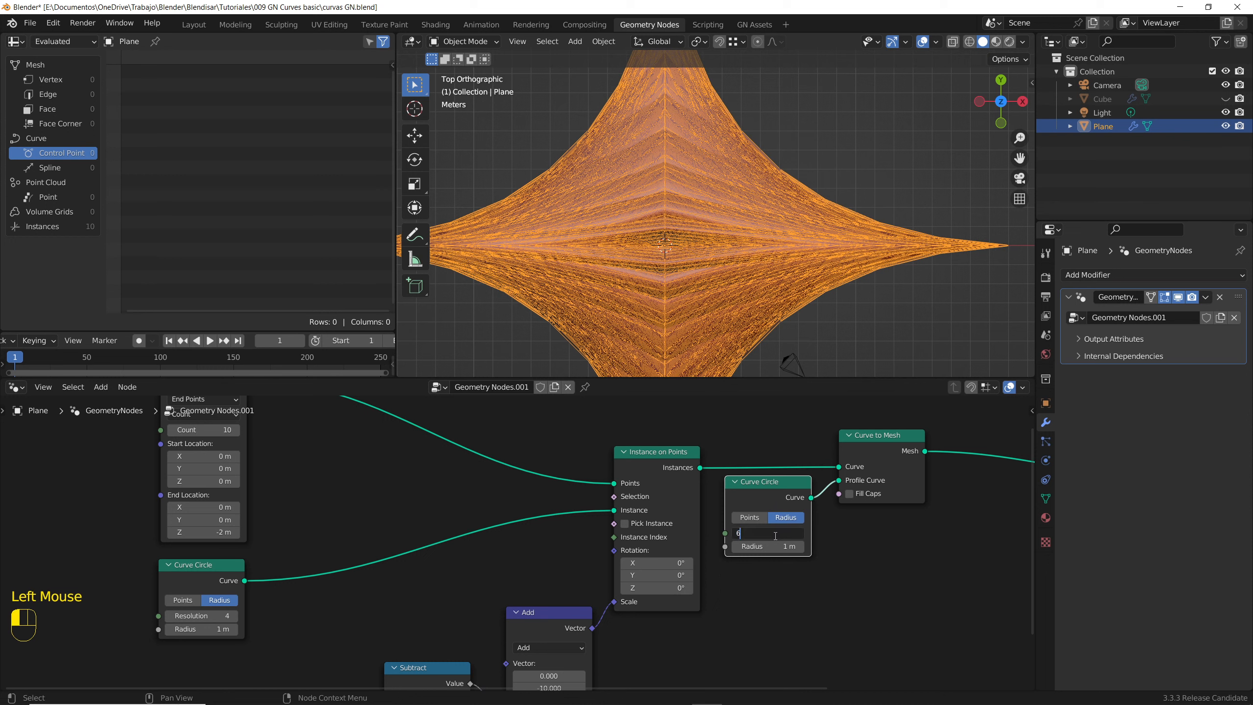
Set the profile Curve Circle's Resolution to 6 and its Radius to 0.01 m.
{"action": "key", "text": "Return"}
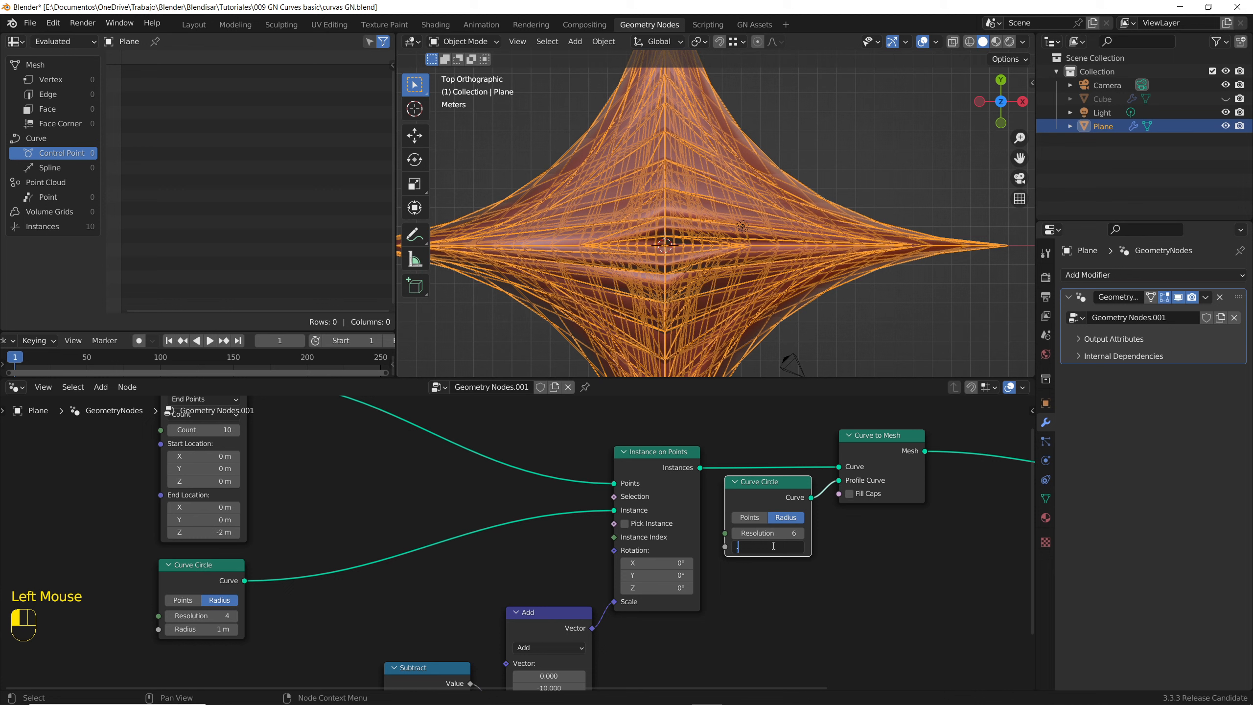
{"action": "left_click", "coordinate": [773, 546]}
{"action": "type", "text": ".01"}
{"action": "key", "text": "Return"}
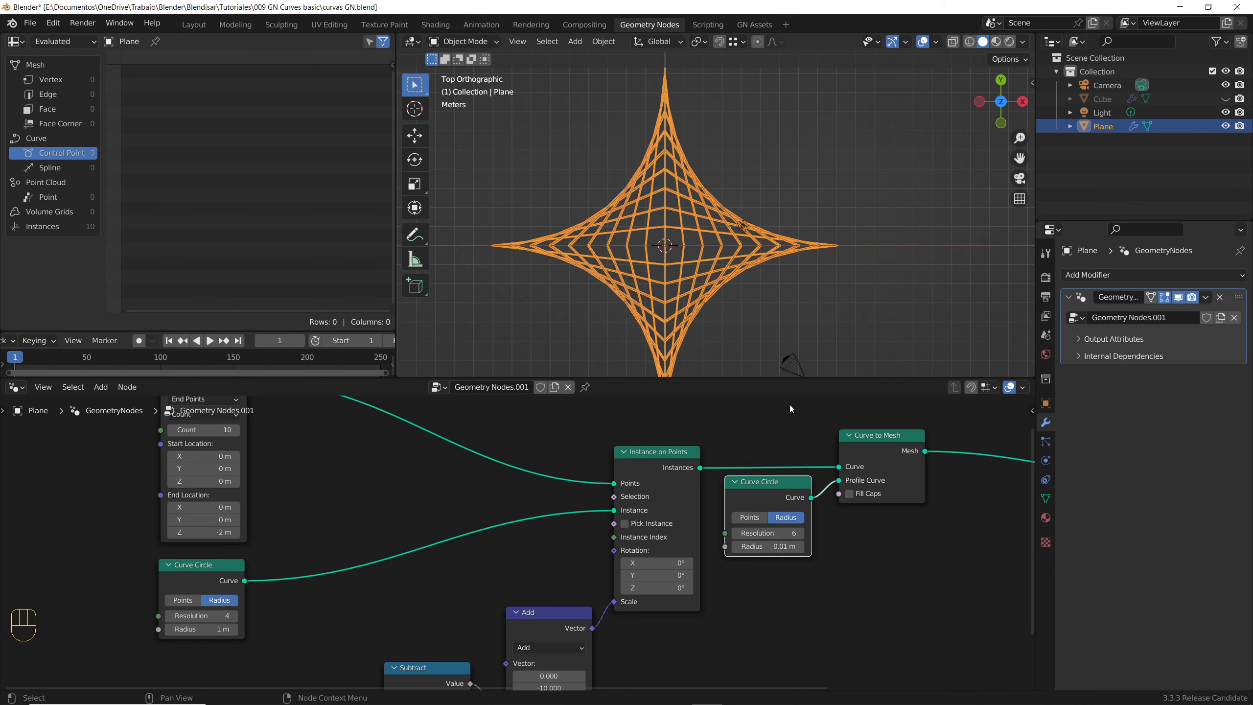
Change the viewport's rainbow MatCap to a light grey one and view the star from the top.
{"action": "left_click", "coordinate": [758, 316]}
{"action": "left_click", "coordinate": [1024, 42]}
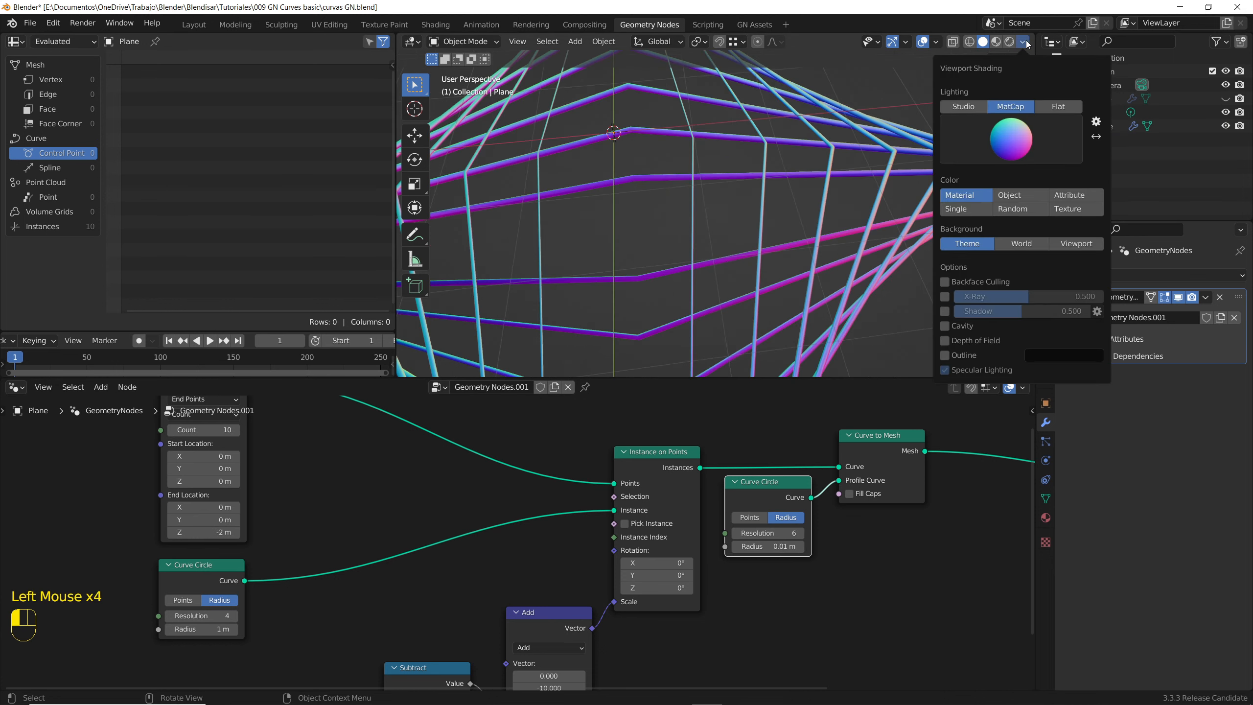
{"action": "left_click", "coordinate": [1014, 125]}
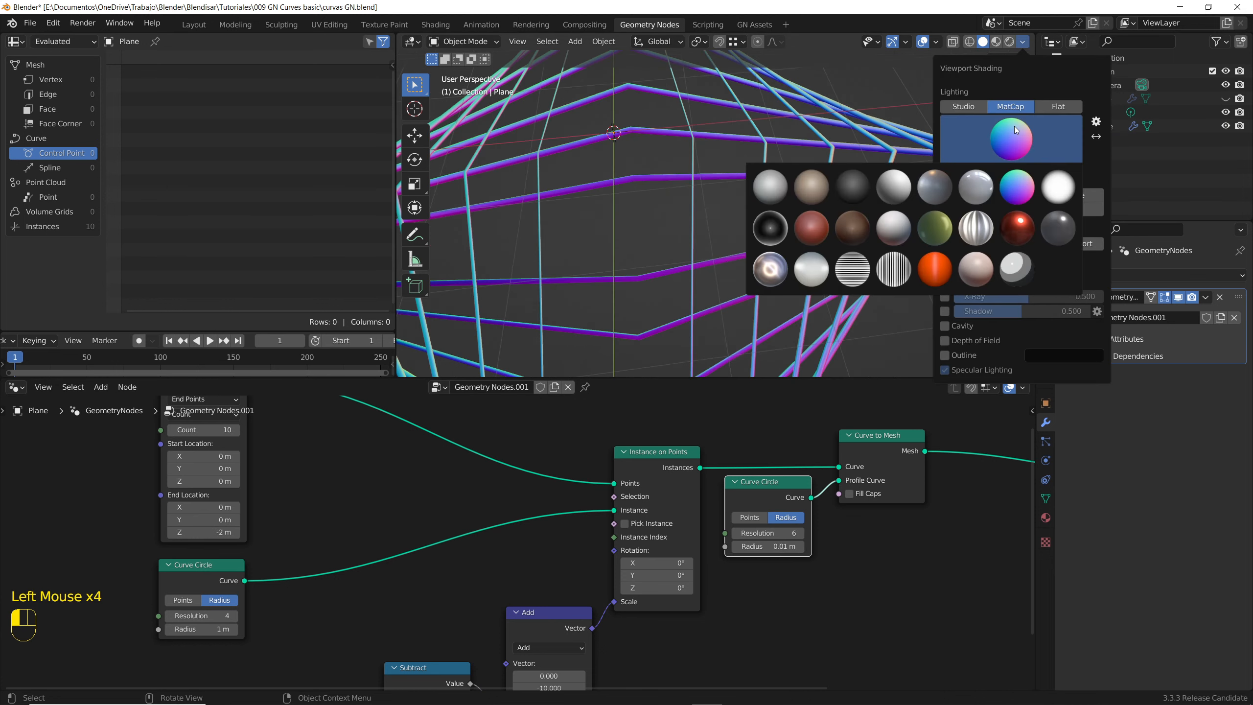
{"action": "left_click", "coordinate": [796, 273]}
{"action": "scroll", "coordinate": [691, 240], "scroll_direction": "down", "scroll_amount": 2}
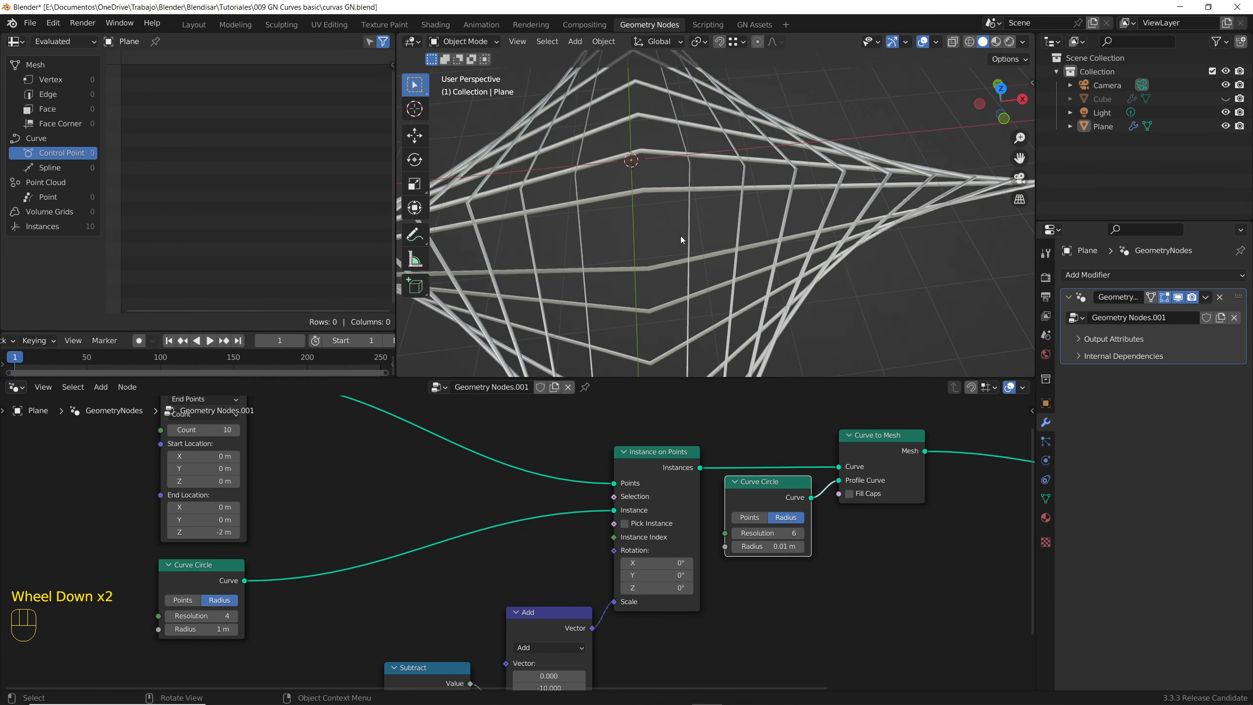
{"action": "key", "text": "KP_7"}
{"action": "scroll", "coordinate": [761, 566], "scroll_direction": "down", "scroll_amount": 2}
Increase the profile Curve Circle's Radius to 0.04 m and inspect the thicker star lines.
{"action": "middle_click_drag", "start_coordinate": [738, 580], "coordinate": [634, 577]}
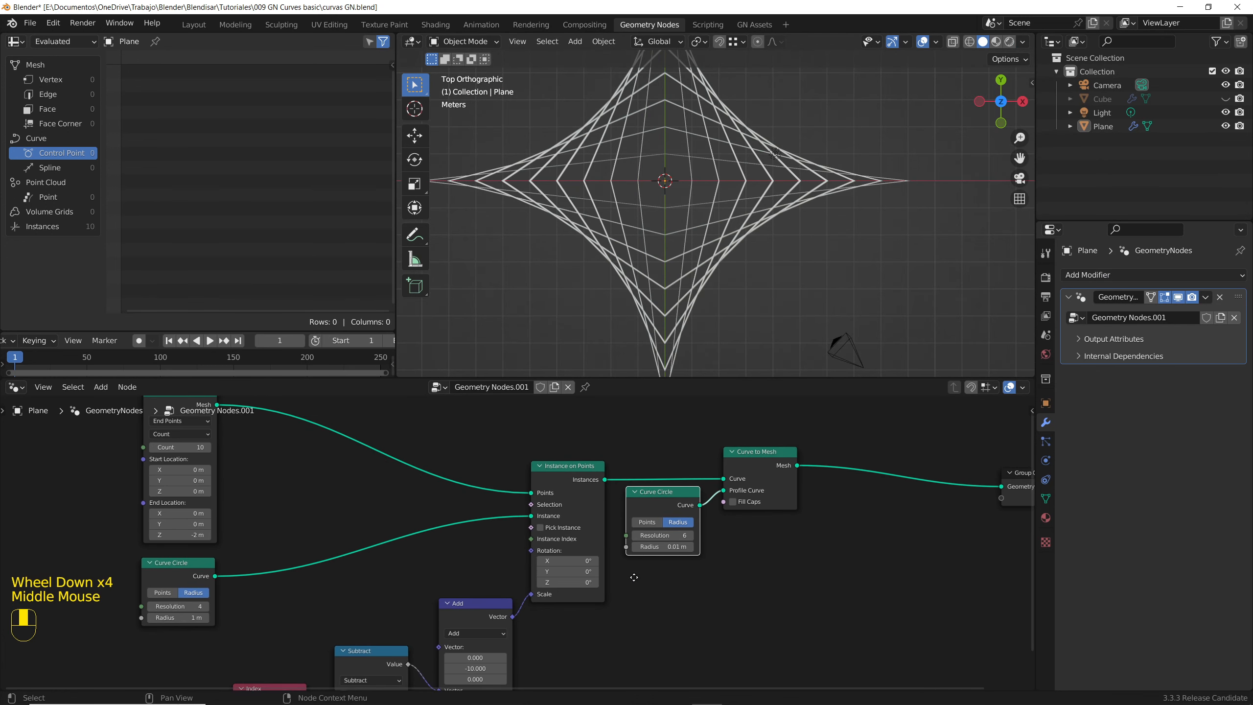
{"action": "left_click_drag", "start_coordinate": [663, 547], "coordinate": [672, 547], "text": "shift"}
{"action": "middle_click_drag", "start_coordinate": [667, 261], "coordinate": [687, 216]}
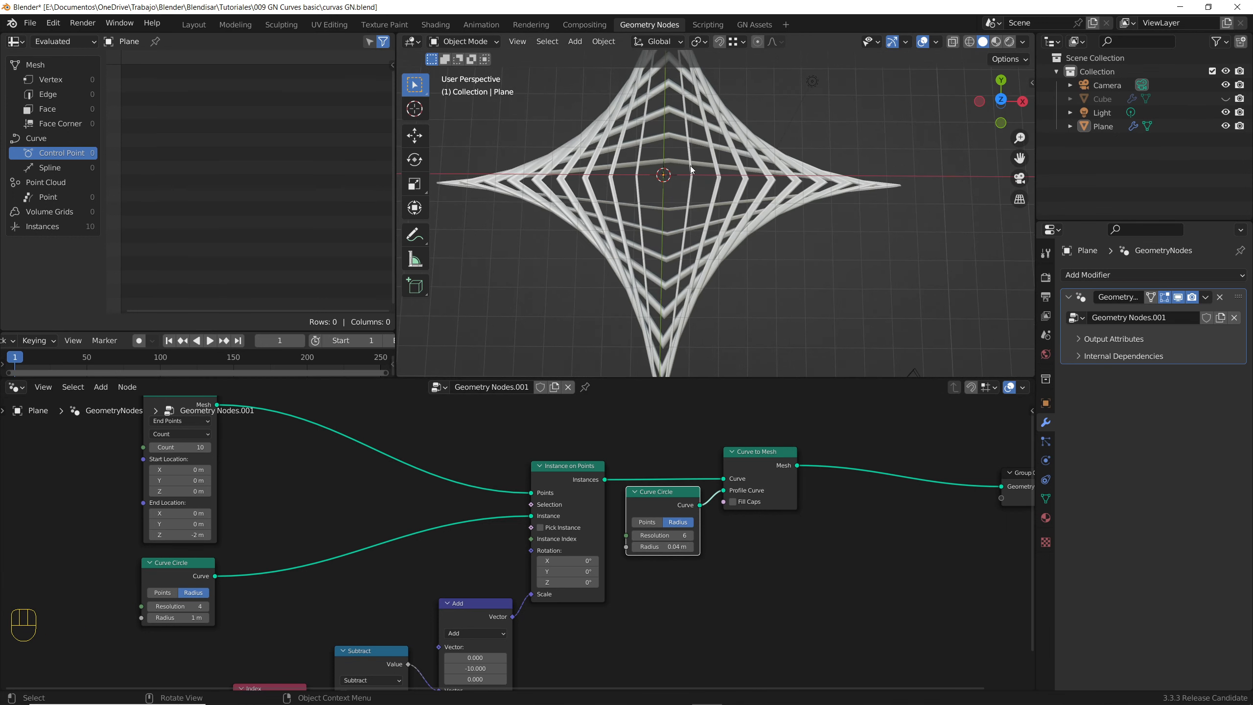
{"action": "scroll", "coordinate": [691, 195], "scroll_direction": "down", "scroll_amount": 1}
{"action": "scroll", "coordinate": [691, 195], "scroll_direction": "up", "scroll_amount": 2}
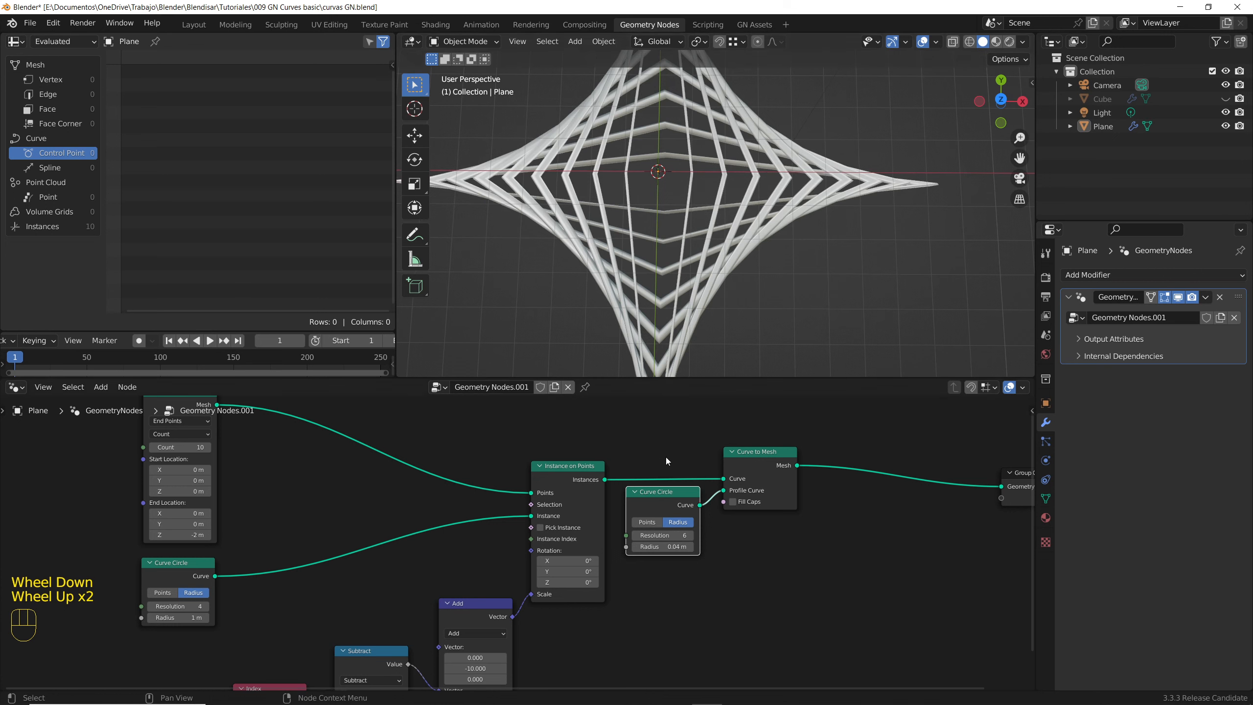
Move Curve to Mesh and its profile circle aside and insert a Realize Instances node after Instance on Points.
{"action": "left_click", "coordinate": [760, 498]}
{"action": "left_click_drag", "start_coordinate": [666, 498], "coordinate": [785, 502]}
{"action": "left_click", "coordinate": [678, 454]}
{"action": "key", "text": "shift+a"}
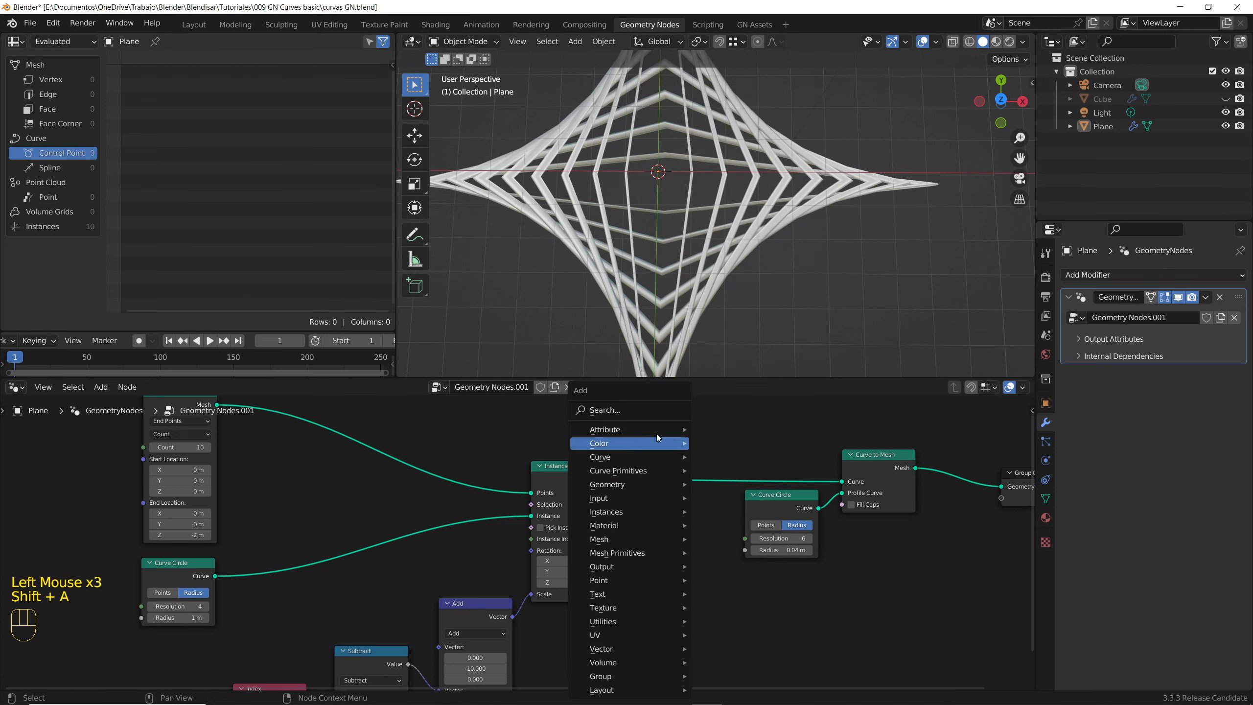
{"action": "left_click", "coordinate": [631, 410]}
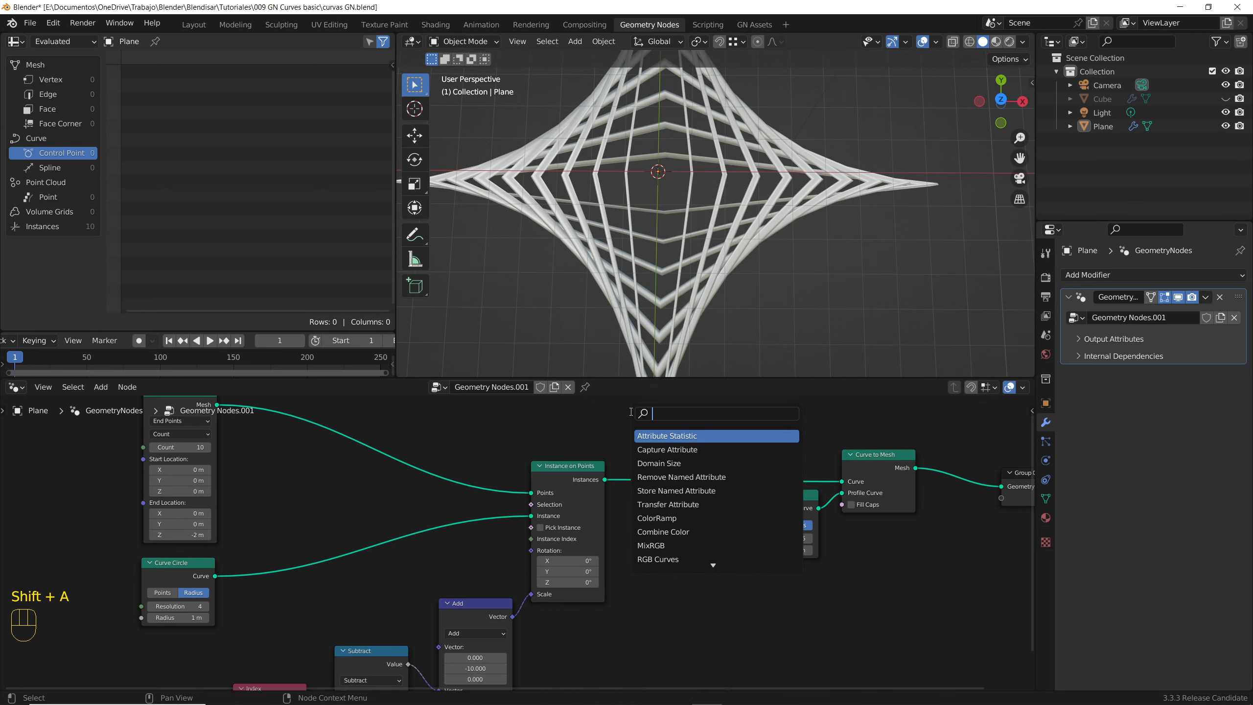
{"action": "type", "text": "realize"}
{"action": "key", "text": "Return"}
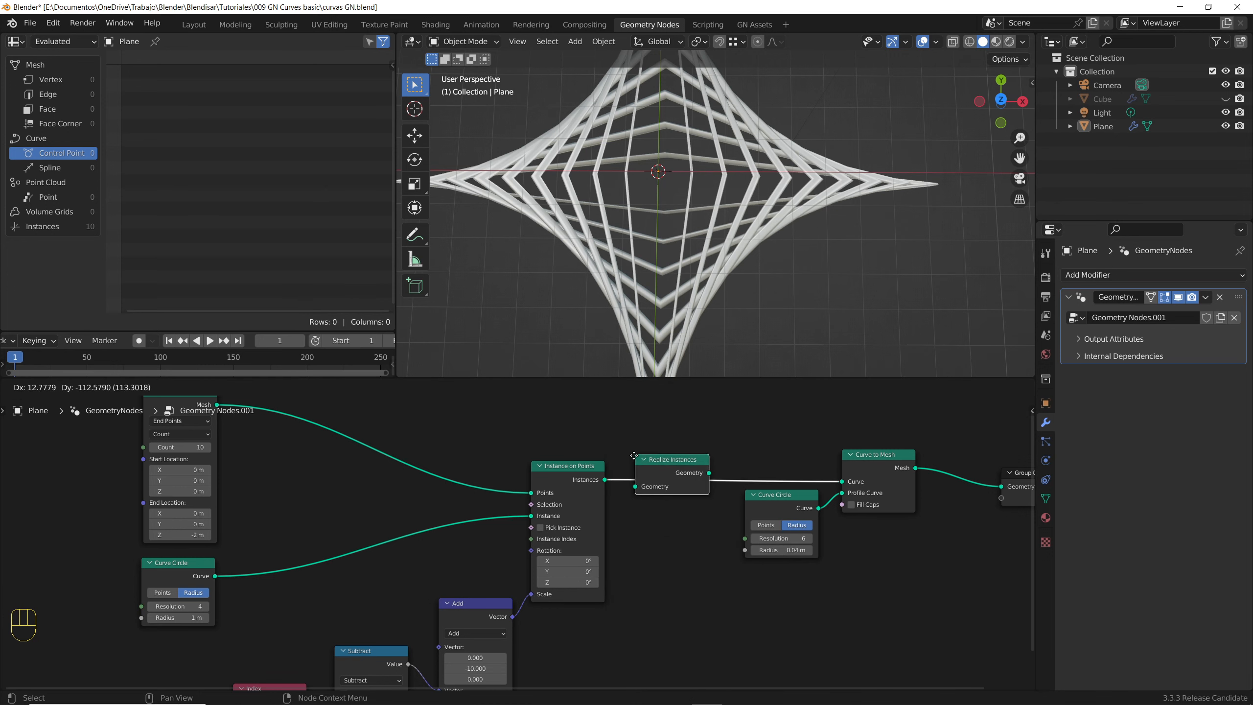
{"action": "left_click", "coordinate": [635, 464]}
{"action": "mouse_move", "coordinate": [684, 307]}
{"action": "middle_mouse_down"}
{"action": "mouse_move", "coordinate": [641, 206]}
{"action": "mouse_move", "coordinate": [684, 288]}
{"action": "middle_mouse_up"}
Raise the instanced Curve Circle's Resolution to 32 and on to 64, checking the star from the top.
{"action": "left_click", "coordinate": [783, 551]}
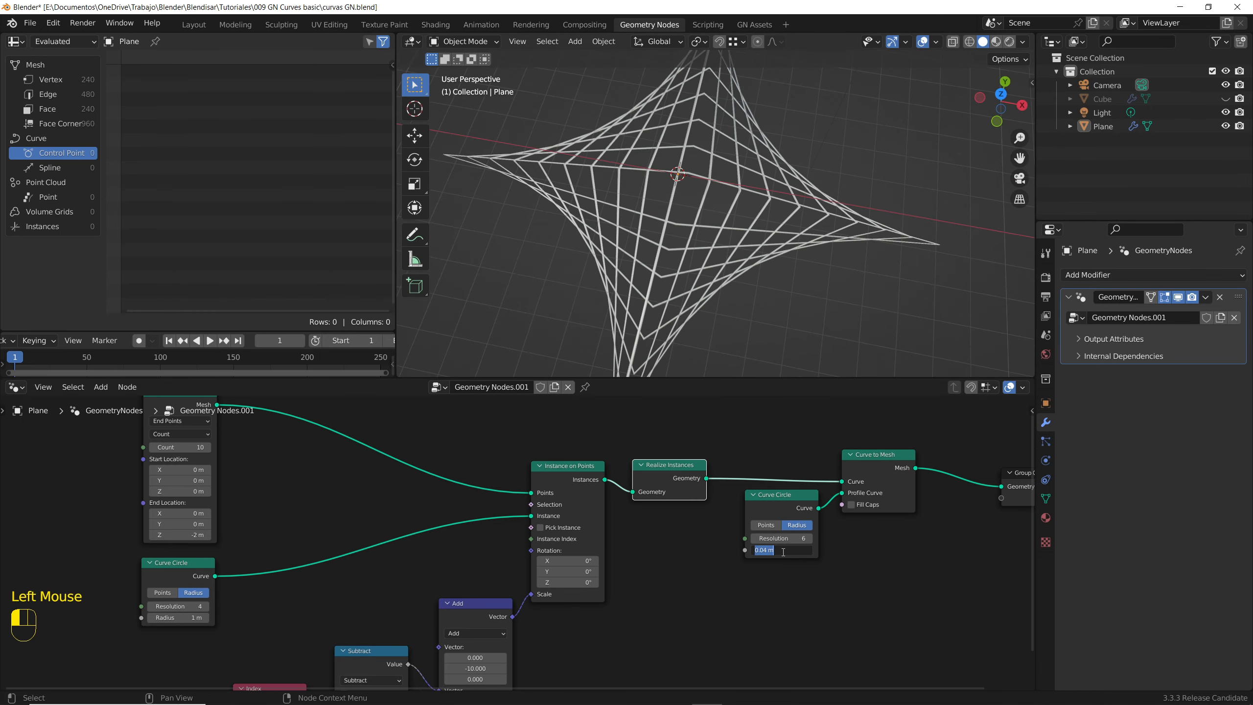
{"action": "middle_click_drag", "start_coordinate": [662, 203], "coordinate": [679, 271]}
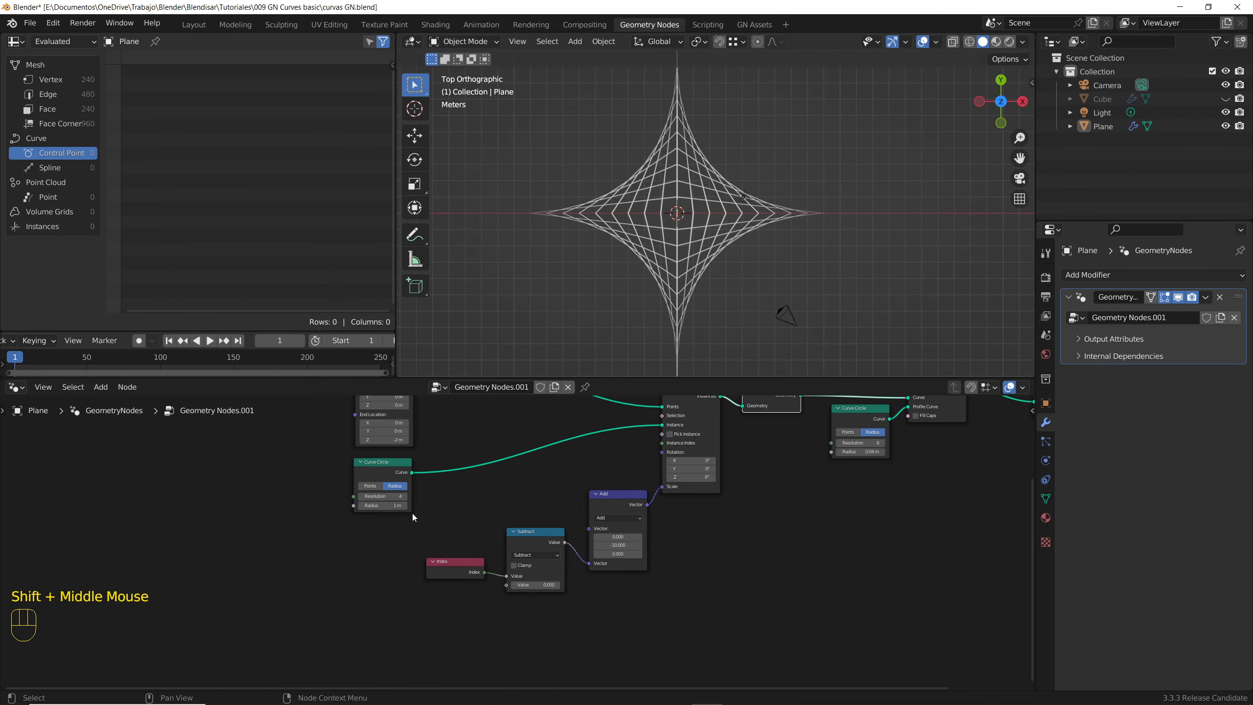
{"action": "scroll", "coordinate": [411, 513], "scroll_direction": "up", "scroll_amount": 6}
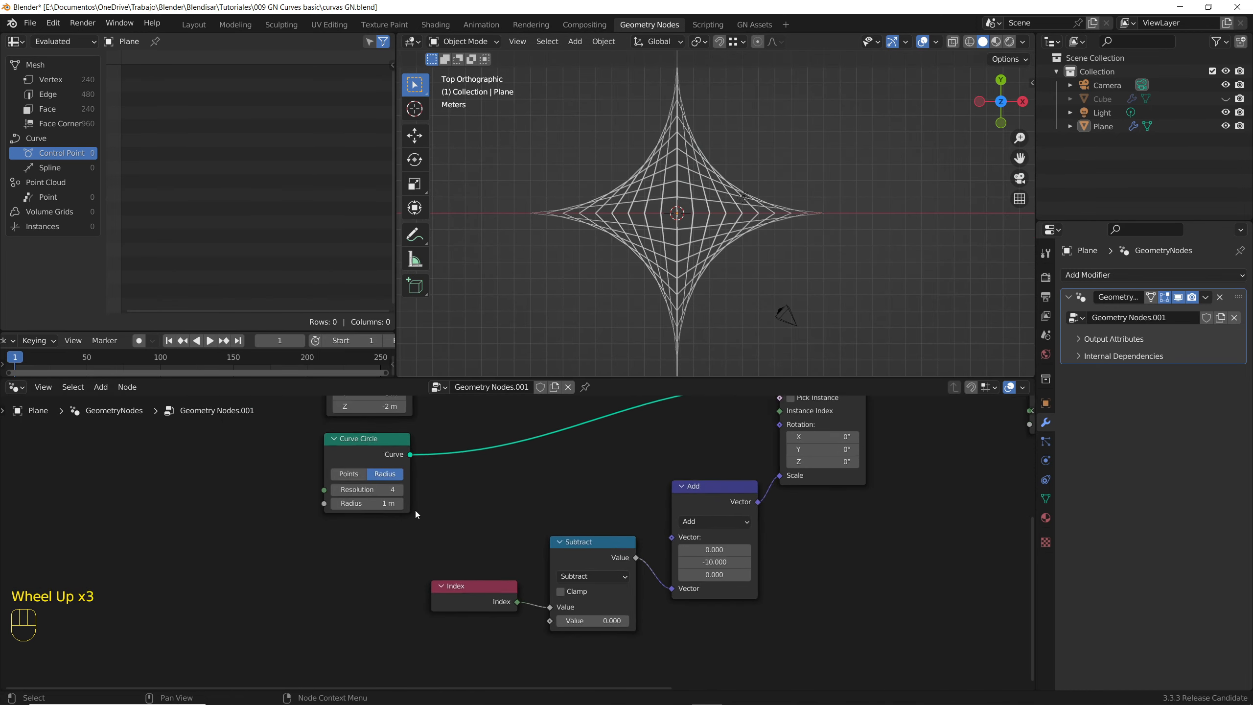
{"action": "left_click", "coordinate": [367, 486]}
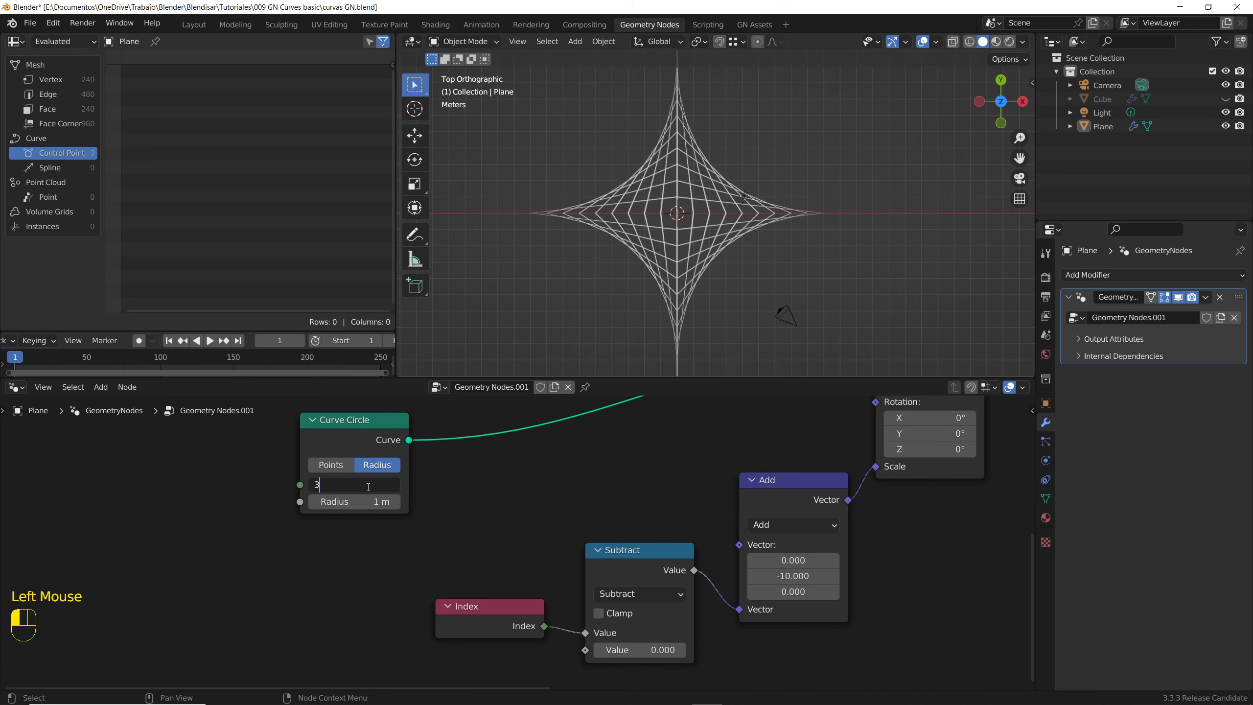
{"action": "type", "text": "32"}
{"action": "key", "text": "Return"}
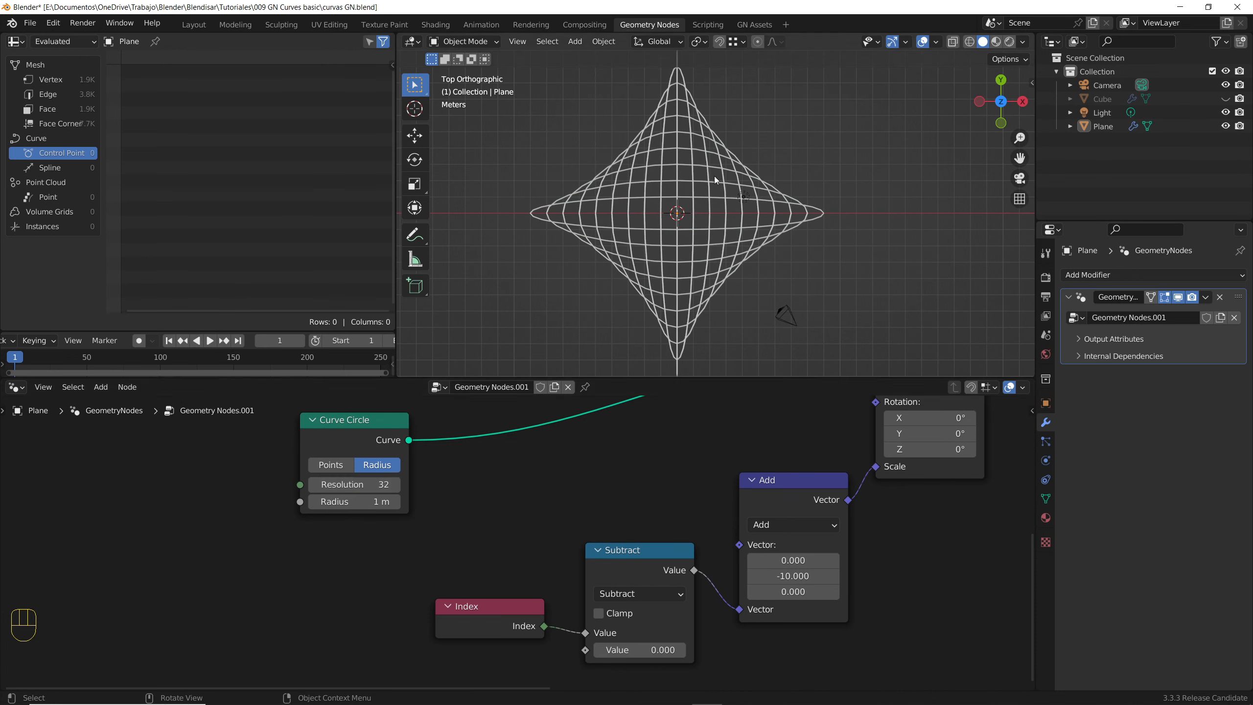
{"action": "key", "text": "Return"}
{"action": "scroll", "coordinate": [671, 216], "scroll_direction": "down", "scroll_amount": 1}
{"action": "scroll", "coordinate": [701, 593], "scroll_direction": "down", "scroll_amount": 1}
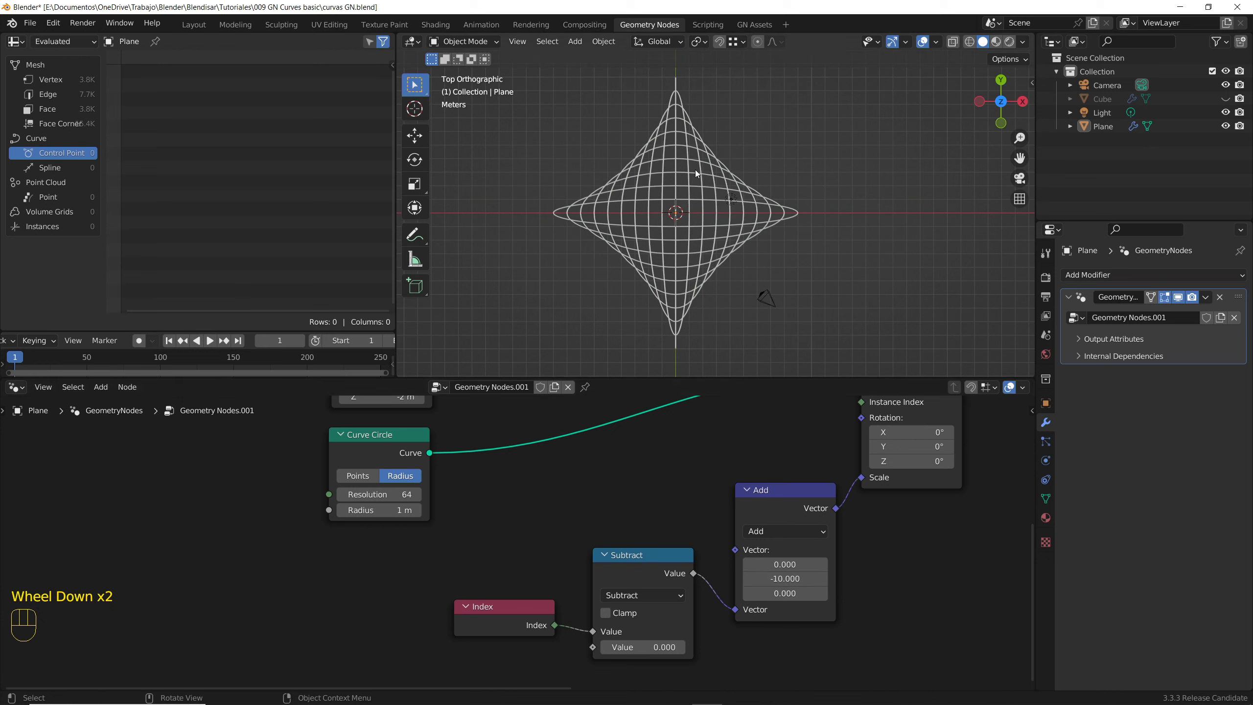
{"action": "scroll", "coordinate": [673, 113], "scroll_direction": "up", "scroll_amount": 1}
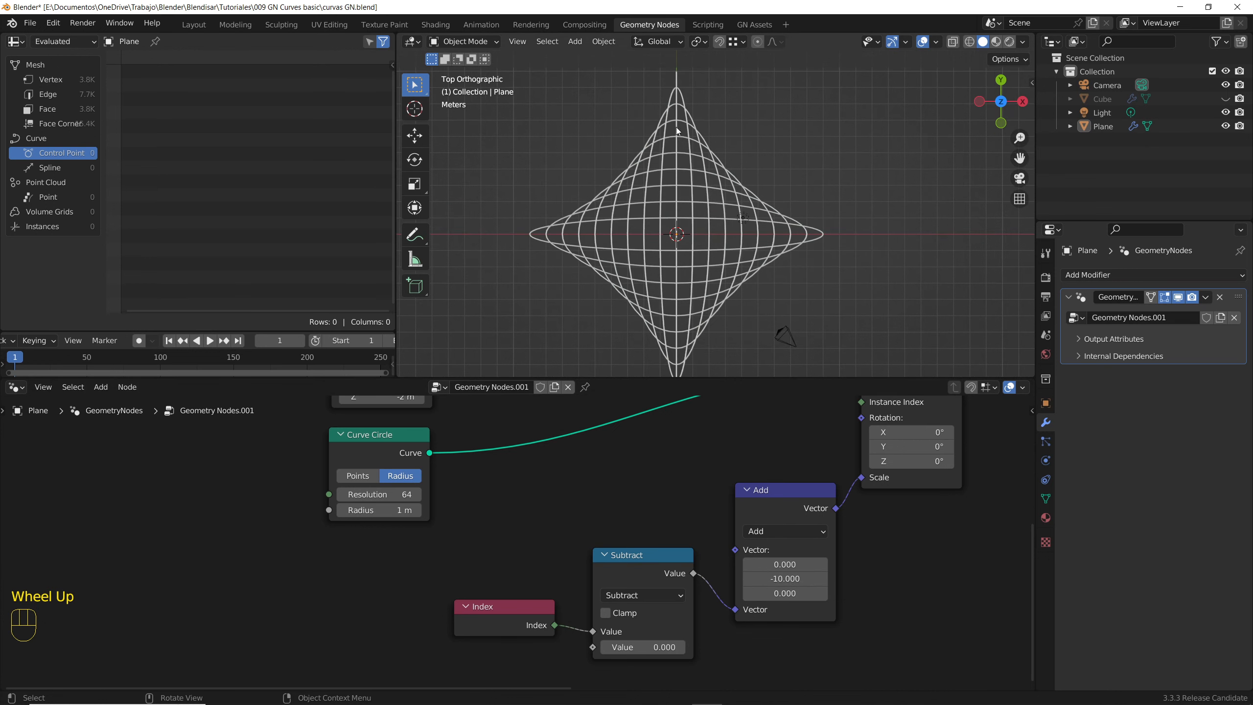
Try different values for the Add node's Y component and the Subtract node's second value.
{"action": "mouse_move", "coordinate": [784, 579]}
{"action": "left_mouse_down", "text": "shift"}
{"action": "mouse_move", "coordinate": [825, 579]}
{"action": "mouse_move", "coordinate": [805, 579]}
{"action": "left_mouse_up", "text": "shift"}
{"action": "left_click_drag", "start_coordinate": [643, 647], "coordinate": [705, 648], "text": "shift"}
{"action": "scroll", "coordinate": [705, 450], "scroll_direction": "down", "scroll_amount": 3}
{"action": "middle_click_drag", "start_coordinate": [705, 450], "coordinate": [661, 574]}
{"action": "scroll", "coordinate": [661, 574], "scroll_direction": "down", "scroll_amount": 1}
{"action": "middle_click_drag", "start_coordinate": [616, 291], "coordinate": [625, 210]}
Raise the Mesh Line's End Location Z to a positive value and check the circles in perspective.
{"action": "scroll", "coordinate": [471, 563], "scroll_direction": "up", "scroll_amount": 2}
{"action": "left_click_drag", "start_coordinate": [479, 530], "coordinate": [508, 530], "text": "shift"}
{"action": "scroll", "coordinate": [683, 262], "scroll_direction": "up", "scroll_amount": 1}
{"action": "middle_click_drag", "start_coordinate": [683, 261], "coordinate": [670, 293]}
{"action": "scroll", "coordinate": [649, 556], "scroll_direction": "down", "scroll_amount": 2}
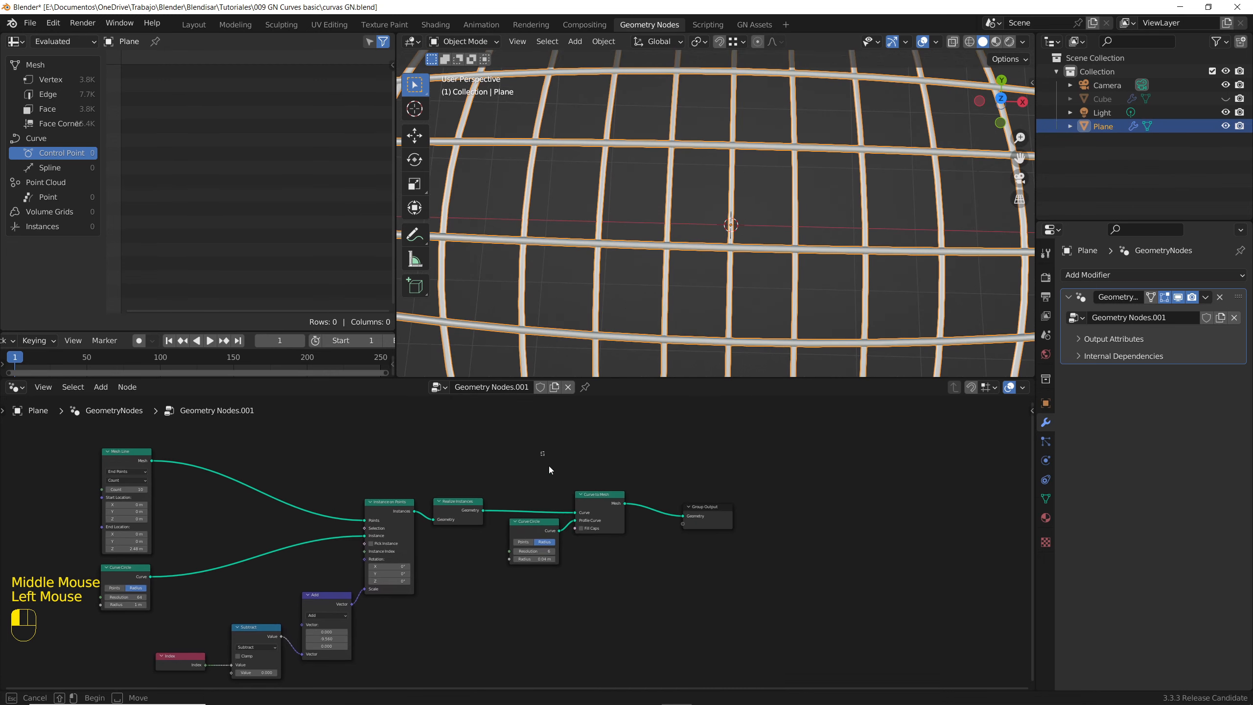
Move the downstream nodes farther from Instance on Points and detach Realize Instances, parking it below the profile circle.
{"action": "left_click_drag", "start_coordinate": [740, 451], "coordinate": [493, 605]}
{"action": "key", "text": "g"}
{"action": "left_click", "coordinate": [647, 529]}
{"action": "left_click", "coordinate": [647, 529]}
{"action": "left_click_drag", "start_coordinate": [446, 502], "coordinate": [767, 587], "text": "alt"}
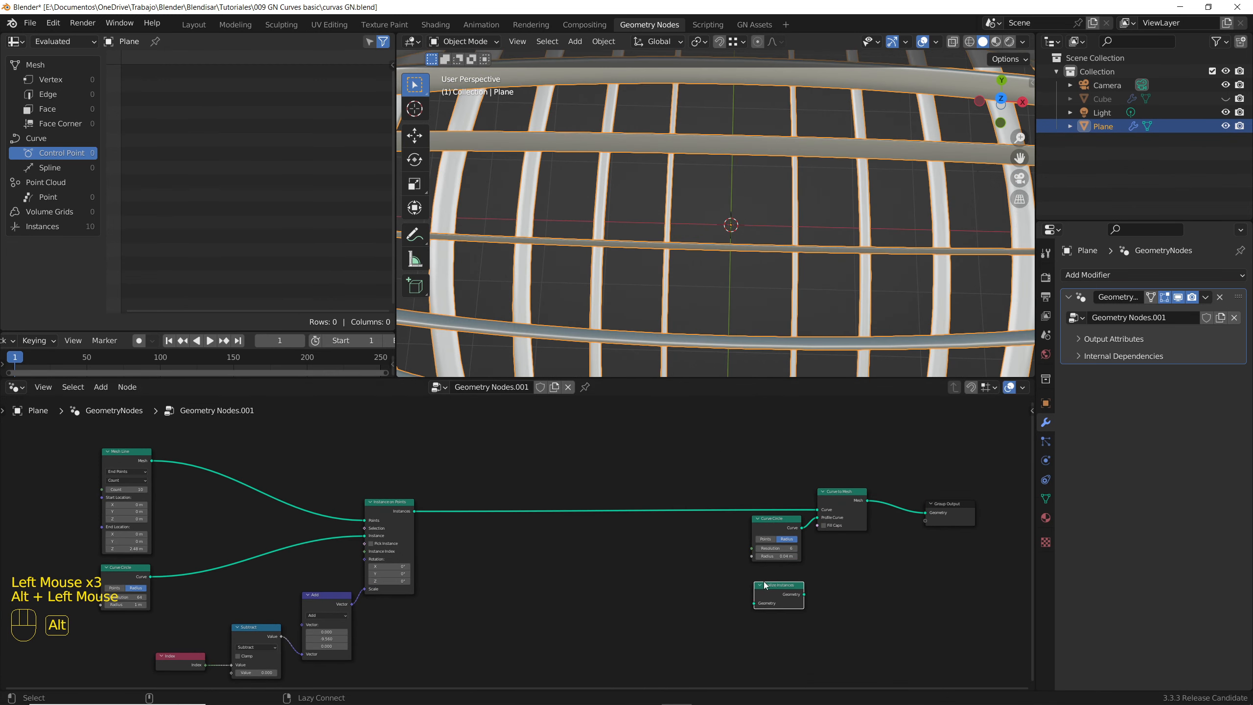
Delete the Add vector node driving the instance scale and move the Index and Subtract nodes aside.
{"action": "middle_click_drag", "start_coordinate": [327, 623], "coordinate": [456, 560]}
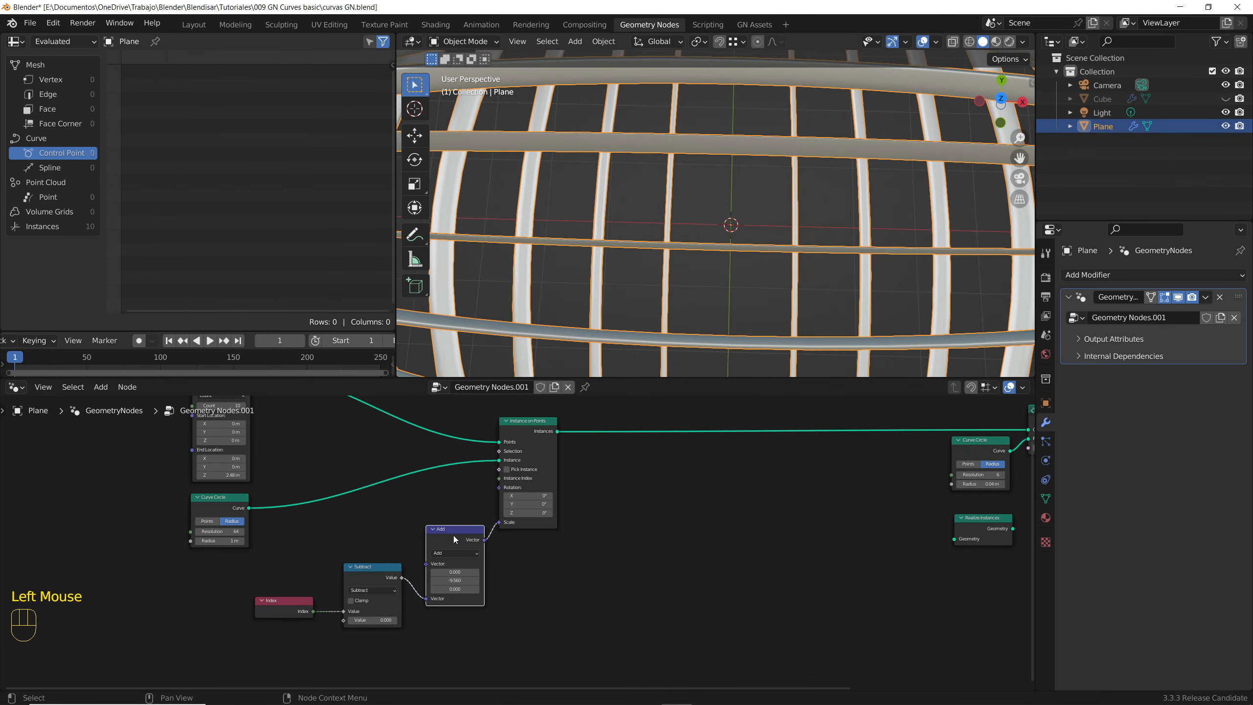
{"action": "key", "text": "Delete"}
{"action": "left_click_drag", "start_coordinate": [274, 588], "coordinate": [378, 575]}
{"action": "left_click_drag", "start_coordinate": [379, 569], "coordinate": [694, 593]}
{"action": "left_click", "coordinate": [654, 522]}
Insert a Translate Instances node between Instance on Points and Curve to Mesh.
{"action": "key", "text": "shift+a"}
{"action": "left_click", "coordinate": [605, 410]}
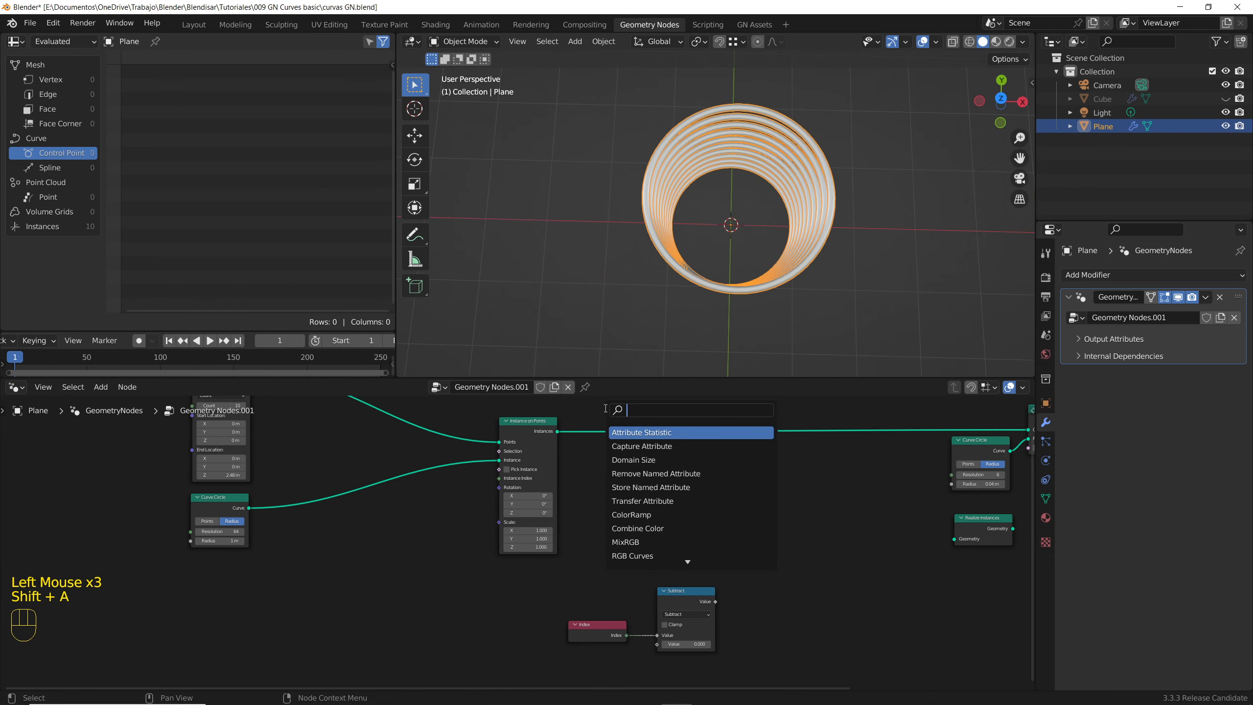
{"action": "type", "text": "tras"}
{"action": "key", "text": "Down"}
{"action": "key", "text": "Down"}
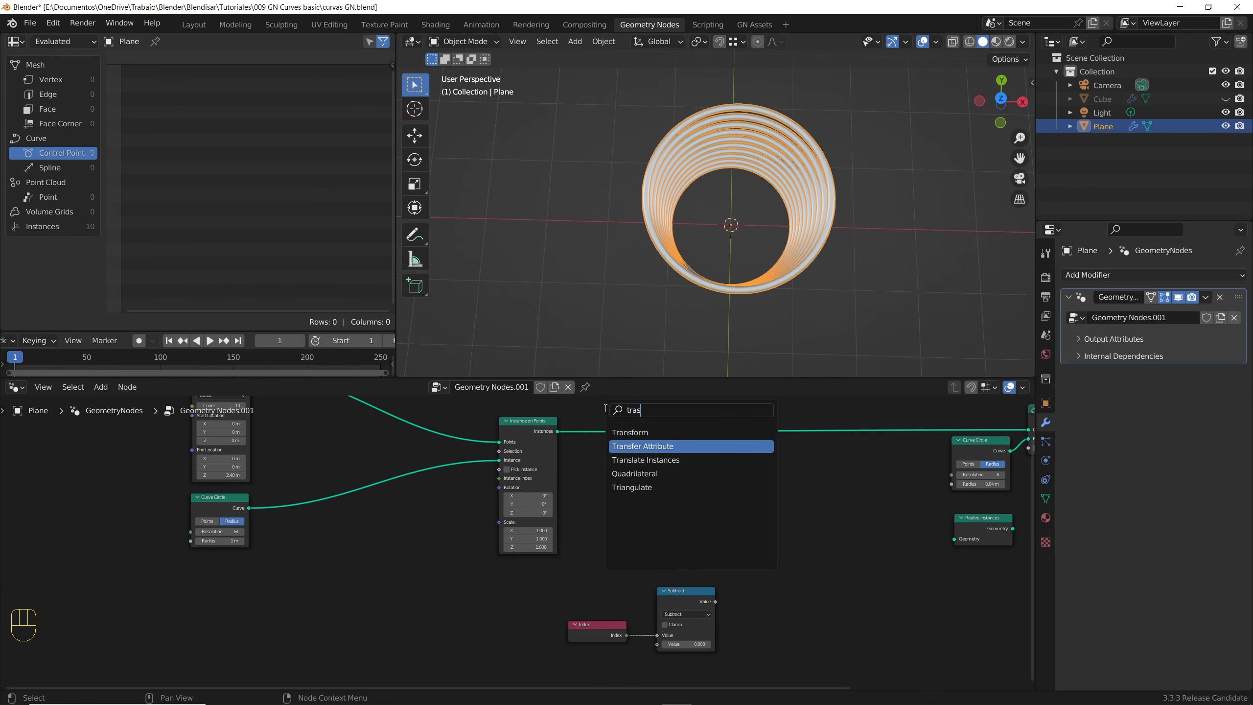
{"action": "key", "text": "Return"}
{"action": "left_click", "coordinate": [654, 411]}
Place Index and Subtract below Instance on Points and add a Combine XYZ node feeding the Translation input of Translate Instances.
{"action": "left_click_drag", "start_coordinate": [660, 593], "coordinate": [505, 585]}
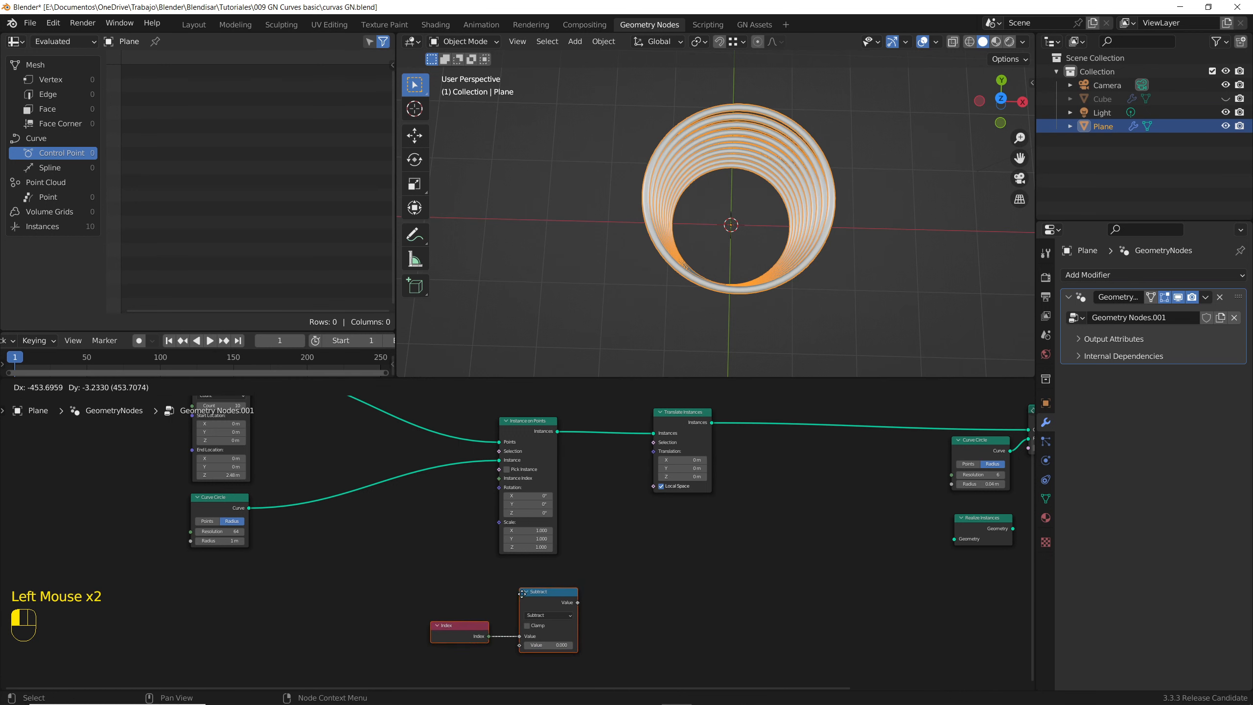
{"action": "left_click", "coordinate": [632, 556]}
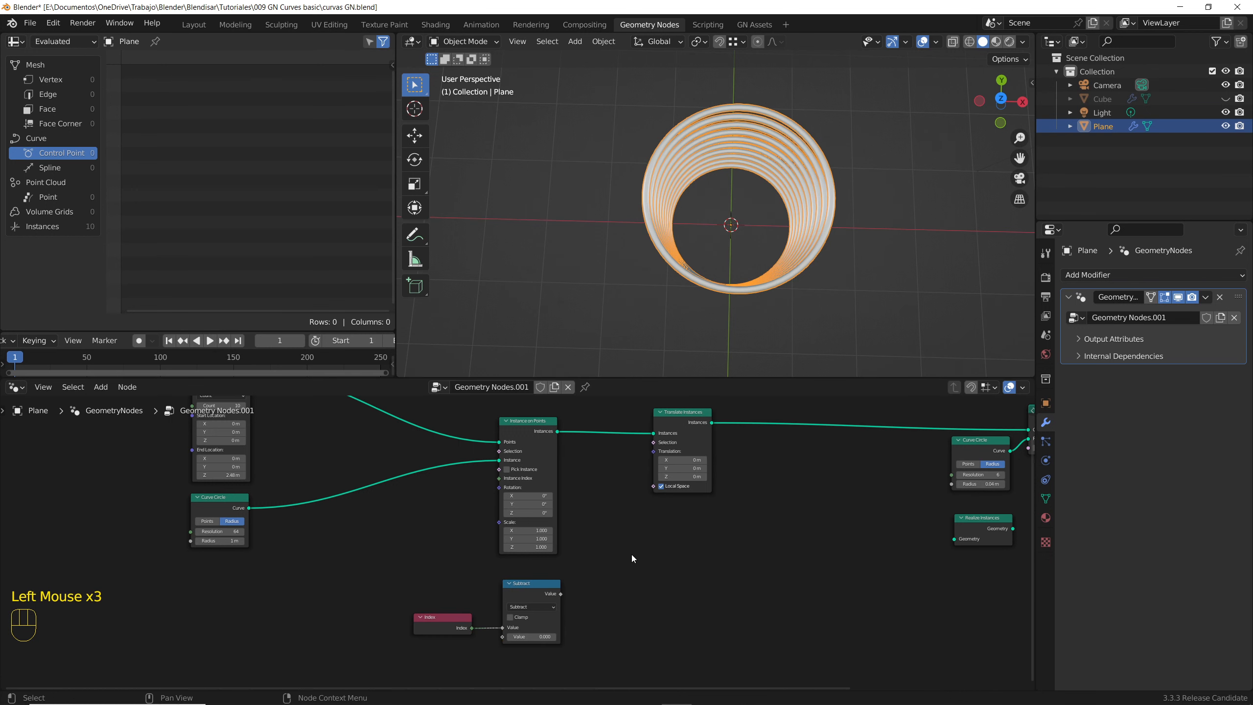
{"action": "left_click_drag", "start_coordinate": [653, 451], "coordinate": [623, 548]}
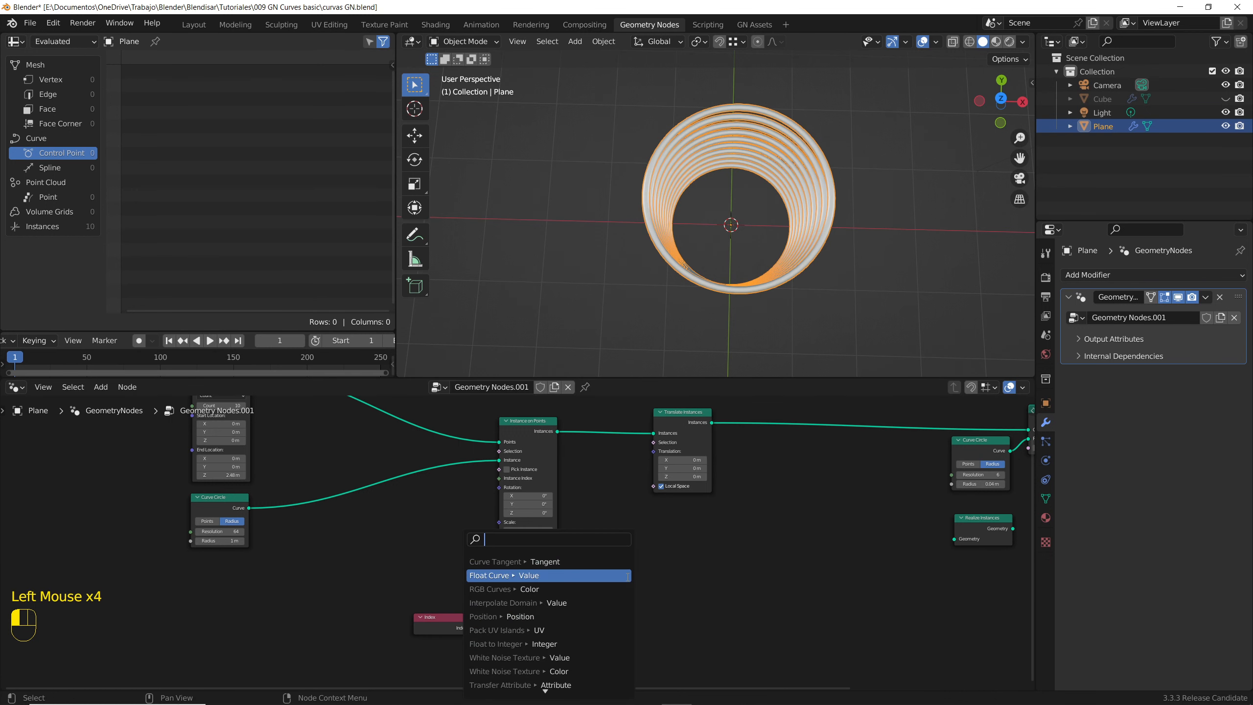
{"action": "type", "text": "comb"}
{"action": "key", "text": "Return"}
{"action": "left_click", "coordinate": [643, 539]}
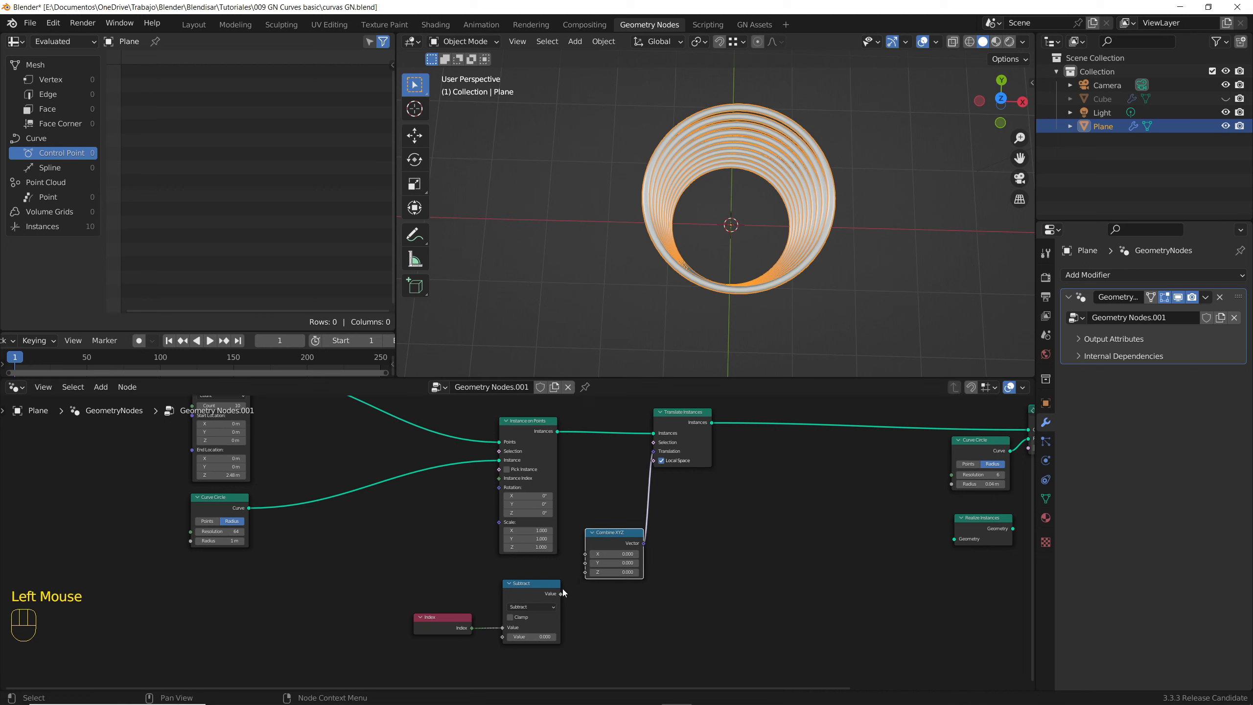
Connect the math node's output to the X input of Combine XYZ and switch its operation to Multiply.
{"action": "left_click_drag", "start_coordinate": [563, 592], "coordinate": [554, 594]}
{"action": "left_click", "coordinate": [522, 608]}
{"action": "left_click", "coordinate": [514, 524]}
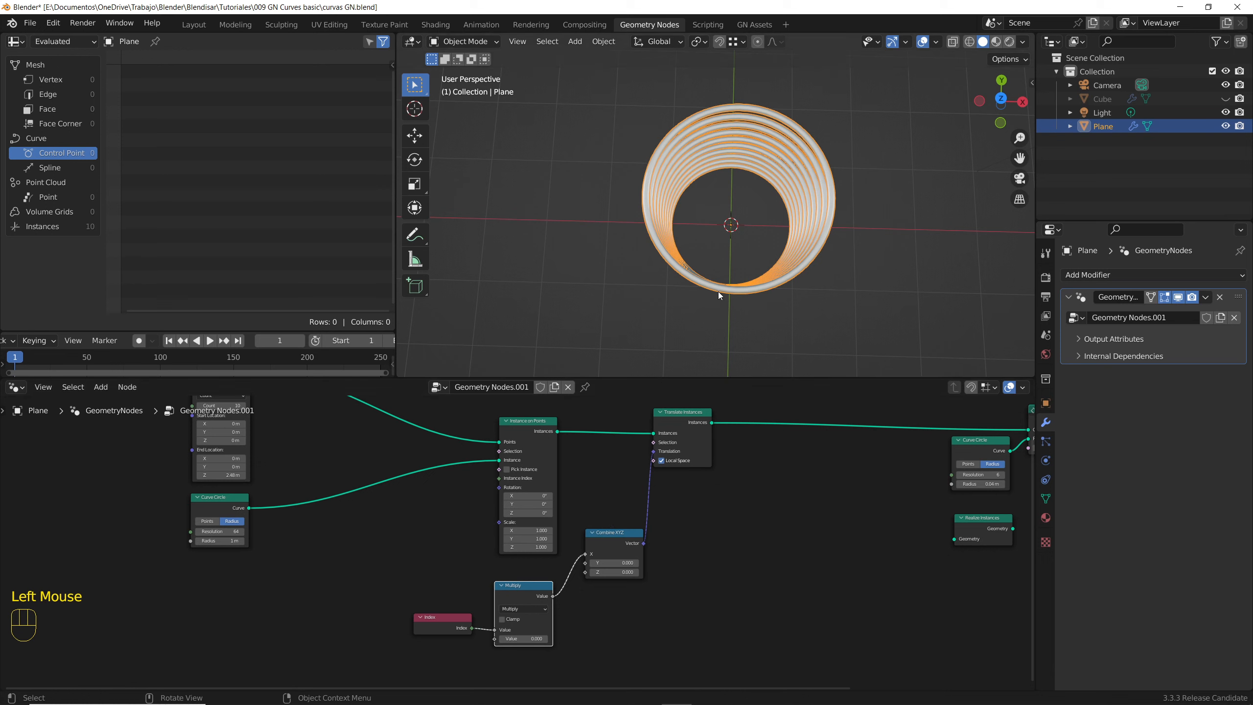
Reroute Multiply to the Y input of Combine XYZ and raise its factor to about 0.61, checking in top view.
{"action": "key", "text": "KP_7"}
{"action": "scroll", "coordinate": [740, 262], "scroll_direction": "down", "scroll_amount": 3}
{"action": "left_click_drag", "start_coordinate": [520, 639], "coordinate": [585, 563], "text": "shift"}
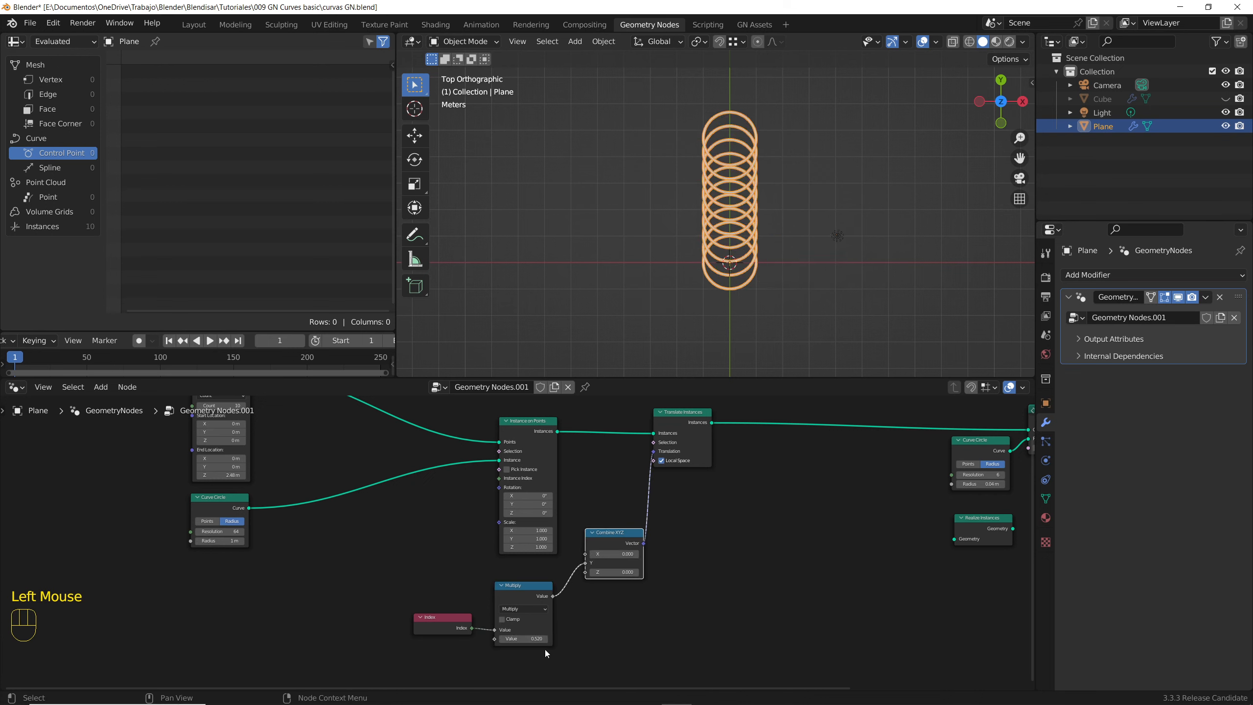
{"action": "mouse_move", "coordinate": [538, 639]}
{"action": "left_mouse_down", "text": "shift"}
{"action": "mouse_move", "coordinate": [568, 639]}
{"action": "mouse_move", "coordinate": [526, 641]}
{"action": "left_mouse_up", "text": "shift"}
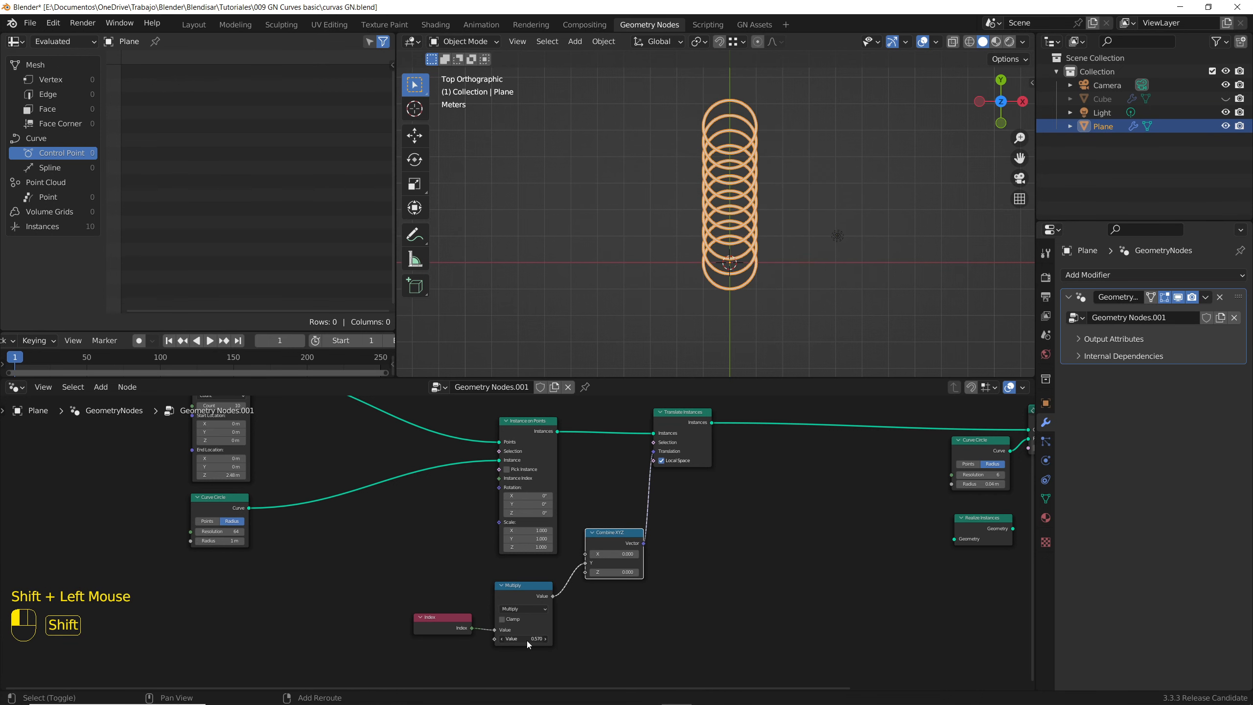
Insert a Scale Instances node between Translate Instances and Curve to Mesh.
{"action": "scroll", "coordinate": [675, 483], "scroll_direction": "down", "scroll_amount": 1}
{"action": "middle_click_drag", "start_coordinate": [675, 484], "coordinate": [637, 507]}
{"action": "key", "text": "shift+a"}
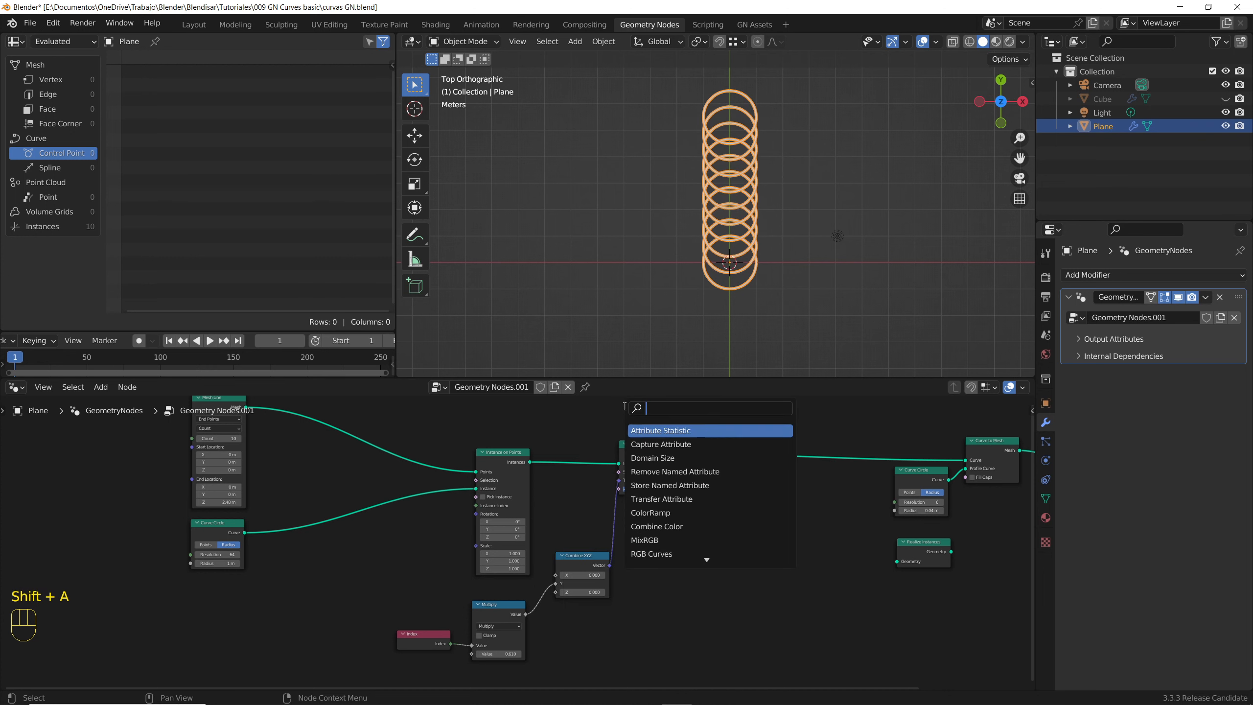
{"action": "type", "text": "scale"}
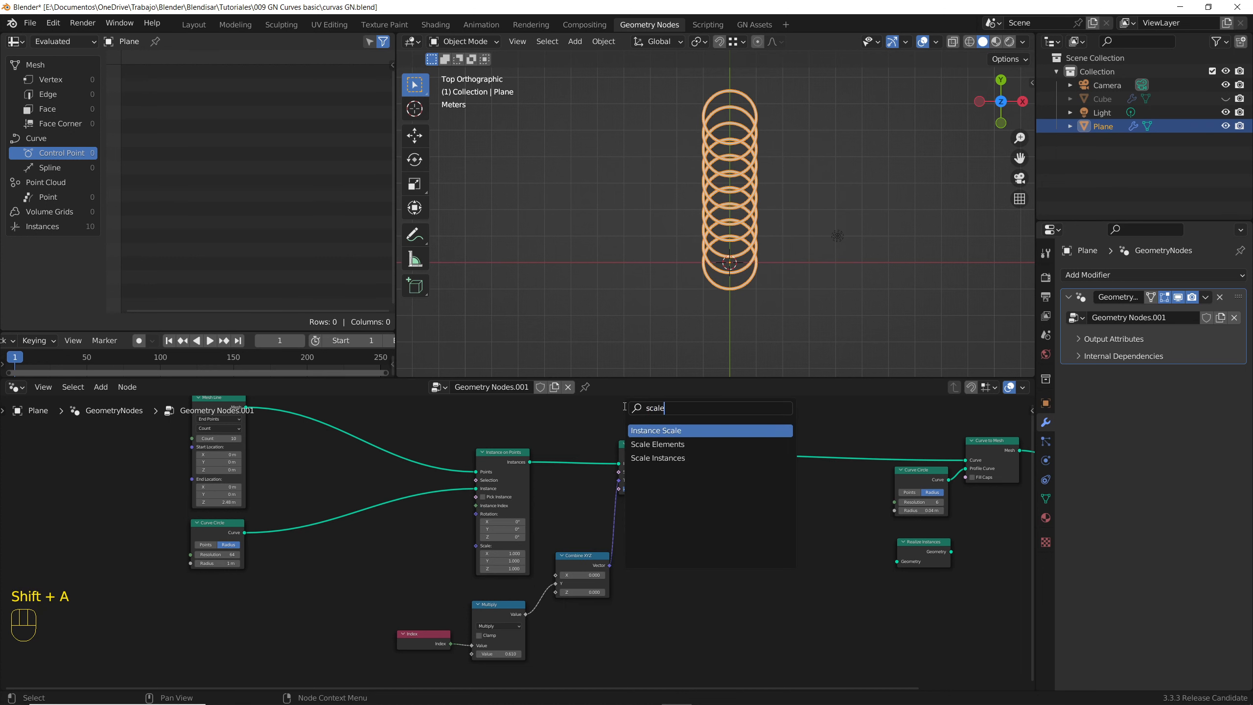
{"action": "key", "text": "Down"}
{"action": "key", "text": "Down"}
{"action": "key", "text": "Return"}
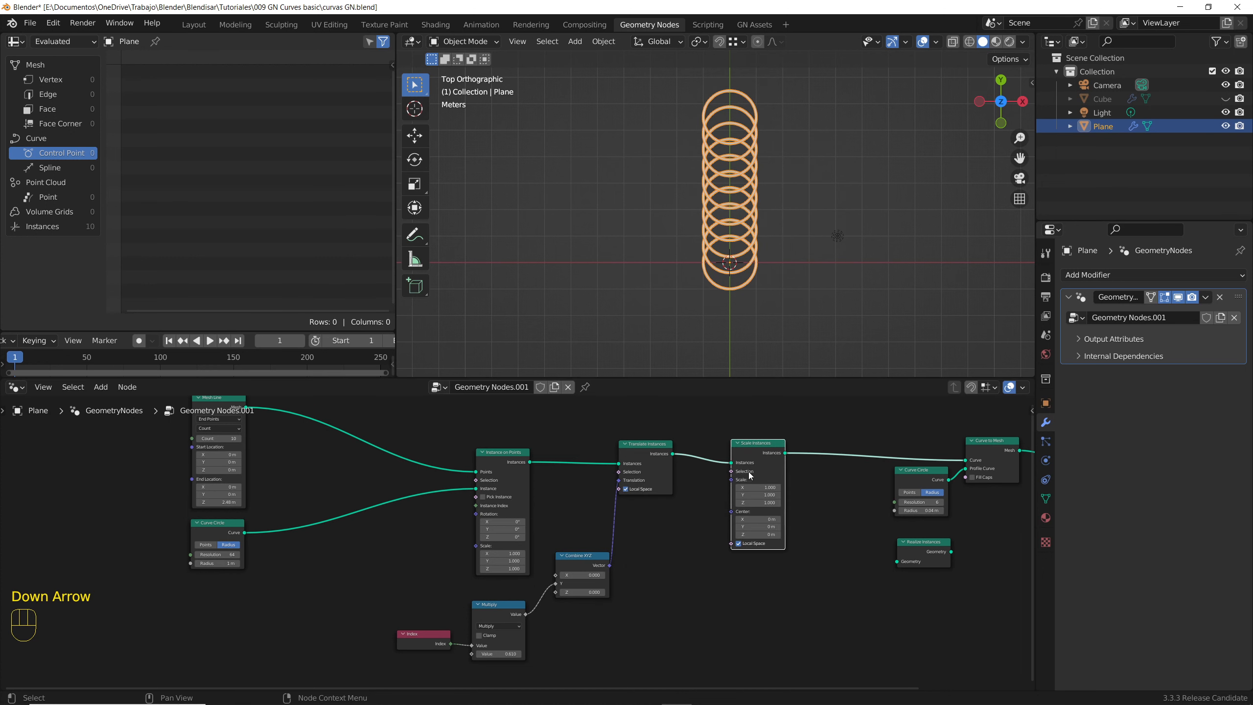
{"action": "left_click", "coordinate": [739, 501]}
{"action": "middle_click_drag", "start_coordinate": [677, 557], "coordinate": [687, 522]}
Duplicate the Multiply node with its Index link kept and place Index below the original Multiply.
{"action": "left_click", "coordinate": [498, 605]}
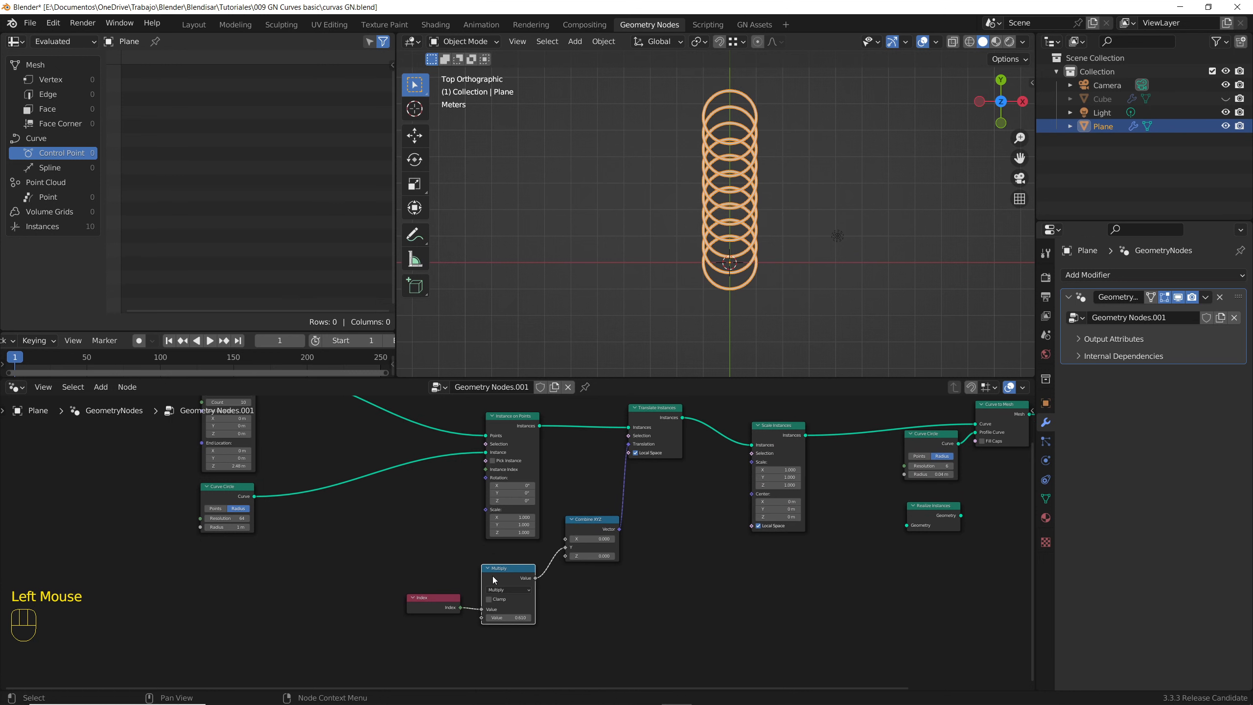
{"action": "key", "text": "ctrl+shift+d"}
{"action": "left_click", "coordinate": [617, 596]}
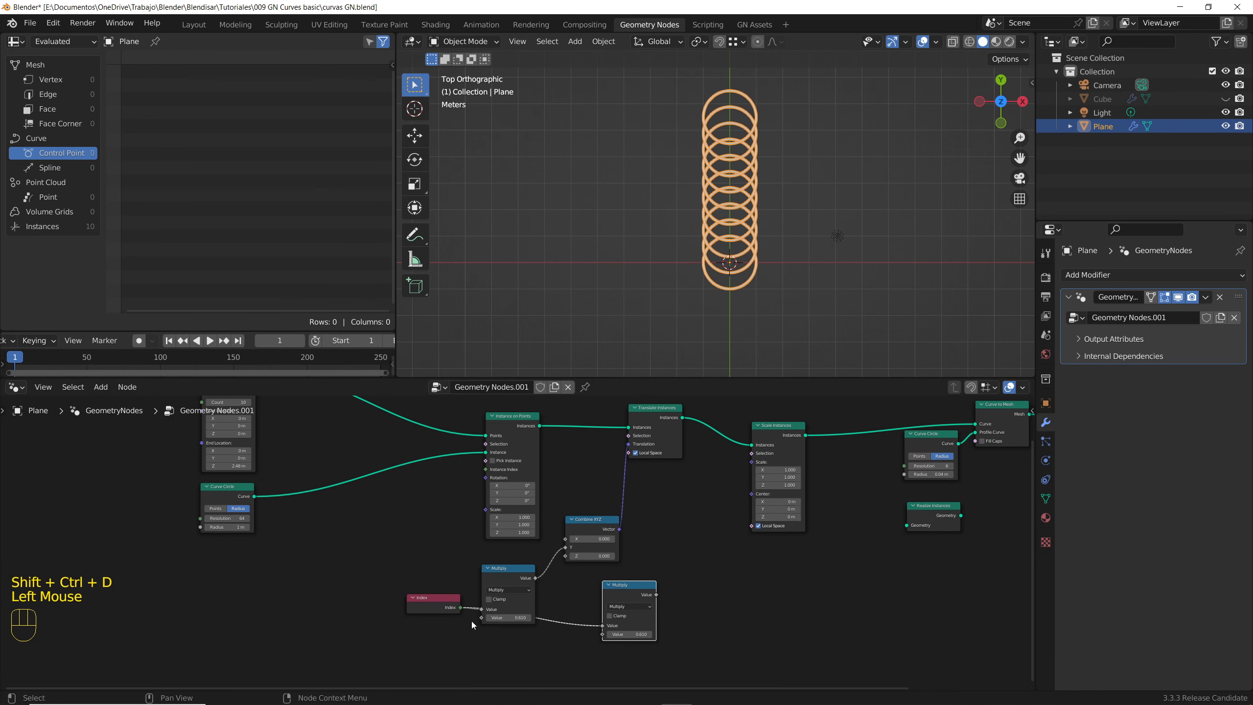
{"action": "left_click_drag", "start_coordinate": [428, 603], "coordinate": [430, 631]}
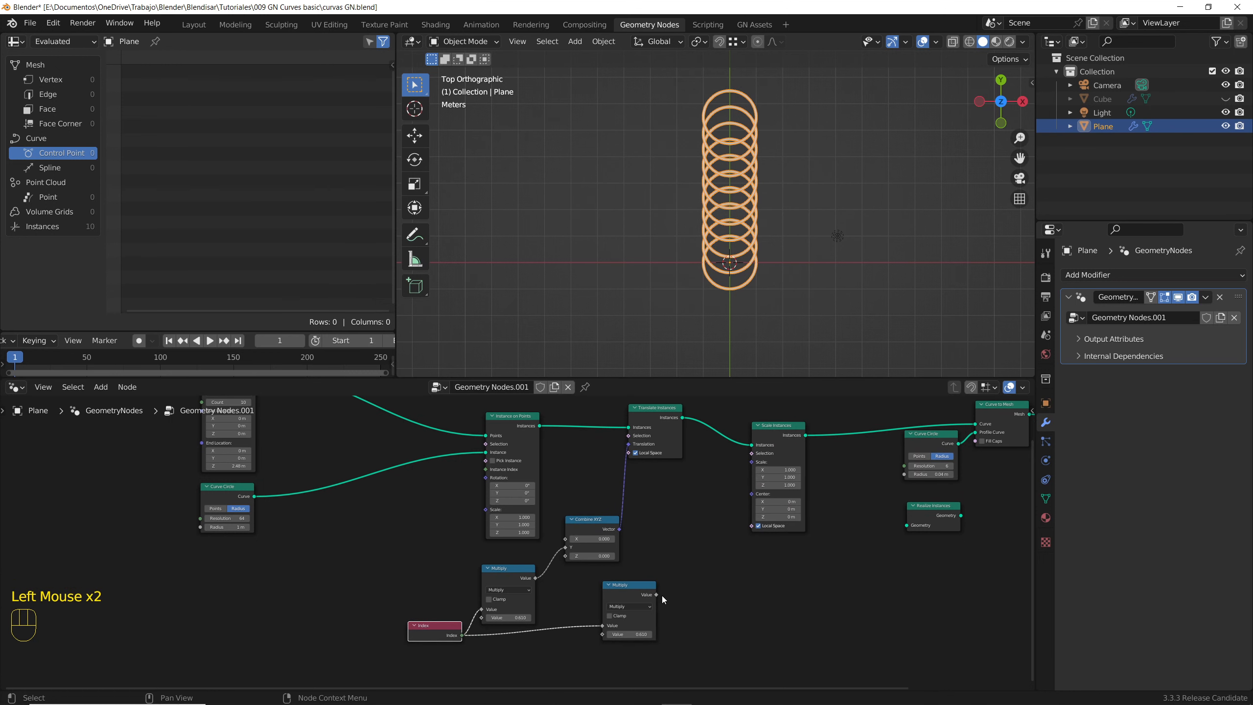
Connect the duplicated Multiply to the Scale of Scale Instances and set its factor to 1.04.
{"action": "left_click_drag", "start_coordinate": [657, 595], "coordinate": [752, 462]}
{"action": "scroll", "coordinate": [749, 247], "scroll_direction": "down", "scroll_amount": 2}
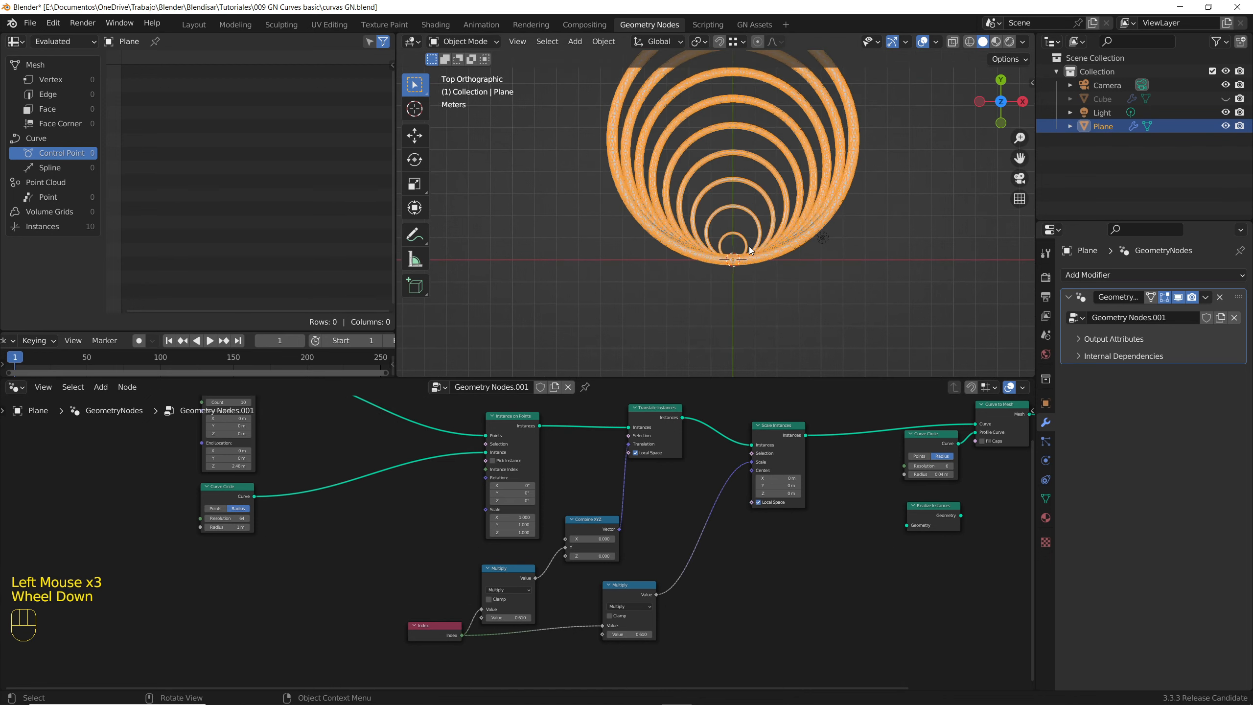
{"action": "scroll", "coordinate": [744, 210], "scroll_direction": "down", "scroll_amount": 1}
{"action": "scroll", "coordinate": [744, 210], "scroll_direction": "up", "scroll_amount": 1}
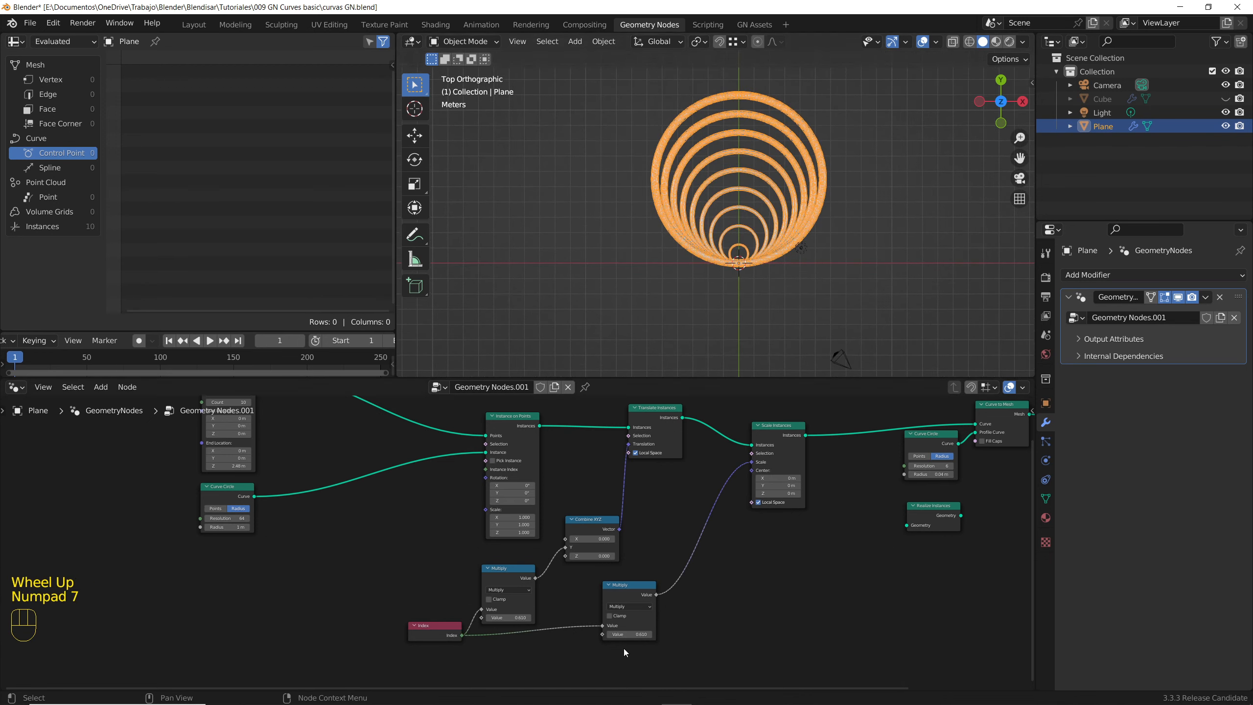
{"action": "left_click_drag", "start_coordinate": [629, 634], "coordinate": [544, 578], "text": "shift"}
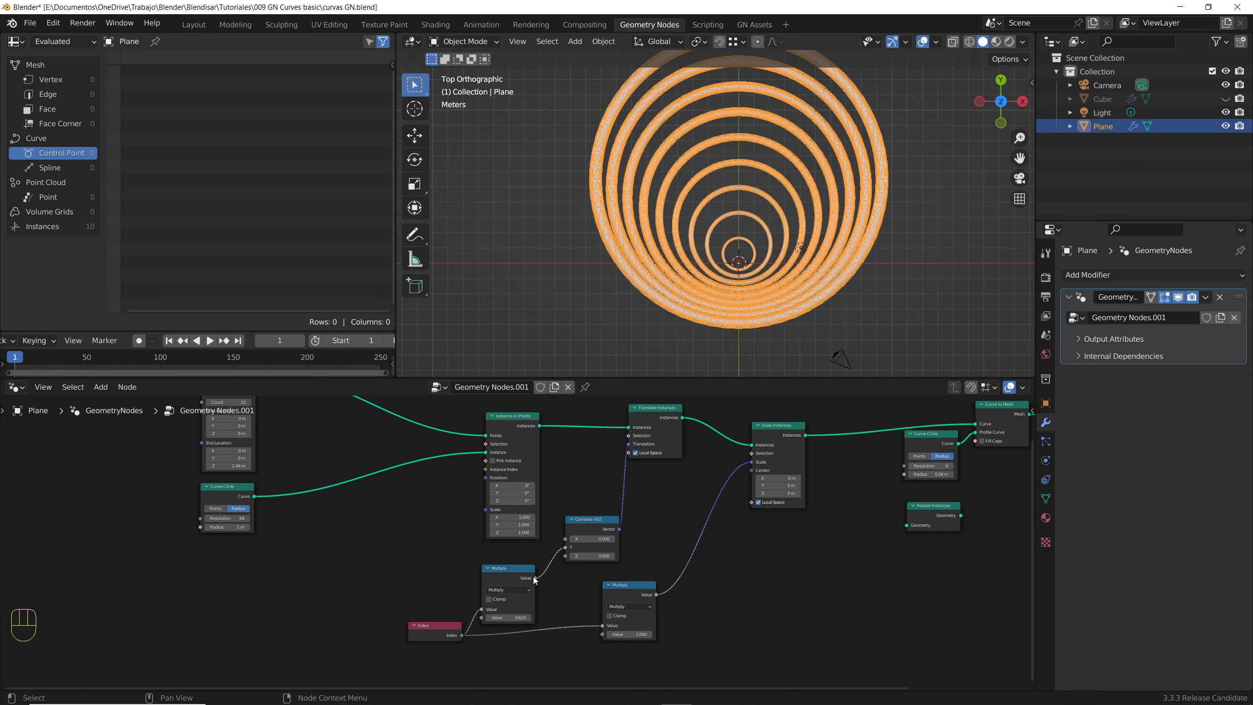
Drive the Scale of Scale Instances from the original Multiply, set that factor to 0.6 and deselect the plane.
{"action": "left_click_drag", "start_coordinate": [751, 472], "coordinate": [756, 468]}
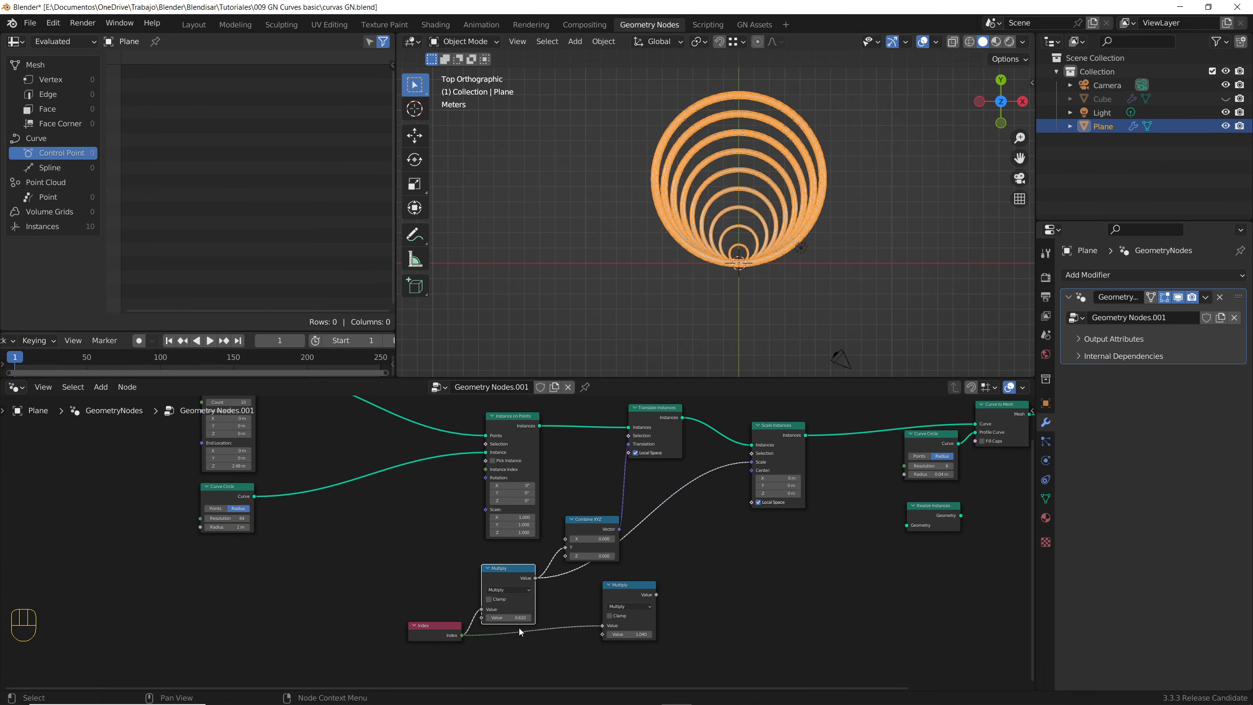
{"action": "mouse_move", "coordinate": [513, 618]}
{"action": "left_mouse_down", "text": "shift"}
{"action": "mouse_move", "coordinate": [548, 618]}
{"action": "mouse_move", "coordinate": [516, 618]}
{"action": "left_mouse_up", "text": "shift"}
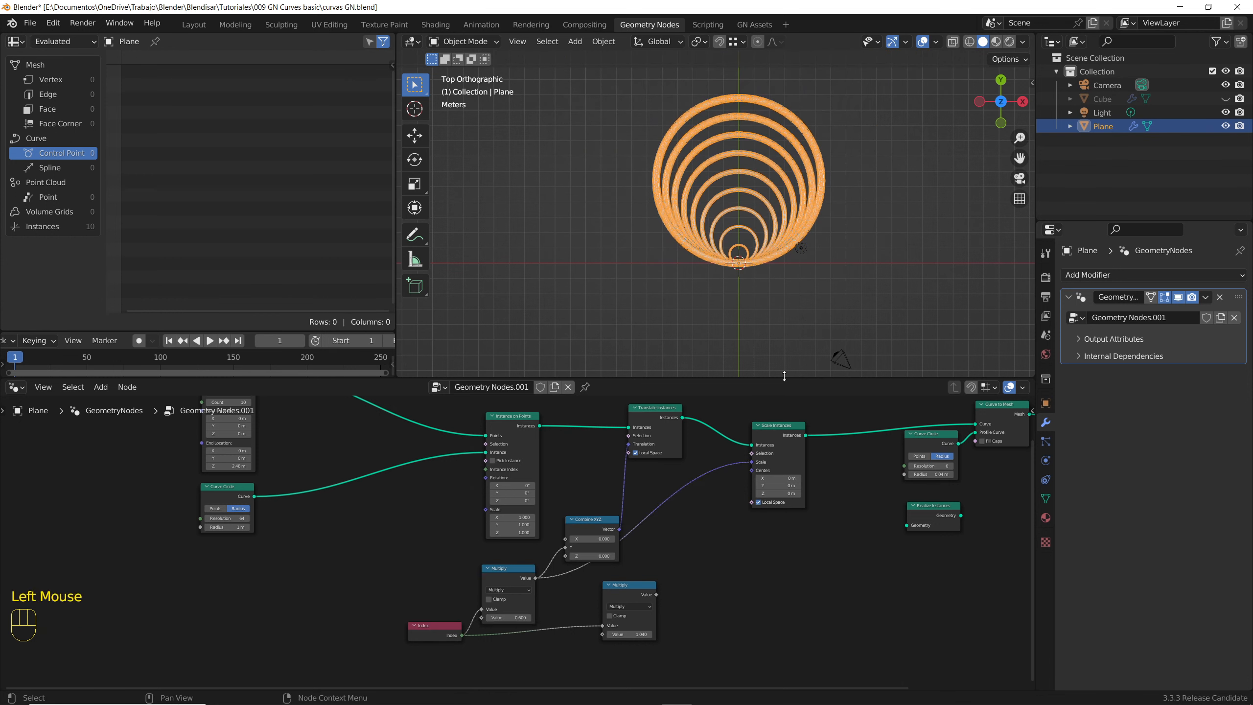
{"action": "left_click", "coordinate": [735, 242]}
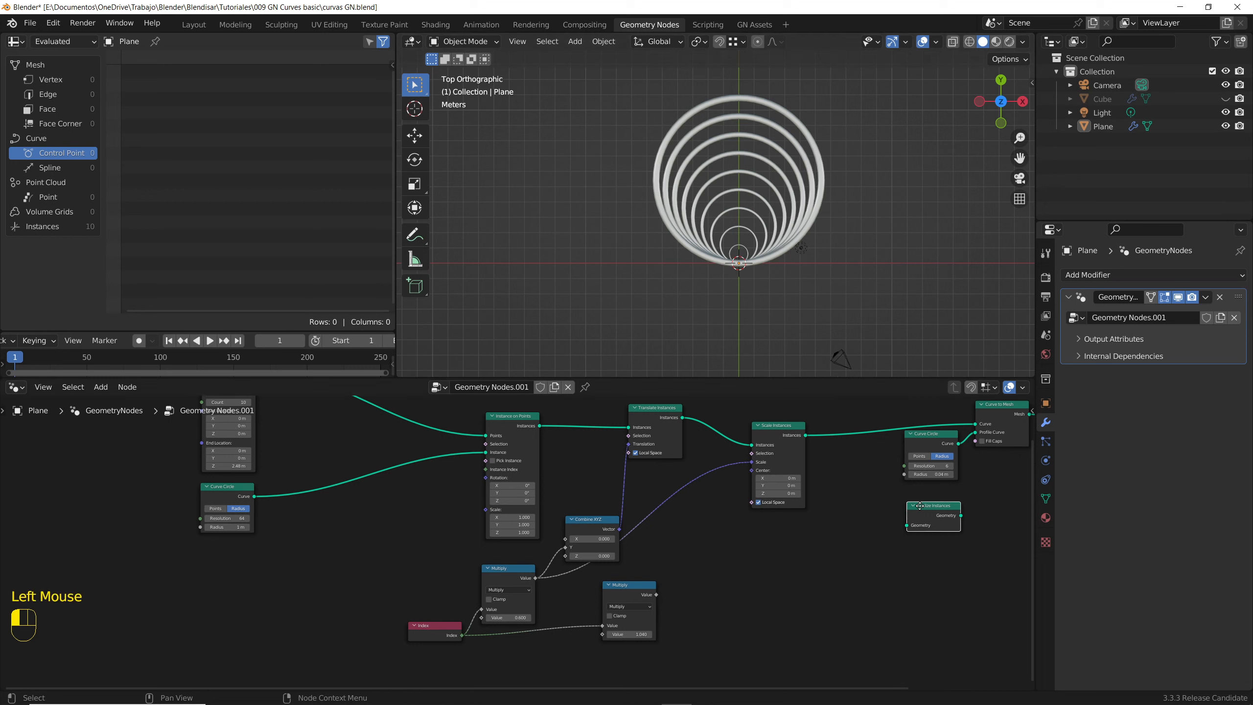
Insert the parked Realize Instances node between Scale Instances and Curve to Mesh.
{"action": "left_click_drag", "start_coordinate": [920, 506], "coordinate": [848, 470]}
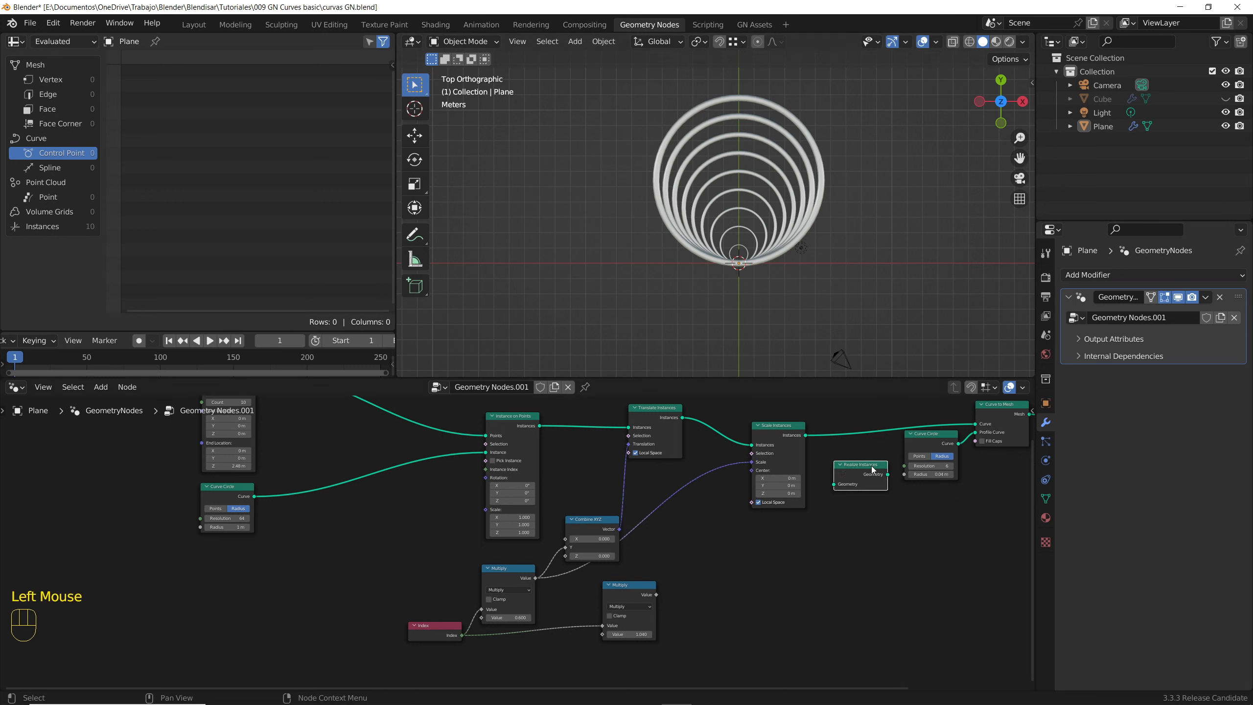
{"action": "middle_click_drag", "start_coordinate": [739, 248], "coordinate": [740, 273]}
{"action": "scroll", "coordinate": [741, 273], "scroll_direction": "up", "scroll_amount": 5}
{"action": "scroll", "coordinate": [740, 273], "scroll_direction": "up", "scroll_amount": 1}
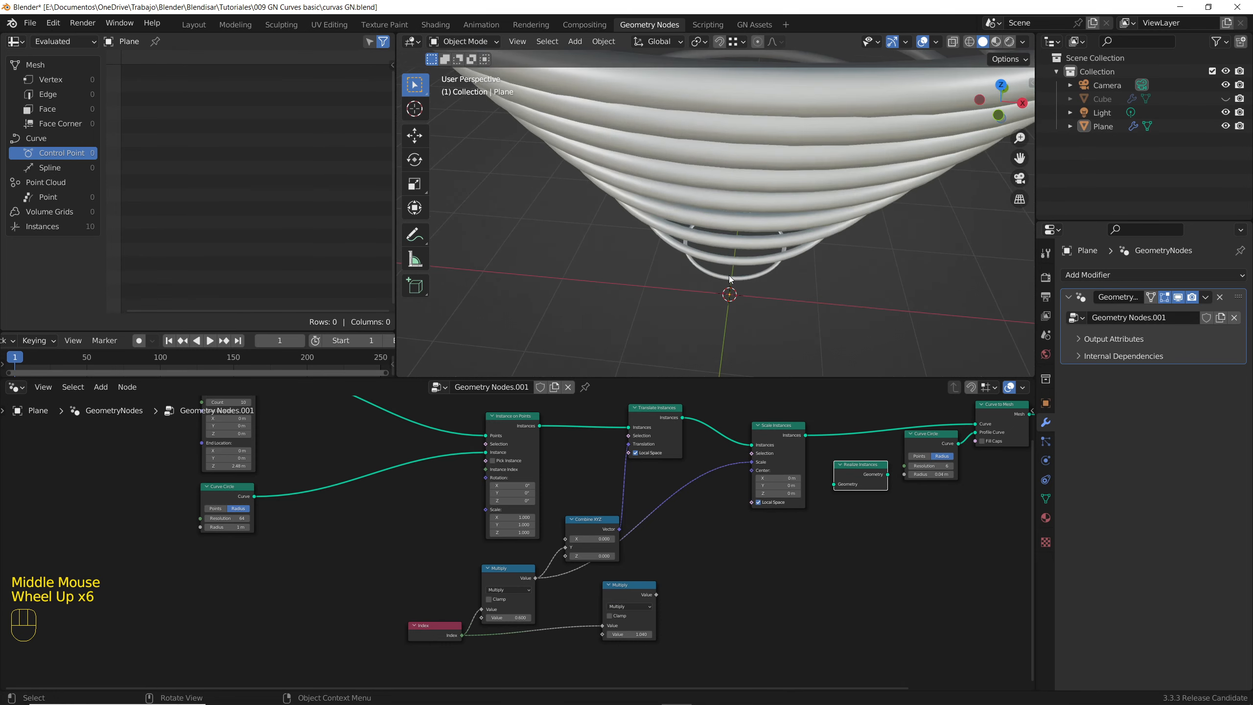
{"action": "scroll", "coordinate": [737, 246], "scroll_direction": "down", "scroll_amount": 2}
{"action": "scroll", "coordinate": [738, 184], "scroll_direction": "down", "scroll_amount": 1}
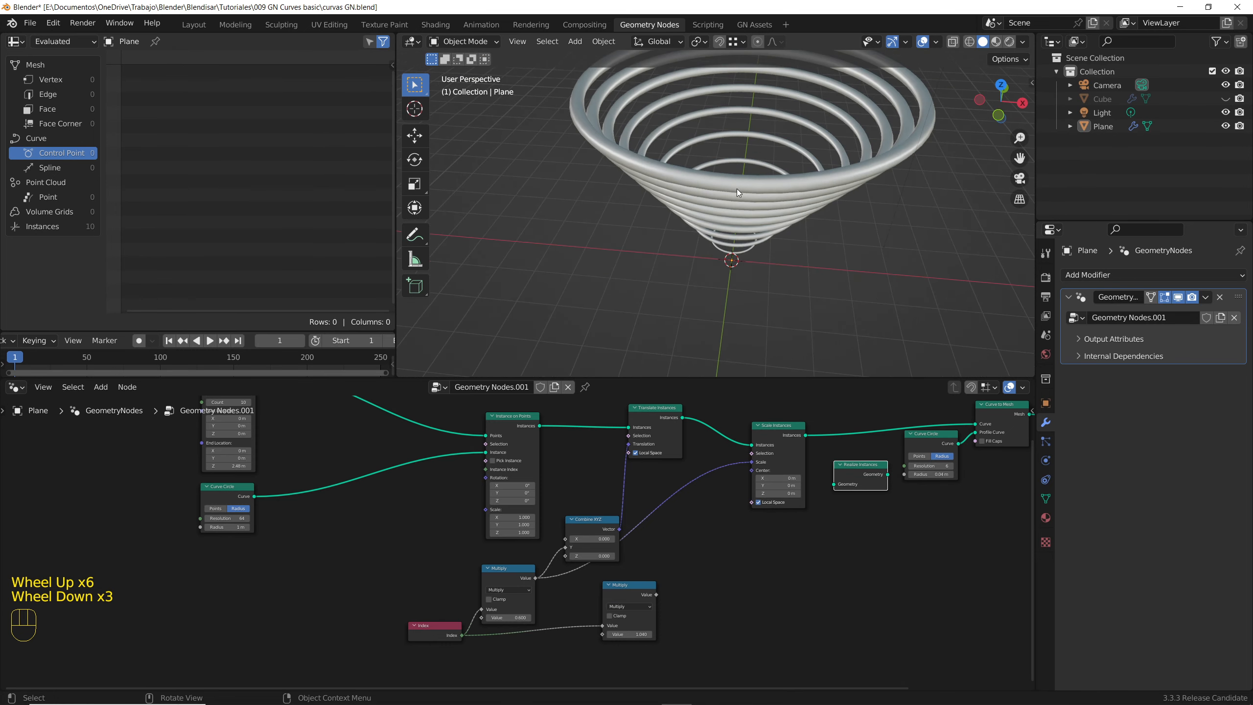
{"action": "key", "text": "KP_7"}
{"action": "scroll", "coordinate": [747, 272], "scroll_direction": "down", "scroll_amount": 1}
{"action": "scroll", "coordinate": [748, 188], "scroll_direction": "up", "scroll_amount": 2}
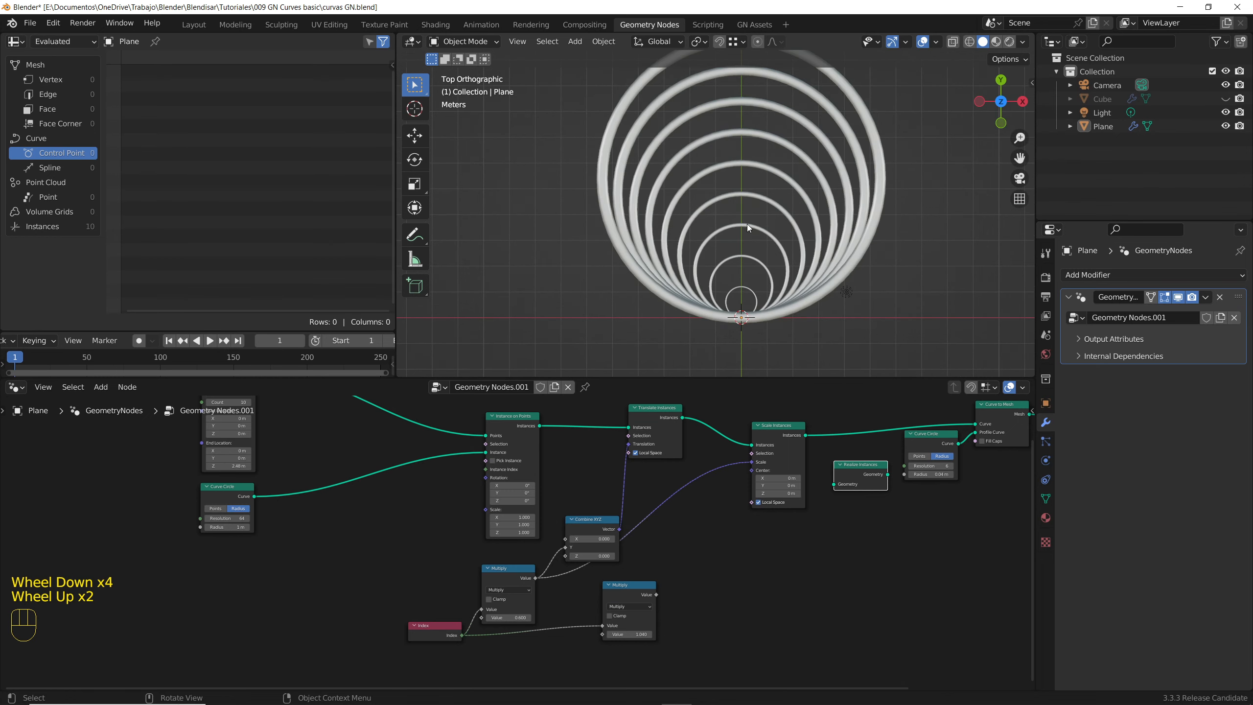
{"action": "left_click_drag", "start_coordinate": [861, 468], "coordinate": [852, 429]}
{"action": "scroll", "coordinate": [743, 265], "scroll_direction": "down", "scroll_amount": 3}
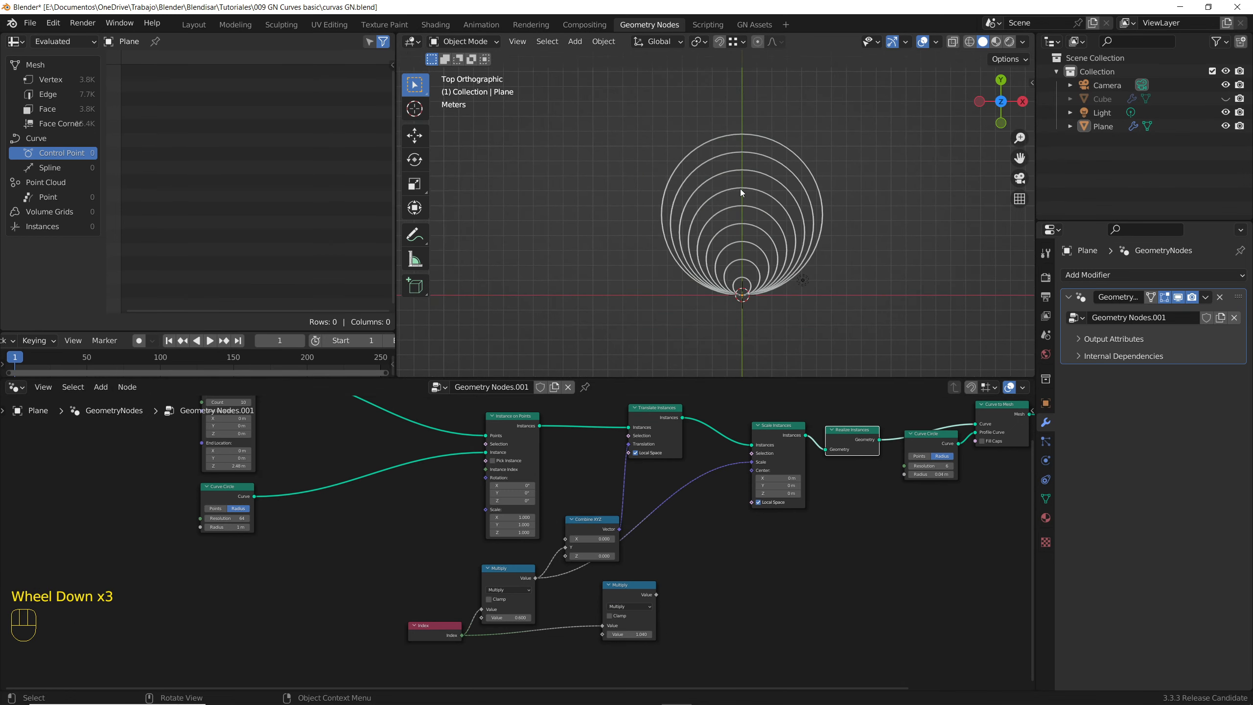
Move the instanced Curve Circle node closer to Instance on Points and set its resolution to 3.
{"action": "scroll", "coordinate": [741, 190], "scroll_direction": "up", "scroll_amount": 2}
{"action": "middle_click_drag", "start_coordinate": [727, 335], "coordinate": [705, 258]}
{"action": "key", "text": "KP_7"}
{"action": "scroll", "coordinate": [743, 292], "scroll_direction": "down", "scroll_amount": 1}
{"action": "left_click_drag", "start_coordinate": [254, 519], "coordinate": [442, 484]}
{"action": "scroll", "coordinate": [441, 484], "scroll_direction": "up", "scroll_amount": 6}
{"action": "left_click", "coordinate": [437, 477]}
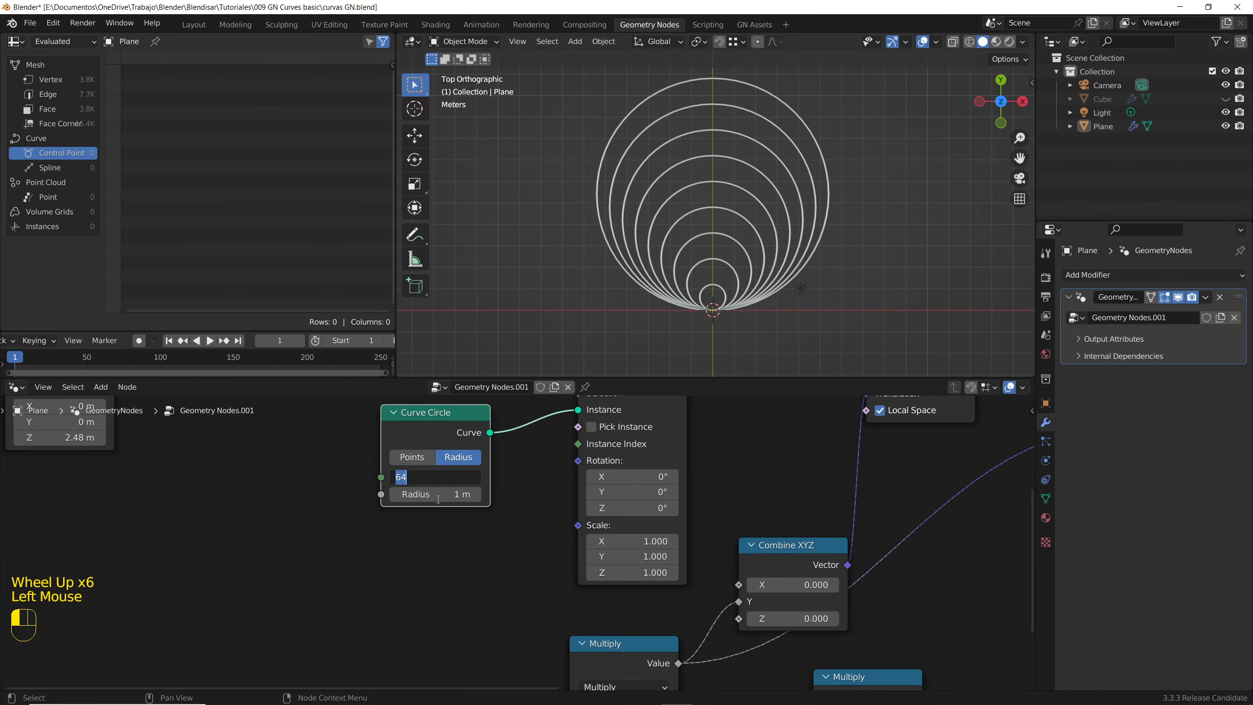
{"action": "left_click", "coordinate": [438, 498]}
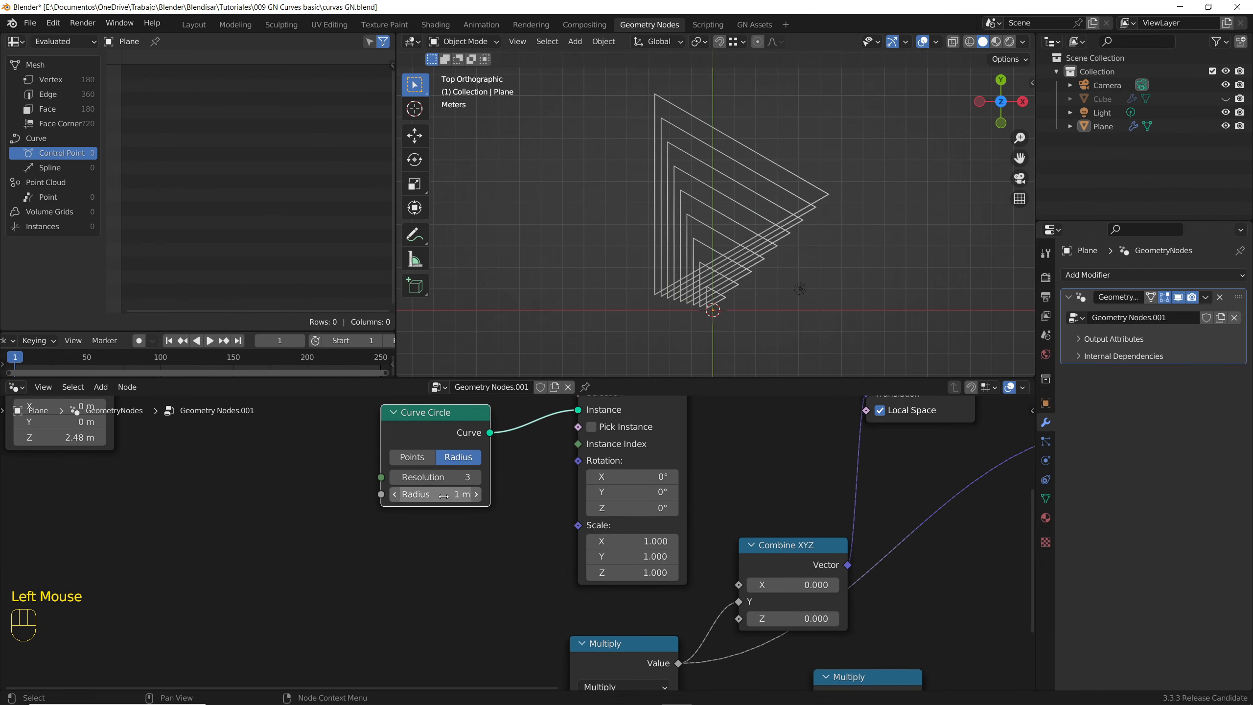
Set the Curve Circle resolution to 4 and the Z rotation of Instance on Points to 45°.
{"action": "scroll", "coordinate": [707, 250], "scroll_direction": "down", "scroll_amount": 2}
{"action": "scroll", "coordinate": [662, 522], "scroll_direction": "down", "scroll_amount": 2}
{"action": "middle_click_drag", "start_coordinate": [663, 522], "coordinate": [654, 516]}
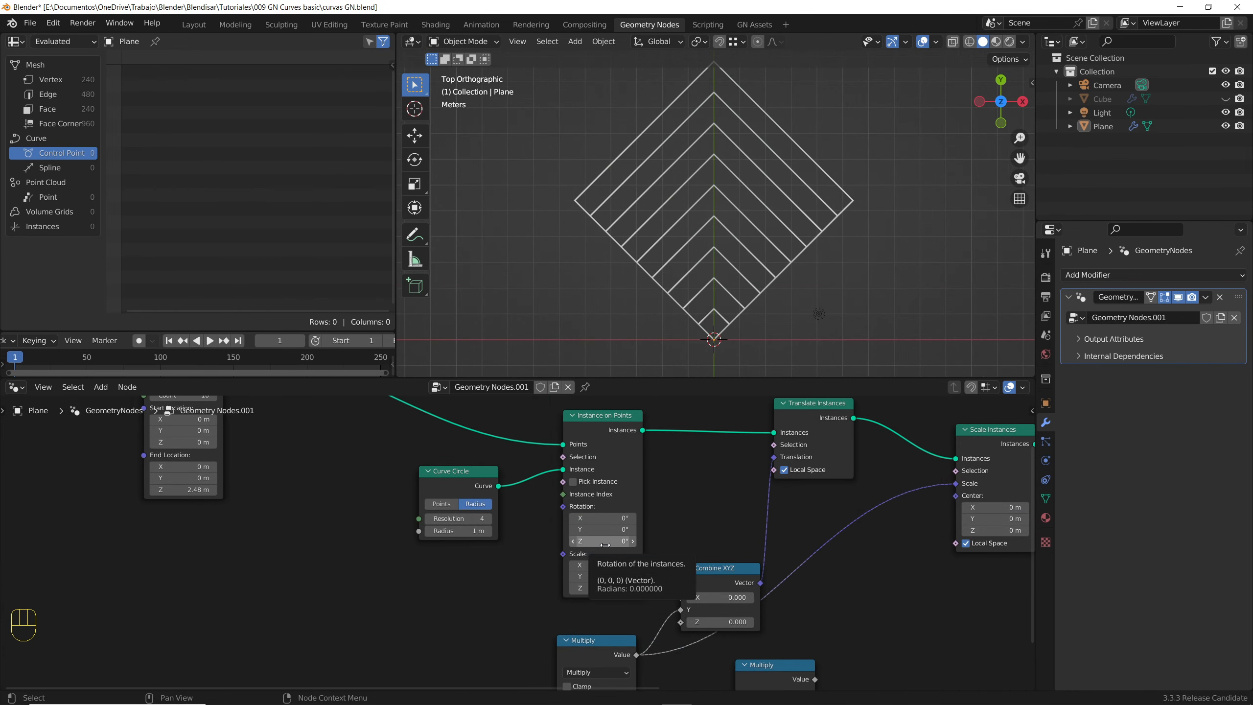
{"action": "left_click", "coordinate": [605, 541]}
{"action": "key", "text": "Return"}
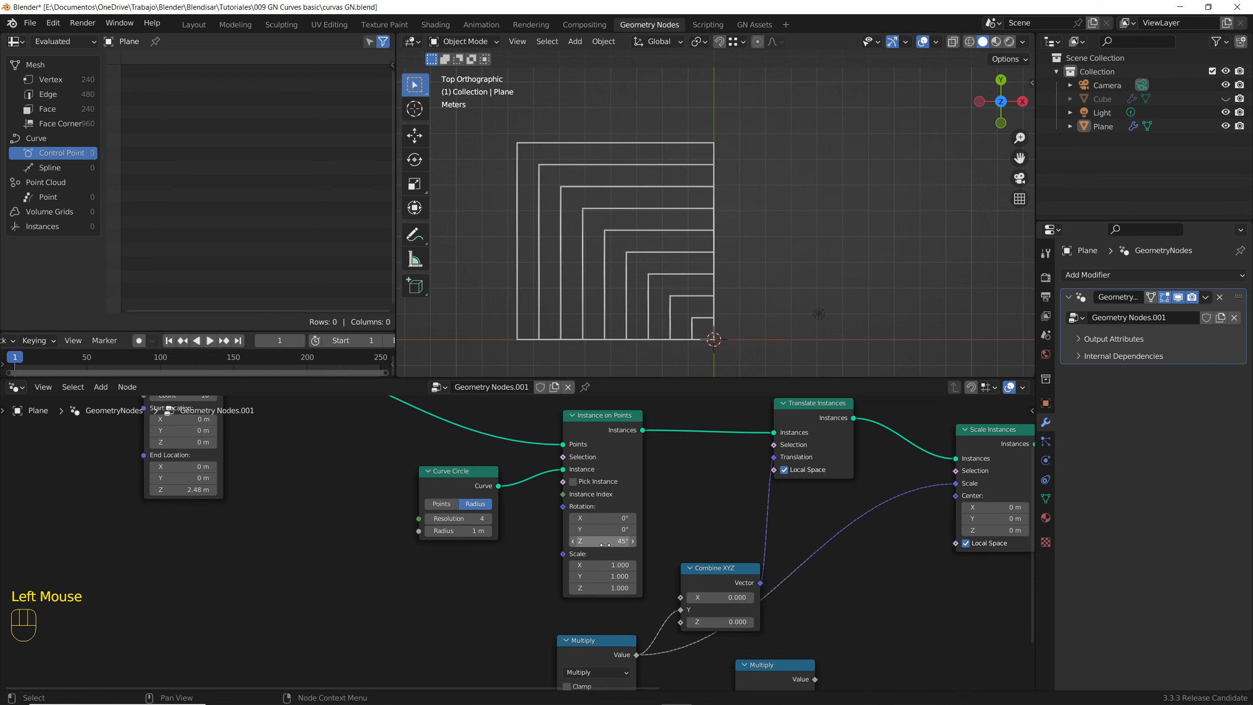
{"action": "scroll", "coordinate": [689, 291], "scroll_direction": "down", "scroll_amount": 2}
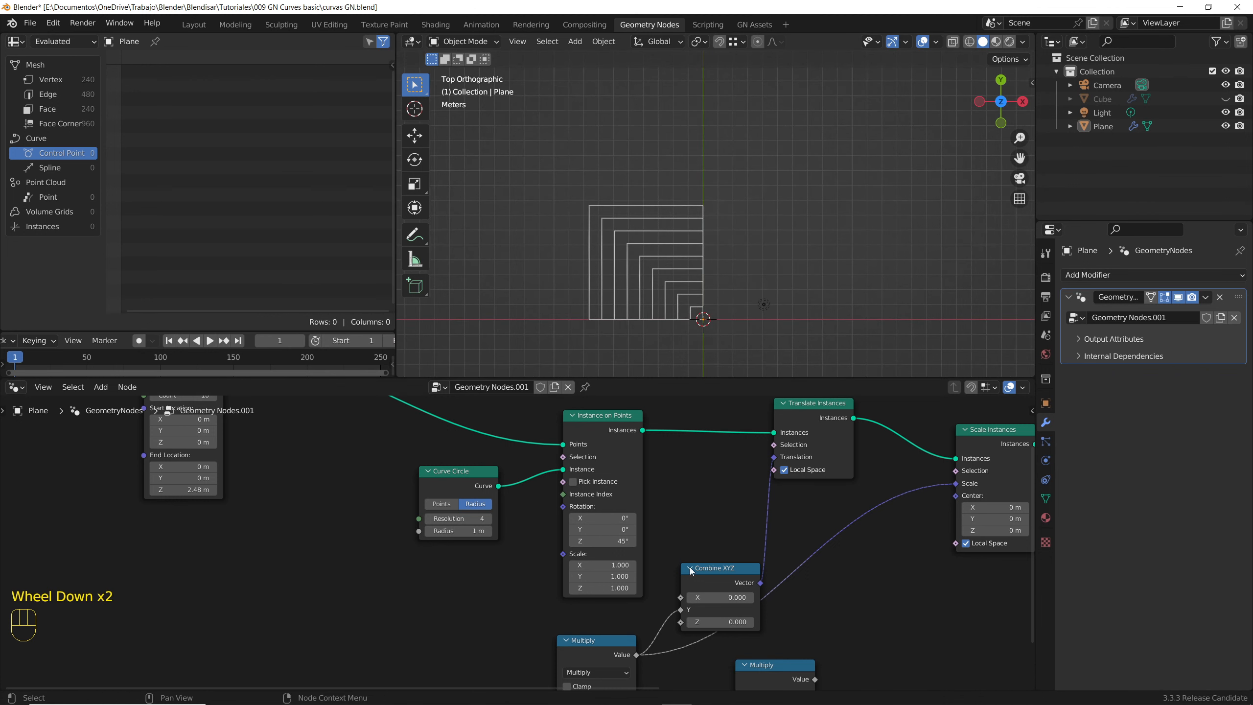
Try driving the X translation with Multiply instead of Y, then restore the Y connection.
{"action": "middle_click_drag", "start_coordinate": [689, 573], "coordinate": [689, 529]}
{"action": "left_click_drag", "start_coordinate": [680, 551], "coordinate": [680, 551]}
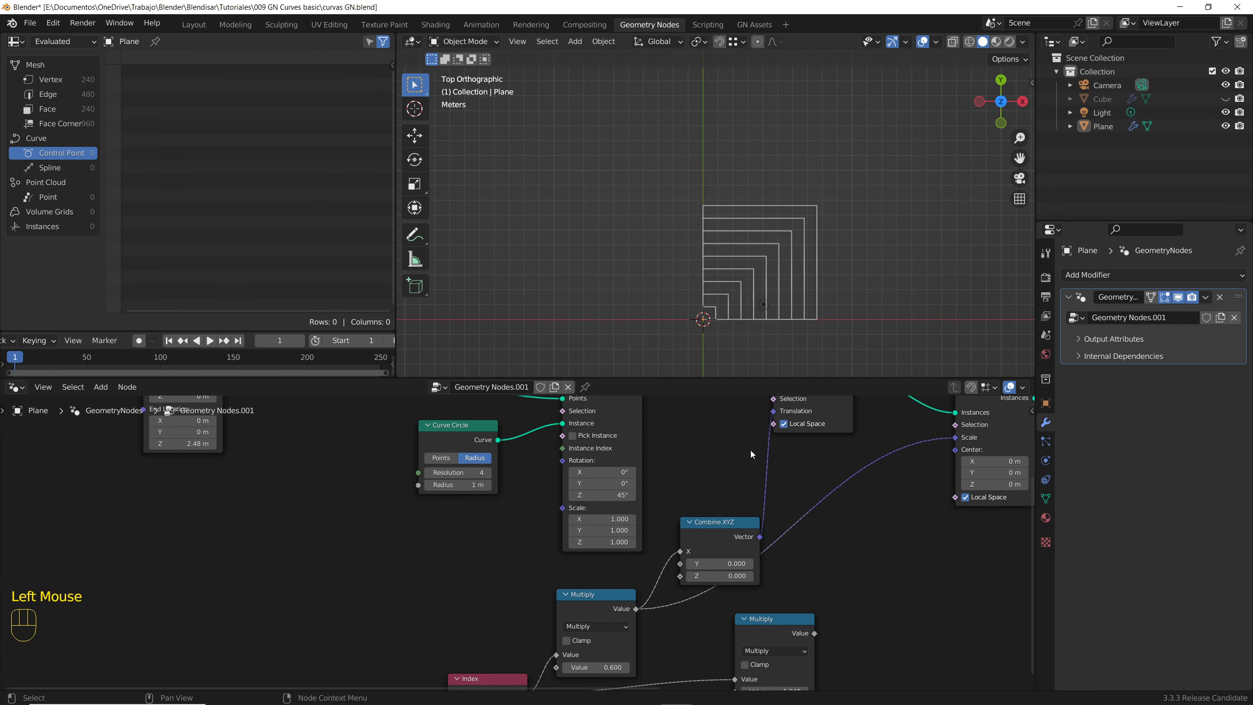
{"action": "middle_click_drag", "start_coordinate": [750, 451], "coordinate": [746, 490]}
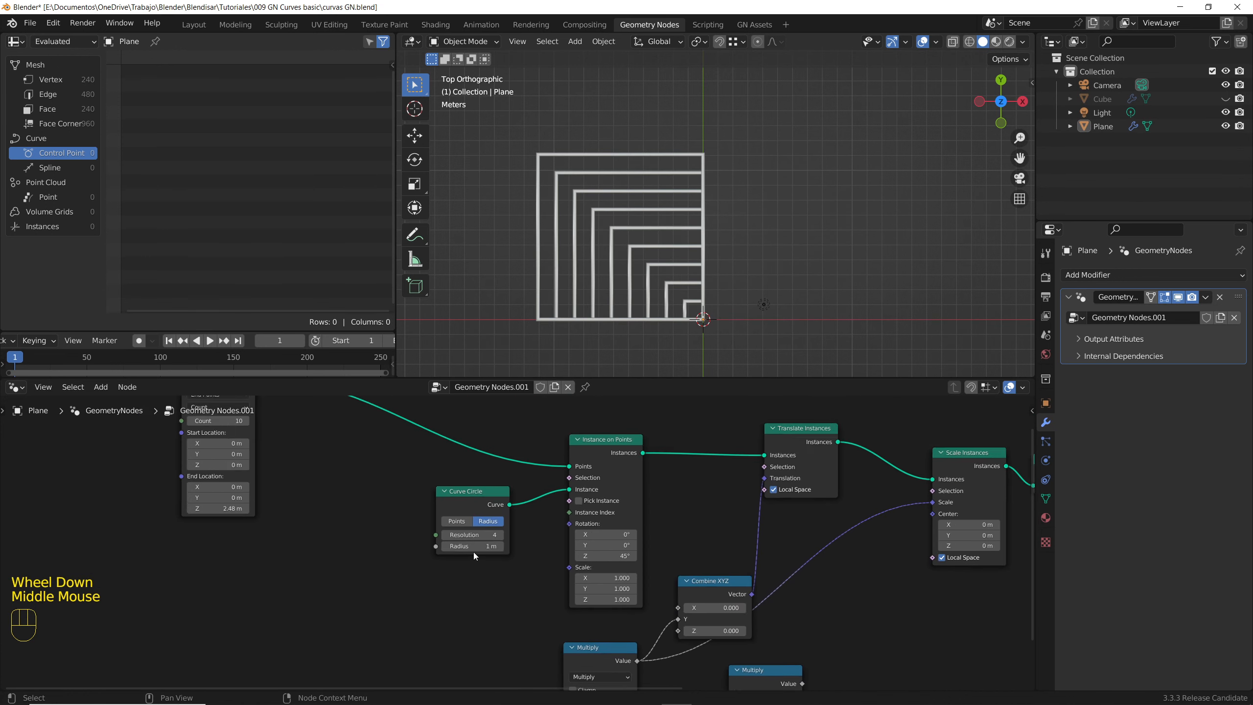
Try neighbouring resolutions such as 5 and 6 on the Curve Circle and return it to 4.
{"action": "scroll", "coordinate": [474, 552], "scroll_direction": "up", "scroll_amount": 3}
{"action": "left_click", "coordinate": [435, 531]}
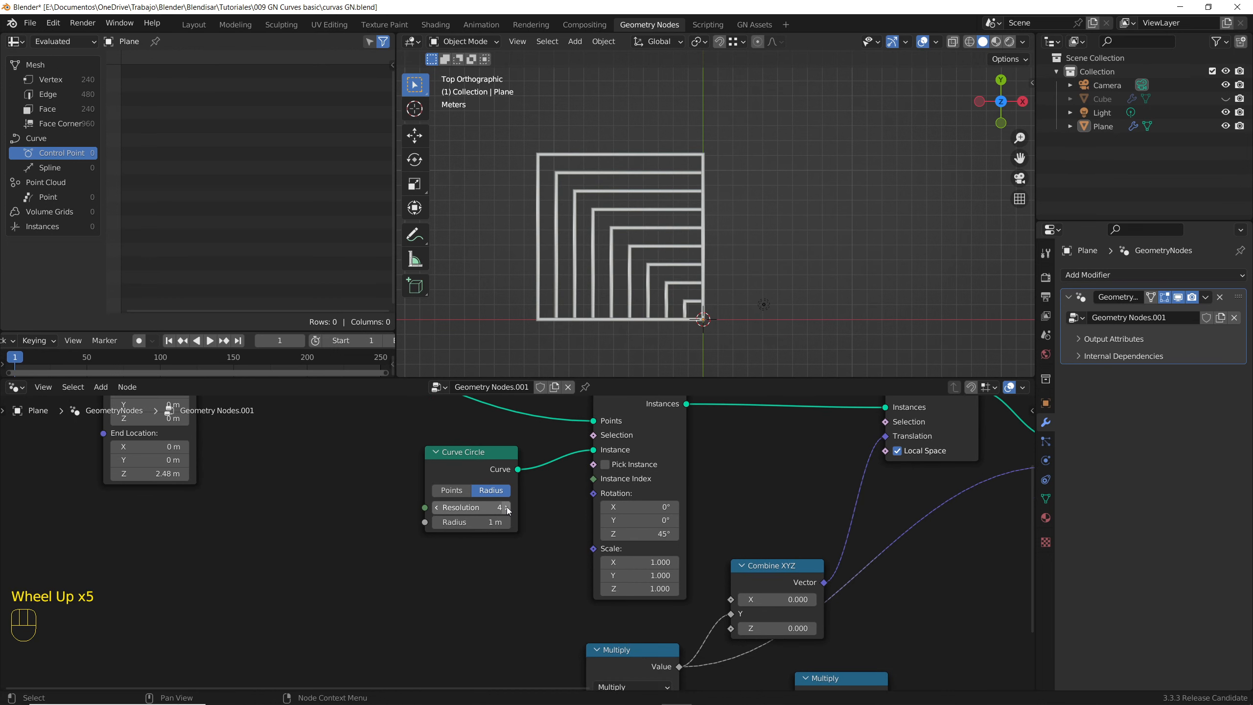
{"action": "left_click", "coordinate": [506, 508]}
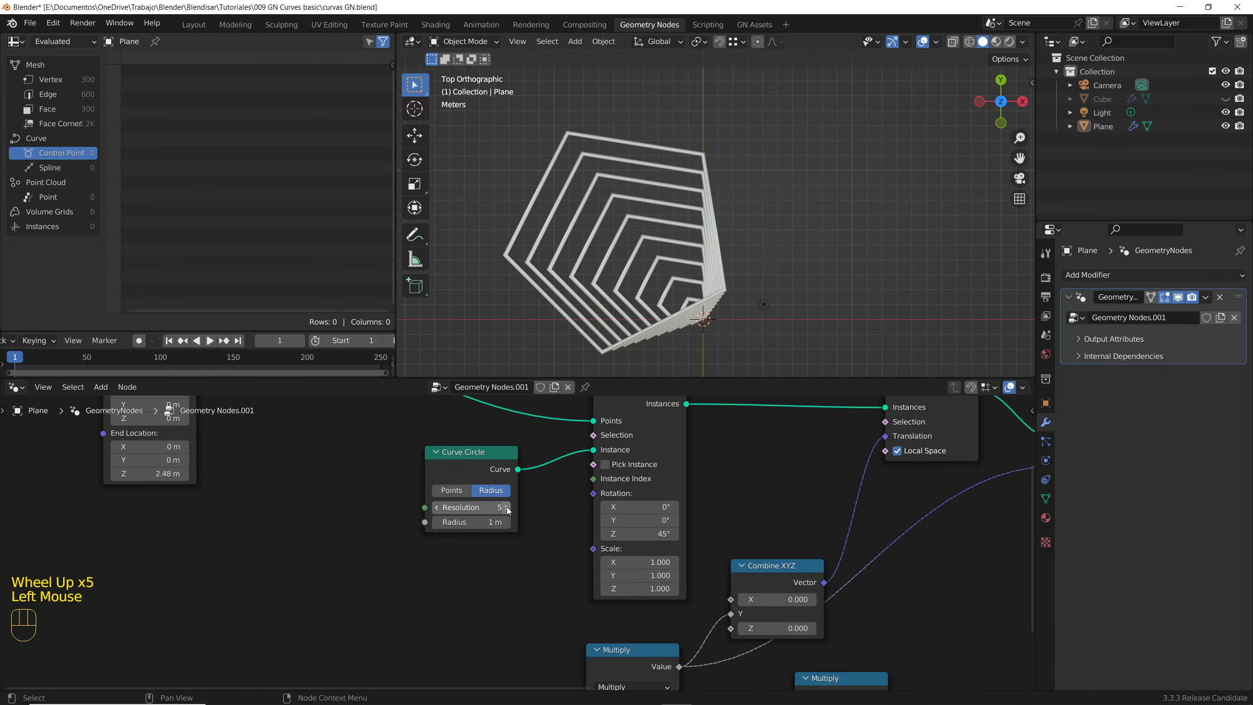
{"action": "left_click", "coordinate": [505, 508]}
{"action": "left_click", "coordinate": [438, 511]}
{"action": "left_click", "coordinate": [437, 511]}
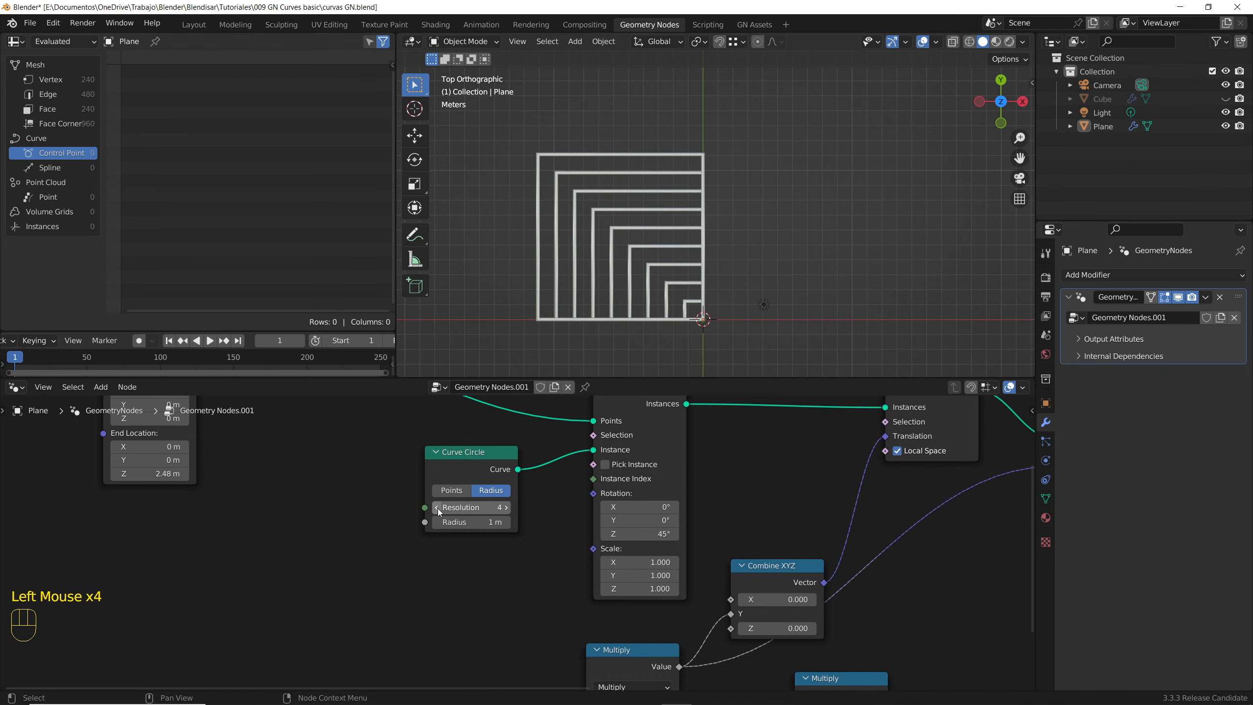
{"action": "left_click", "coordinate": [439, 511]}
{"action": "left_click", "coordinate": [507, 509]}
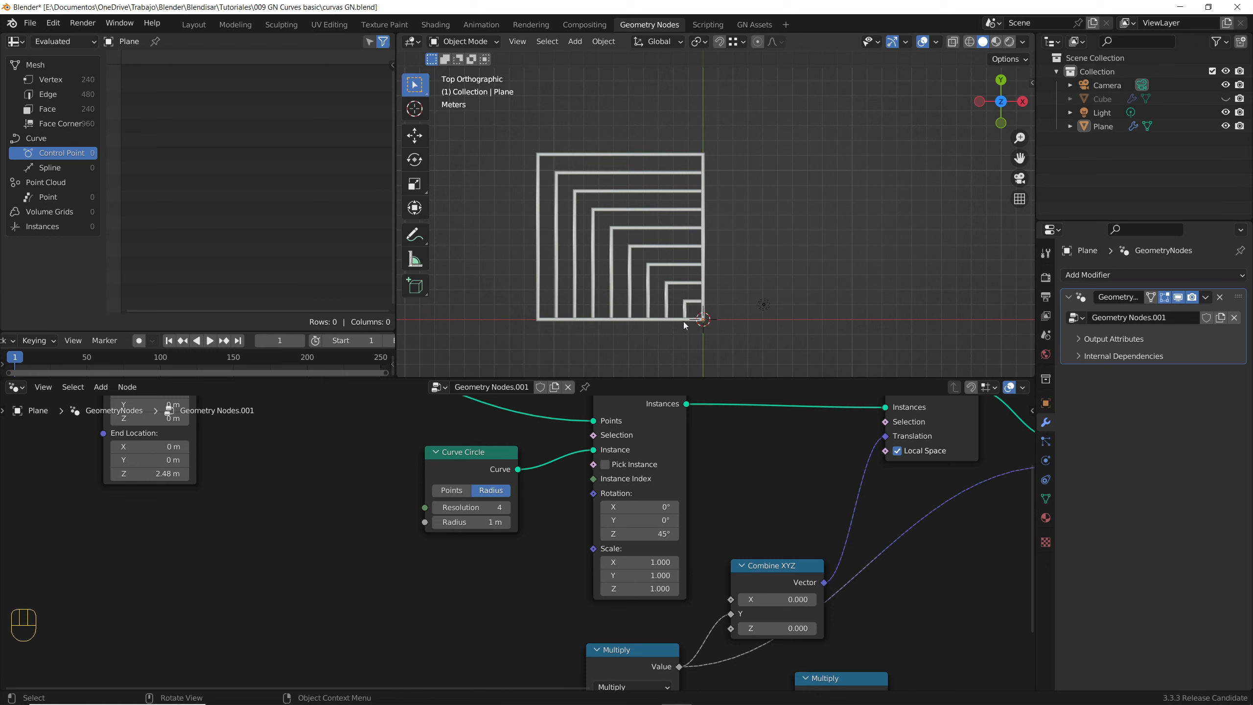
Run the Curve Circle resolution through several side counts starting at 3 and leave it at 5.
{"action": "left_click_drag", "start_coordinate": [481, 507], "coordinate": [463, 508]}
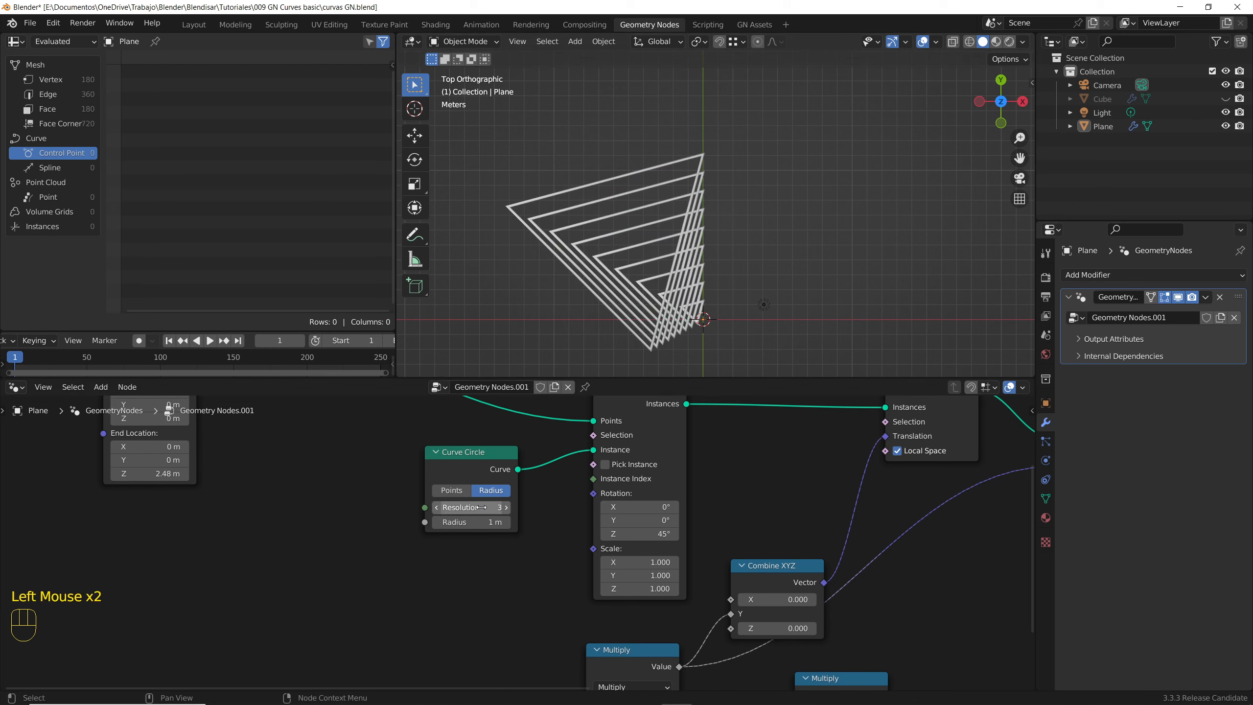
{"action": "left_click", "coordinate": [509, 509]}
{"action": "left_click", "coordinate": [509, 510]}
{"action": "left_click", "coordinate": [509, 509]}
{"action": "left_click", "coordinate": [509, 509]}
{"action": "left_click", "coordinate": [508, 510]}
{"action": "left_click", "coordinate": [509, 509]}
{"action": "left_click", "coordinate": [439, 509]}
{"action": "left_click", "coordinate": [439, 509]}
{"action": "left_click", "coordinate": [439, 509]}
{"action": "left_click", "coordinate": [439, 509]}
{"action": "left_click", "coordinate": [439, 510]}
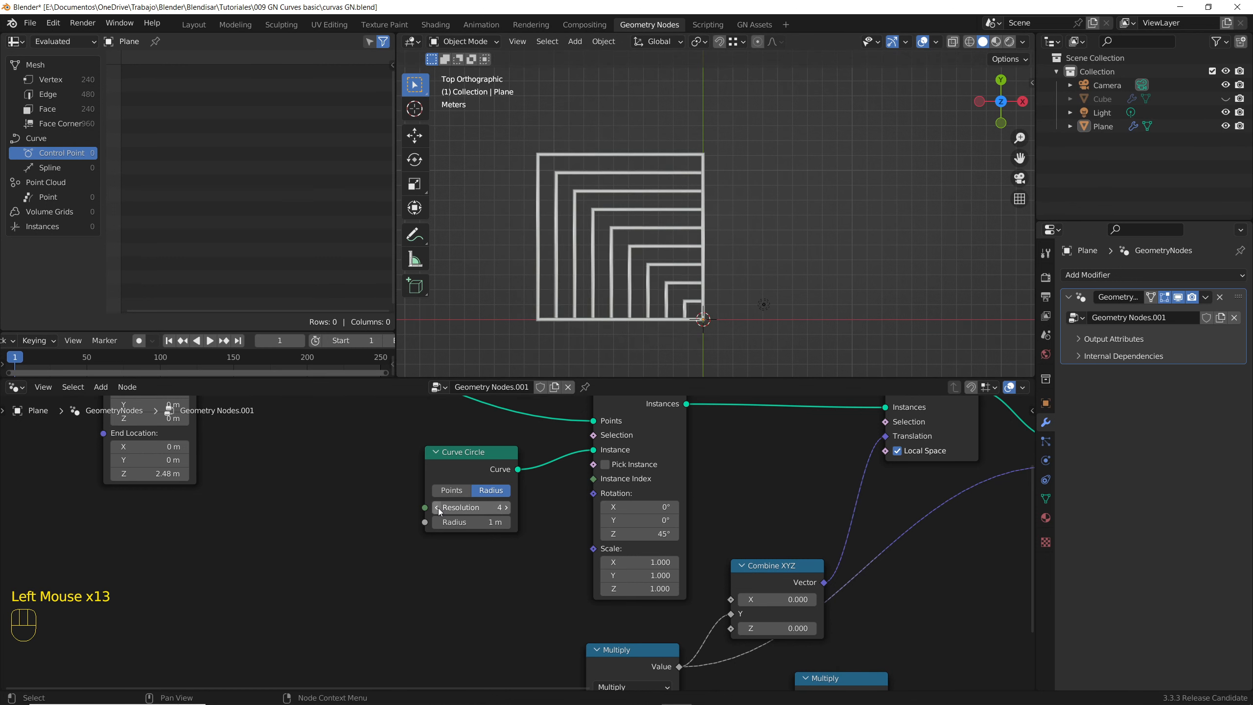
{"action": "left_click", "coordinate": [506, 508]}
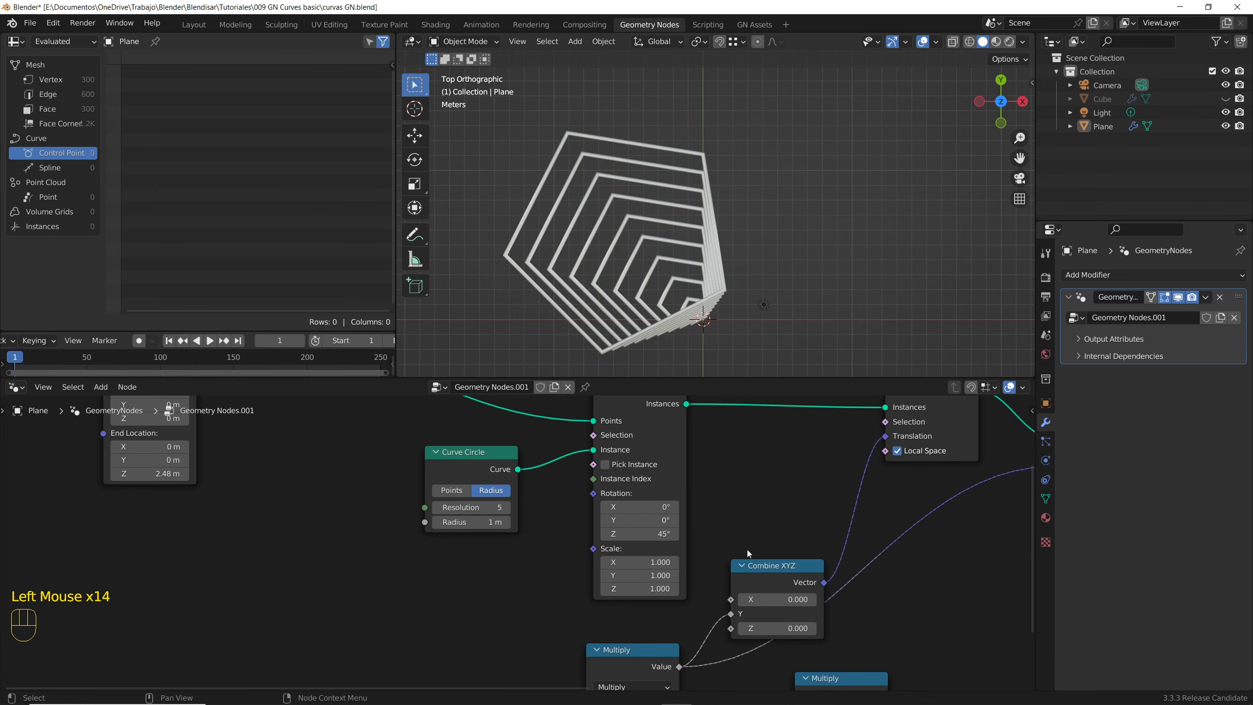
{"action": "scroll", "coordinate": [748, 553], "scroll_direction": "down", "scroll_amount": 2}
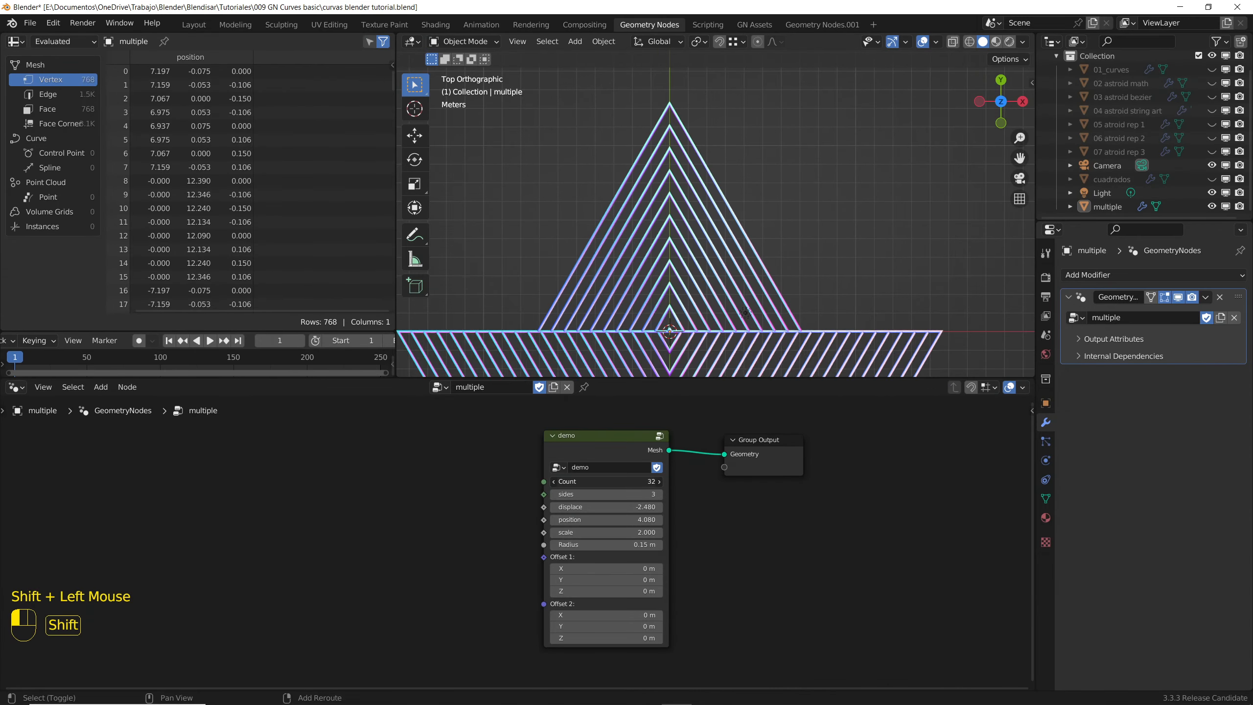
Set Count to 10, sides to 4 and displace to -1.17 on the demo group node.
{"action": "left_click_drag", "start_coordinate": [607, 481], "coordinate": [678, 507], "text": "shift"}
{"action": "left_click", "coordinate": [659, 495]}
{"action": "left_click", "coordinate": [659, 494]}
{"action": "left_click", "coordinate": [659, 495]}
{"action": "left_click", "coordinate": [659, 495]}
{"action": "left_click", "coordinate": [554, 495]}
{"action": "left_click", "coordinate": [554, 495]}
{"action": "left_click", "coordinate": [554, 495]}
{"action": "middle_click_drag", "start_coordinate": [674, 302], "coordinate": [718, 237], "text": "shift"}
{"action": "scroll", "coordinate": [718, 238], "scroll_direction": "up", "scroll_amount": 3}
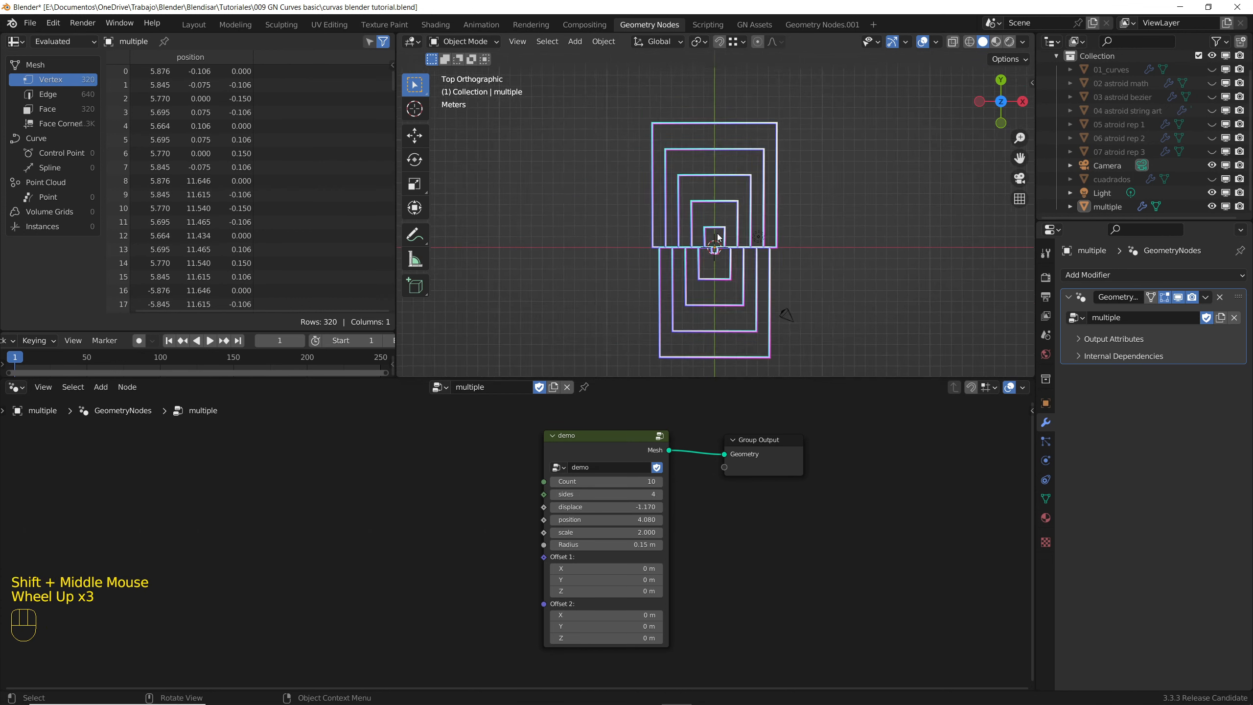
{"action": "scroll", "coordinate": [718, 237], "scroll_direction": "up", "scroll_amount": 1}
Adjust displace to -2.31, scale to 2.2 and Radius to 0.2 m on the demo group node.
{"action": "mouse_move", "coordinate": [607, 508]}
{"action": "left_mouse_down"}
{"action": "mouse_move", "coordinate": [533, 508]}
{"action": "mouse_move", "coordinate": [636, 507]}
{"action": "mouse_move", "coordinate": [603, 514]}
{"action": "mouse_move", "coordinate": [642, 519]}
{"action": "mouse_move", "coordinate": [577, 520]}
{"action": "mouse_move", "coordinate": [603, 519]}
{"action": "left_mouse_up"}
{"action": "left_click", "coordinate": [555, 494]}
{"action": "left_click_drag", "start_coordinate": [603, 508], "coordinate": [615, 532], "text": "shift"}
{"action": "left_click_drag", "start_coordinate": [605, 544], "coordinate": [605, 579], "text": "shift"}
Step the number of sides up and down and return the tested offset to 0.
{"action": "triple_click", "coordinate": [660, 494]}
{"action": "double_click", "coordinate": [555, 494]}
{"action": "type", "text": "0"}
{"action": "key", "text": "Return"}
Set Offset 2 X to -5.5 m and try higher and lower side counts on the demo node.
{"action": "left_click_drag", "start_coordinate": [605, 615], "coordinate": [518, 615], "text": "shift"}
{"action": "left_click", "coordinate": [660, 494]}
{"action": "left_click", "coordinate": [660, 493]}
{"action": "double_click", "coordinate": [660, 494]}
{"action": "triple_click", "coordinate": [554, 494]}
{"action": "double_click", "coordinate": [554, 494]}
{"action": "key", "text": "BackSpace"}
Set Offset 2 Z to -5.1 m on the demo node while viewing the pattern in perspective.
{"action": "middle_click_drag", "start_coordinate": [691, 306], "coordinate": [690, 247]}
{"action": "left_click_drag", "start_coordinate": [605, 638], "coordinate": [558, 638], "text": "shift"}
{"action": "scroll", "coordinate": [723, 227], "scroll_direction": "up", "scroll_amount": 2}
{"action": "middle_click_drag", "start_coordinate": [723, 227], "coordinate": [710, 232]}
Cycle through several side counts, settle on 4 sides and examine the offset pattern from another angle.
{"action": "double_click", "coordinate": [660, 494]}
{"action": "triple_click", "coordinate": [660, 494]}
{"action": "double_click", "coordinate": [554, 494]}
{"action": "double_click", "coordinate": [554, 494]}
{"action": "middle_click_drag", "start_coordinate": [627, 326], "coordinate": [755, 252]}
{"action": "scroll", "coordinate": [731, 287], "scroll_direction": "down", "scroll_amount": 2}
{"action": "scroll", "coordinate": [731, 277], "scroll_direction": "up", "scroll_amount": 2}
{"action": "middle_click_drag", "start_coordinate": [755, 252], "coordinate": [745, 238], "text": "shift"}
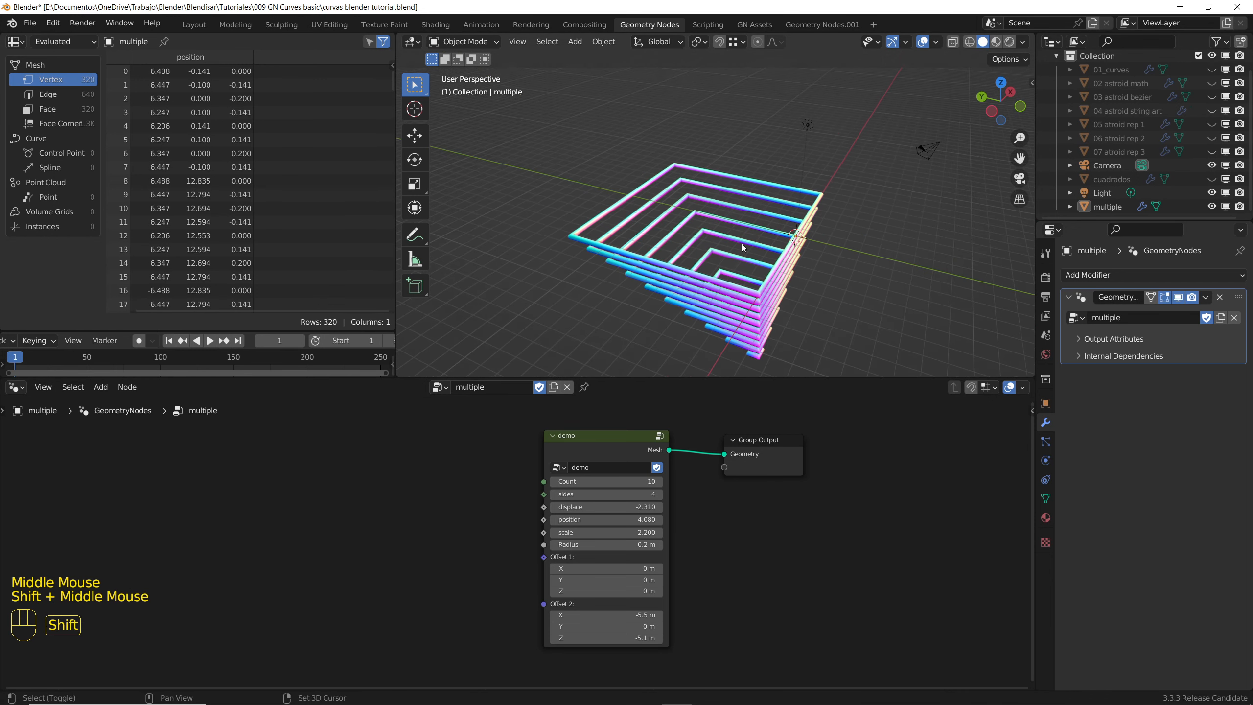
Try shifting Offset 1 X, reset it to its default, and increase the demo node's Count by four.
{"action": "left_click_drag", "start_coordinate": [605, 569], "coordinate": [642, 568], "text": "shift"}
{"action": "key", "text": "BackSpace"}
{"action": "double_click", "coordinate": [659, 482]}
{"action": "double_click", "coordinate": [659, 481]}
{"action": "scroll", "coordinate": [744, 257], "scroll_direction": "down", "scroll_amount": 2}
{"action": "middle_click_drag", "start_coordinate": [744, 257], "coordinate": [627, 554]}
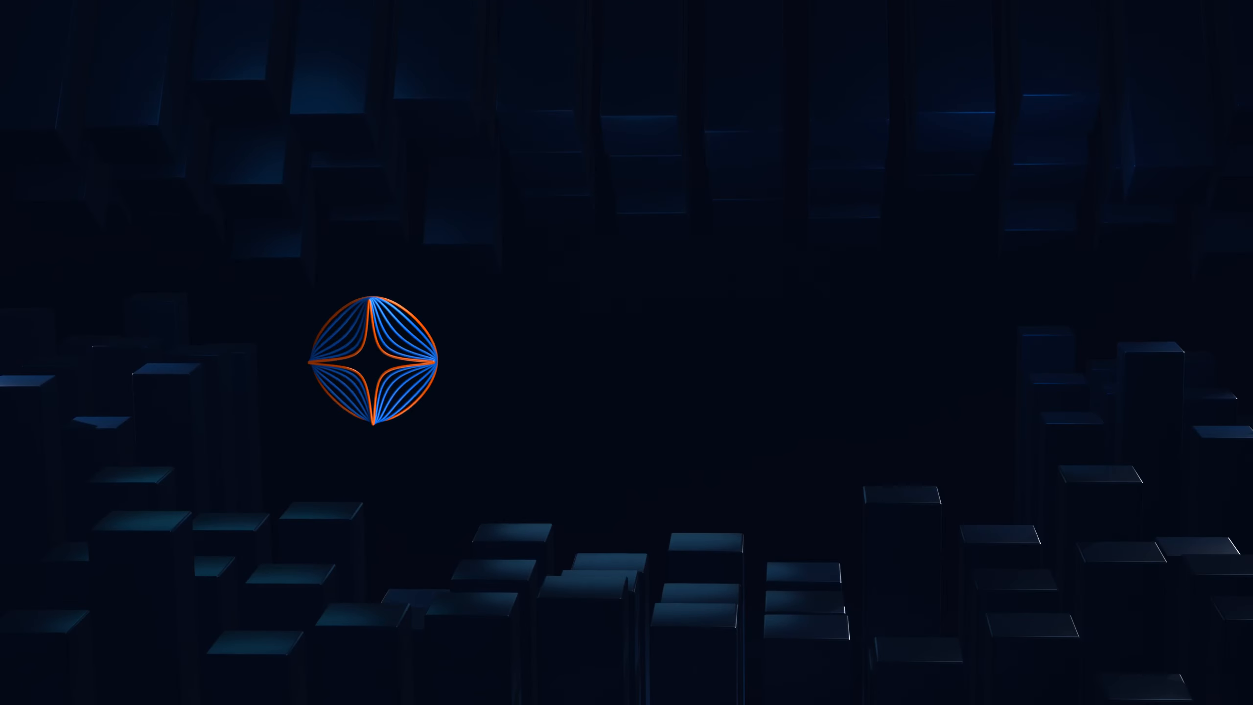